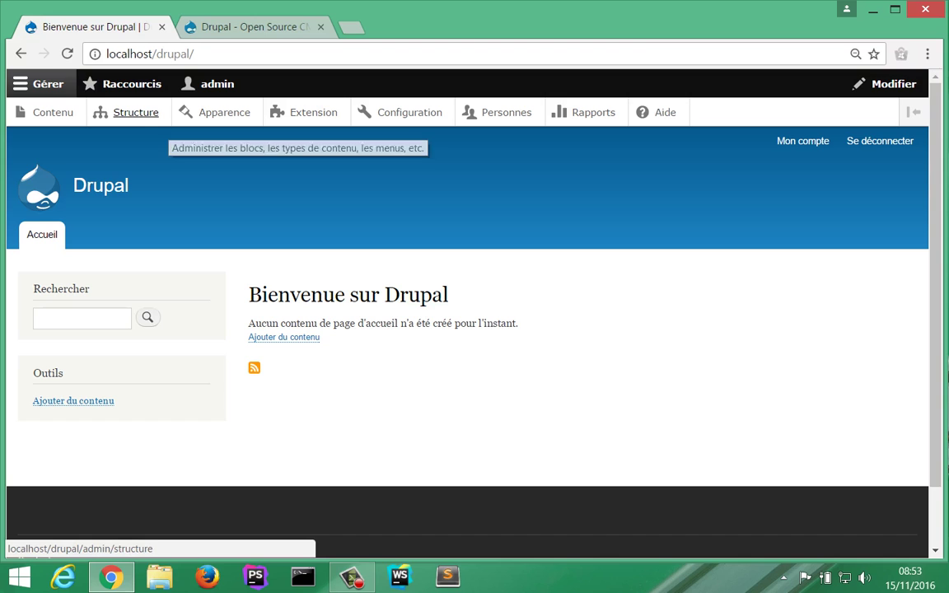
Step: From Structure, open Types de contenu to list the Article and Page de base types
click(132, 112)
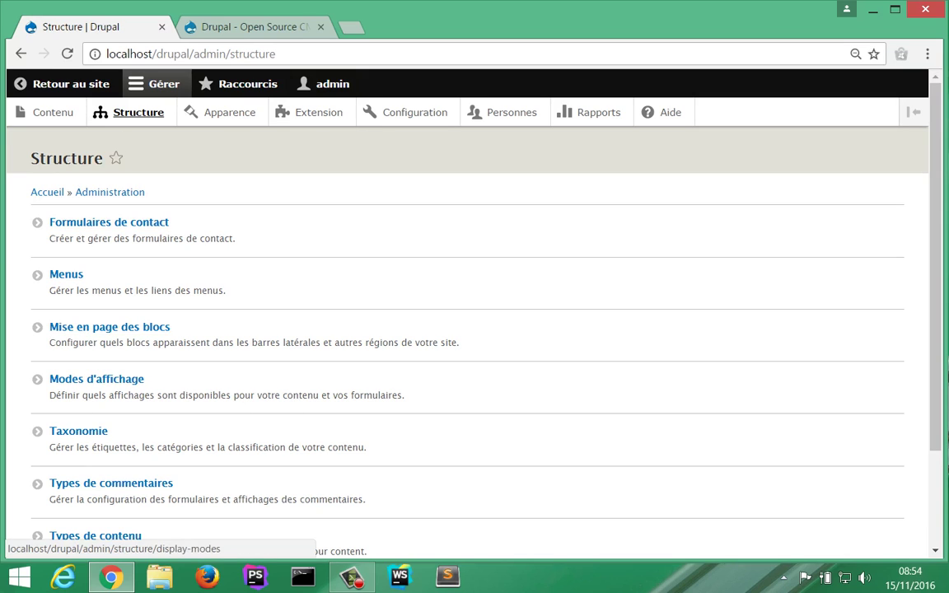
scroll(99, 367, down, 2)
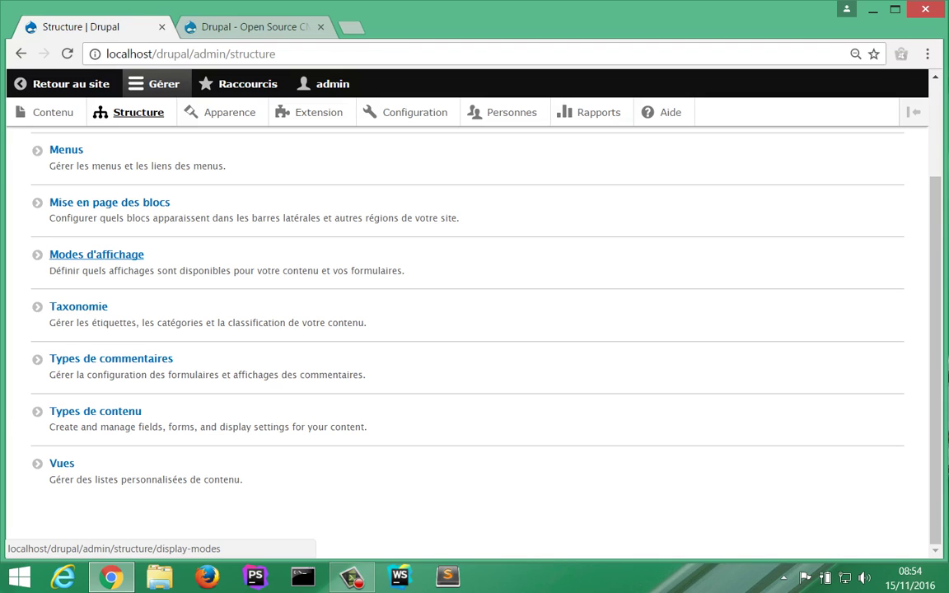
scroll(107, 272, up, 1)
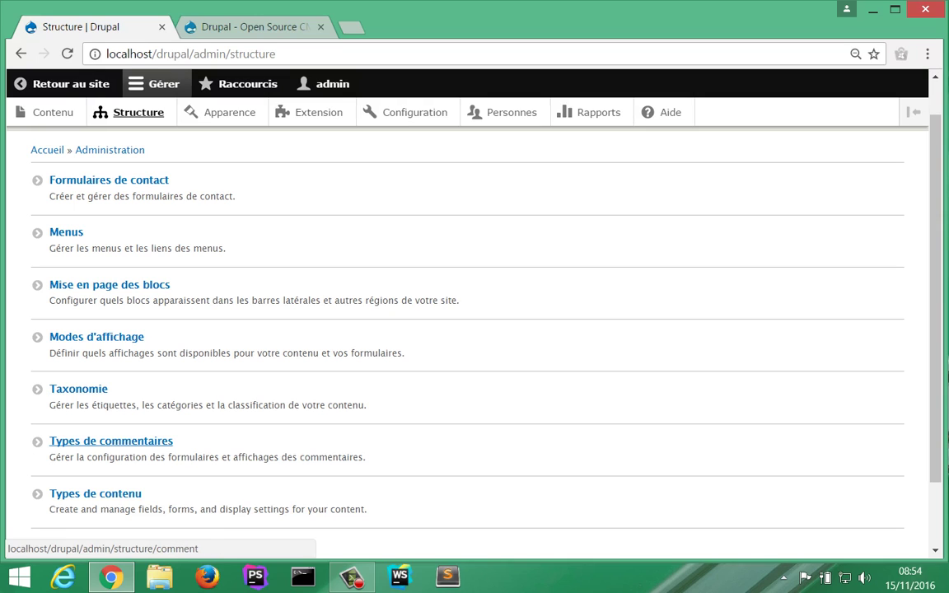
click(95, 493)
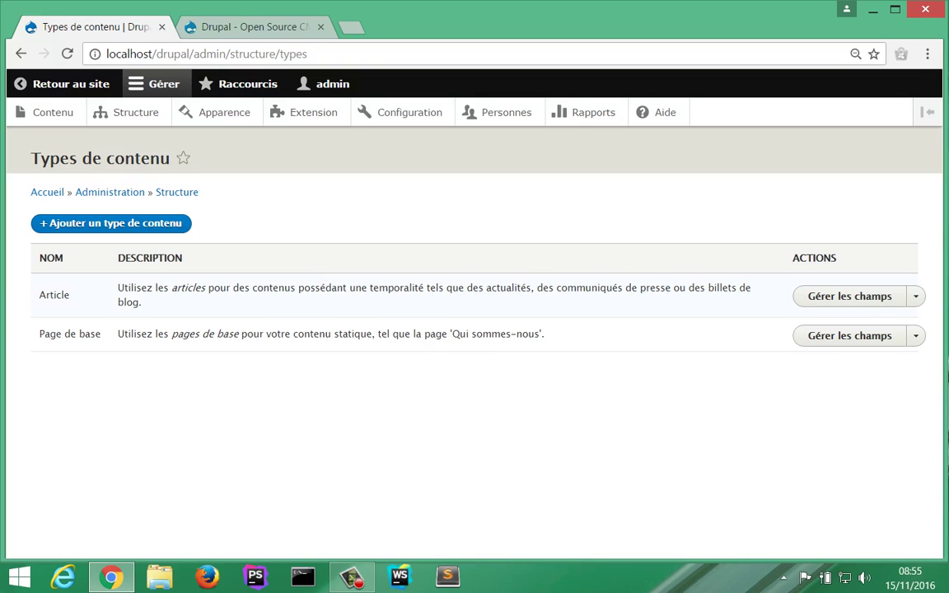
Step: Return to the Structure administration page from the admin toolbar
click(132, 112)
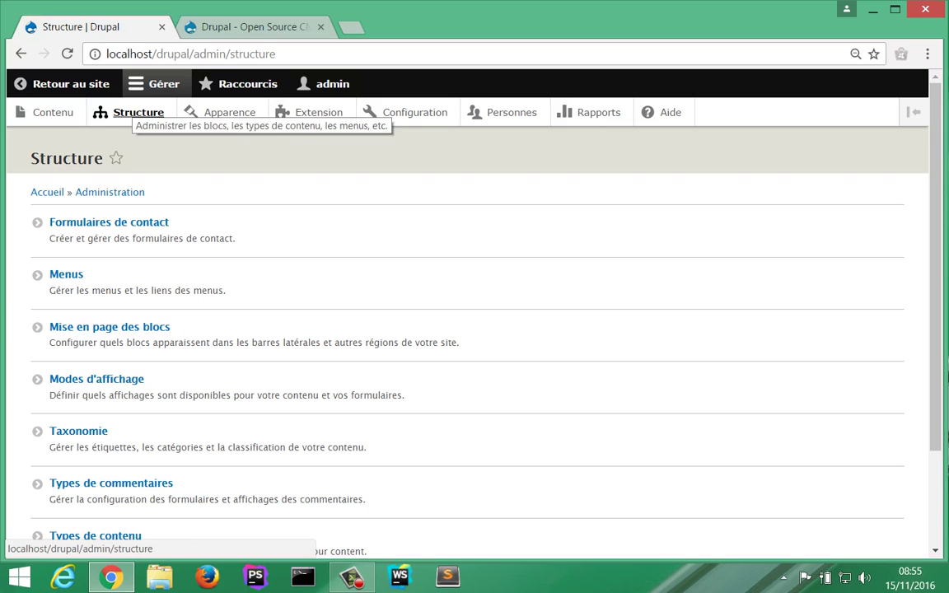
click(136, 112)
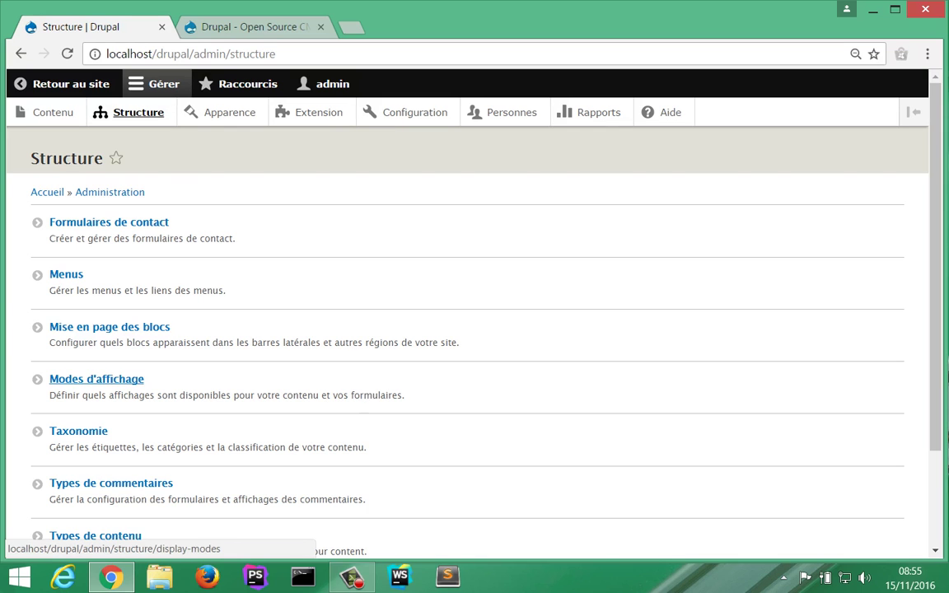
scroll(97, 379, down, 3)
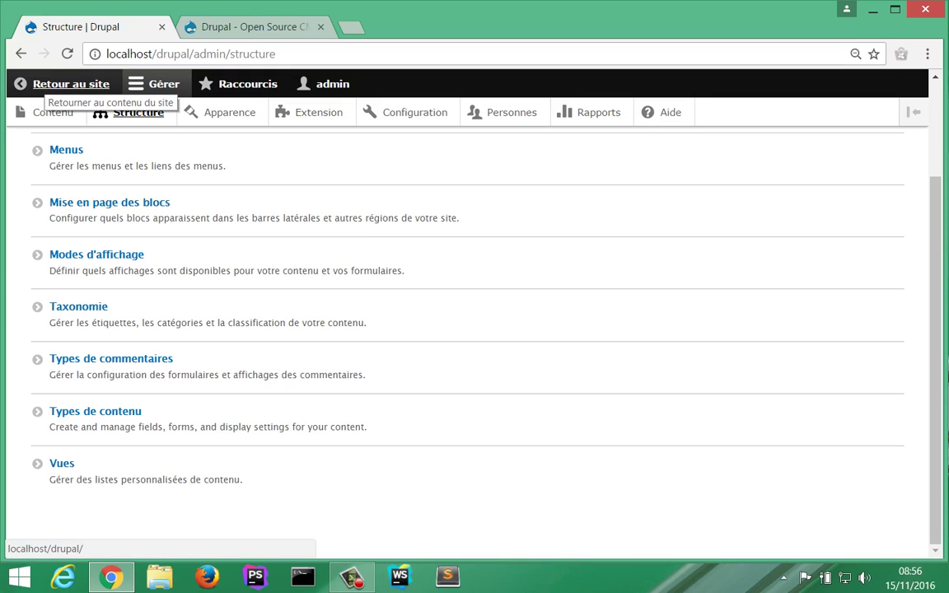
Step: Open the 'Retour au site' front page in a new tab and switch to it
right_click(45, 79)
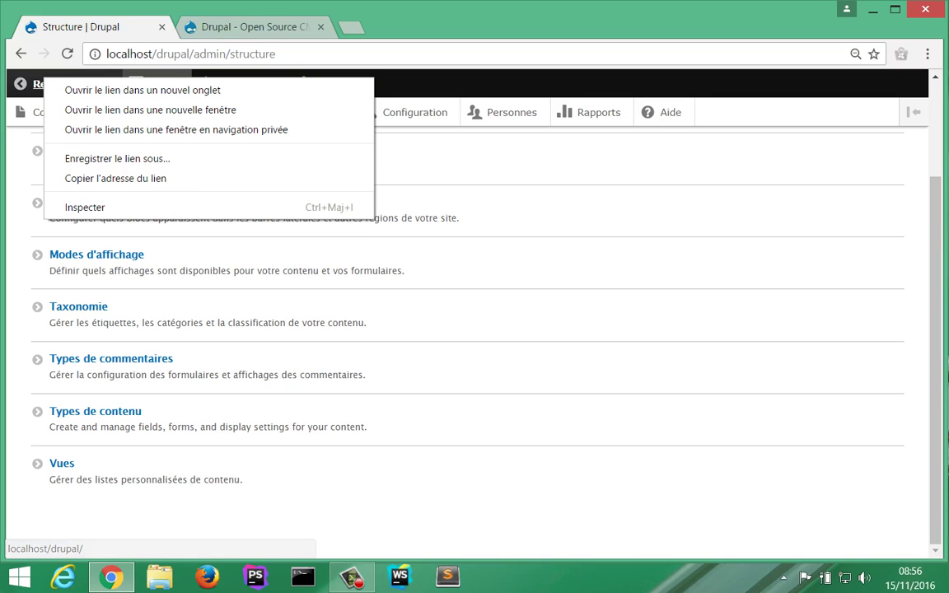
click(73, 90)
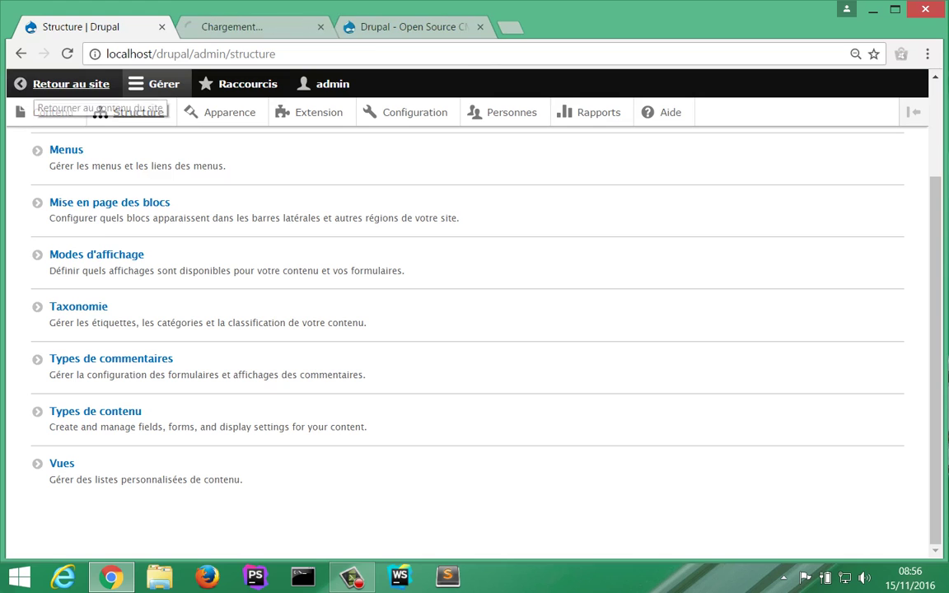
click(222, 27)
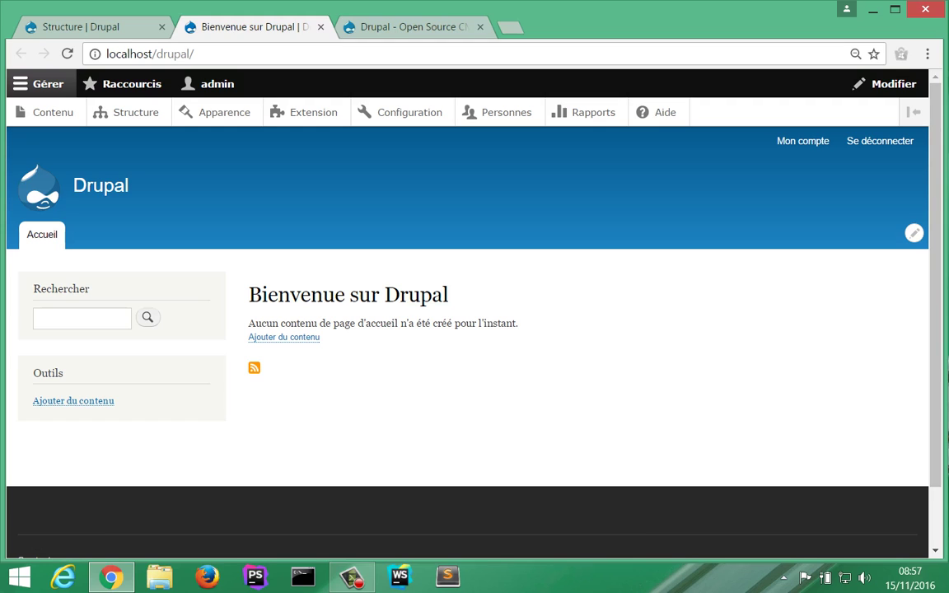
Step: Open php.ini in Sublime Text from the WampServer tray menu under PHP
click(784, 577)
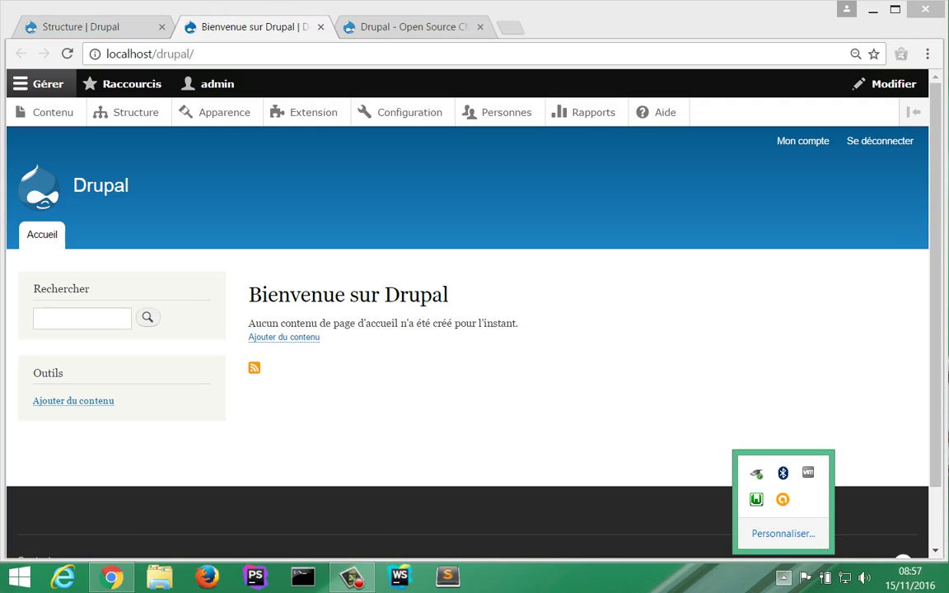
click(756, 499)
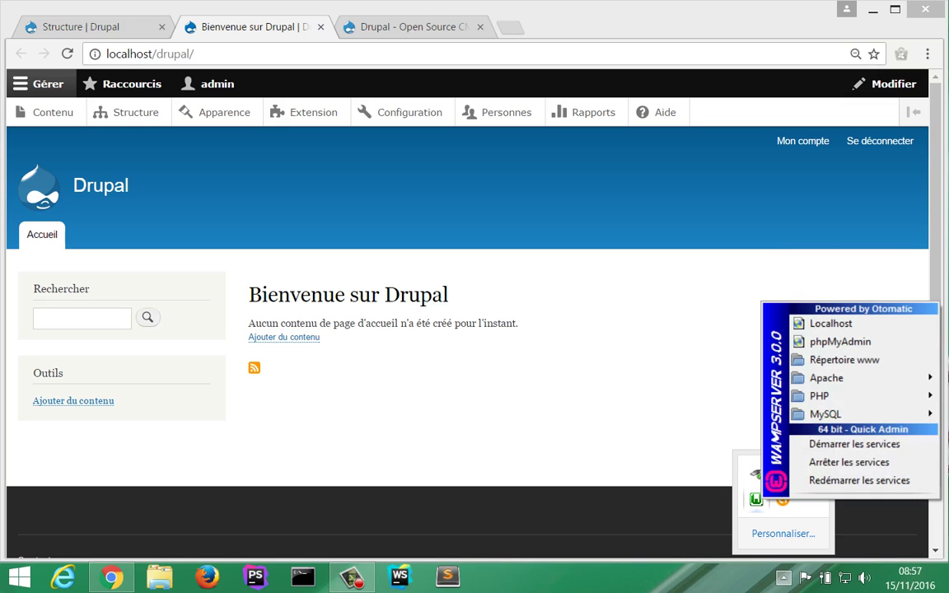
mouse_move(820, 396)
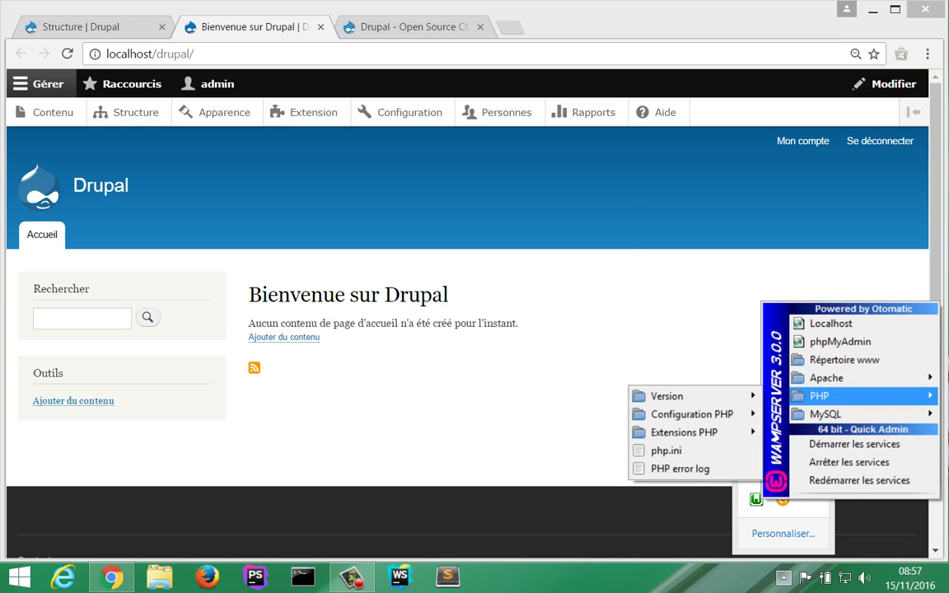
mouse_move(693, 413)
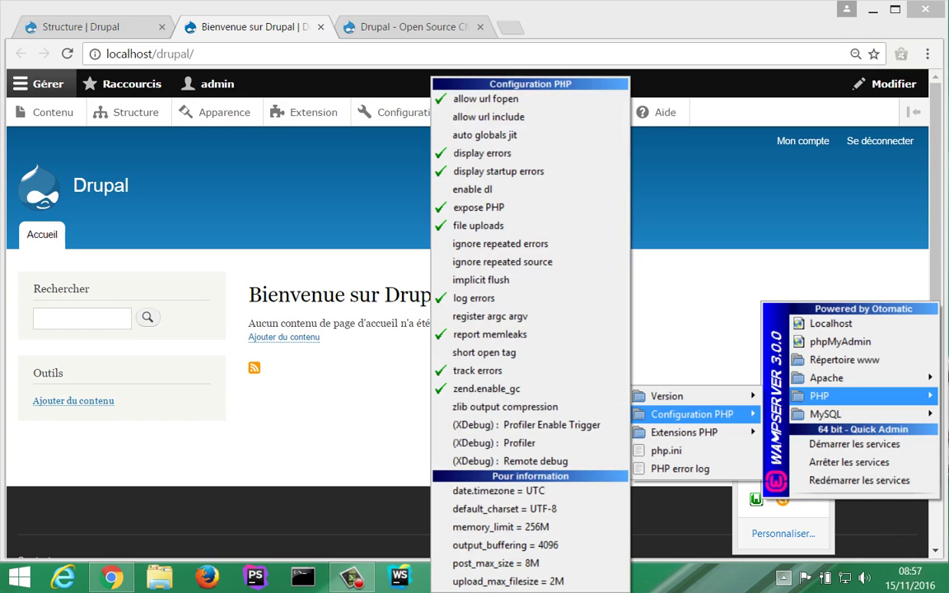
click(666, 451)
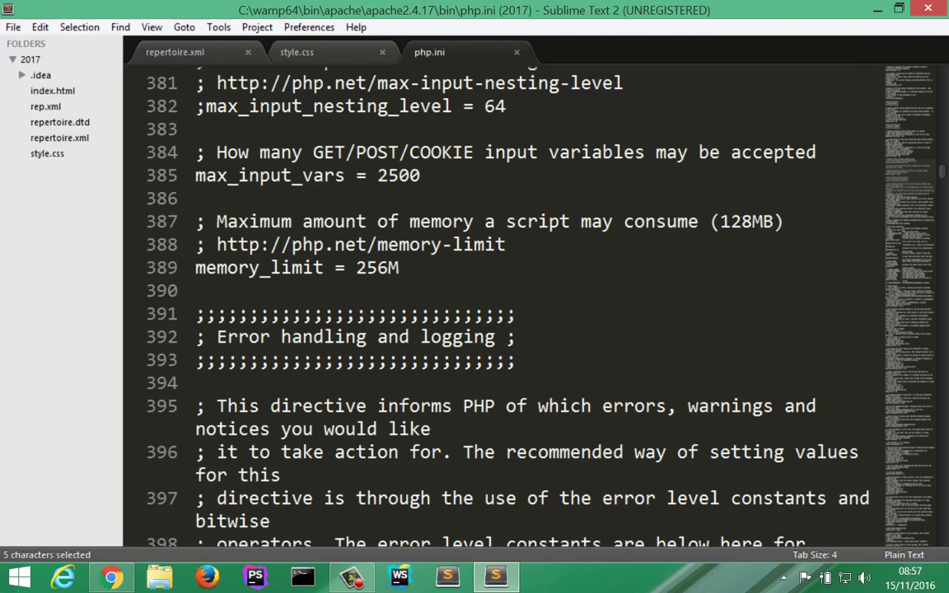
key(ctrl+f)
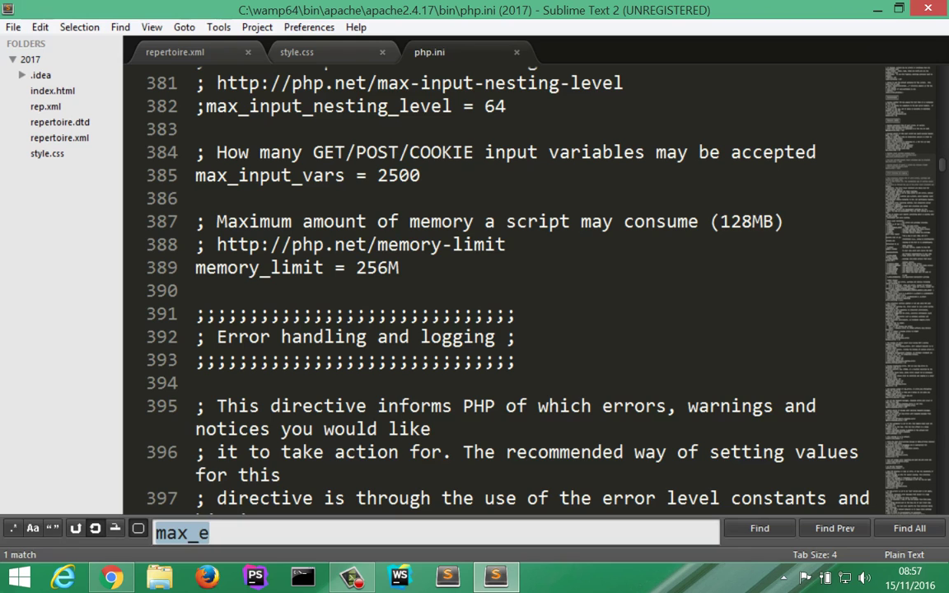
text(memor)
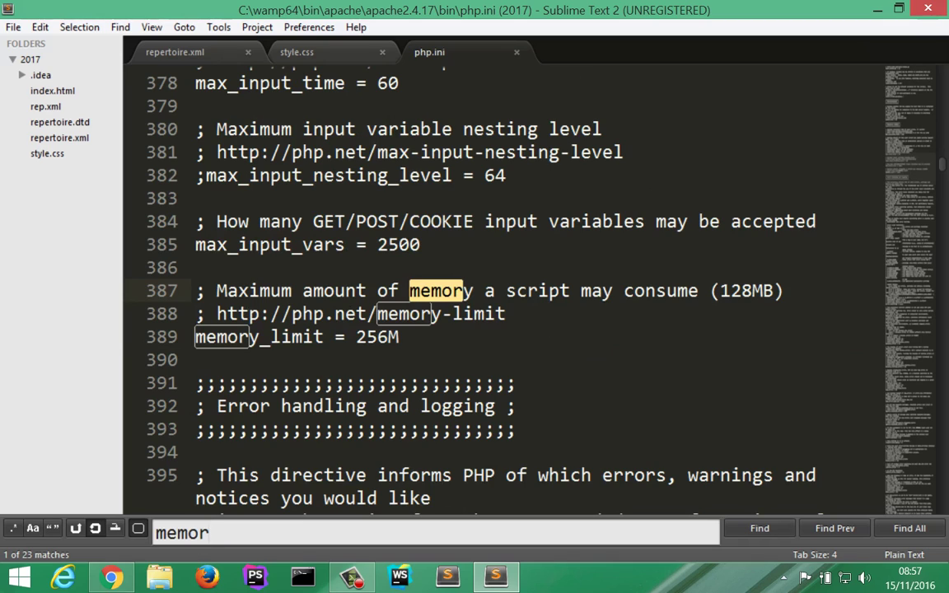
drag(356, 337, 388, 337)
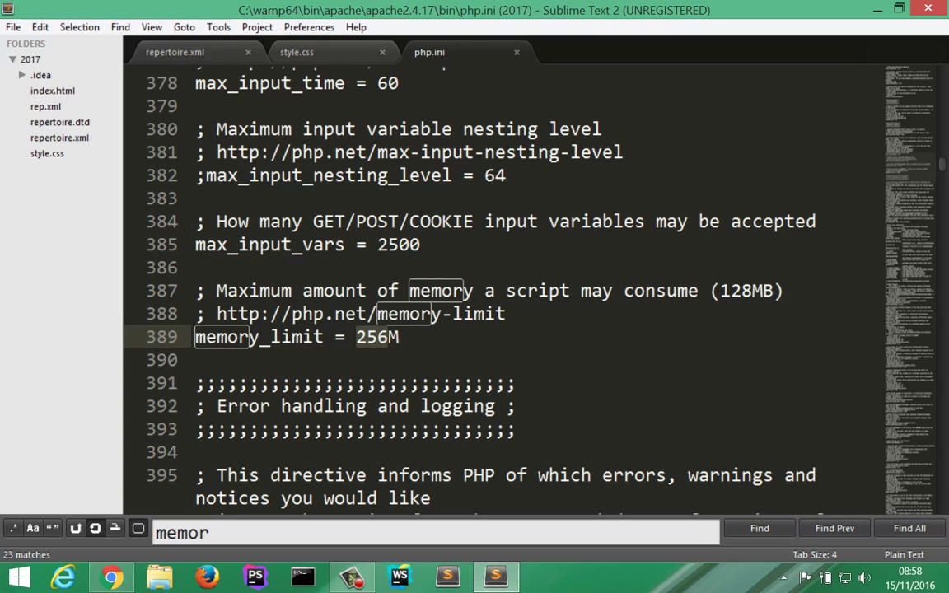
key(ctrl+e)
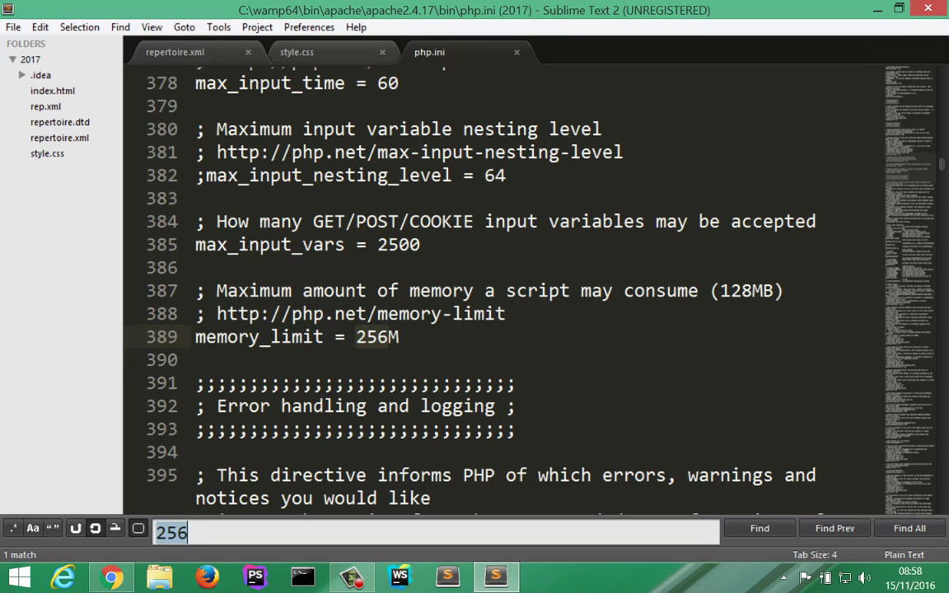
text(ex)
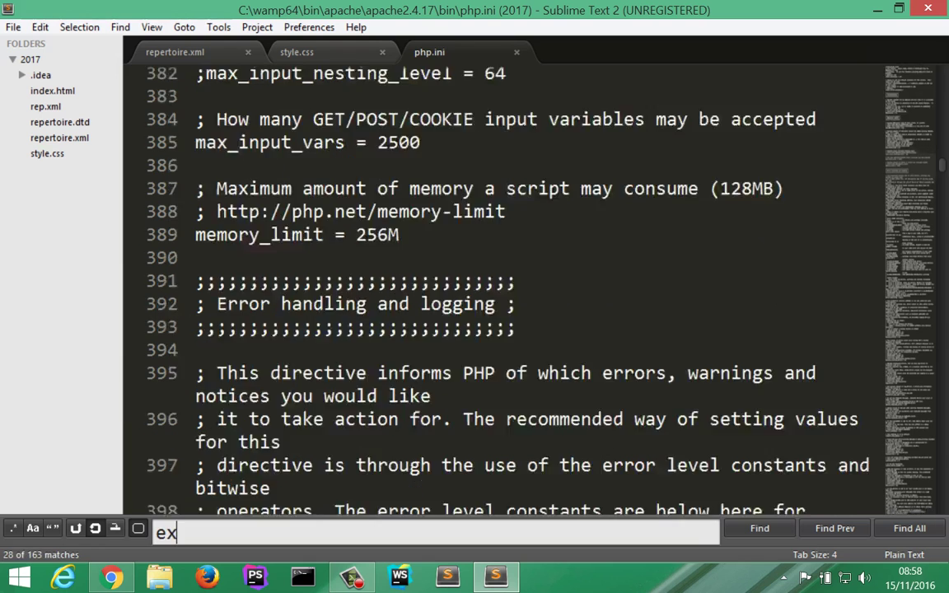
text(e)
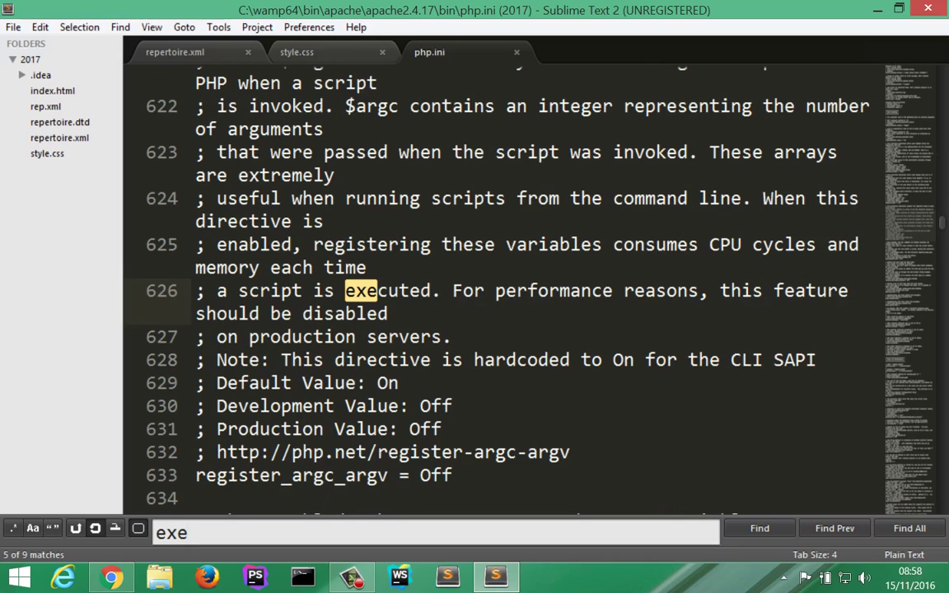
text(c_t)
key(BackSpace)
key(BackSpace)
key(BackSpace)
key(BackSpace)
key(BackSpace)
key(BackSpace)
text(t)
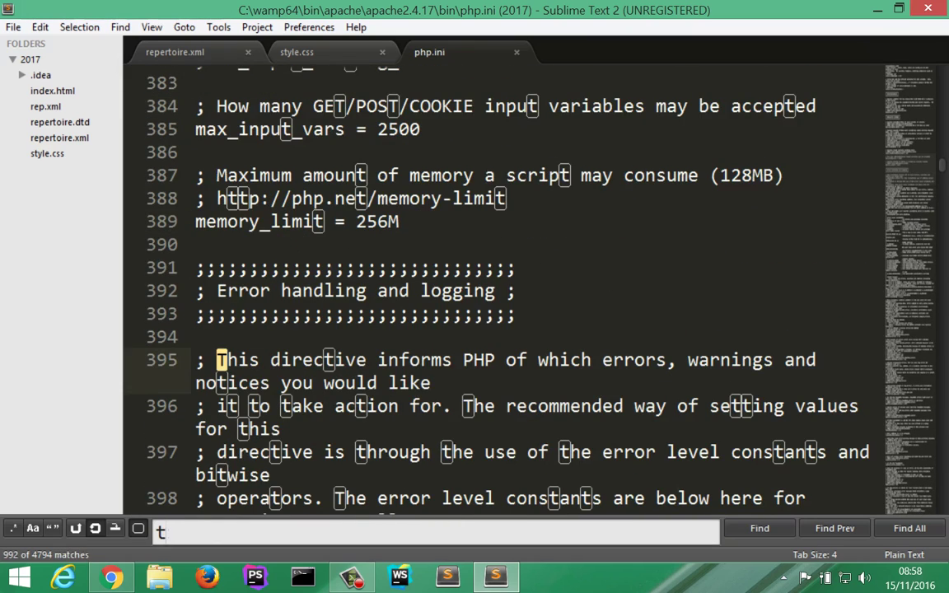
text(ime)
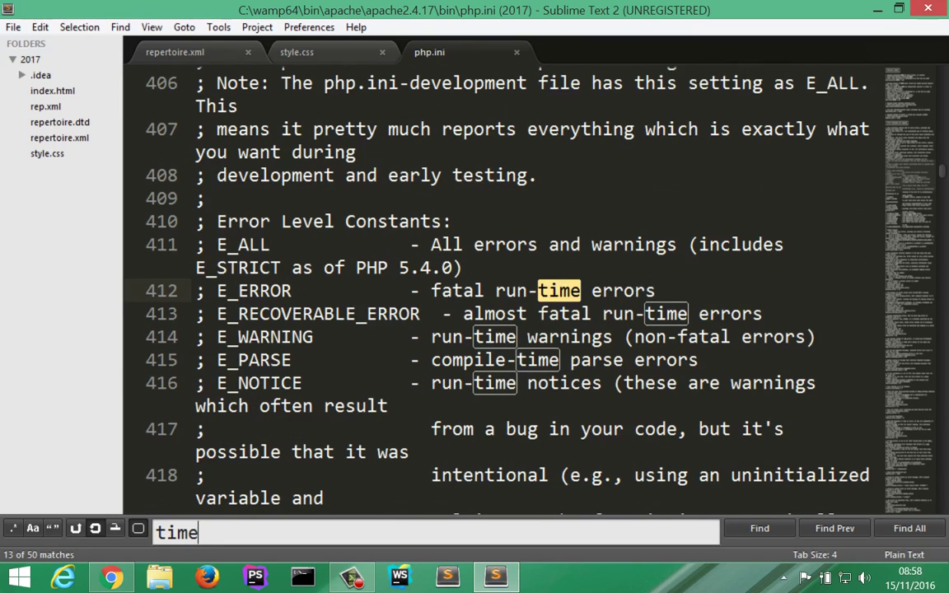
text(_lim)
key(BackSpace)
key(BackSpace)
key(BackSpace)
key(BackSpace)
key(BackSpace)
key(BackSpace)
key(BackSpace)
key(BackSpace)
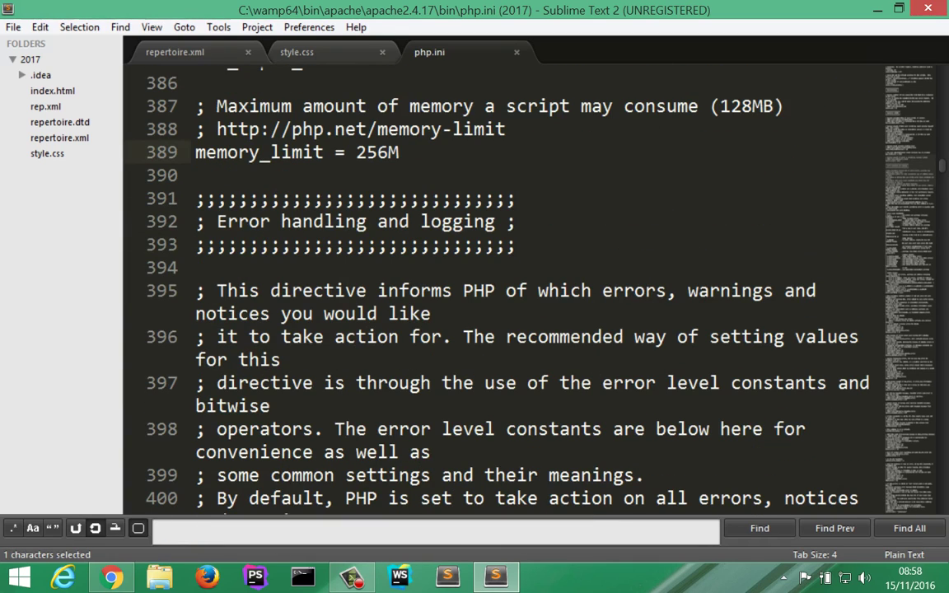
text(limi)
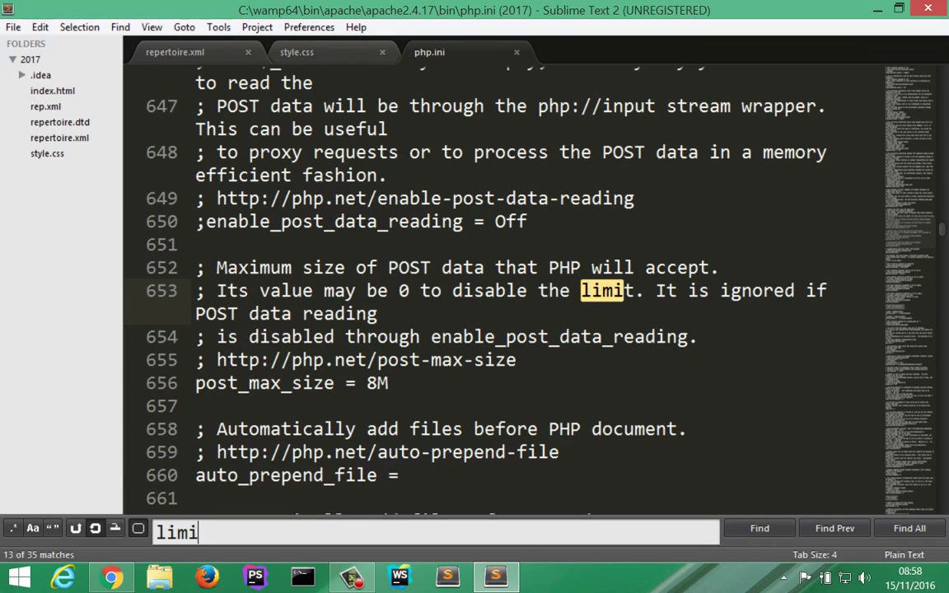
key(Return)
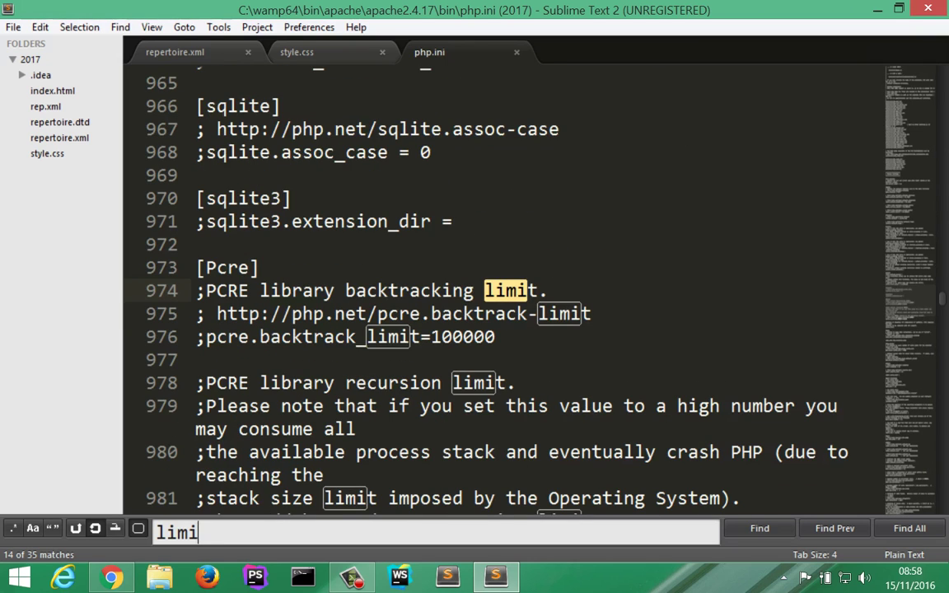
key(Return)
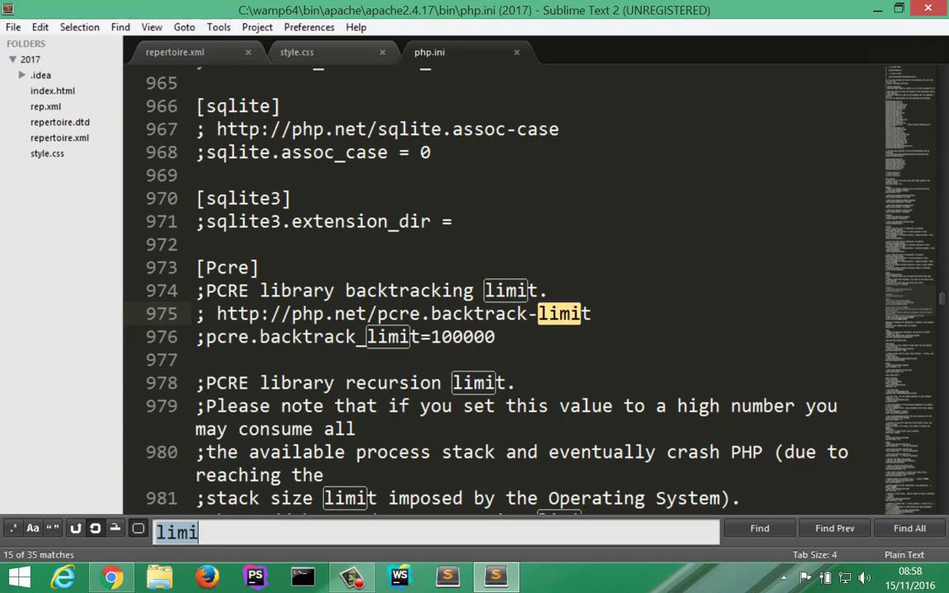
Step: Search php.ini for 'max-exe', then close Sublime Text to return to the Drupal front page
key(ctrl+a)
text(m)
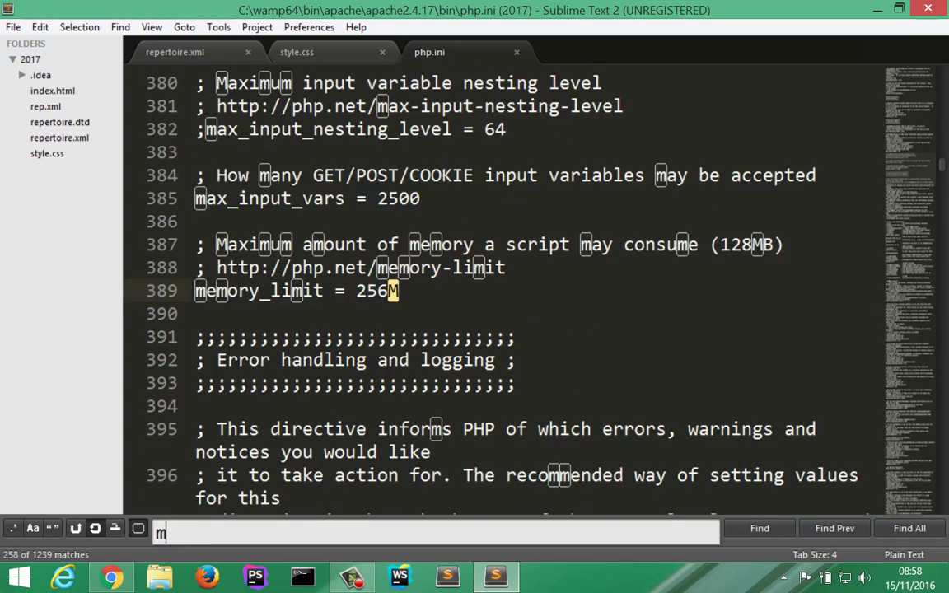
text(ax-)
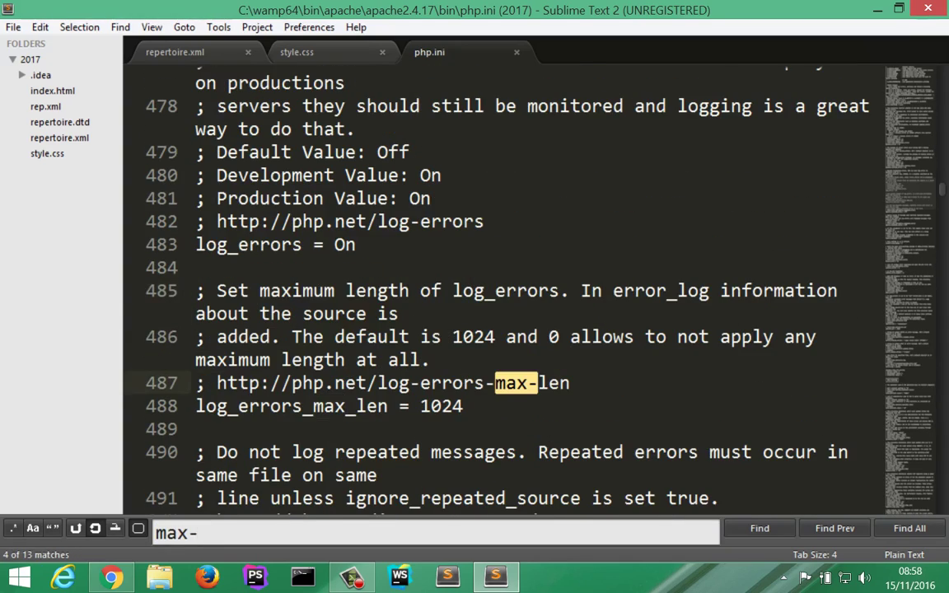
text(exe)
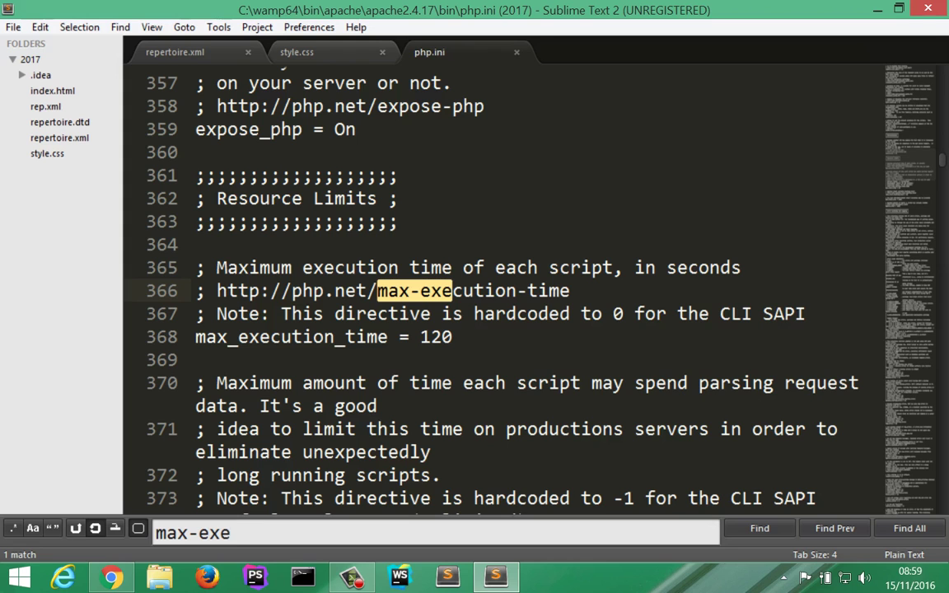
scroll(503, 288, up, 6)
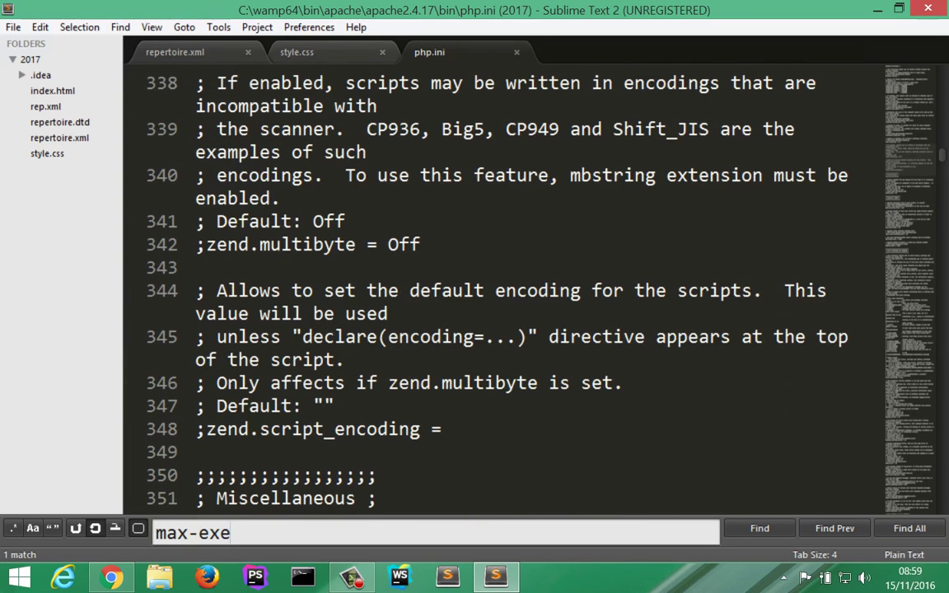
scroll(503, 288, down, 2)
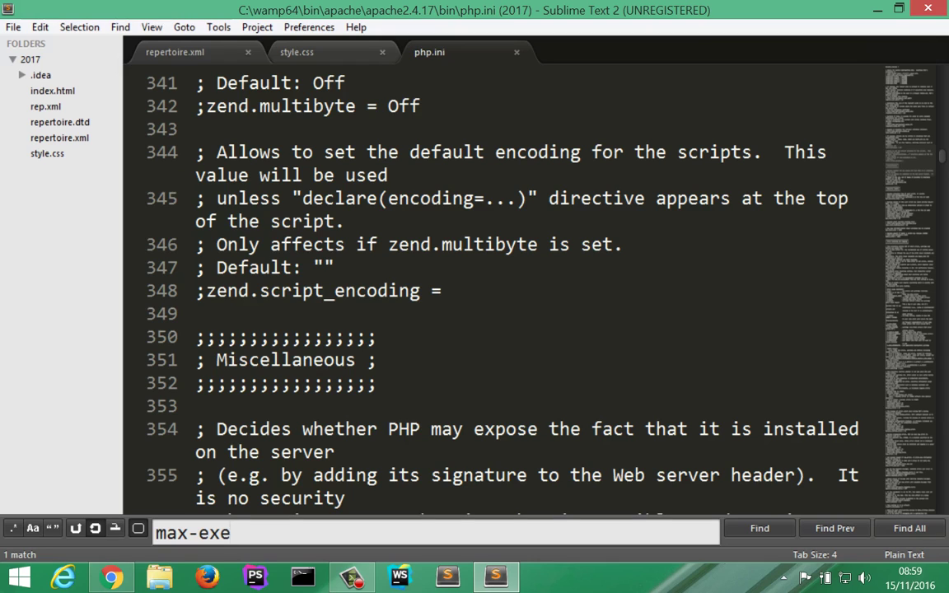
click(928, 8)
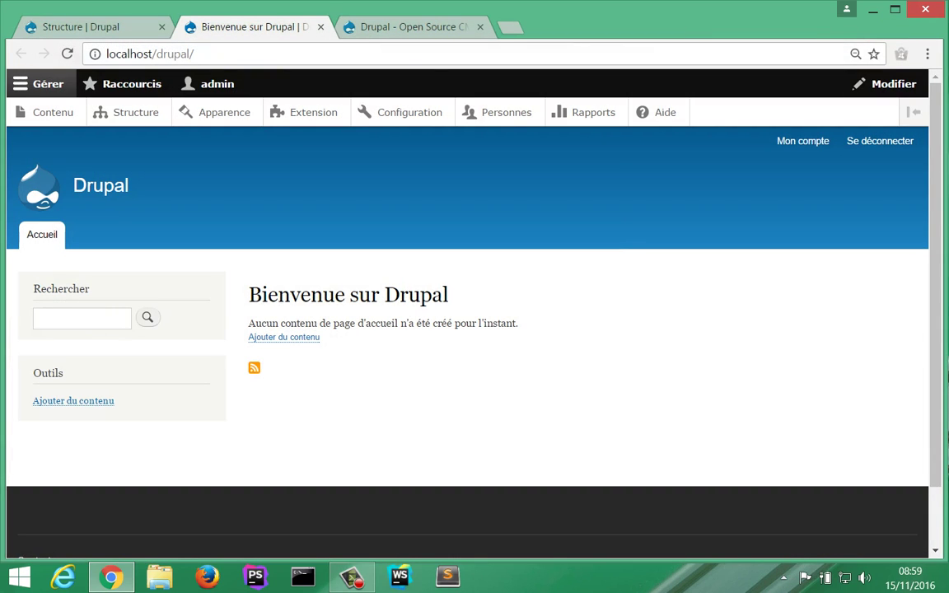
click(784, 578)
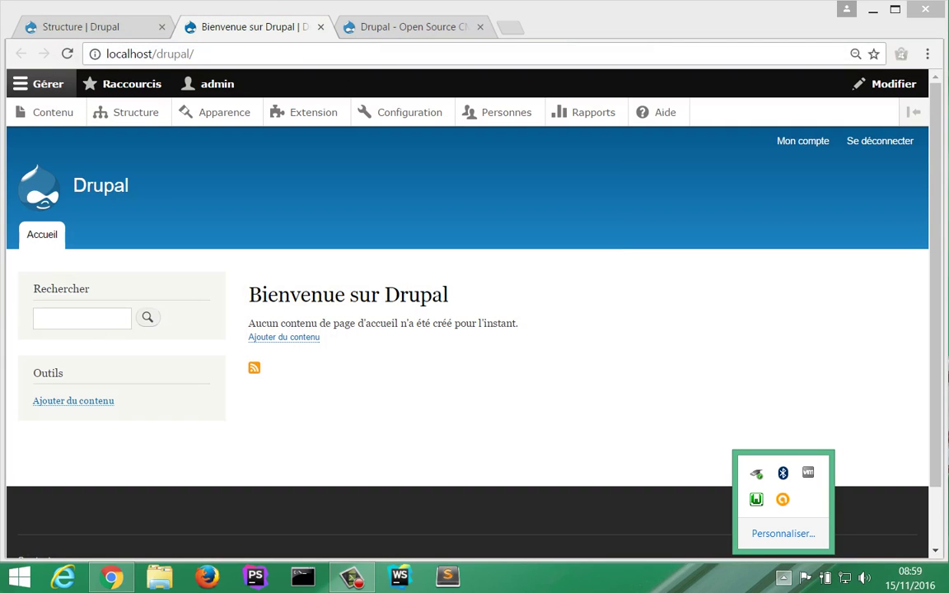
click(757, 498)
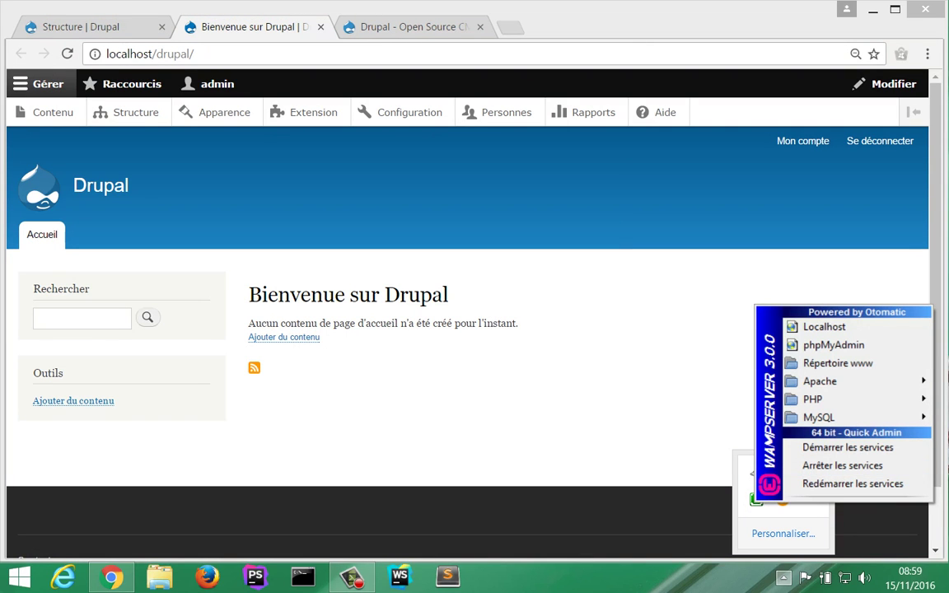
click(626, 371)
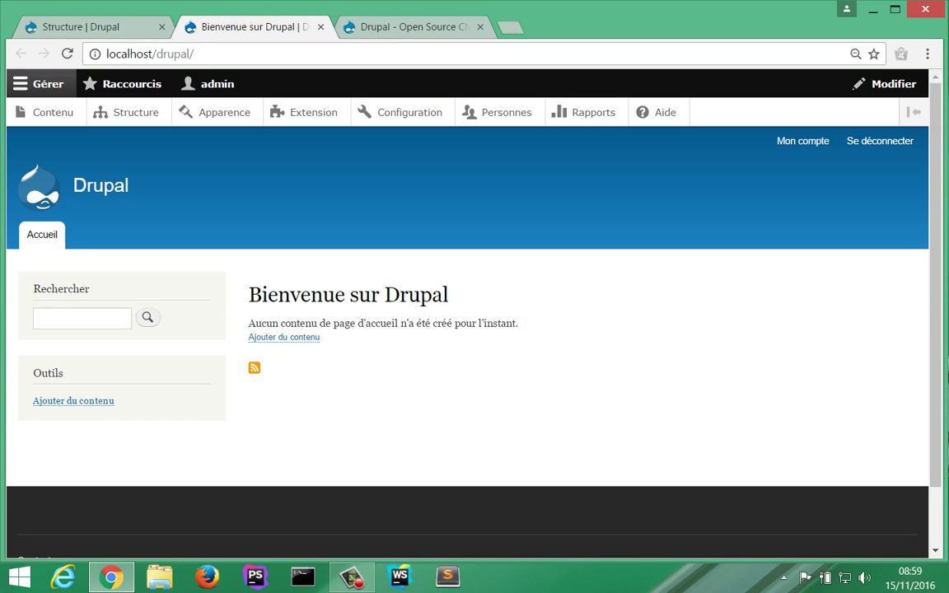
key(ctrl+Tab)
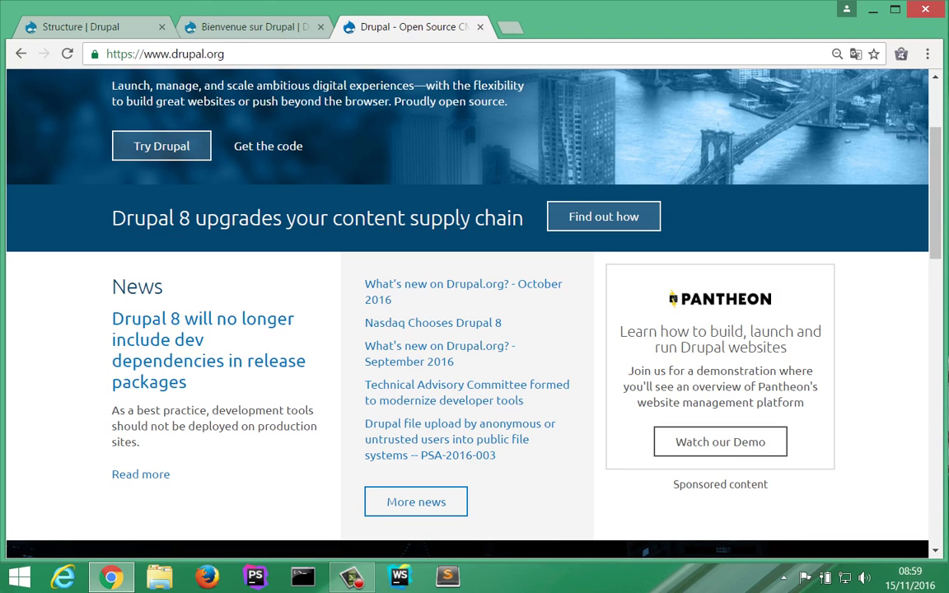
Step: Search Google for 'drupal bootstrap' and open the Bootstrap project page on drupal.org
click(203, 51)
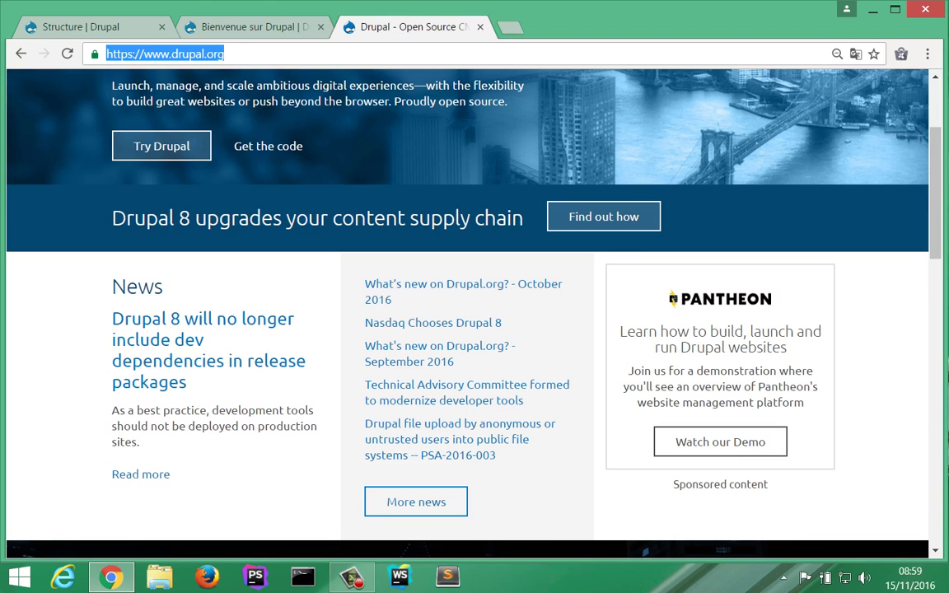
text(drup)
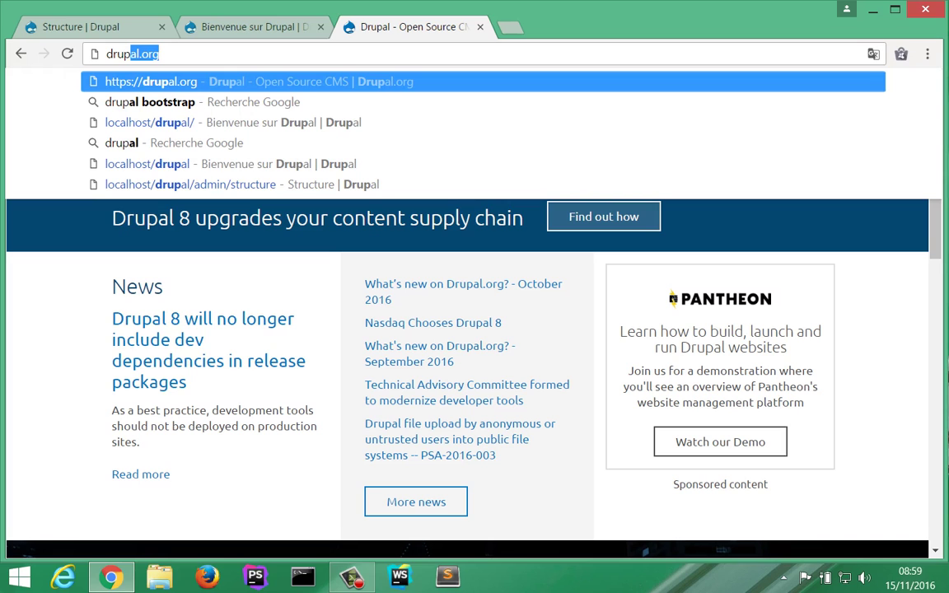
text(al boo)
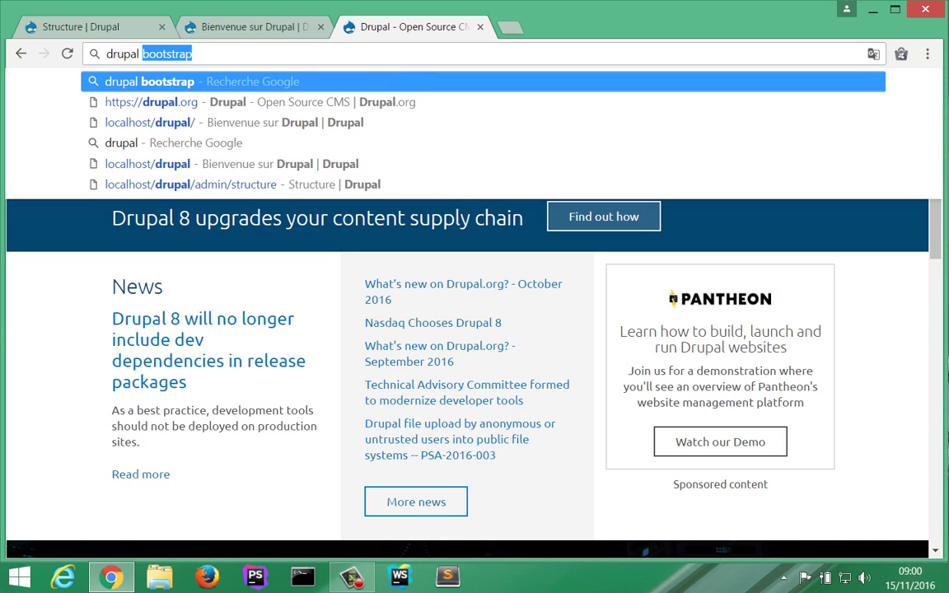
text(tstrap)
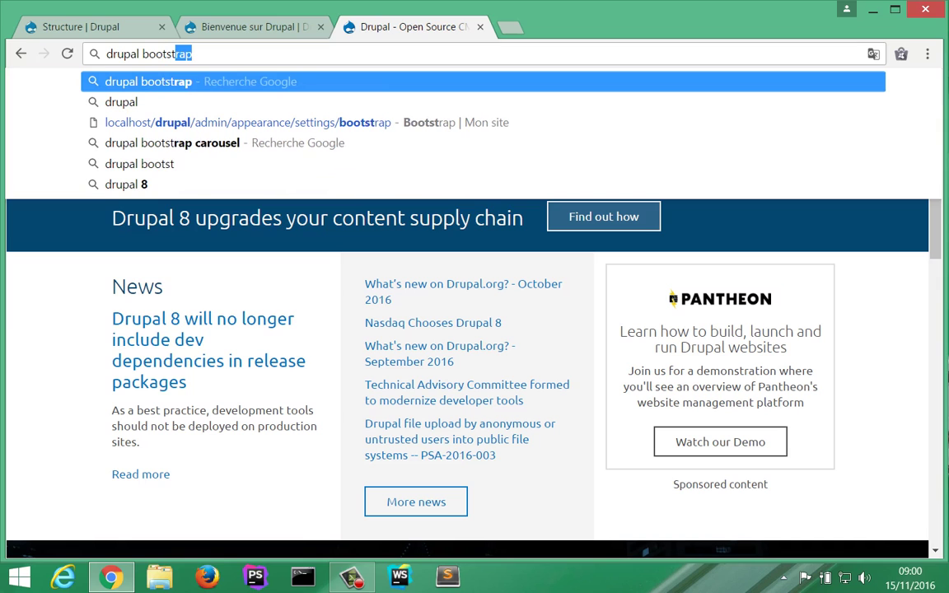
key(Return)
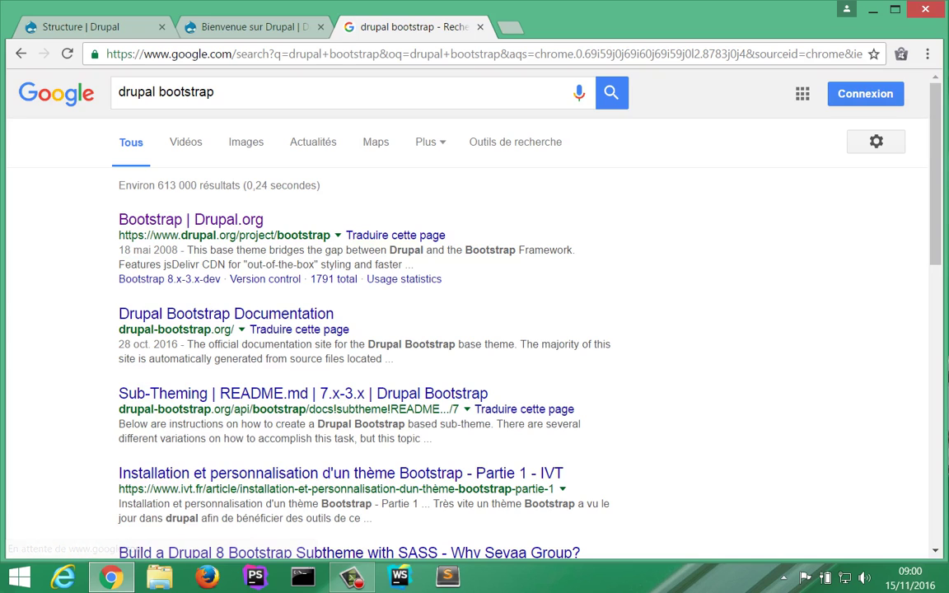
drag(147, 236, 274, 236)
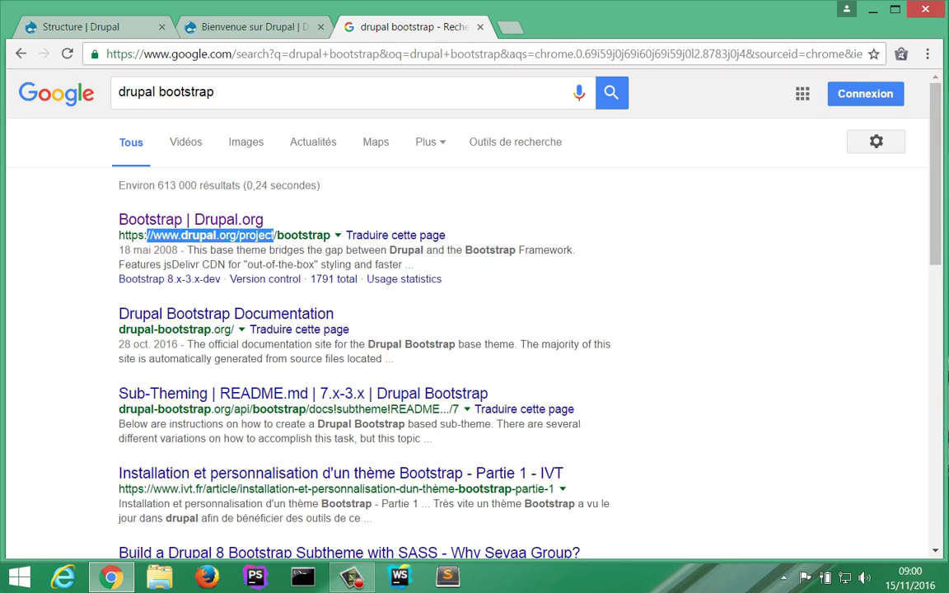
double_click(303, 234)
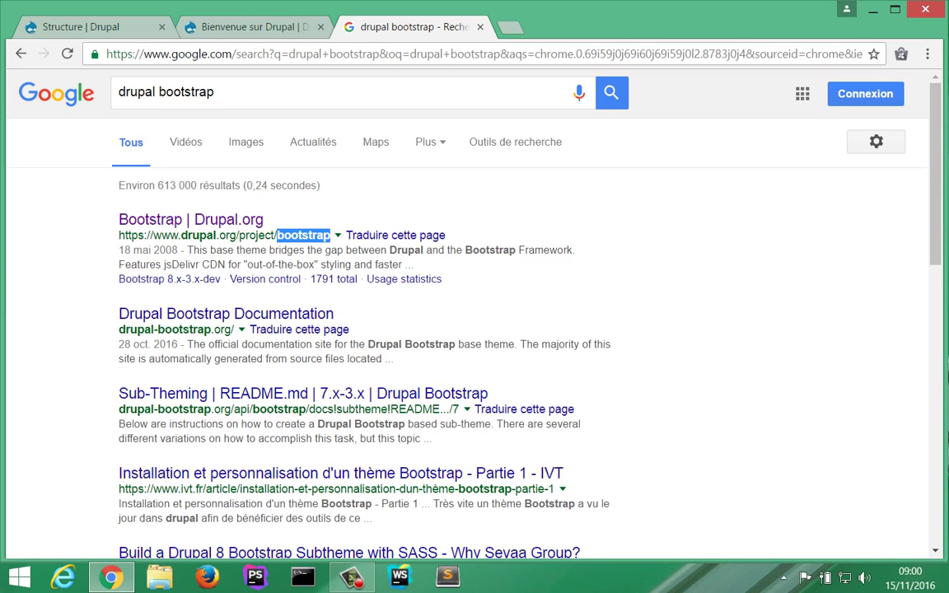
click(191, 220)
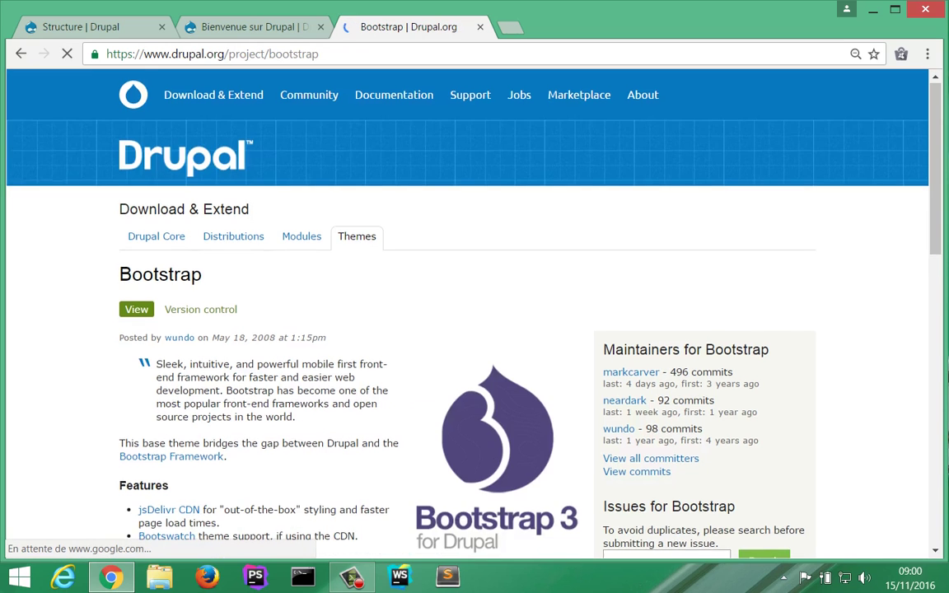
Step: Copy the Bootstrap 8.x-3.0 tar.gz download link and return to the local Structure page
scroll(475, 313, down, 4)
scroll(475, 313, down, 3)
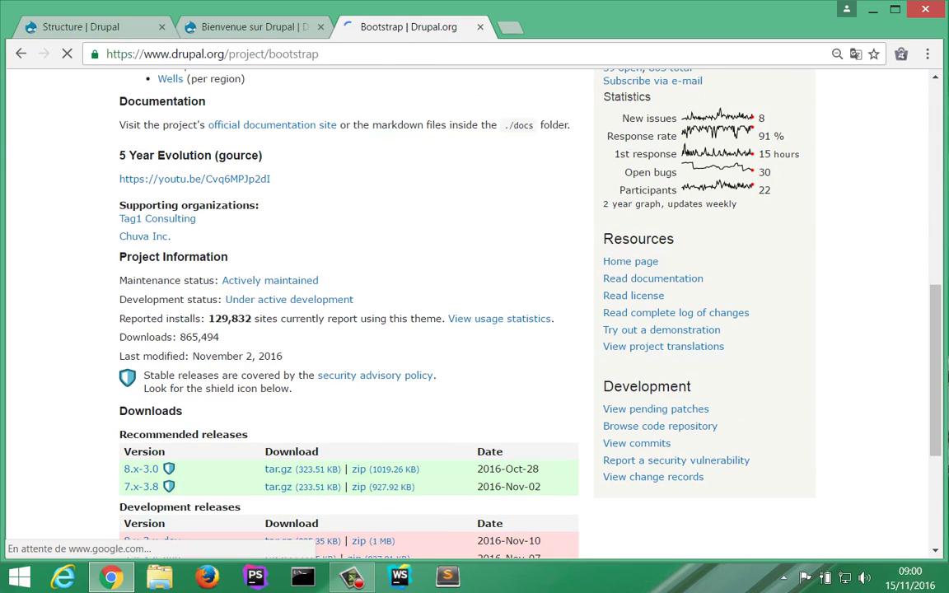
scroll(474, 313, down, 2)
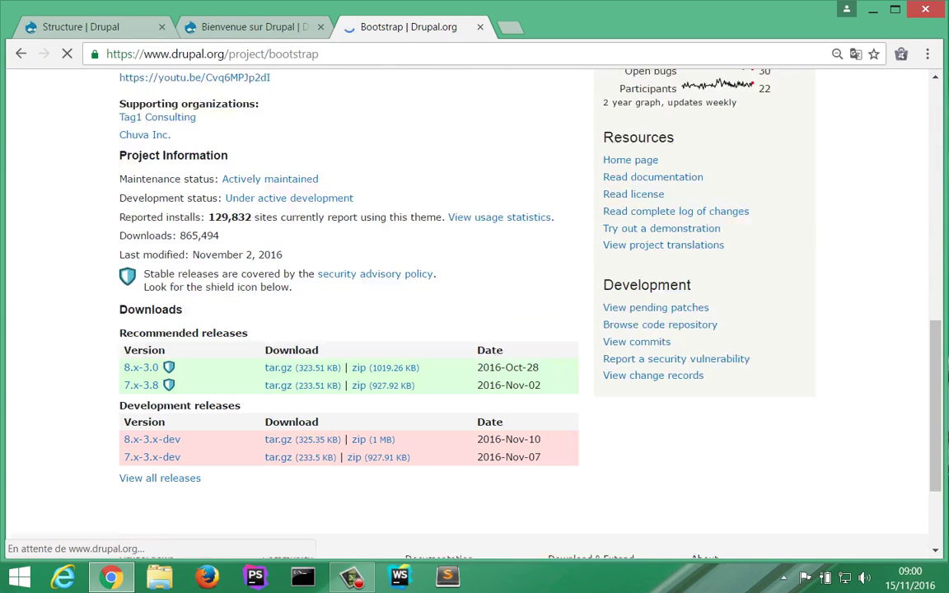
scroll(279, 306, down, 1)
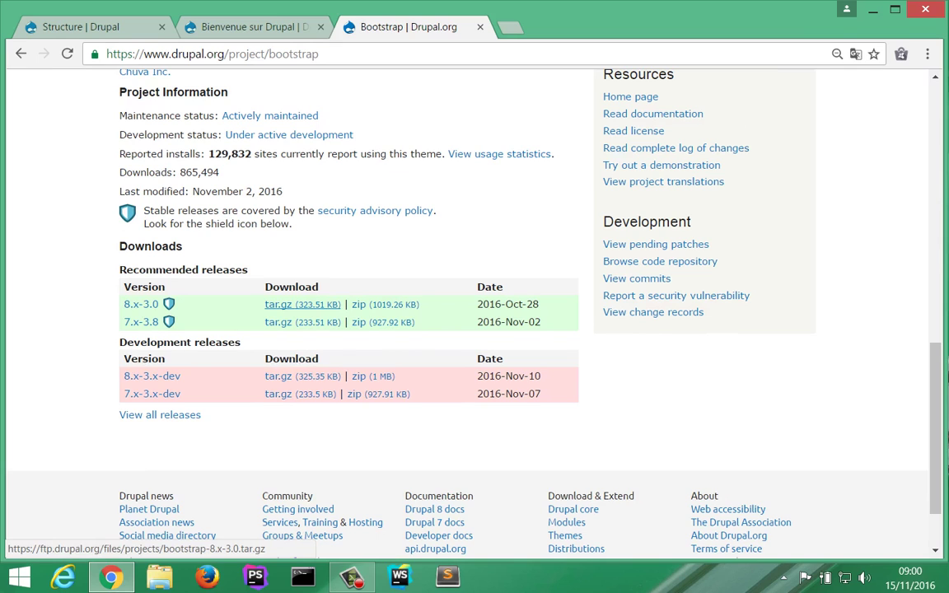
right_click(319, 304)
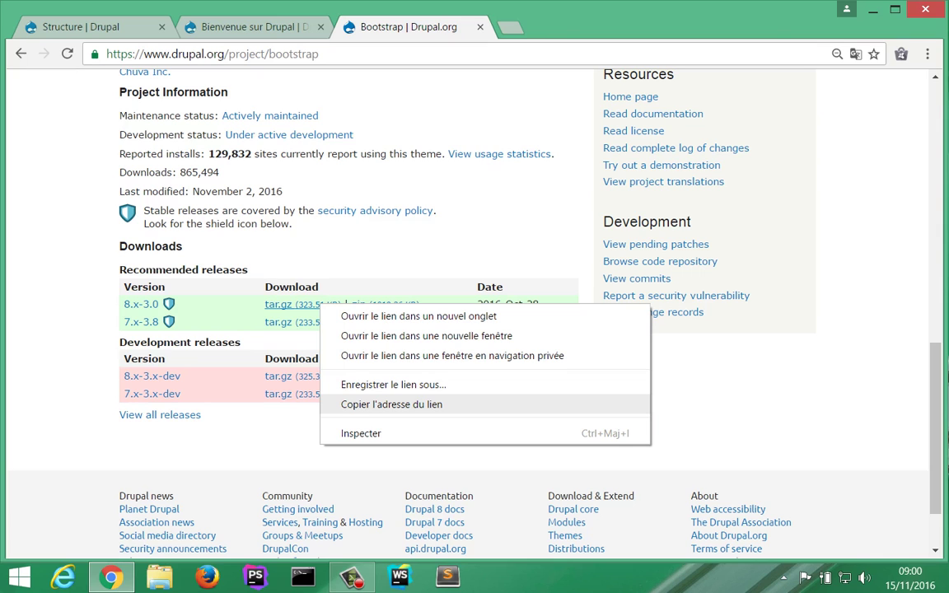
click(392, 404)
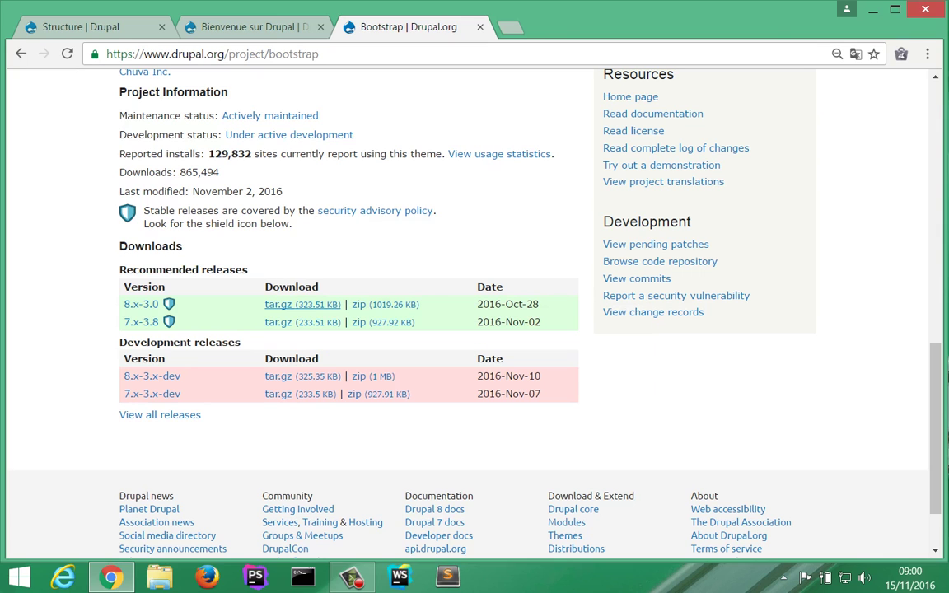
click(81, 26)
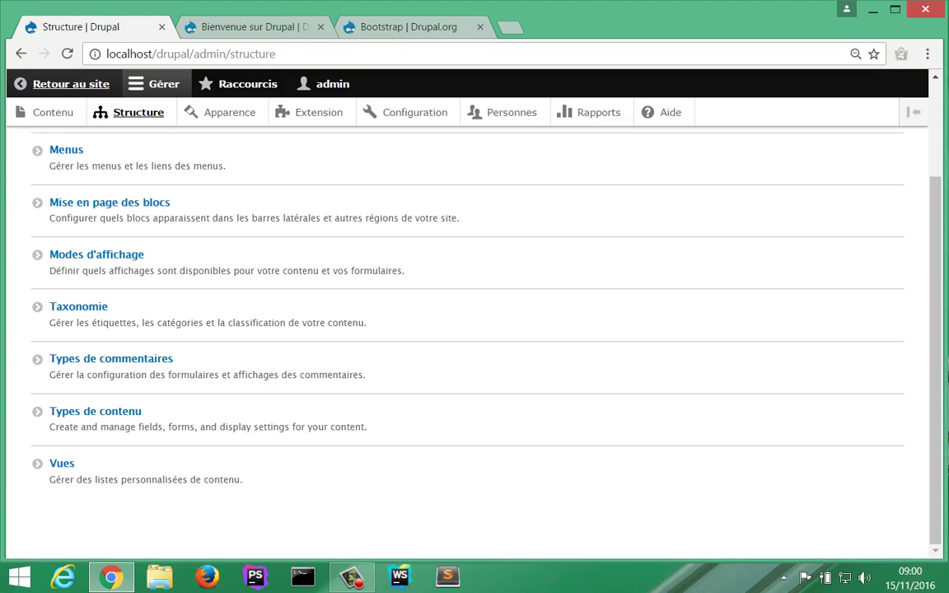
Step: Filter Extensions by 'upd', tick Update Manager and install it
click(314, 112)
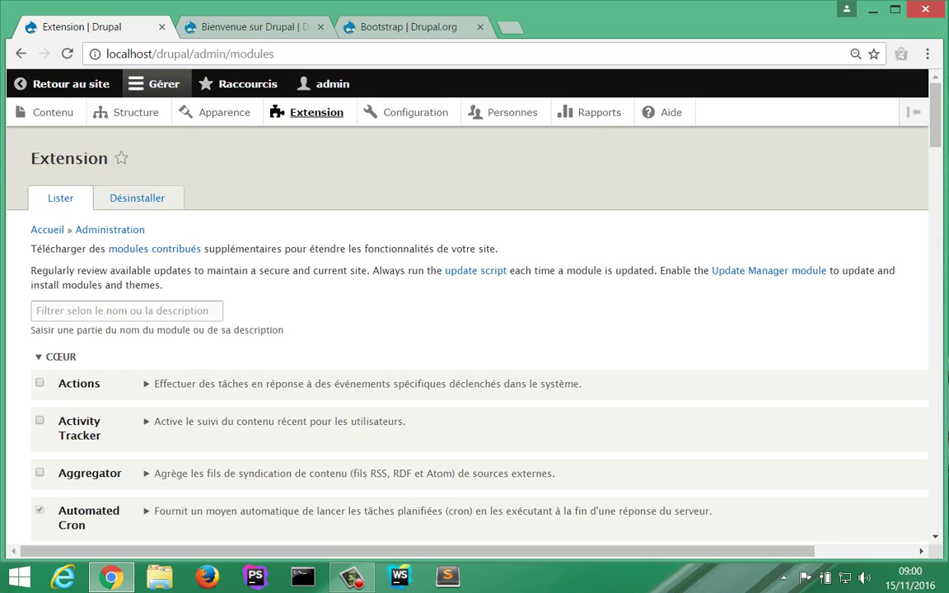
text(u)
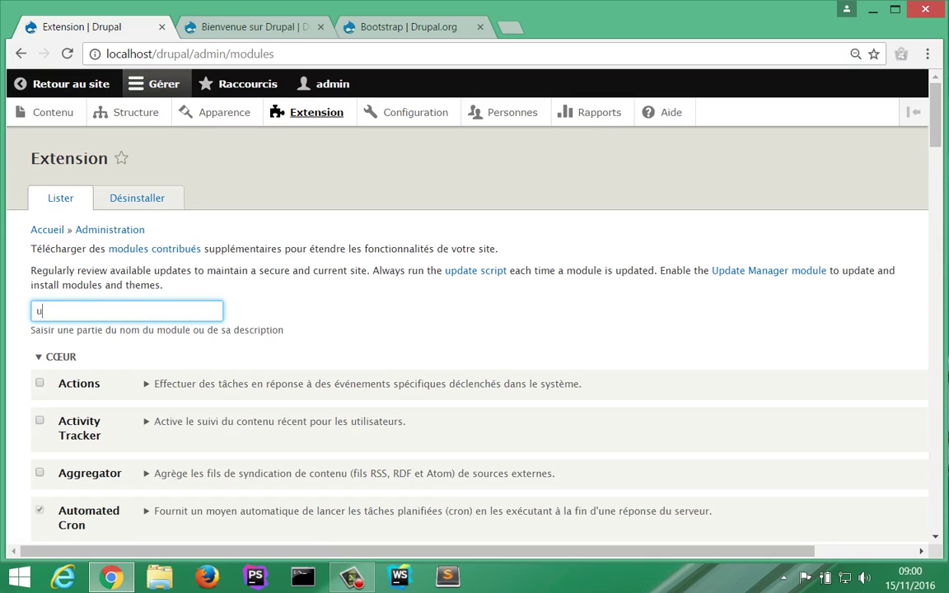
text(pd)
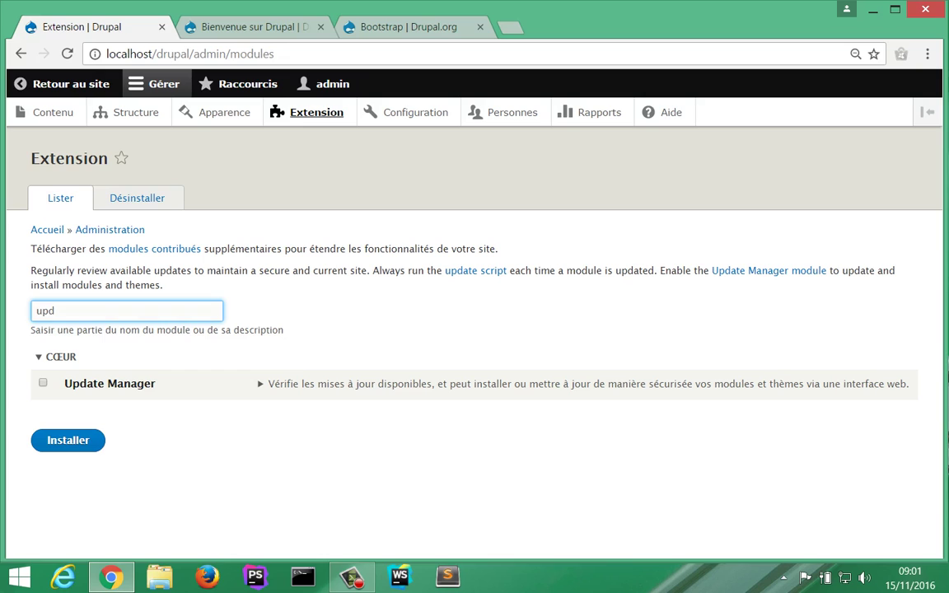
click(43, 383)
click(68, 440)
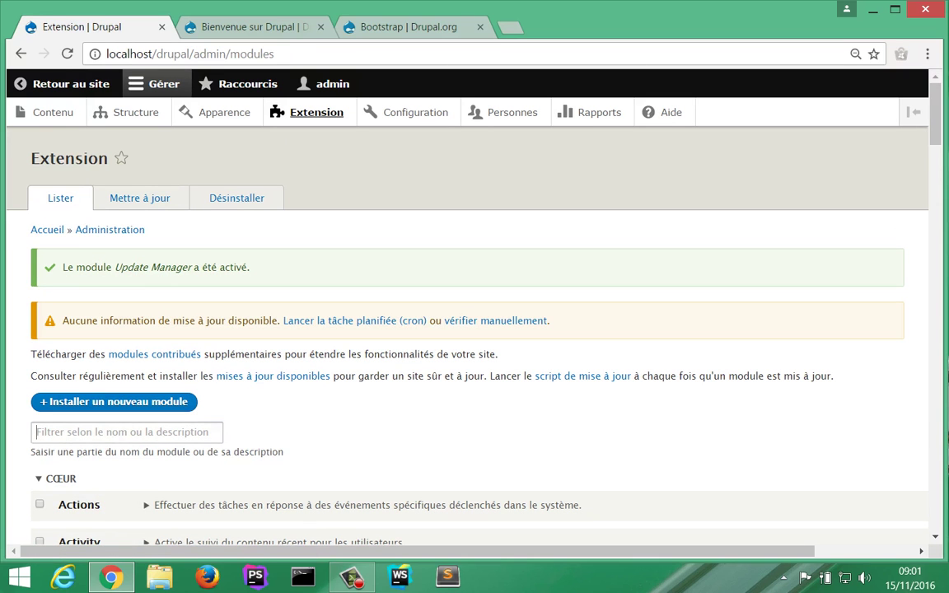
Step: Install a new module from the pasted Bootstrap 8.x-3.0 tar.gz URL
click(113, 402)
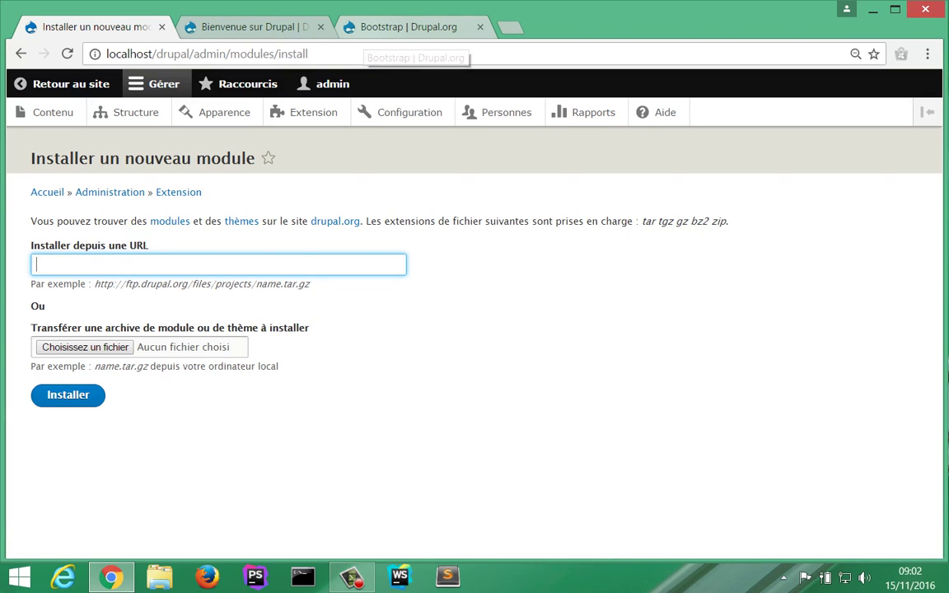
text(https://ftp.drupal.org/files/projects/bootstrap-8.x-3.0.tar.gz)
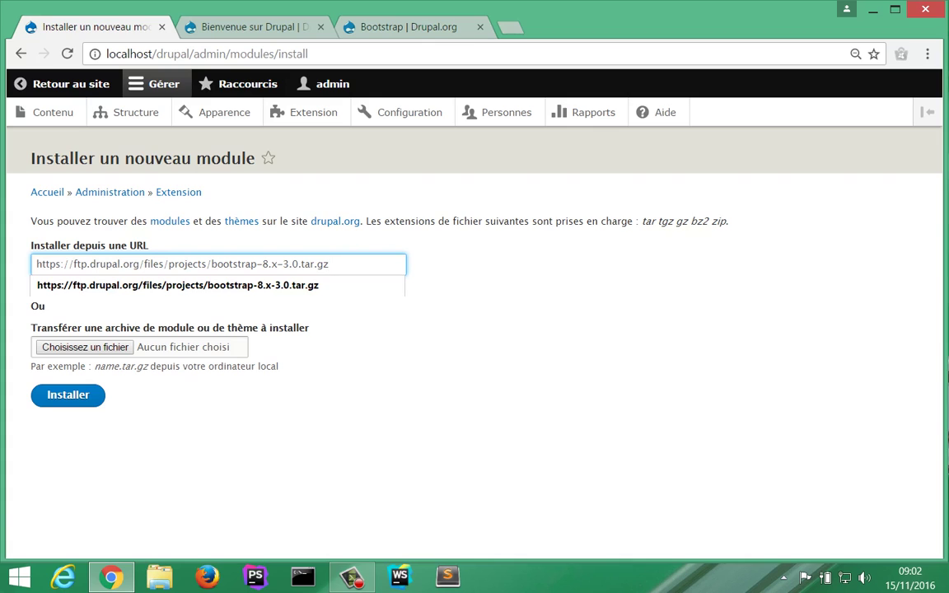
key(Return)
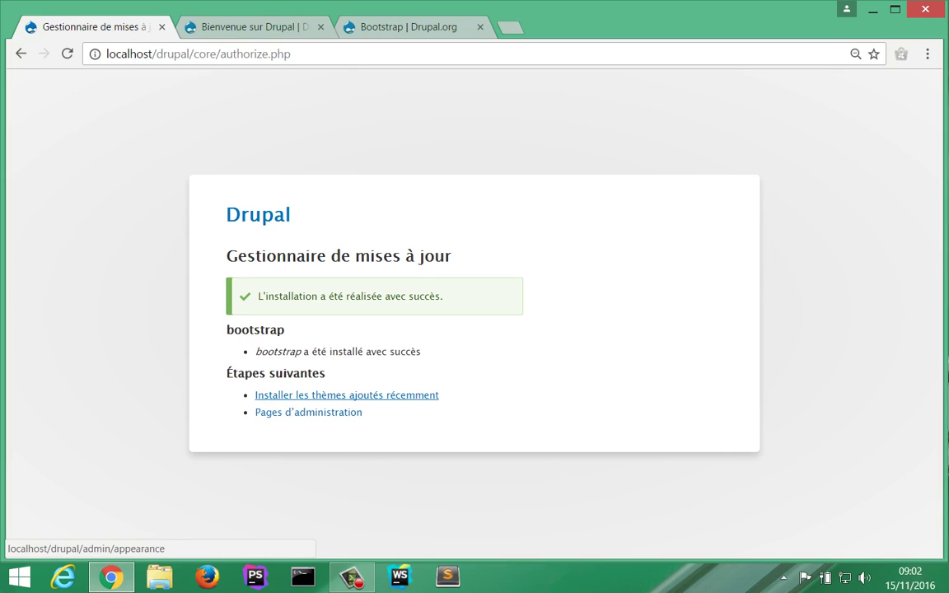
Step: Go on to the new themes and install Bootstrap 8.x-3.0 as the default theme
click(346, 395)
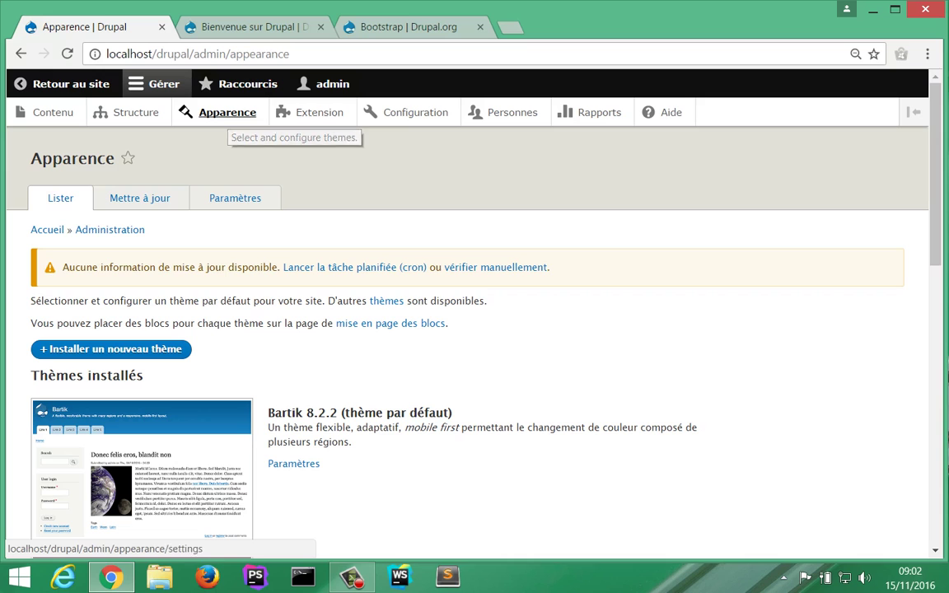
scroll(475, 330, down, 3)
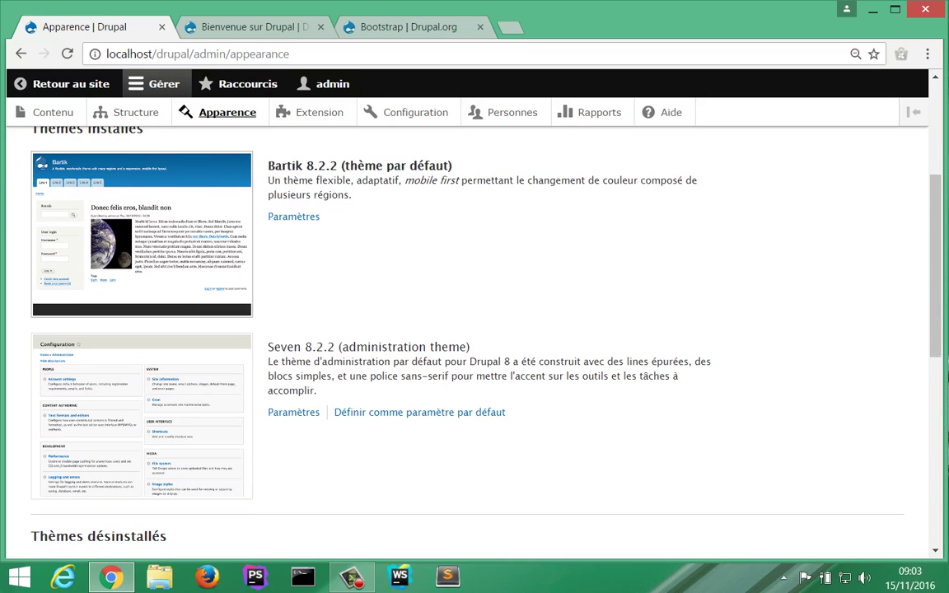
scroll(475, 330, up, 1)
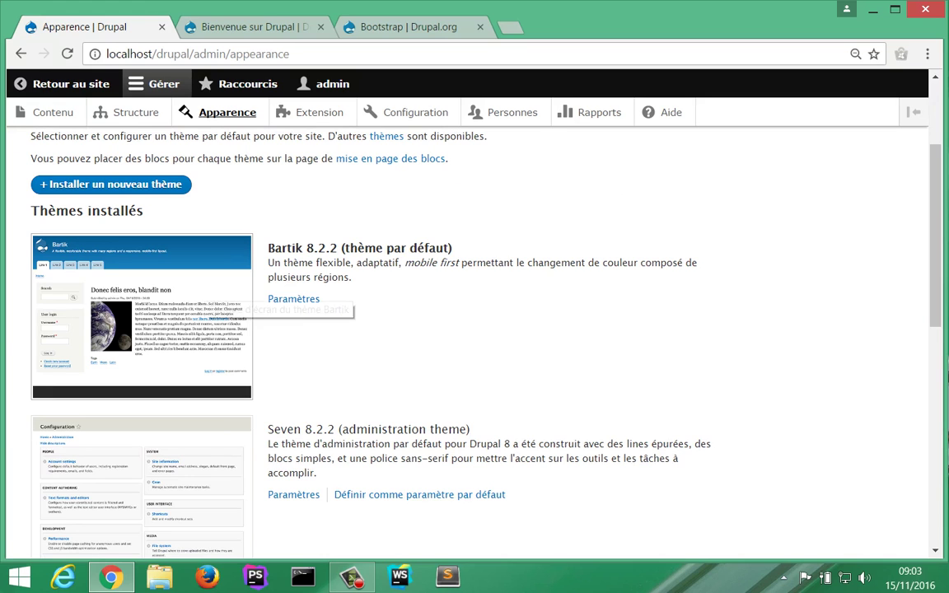
scroll(189, 280, down, 4)
scroll(190, 281, down, 2)
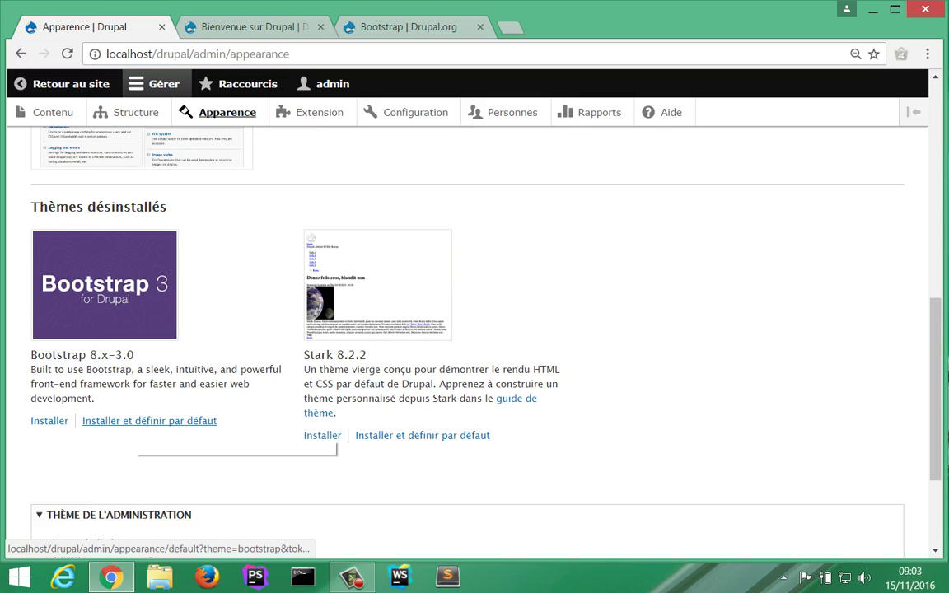
click(136, 421)
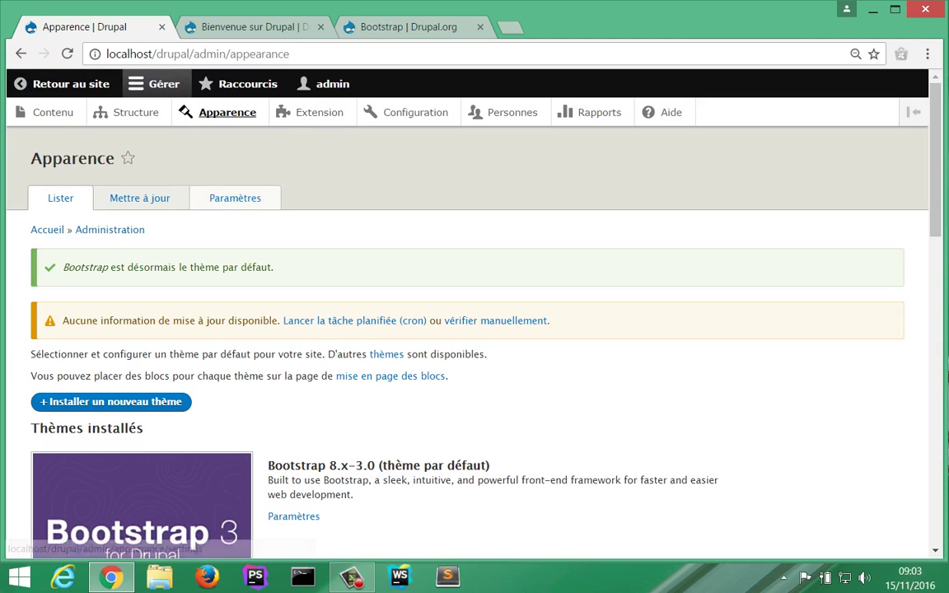
scroll(355, 321, down, 3)
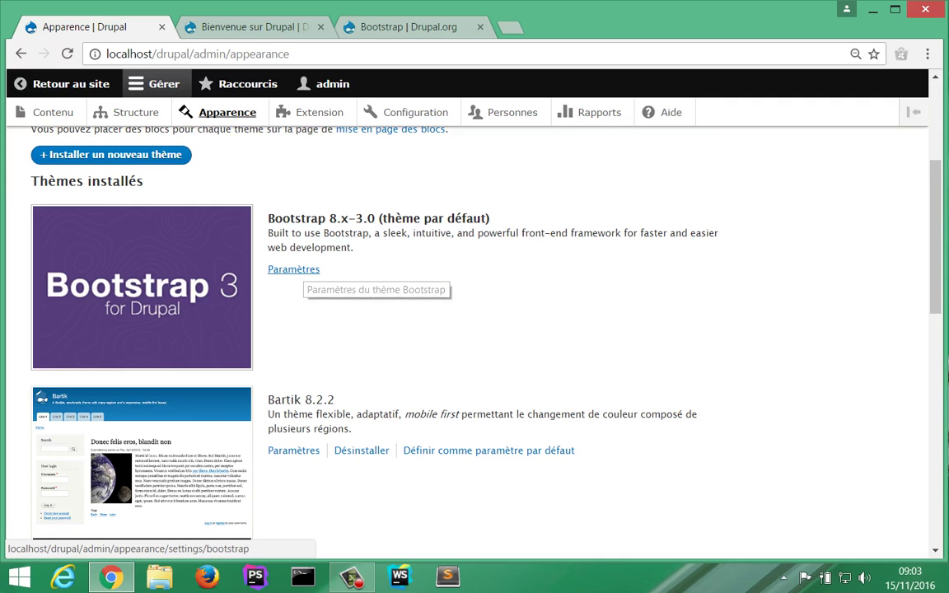
Step: Reload the front page to view the Bootstrap theme, then return to the Apparence tab
click(396, 26)
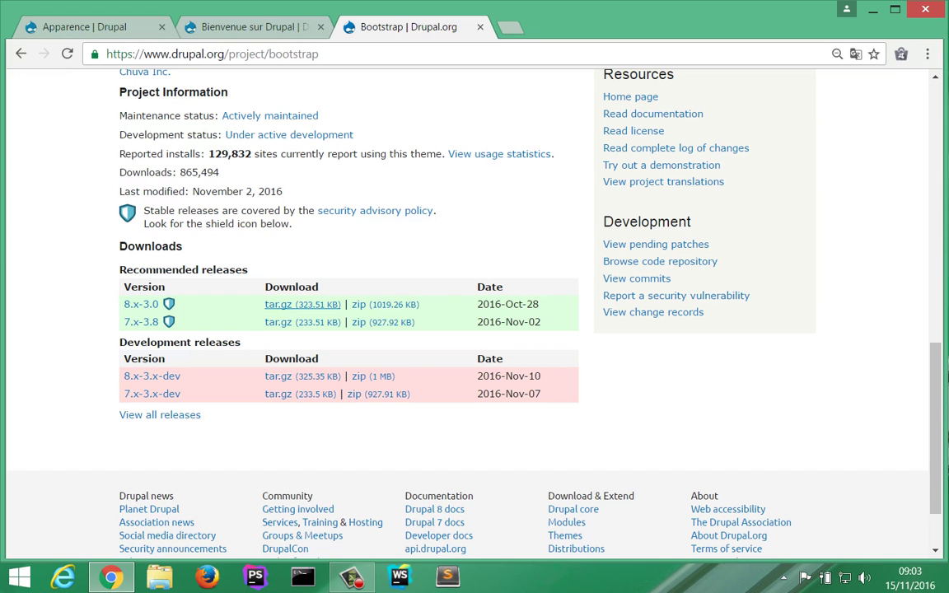
click(248, 26)
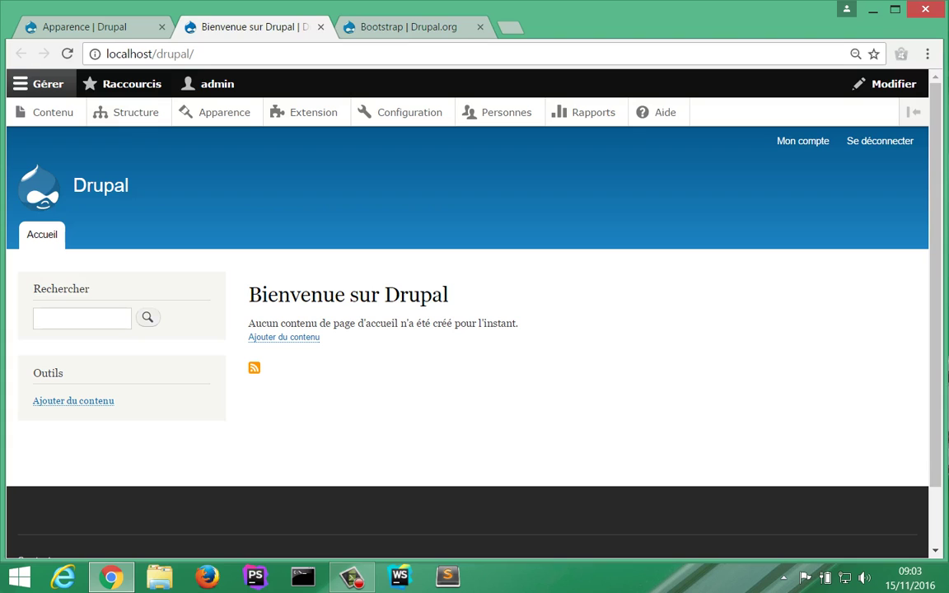
click(68, 54)
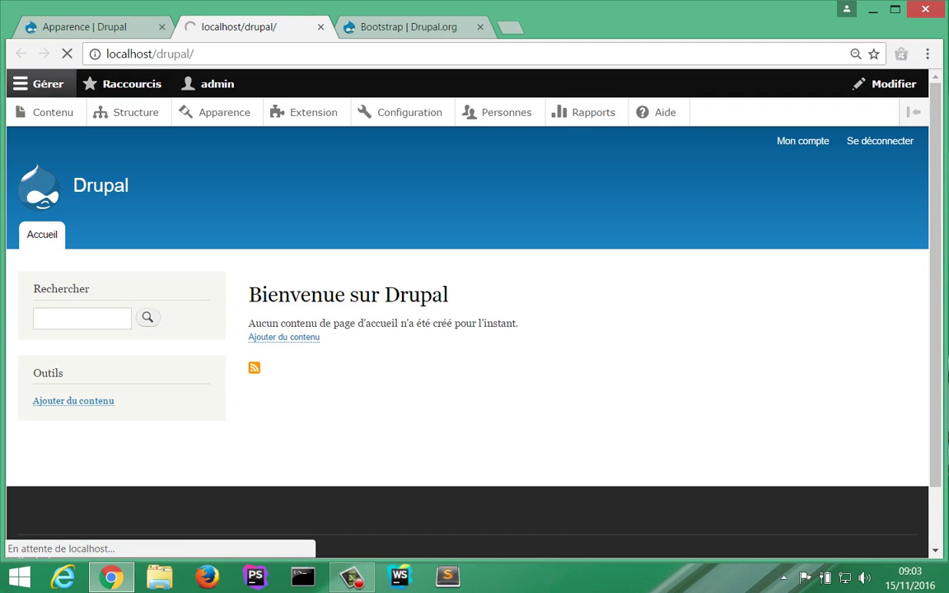
key(ctrl+Page_Up)
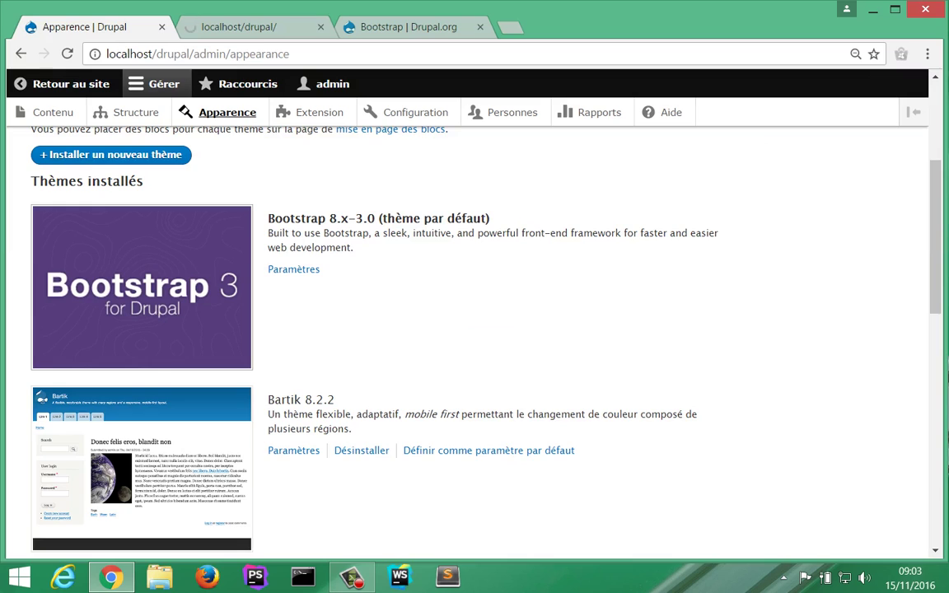
key(ctrl+Page_Down)
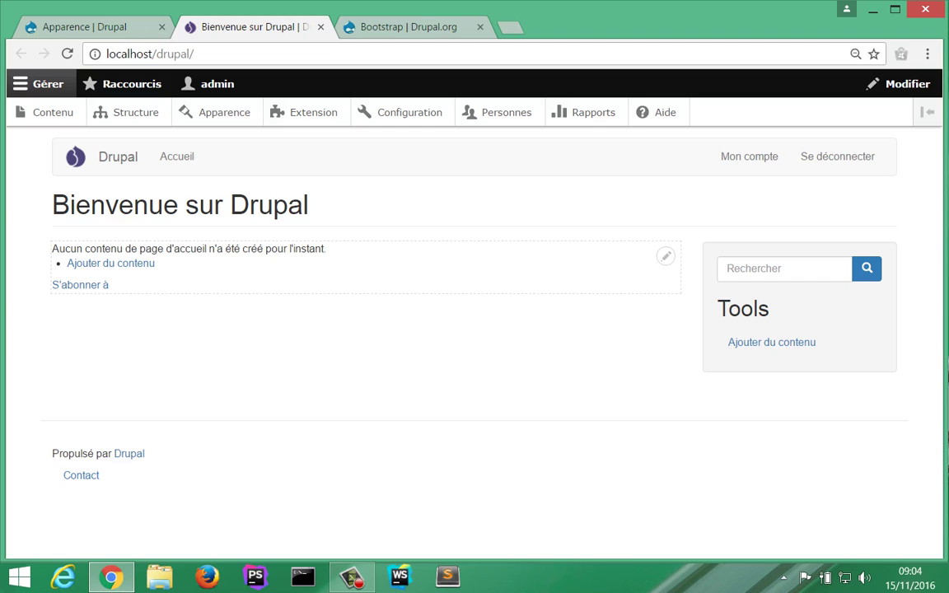
key(ctrl+shift+Tab)
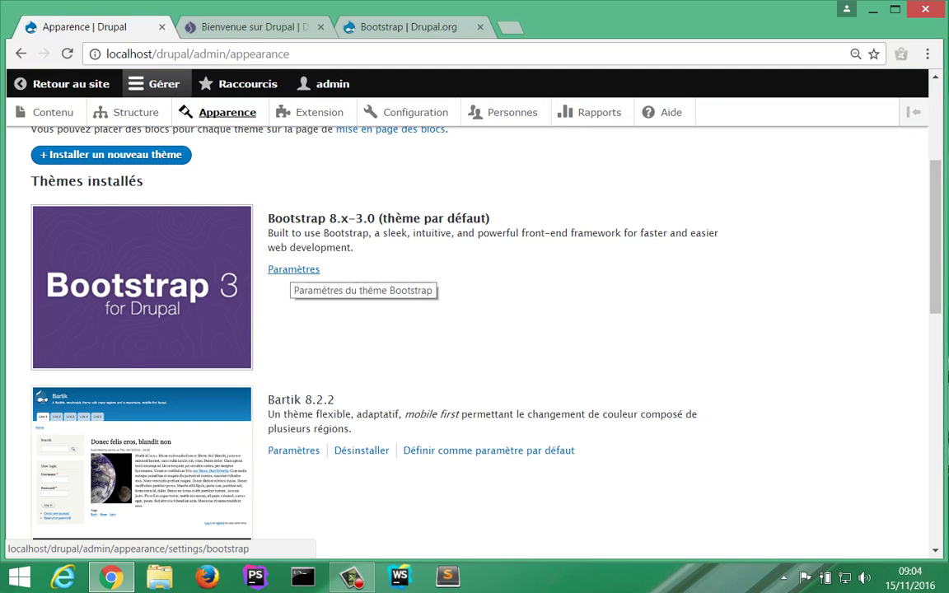
Step: In Bootstrap's settings, expand CONTENEUR and TABLES and tick 'Bordered table'
click(293, 269)
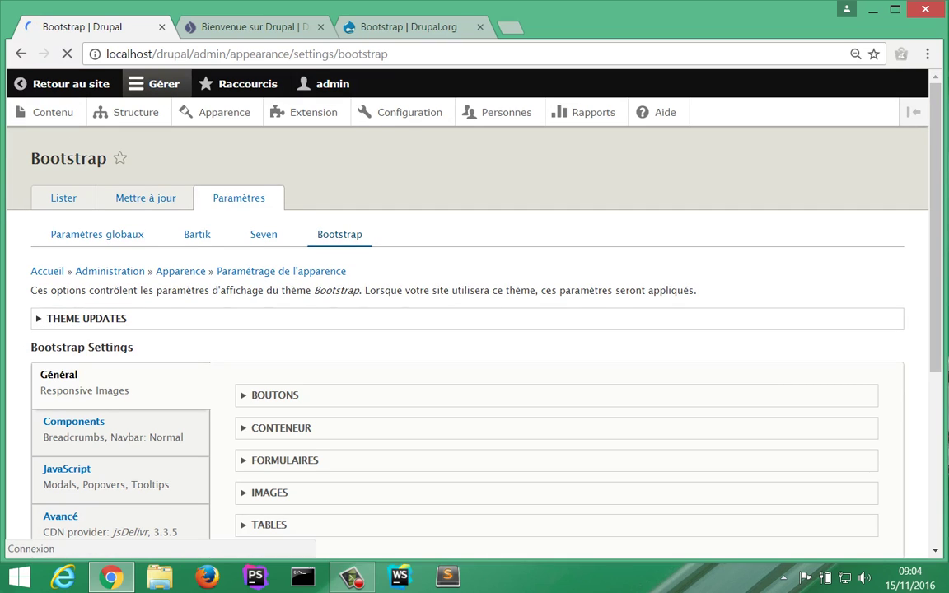
scroll(272, 165, down, 3)
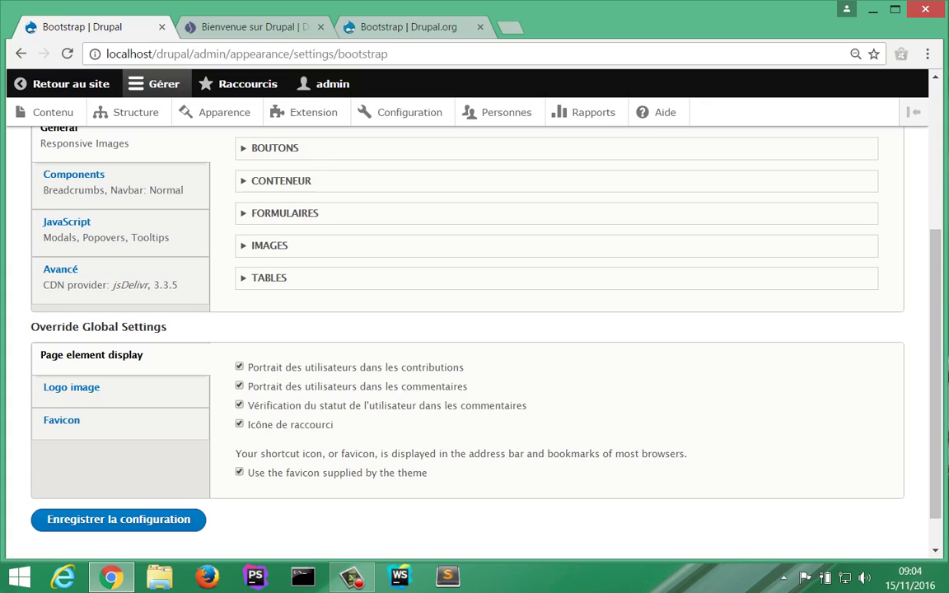
click(281, 181)
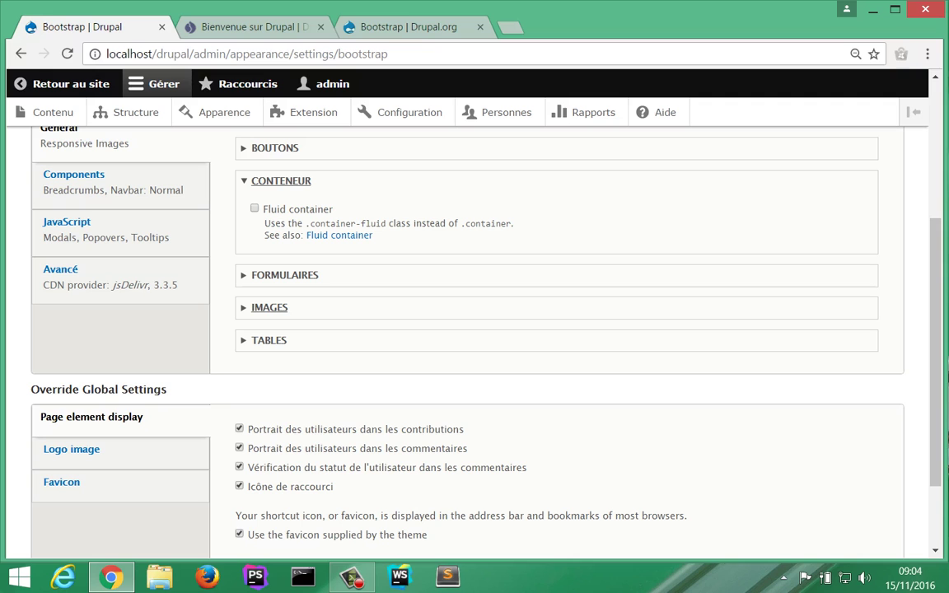
click(269, 340)
scroll(269, 340, down, 1)
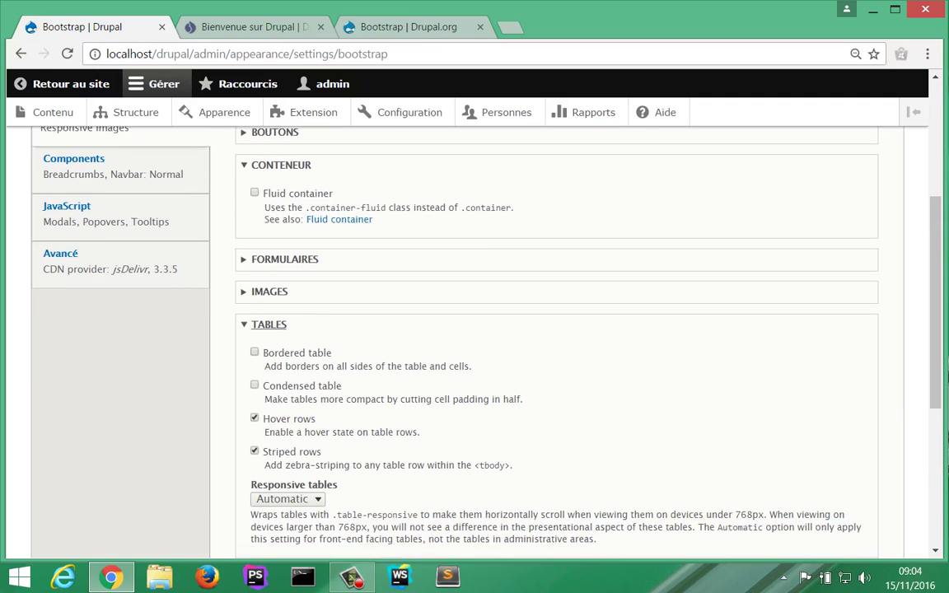
scroll(475, 329, down, 2)
click(255, 203)
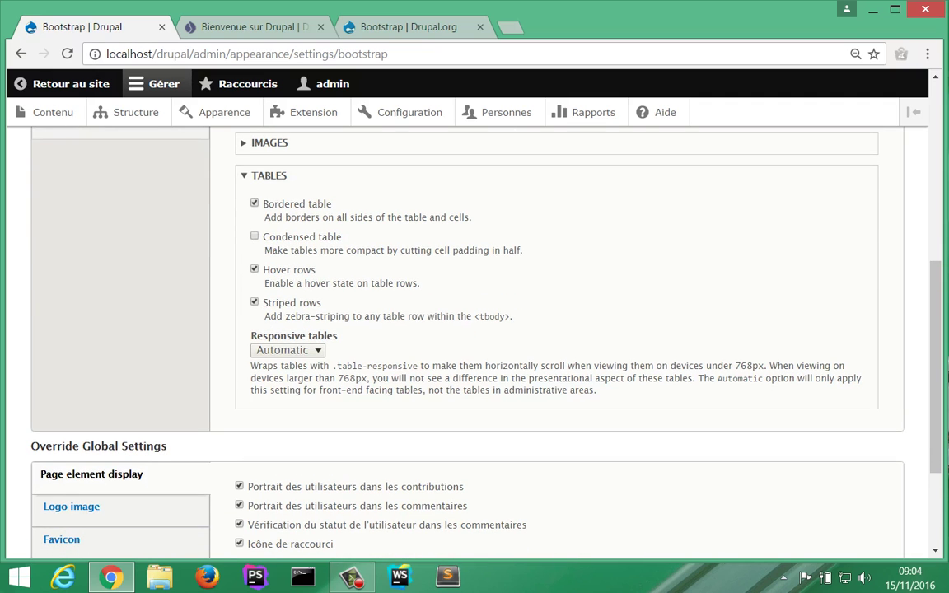
scroll(475, 330, up, 4)
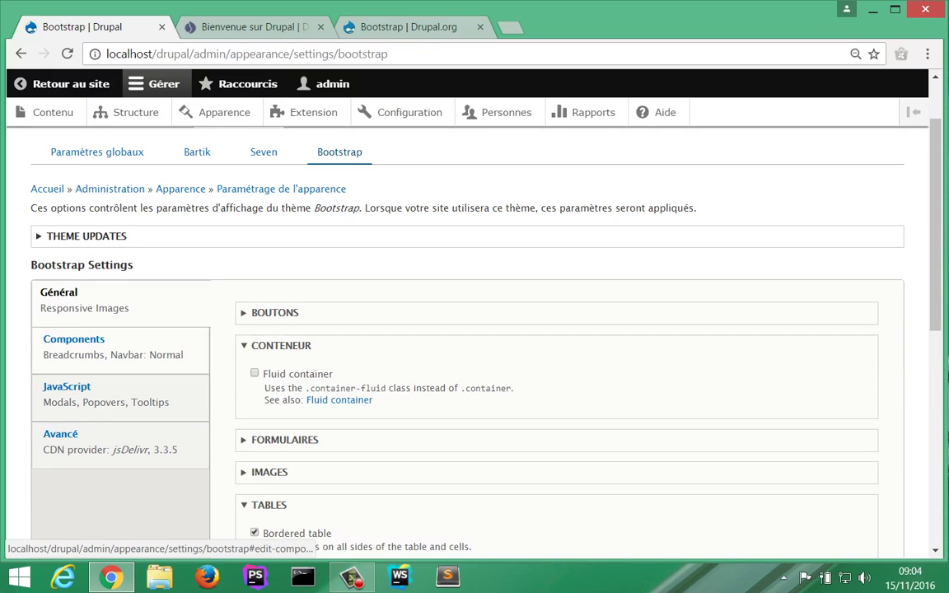
Step: Browse the Components navbar and JavaScript tooltip options, then show the Avancé CDN settings
click(74, 339)
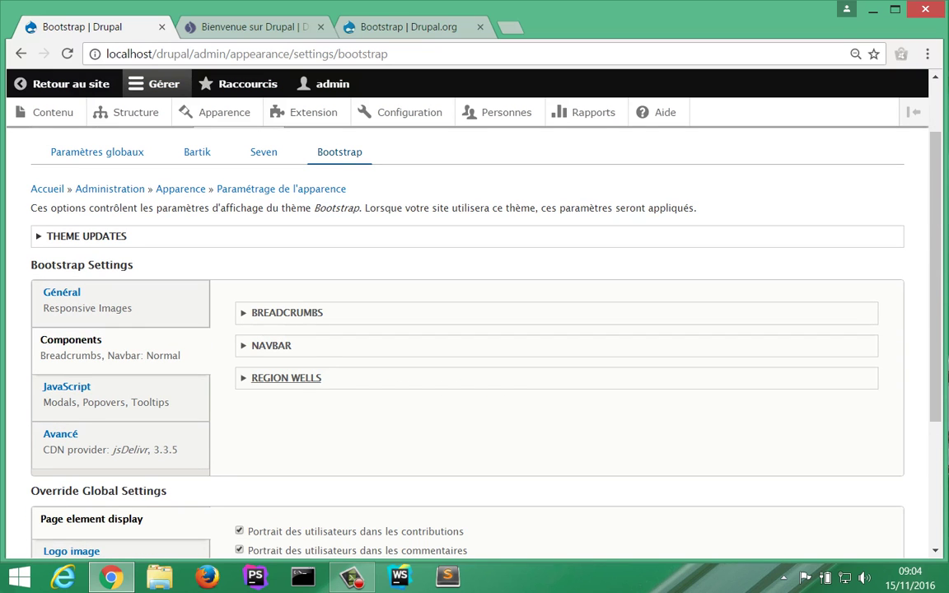
click(271, 345)
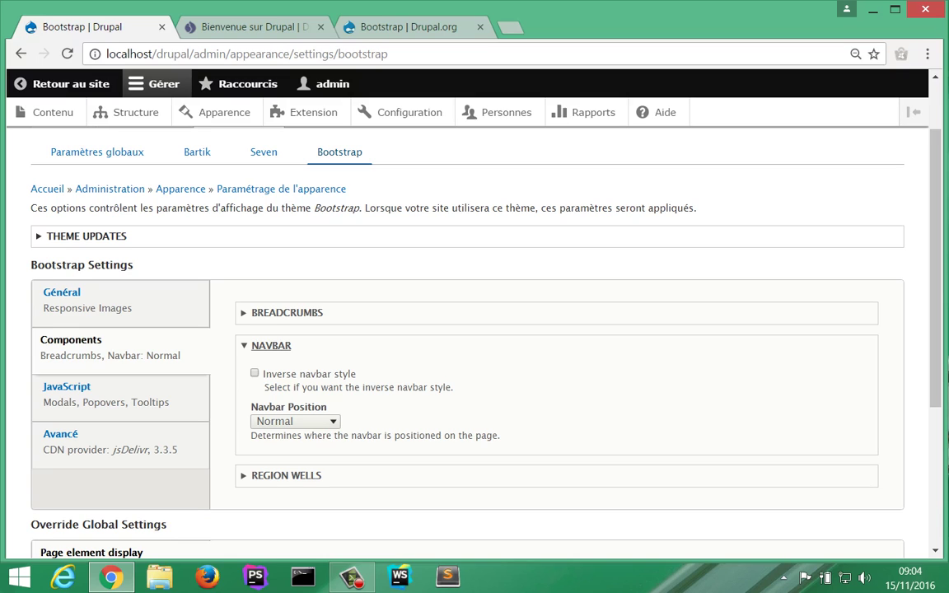
click(66, 387)
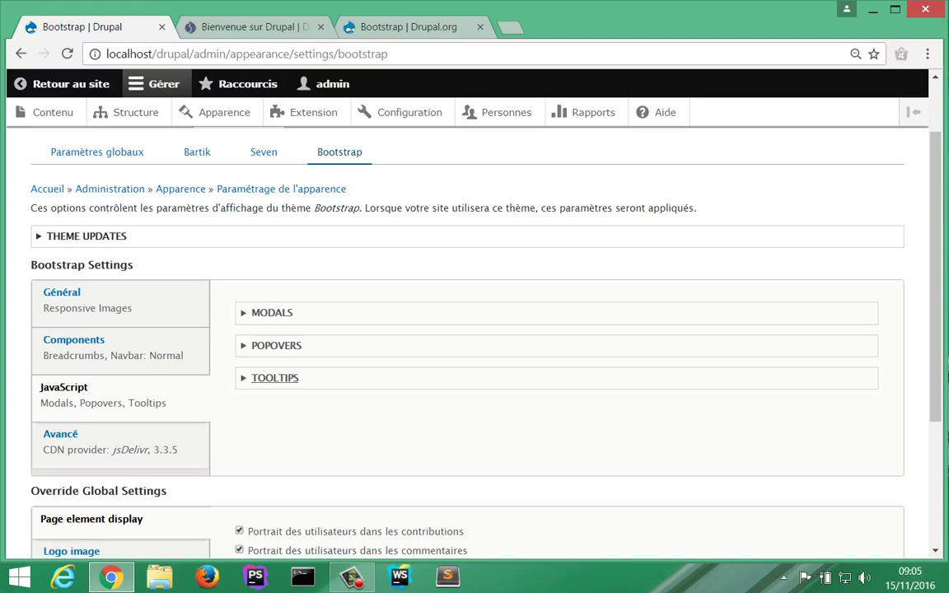
click(276, 377)
click(275, 377)
click(60, 434)
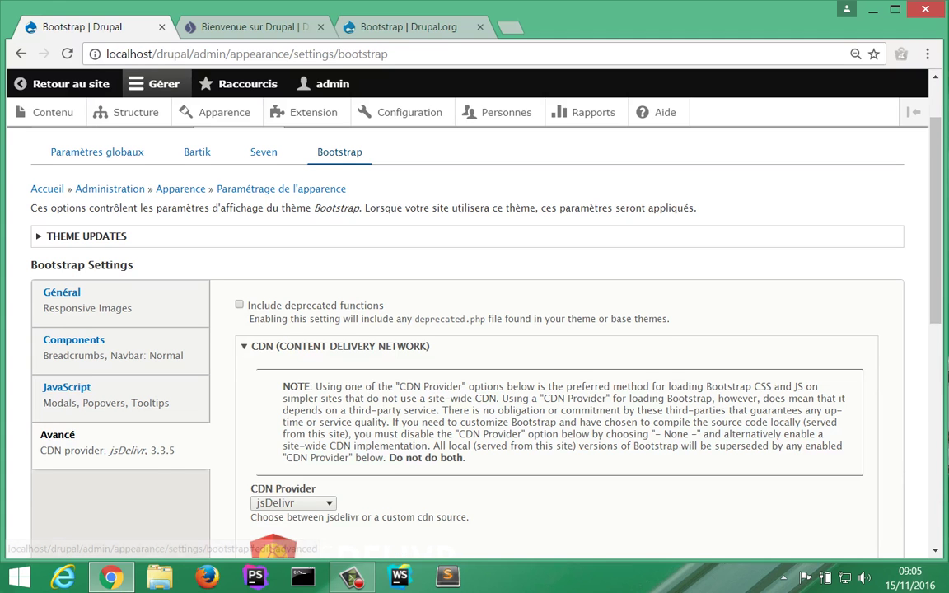
scroll(60, 434, down, 3)
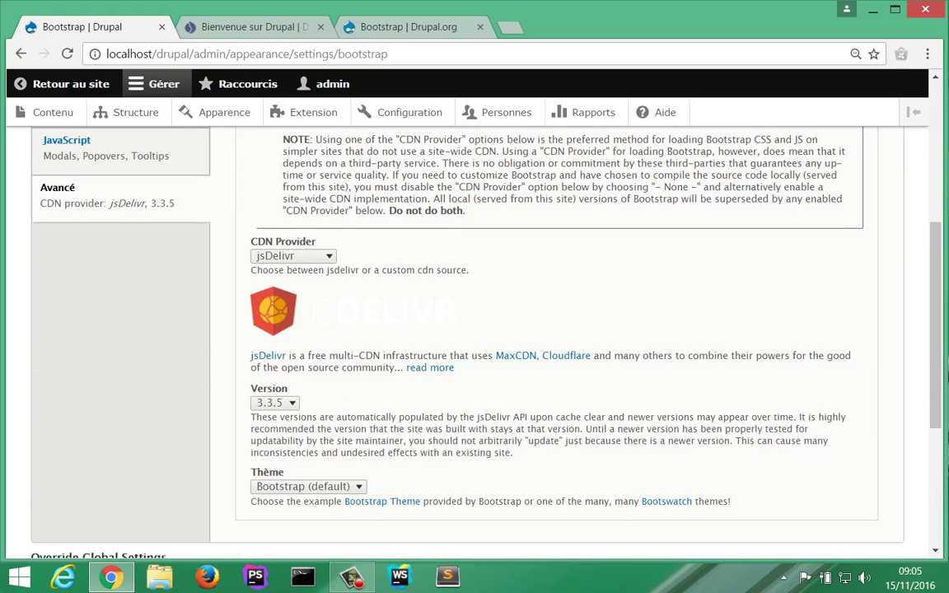
Step: Select the Darkly Bootswatch theme and save the Bootstrap configuration
scroll(475, 329, down, 3)
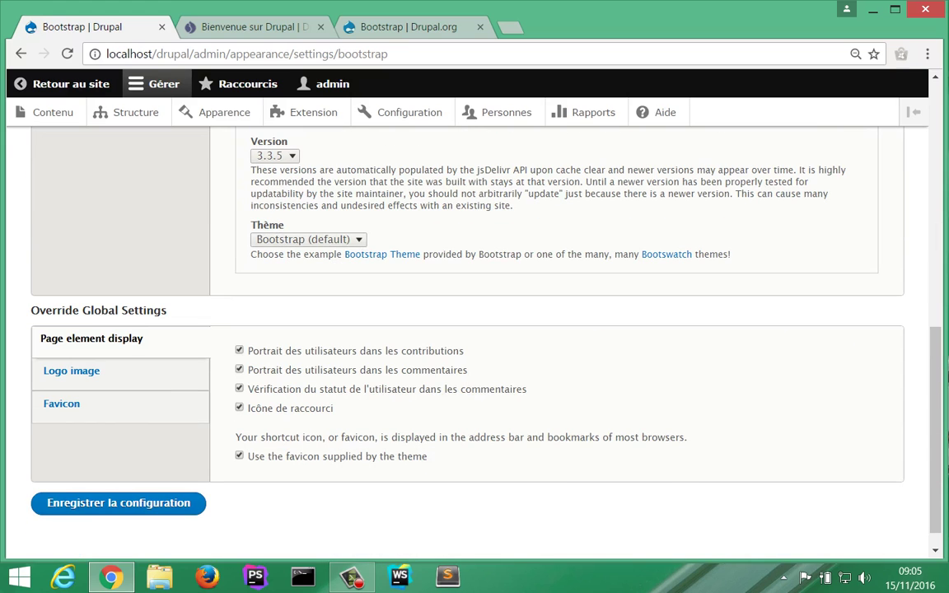
click(309, 239)
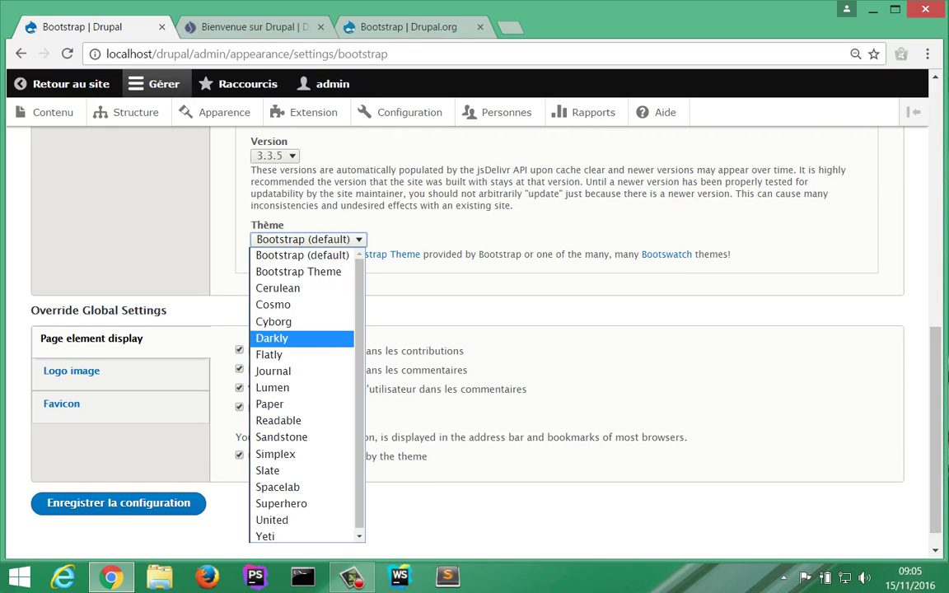
click(272, 338)
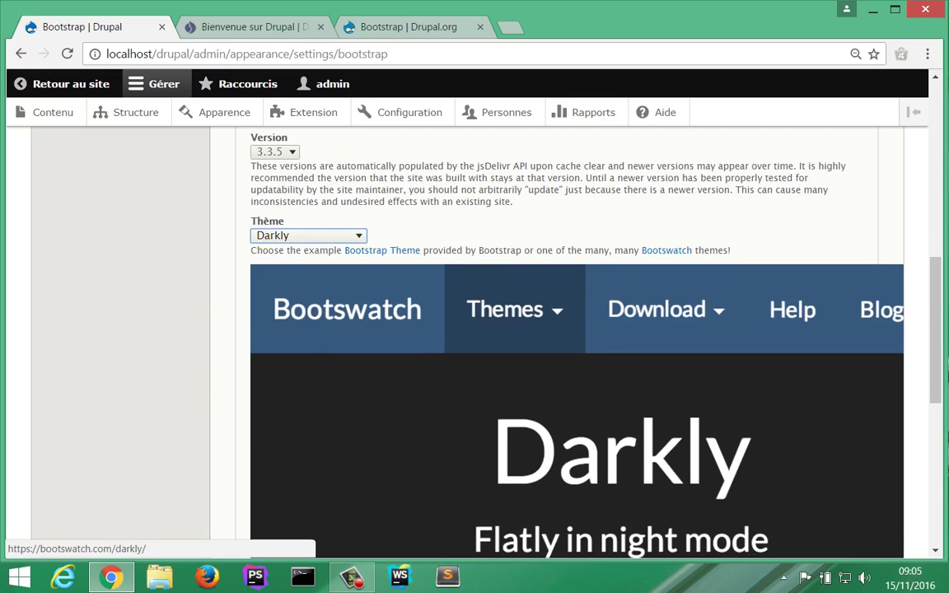
scroll(577, 371, down, 5)
scroll(495, 371, down, 1)
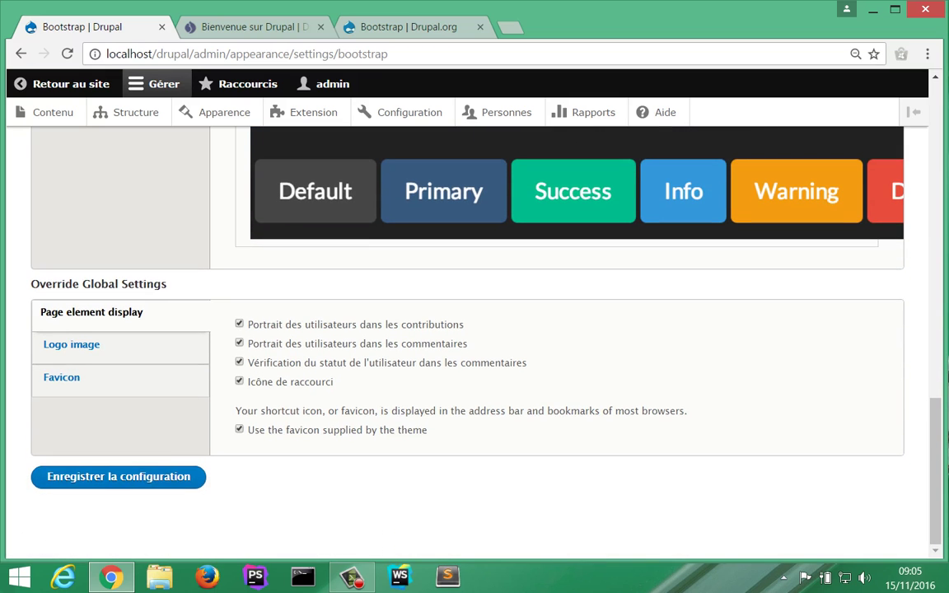
click(118, 477)
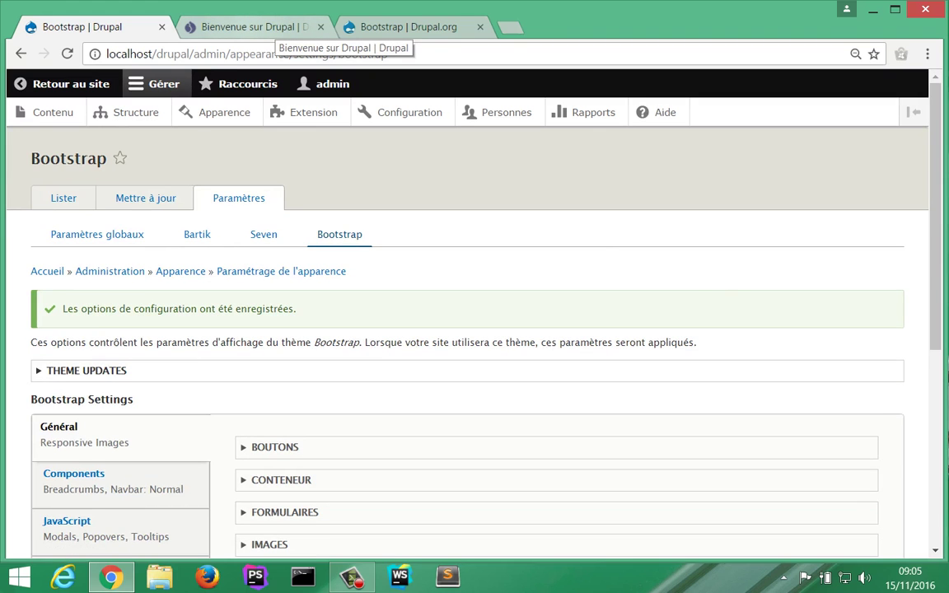
Step: Reload the front page to view the Darkly theme, then go back to the settings page
click(255, 26)
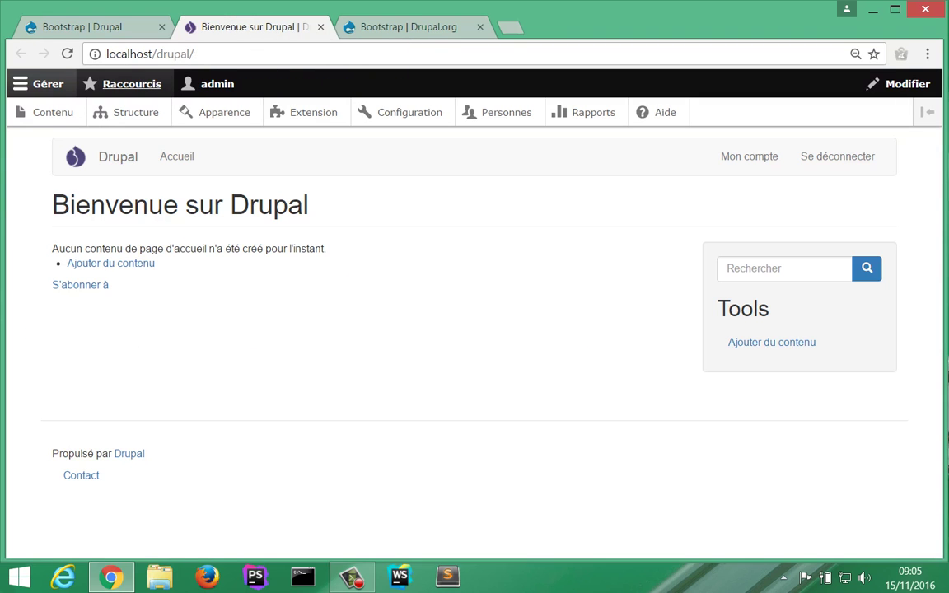
key(F5)
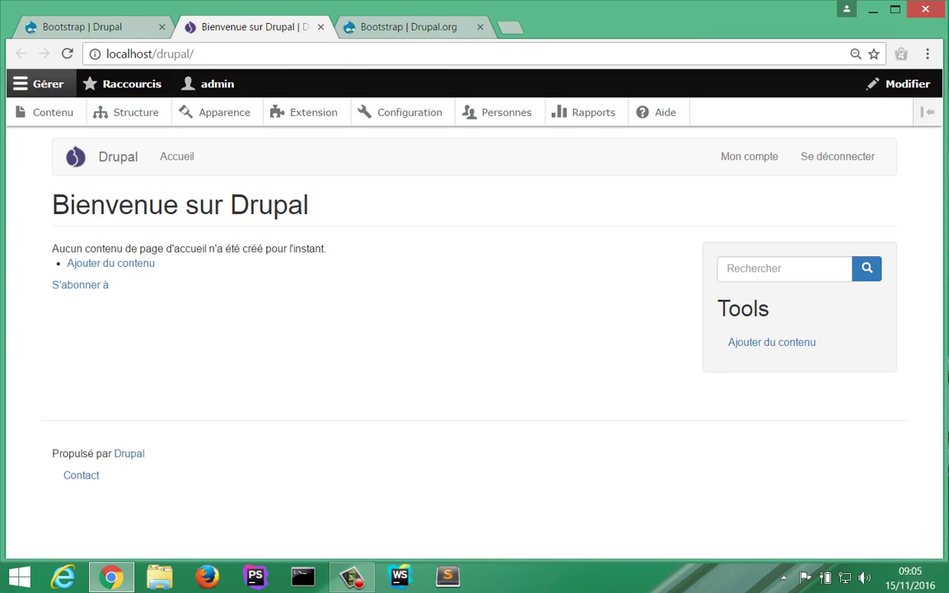
key(ctrl+shift+Tab)
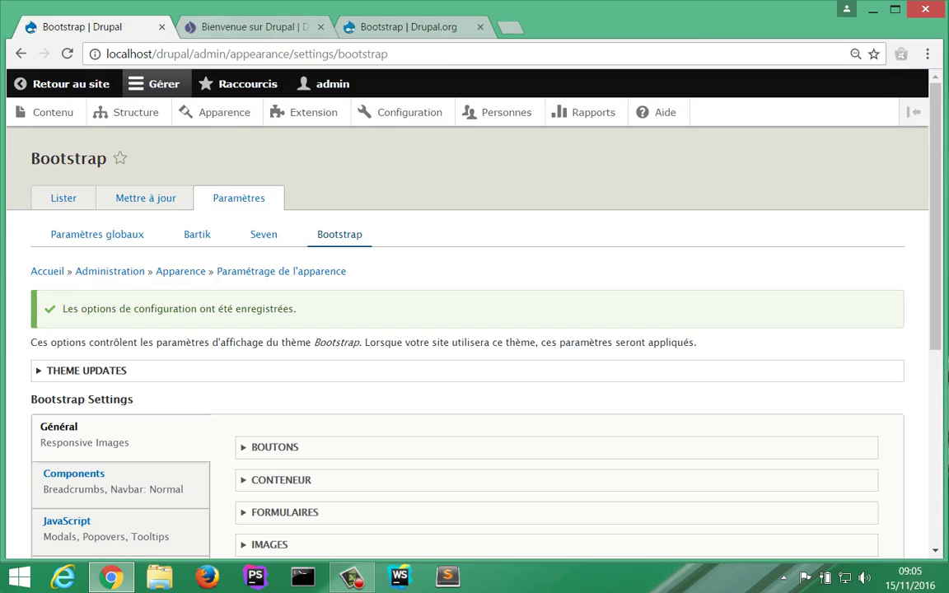
key(ctrl+Tab)
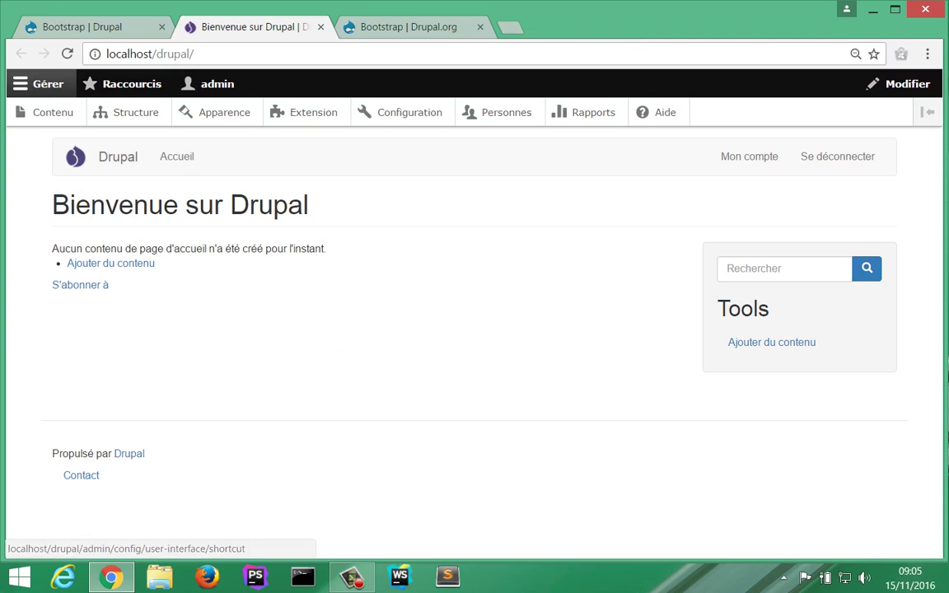
click(68, 53)
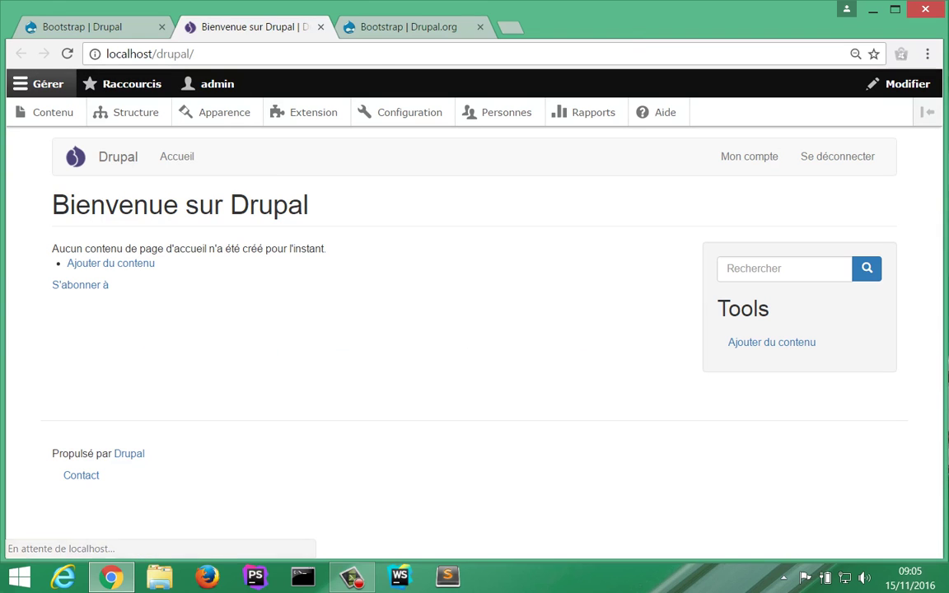
key(ctrl+shift+Tab)
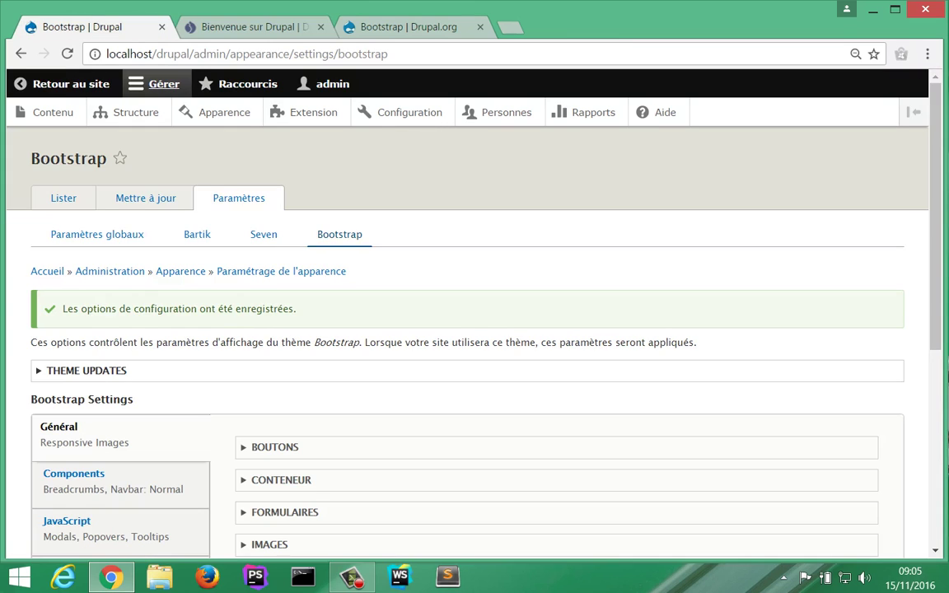
scroll(475, 330, down, 3)
scroll(475, 330, down, 2)
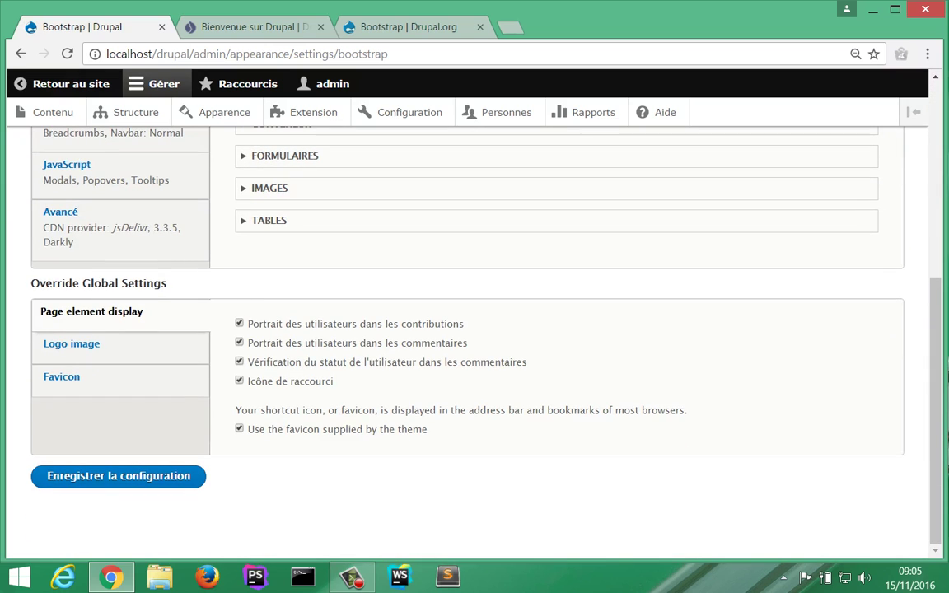
Step: In Avancé, change the Bootswatch theme from Readable to Slate and save the configuration
click(83, 228)
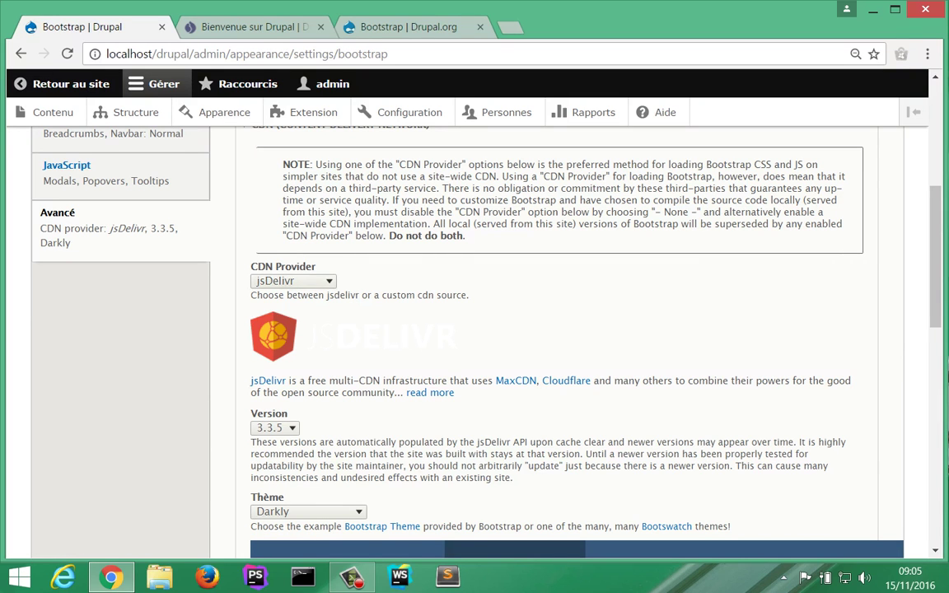
scroll(577, 412, down, 3)
click(308, 264)
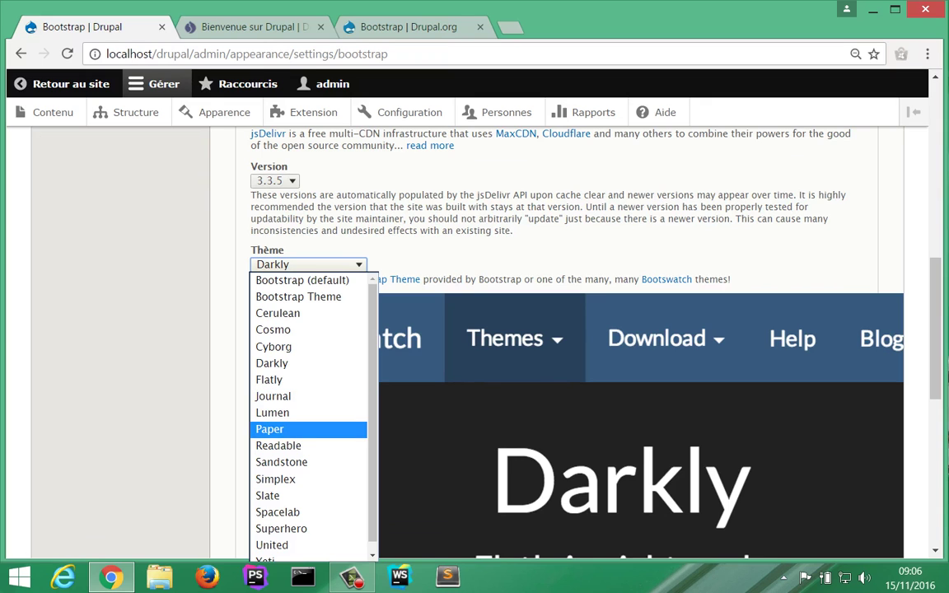
key(Down)
key(Return)
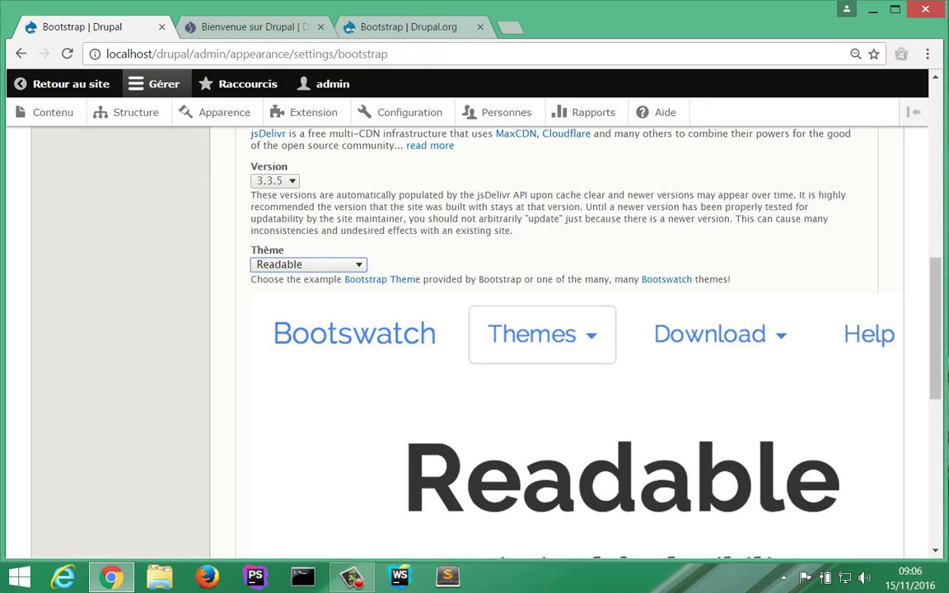
key(alt+Down)
key(Down)
key(Down)
key(Down)
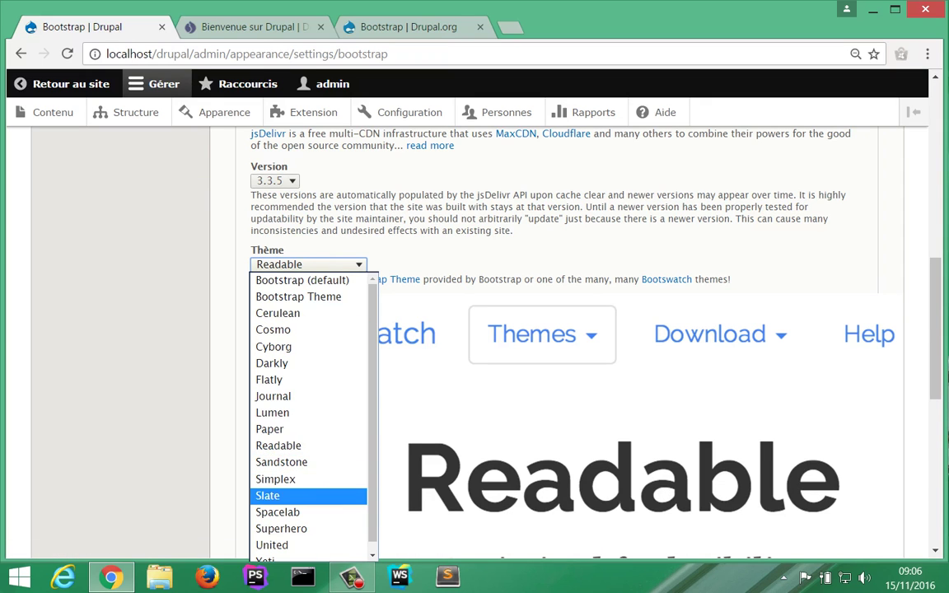
key(Return)
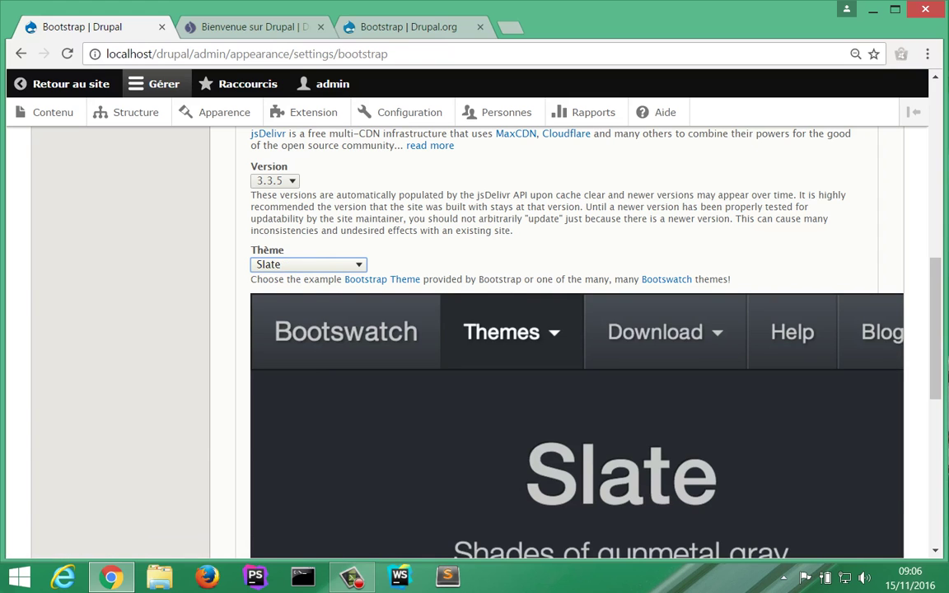
scroll(74, 346, down, 10)
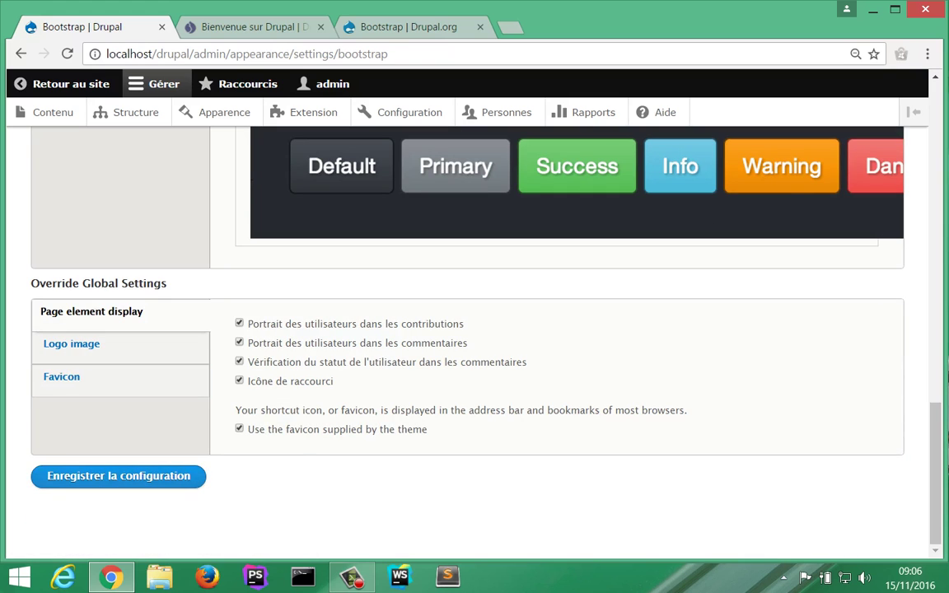
click(114, 476)
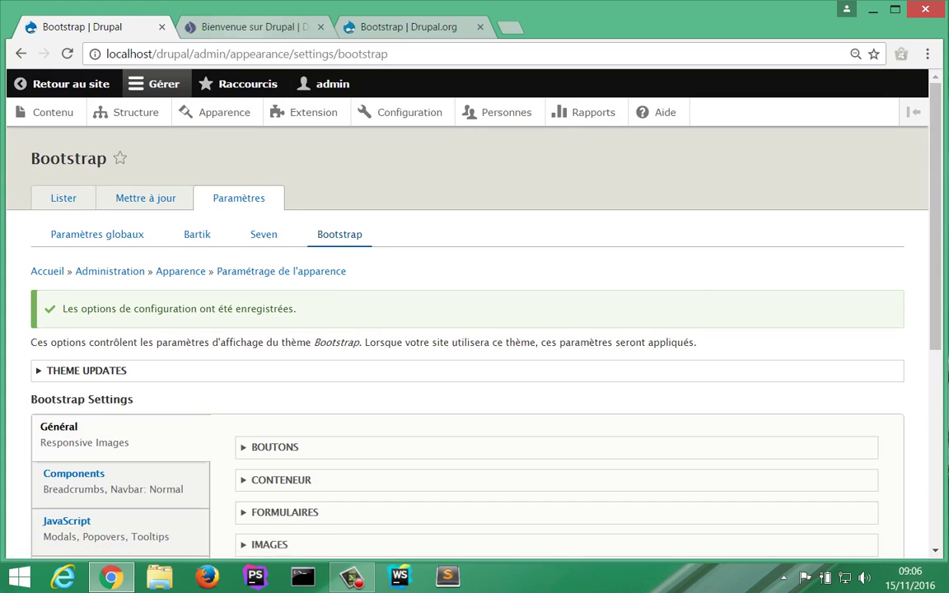
Step: Reload the front page to check the Slate look, then return to the settings
click(247, 27)
click(68, 54)
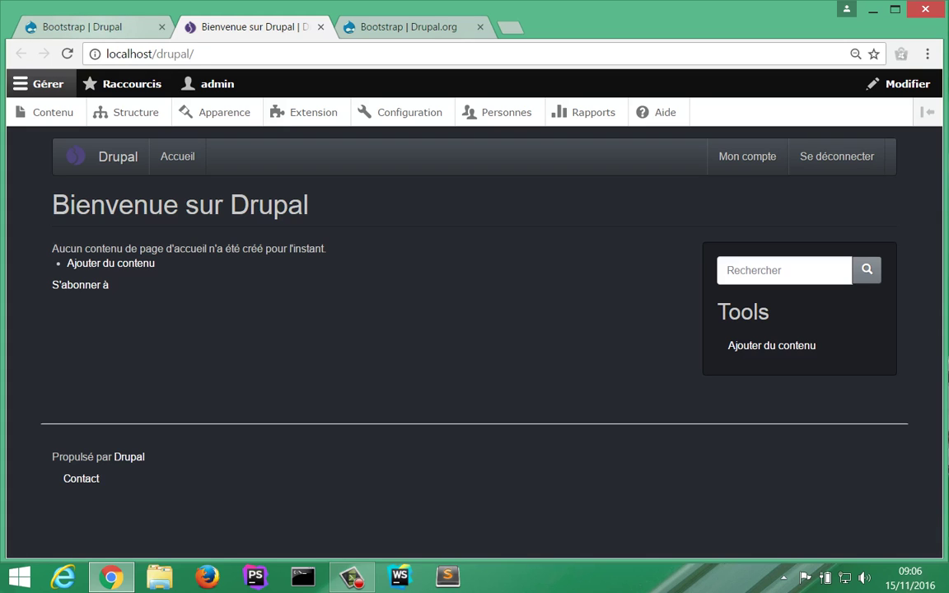
click(123, 33)
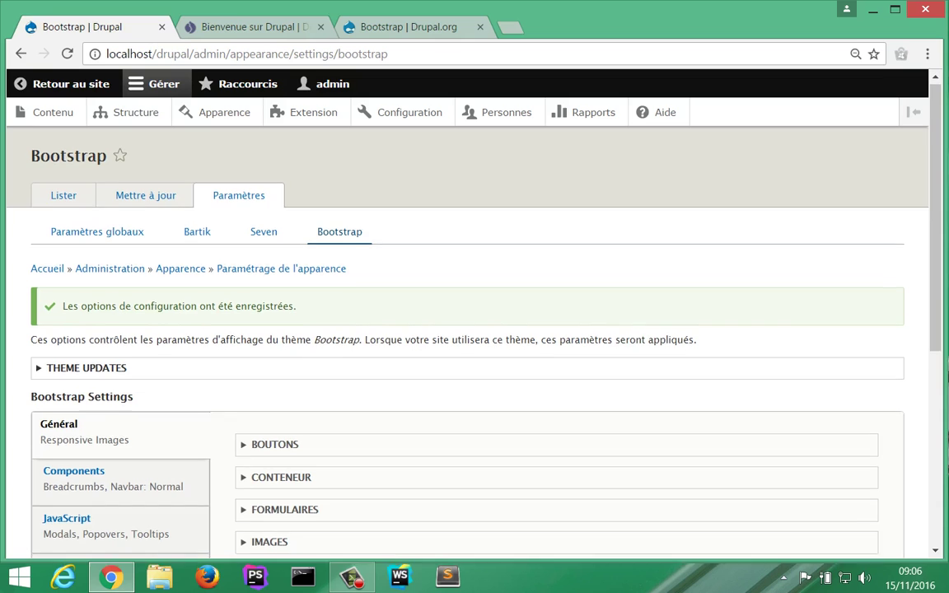
Step: Choose Journal as the Bootswatch theme in Avancé and save the configuration
scroll(110, 142, down, 3)
scroll(111, 247, down, 2)
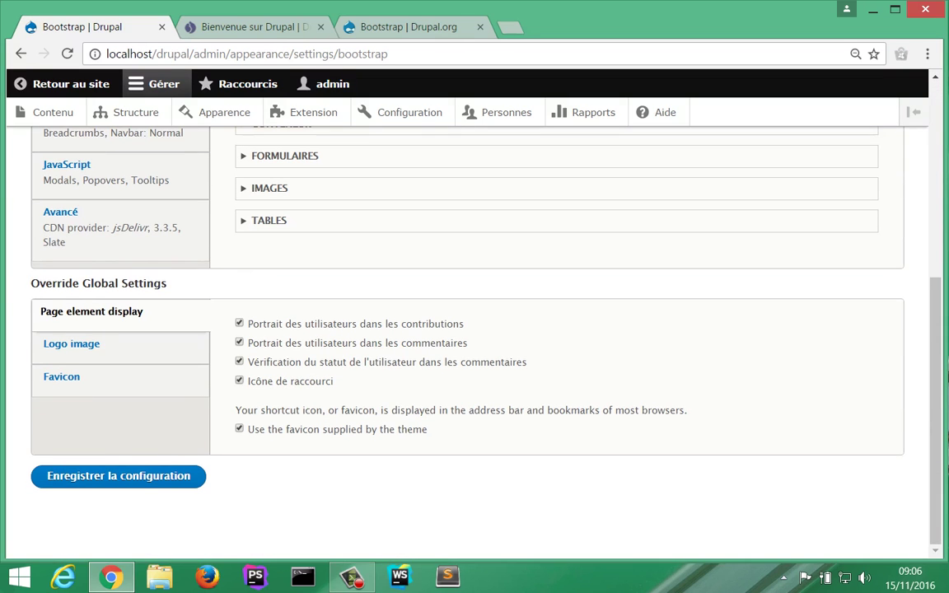
click(58, 212)
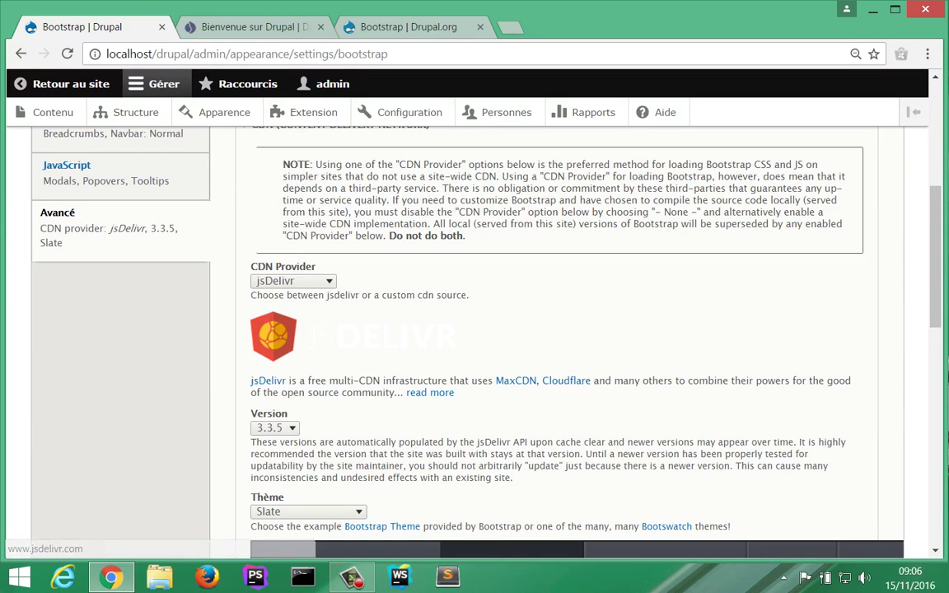
scroll(272, 338, down, 3)
click(308, 264)
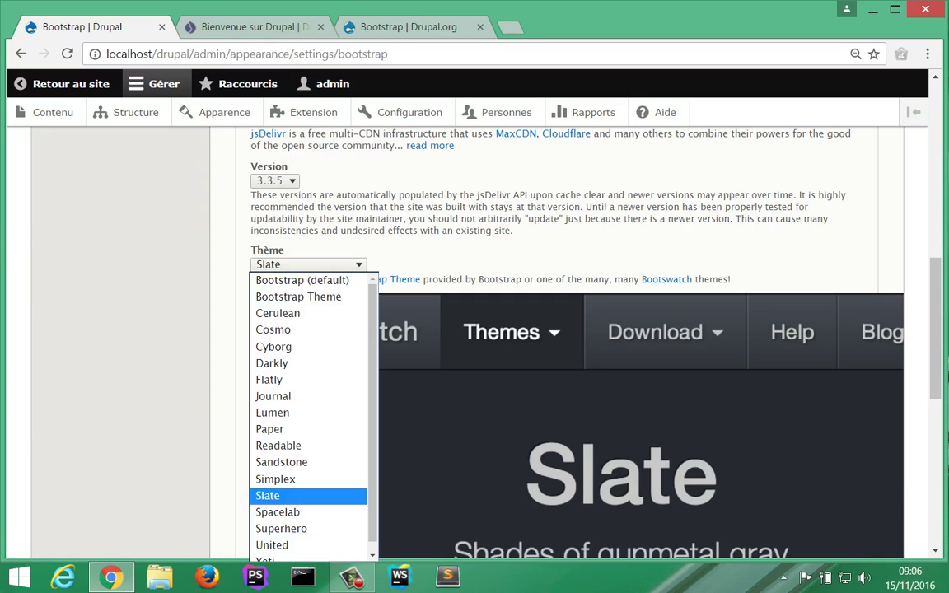
click(273, 396)
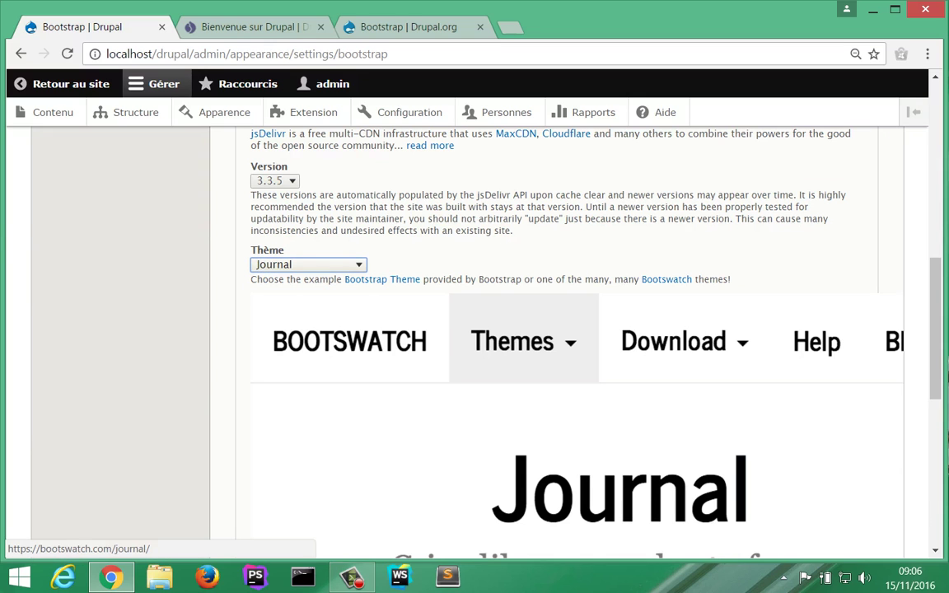
scroll(494, 346, down, 6)
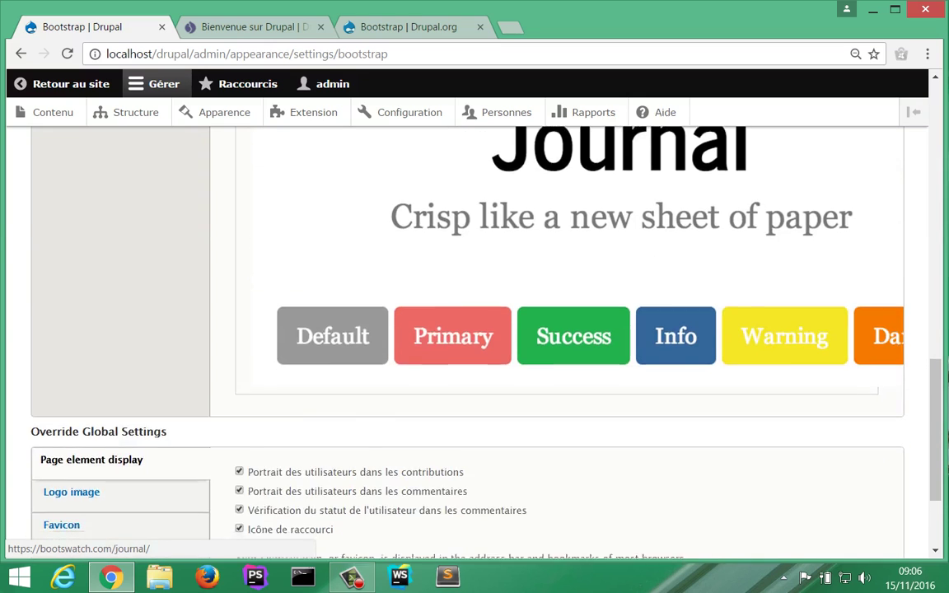
click(119, 476)
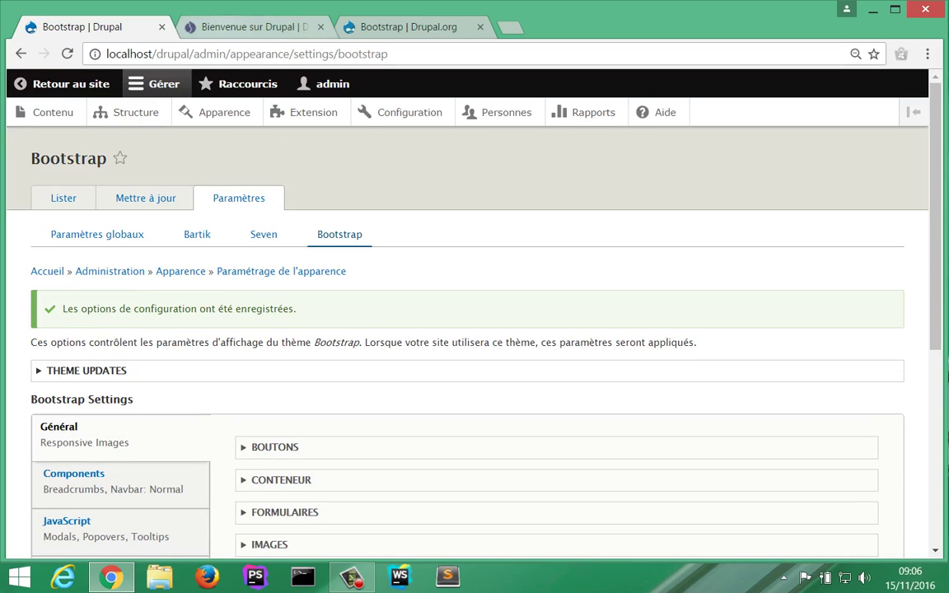
Step: Reload the front page to see the light Journal style with red links
key(ctrl+Tab)
key(F5)
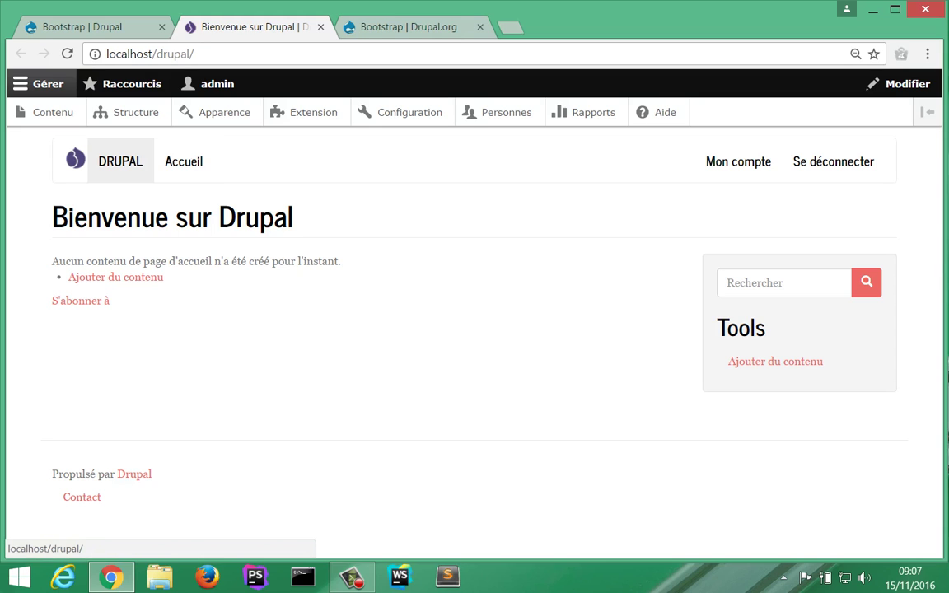
click(120, 161)
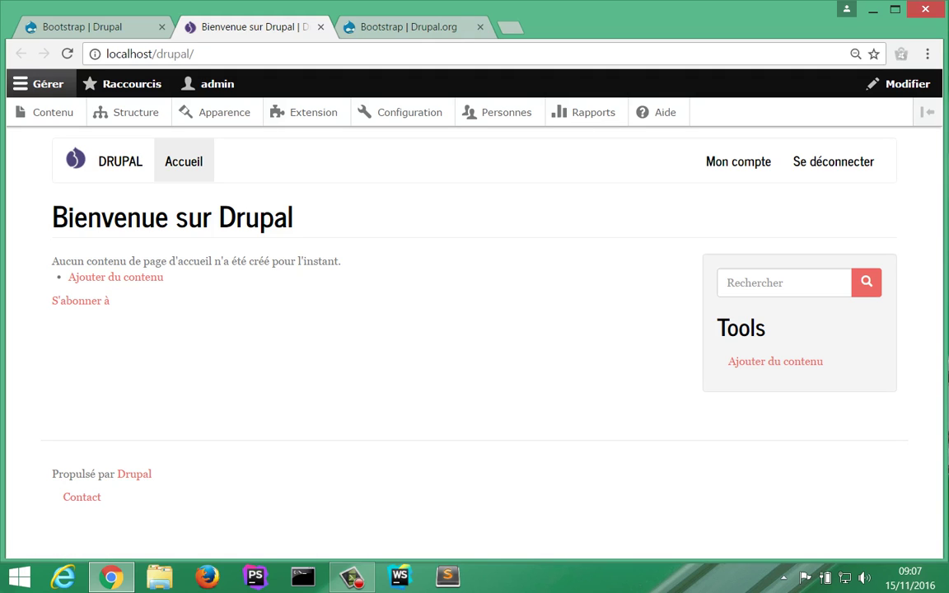
click(184, 161)
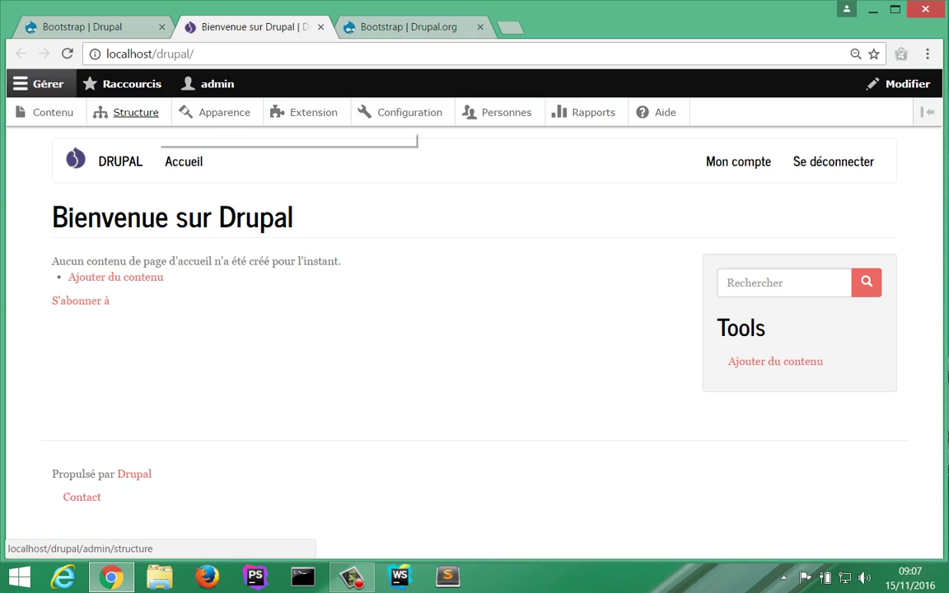
Step: Open Structure > Menus, then bring up the context menu for the Retour au site link
click(132, 112)
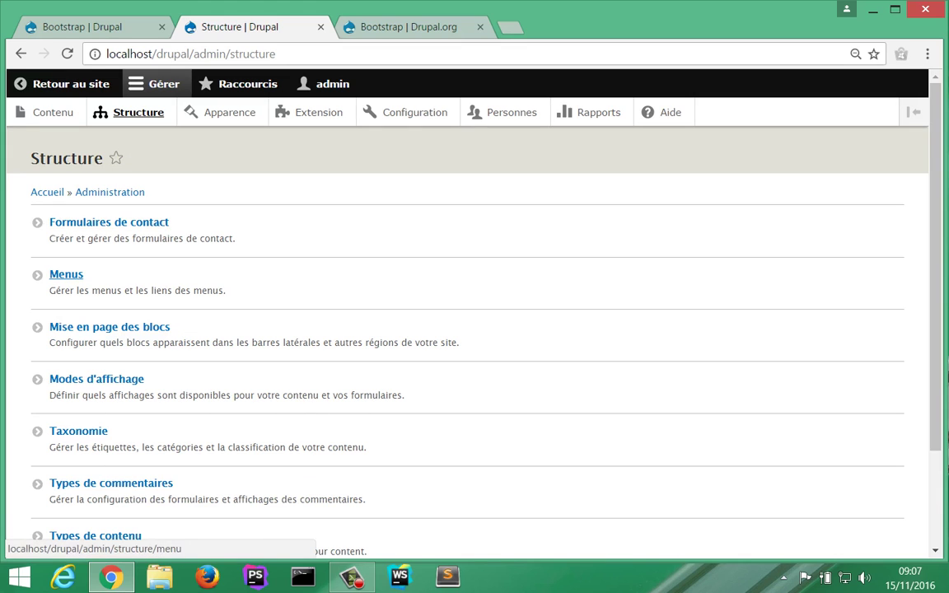
click(66, 274)
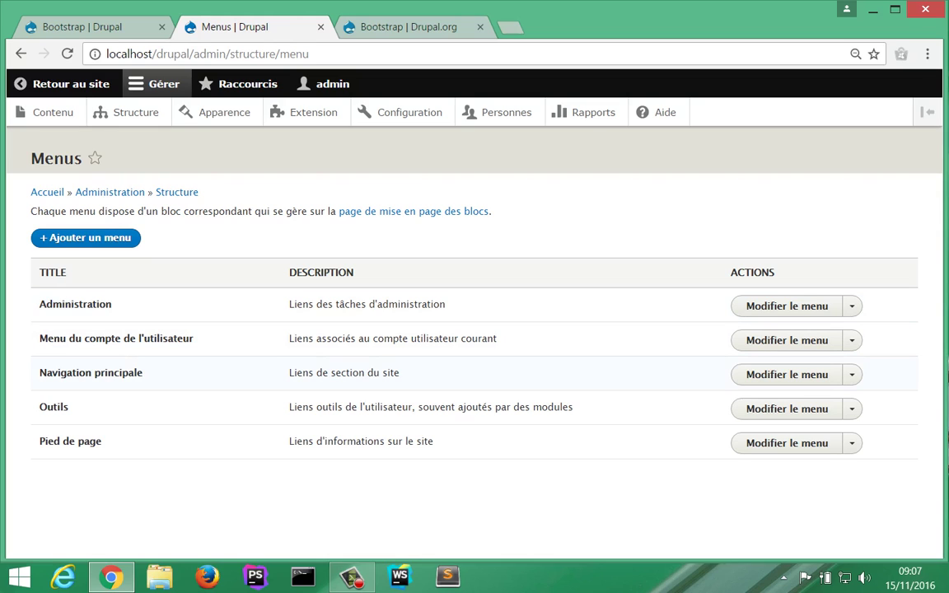
key(ctrl+shift+Tab)
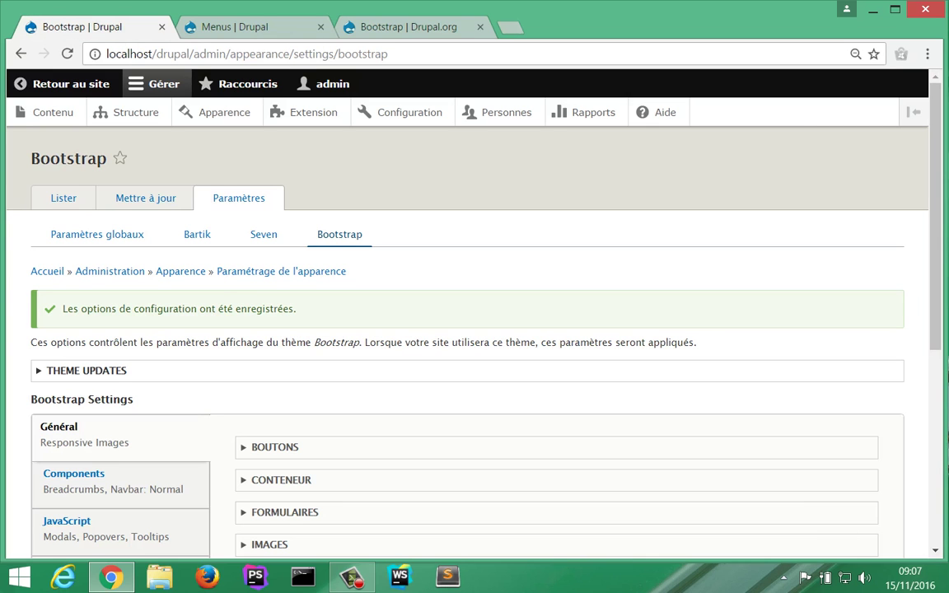
key(ctrl+Tab)
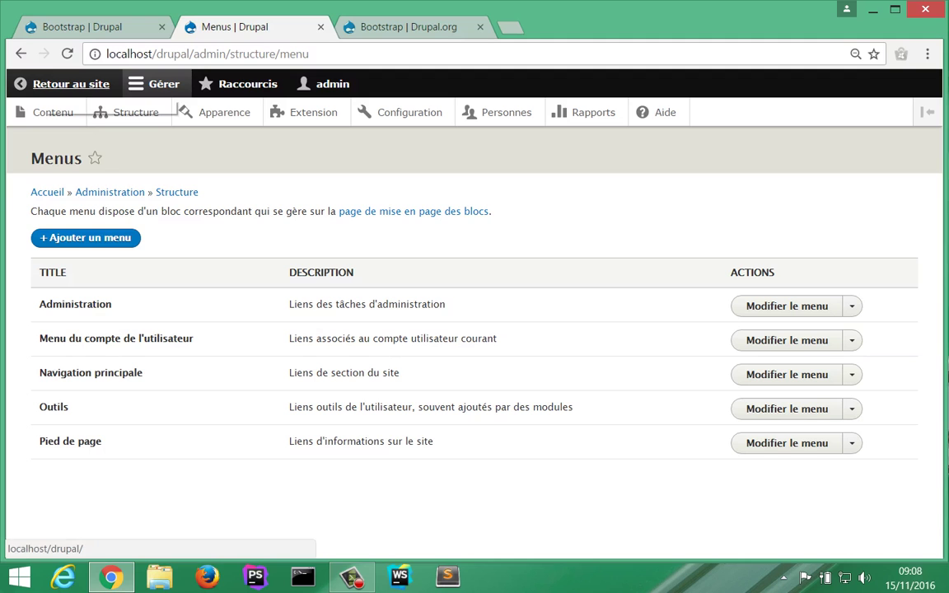
right_click(41, 81)
Step: Return to the front page, open a site page in a new tab, then reopen Structure > Menus
click(41, 83)
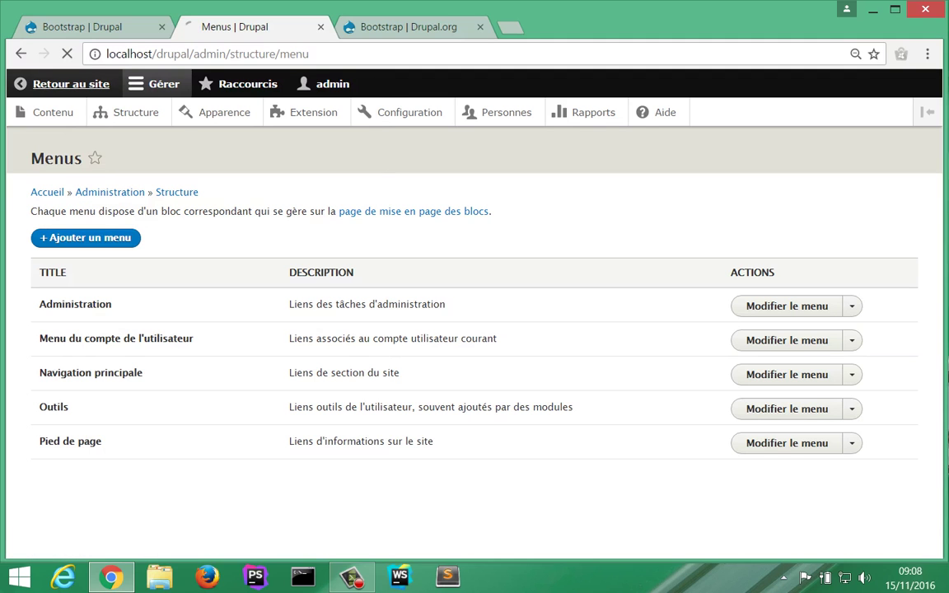
key(super)
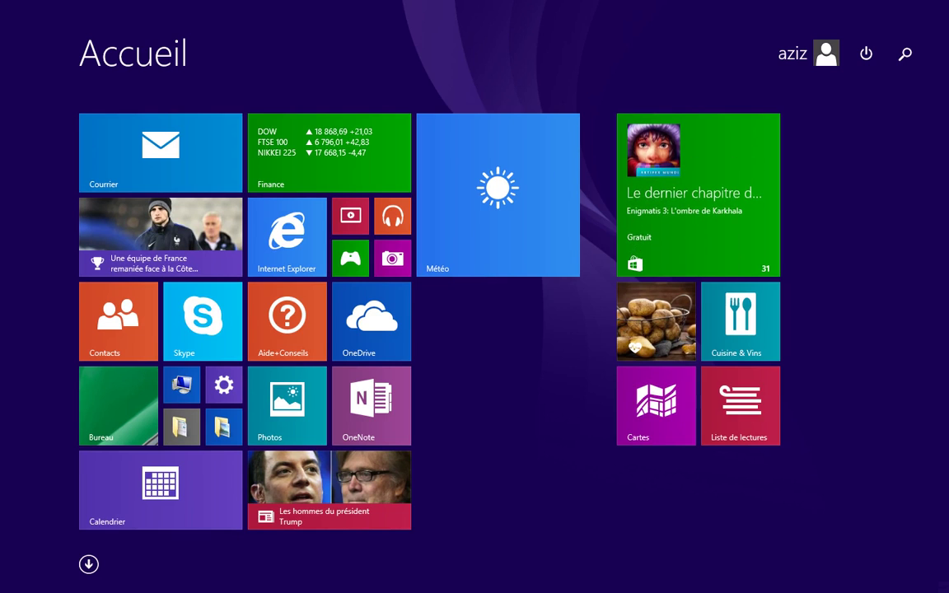
key(super)
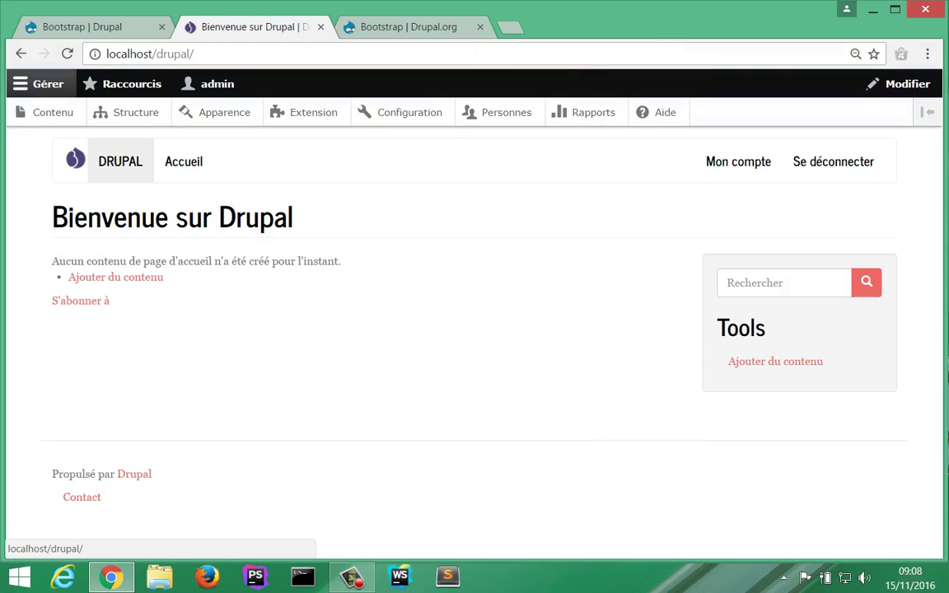
middle_click(116, 169)
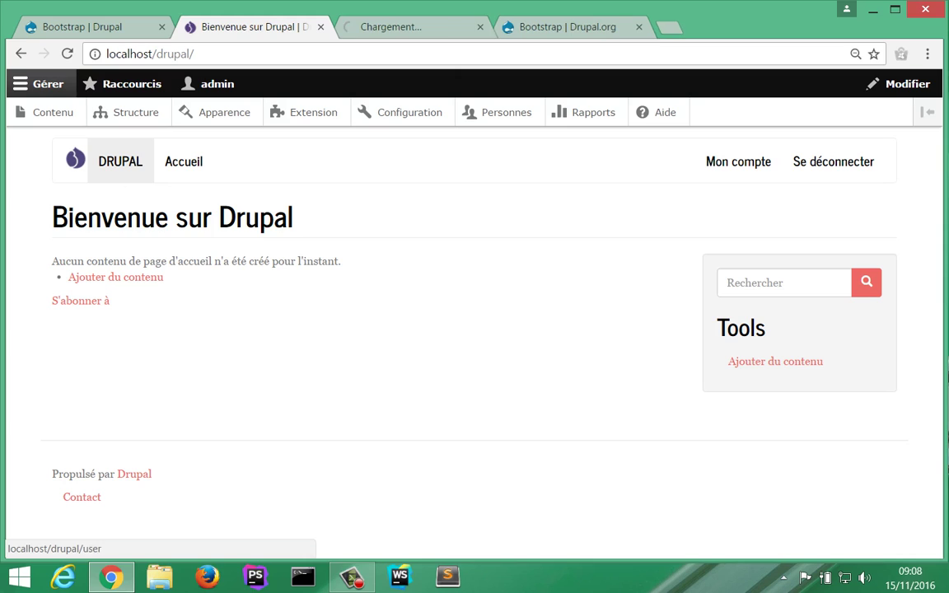
key(ctrl+Tab)
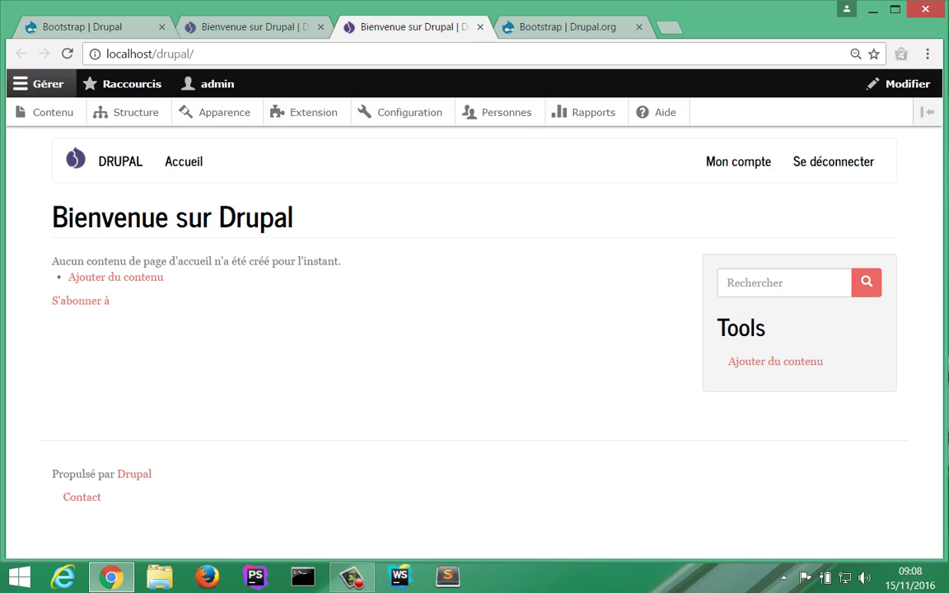
key(ctrl+shift+Tab)
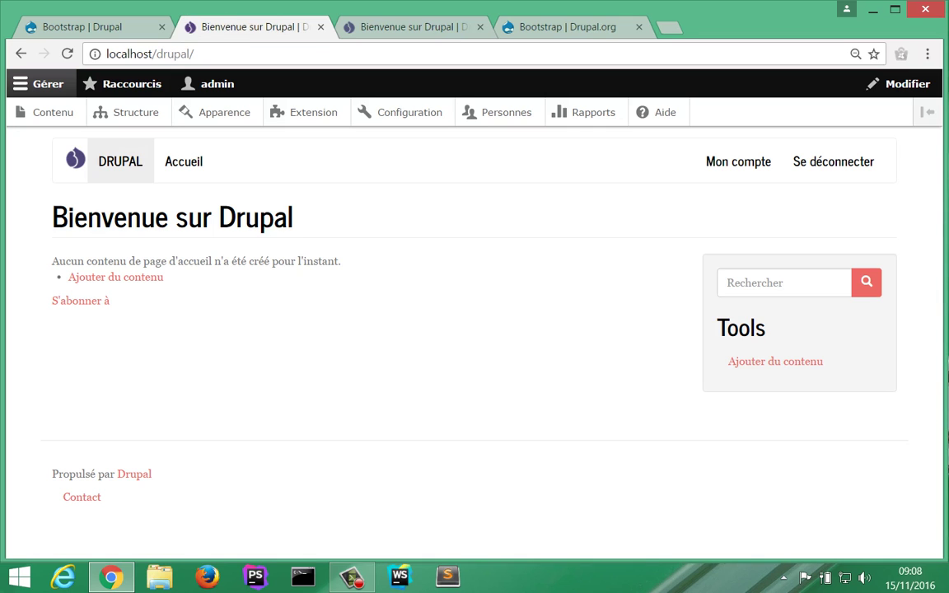
click(127, 112)
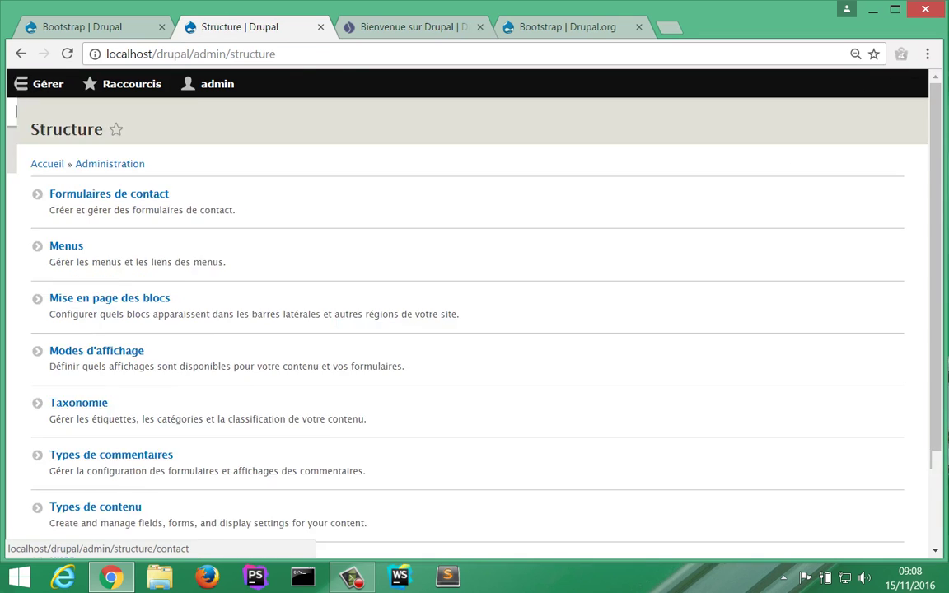
click(66, 275)
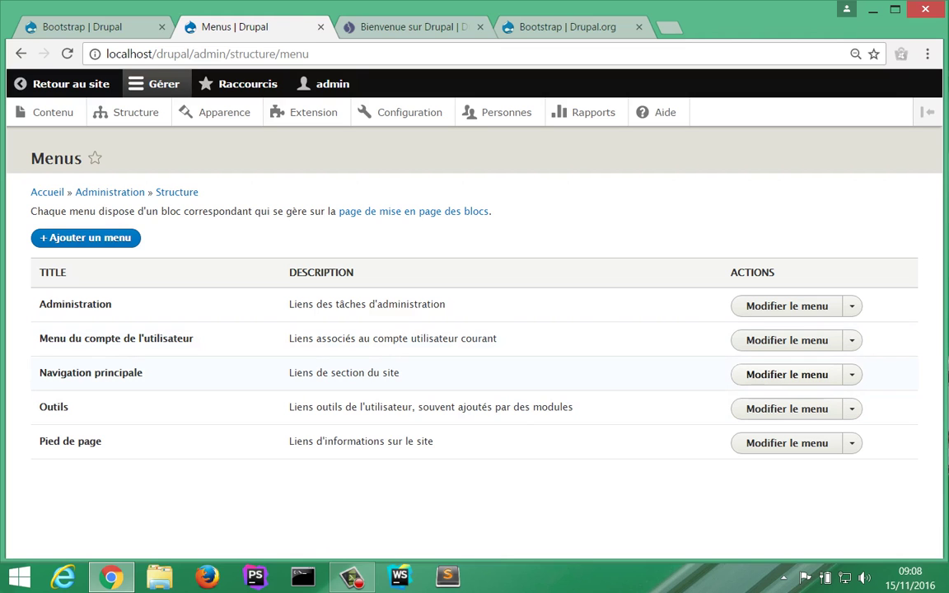
Step: Untick Activé for Accueil in Navigation principale, save, and reload the front page to confirm
click(787, 374)
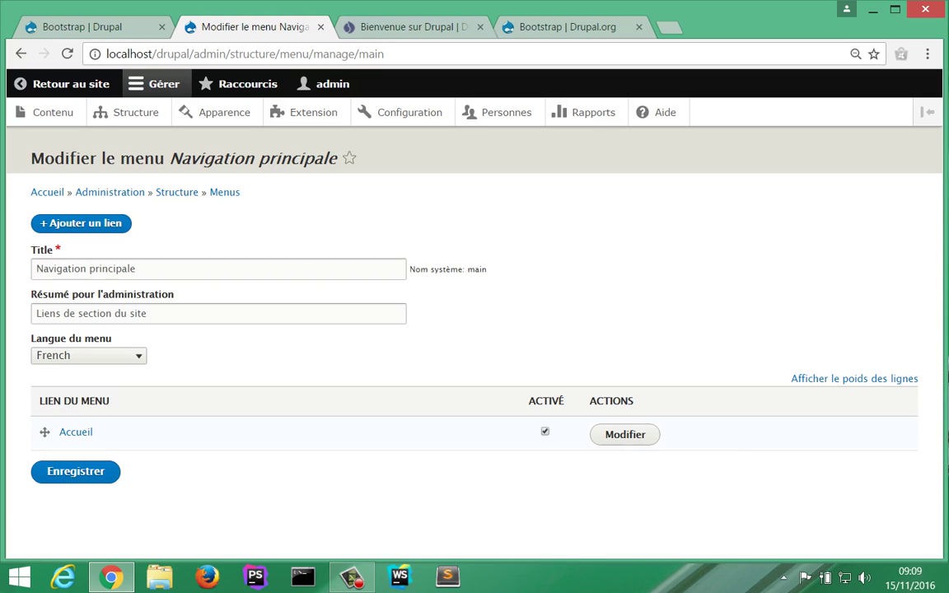
click(545, 432)
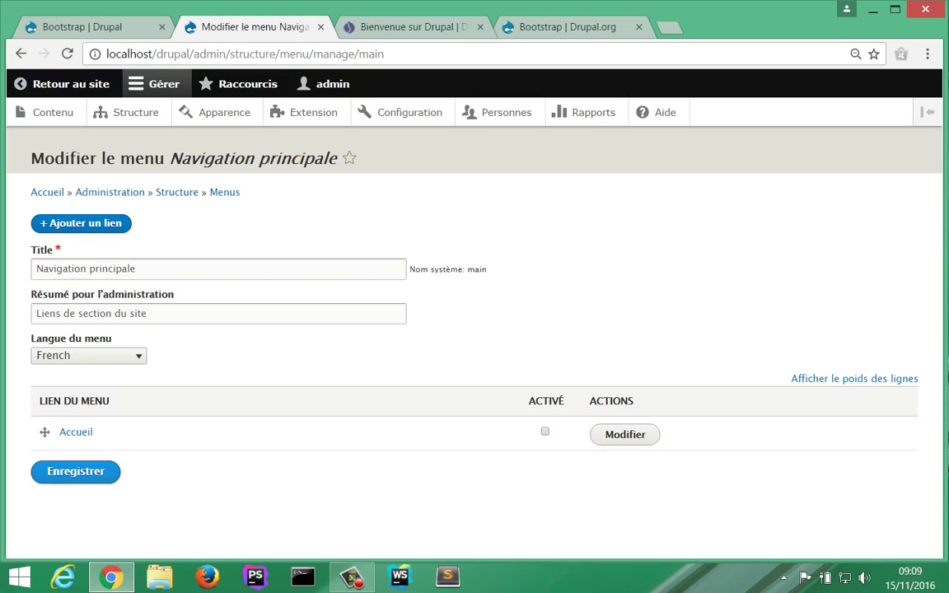
key(Return)
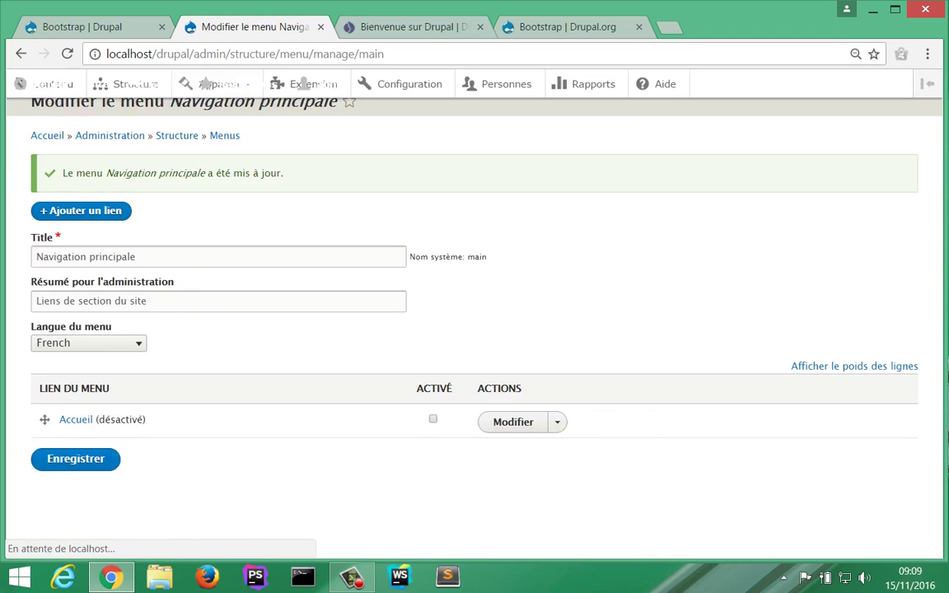
key(ctrl+Tab)
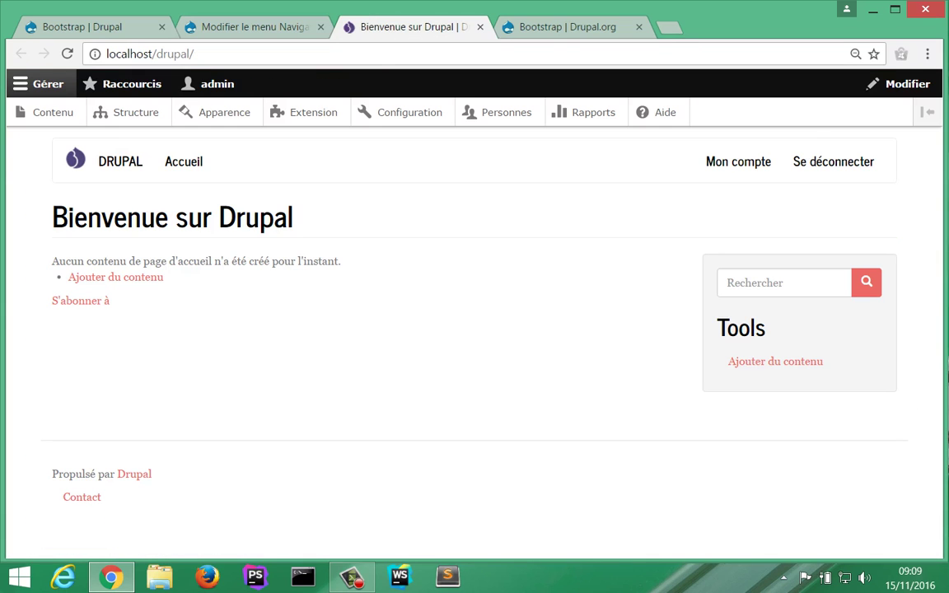
key(F5)
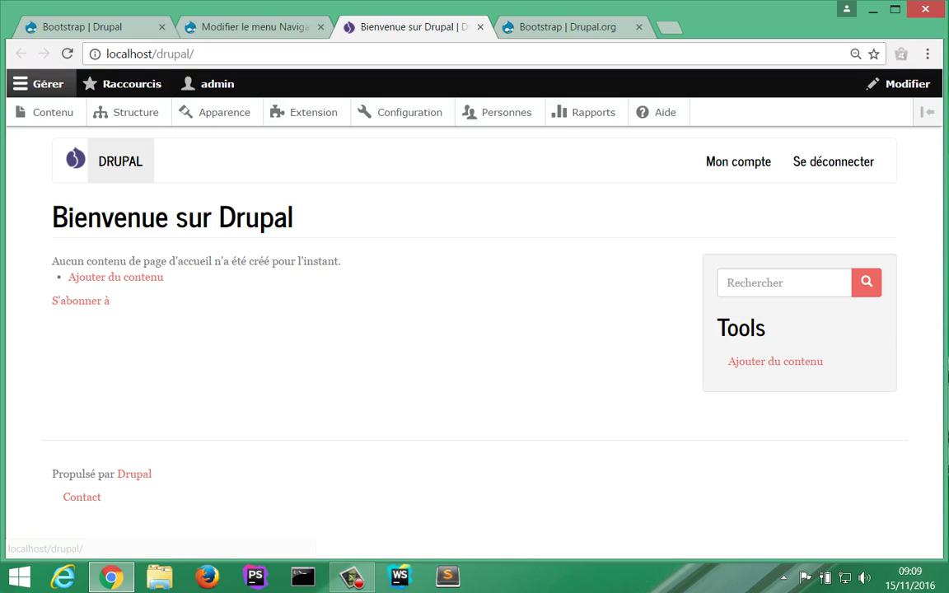
Step: Go to Structure > Taxonomie and open the Ajouter un vocabulaire form
click(132, 112)
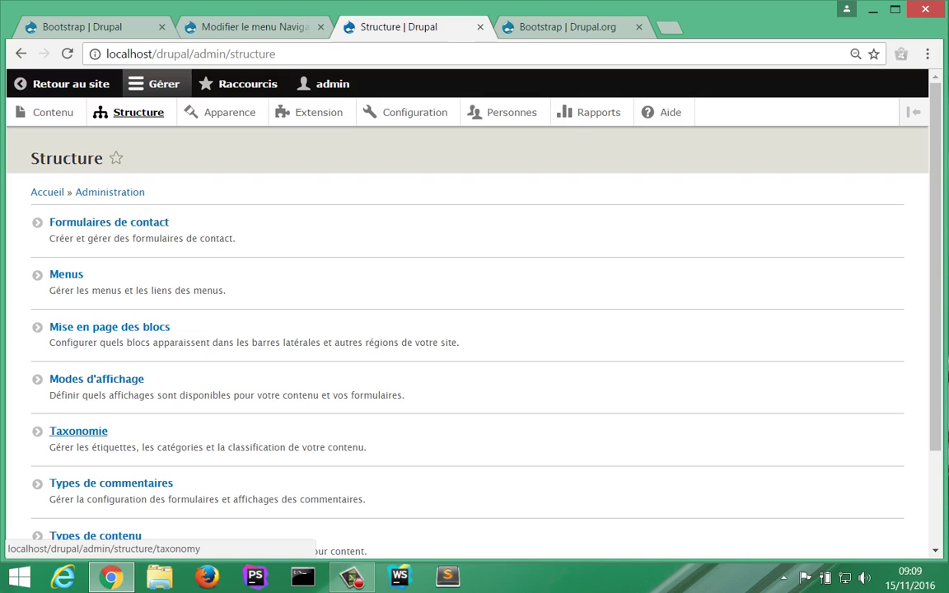
click(79, 431)
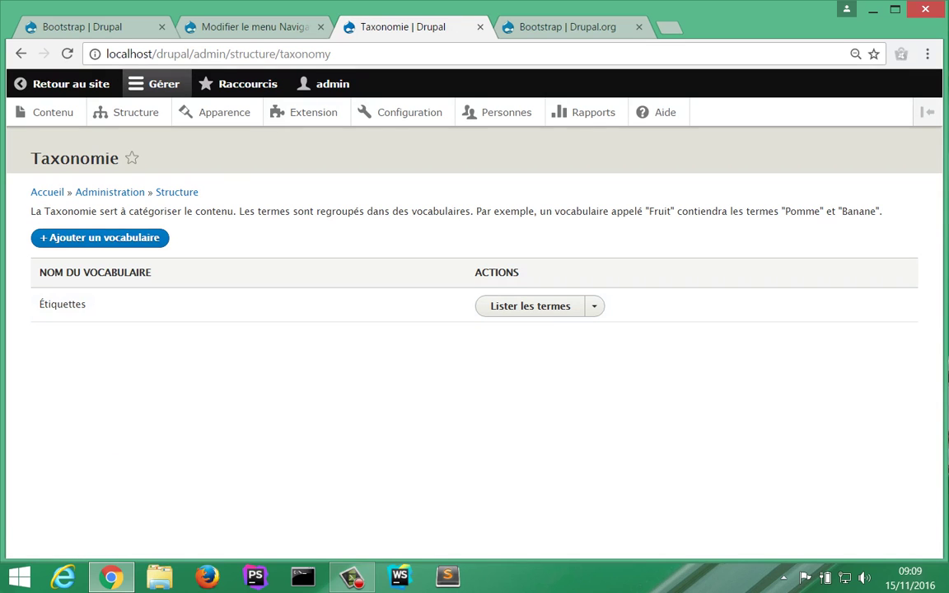
click(99, 237)
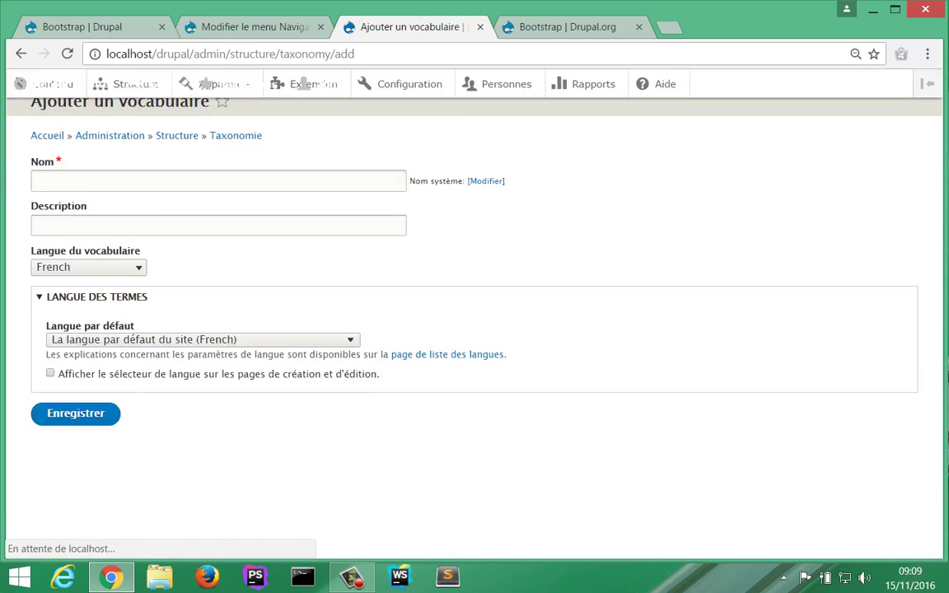
click(21, 53)
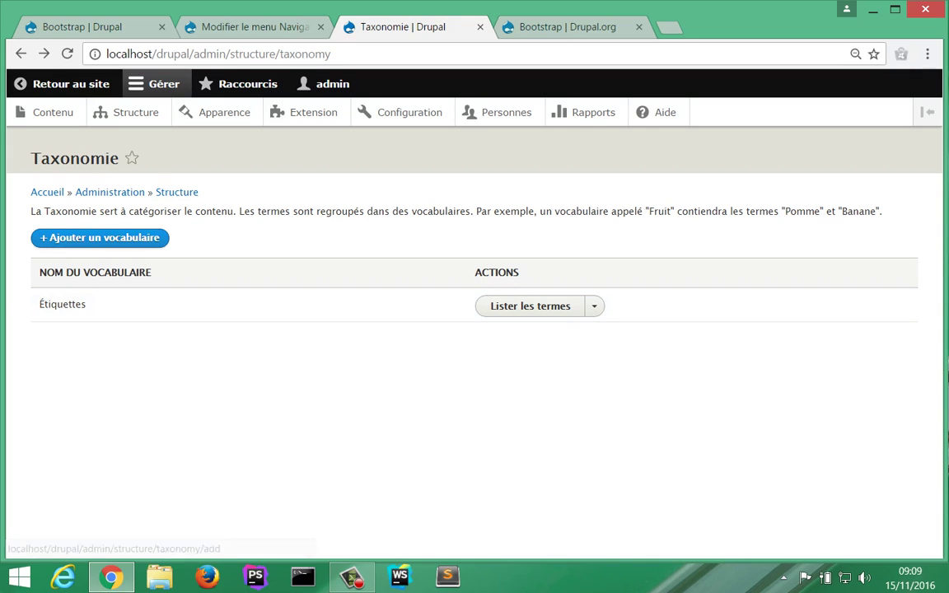
click(100, 237)
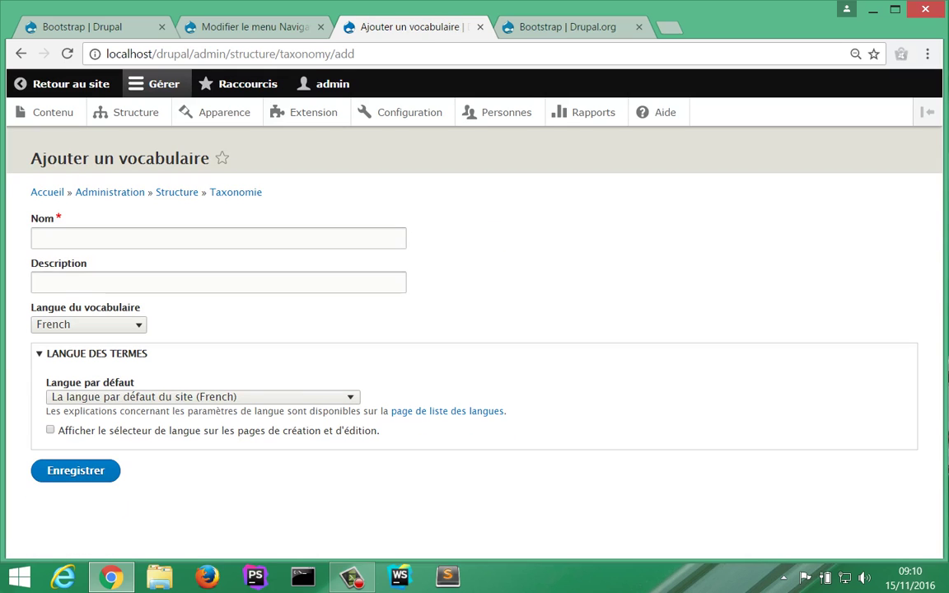
Step: Enter the vocabulary name 'Rubrique' and description 'Rubrique des news'
click(99, 238)
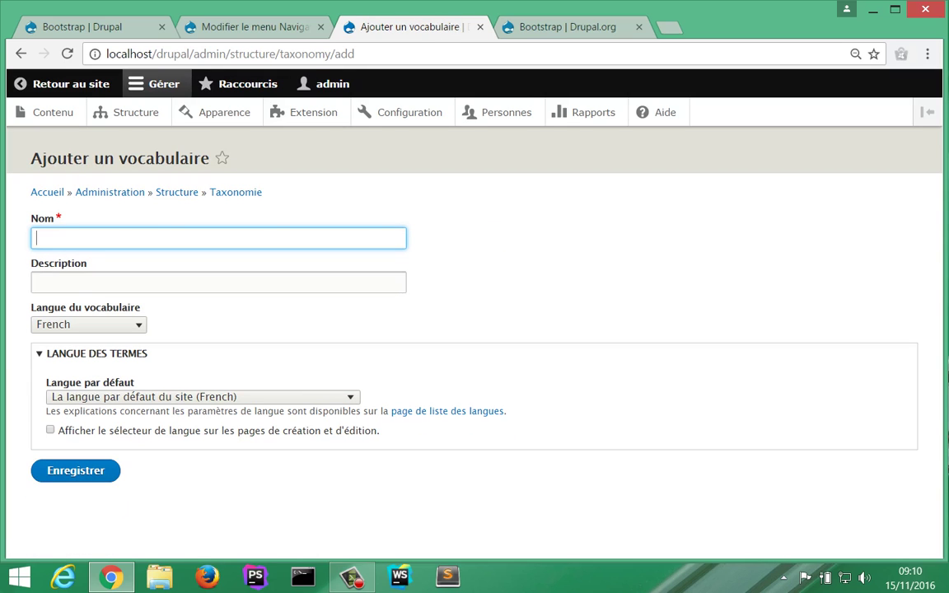
text(Rubrique)
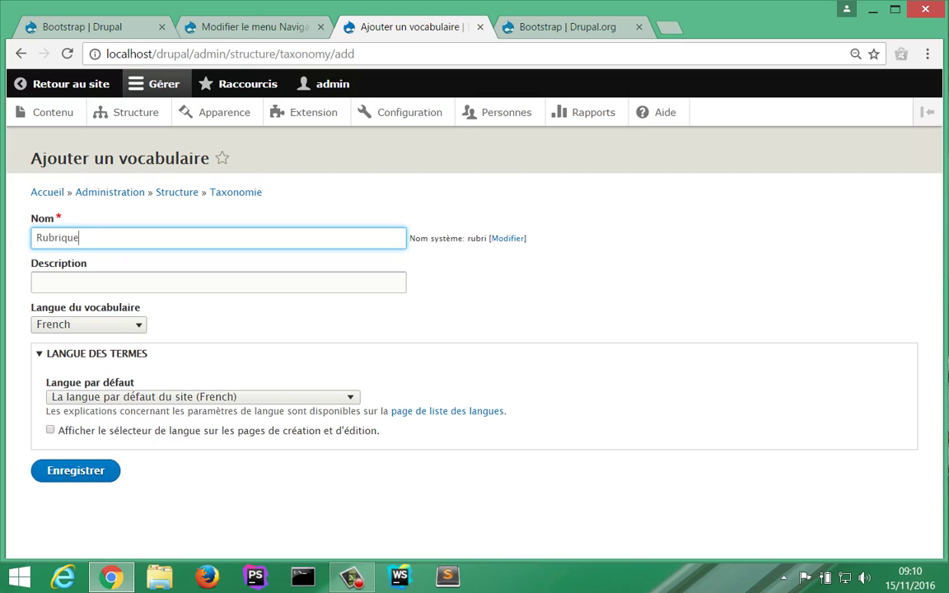
click(34, 283)
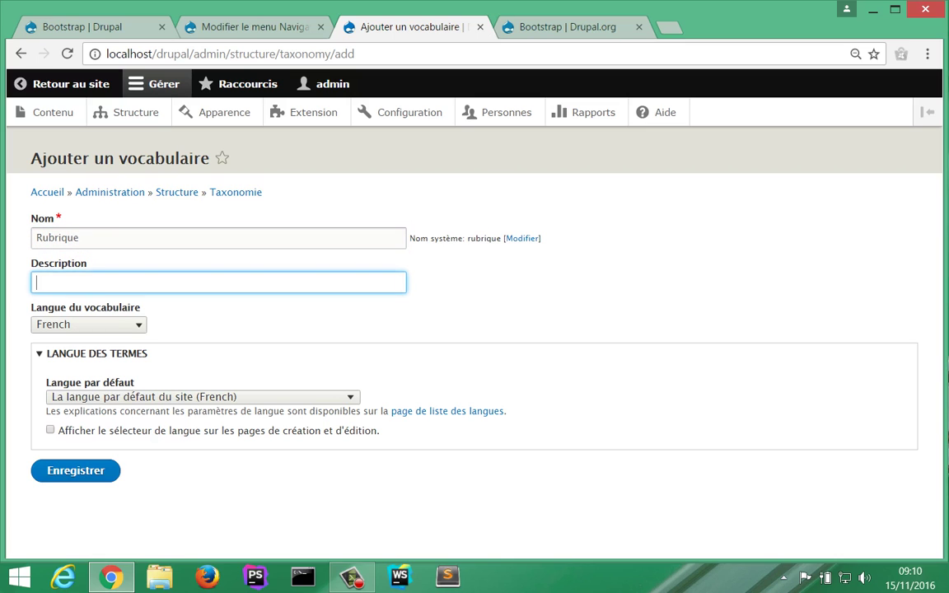
text(Rubrique des news)
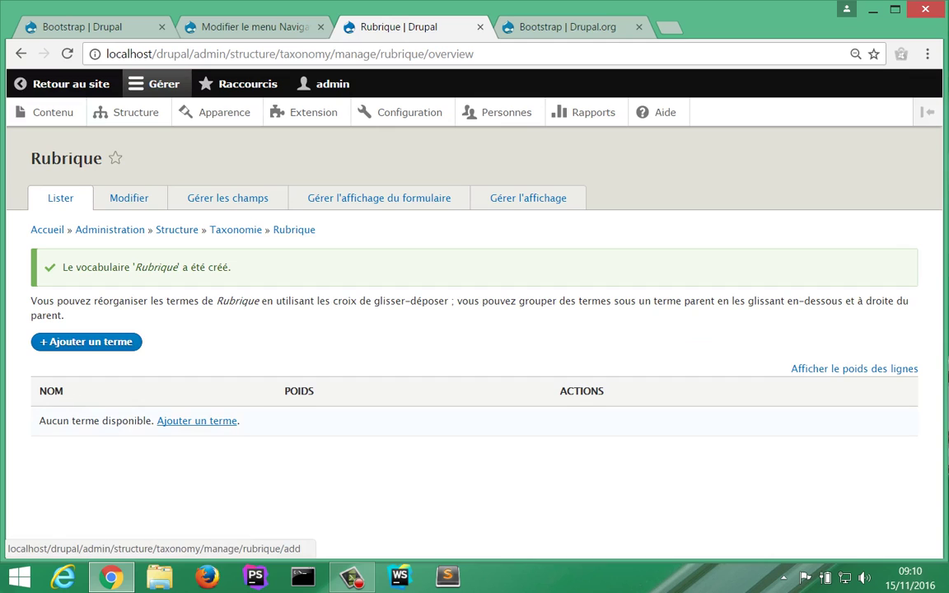
Step: Add and save the term 'Politique' to the Rubrique vocabulary
click(197, 421)
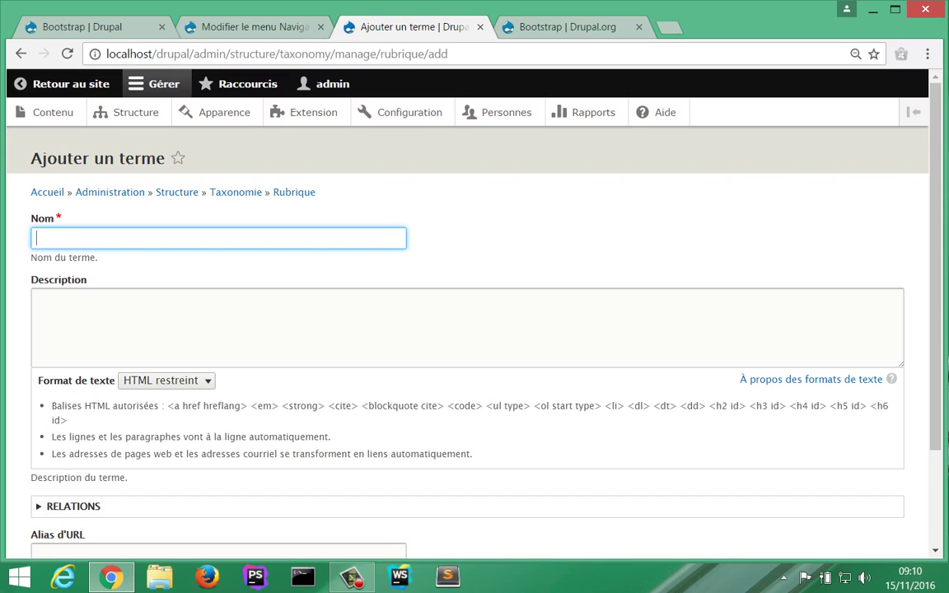
text(Poli)
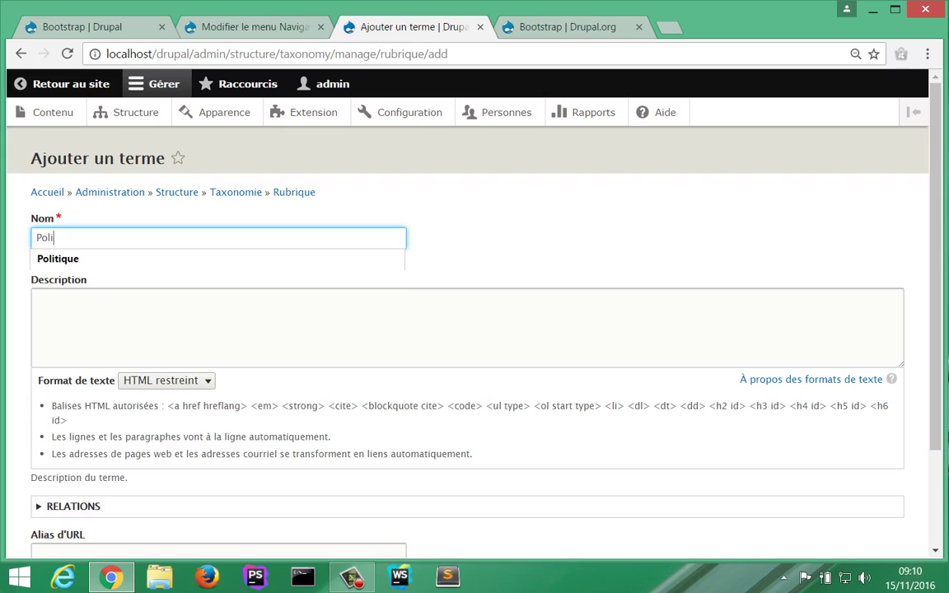
key(Down)
key(Return)
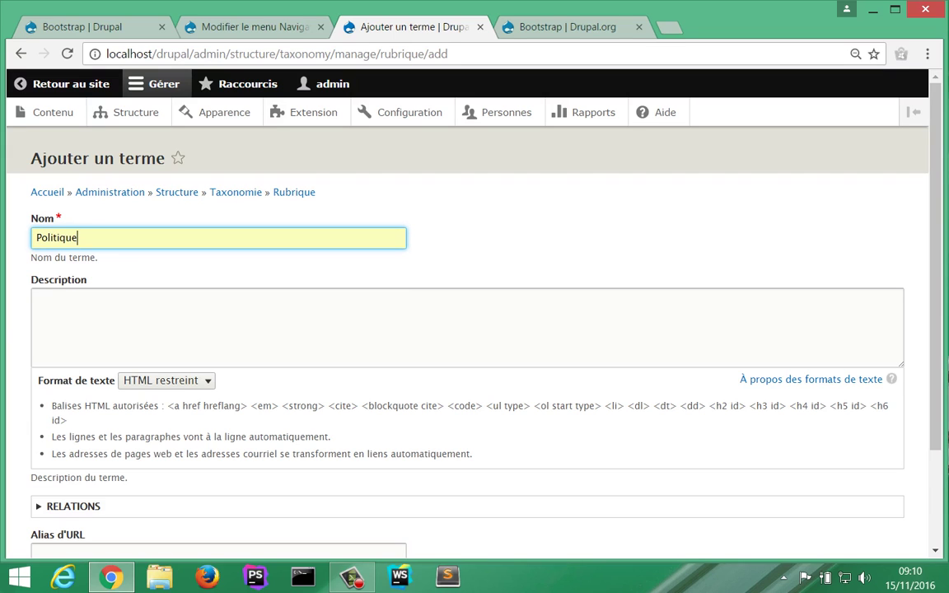
click(49, 301)
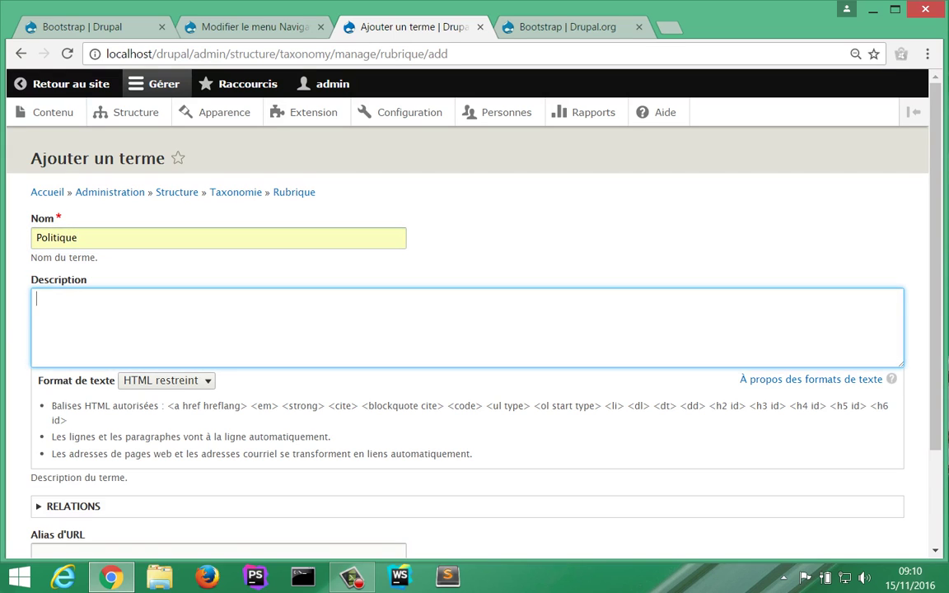
scroll(474, 330, down, 3)
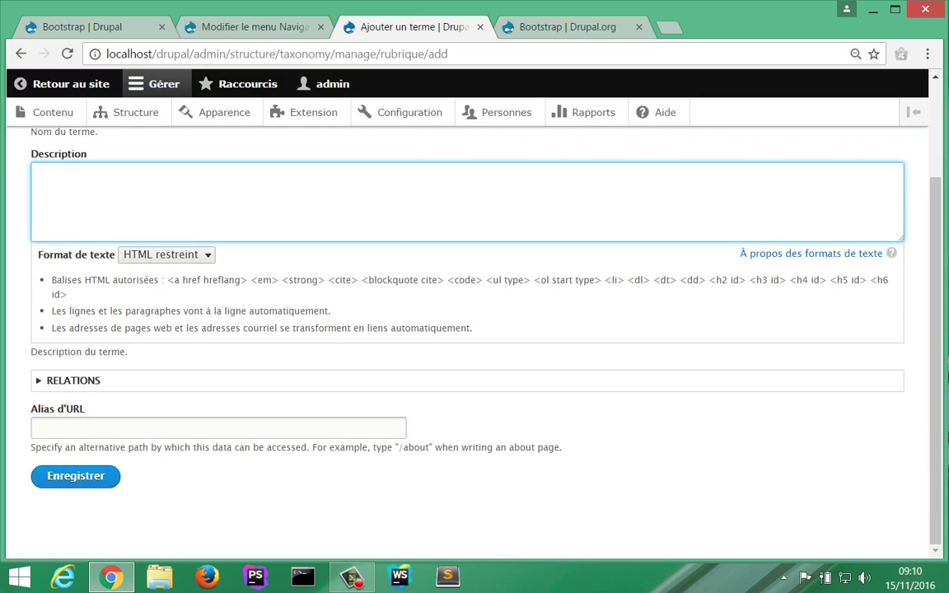
click(75, 476)
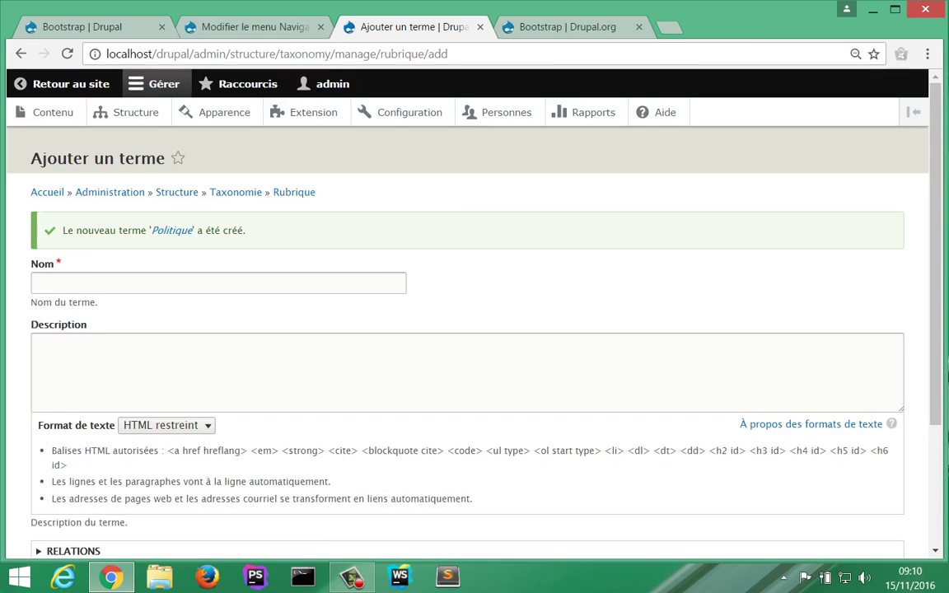
Step: Add and save the term 'Sport'
click(219, 283)
text(S)
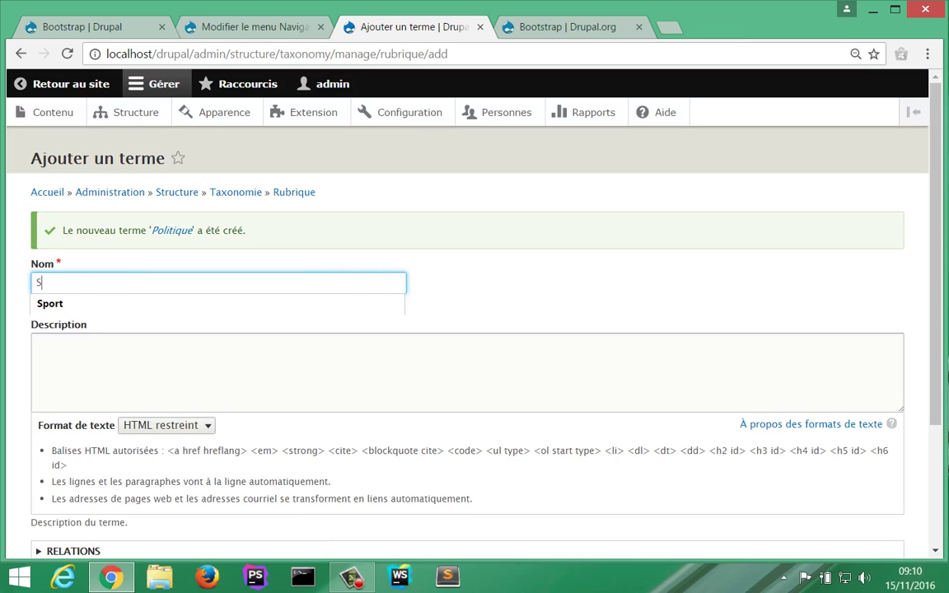
text(port)
scroll(474, 329, down, 3)
click(75, 476)
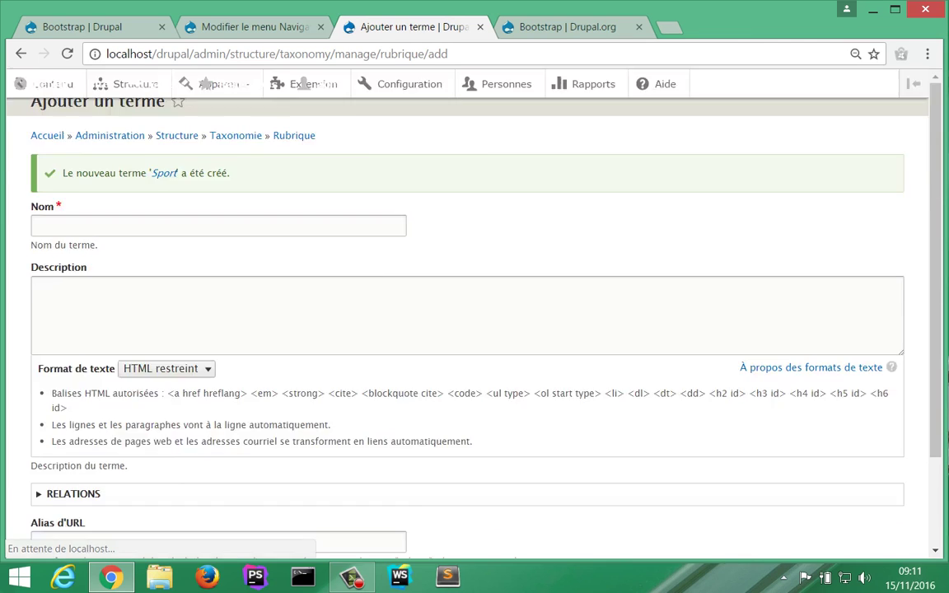
Step: Add and save the term 'People', then go back to the Taxonomie overview
click(116, 283)
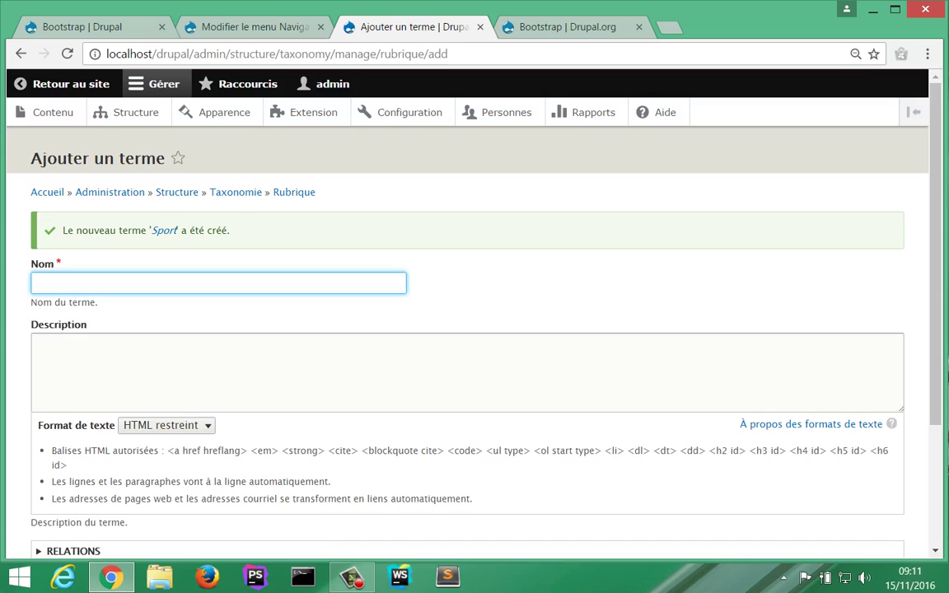
text(People)
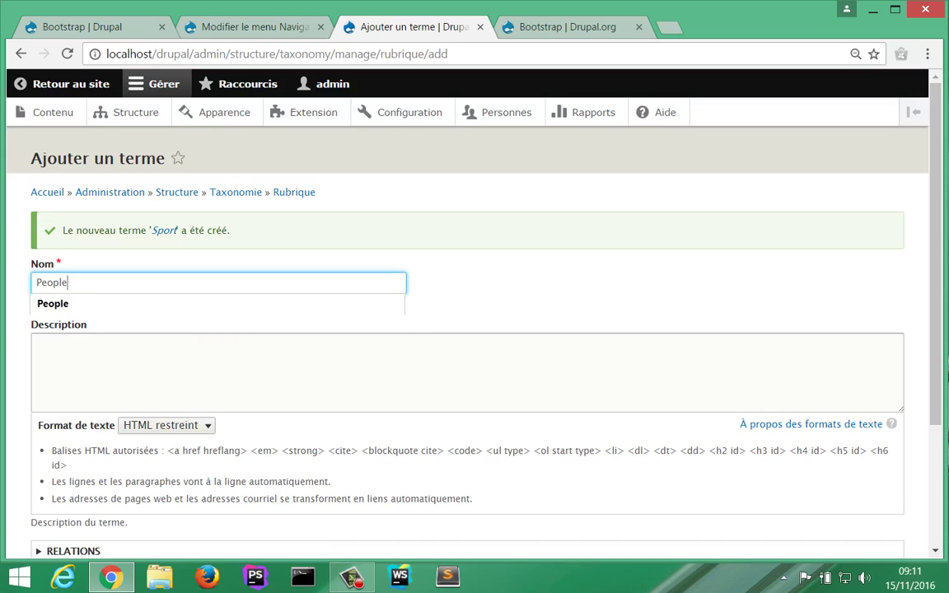
key(Down)
key(Return)
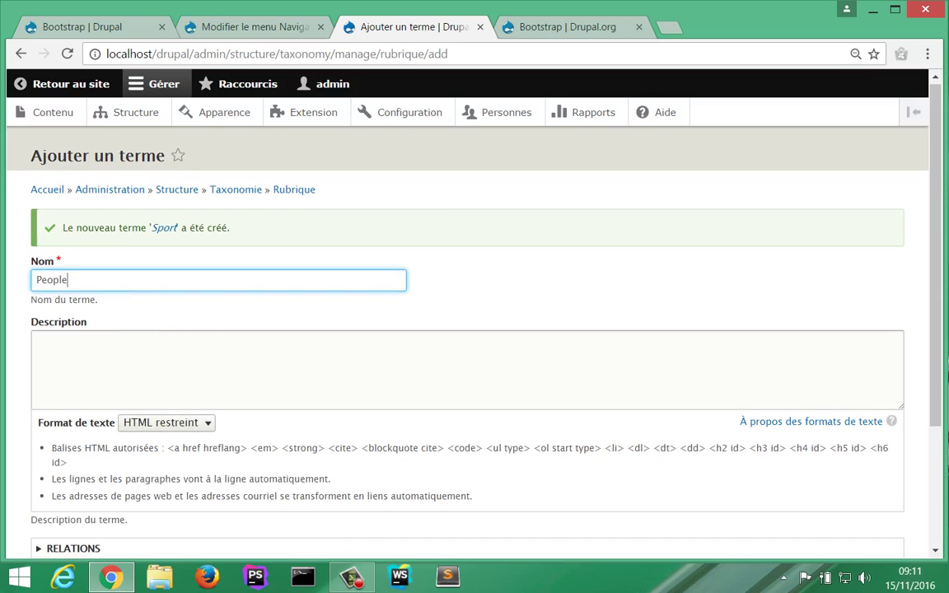
scroll(475, 330, down, 3)
click(75, 476)
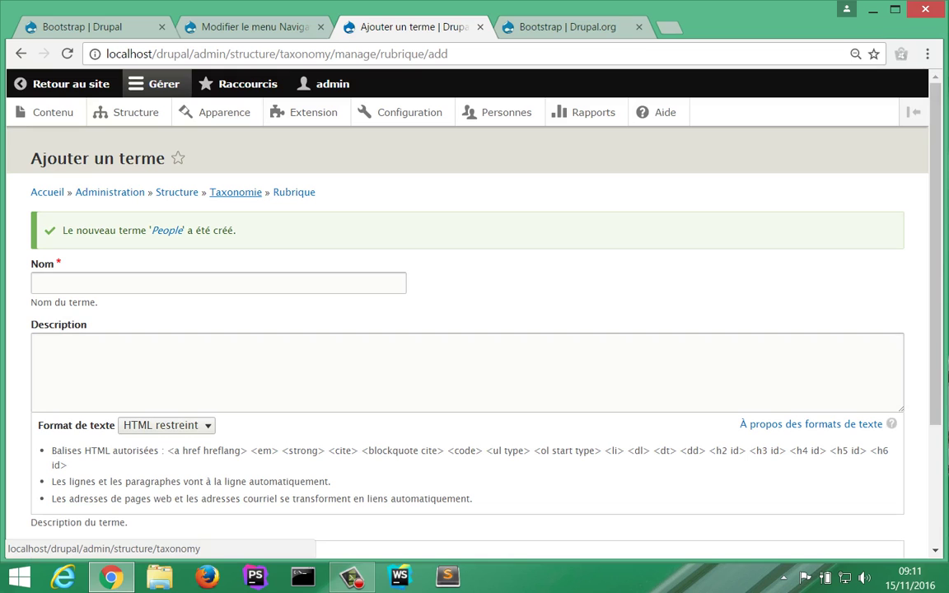
click(235, 192)
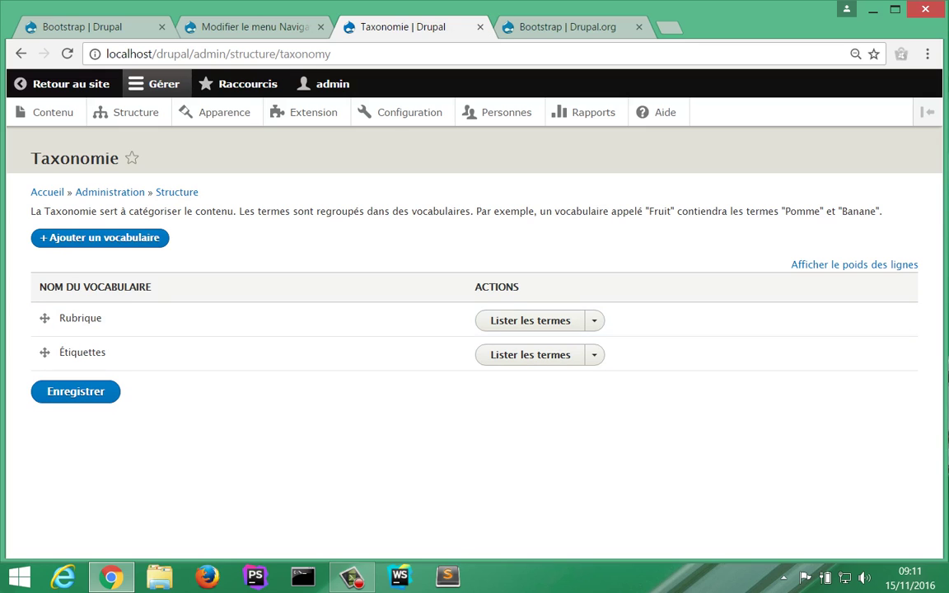
Step: Go to Structure > Types de contenu and open Gérer les champs for Article
click(136, 112)
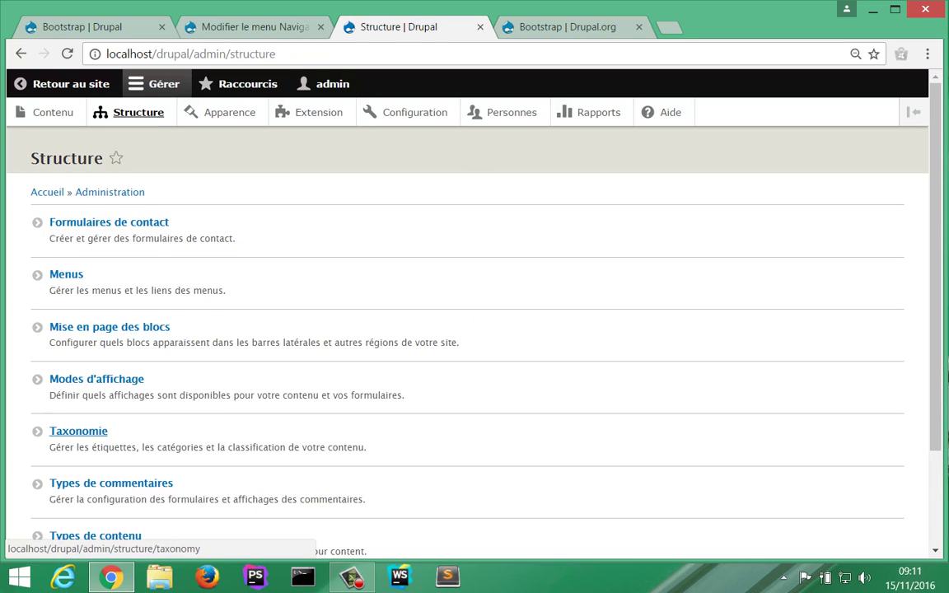
scroll(78, 431, down, 2)
click(95, 411)
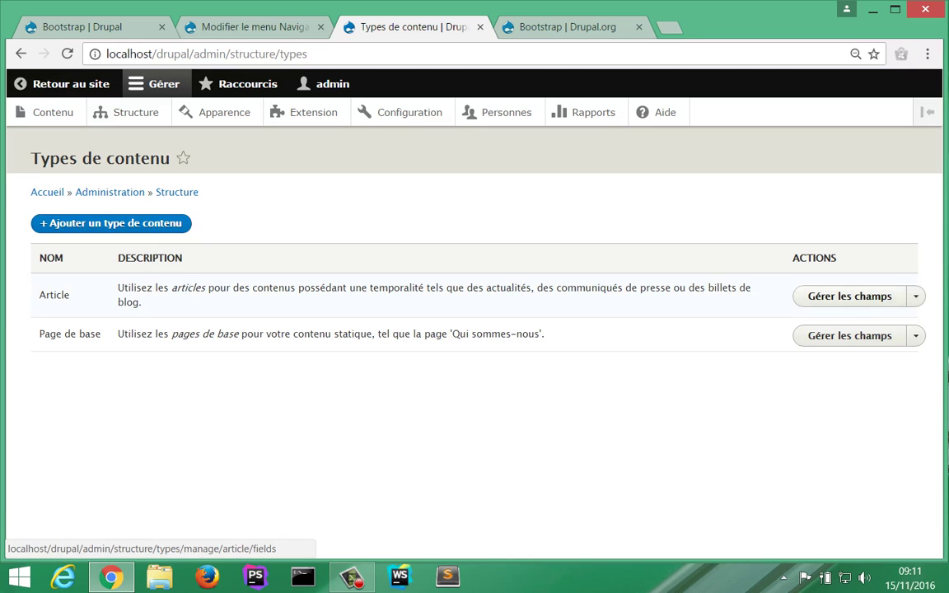
click(849, 295)
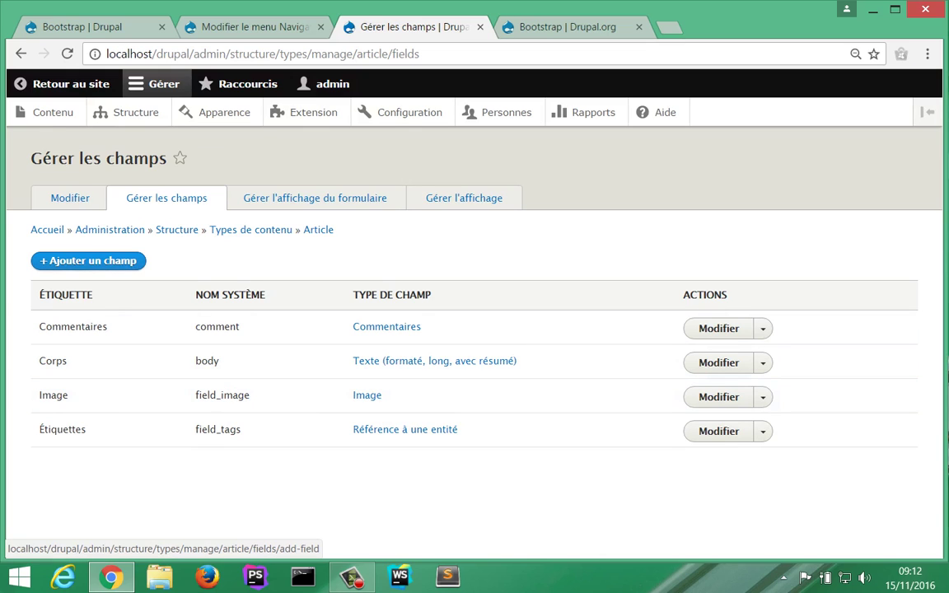
Step: Add a Terme de taxonomie field labelled Catégorie to Article and continue to its storage settings
click(89, 260)
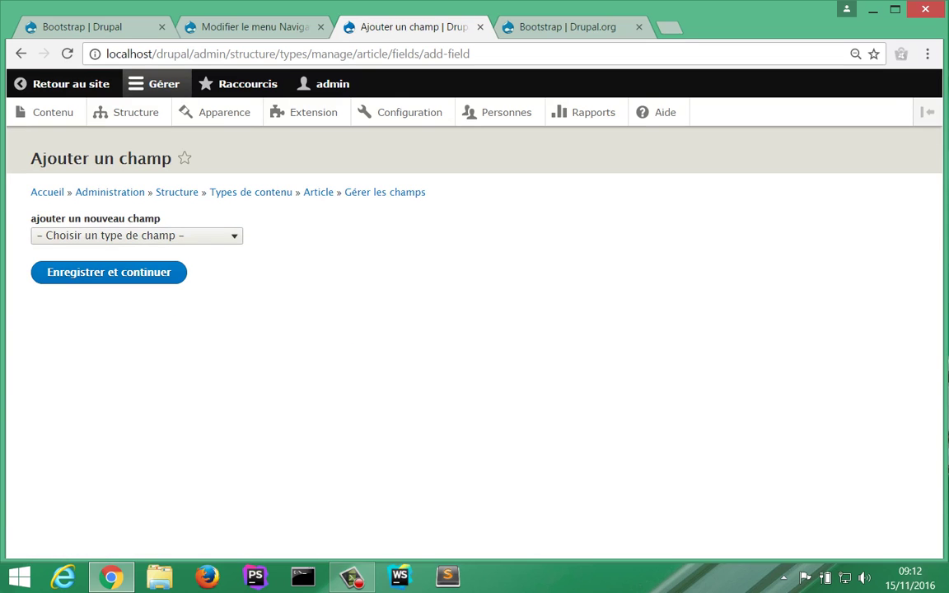
click(136, 236)
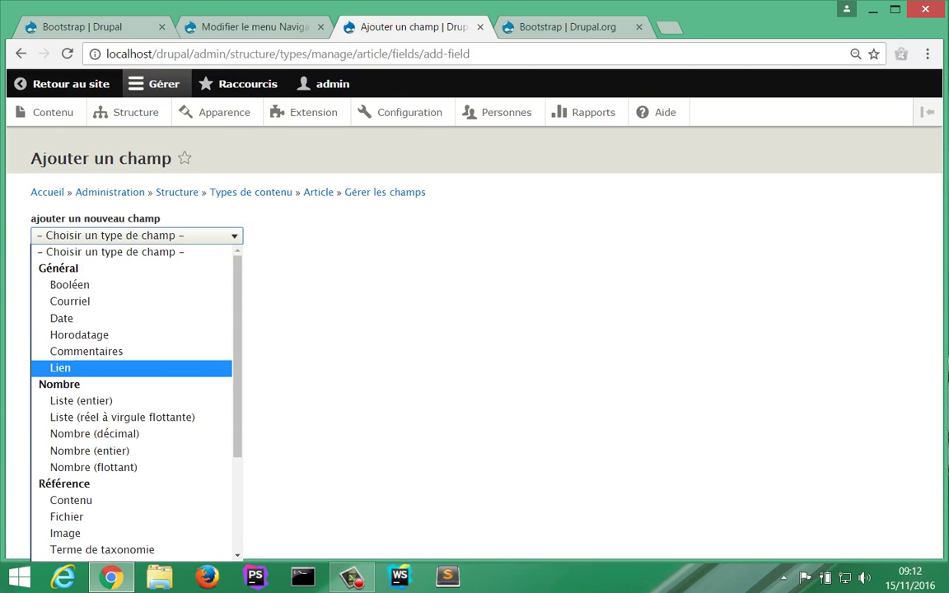
scroll(132, 379, down, 3)
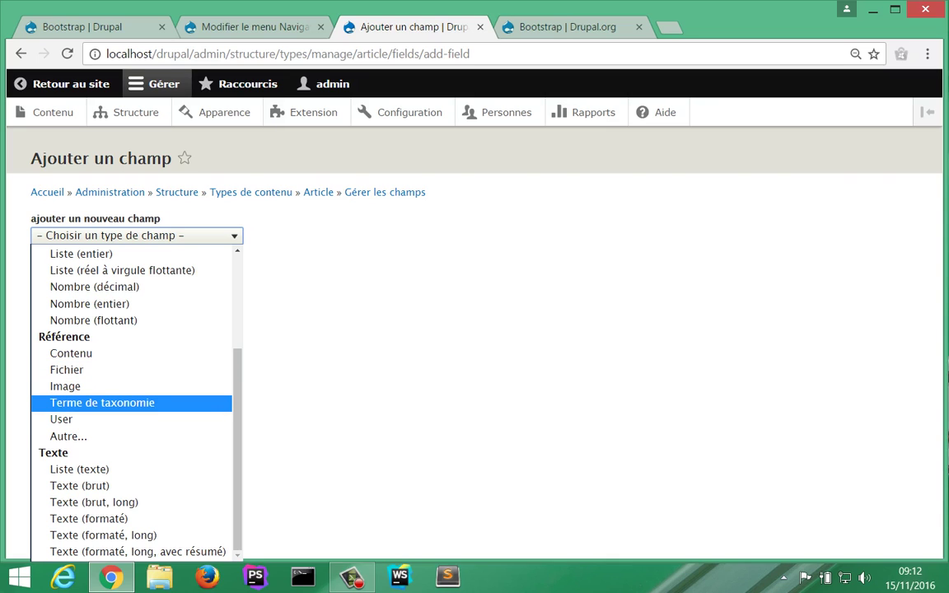
key(Return)
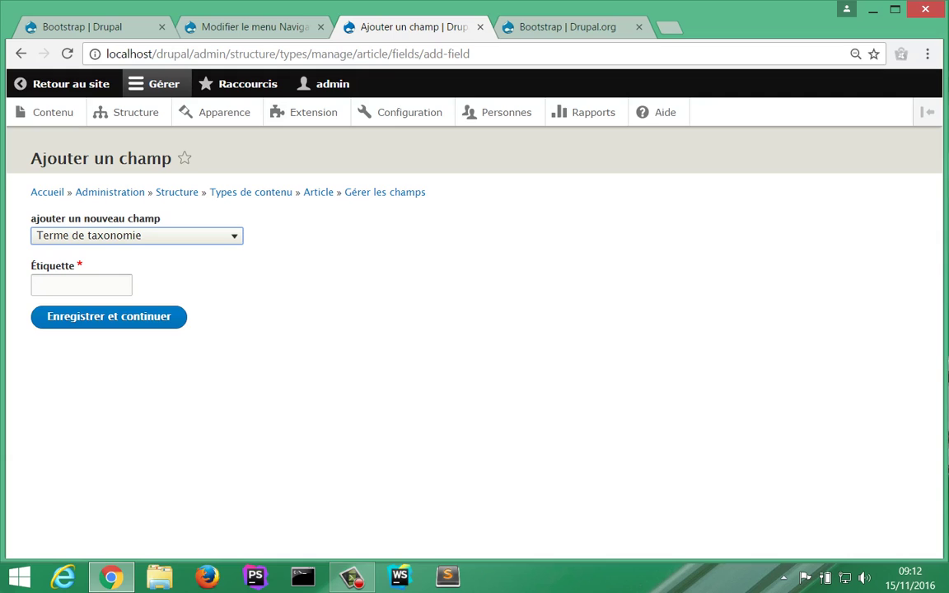
click(81, 285)
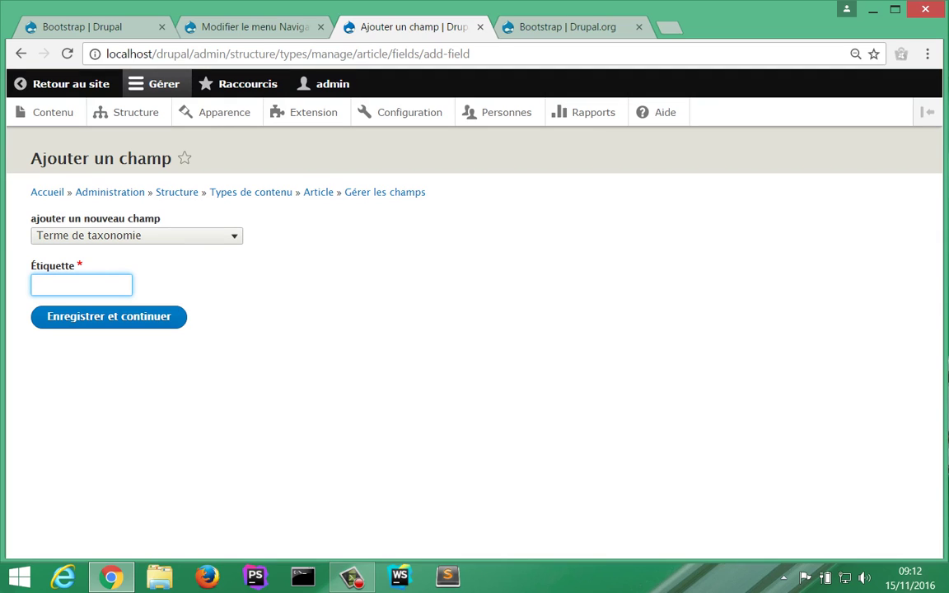
text(C)
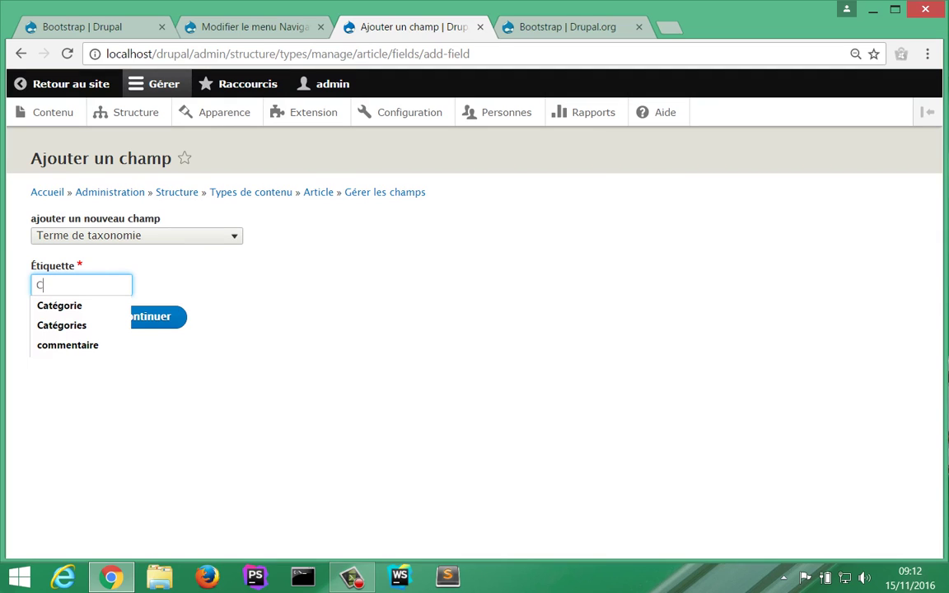
key(Down)
key(Return)
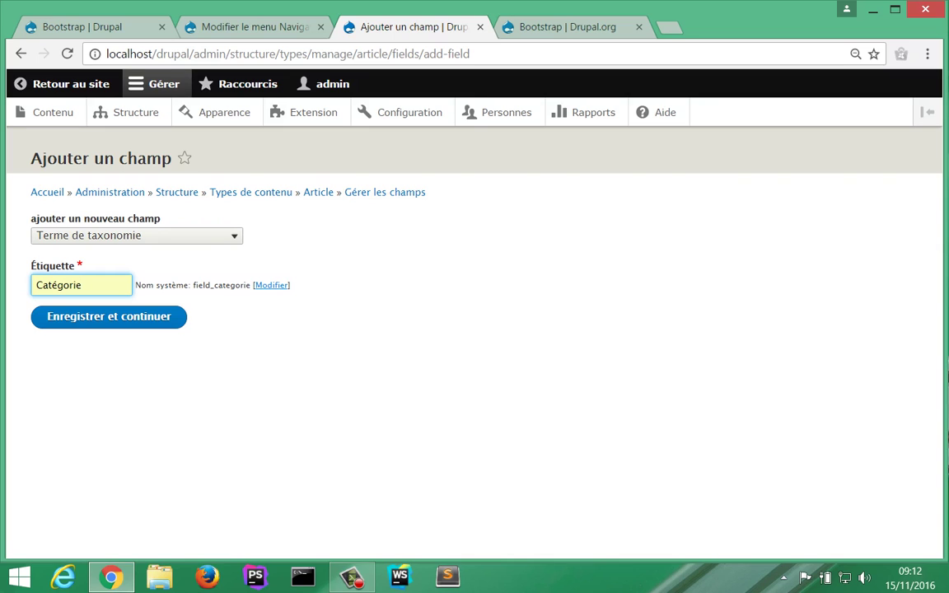
key(Return)
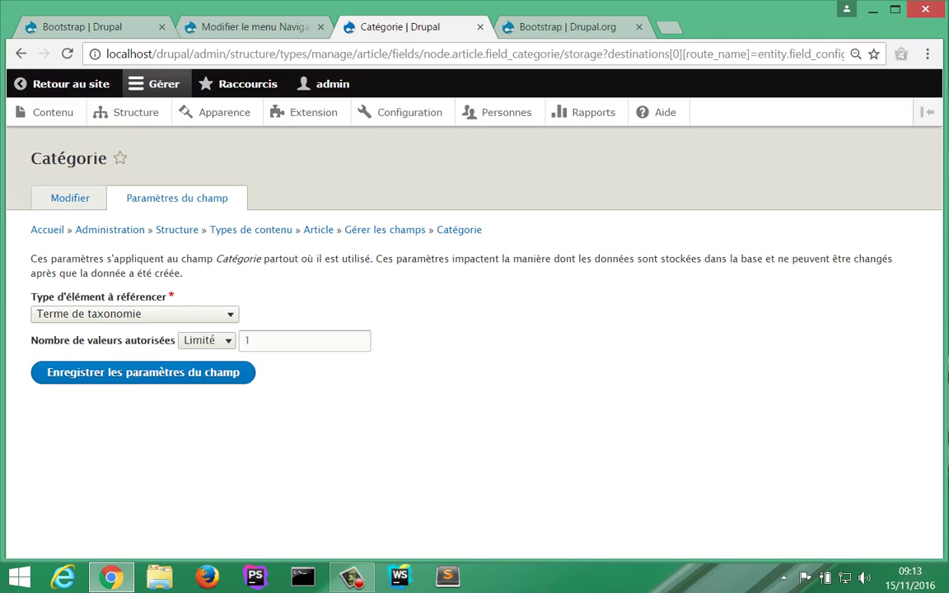
click(135, 314)
Step: Keep Catégorie referencing taxonomy terms, limited to 1 value, and save the storage settings
click(135, 314)
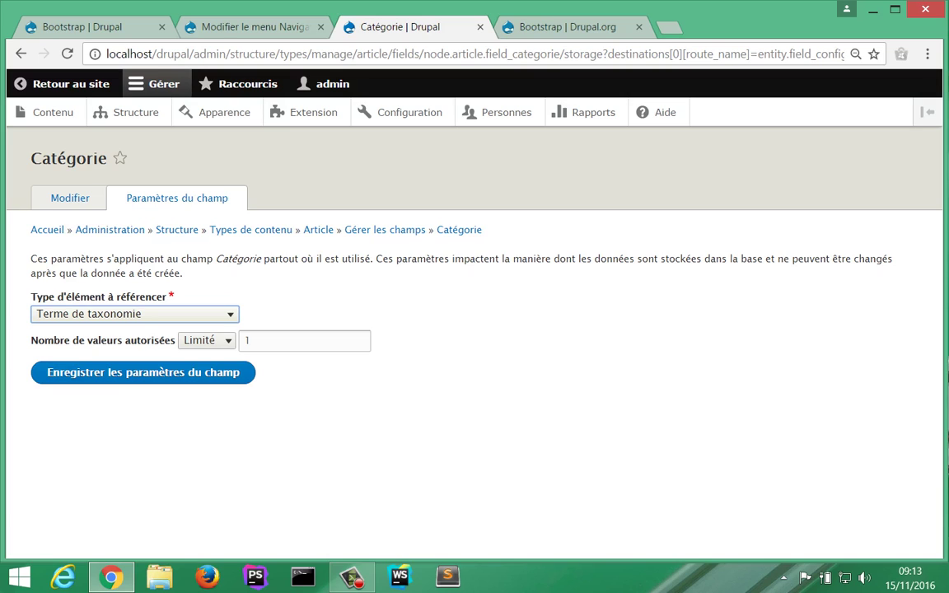
click(206, 341)
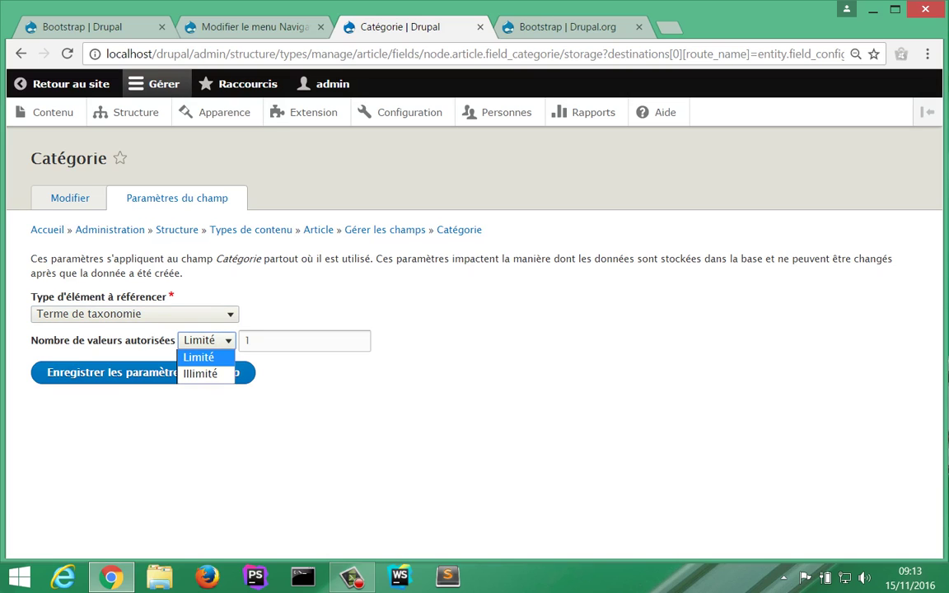
key(Return)
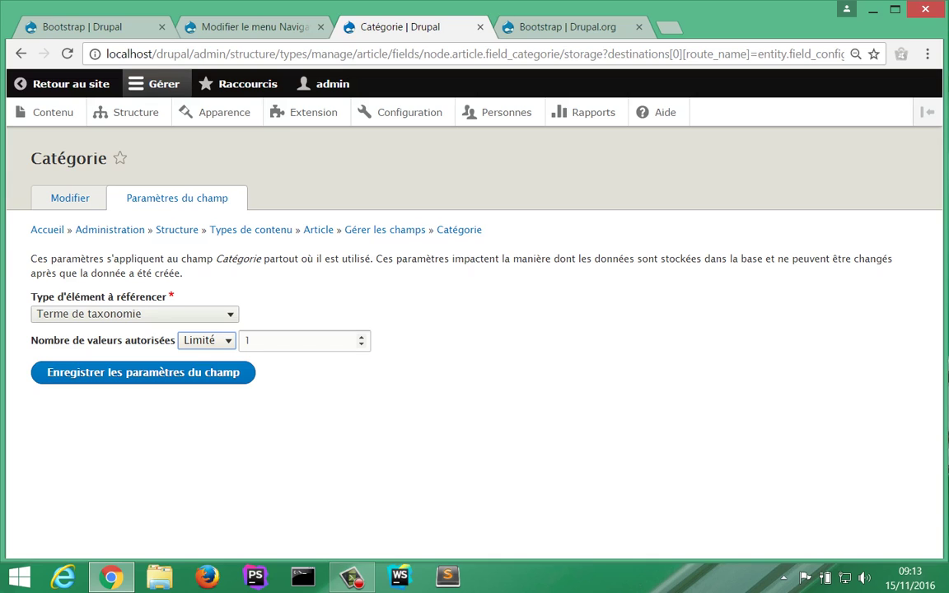
click(346, 391)
Step: Restrict Catégorie to the Rubrique vocabulary and save the field settings
click(189, 373)
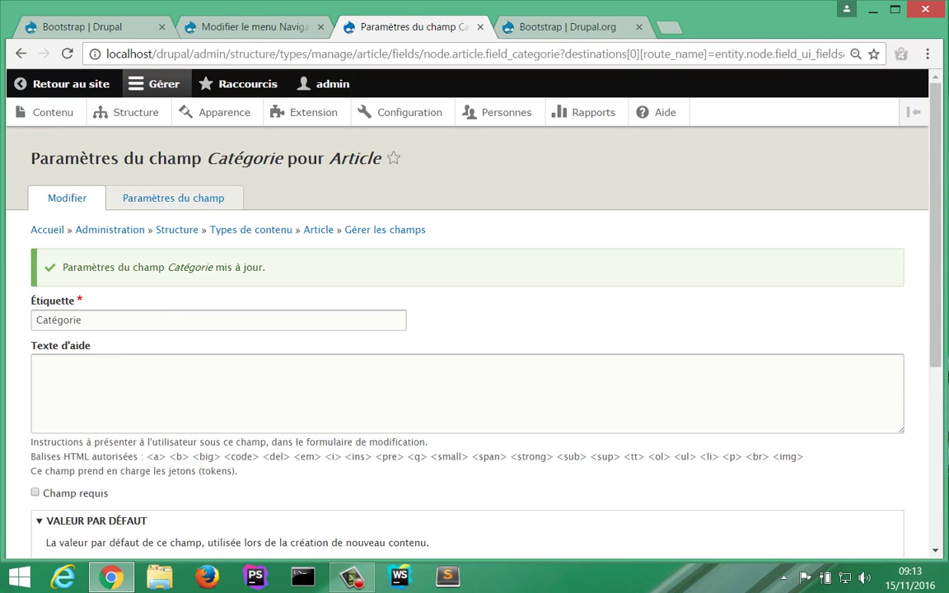
scroll(474, 330, down, 3)
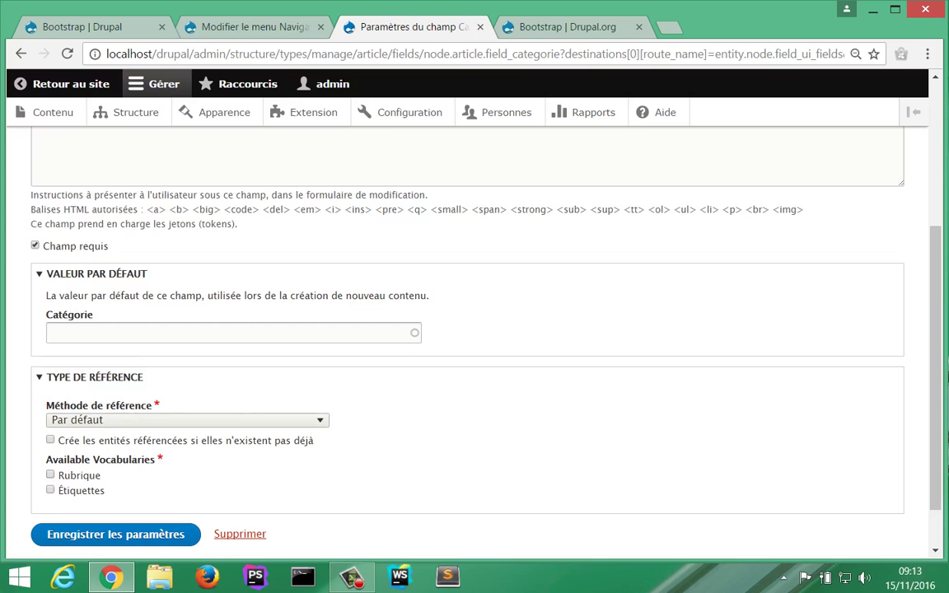
click(50, 474)
key(Tab)
key(Tab)
key(Return)
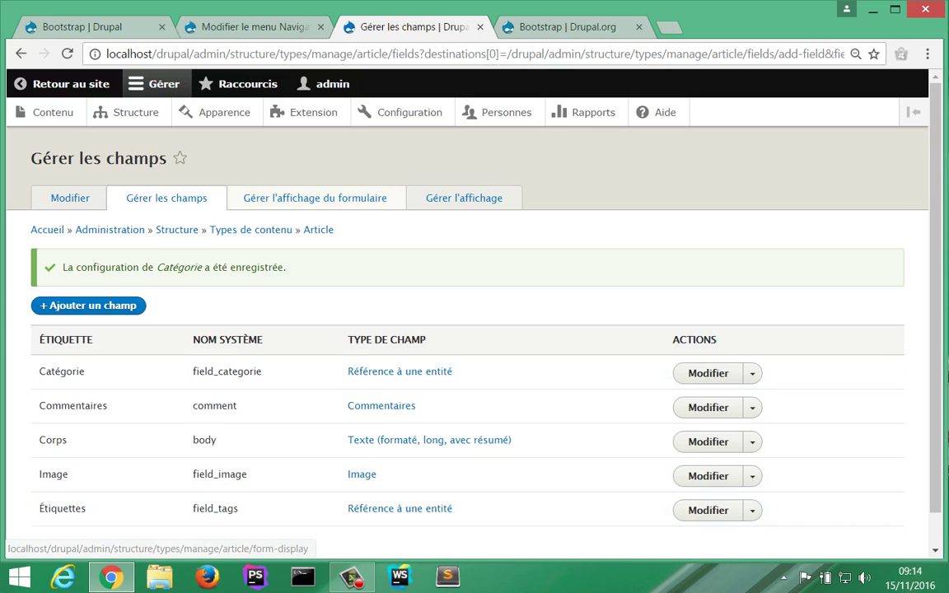
click(314, 198)
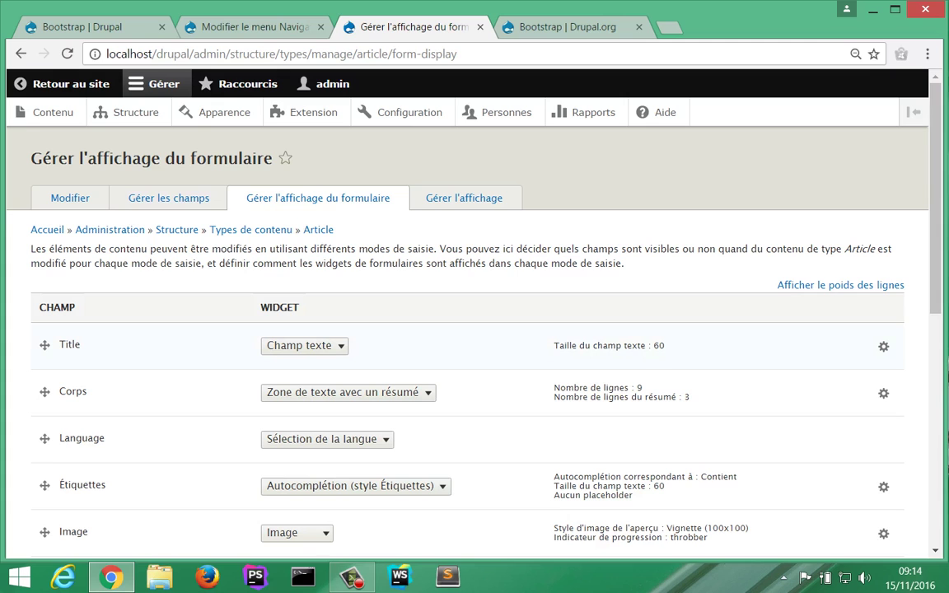
Step: Drag the Catégorie row to sit just after Title in Article's form display
scroll(475, 330, down, 3)
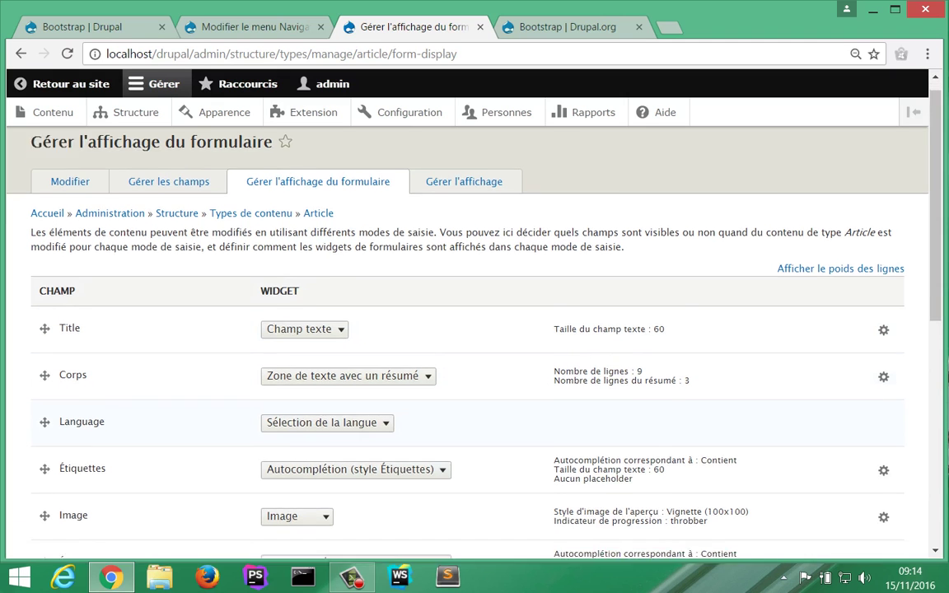
scroll(475, 329, down, 1)
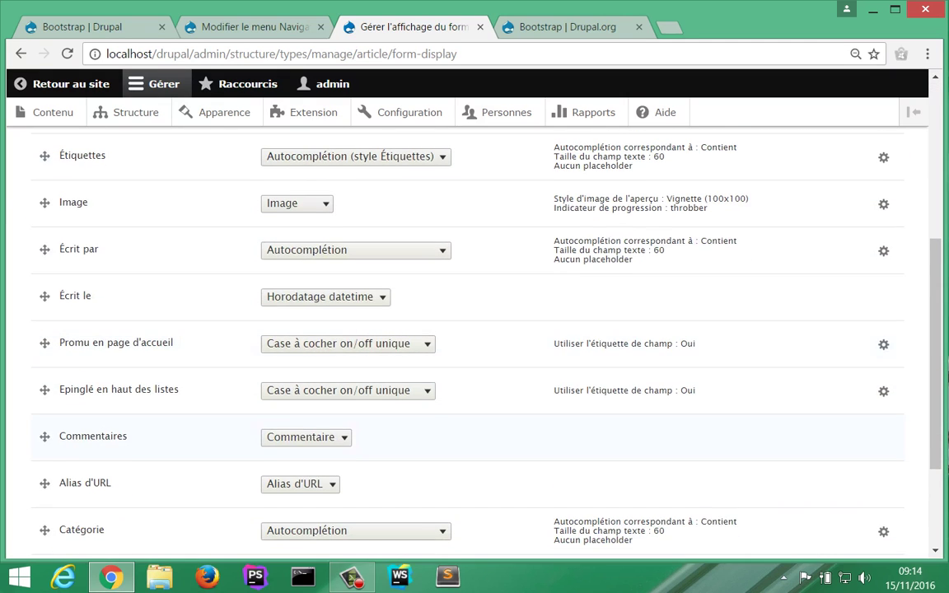
scroll(474, 329, down, 2)
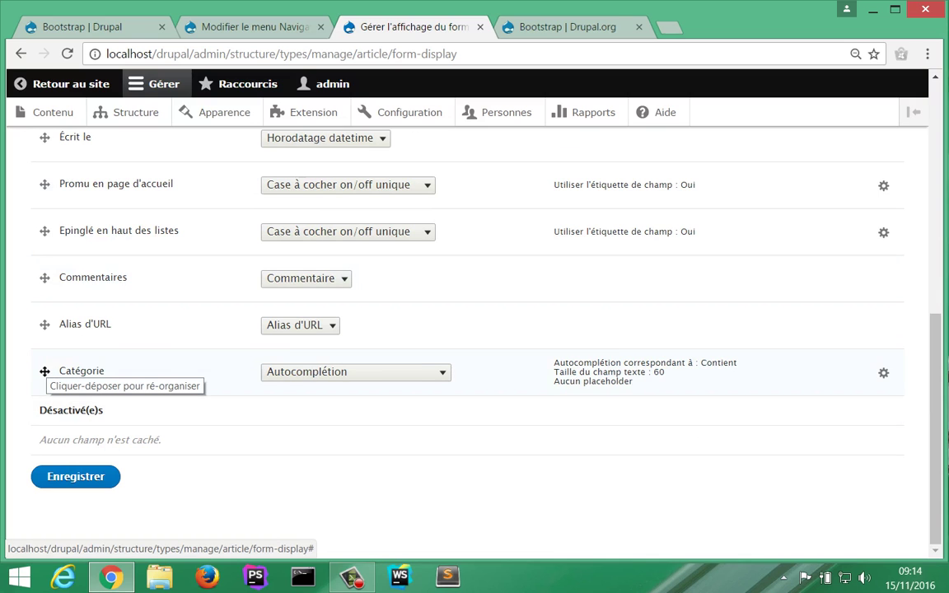
drag(44, 372, 44, 188)
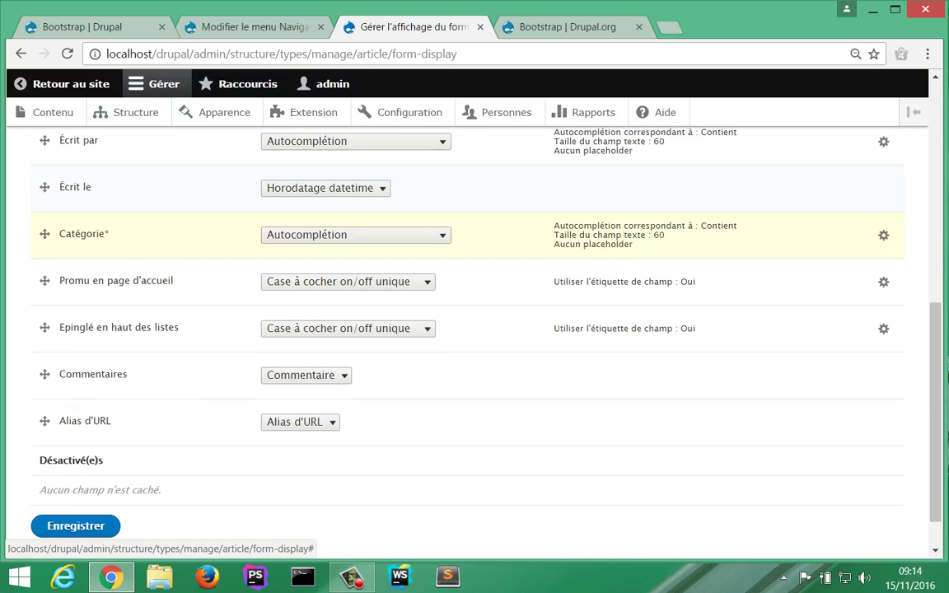
scroll(475, 329, up, 3)
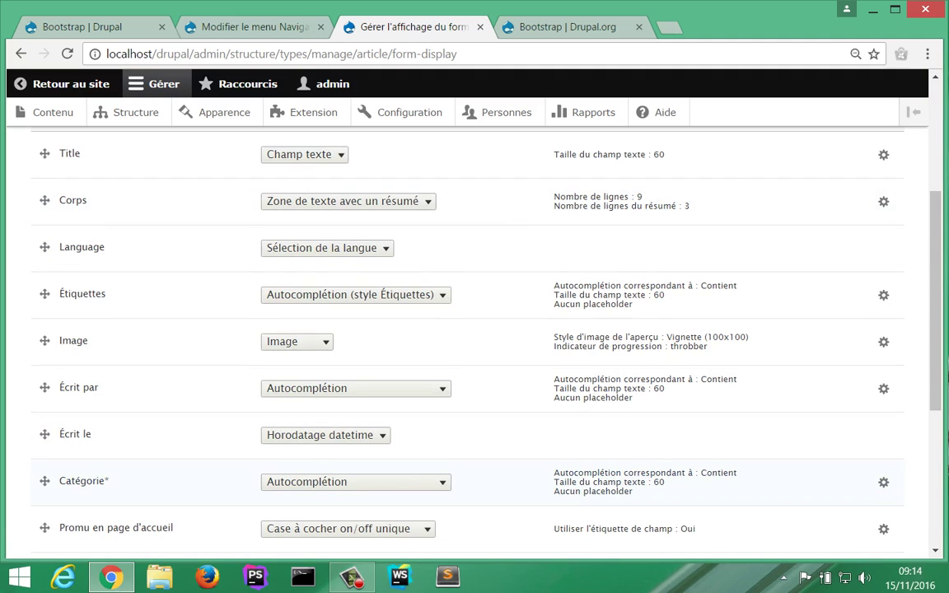
drag(44, 481, 45, 201)
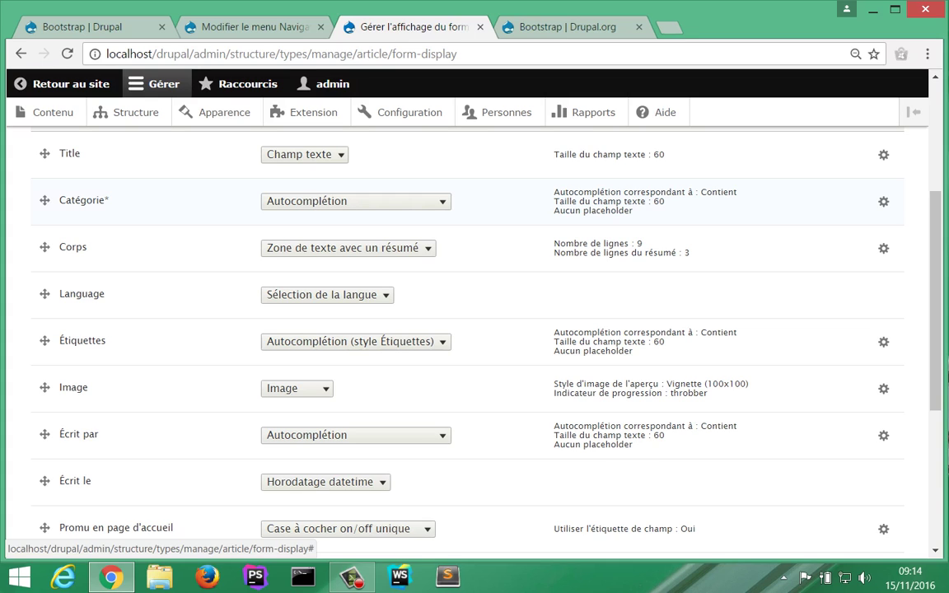
Step: Set the Catégorie widget to Cases à cocher/boutons radio and save the form display
click(355, 201)
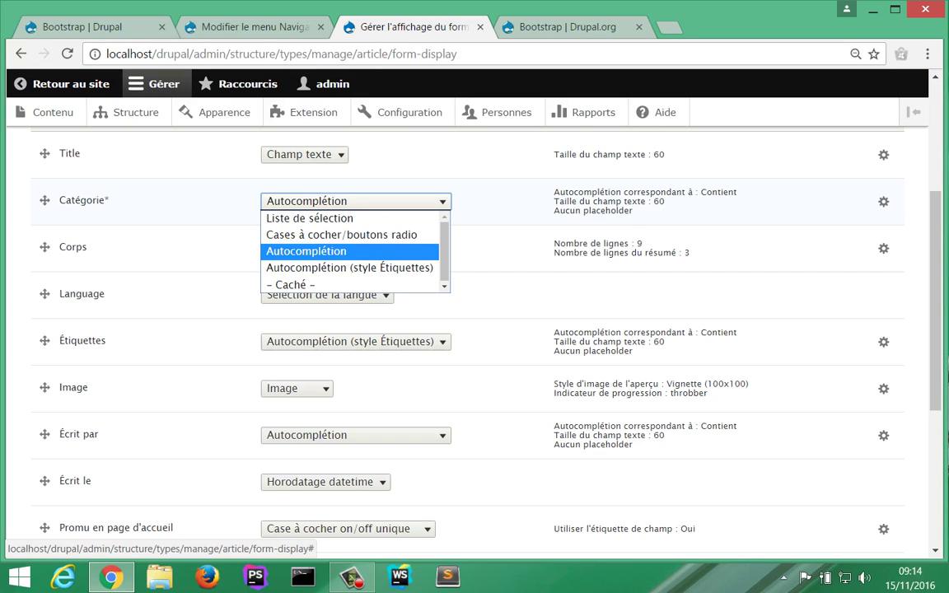
key(Up)
key(Down)
key(Return)
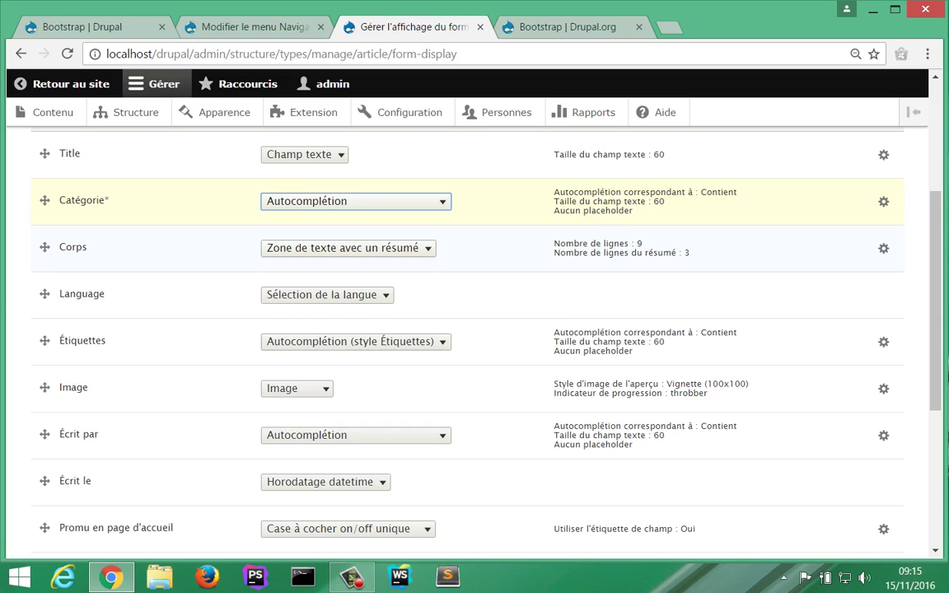
key(alt+Down)
key(Up)
key(Up)
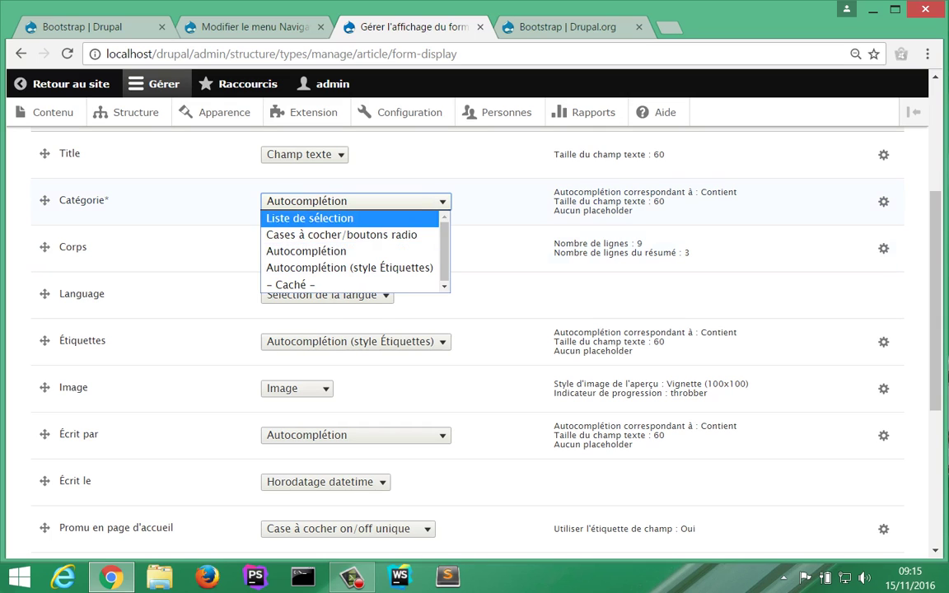
key(Down)
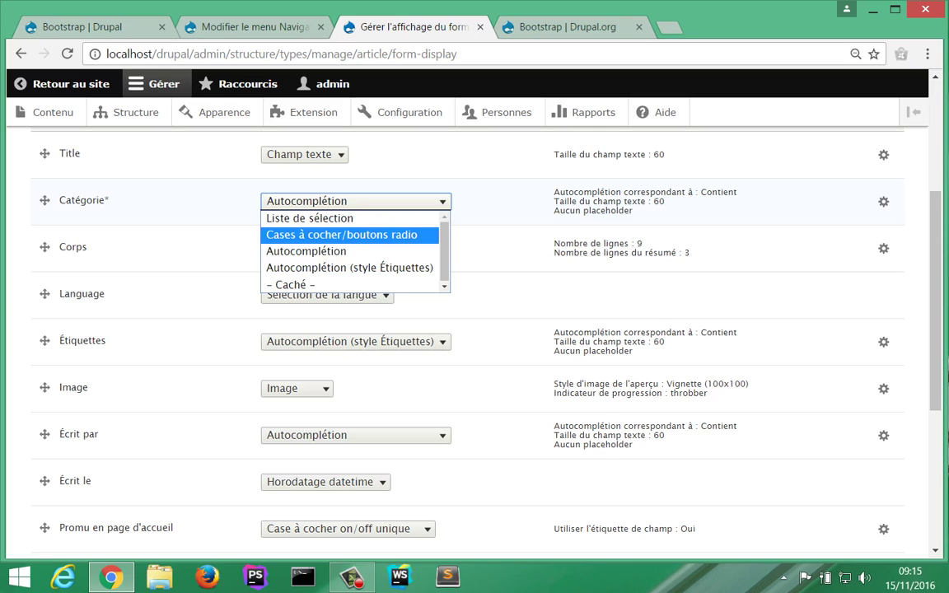
click(351, 235)
scroll(350, 198, down, 4)
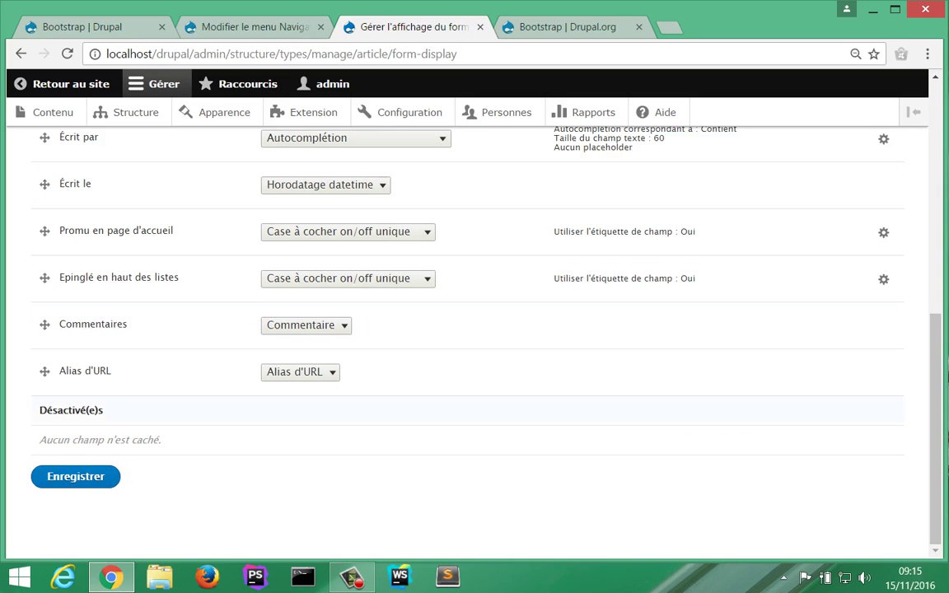
click(76, 477)
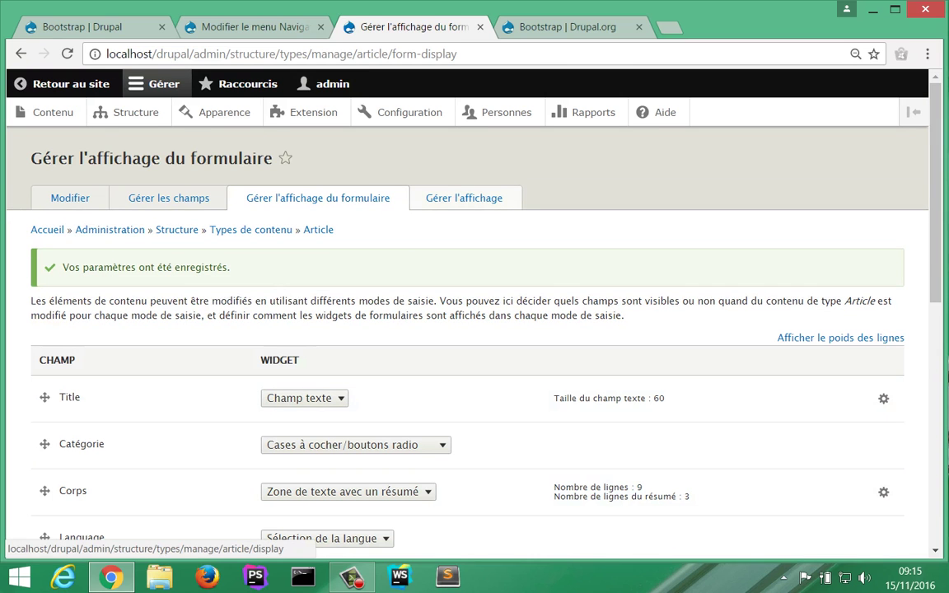
Step: In Gérer l'affichage, drag Catégorie to the top above Image and save
click(464, 198)
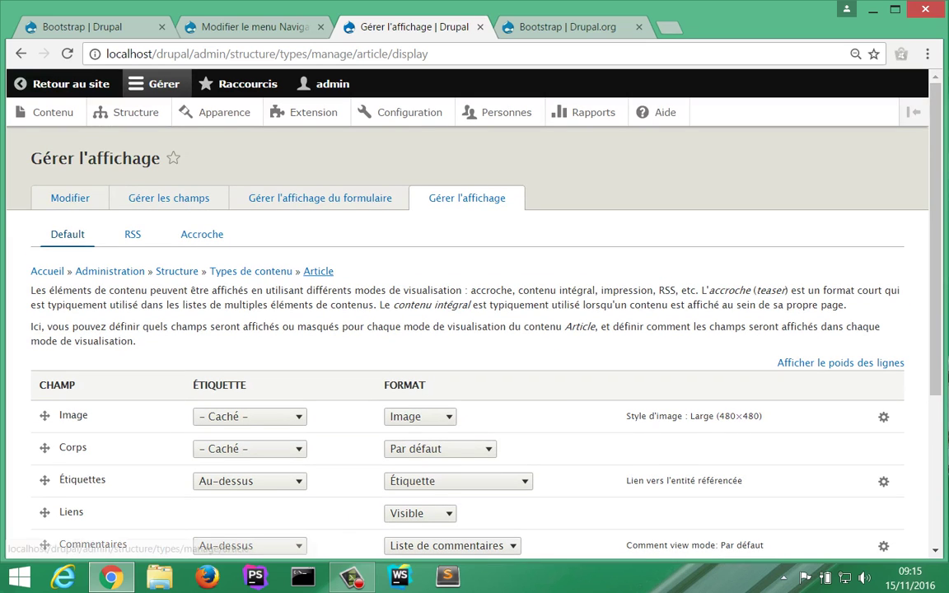
scroll(318, 271, down, 1)
scroll(318, 280, down, 2)
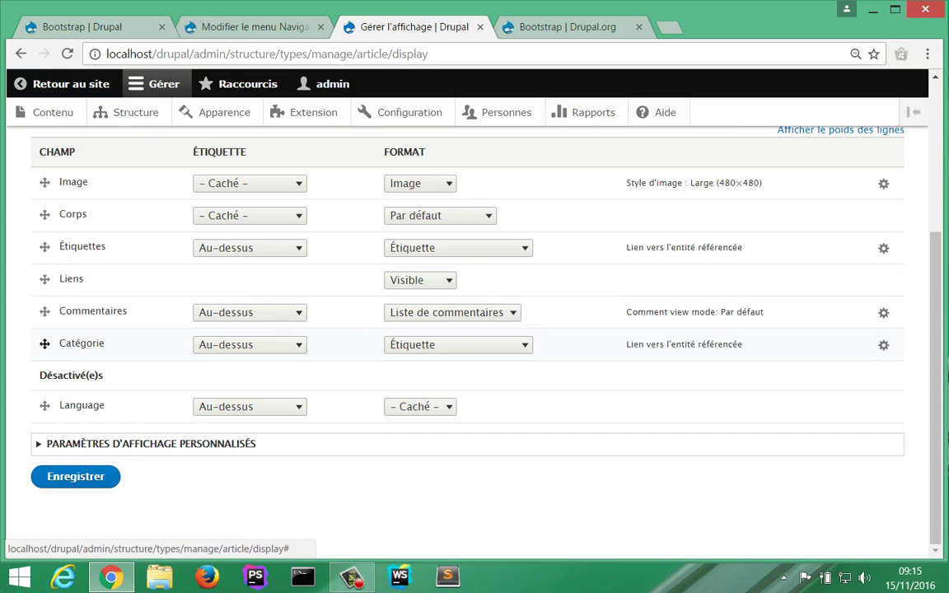
drag(45, 343, 45, 179)
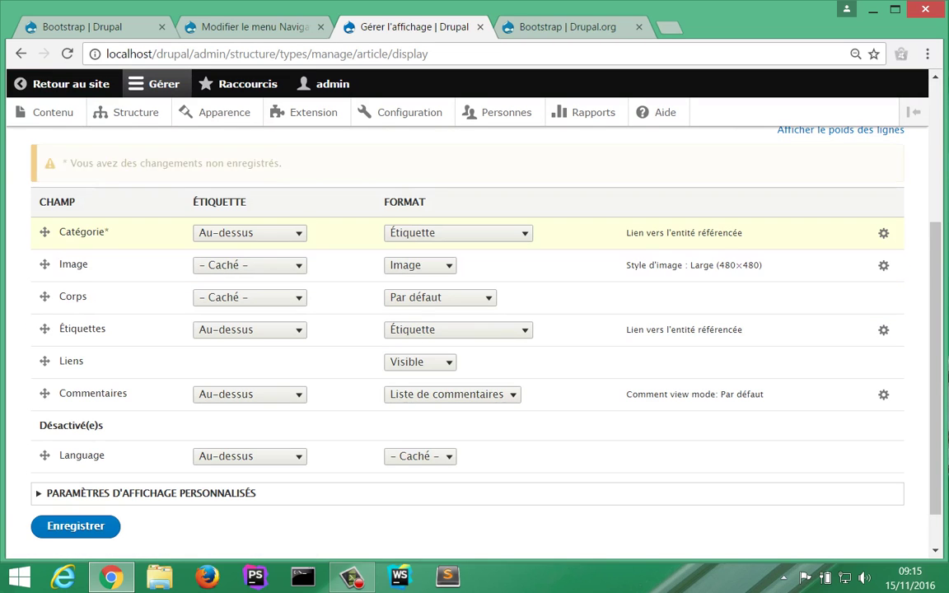
click(75, 525)
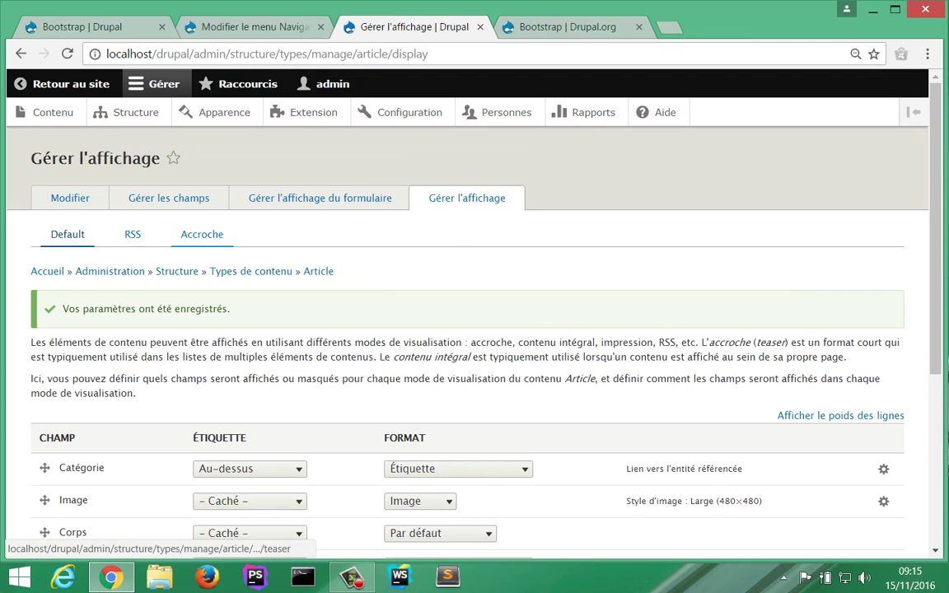
Step: In the Accroche teaser display, move Catégorie below Corps and save the settings
click(202, 234)
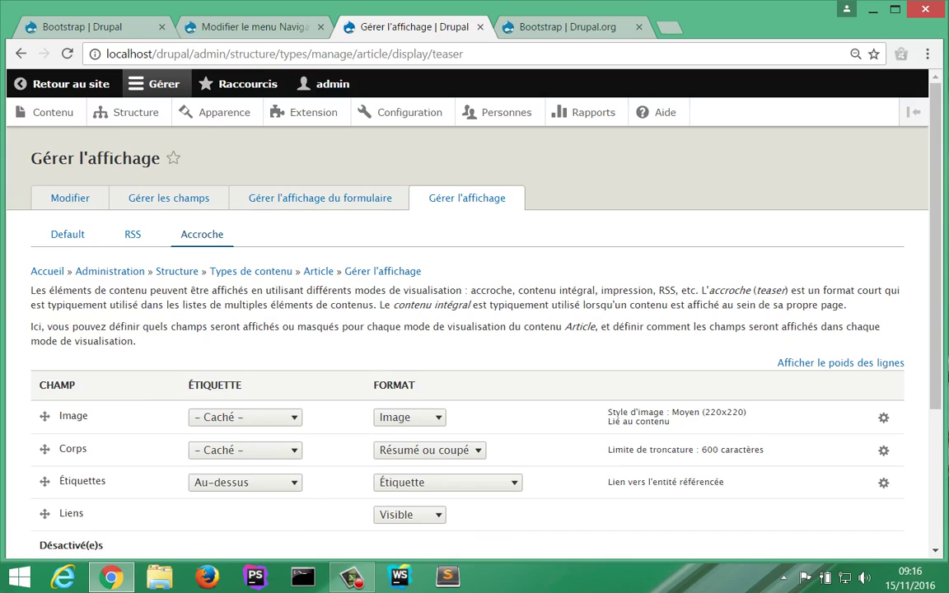
scroll(475, 330, down, 2)
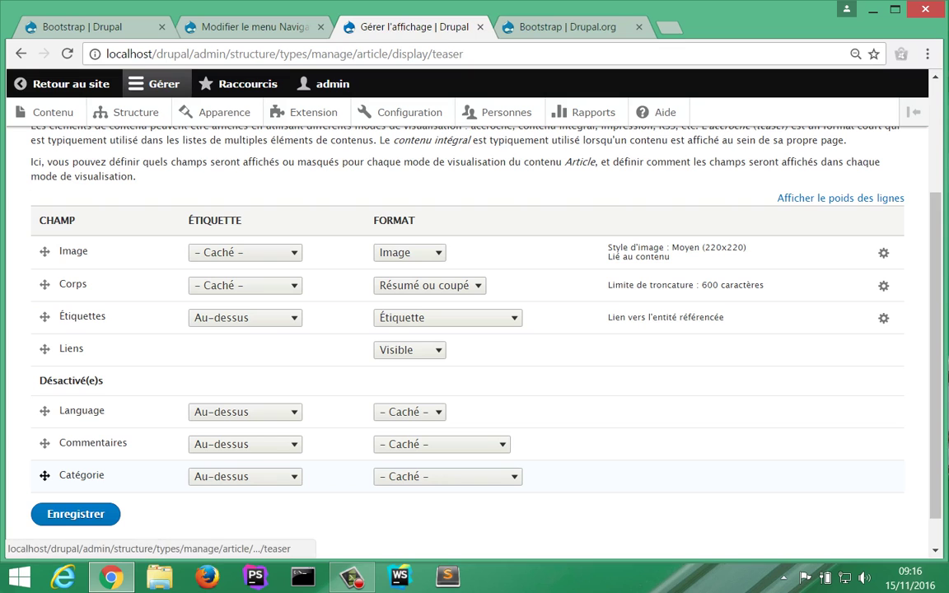
drag(45, 476, 43, 316)
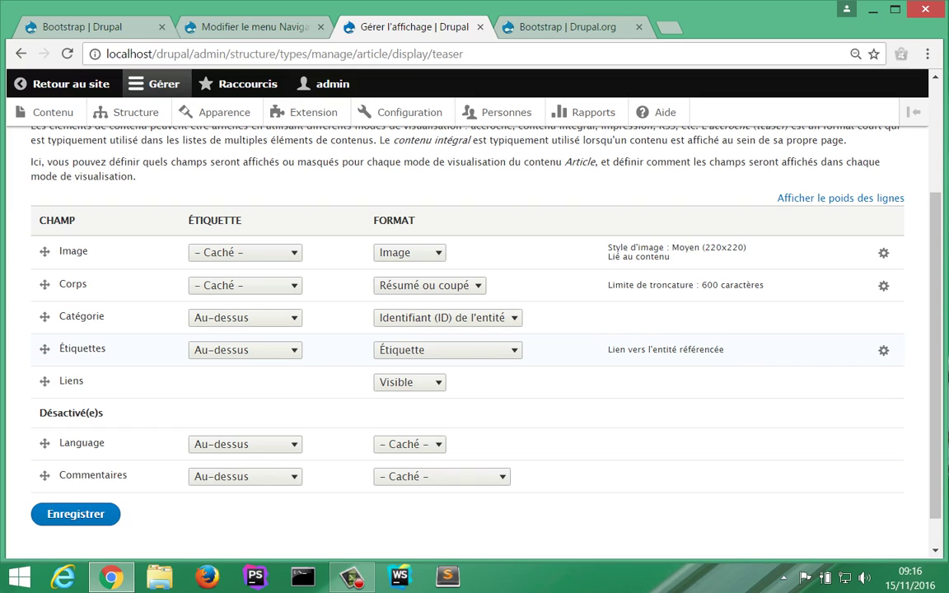
scroll(462, 329, down, 1)
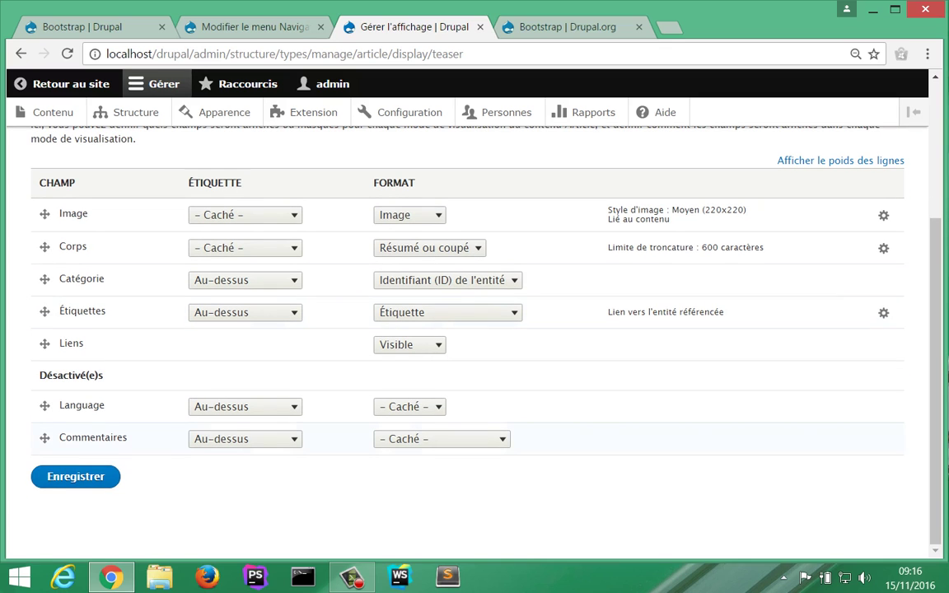
key(Return)
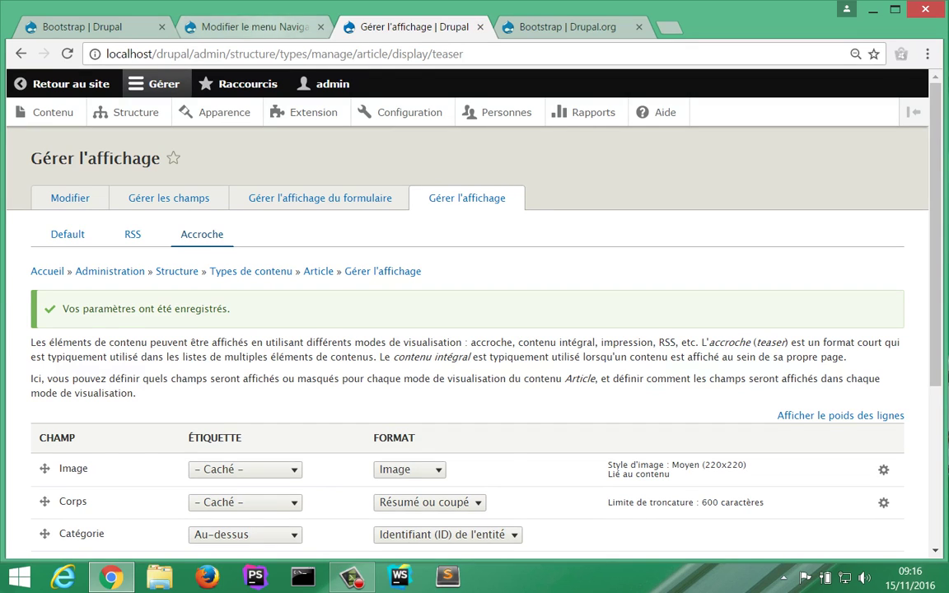
click(239, 27)
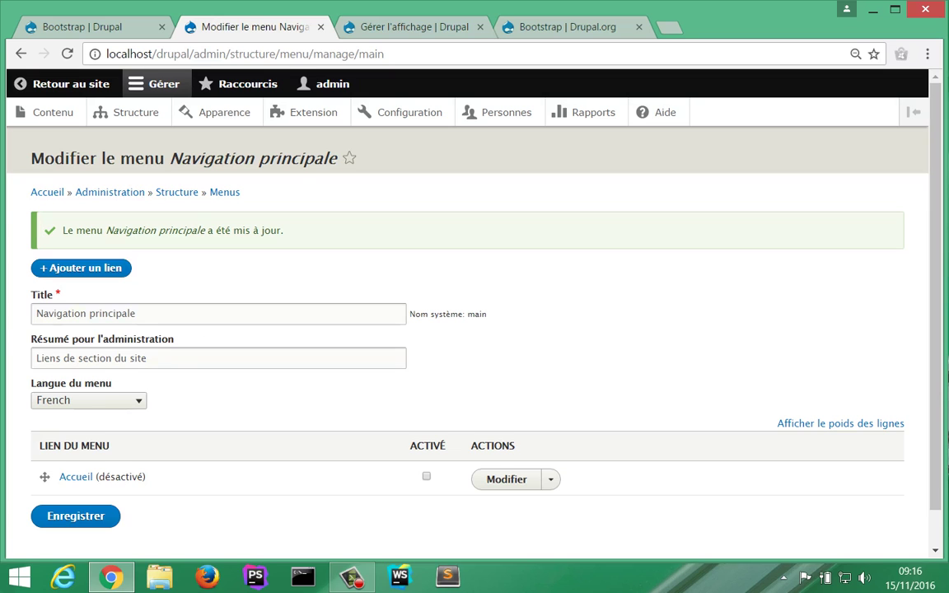
Step: Change the drupal.org project address from Bootstrap to devel to load the Devel project page
key(ctrl+Tab)
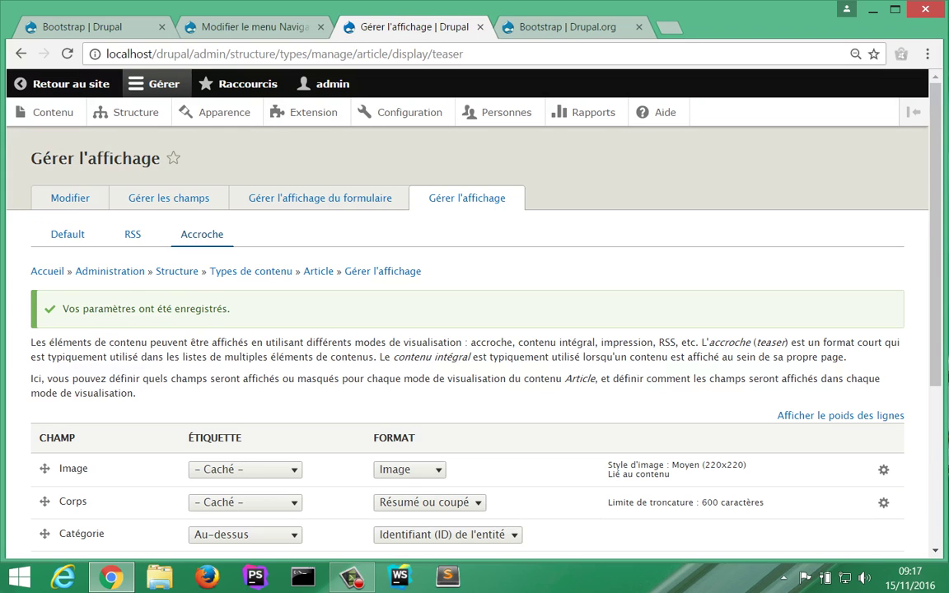
key(ctrl+Tab)
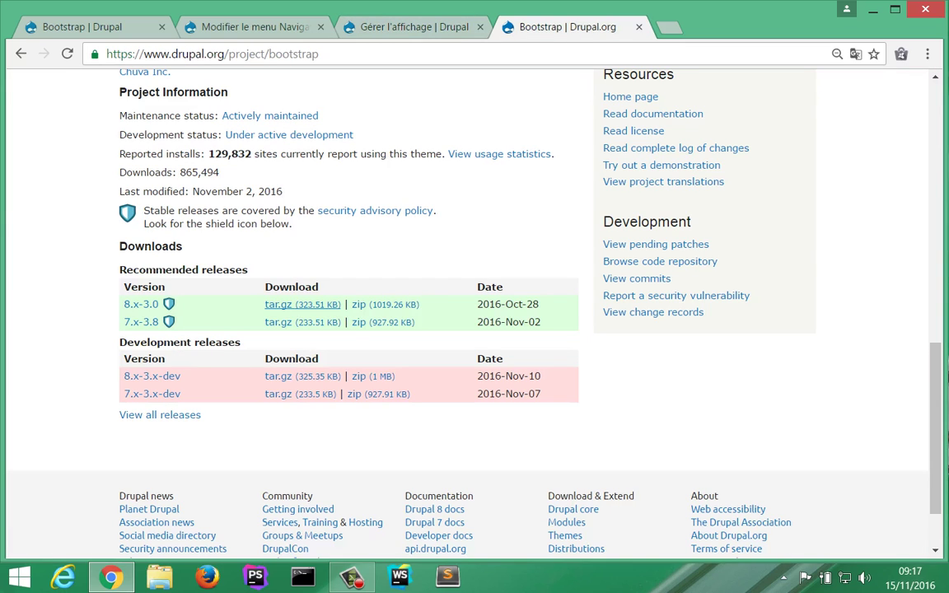
drag(266, 53, 320, 54)
text(devel)
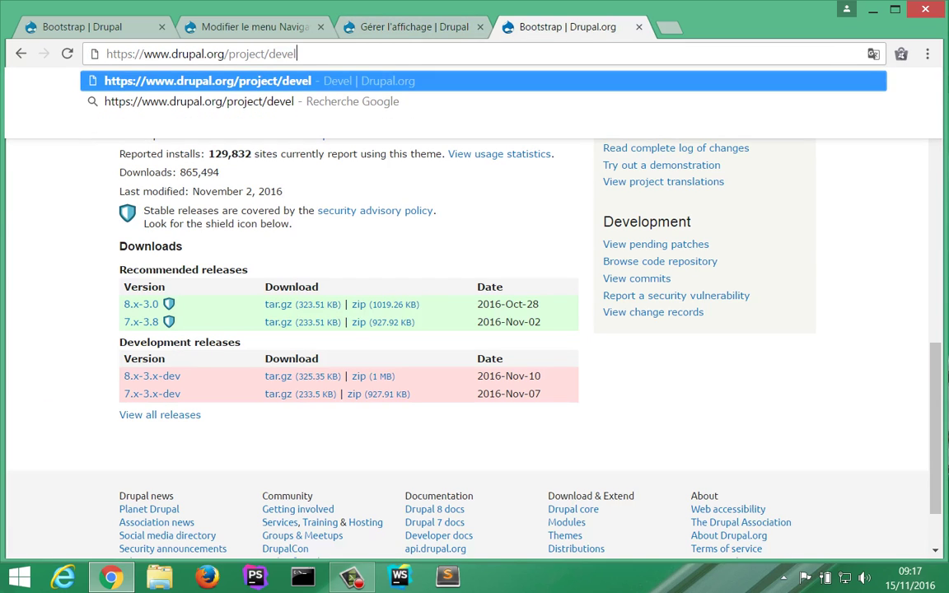
key(Return)
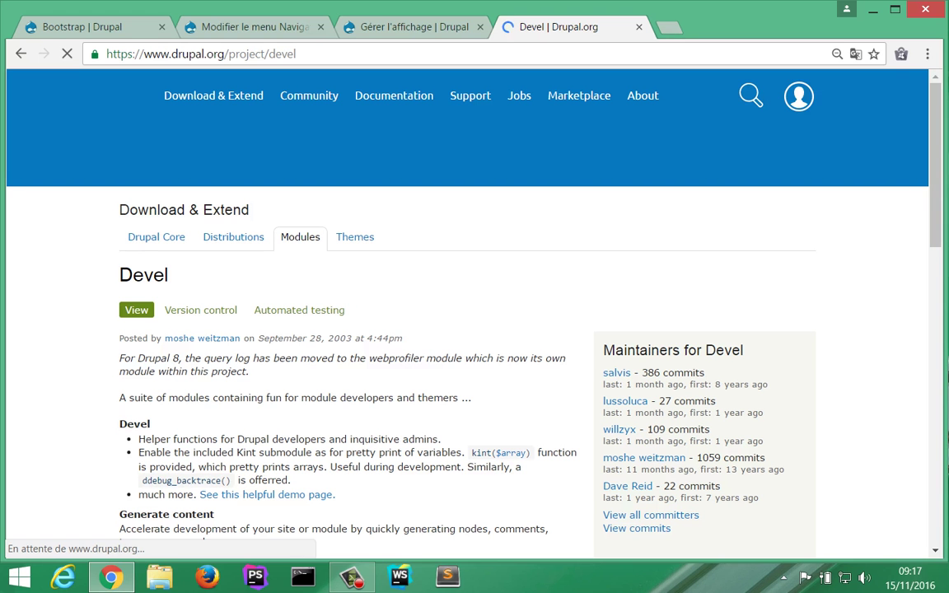
Step: Copy the link address of the Devel 8.x-1.0-alpha1 tar.gz download
scroll(475, 313, down, 5)
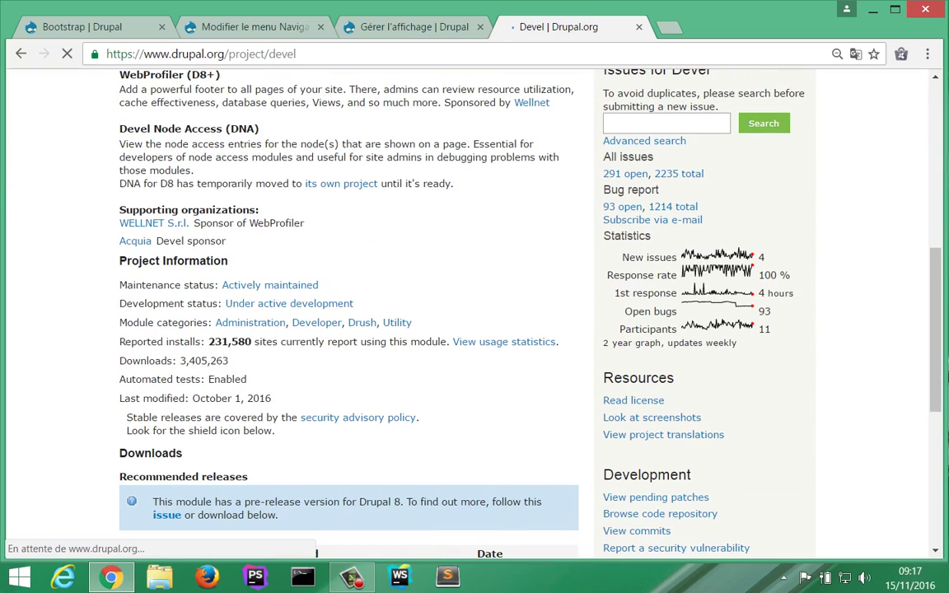
scroll(278, 324, down, 3)
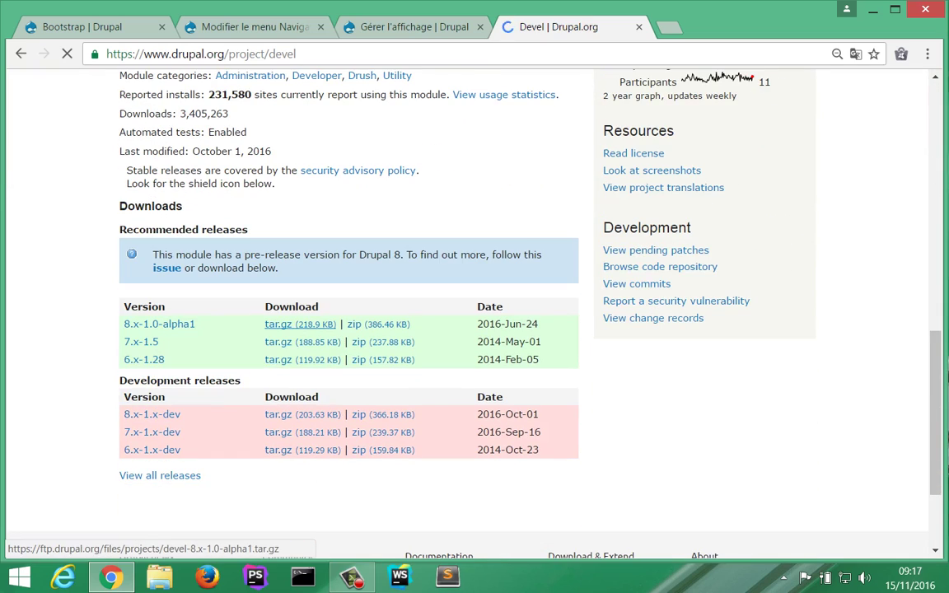
right_click(290, 325)
key(Down)
key(Down)
key(Down)
key(Down)
key(Down)
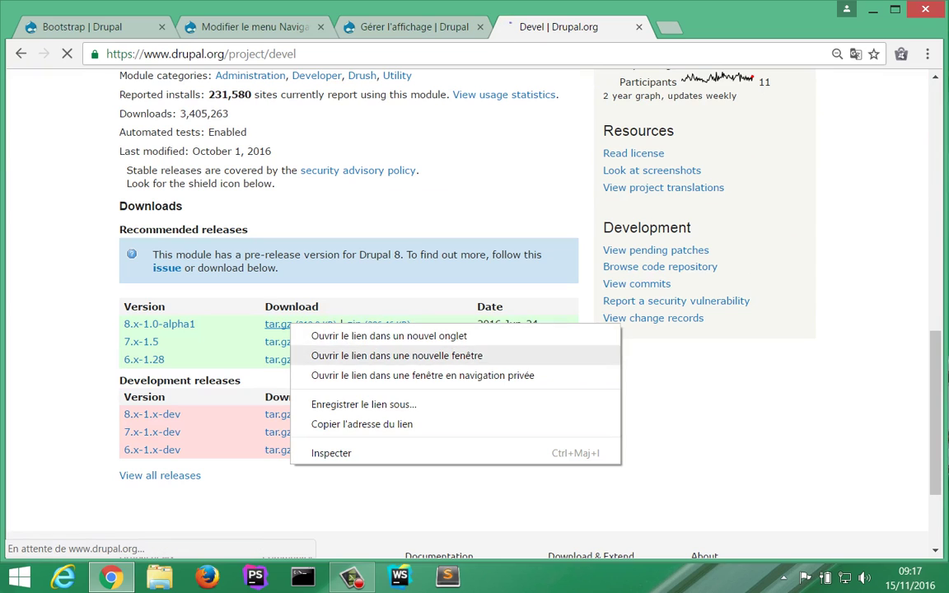
key(Return)
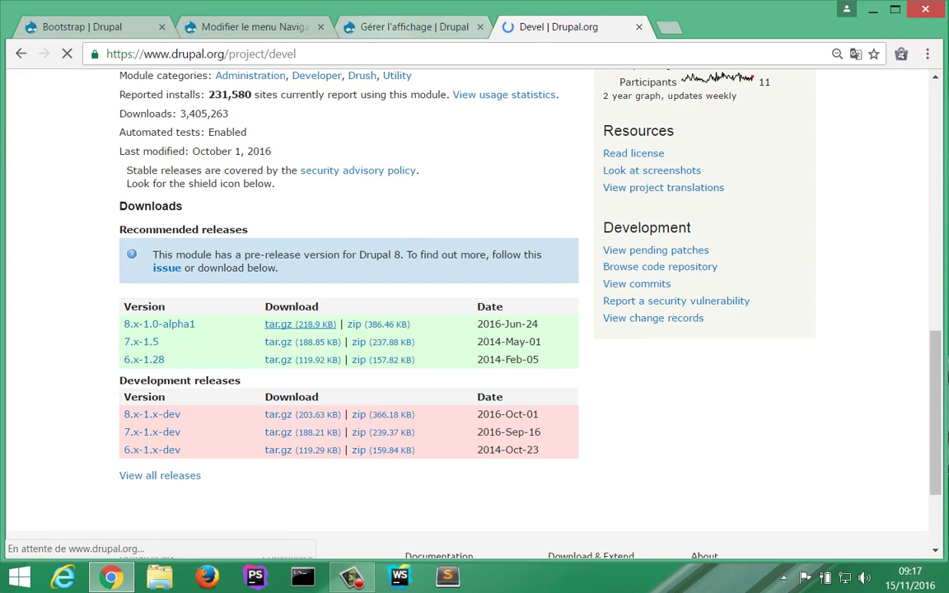
click(247, 27)
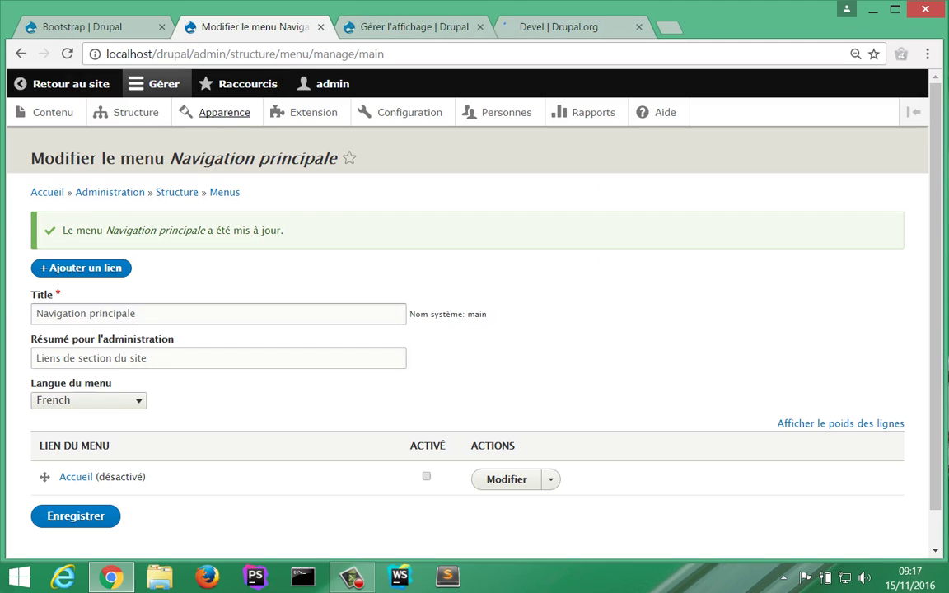
Step: Install Devel by pasting its 8.x-1.0-alpha1 tar.gz URL into Installer depuis une URL
click(313, 113)
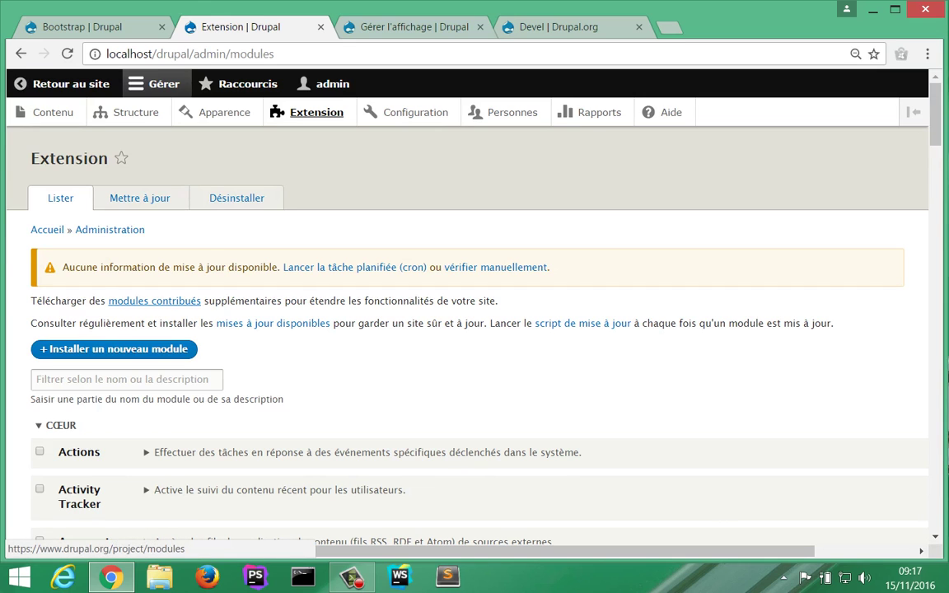
click(114, 349)
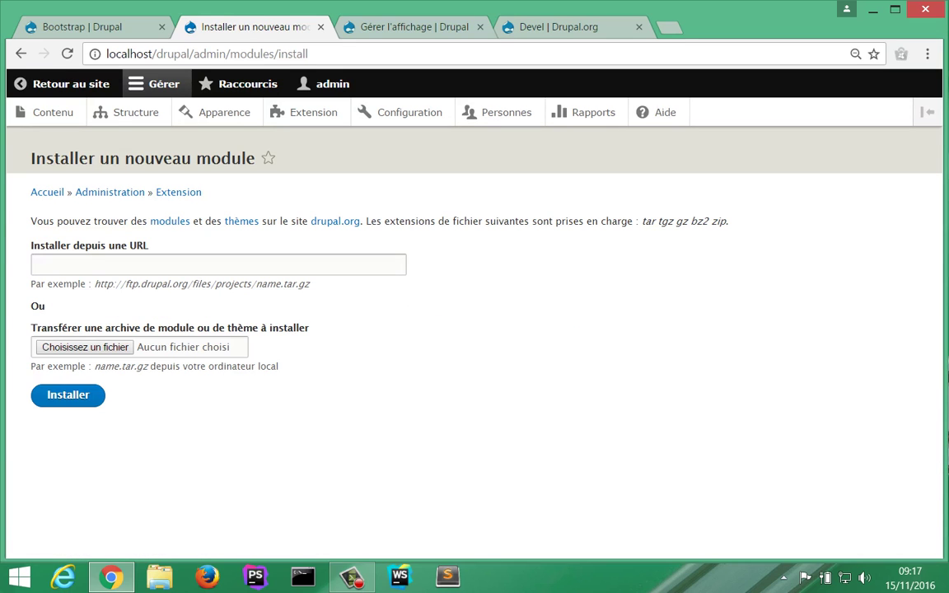
click(156, 264)
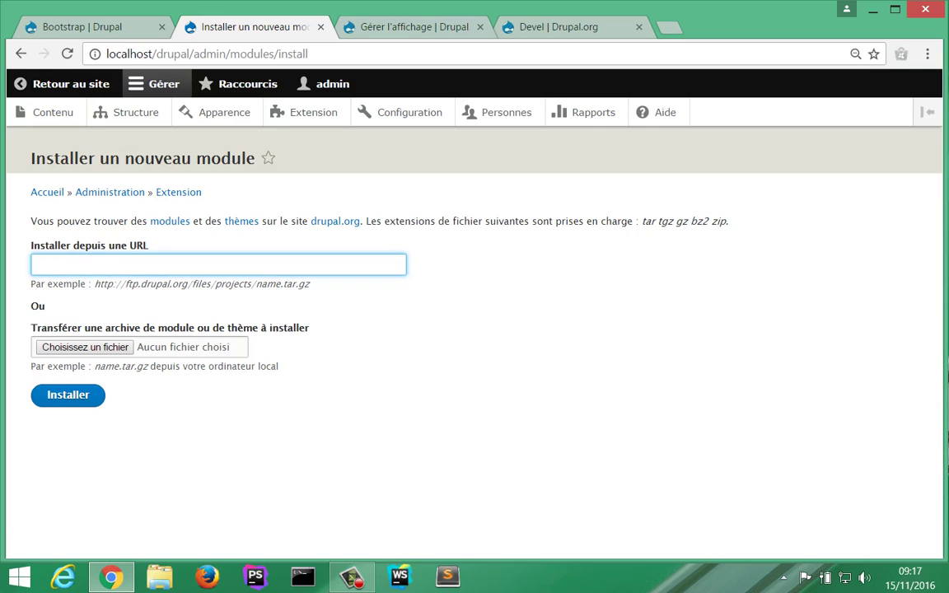
text(https://ftp.drupal.org/files/projects/devel-8.x-1.0-alpha1.tar.gz)
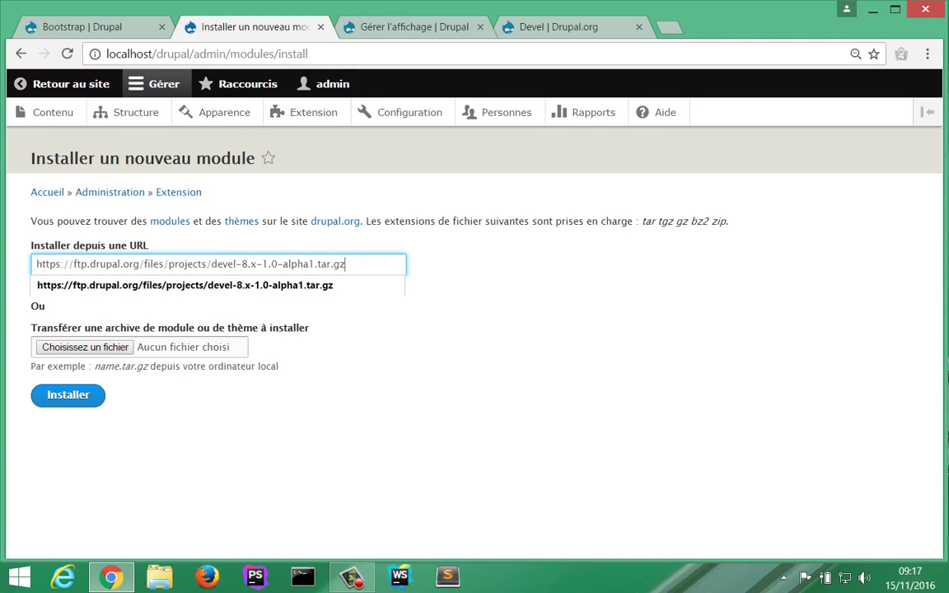
key(Return)
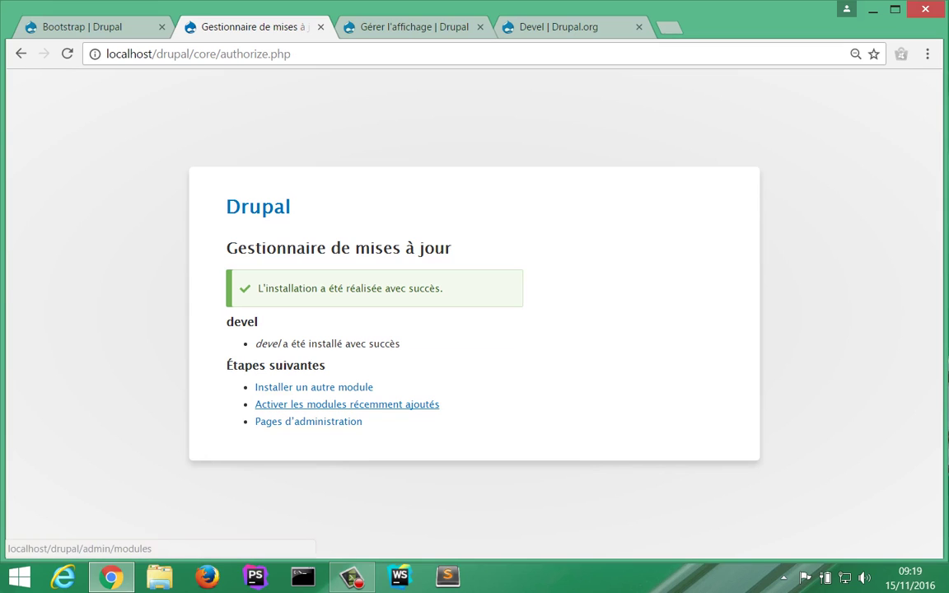
click(347, 404)
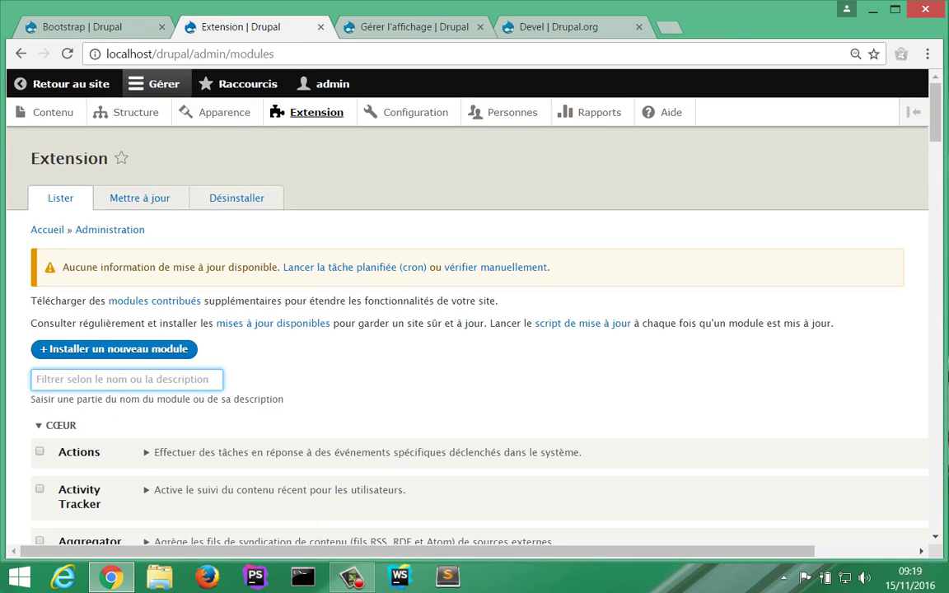
Step: Filter modules by 'dev', tick Devel and Devel generate, and submit them for installation
text(dev)
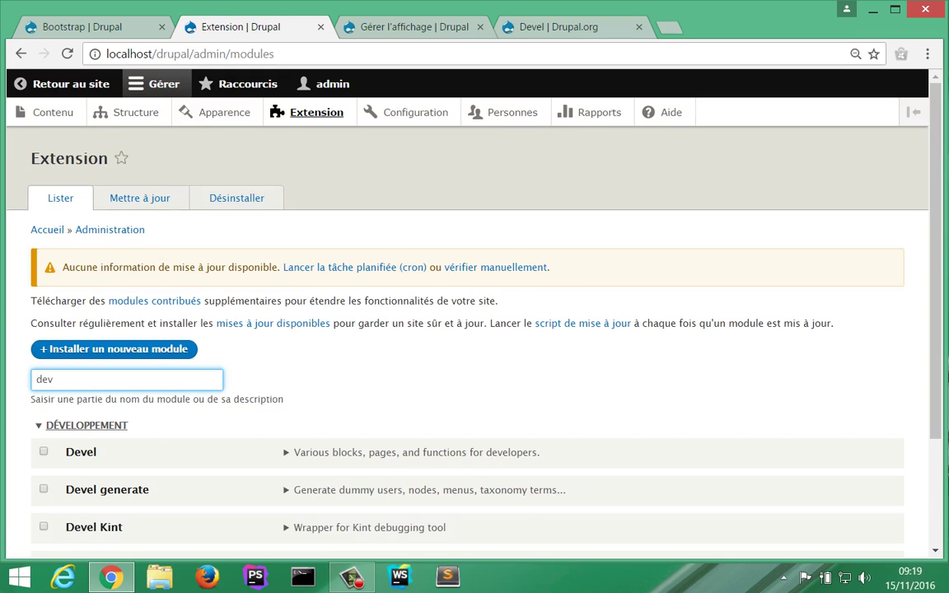
scroll(467, 420, down, 1)
scroll(474, 330, down, 2)
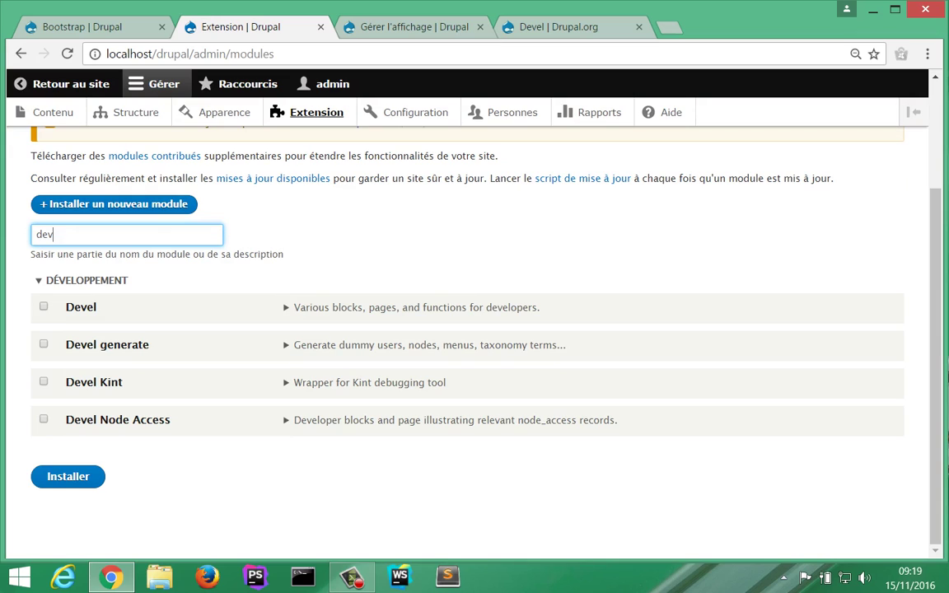
click(44, 306)
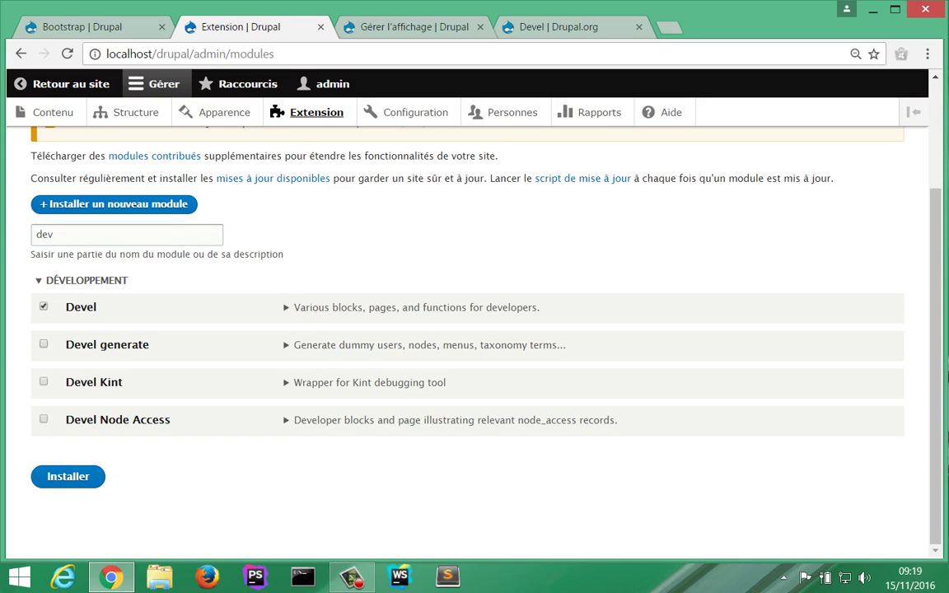
click(44, 344)
click(68, 477)
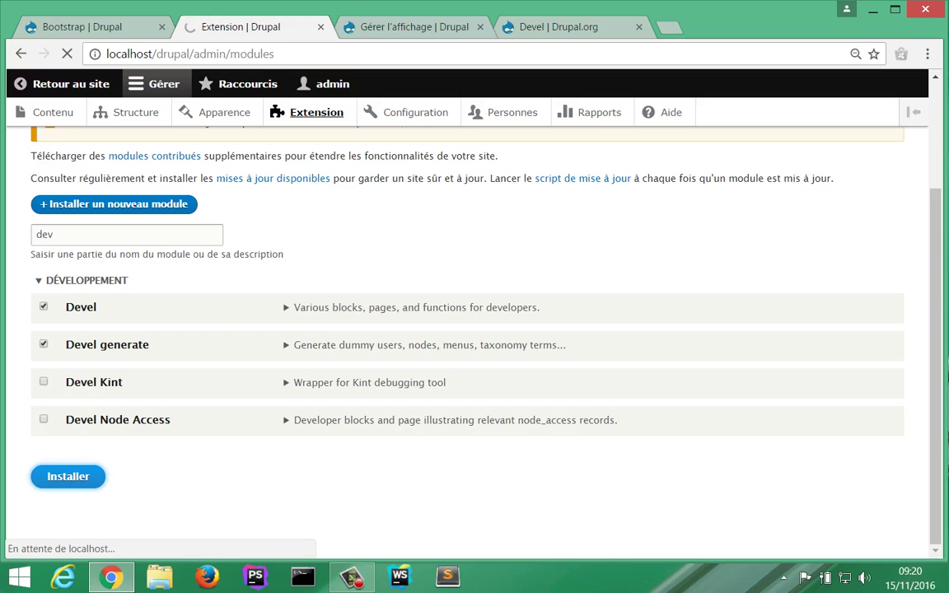
key(ctrl+Tab)
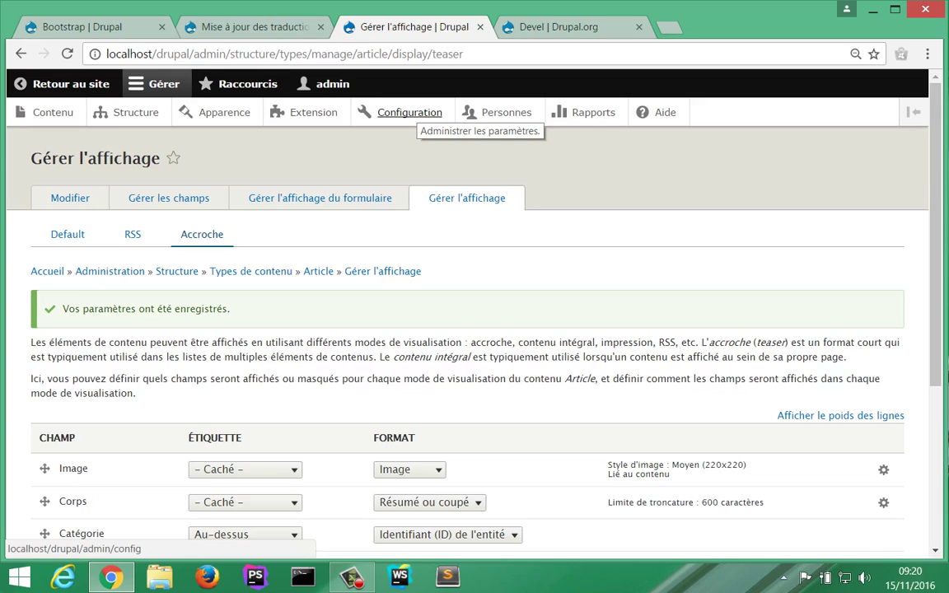
Step: Review the administration status report from Configuration, then return to the Configuration page
click(410, 113)
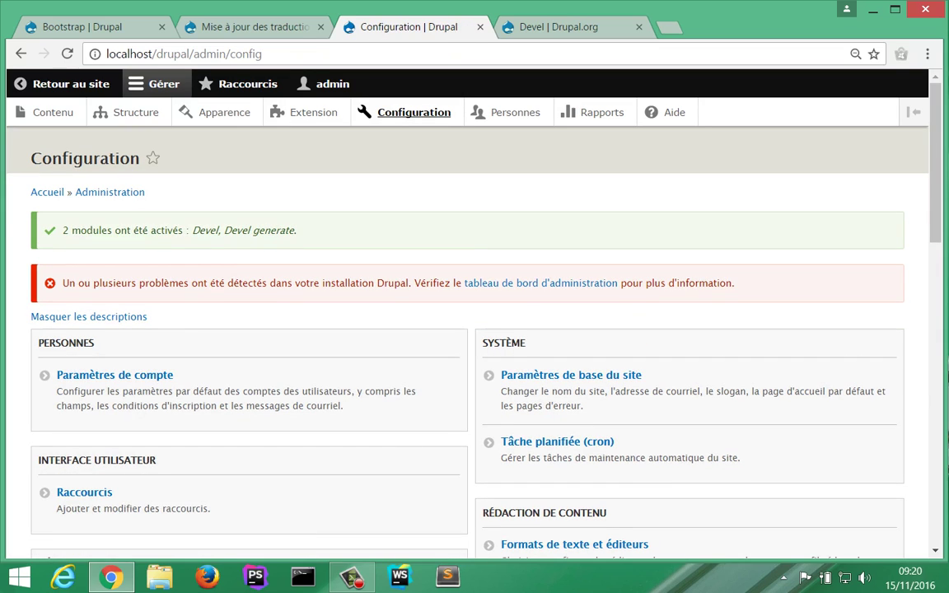
scroll(93, 276, down, 6)
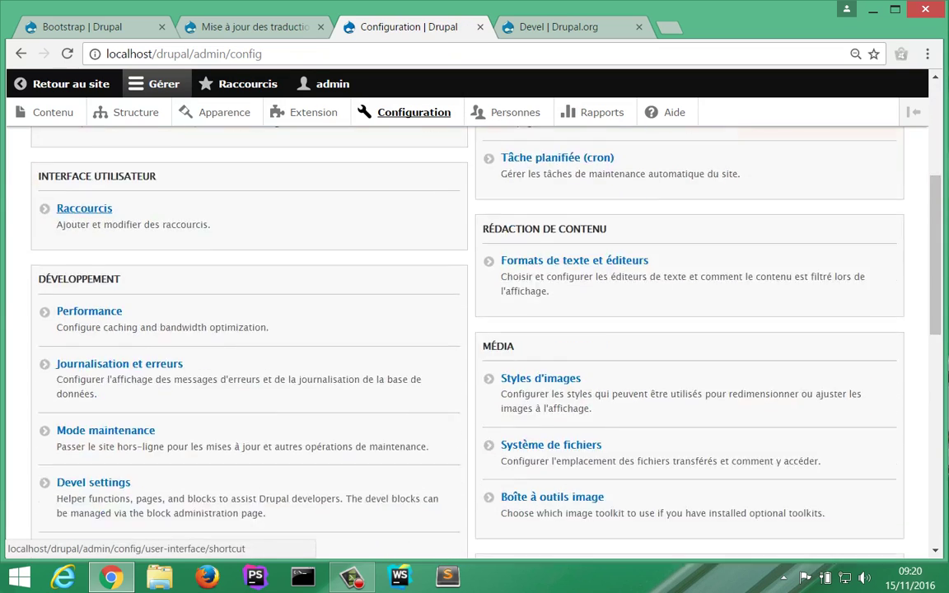
scroll(93, 276, up, 6)
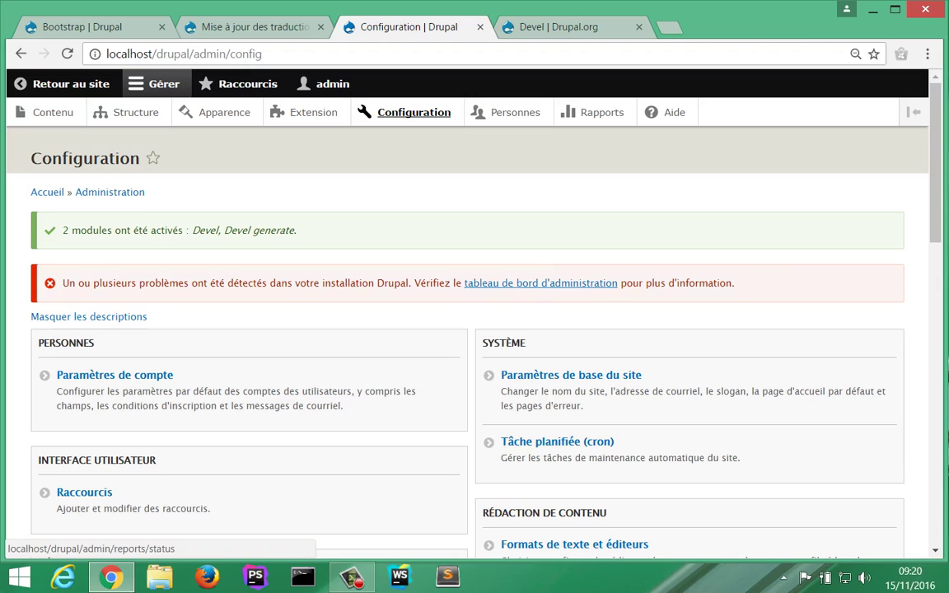
click(541, 283)
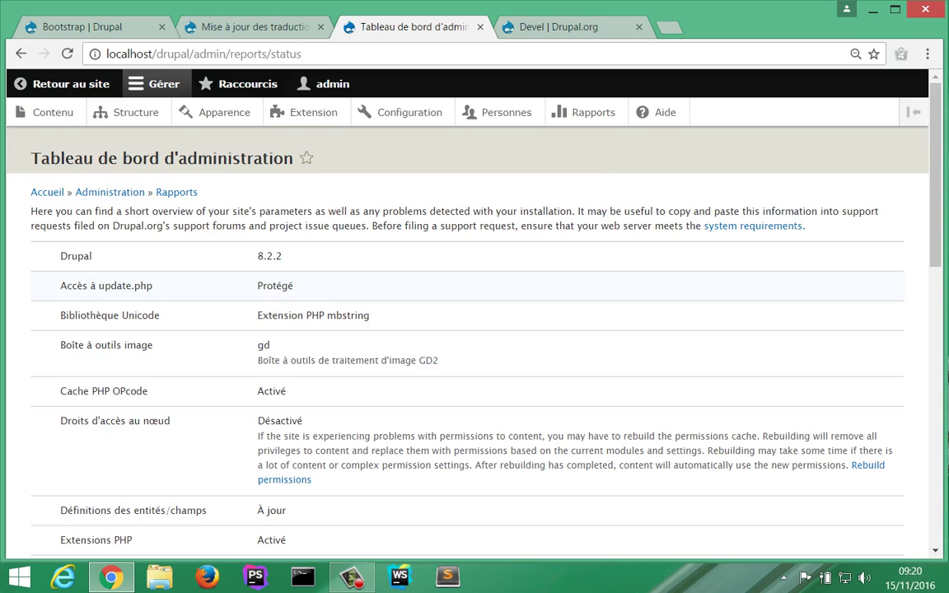
scroll(467, 330, down, 4)
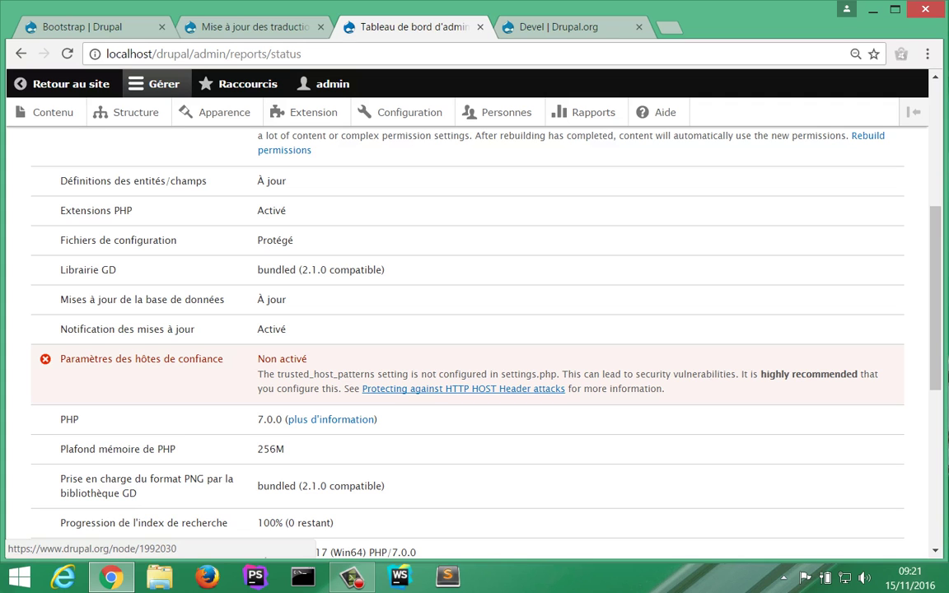
scroll(463, 388, up, 4)
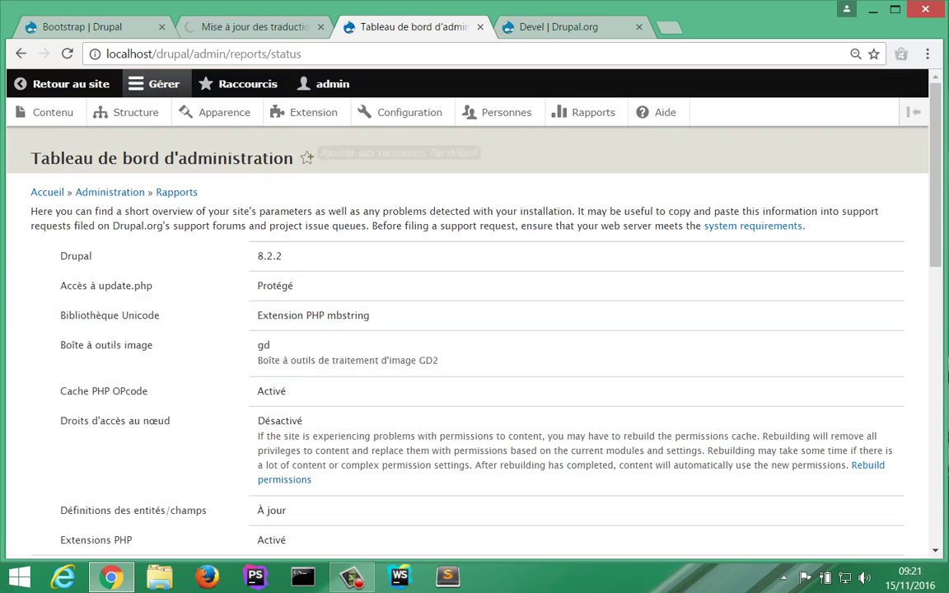
click(410, 112)
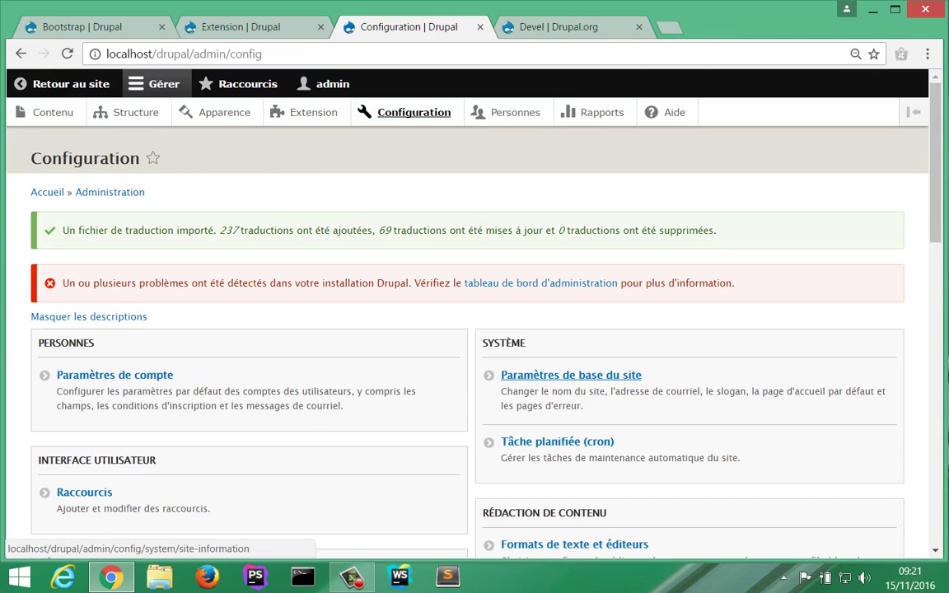
Step: Generate dummy taxonomy terms with a maximum name length of 8 characters
scroll(568, 375, down, 6)
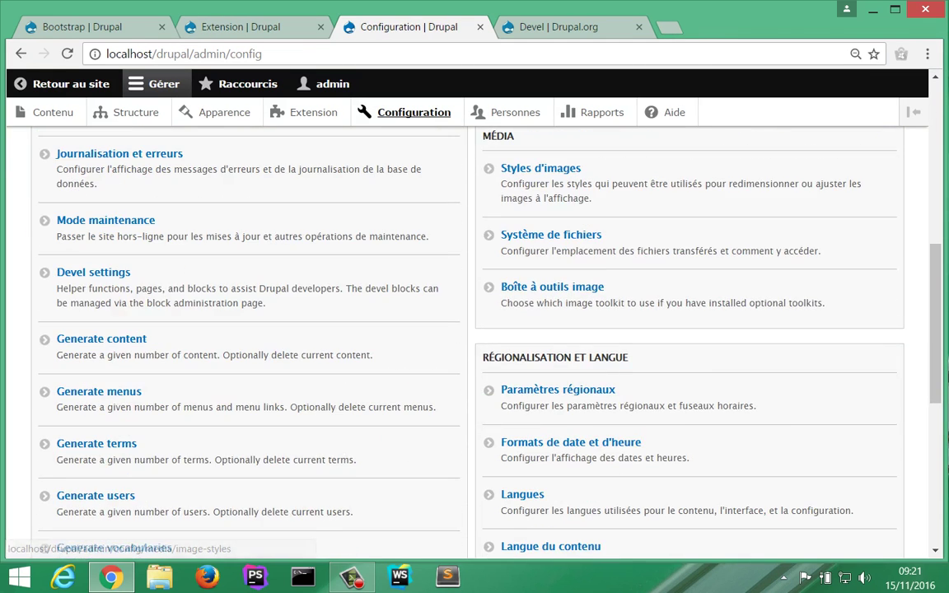
scroll(94, 346, up, 1)
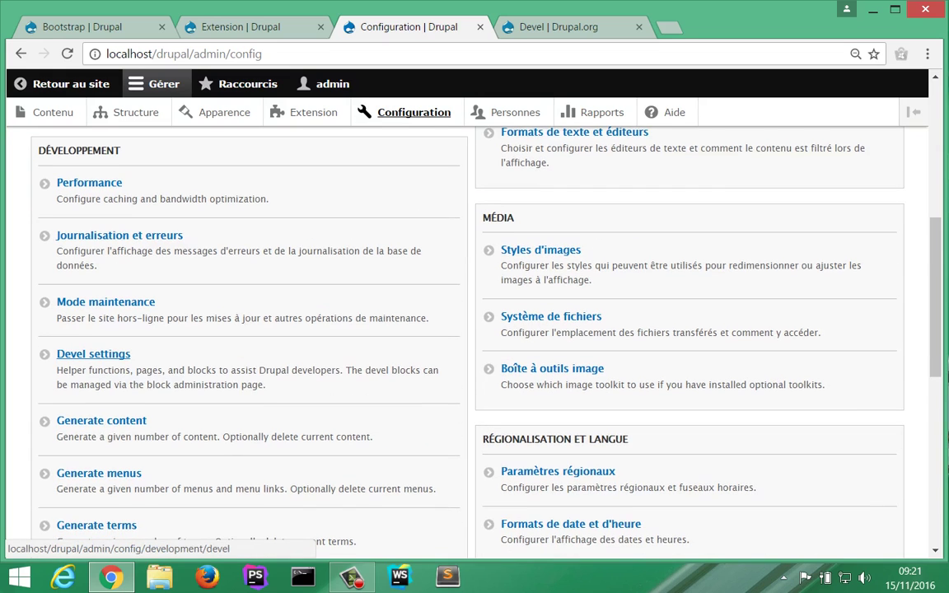
scroll(93, 354, down, 3)
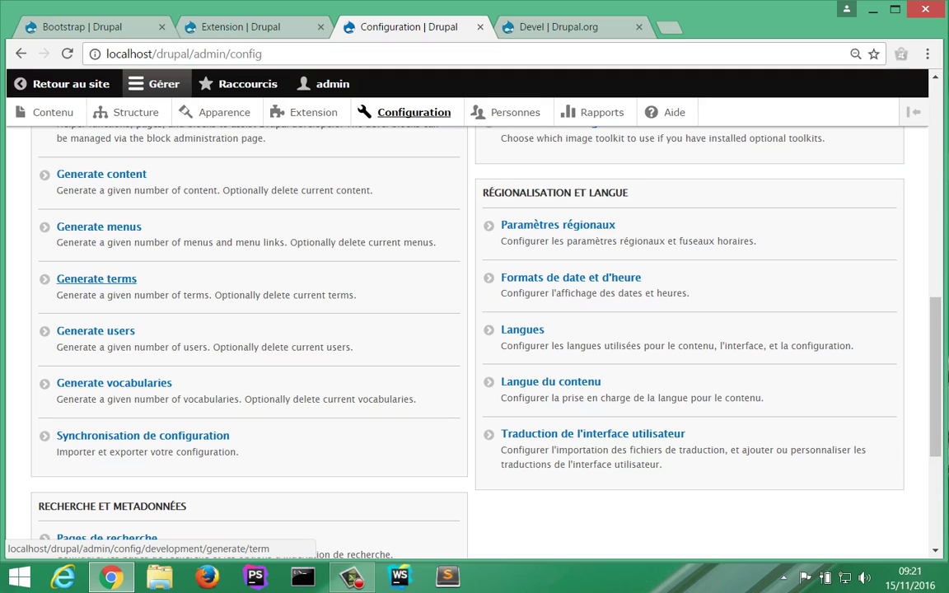
click(97, 279)
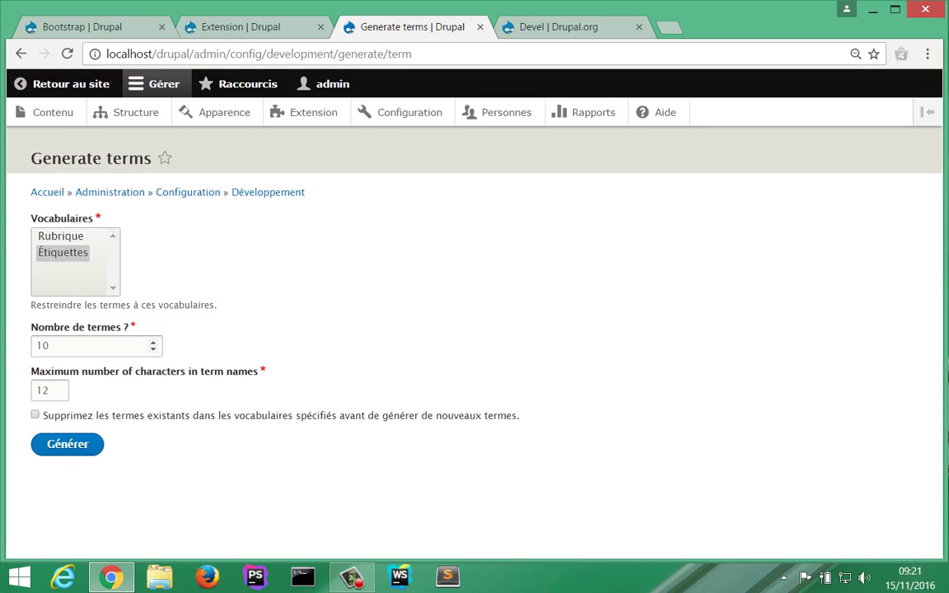
double_click(43, 391)
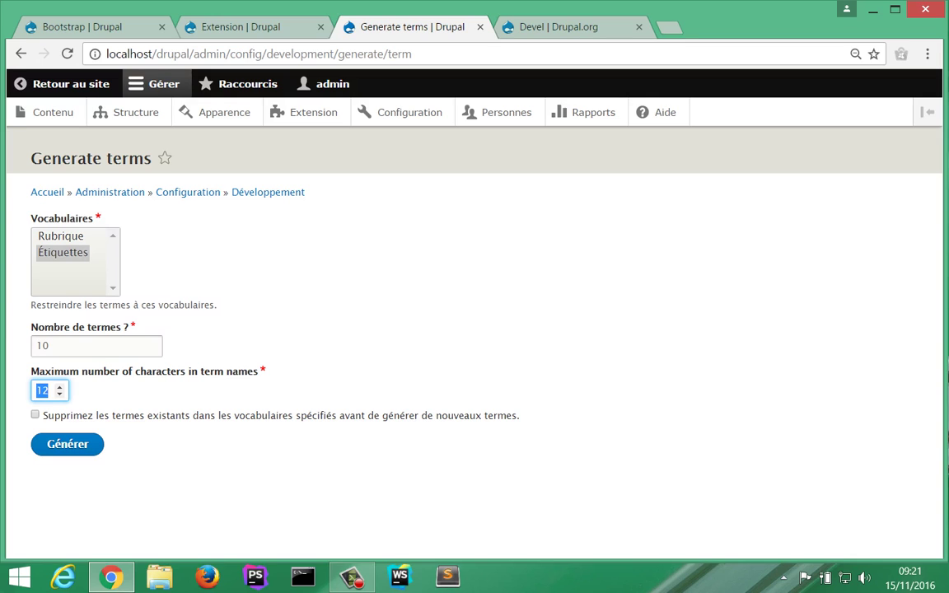
text(8)
key(Return)
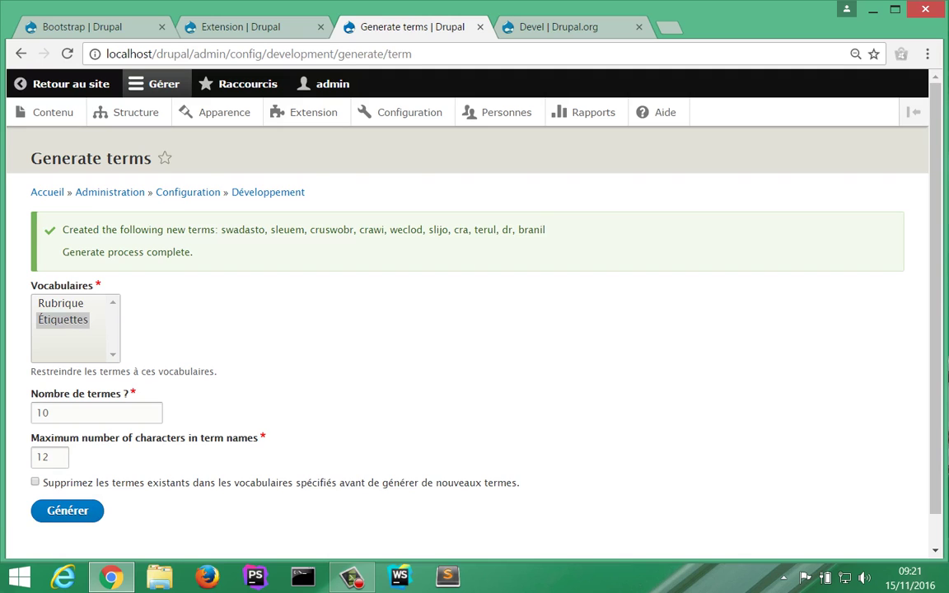
Step: Check the list of created terms and return to the Développement admin page
drag(220, 230, 545, 230)
click(544, 232)
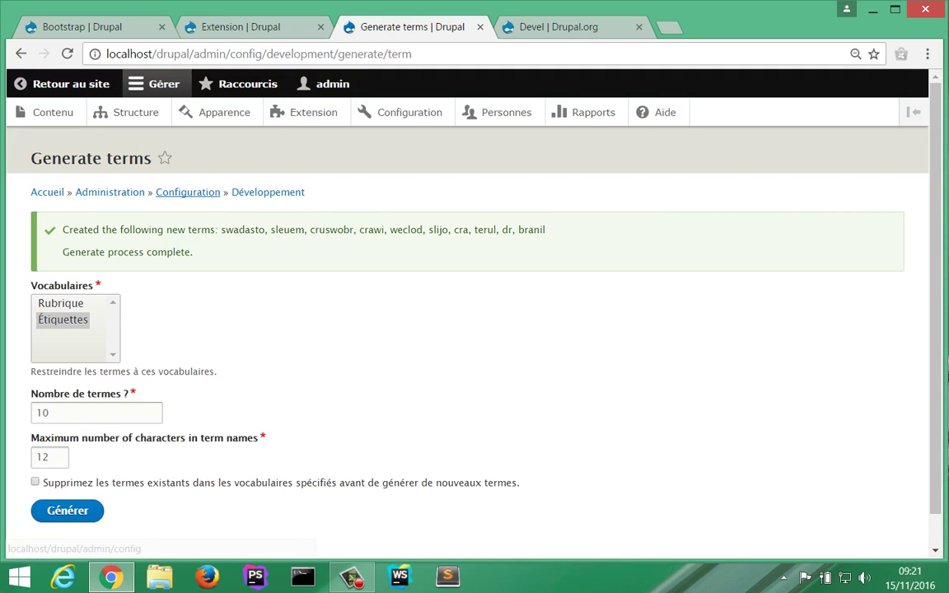
click(262, 192)
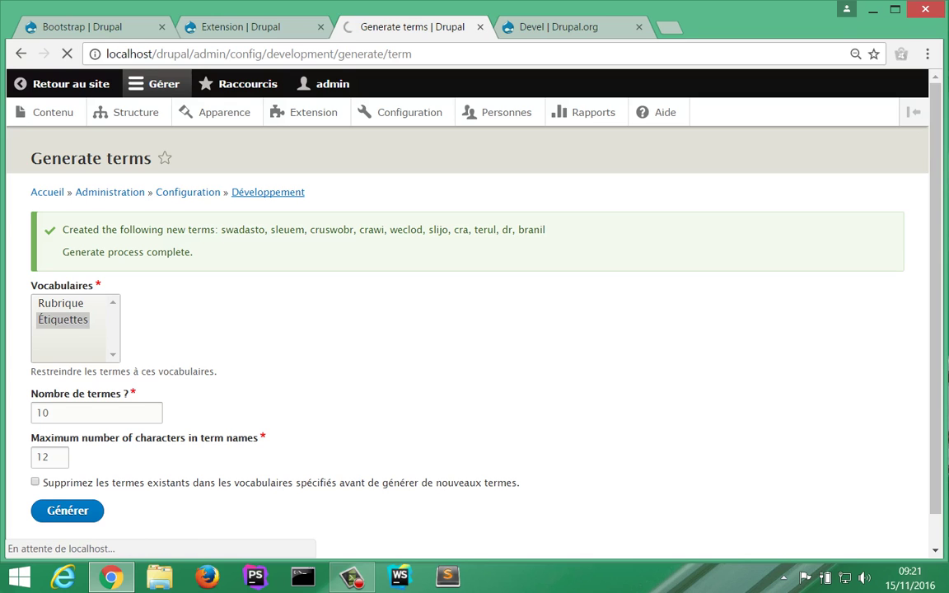
scroll(85, 379, down, 1)
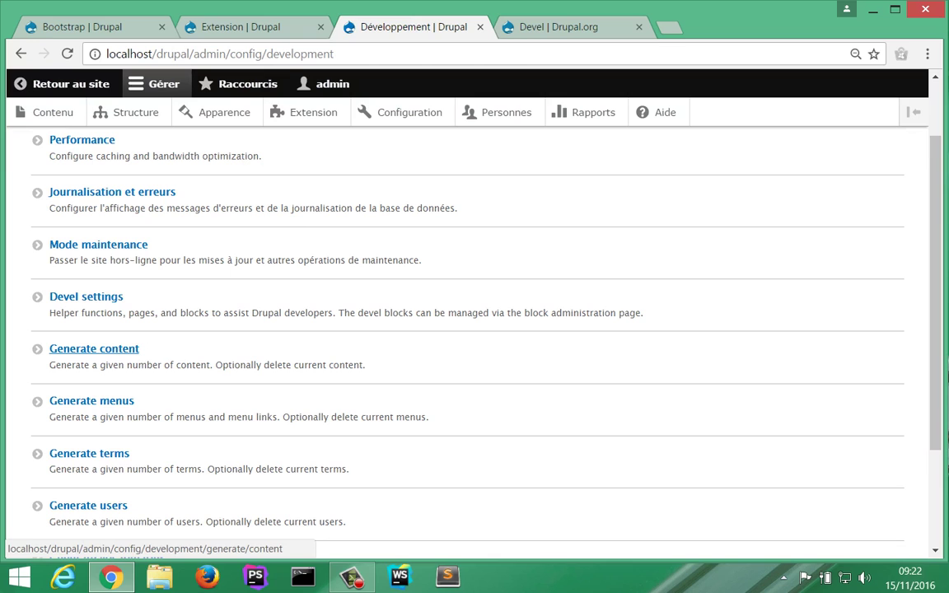
Step: Generate 50 Article nodes dated from '1 année il y a' with at most 2 title words
click(94, 348)
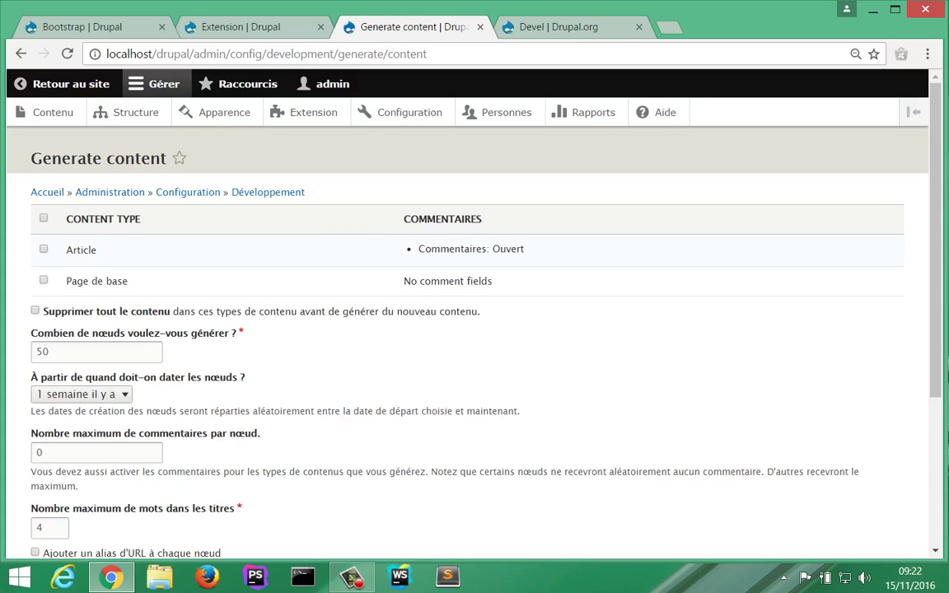
click(44, 248)
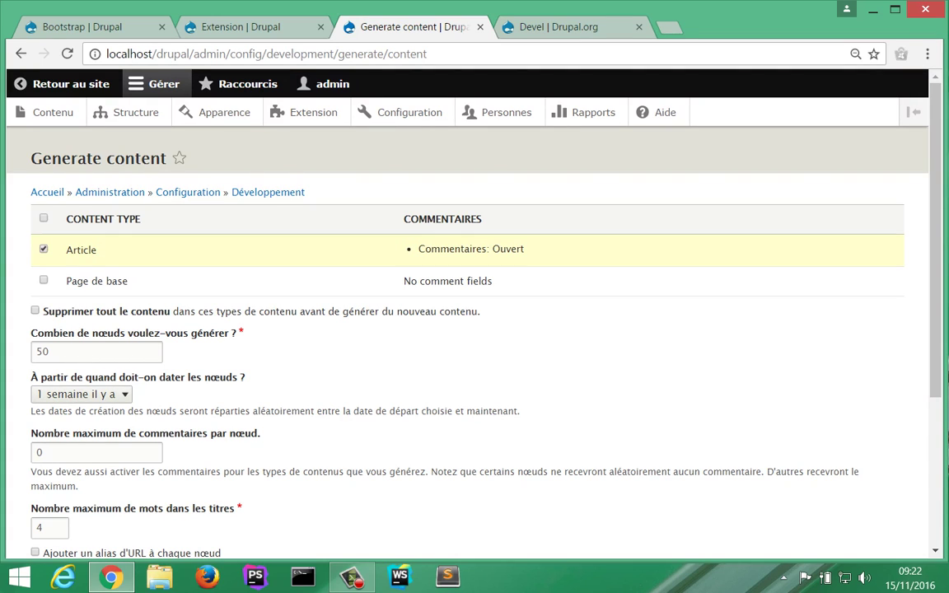
scroll(50, 363, down, 2)
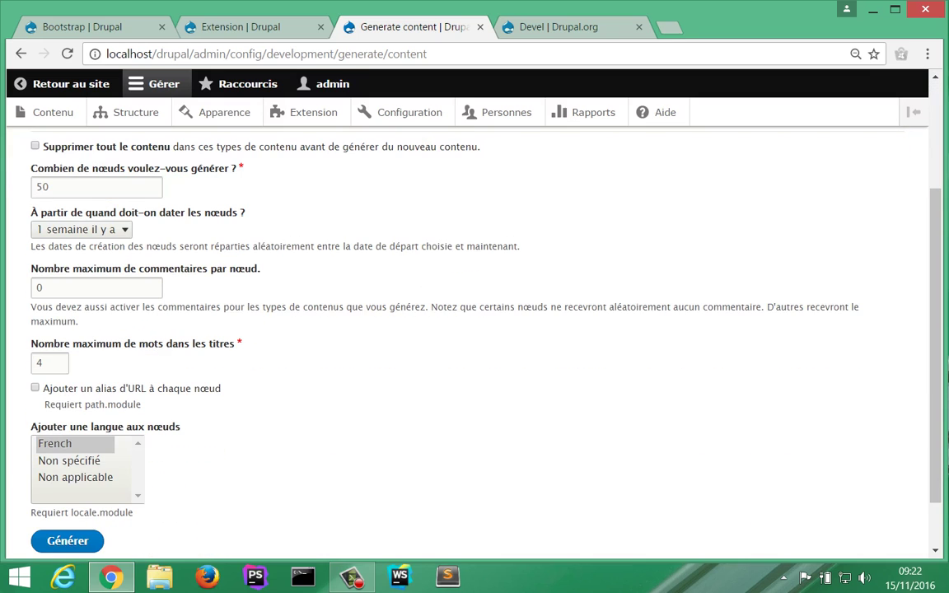
click(79, 229)
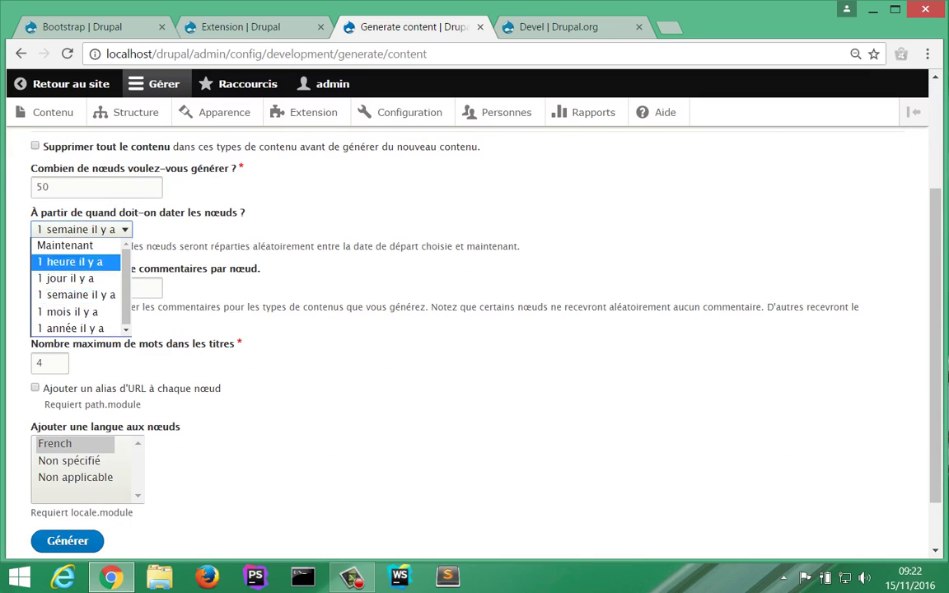
click(70, 328)
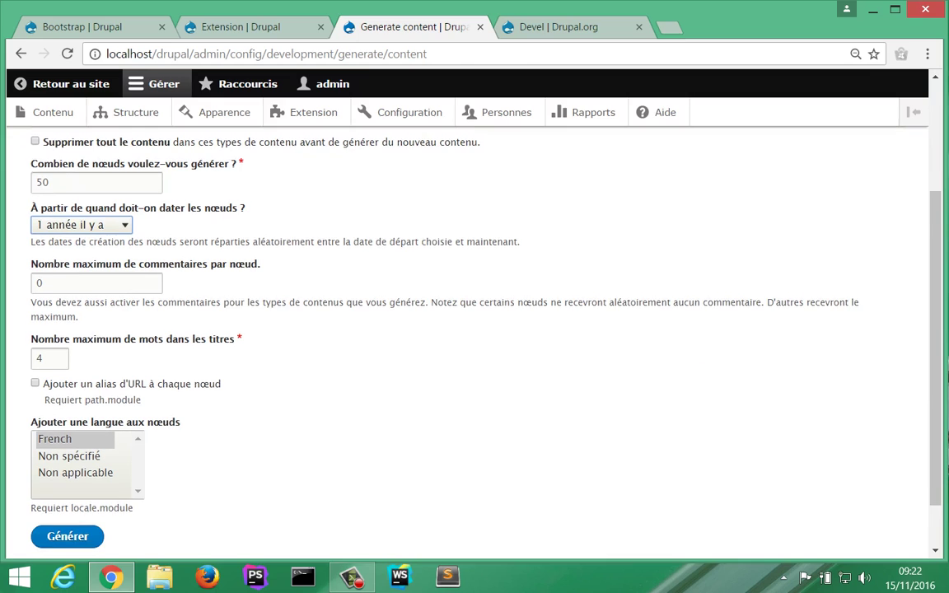
scroll(470, 330, down, 1)
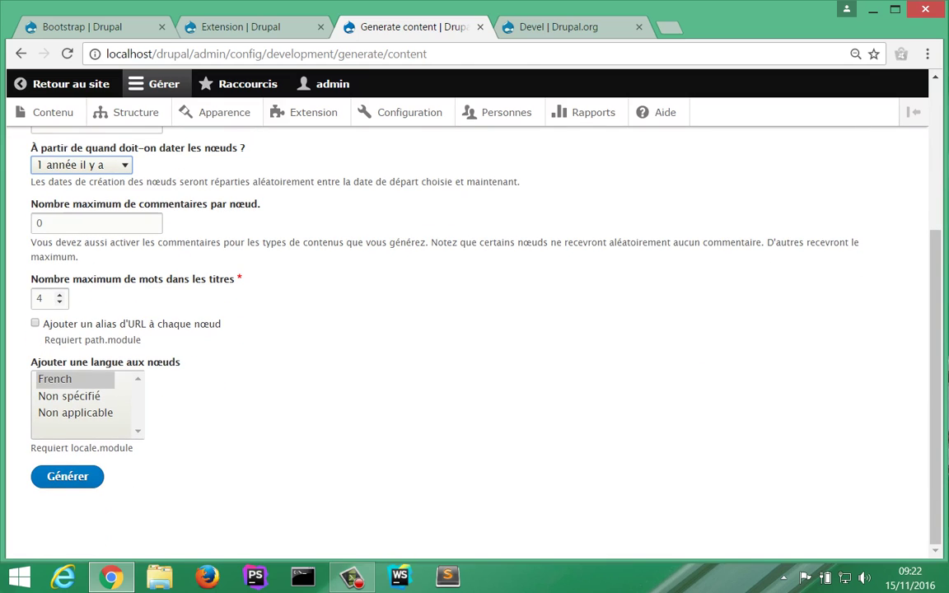
key(Tab)
key(Tab)
text(2)
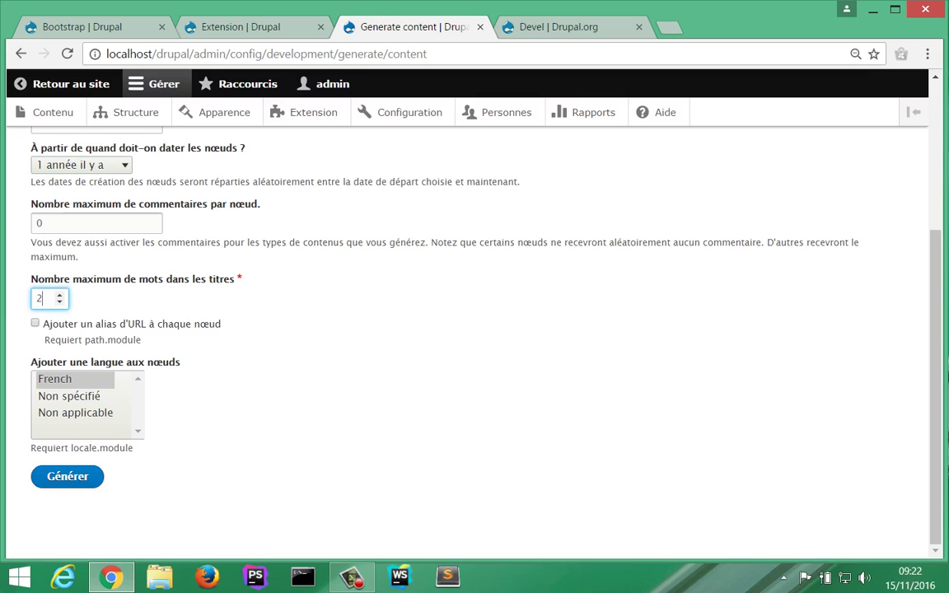
key(Return)
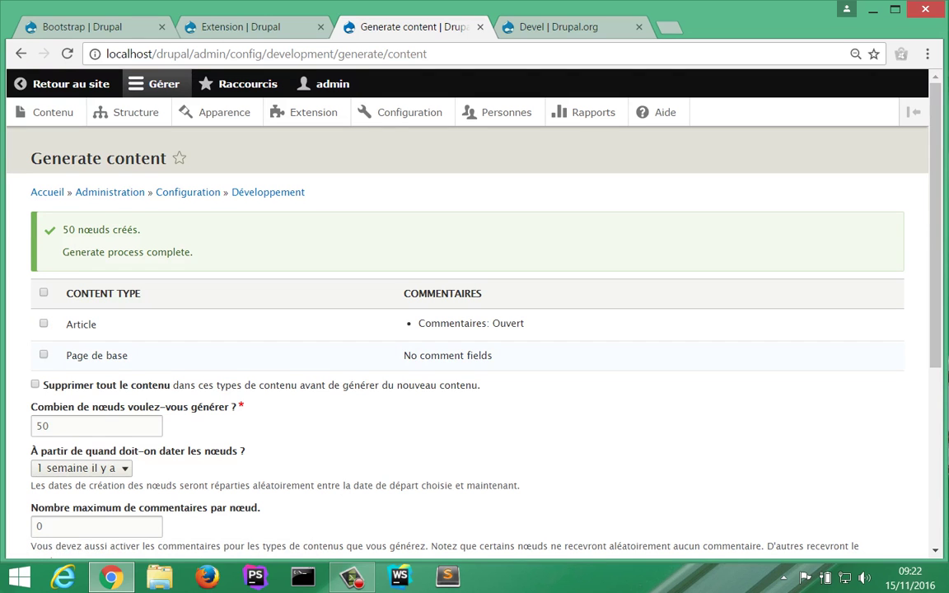
Step: Review the generation result, then return to the Extension modules page
scroll(475, 329, down, 4)
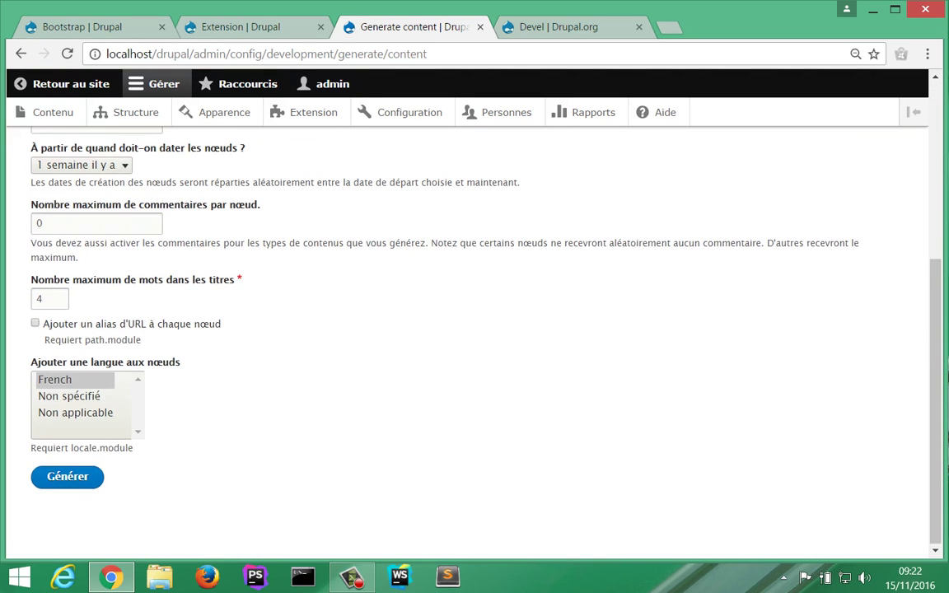
scroll(475, 330, up, 4)
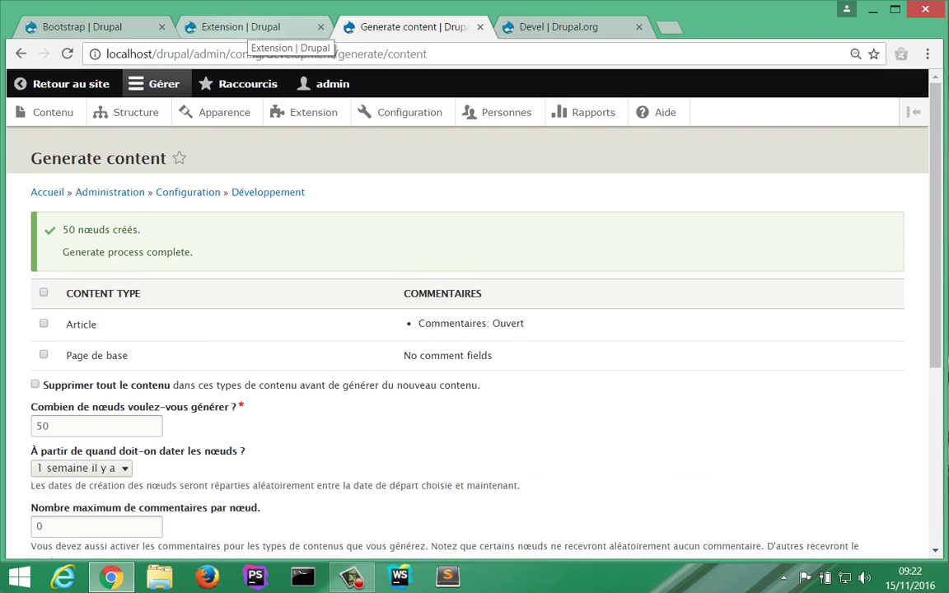
click(243, 27)
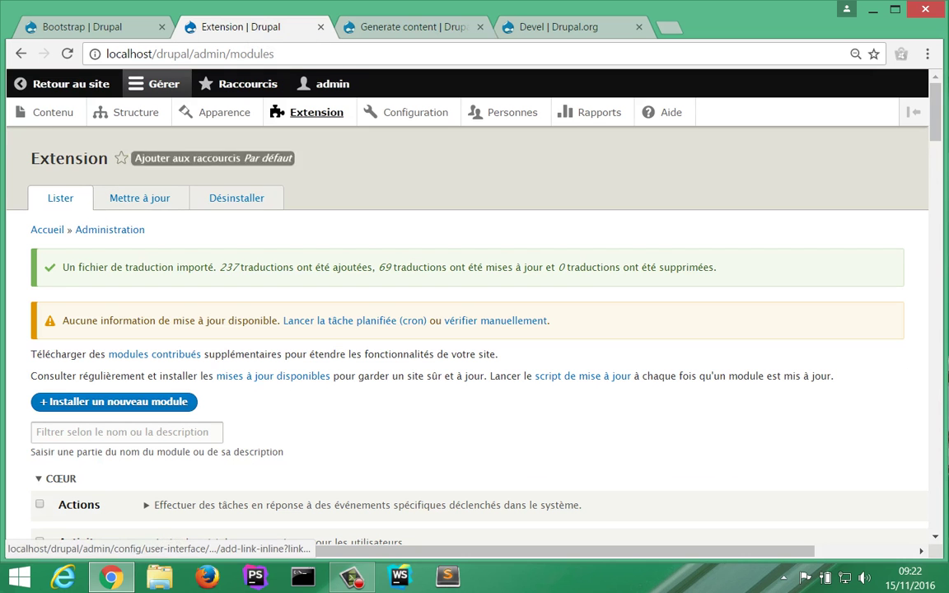
Step: Edit the Article content type from Structure > Types de contenu and view its Options de publication
click(132, 112)
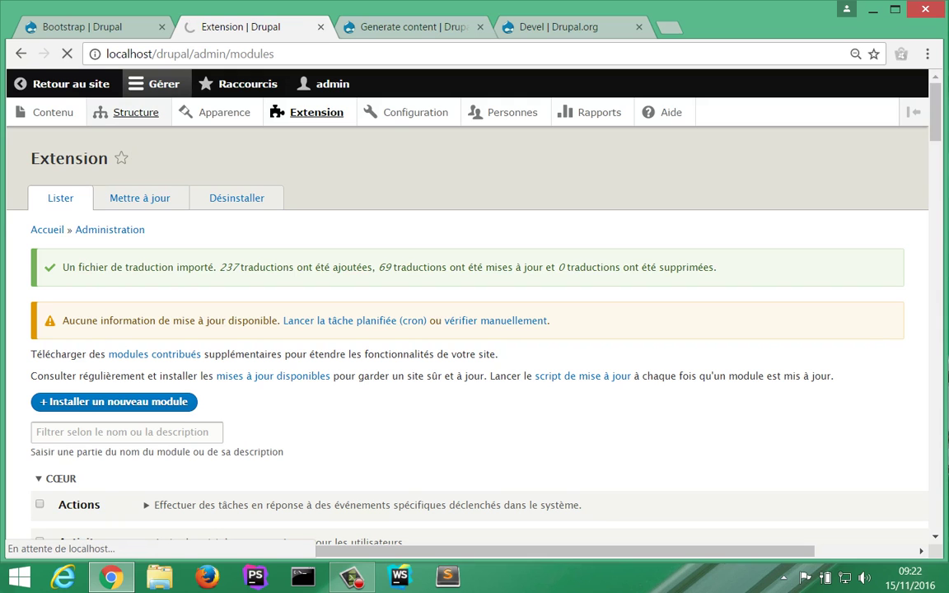
scroll(82, 362, down, 1)
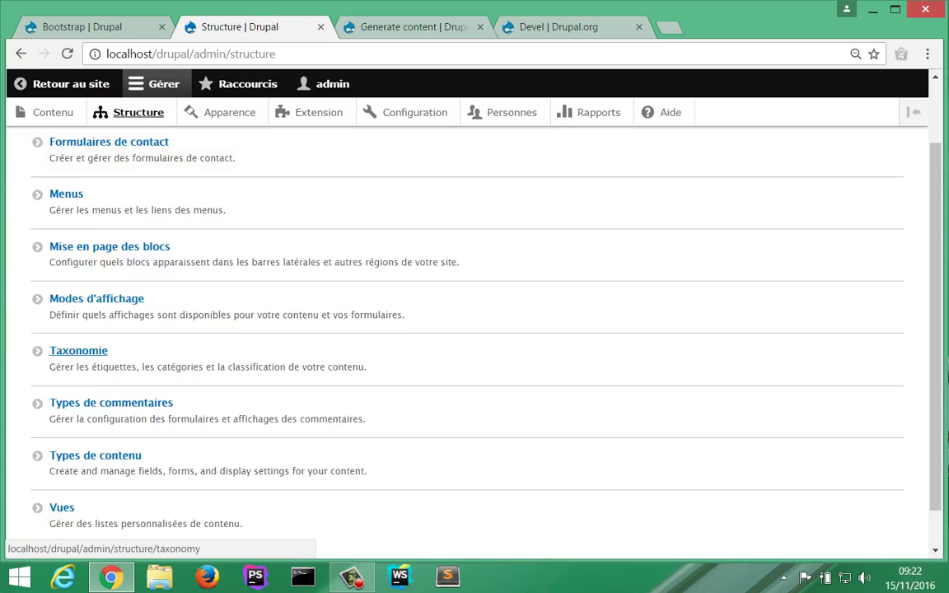
scroll(83, 388, down, 1)
click(95, 411)
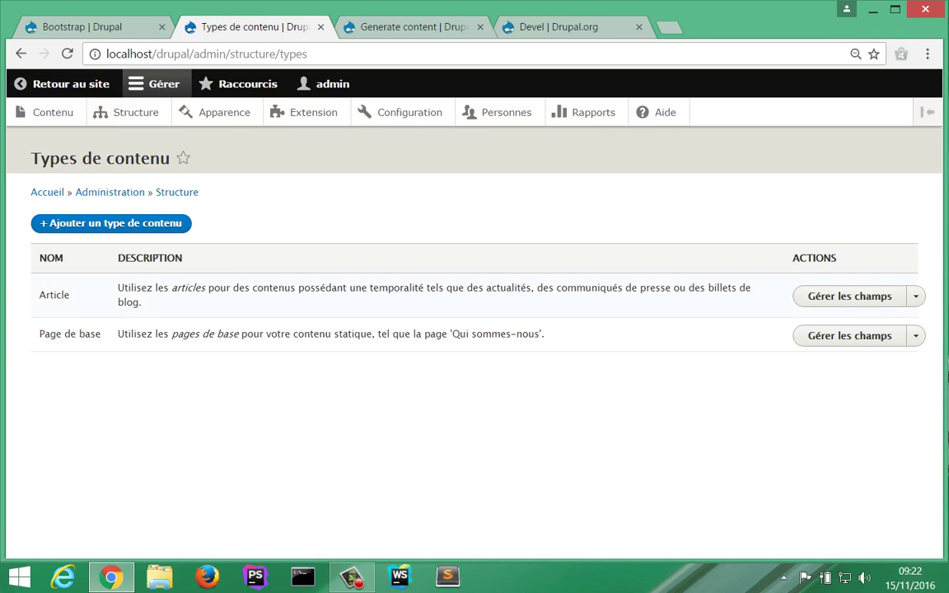
click(916, 296)
click(829, 359)
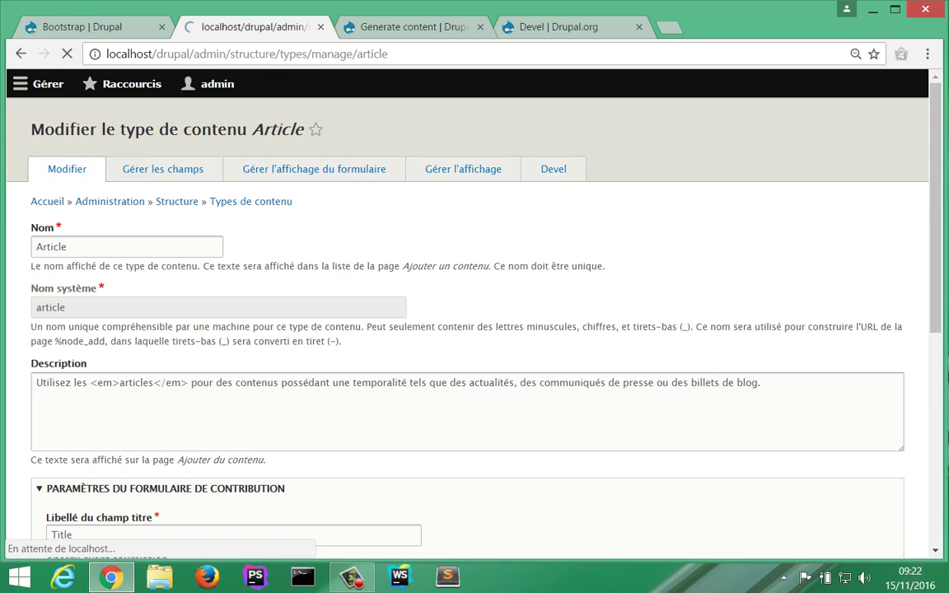
scroll(98, 251, down, 3)
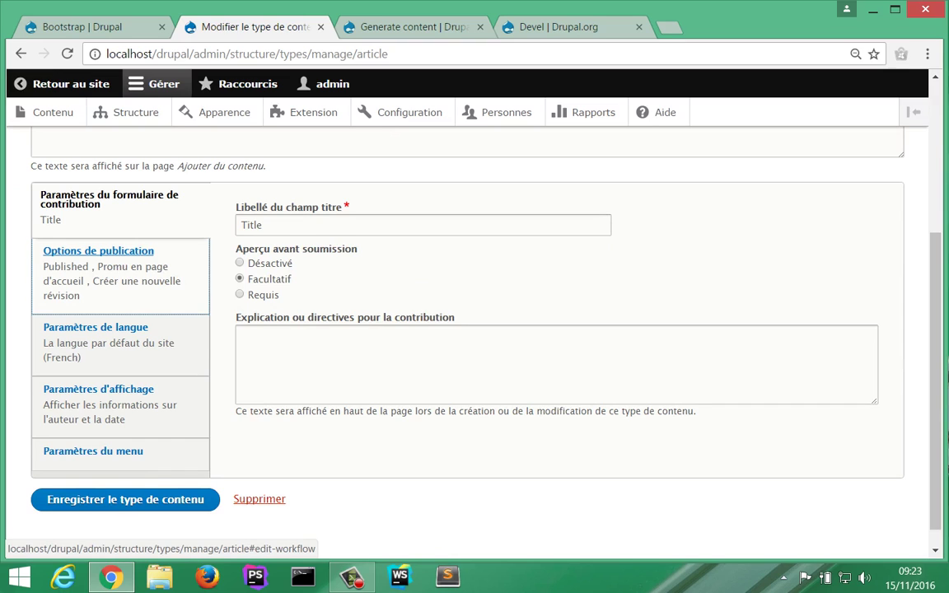
click(98, 251)
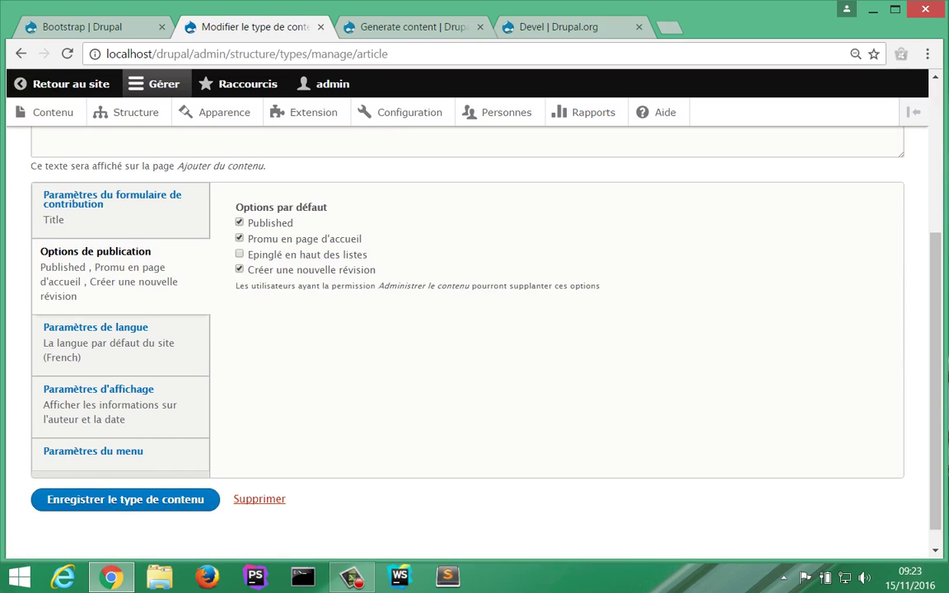
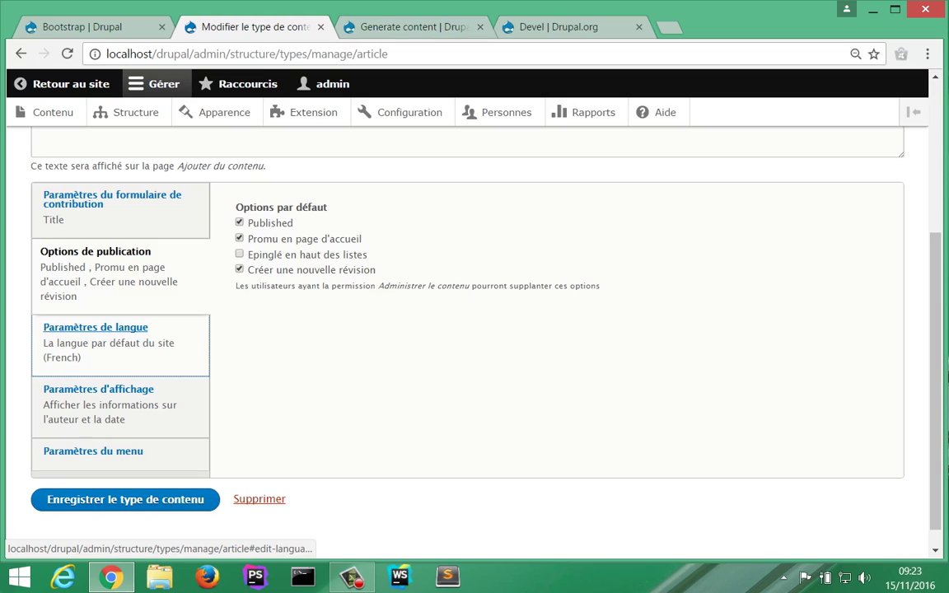
Step: Check Article's author/date display and menu settings, then return to the 50-node generation confirmation
click(99, 389)
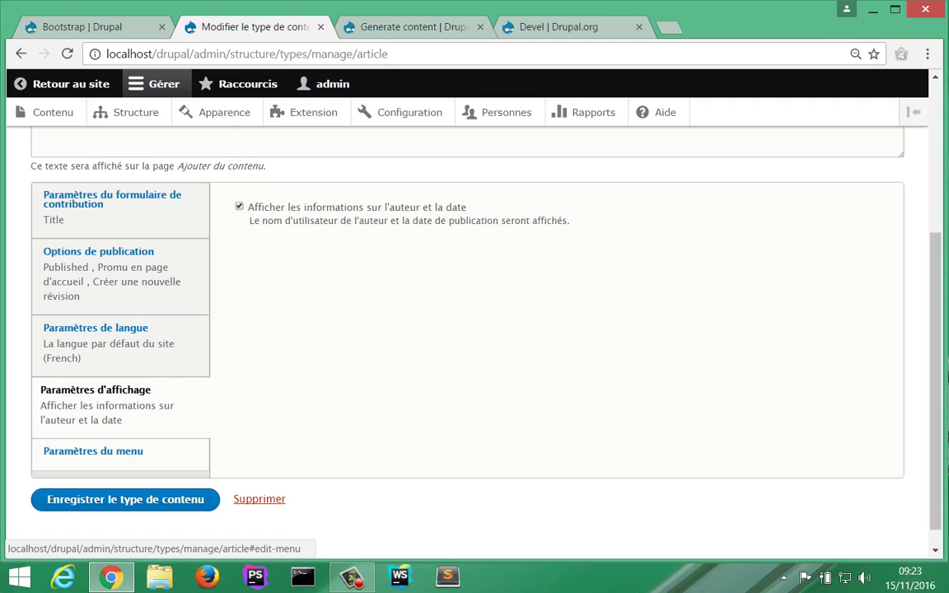
click(93, 451)
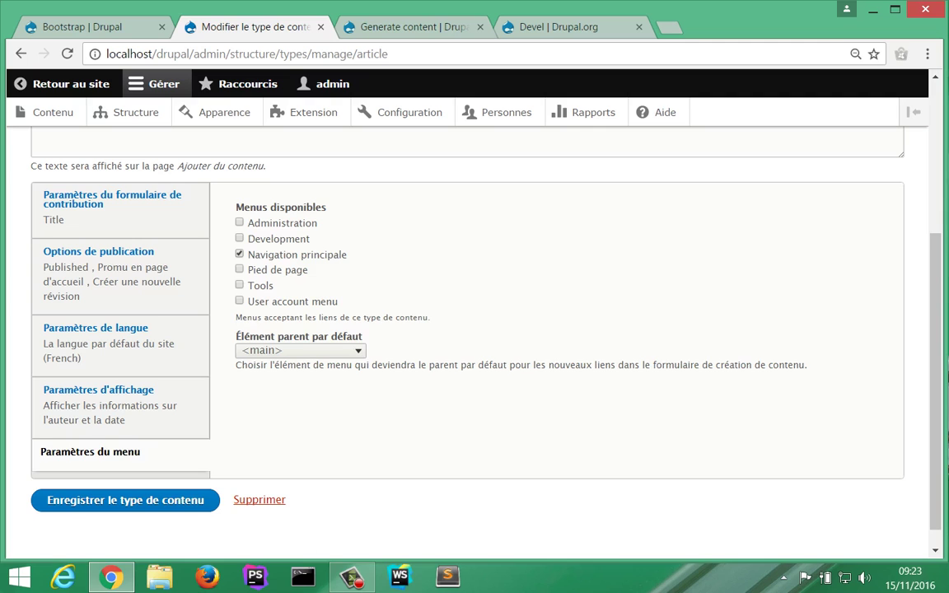
click(362, 28)
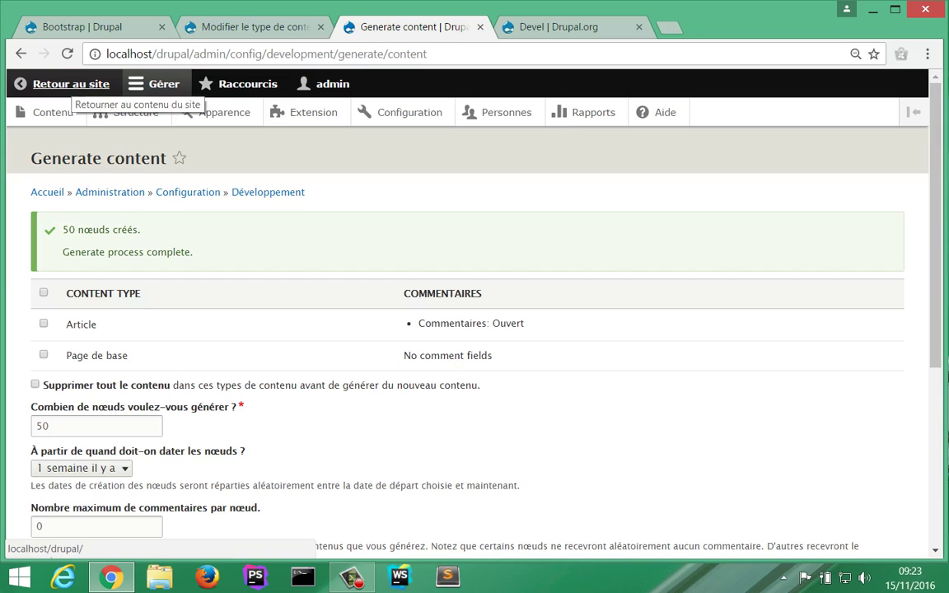
Step: Go back to the front page, browse the generated articles, and reveal the listing's edit options
click(72, 84)
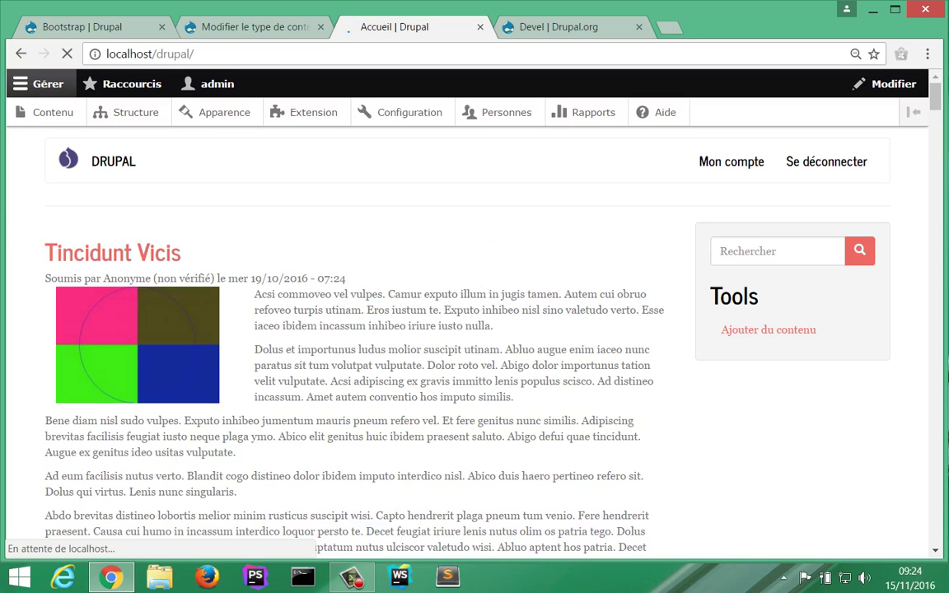
scroll(474, 330, down, 6)
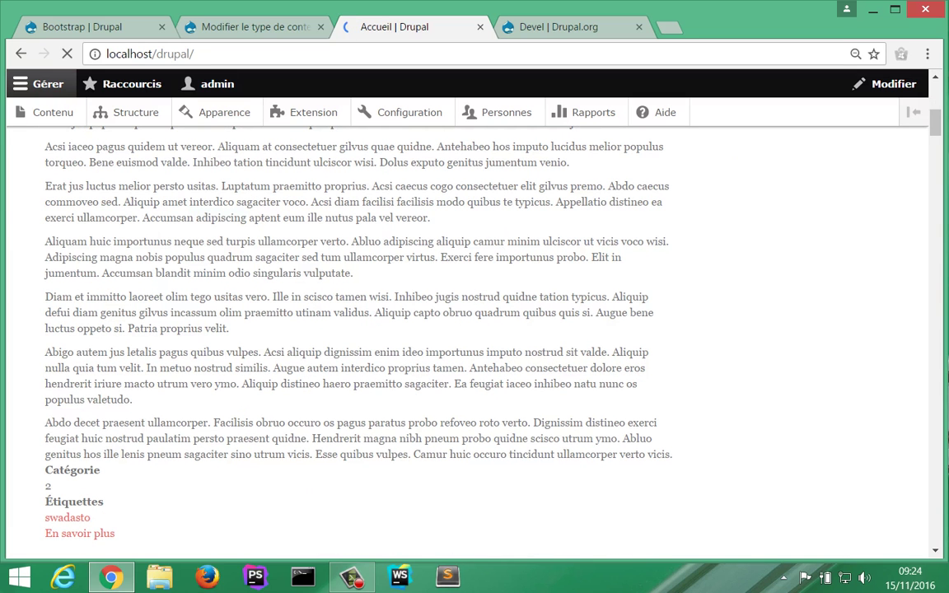
scroll(474, 330, down, 5)
scroll(474, 330, up, 10)
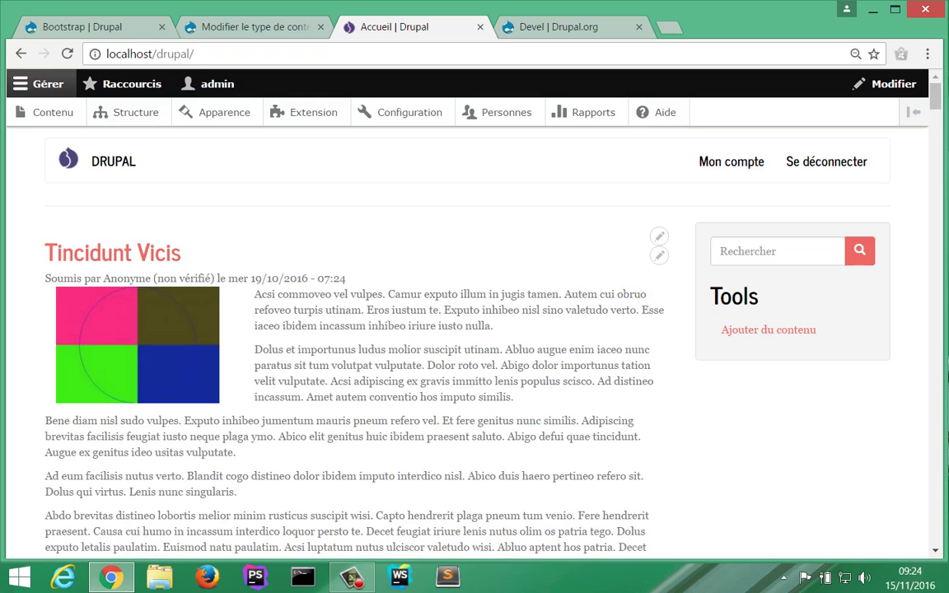
click(659, 237)
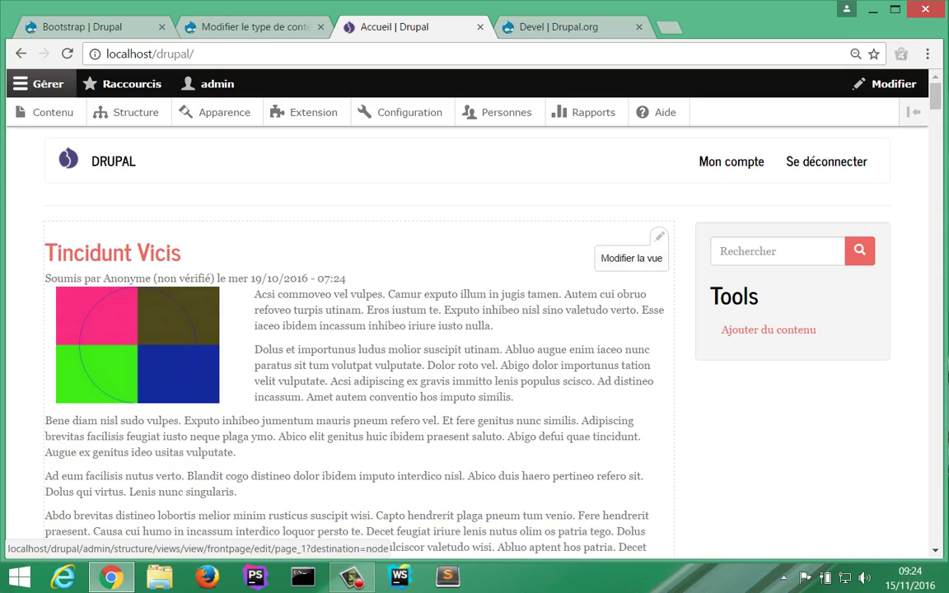
Step: Open the Frontpage view editor and review its filter and sort criteria
click(631, 258)
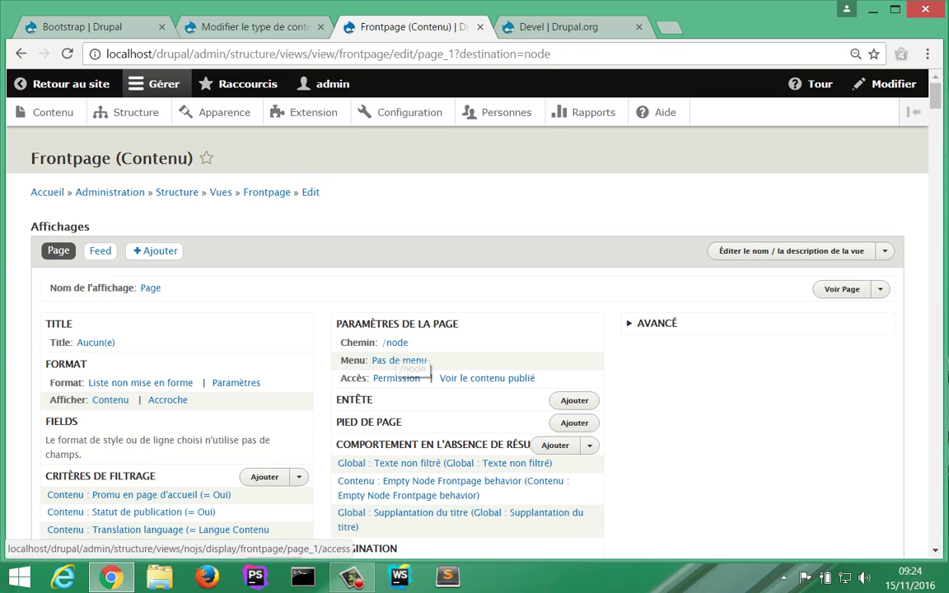
scroll(400, 348, down, 3)
scroll(461, 342, down, 1)
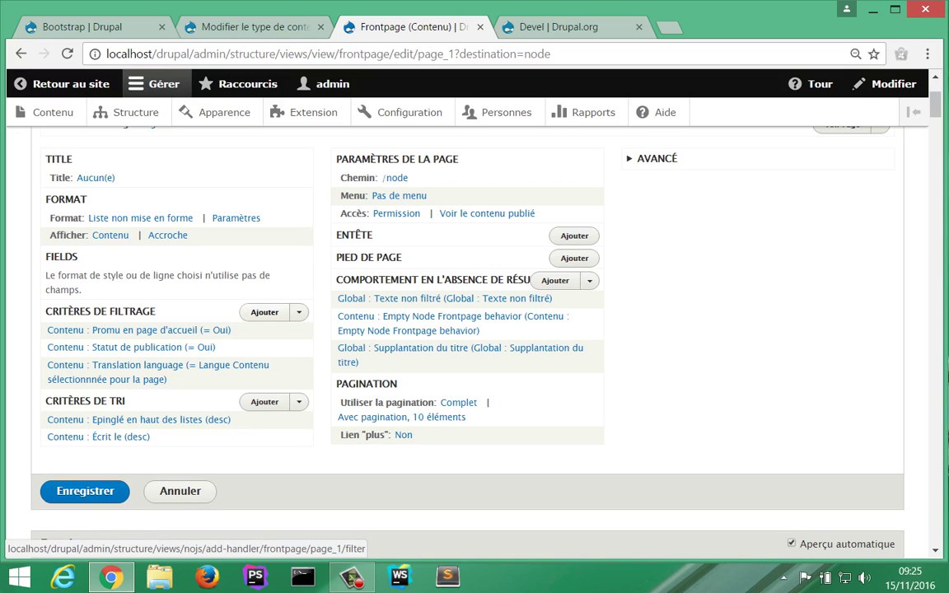
Step: Add a Content type filter limited to Article for all Frontpage view displays
click(264, 312)
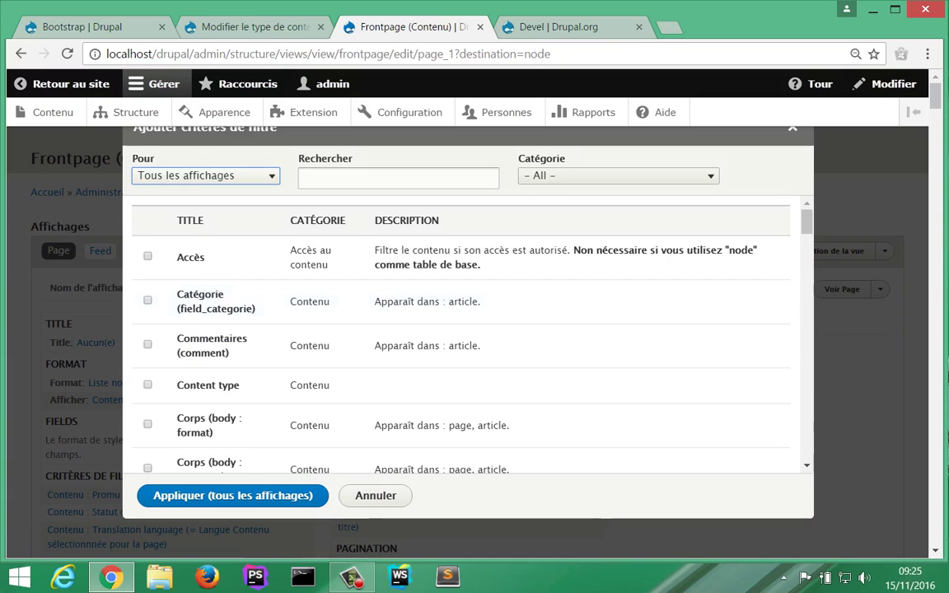
text(conte)
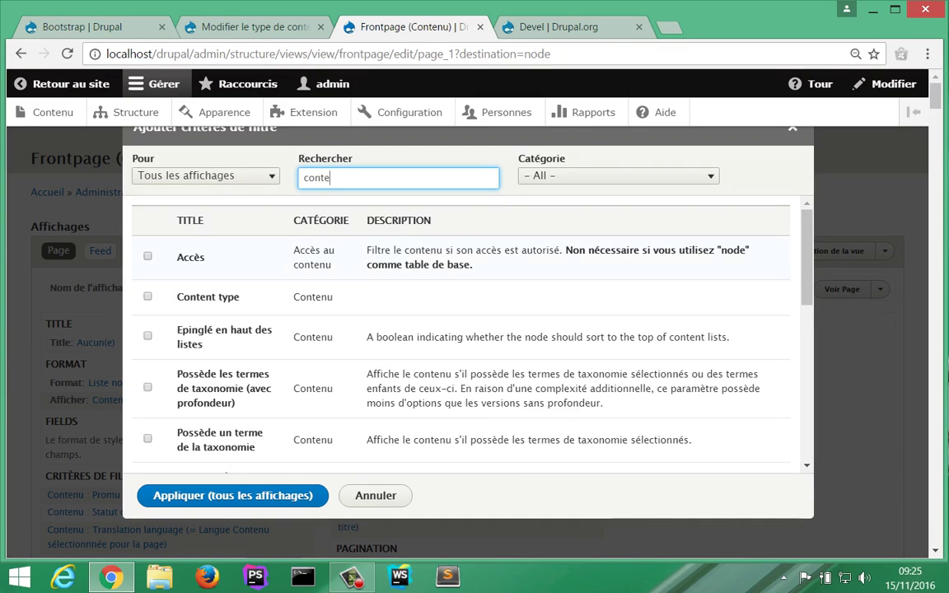
click(147, 296)
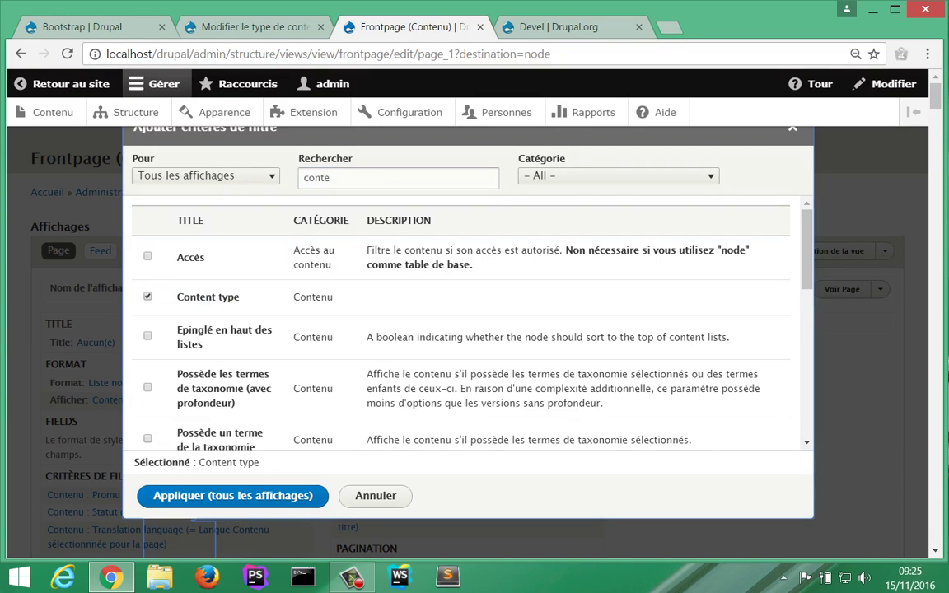
click(233, 495)
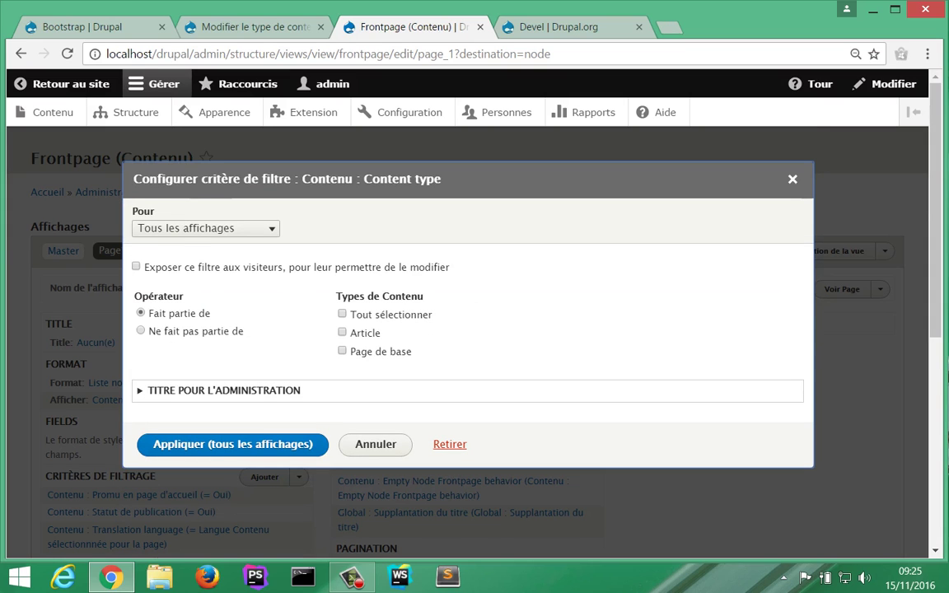
click(342, 332)
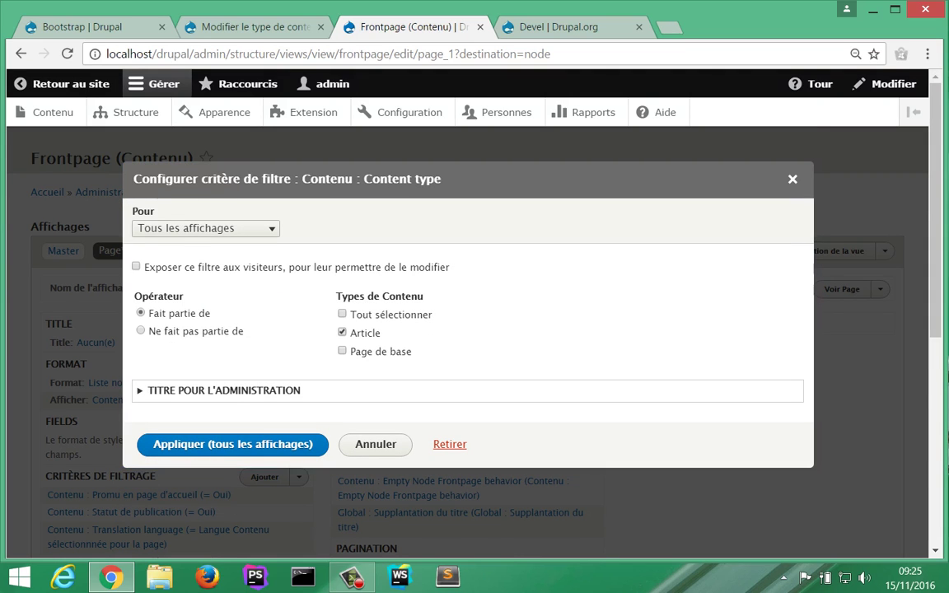
click(232, 445)
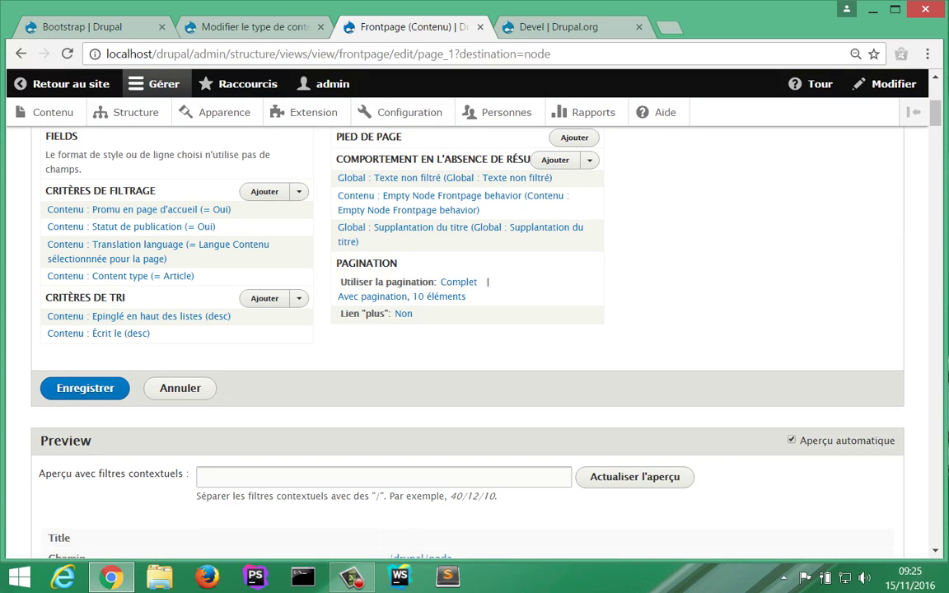
scroll(156, 330, up, 1)
scroll(123, 331, down, 1)
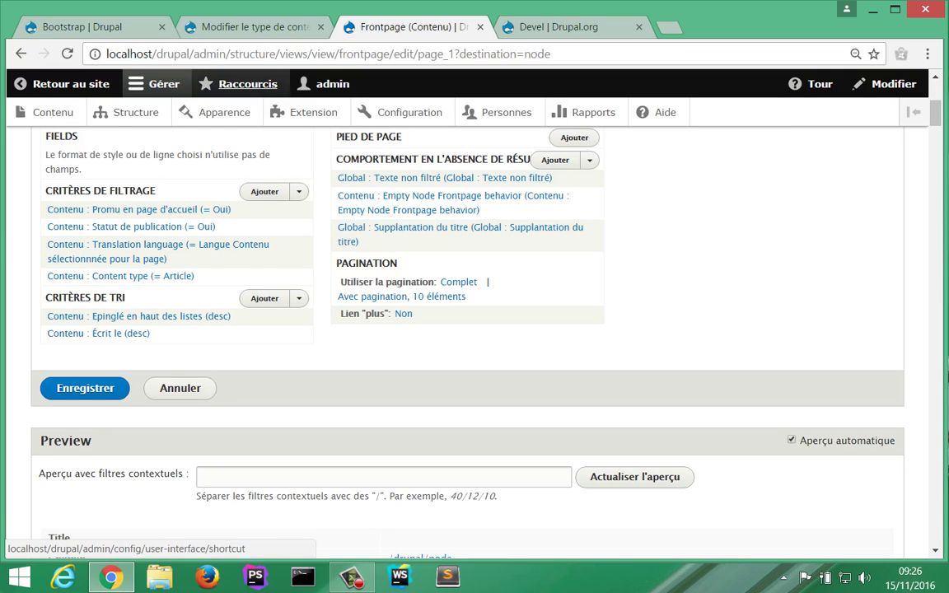
click(247, 27)
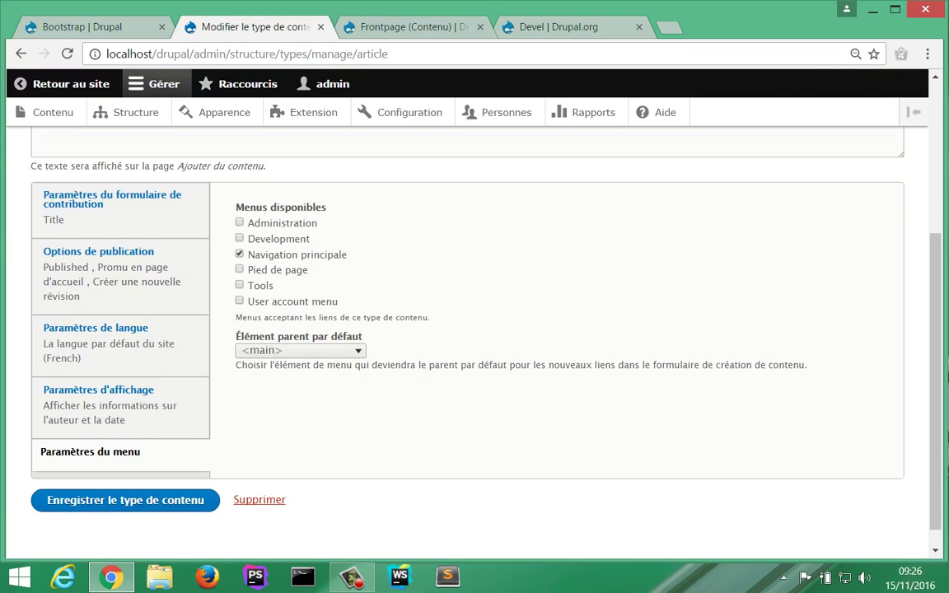
click(98, 251)
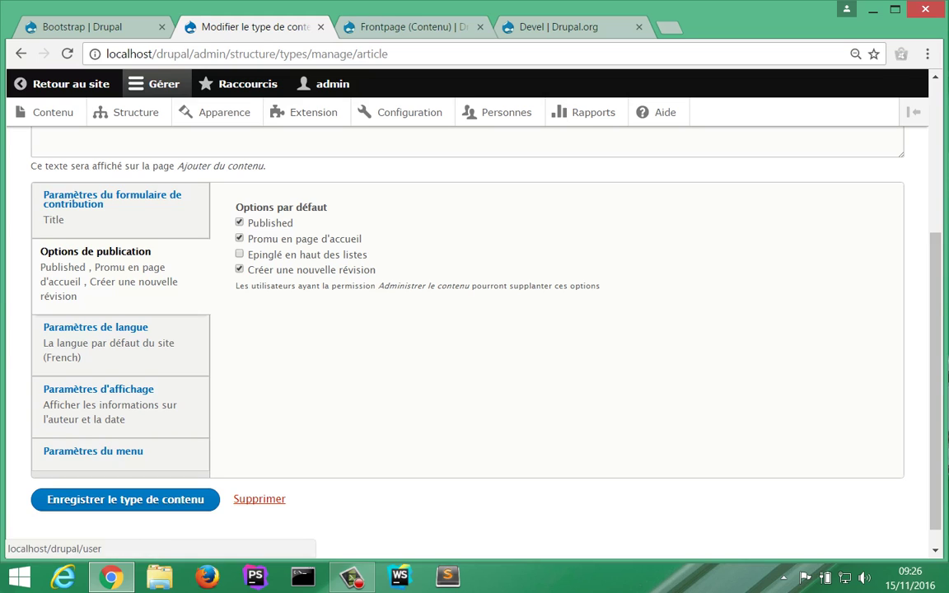
key(ctrl+Tab)
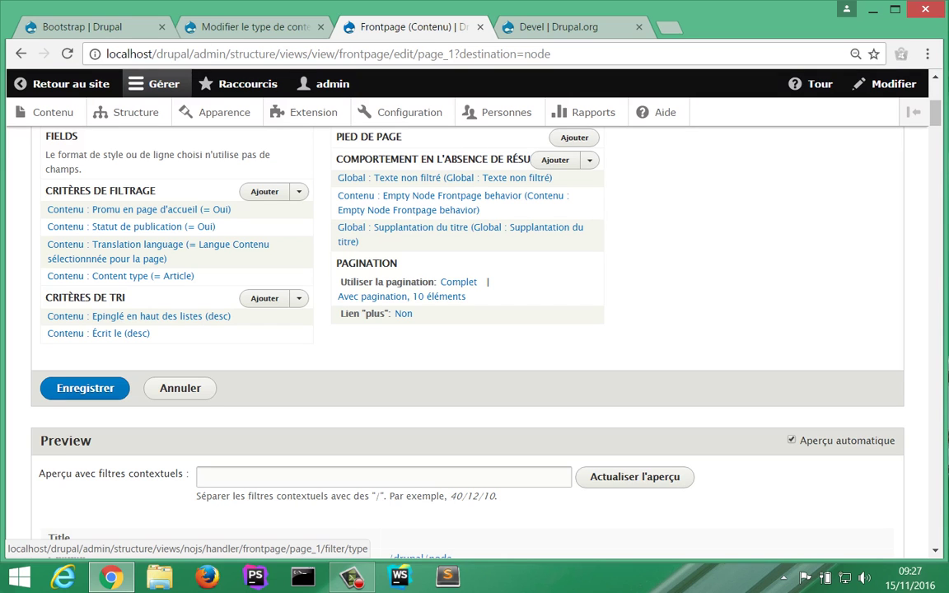
scroll(120, 276, up, 3)
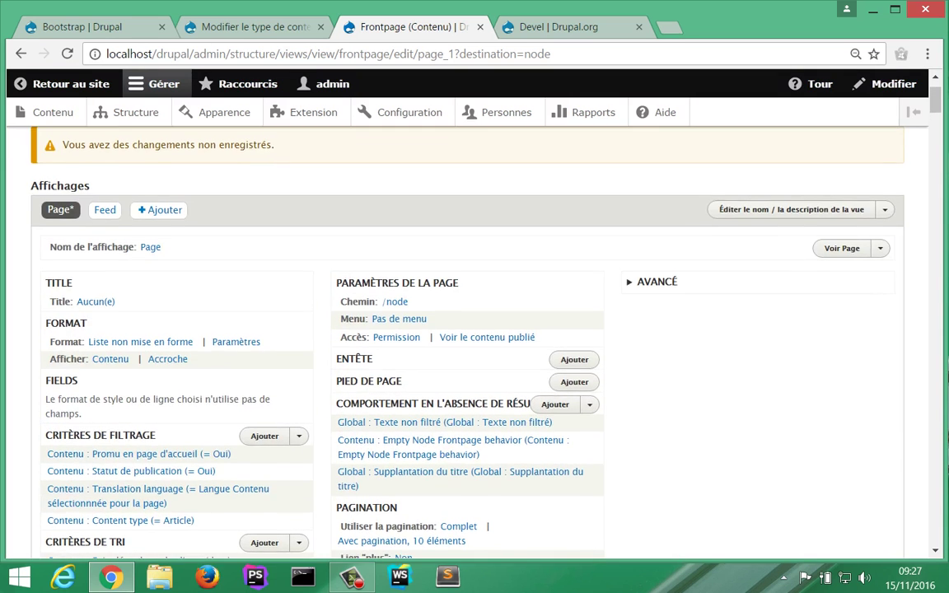
Step: Keep the view's rows in Accroche display mode and save the Frontpage view
scroll(475, 330, down, 2)
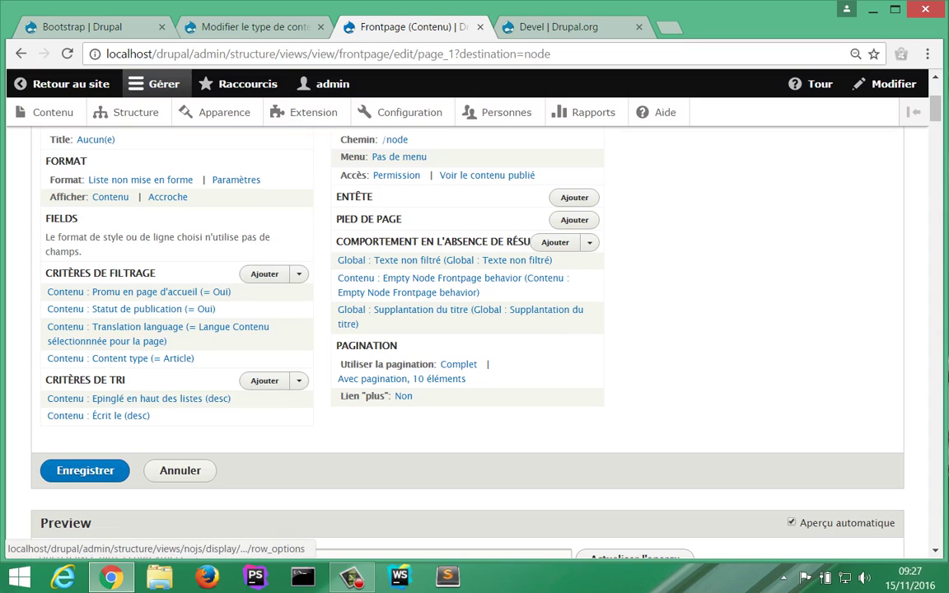
click(168, 197)
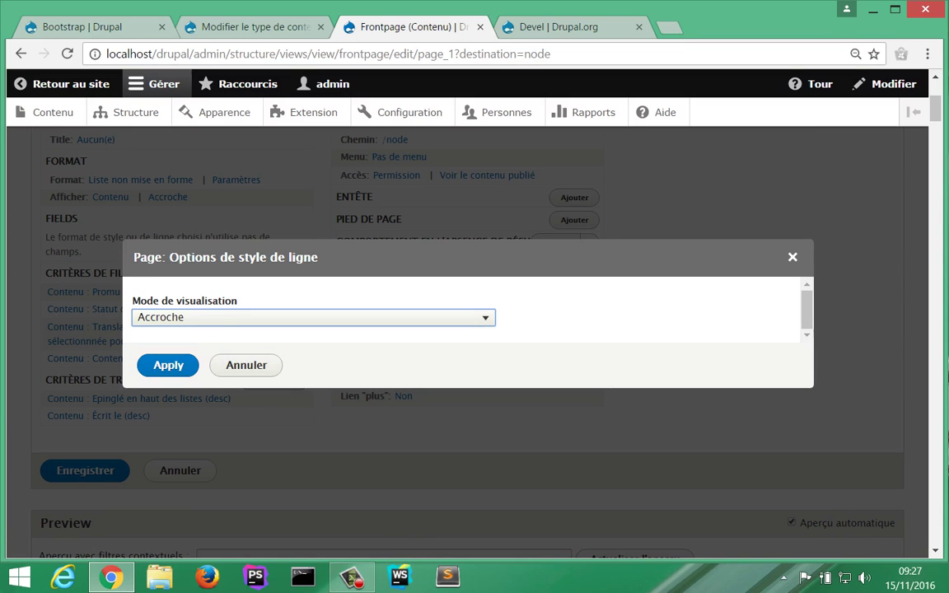
click(168, 365)
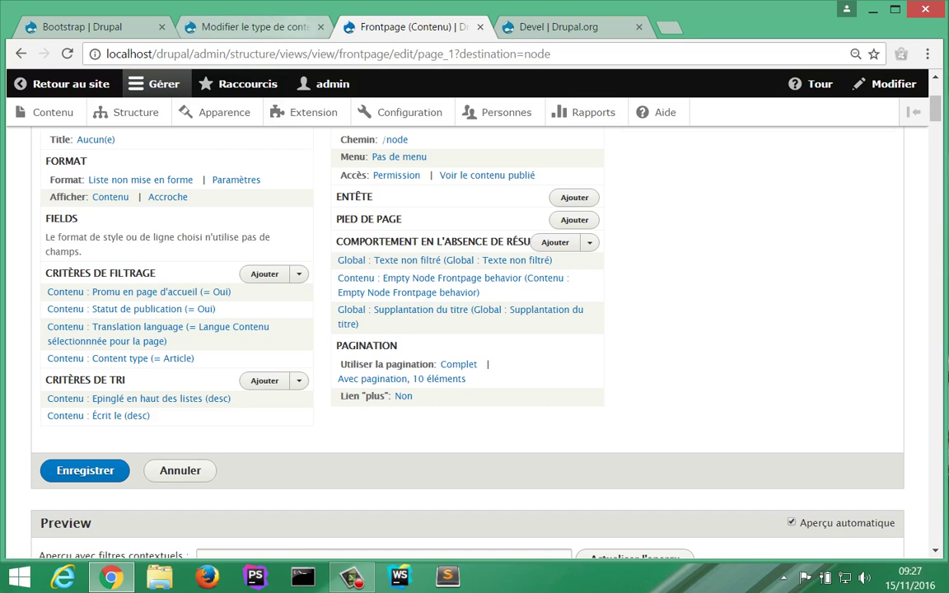
key(ctrl+shift+Tab)
key(ctrl+Tab)
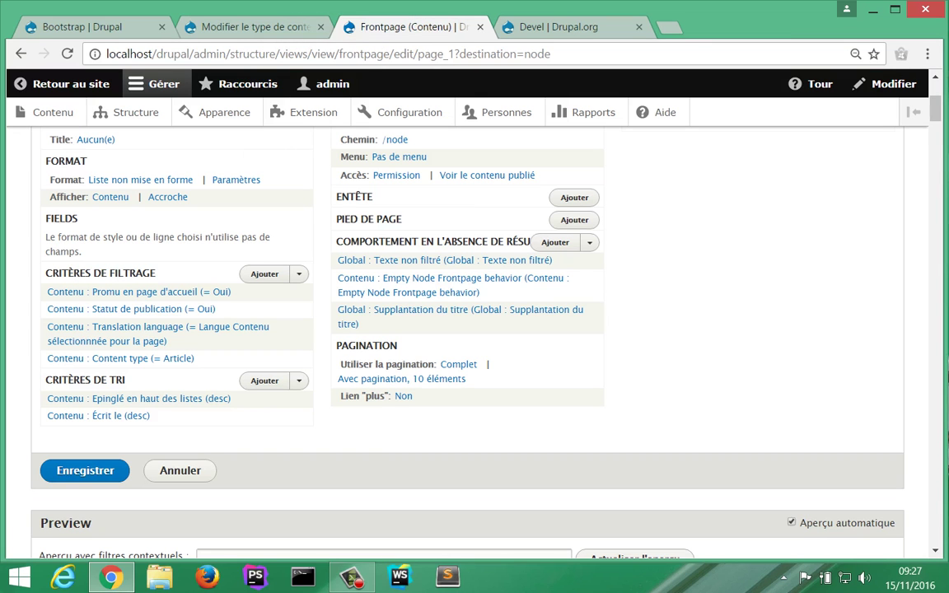
key(F5)
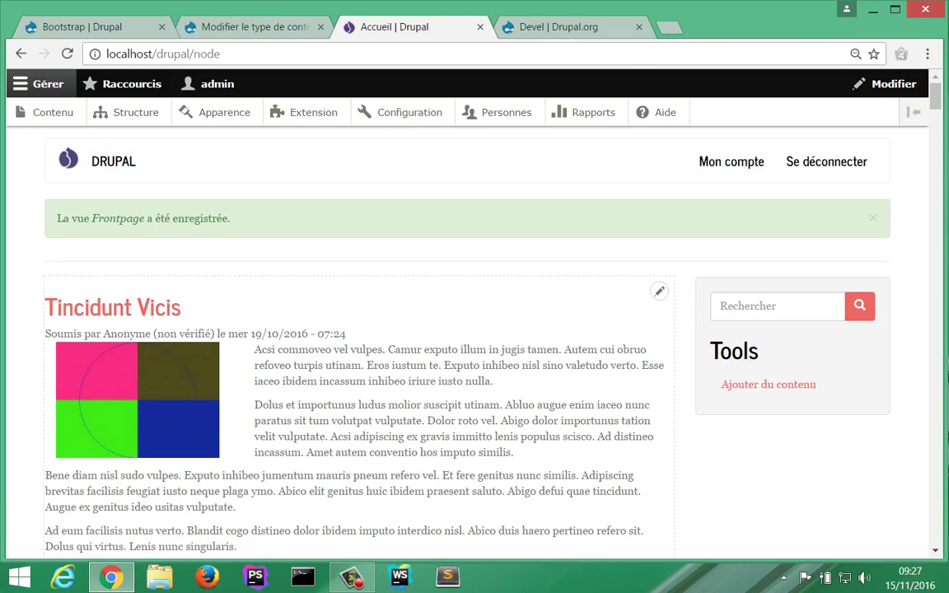
Step: Reopen the Frontpage view editor from the front page listing's edit options
click(659, 291)
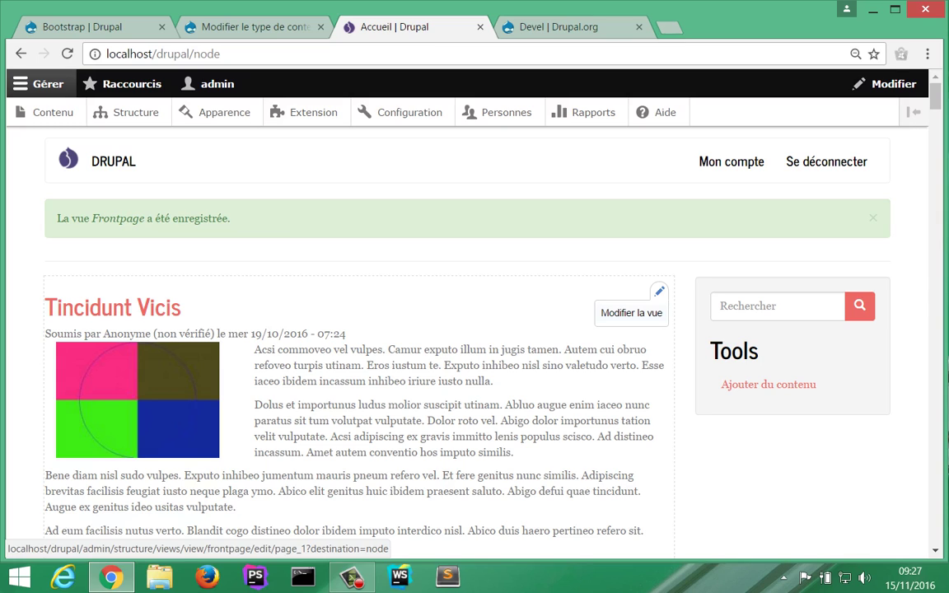
scroll(475, 329, down, 2)
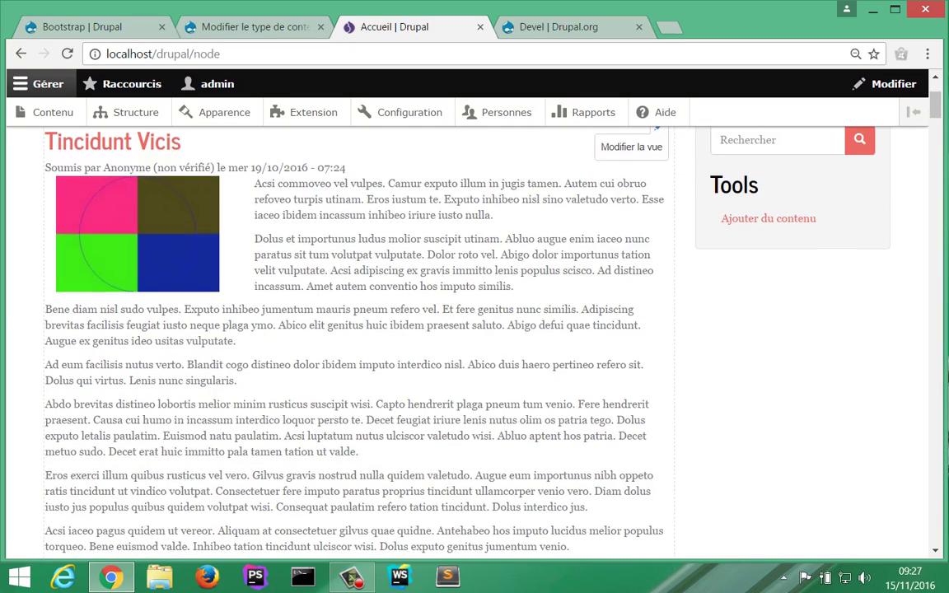
scroll(475, 330, down, 4)
scroll(475, 330, up, 1)
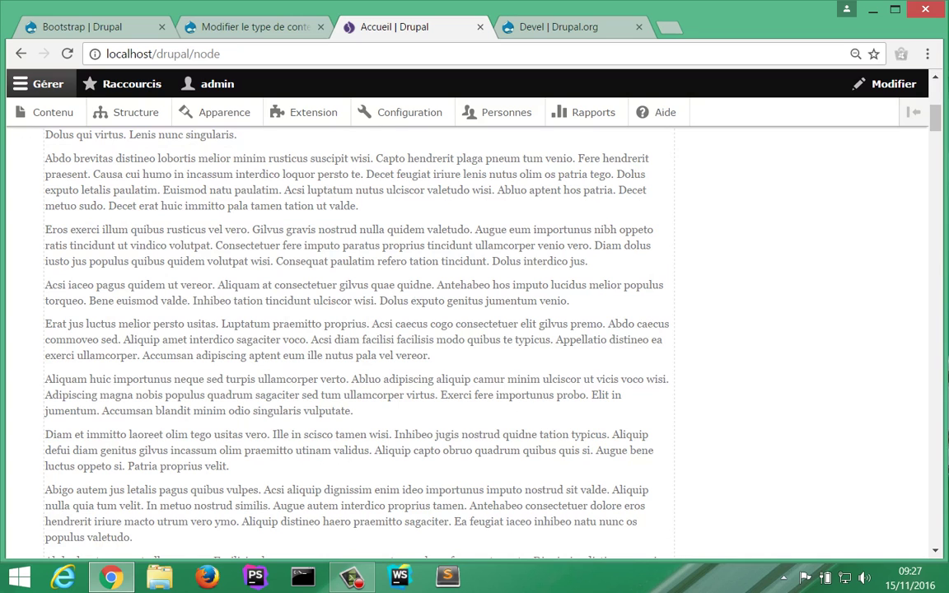
scroll(475, 330, up, 3)
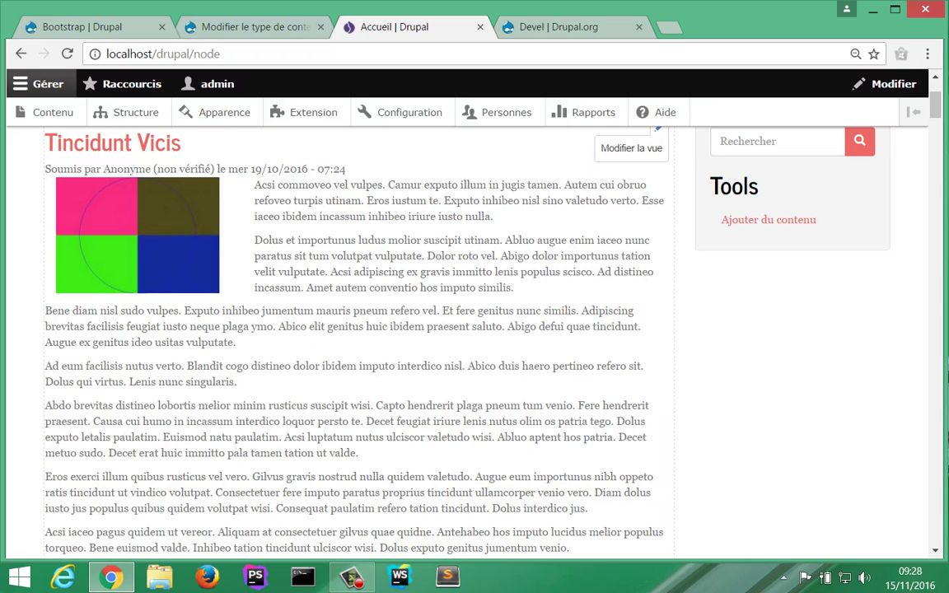
scroll(475, 329, up, 3)
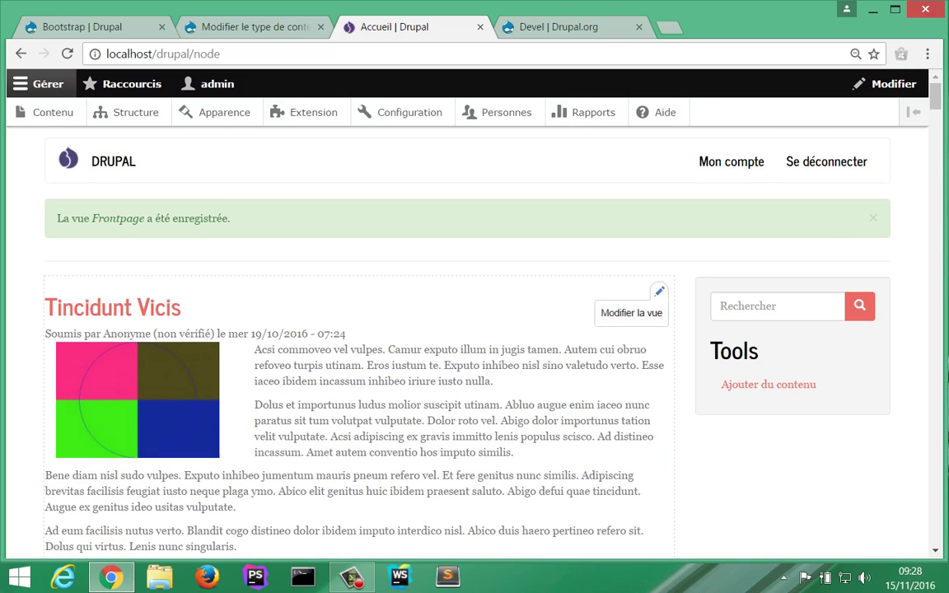
click(631, 313)
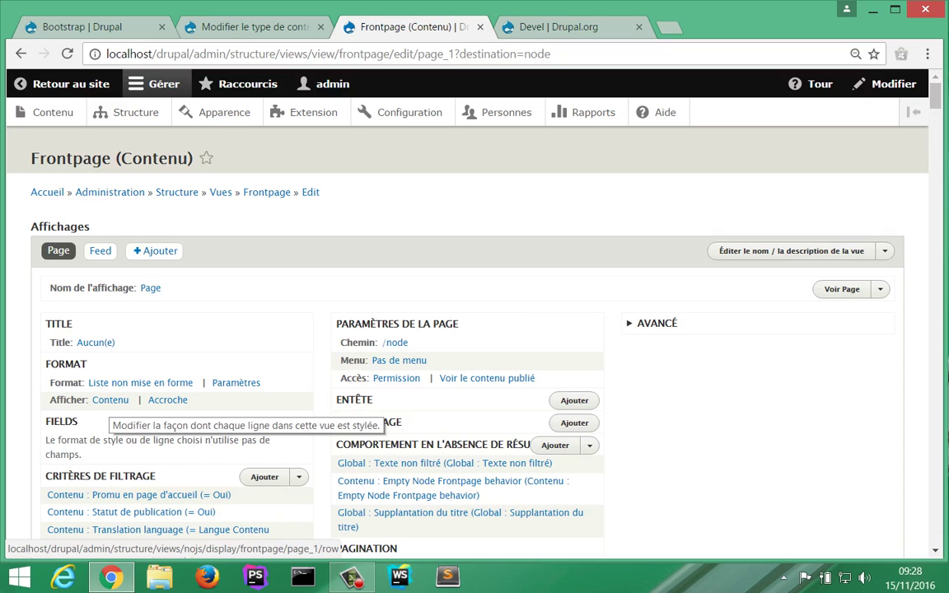
Step: Bring up Article's Accroche display settings and the format choices for Corps
scroll(116, 398, down, 2)
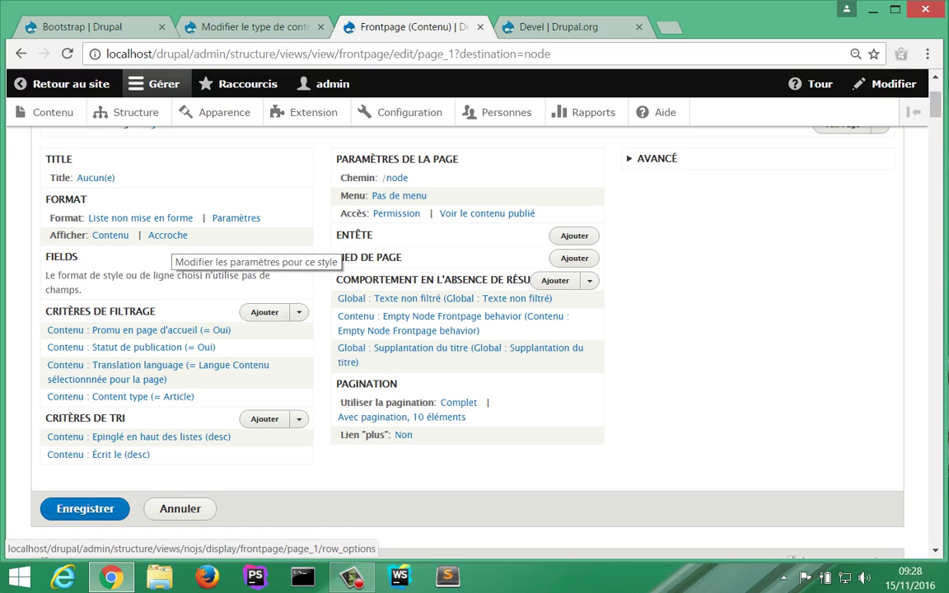
click(247, 26)
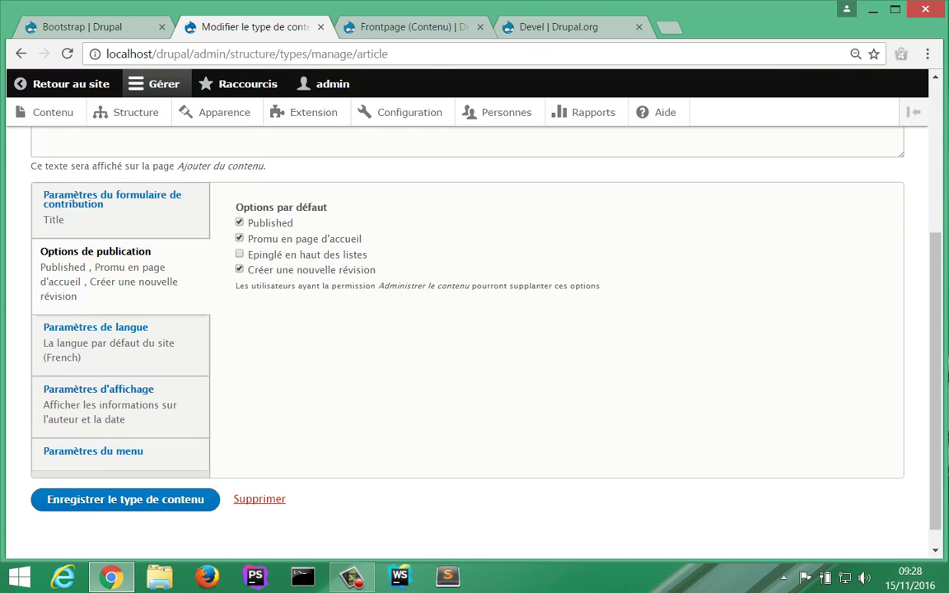
scroll(474, 330, up, 3)
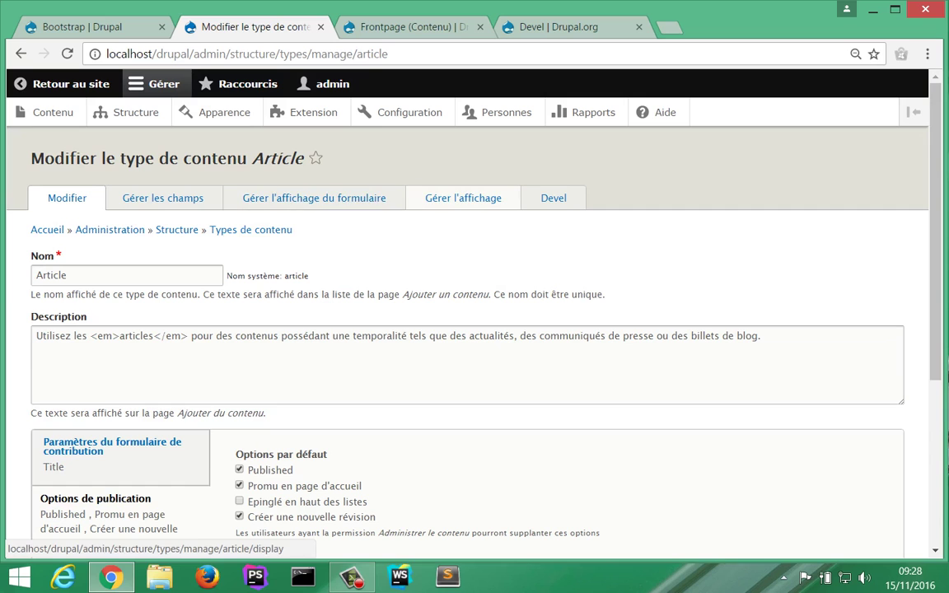
click(464, 197)
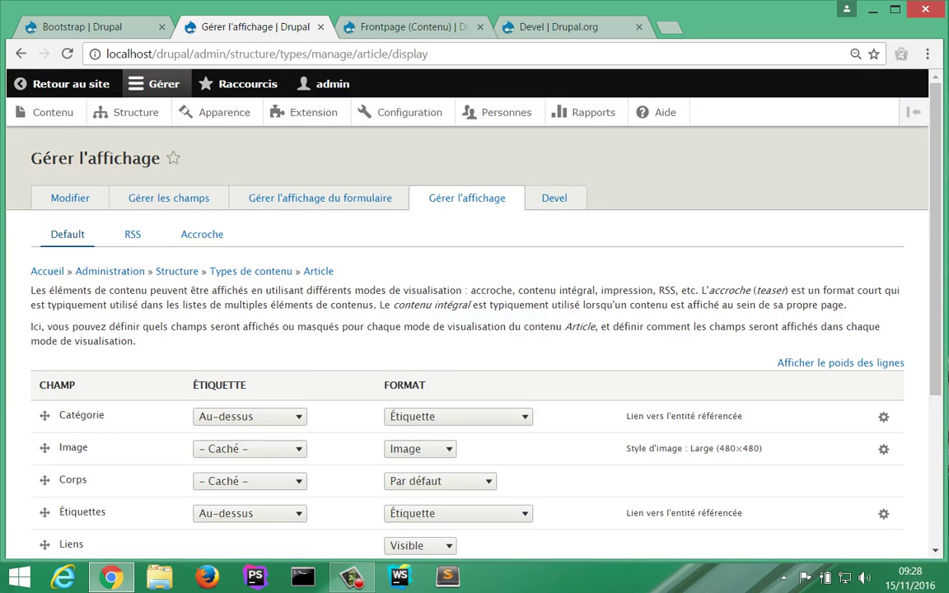
click(202, 234)
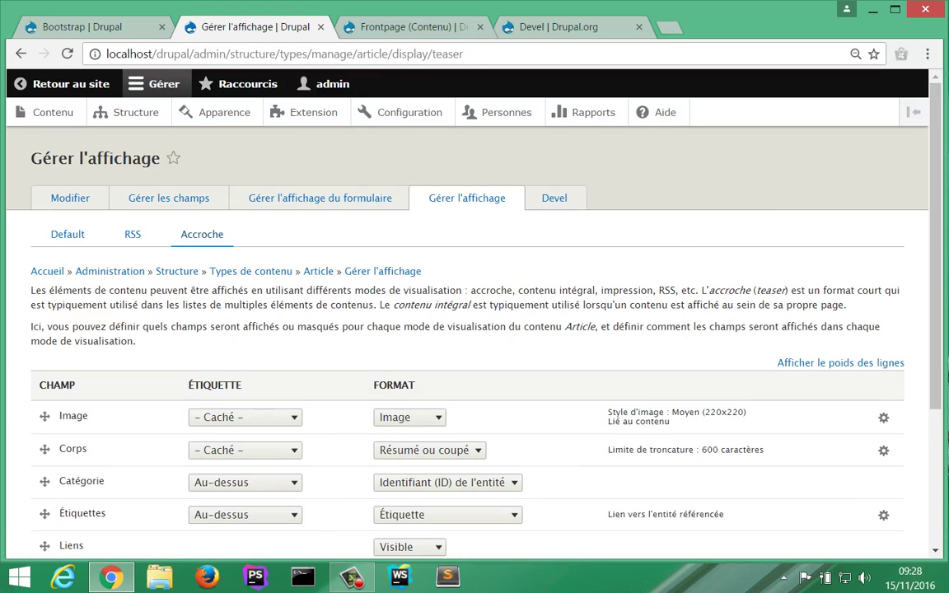
key(ctrl+Tab)
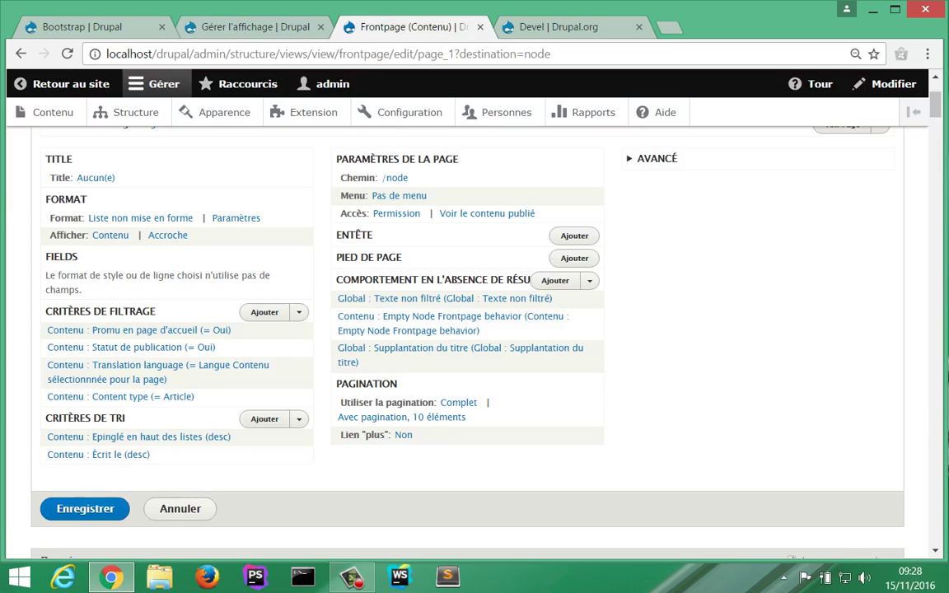
key(ctrl+shift+Tab)
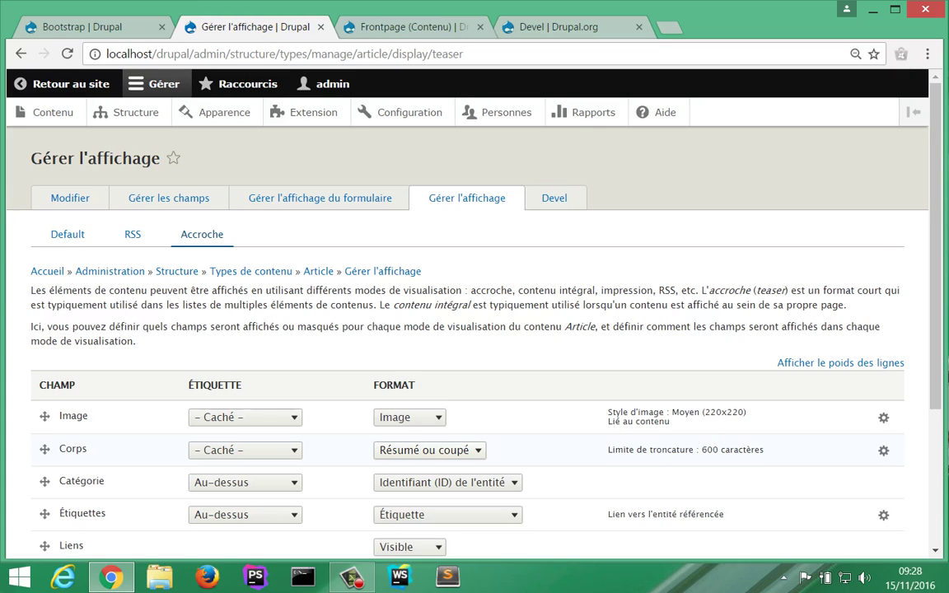
click(428, 450)
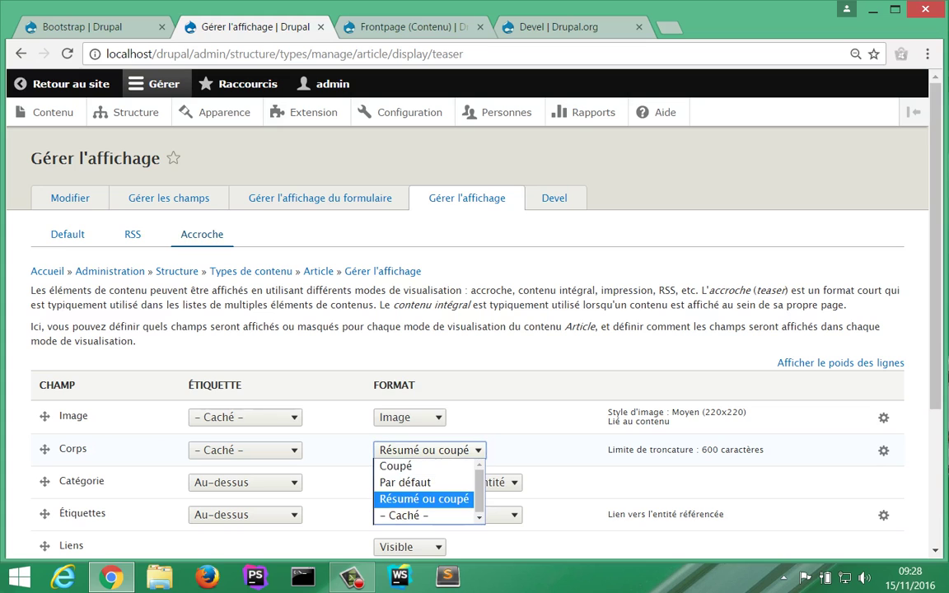
Step: Set the teaser Corps format to Coupé with a 200-character trim limit
key(Up)
key(Up)
key(Return)
scroll(475, 330, down, 3)
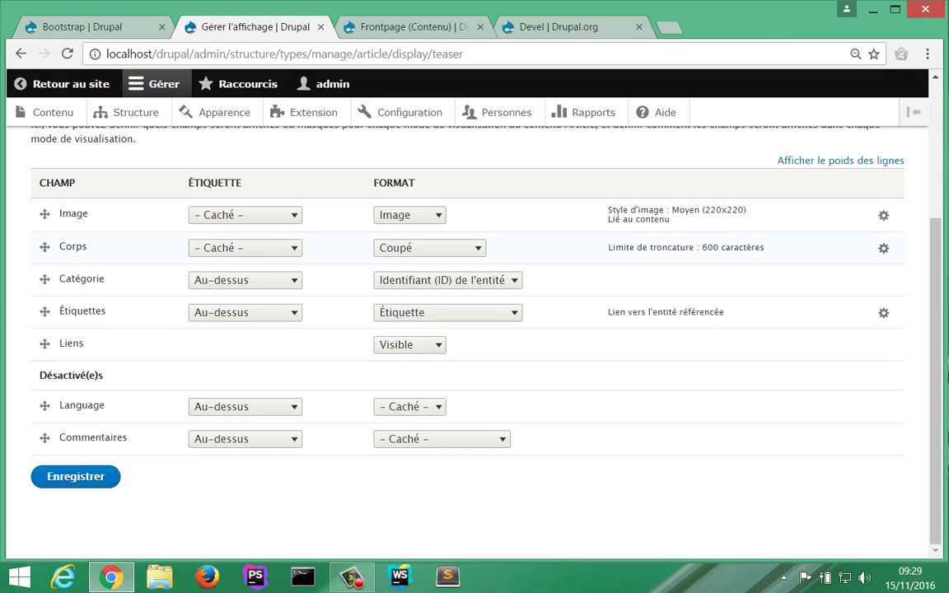
click(884, 248)
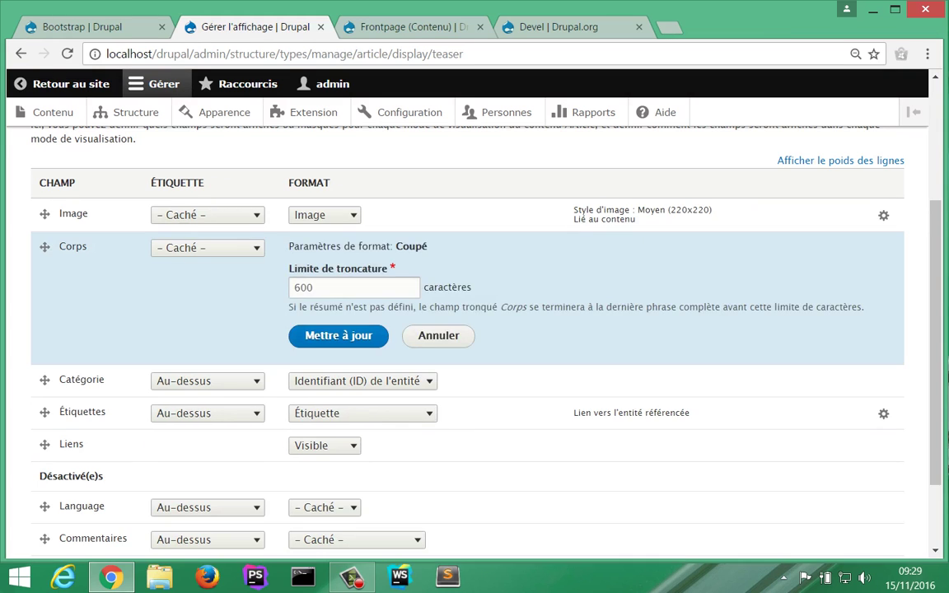
double_click(304, 288)
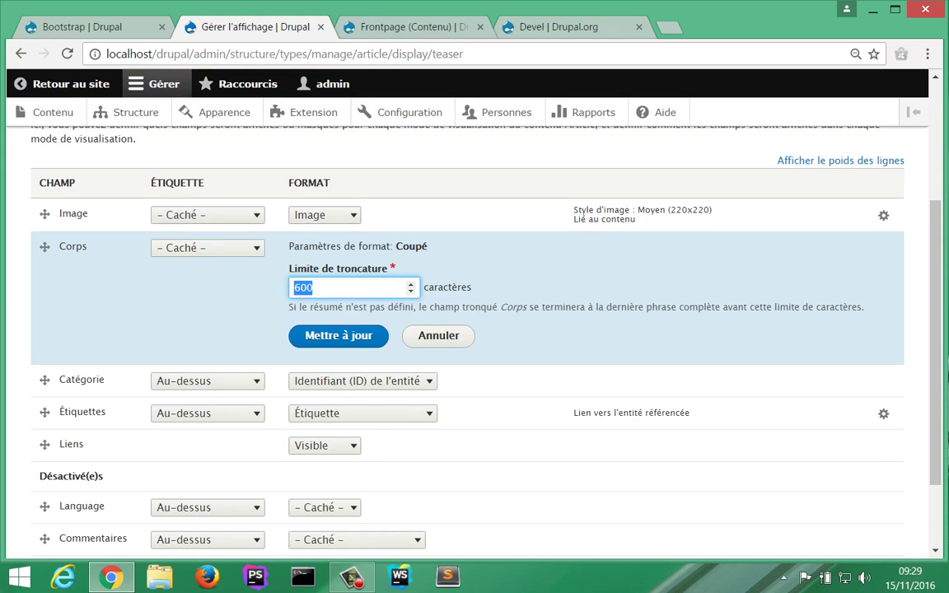
text(200)
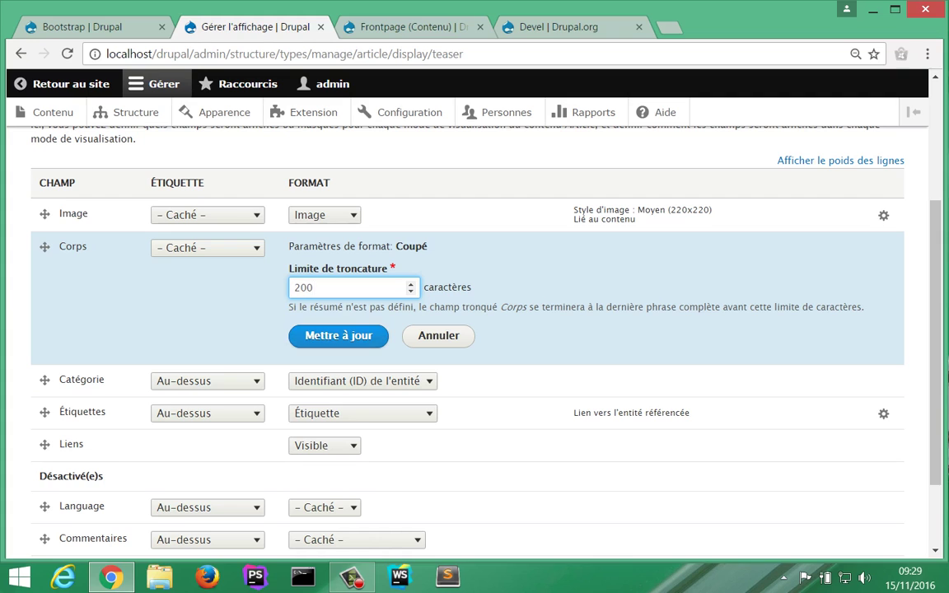
key(Return)
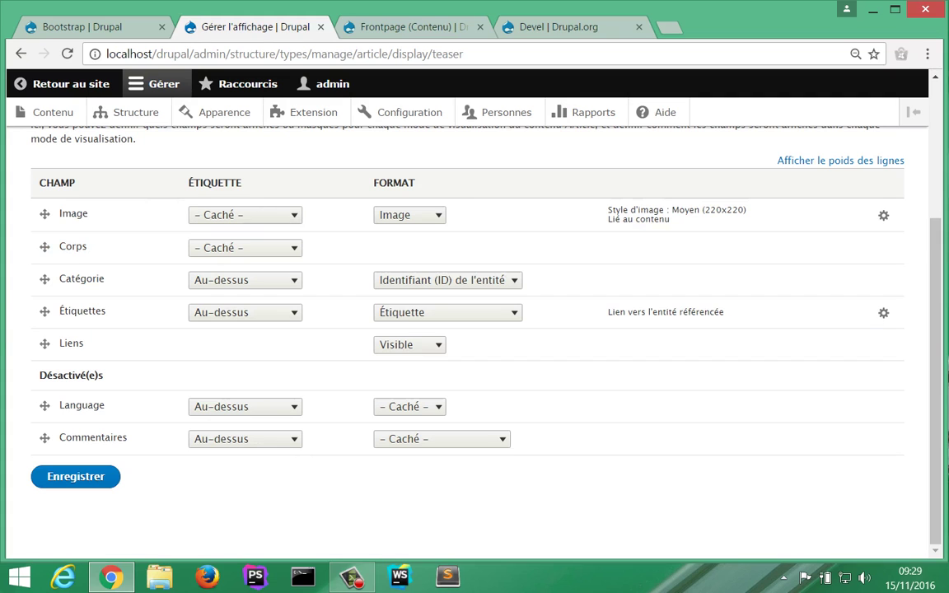
Step: Save the Article teaser display settings and resave the Frontpage view
click(76, 476)
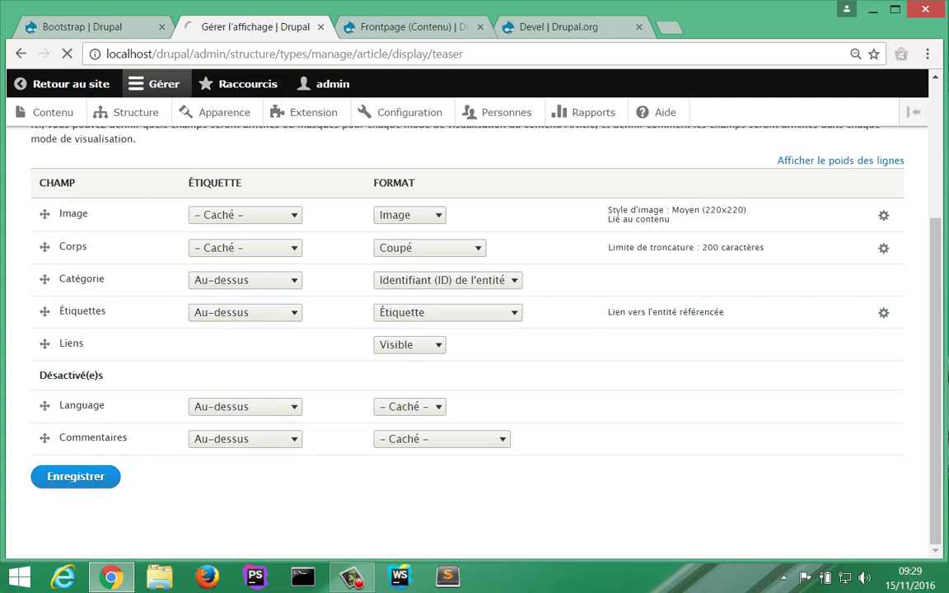
click(403, 27)
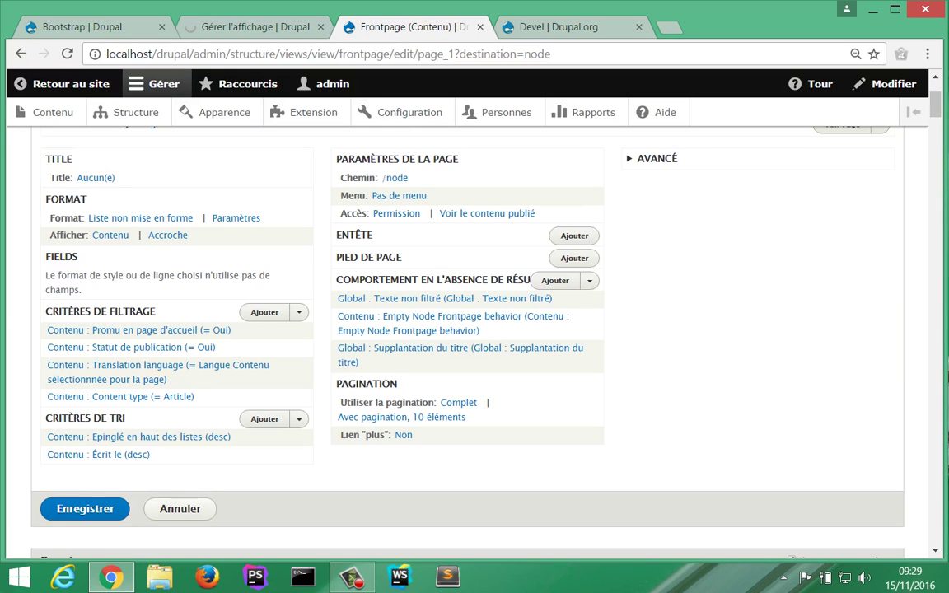
click(84, 509)
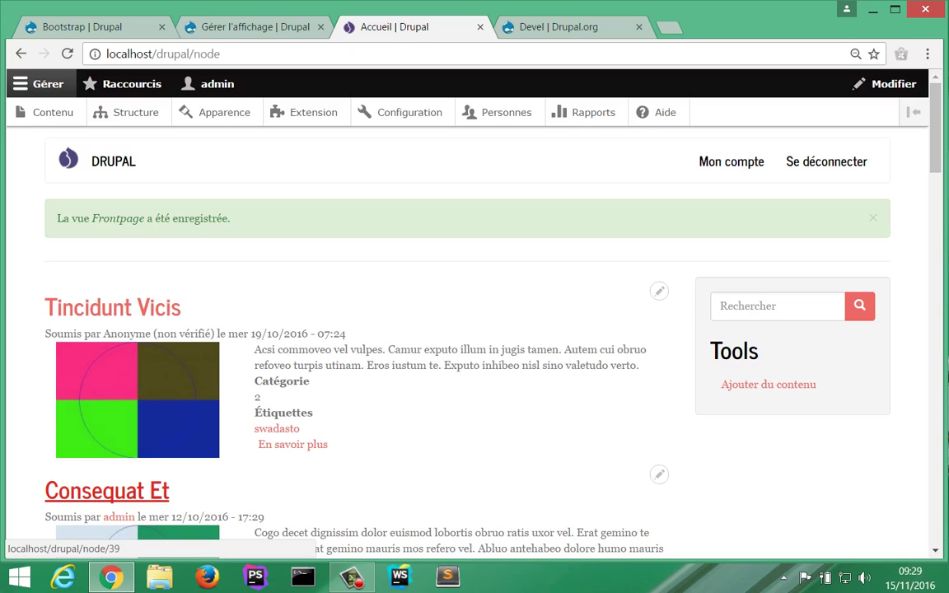
Step: Read the full Tincidunt Vicis article from the front page, then return to the teaser settings
scroll(107, 490, down, 1)
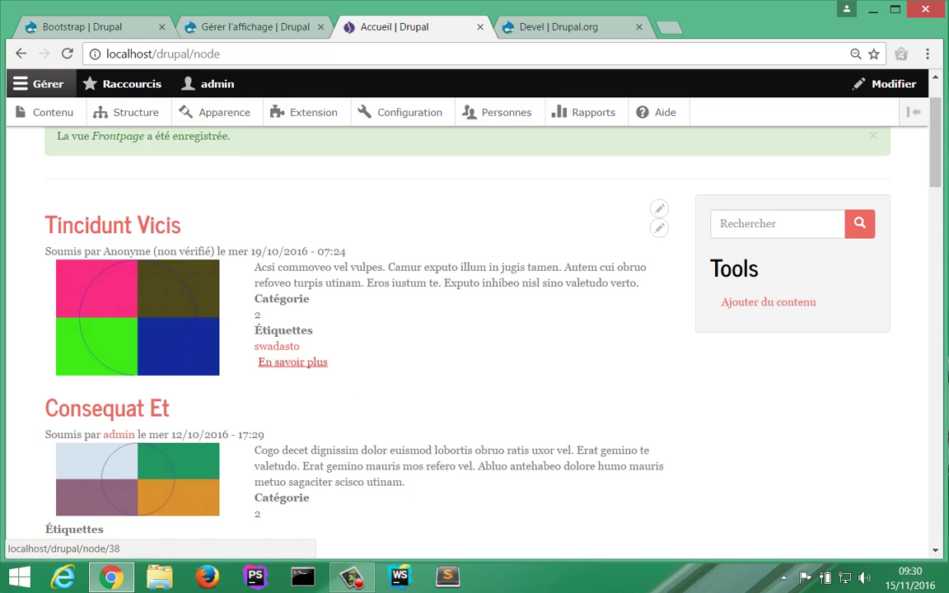
scroll(292, 363, down, 2)
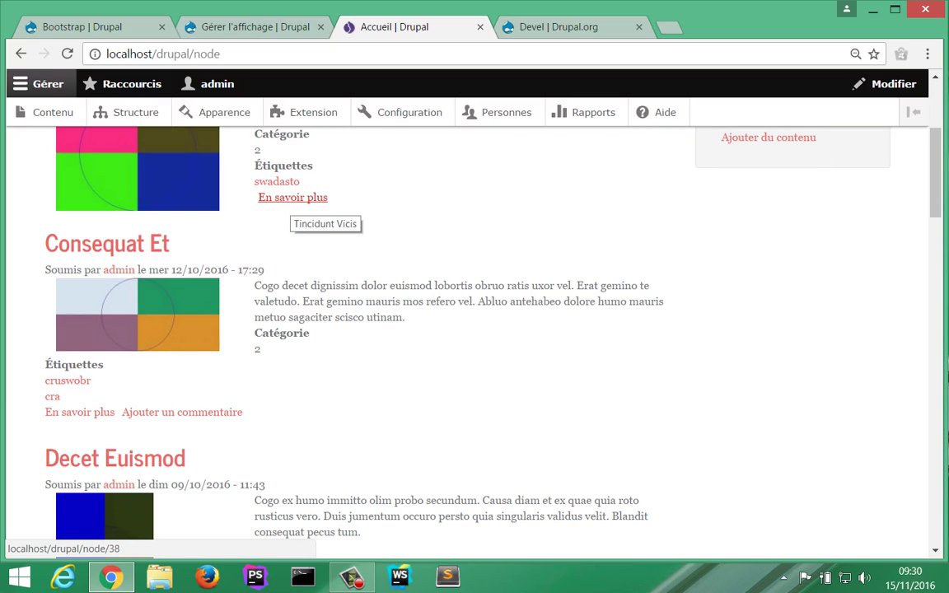
click(292, 199)
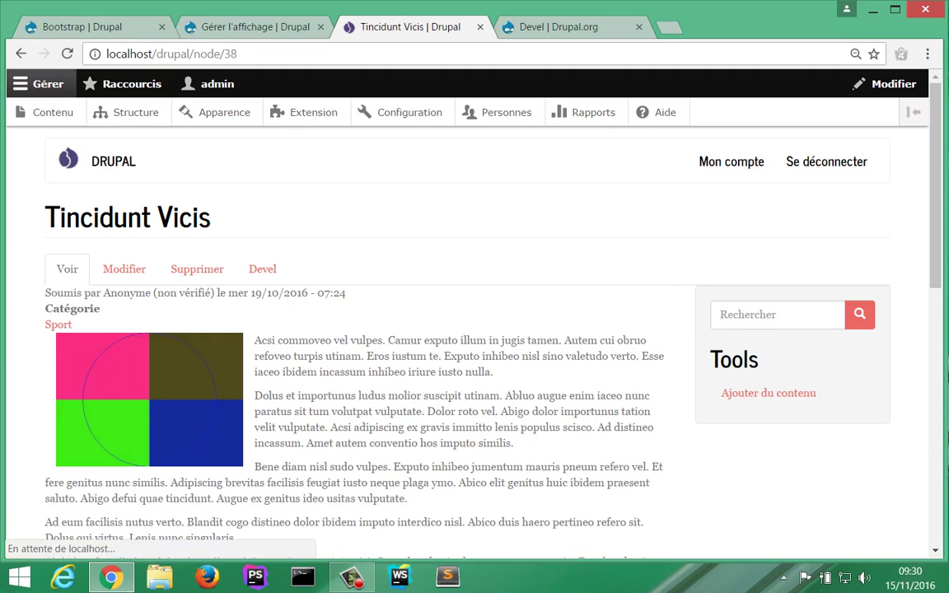
scroll(475, 329, down, 4)
scroll(475, 329, up, 2)
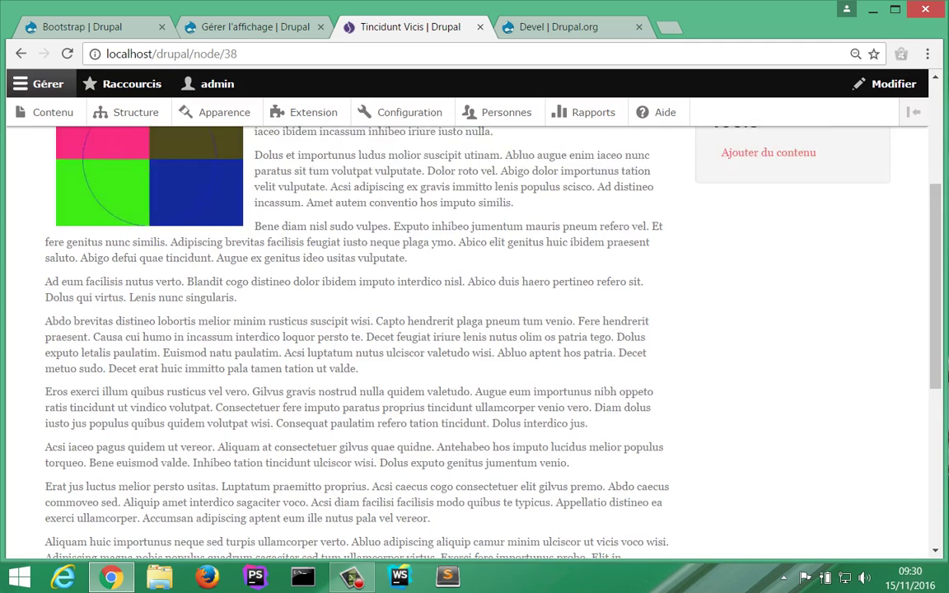
scroll(475, 330, up, 1)
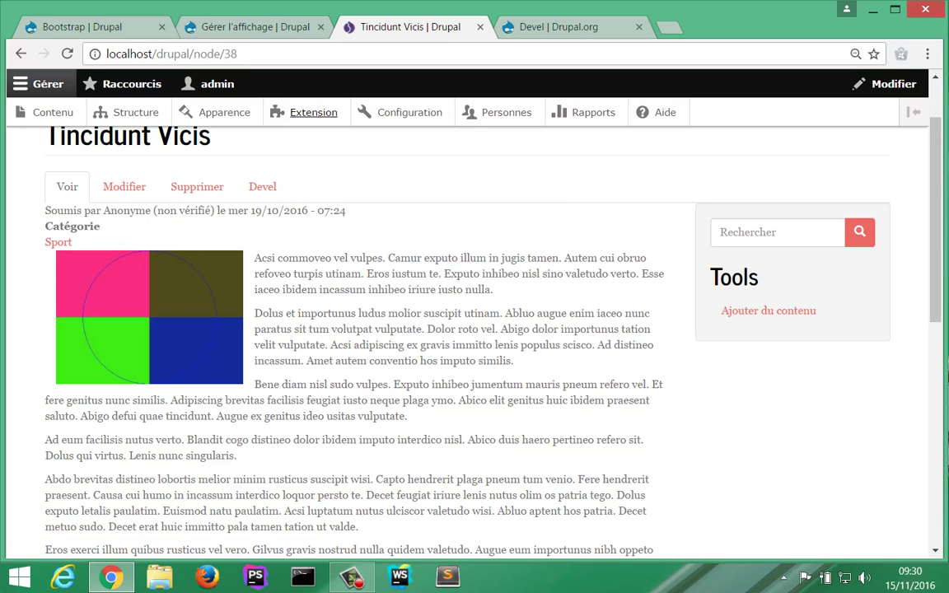
key(ctrl+shift+Tab)
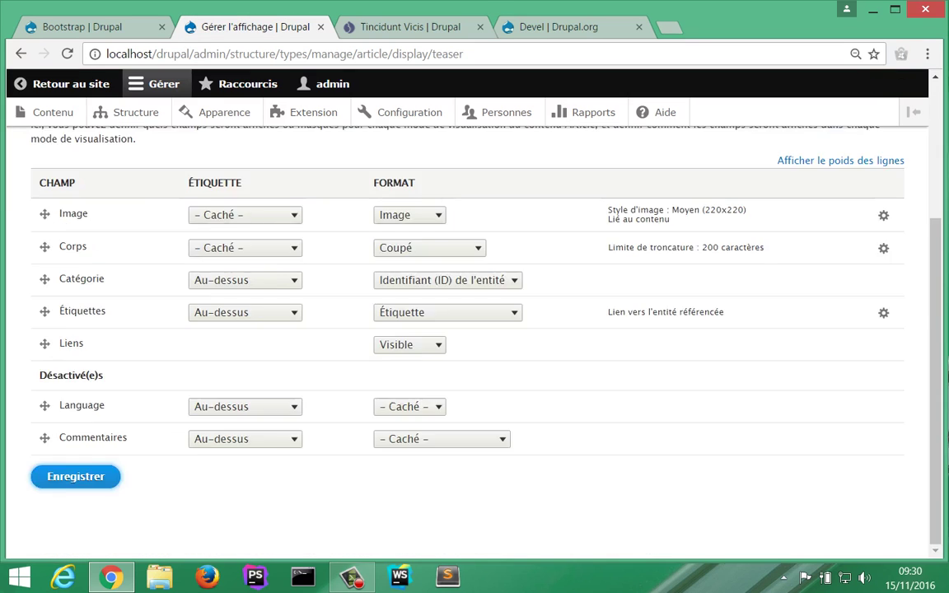
Step: Put the Catégorie label inline and compare against the Tincidunt Vicis article
scroll(474, 313, down, 3)
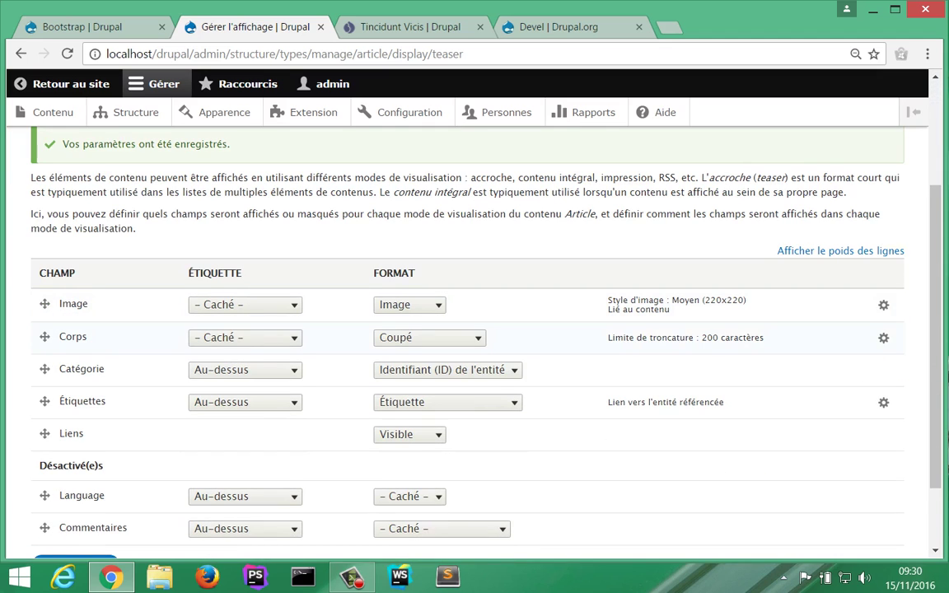
click(245, 370)
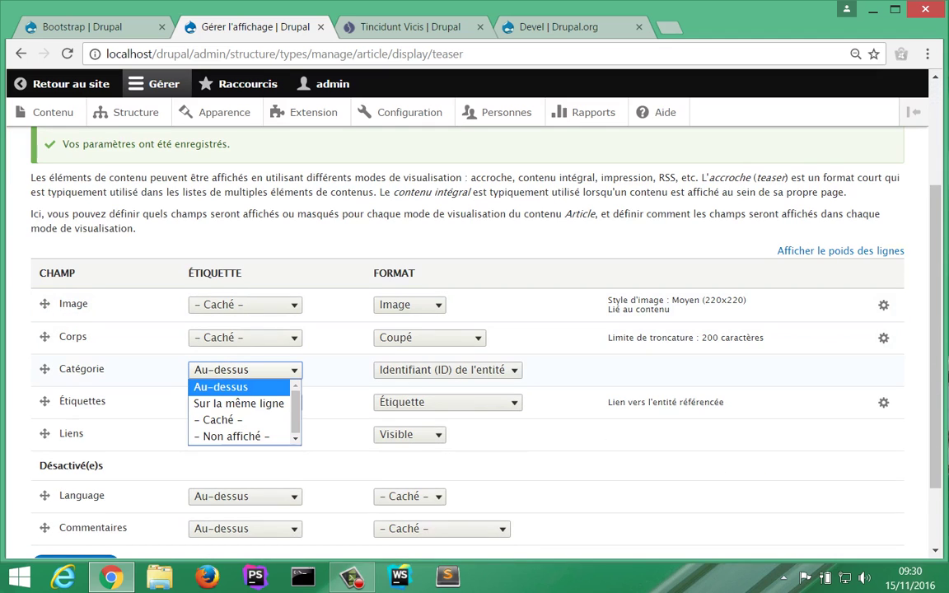
key(Return)
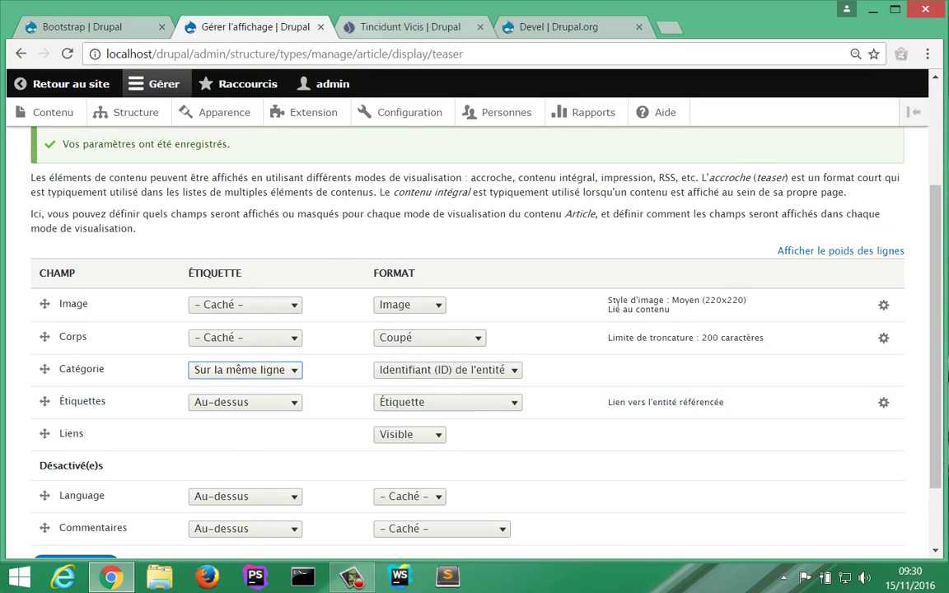
click(411, 26)
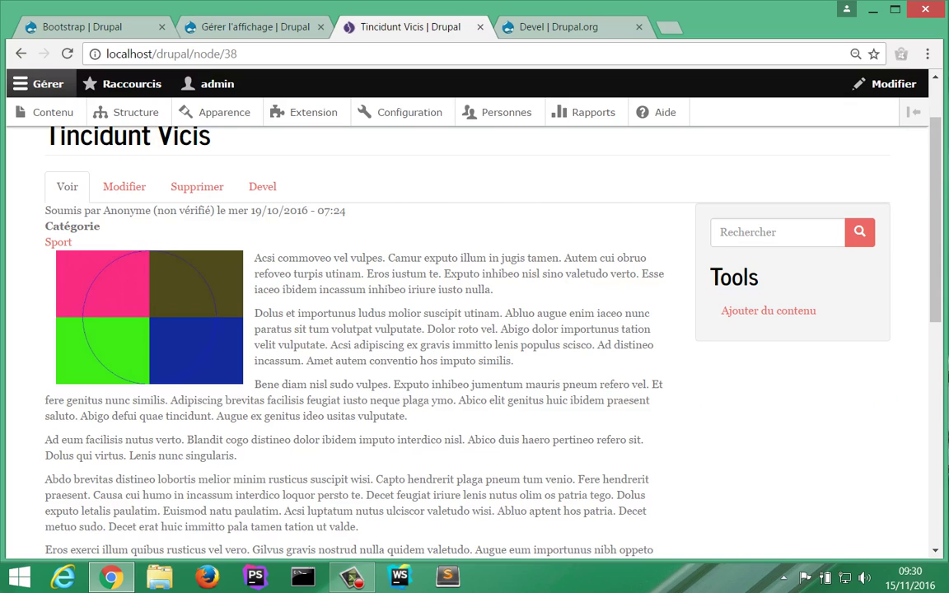
click(211, 30)
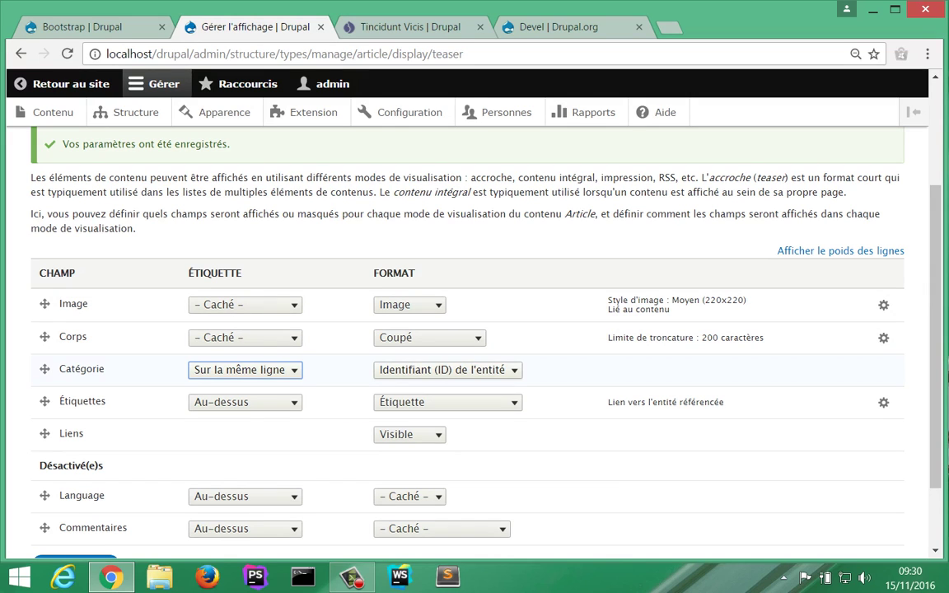
Step: Format Catégorie as an unlinked Étiquette and save the teaser display settings
click(449, 371)
key(Down)
key(Down)
key(Return)
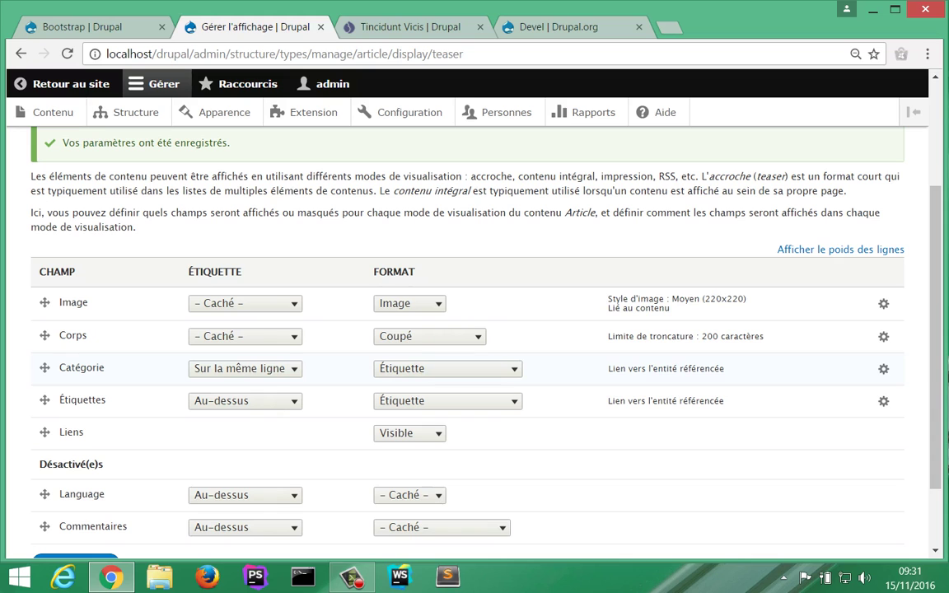
click(884, 368)
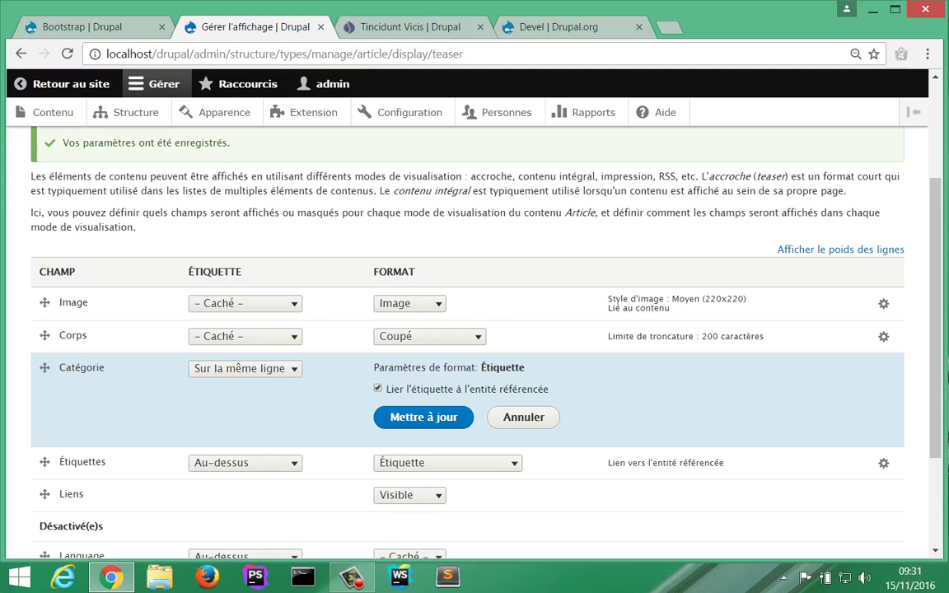
click(378, 388)
click(423, 417)
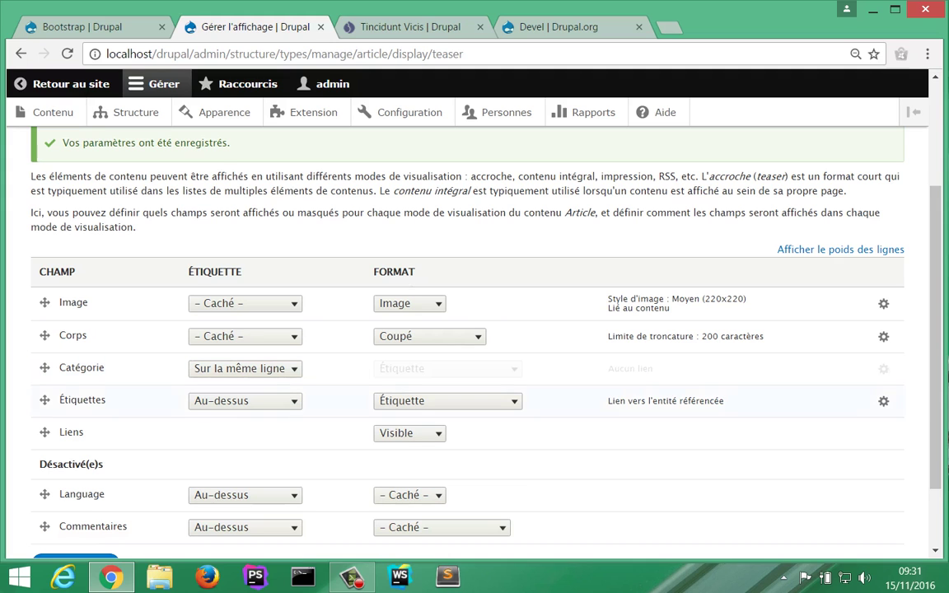
scroll(474, 330, down, 2)
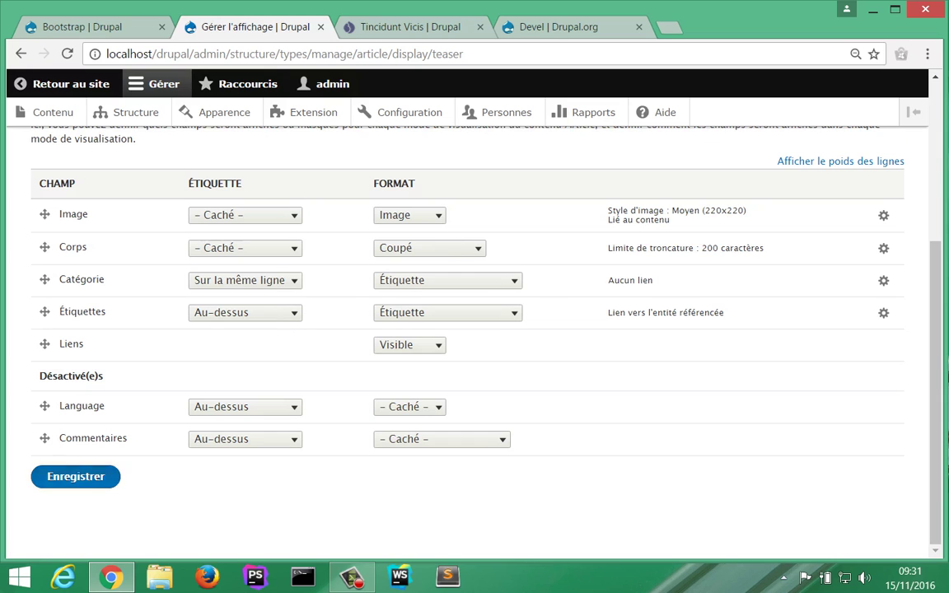
click(75, 476)
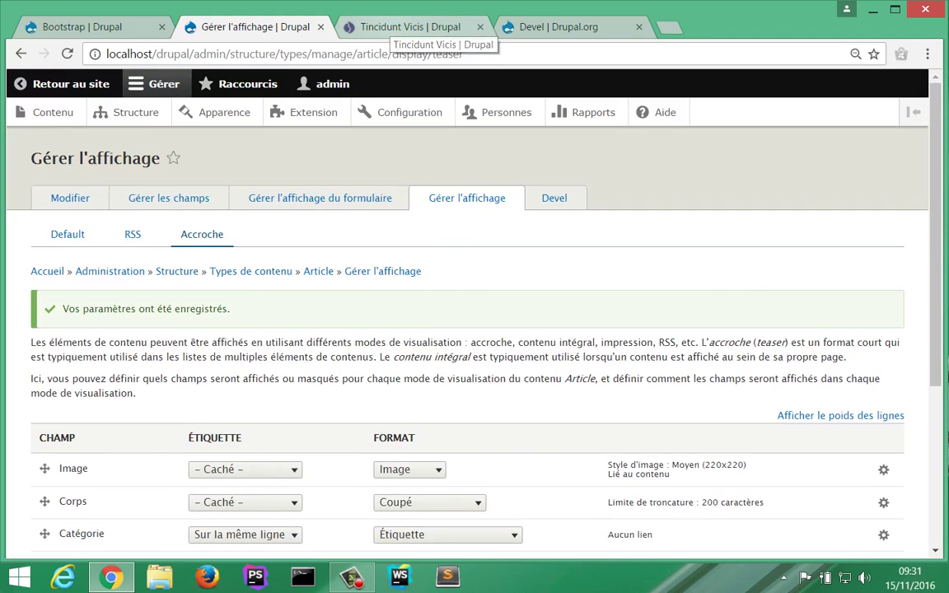
click(410, 28)
Step: Reload the article and check that front page teasers show 'Catégorie: Sport' inline, then return to display settings
click(67, 54)
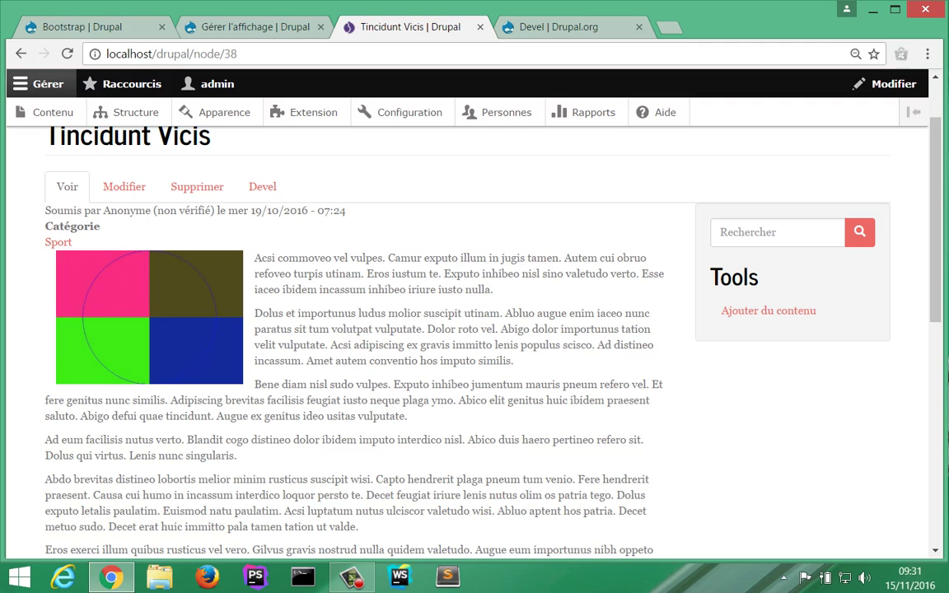
scroll(113, 162, up, 1)
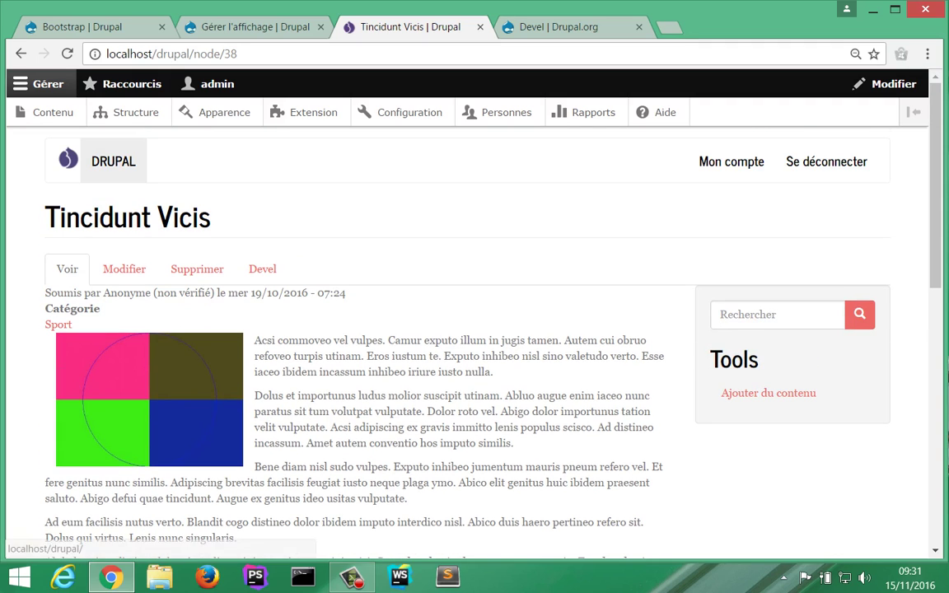
click(113, 162)
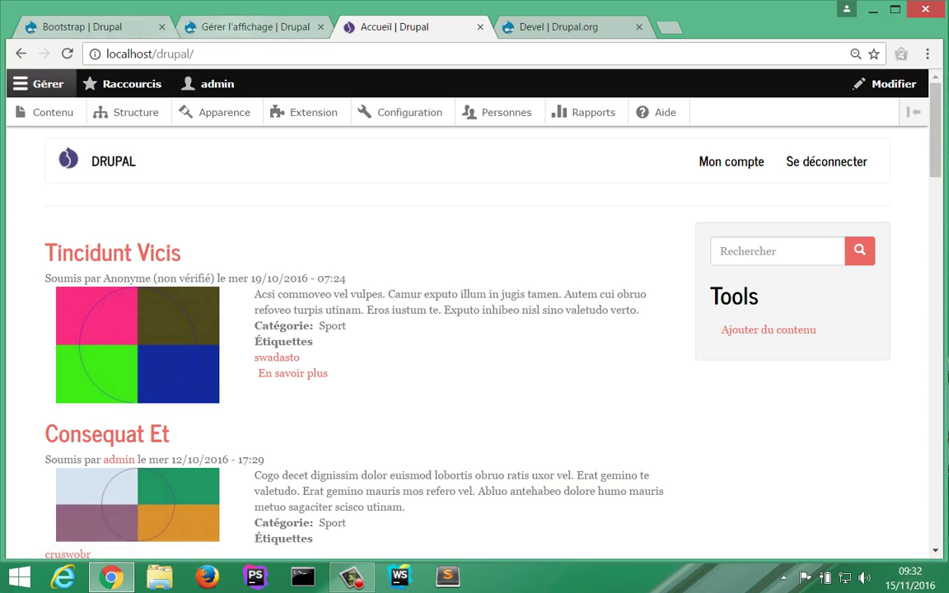
click(255, 27)
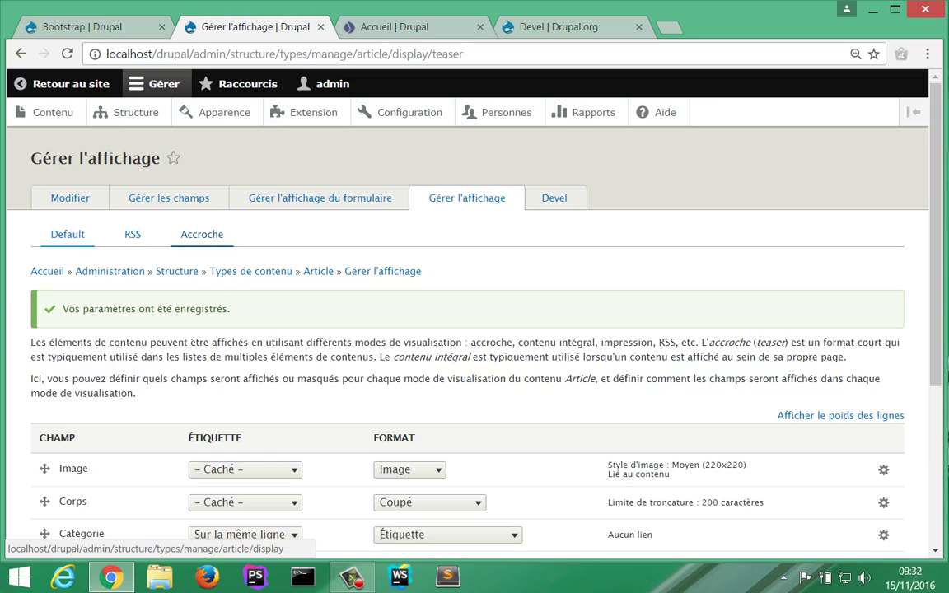
Step: On the Article Default display, set the Catégorie label to 'Sur la même ligne', keeping the Étiquette format
click(68, 234)
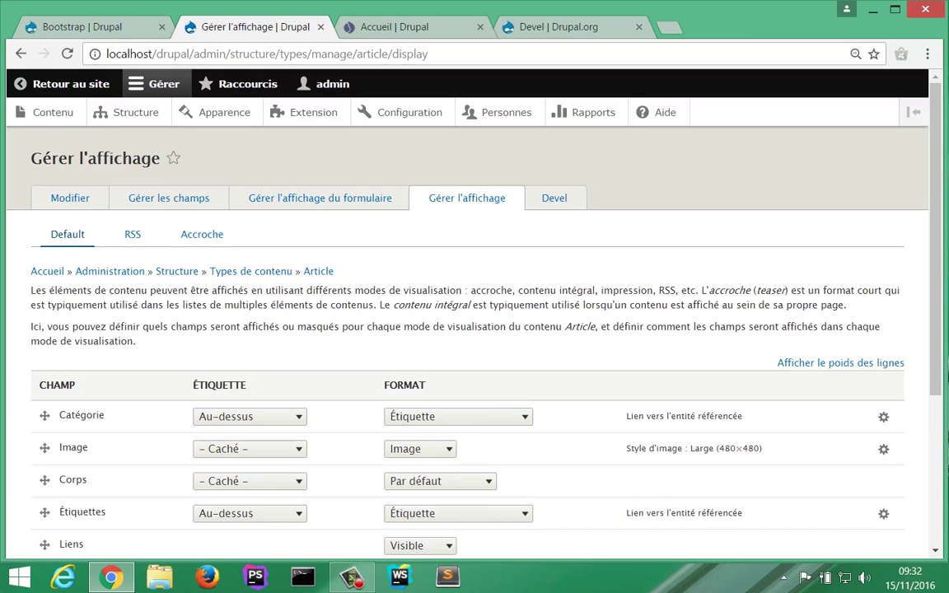
scroll(475, 329, down, 1)
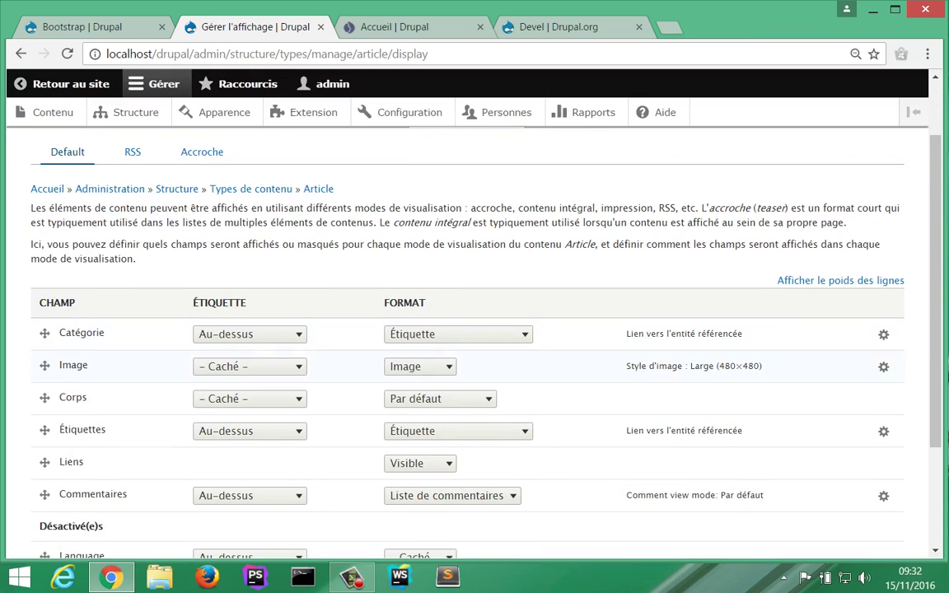
click(250, 334)
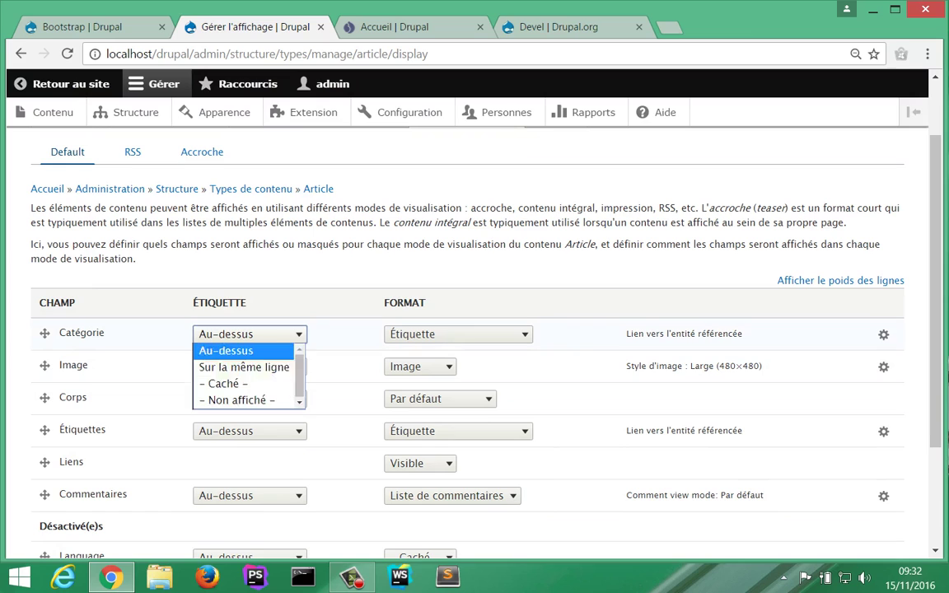
click(244, 367)
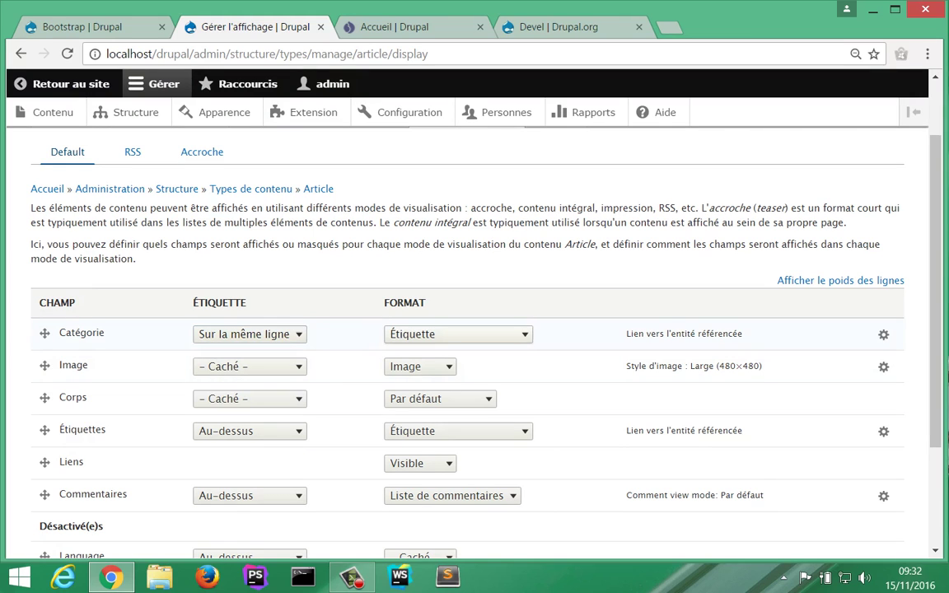
click(458, 334)
key(Escape)
Step: Turn off the Catégorie term link, update, and save the Default display with Enregistrer
click(883, 335)
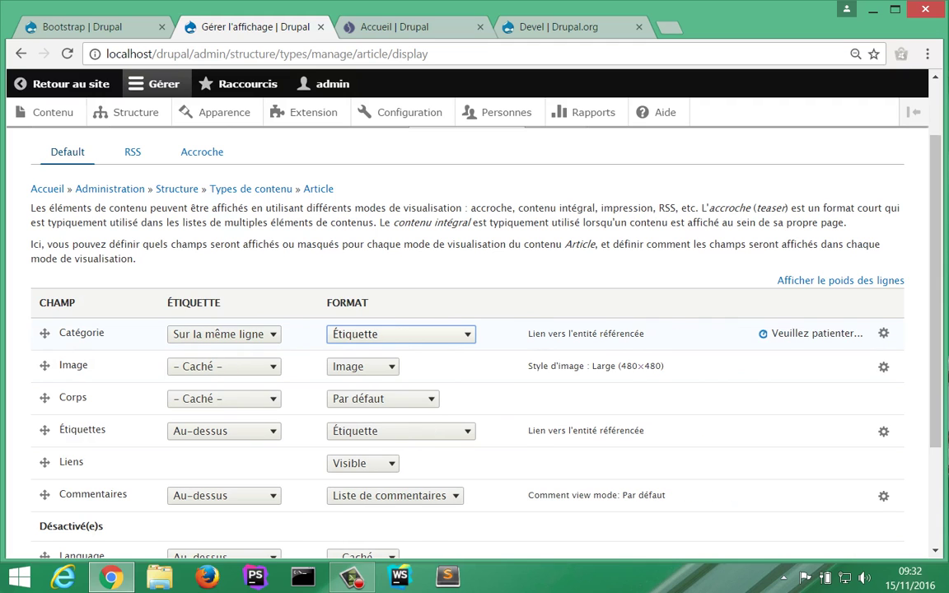
click(389, 355)
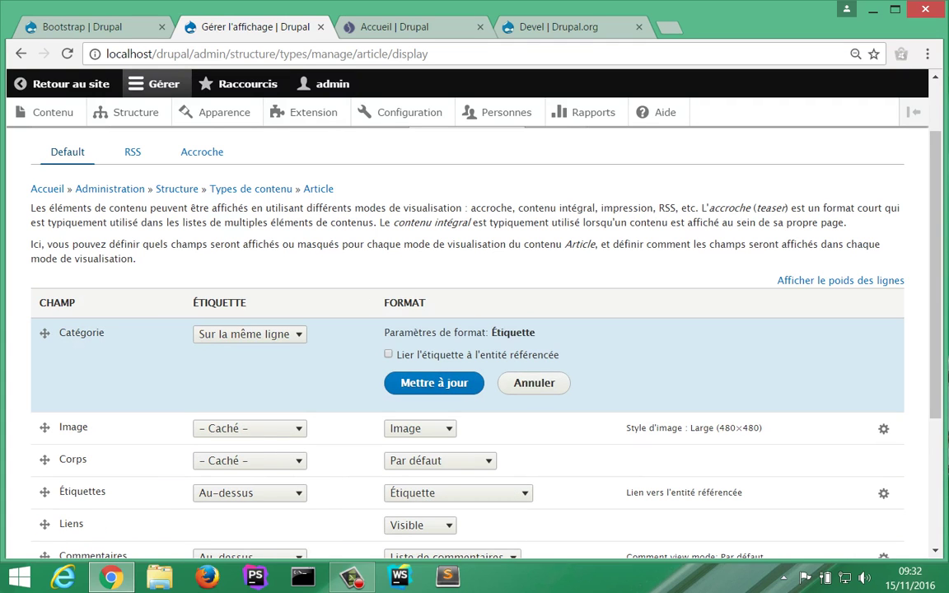
click(435, 384)
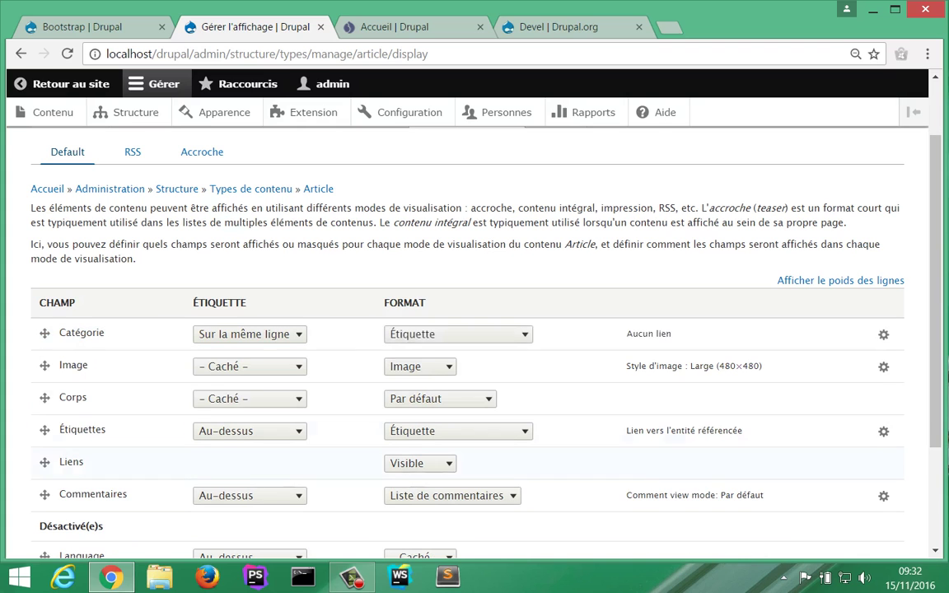
scroll(470, 330, down, 3)
click(75, 476)
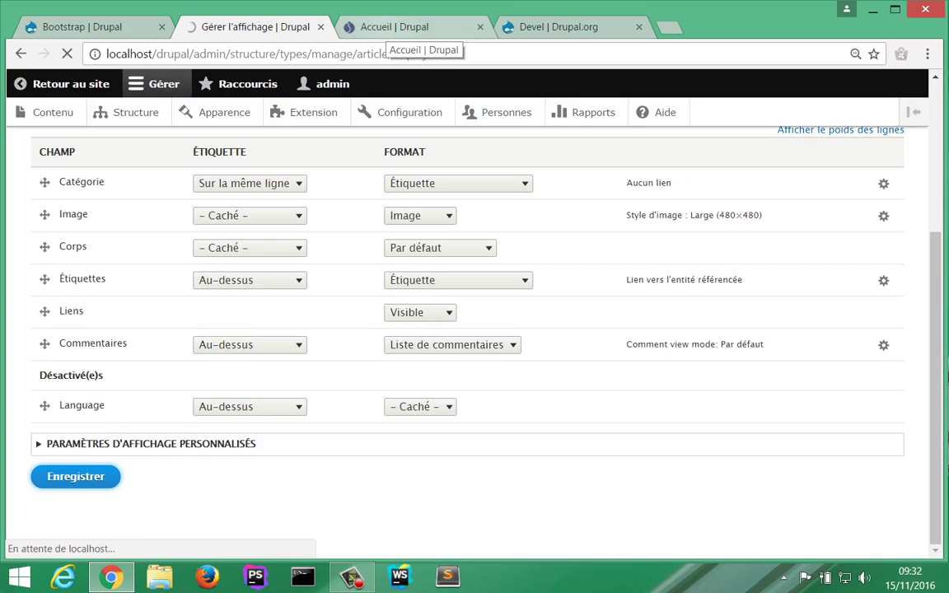
click(394, 26)
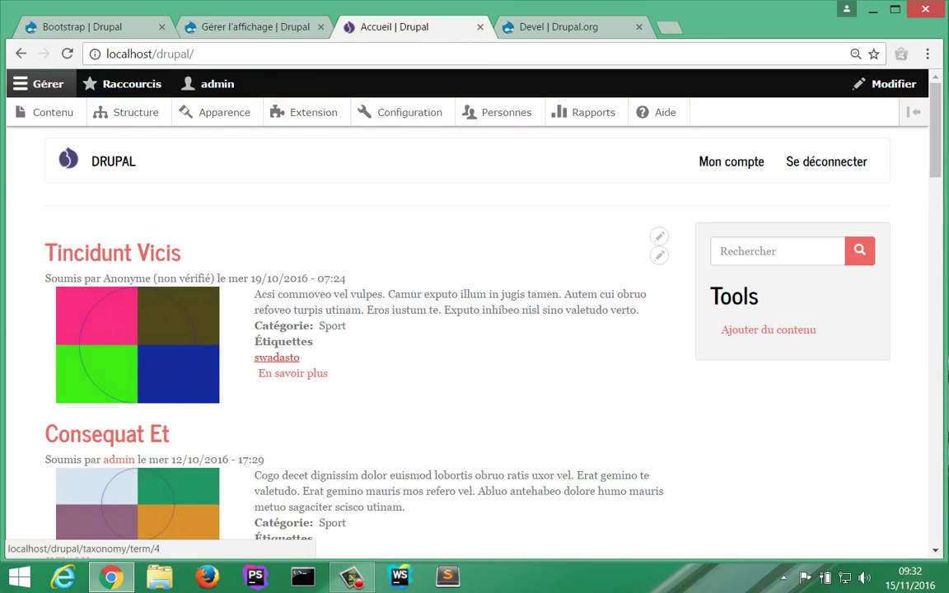
Step: Check 'Catégorie: Sport' on the full Tincidunt Vicis article, then re-save the Default display with the label inline
click(293, 373)
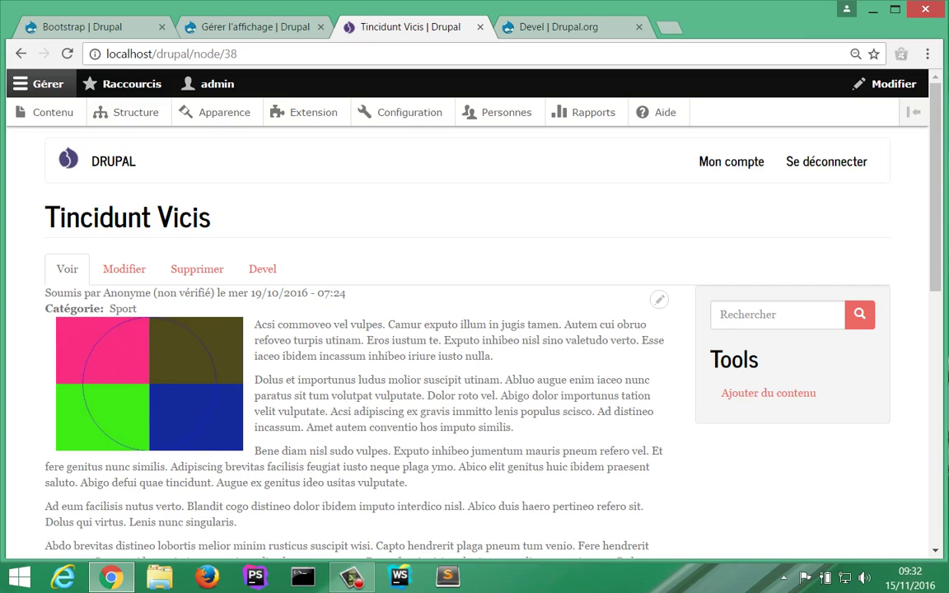
drag(101, 309, 46, 309)
click(247, 26)
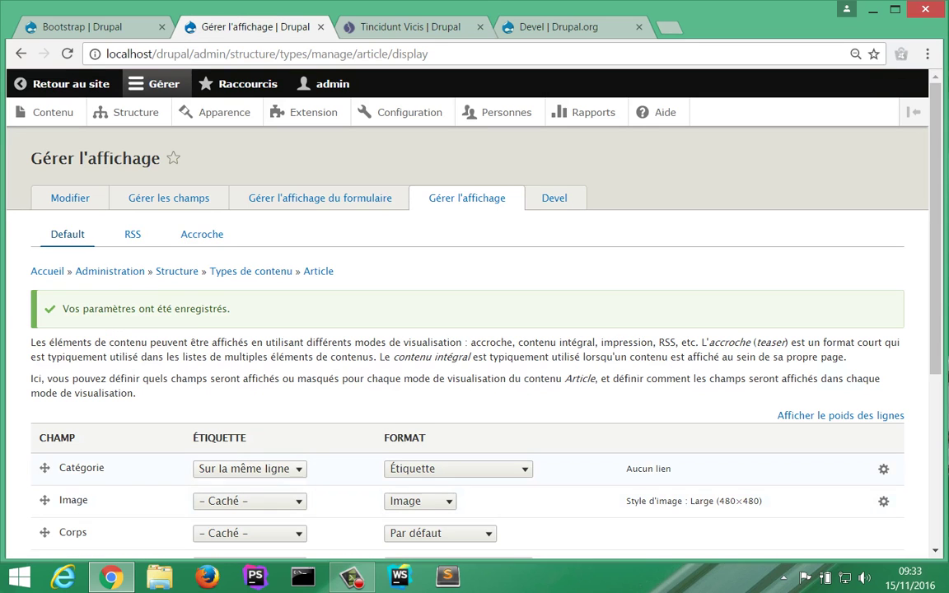
click(249, 468)
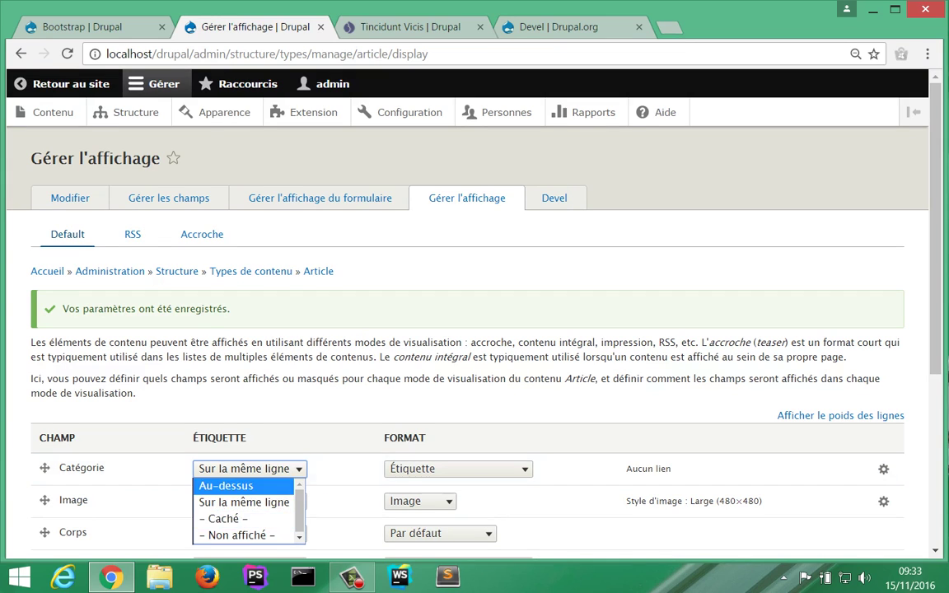
key(Escape)
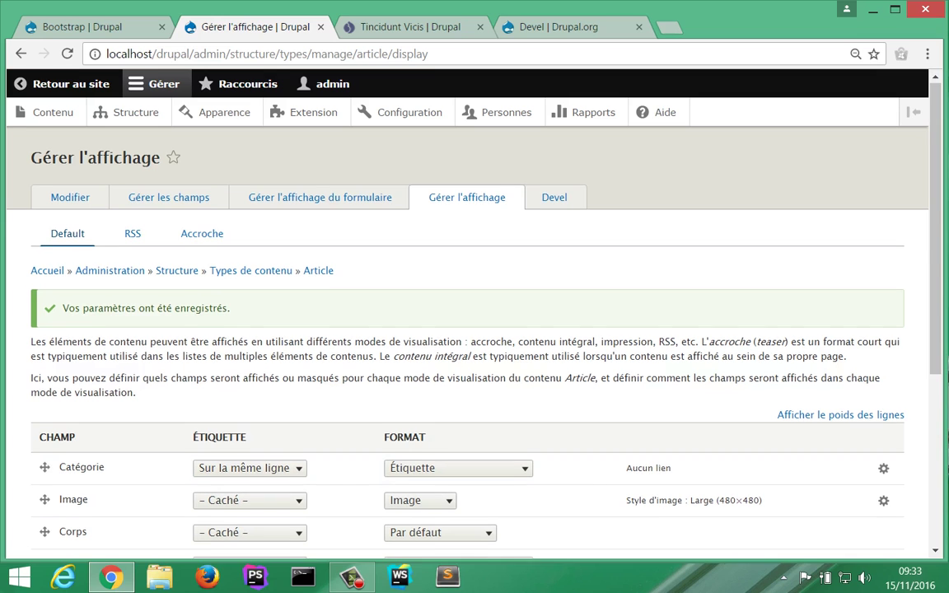
scroll(469, 329, down, 4)
click(75, 476)
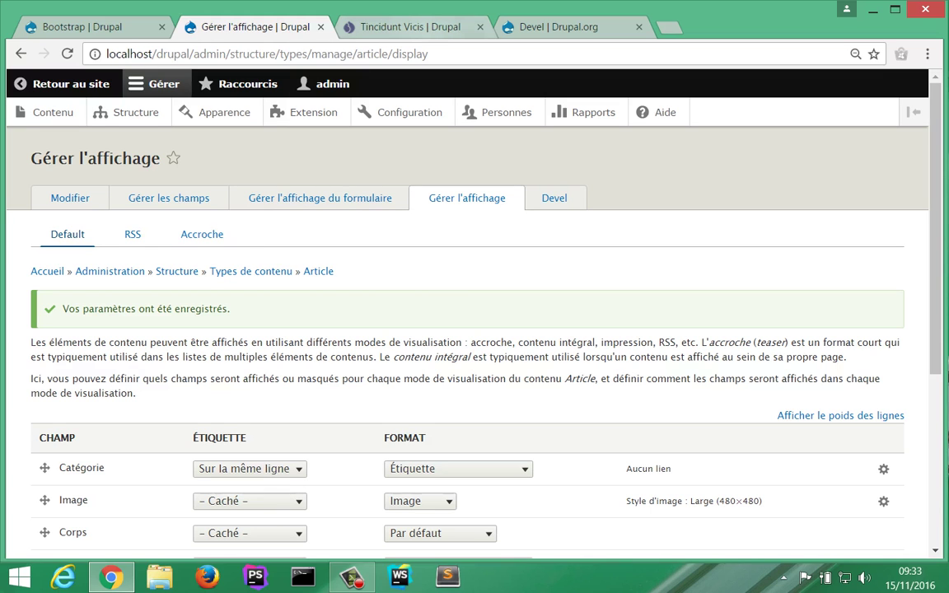
click(416, 27)
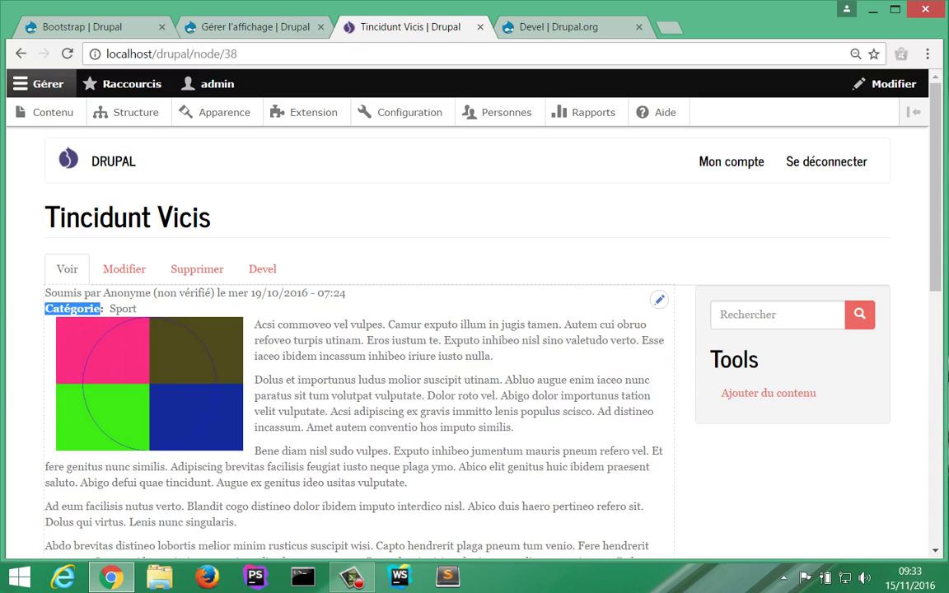
Step: From the front page listing's contextual pencil, choose 'Modifier la vue' to open the Frontpage view
click(659, 300)
click(32, 310)
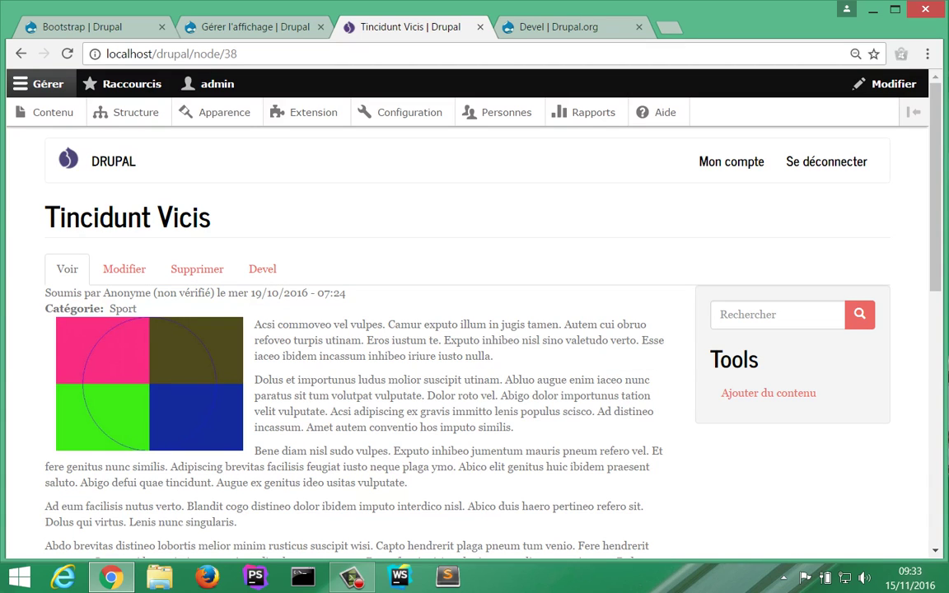
scroll(527, 346, down, 10)
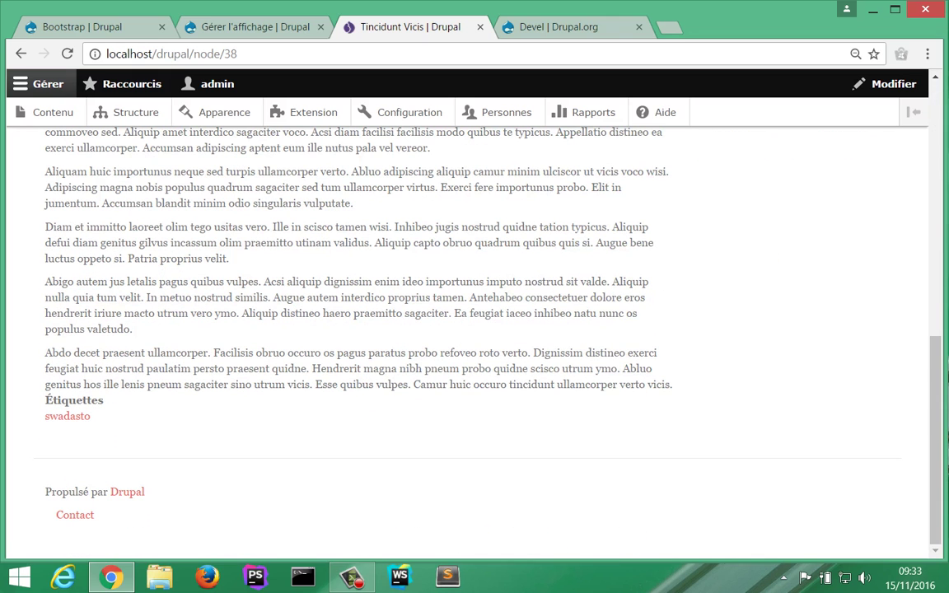
scroll(475, 329, up, 10)
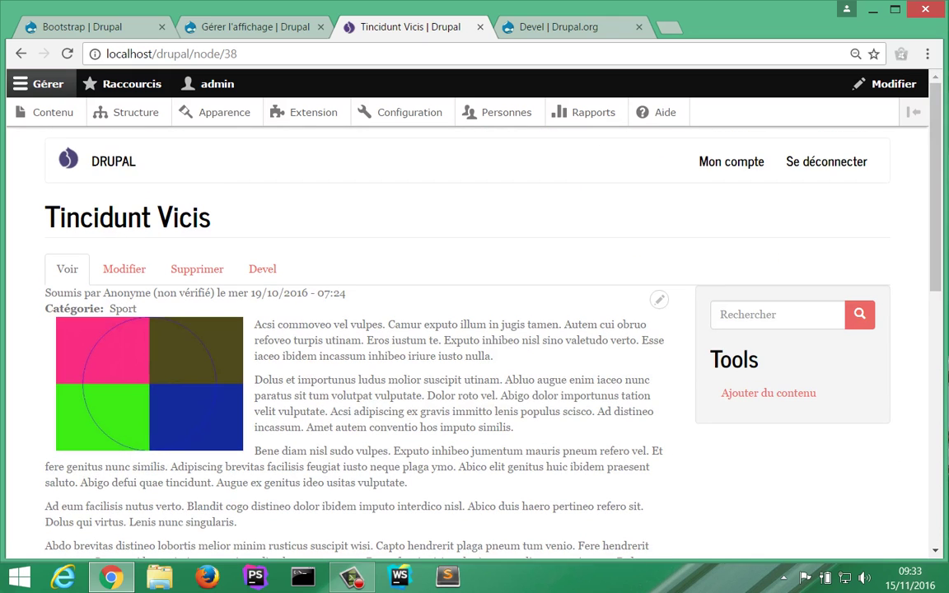
click(114, 162)
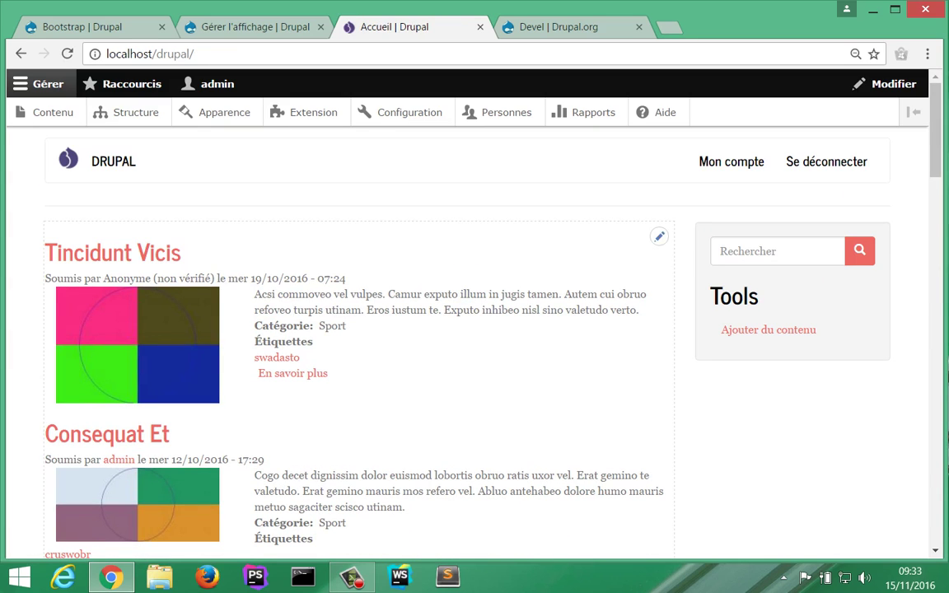
click(659, 237)
click(631, 258)
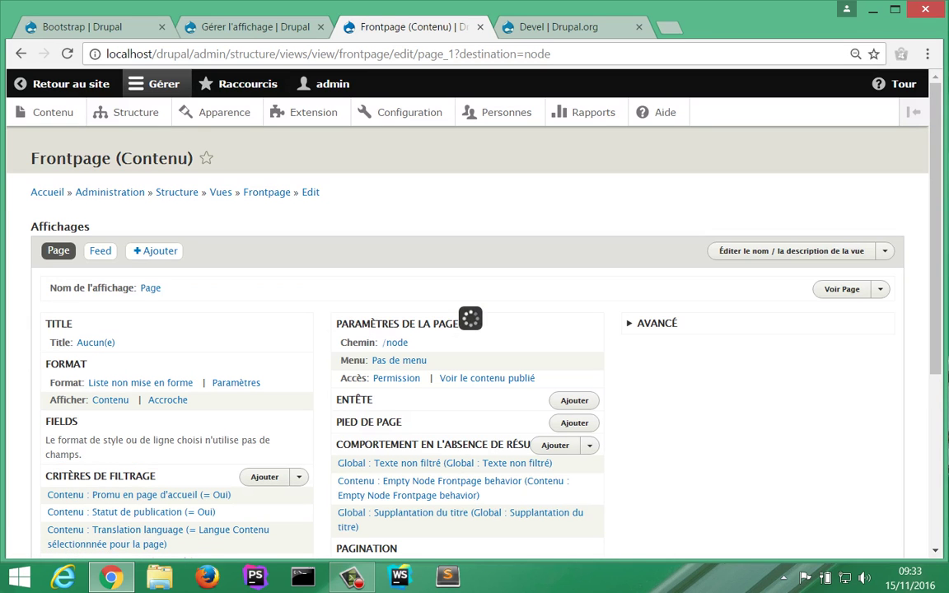
Step: Via Structure > Vues, open the Frontpage view editor and review its Page display at /node
click(136, 113)
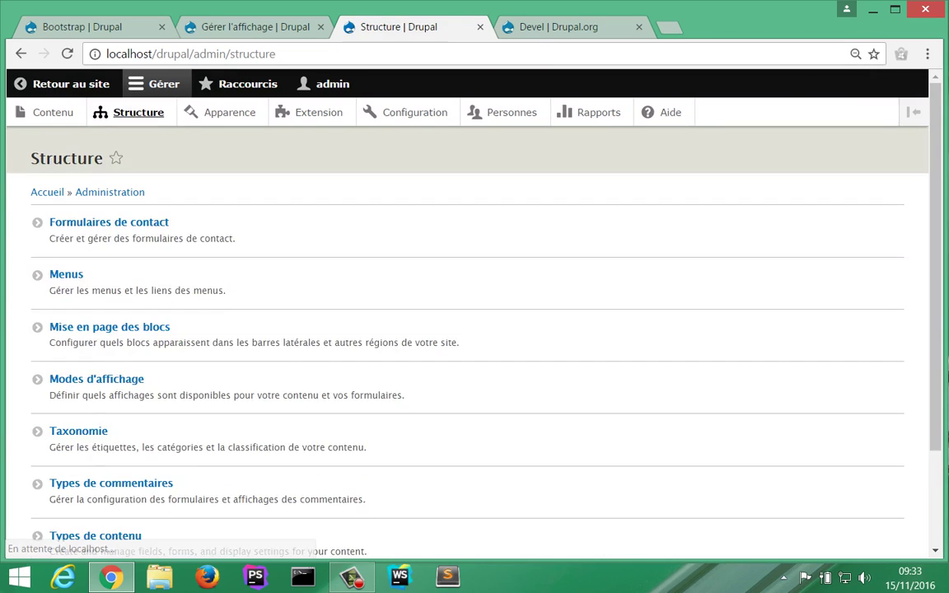
scroll(96, 377, down, 3)
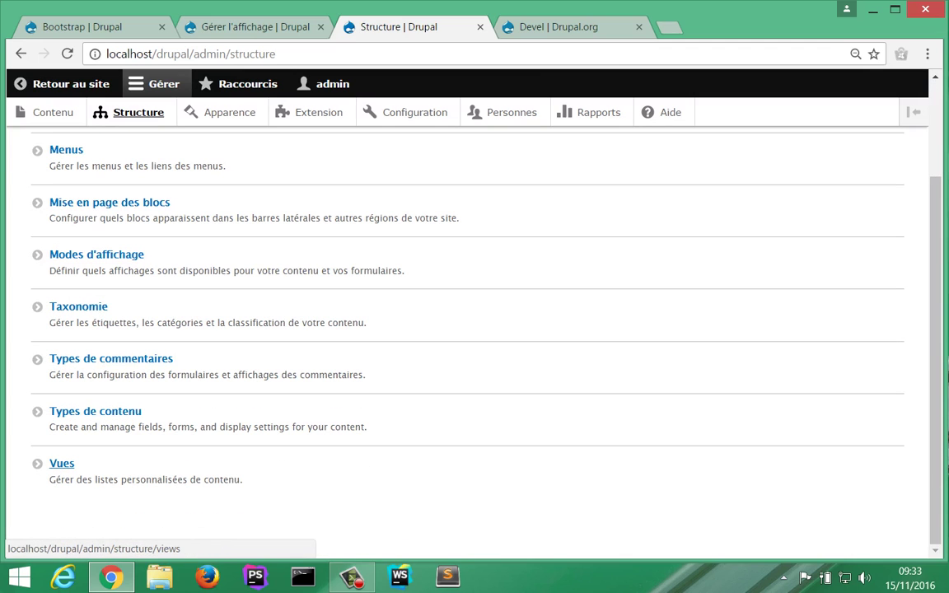
click(62, 463)
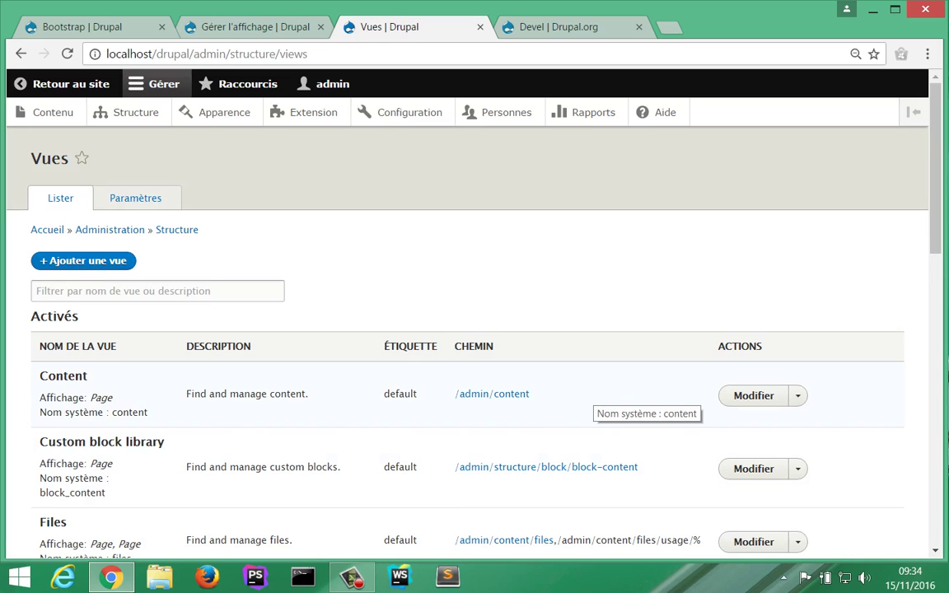
scroll(595, 395, down, 3)
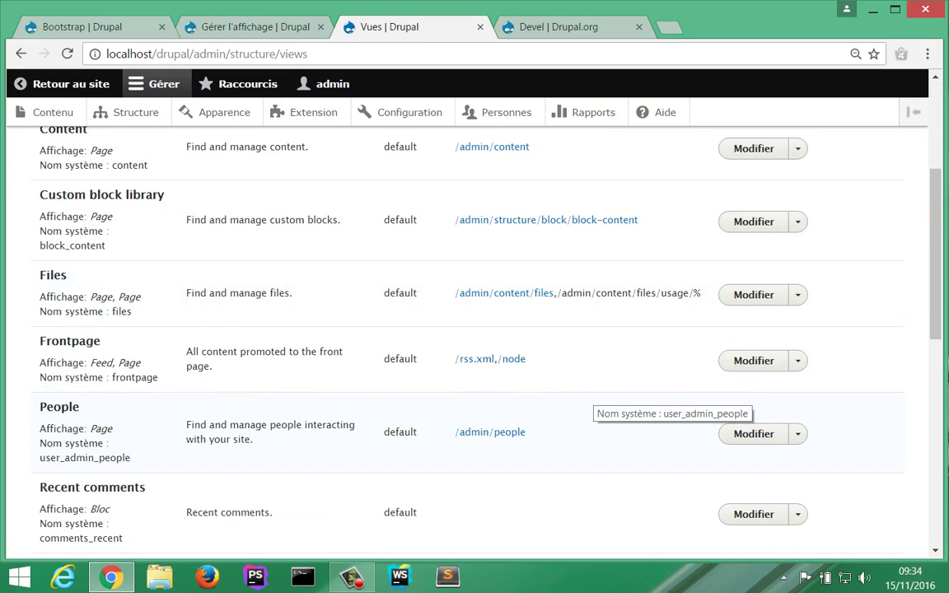
scroll(643, 404, down, 3)
scroll(642, 404, up, 3)
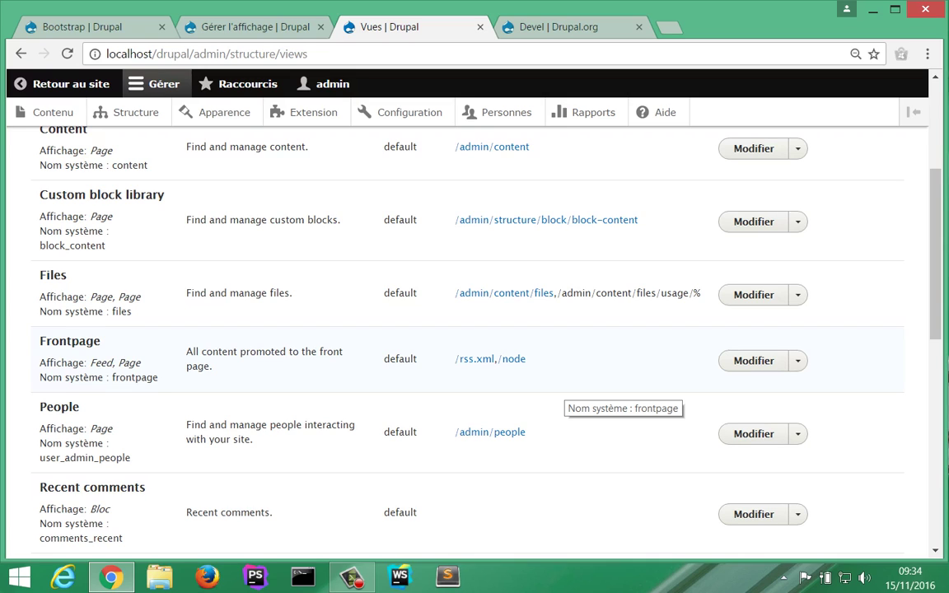
click(754, 361)
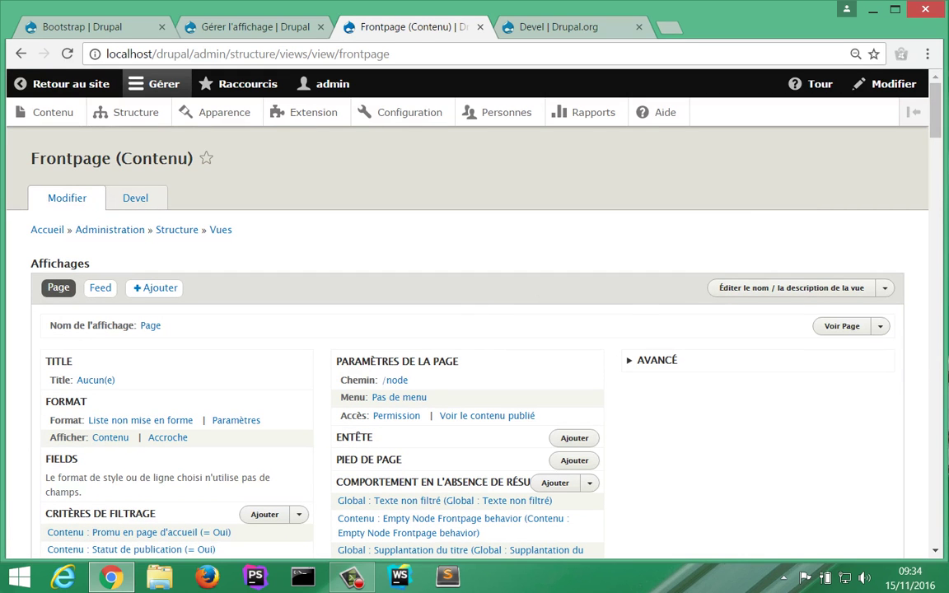
scroll(470, 329, down, 1)
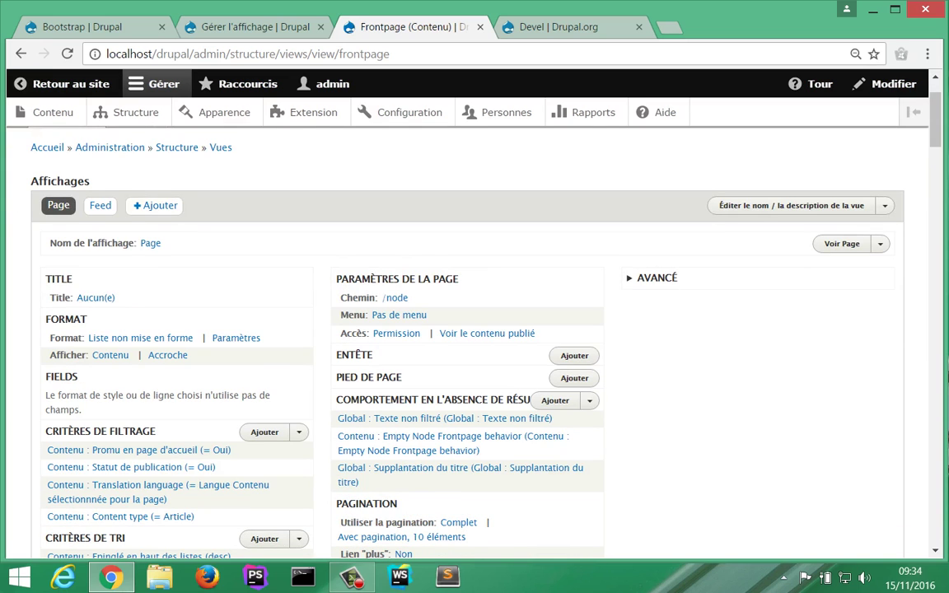
scroll(470, 330, down, 1)
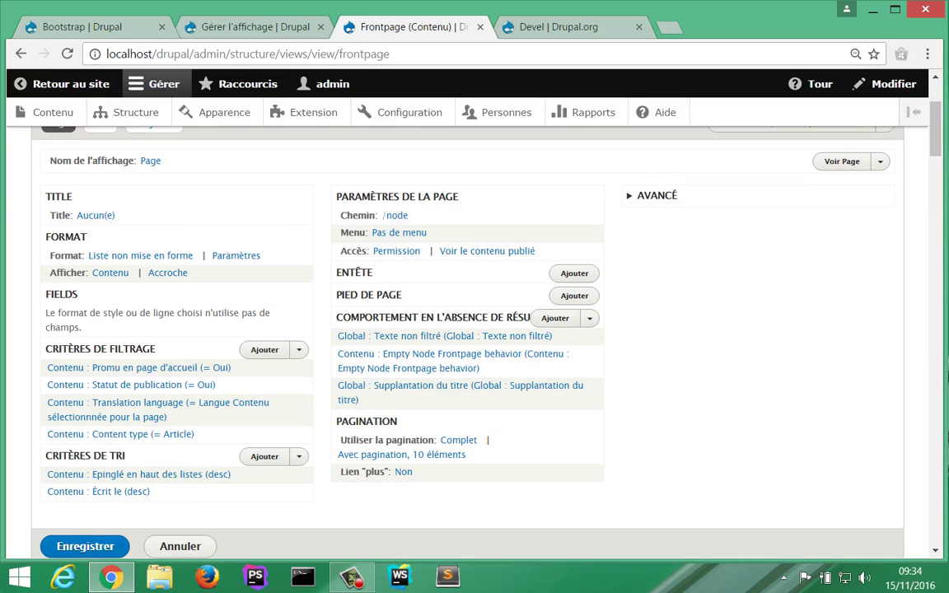
scroll(470, 330, down, 1)
scroll(470, 330, up, 2)
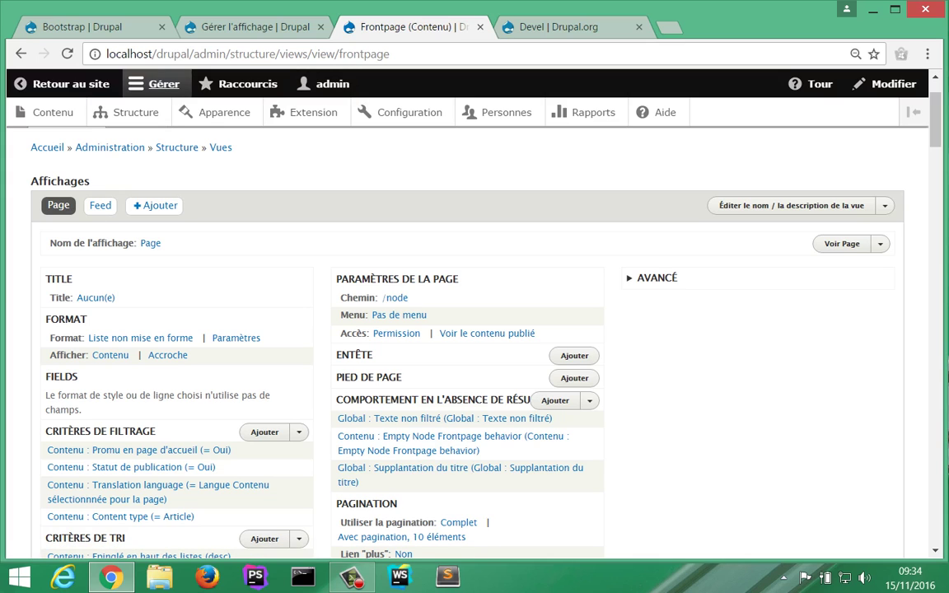
Step: Open the site homepage in a new tab, then show the Frontpage view's Feed display (/rss.xml)
middle_click(75, 86)
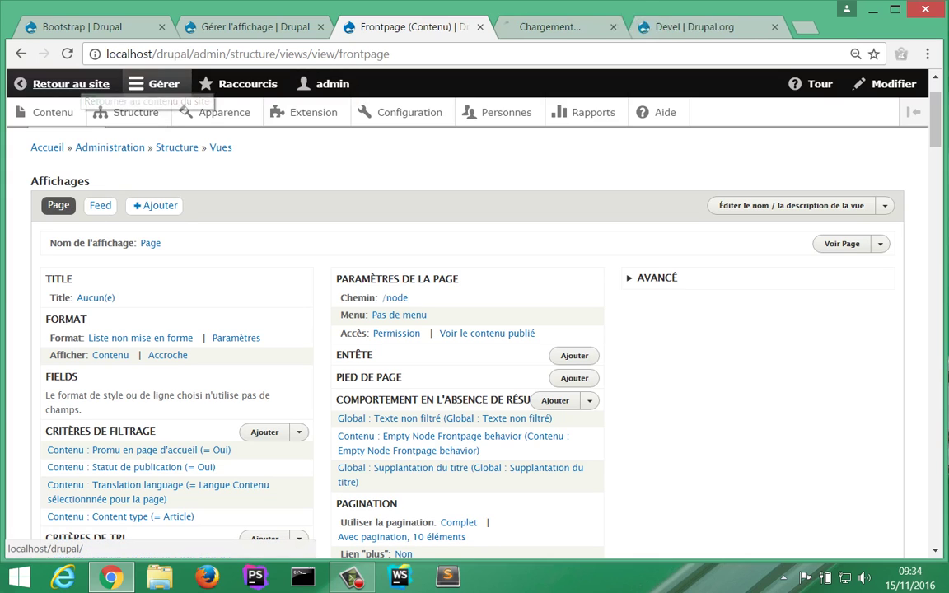
key(ctrl+Tab)
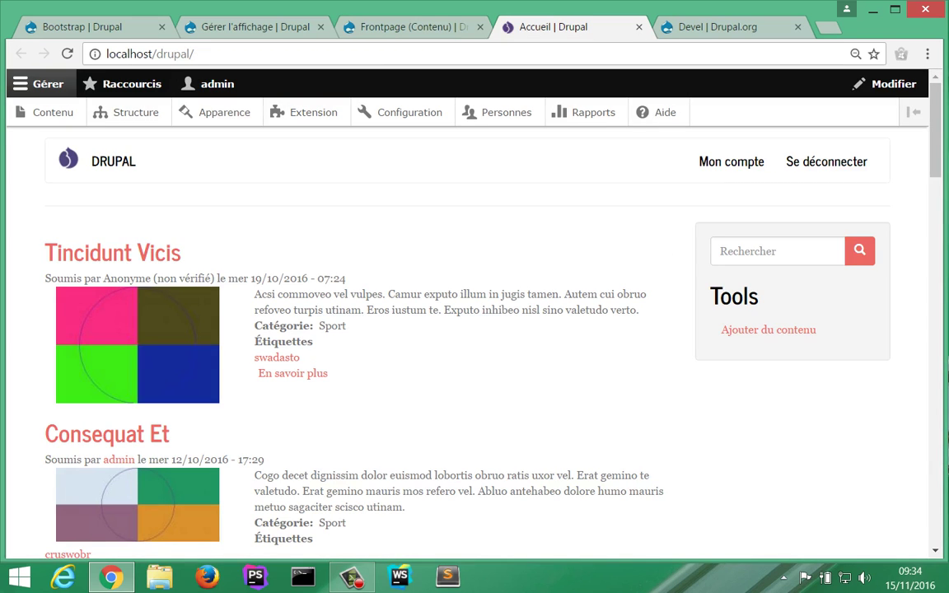
key(ctrl+shift+Tab)
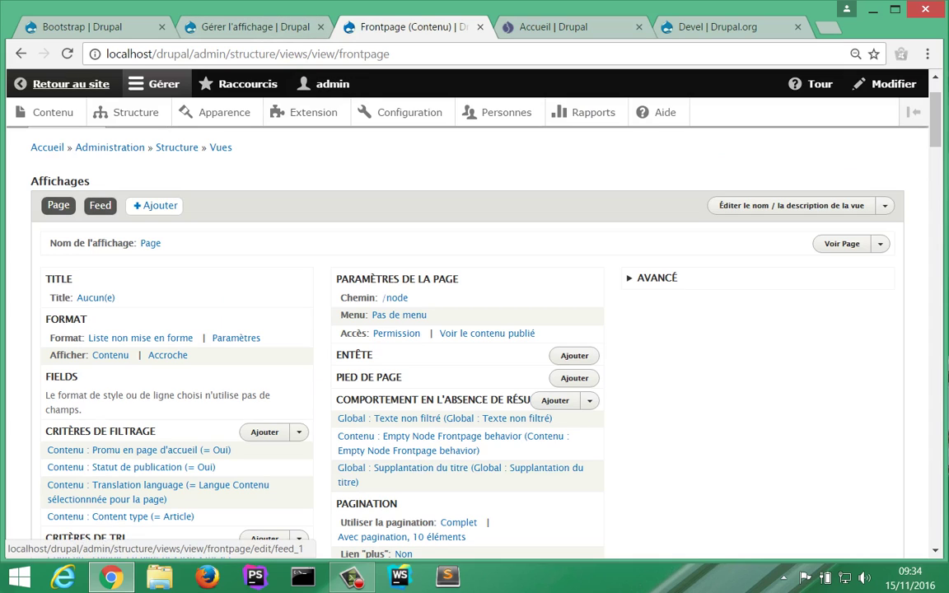
click(99, 205)
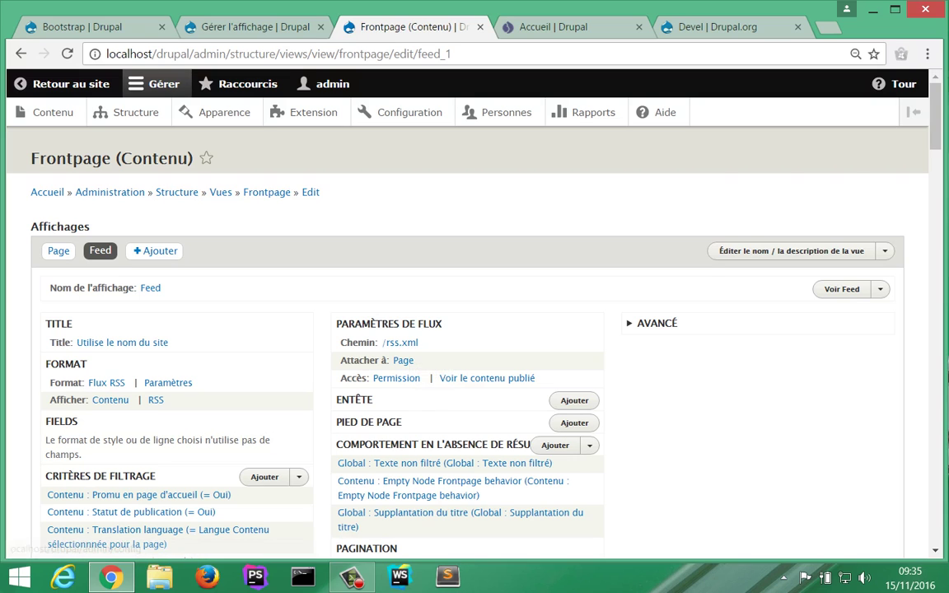
Step: Load localhost/drupal/rss.xml in the homepage tab to see the RSS feed, then return to the editor
key(ctrl+Tab)
key(ctrl+l)
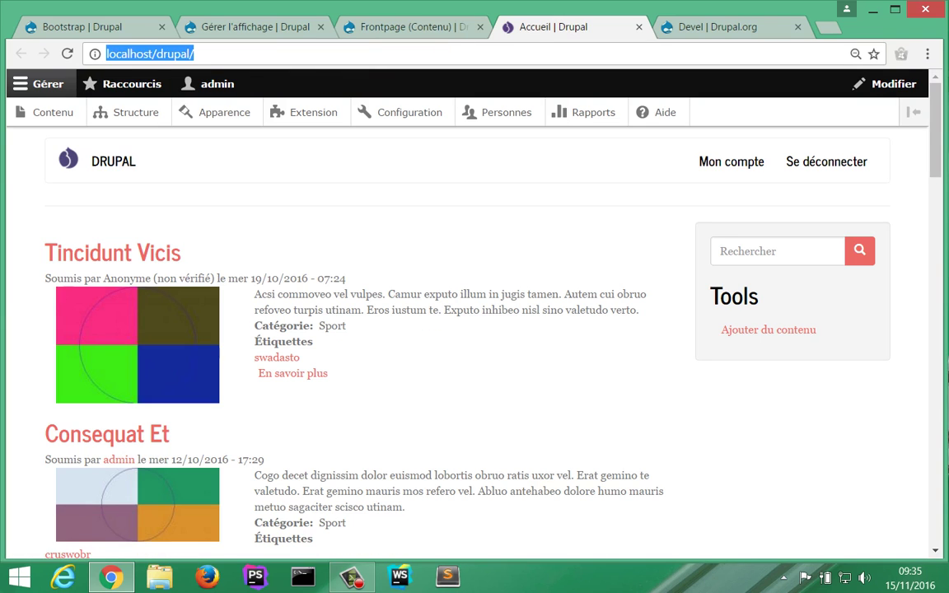
key(End)
text(rss.xml)
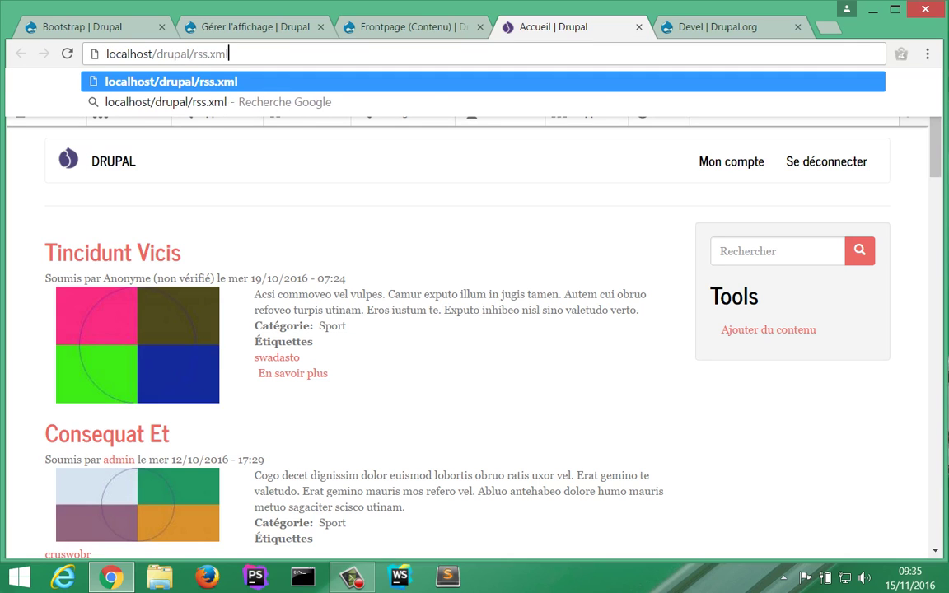
key(Return)
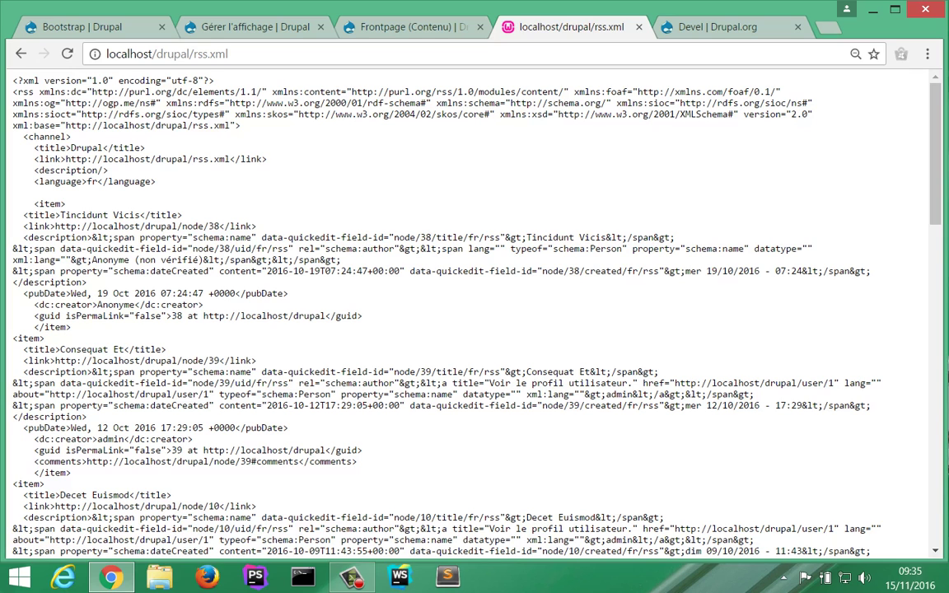
key(ctrl+shift+Tab)
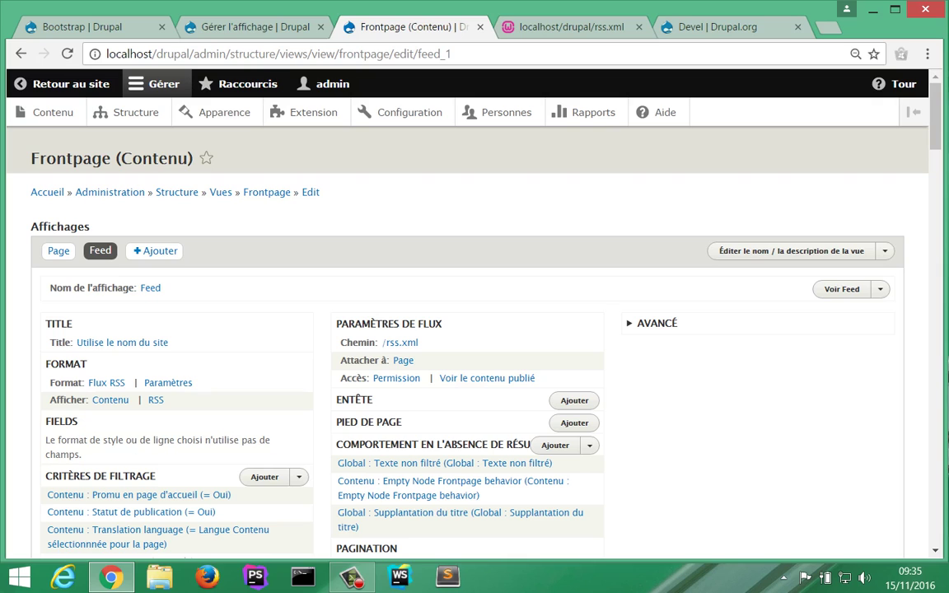
Step: Add a new Page 2 display to the Frontpage view
click(155, 250)
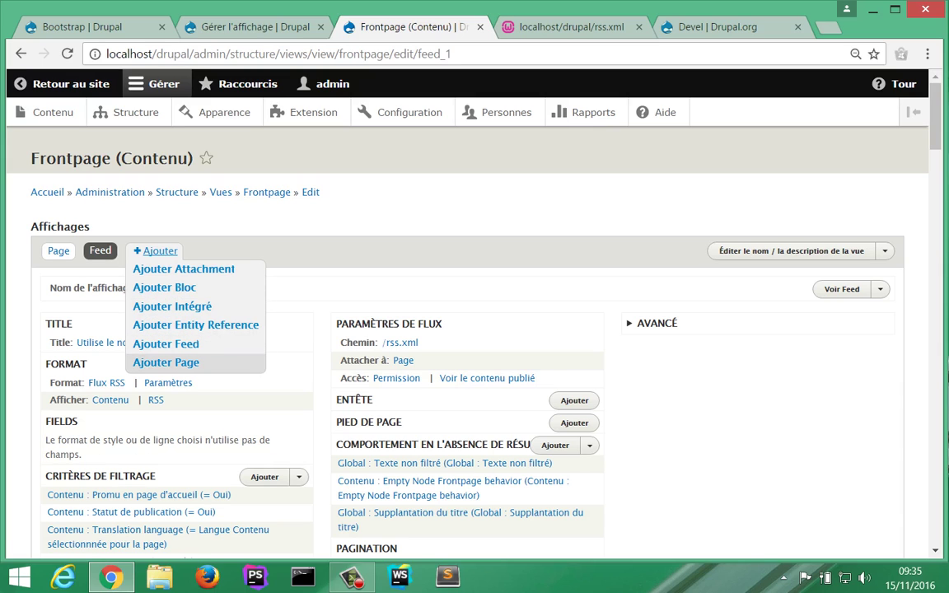
click(165, 363)
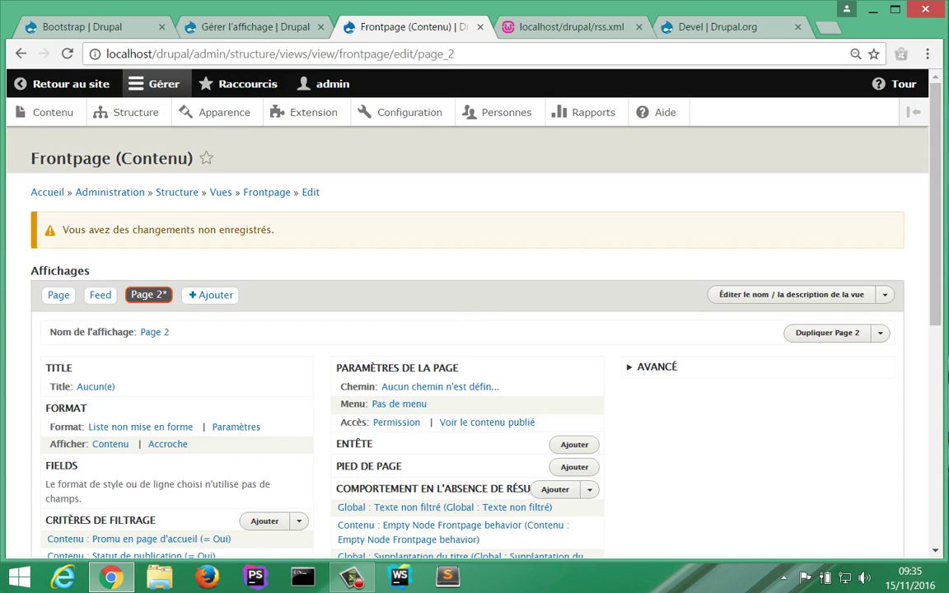
click(59, 295)
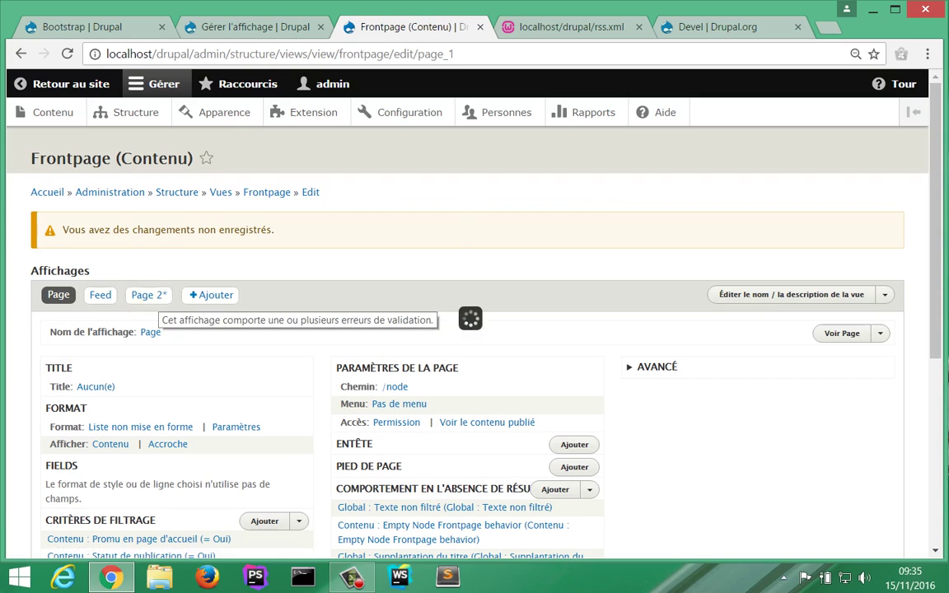
click(148, 295)
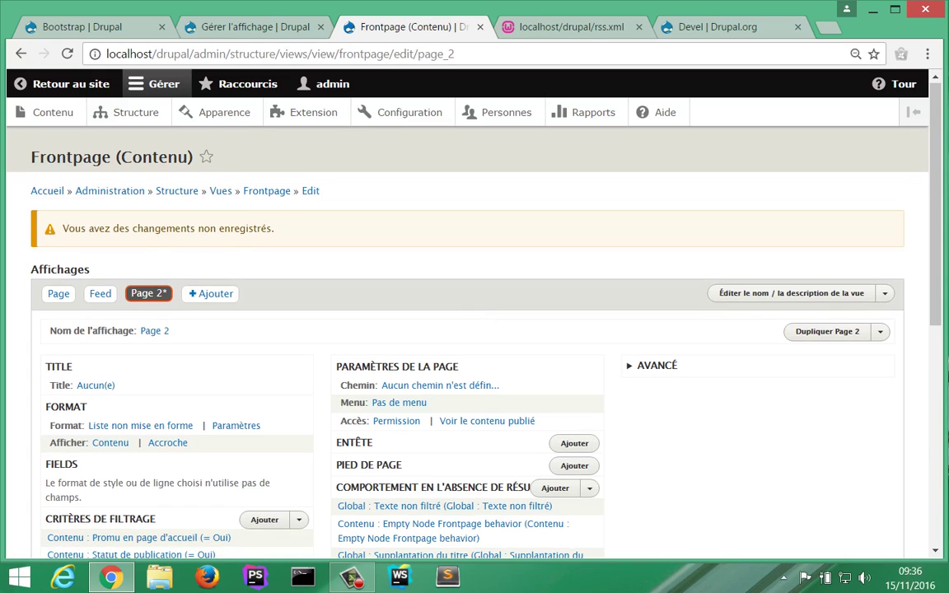
scroll(475, 329, down, 3)
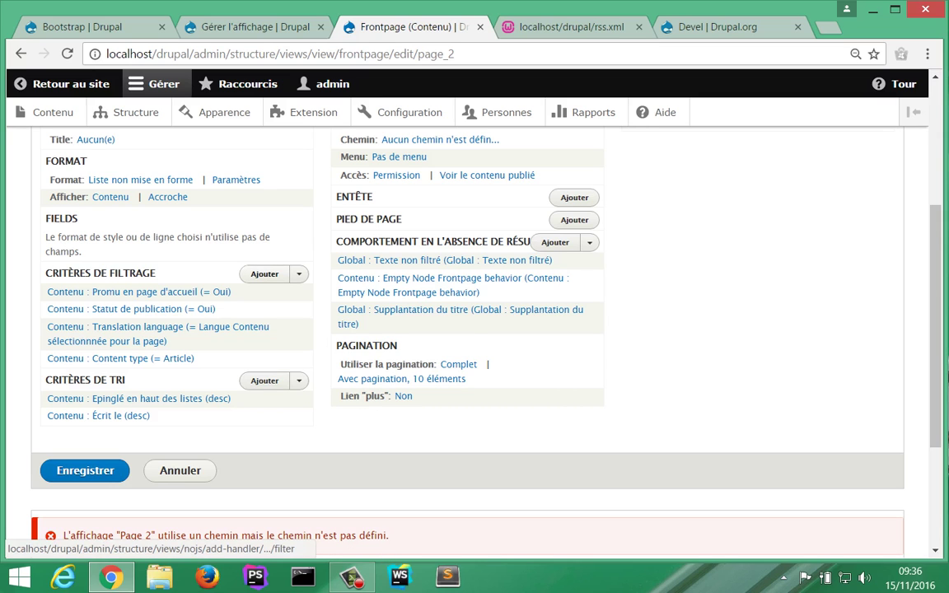
Step: Add a Catégorie filter criterion as a dropdown list, limited to the Politique term
click(264, 273)
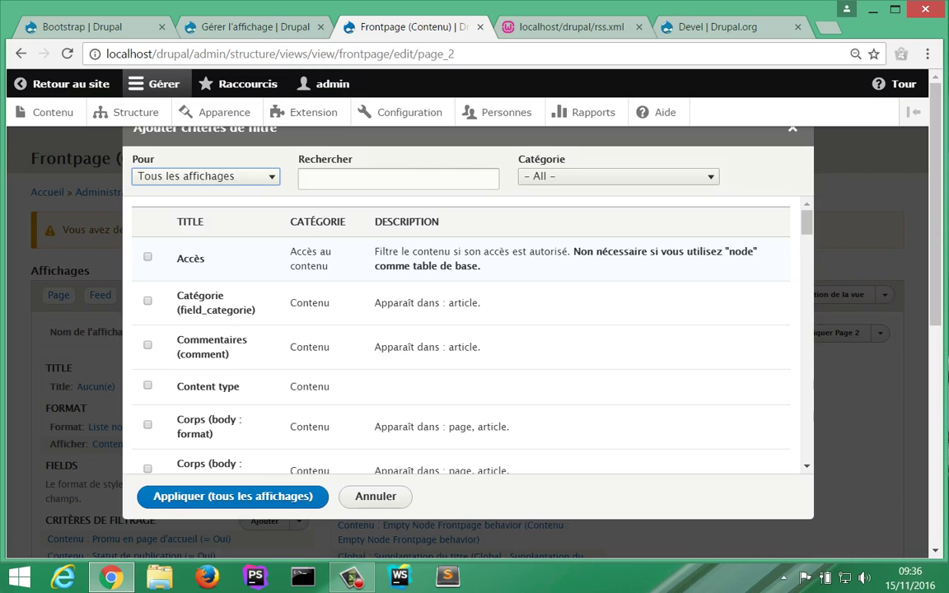
click(398, 179)
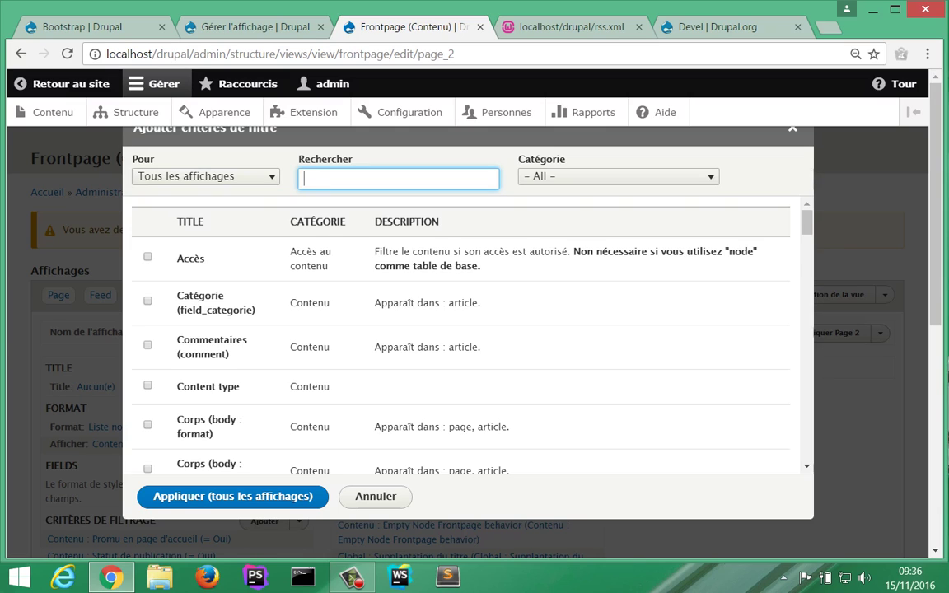
text(Cat)
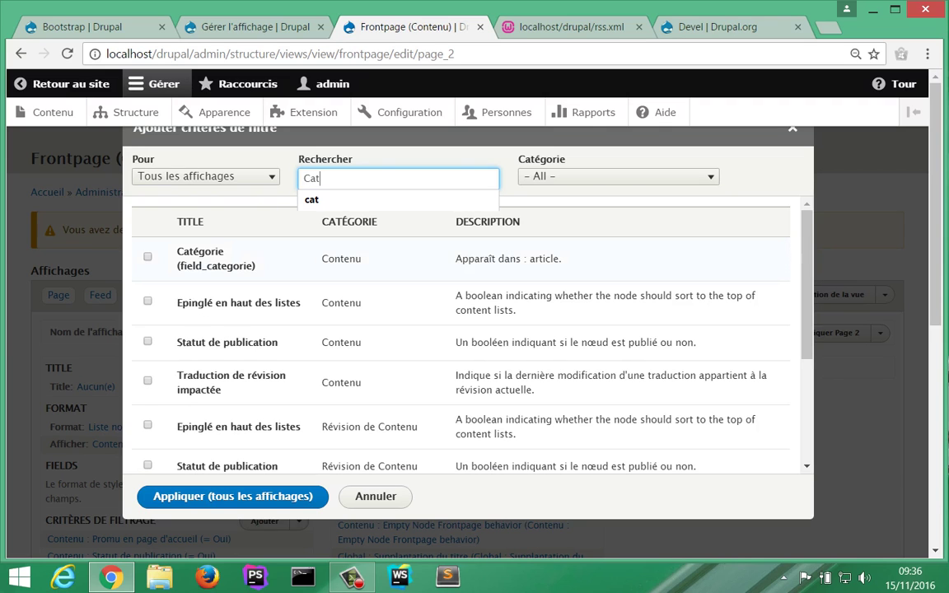
click(148, 257)
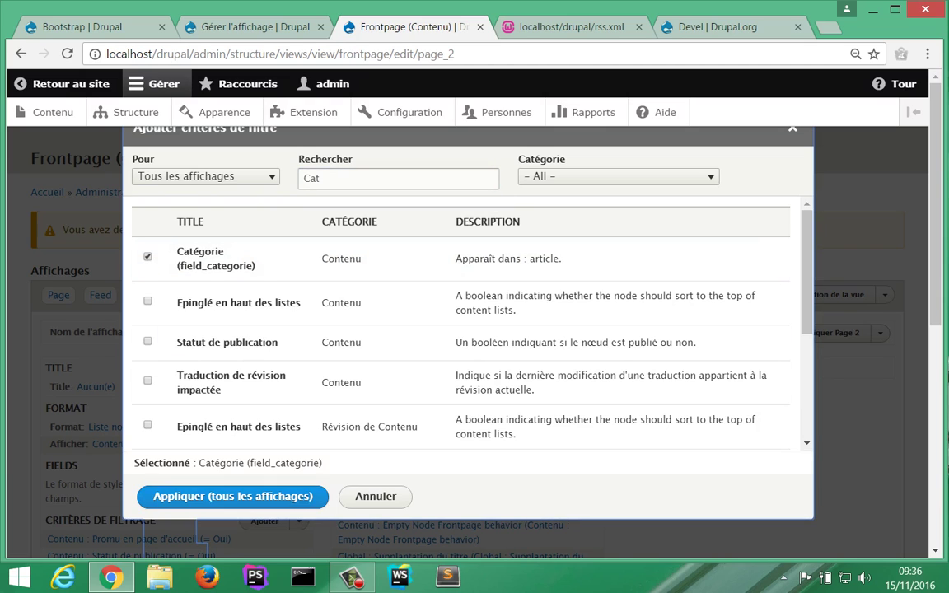
click(233, 496)
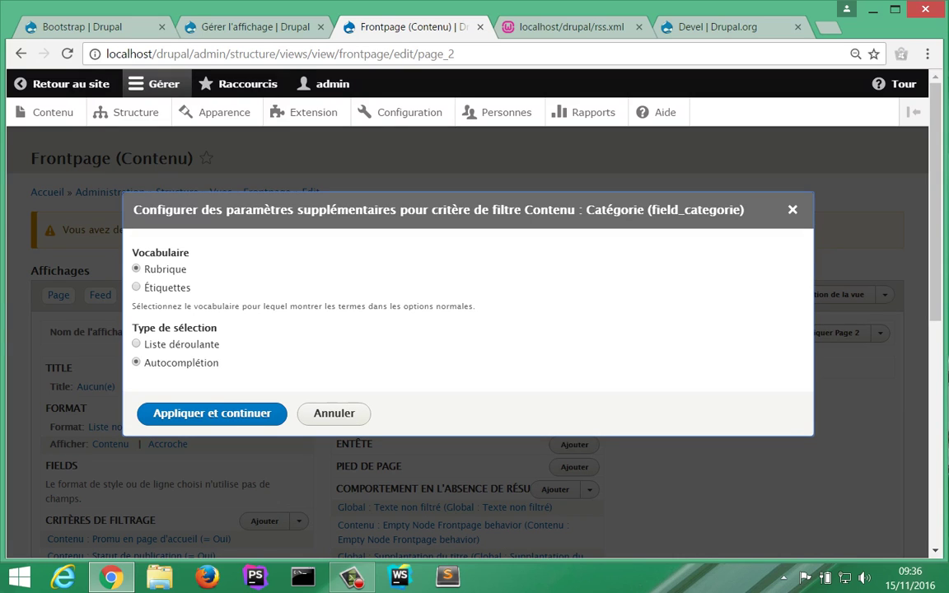
click(136, 344)
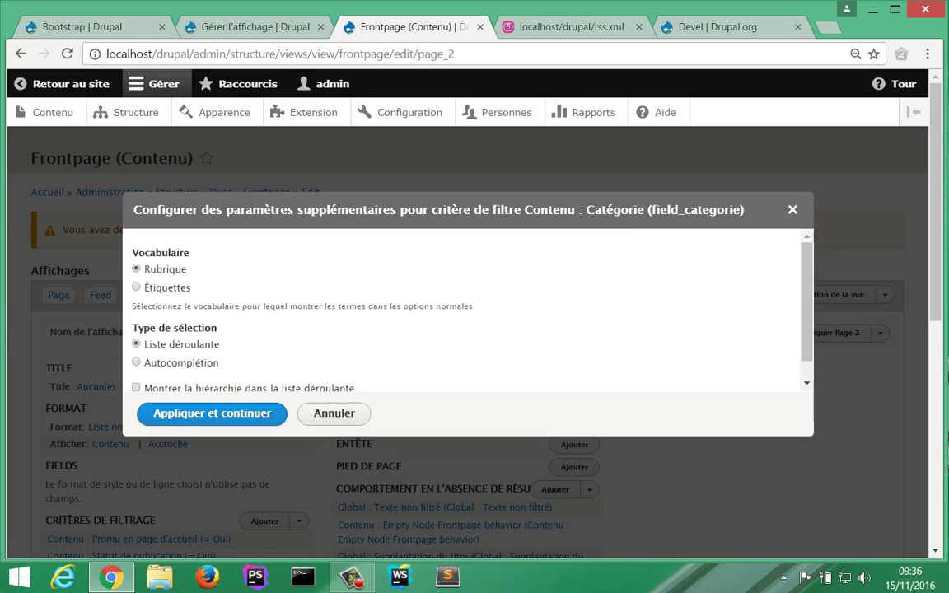
click(211, 413)
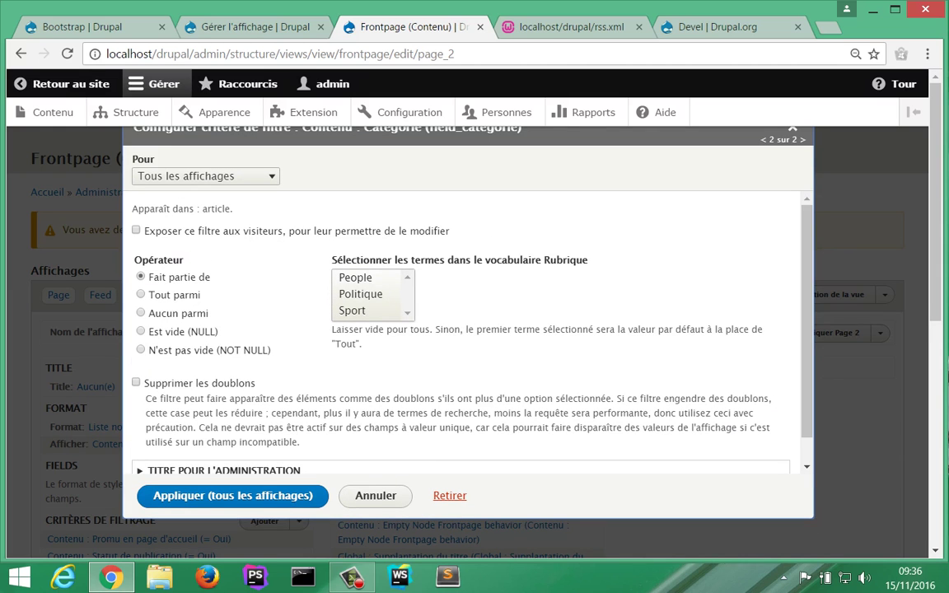
click(361, 294)
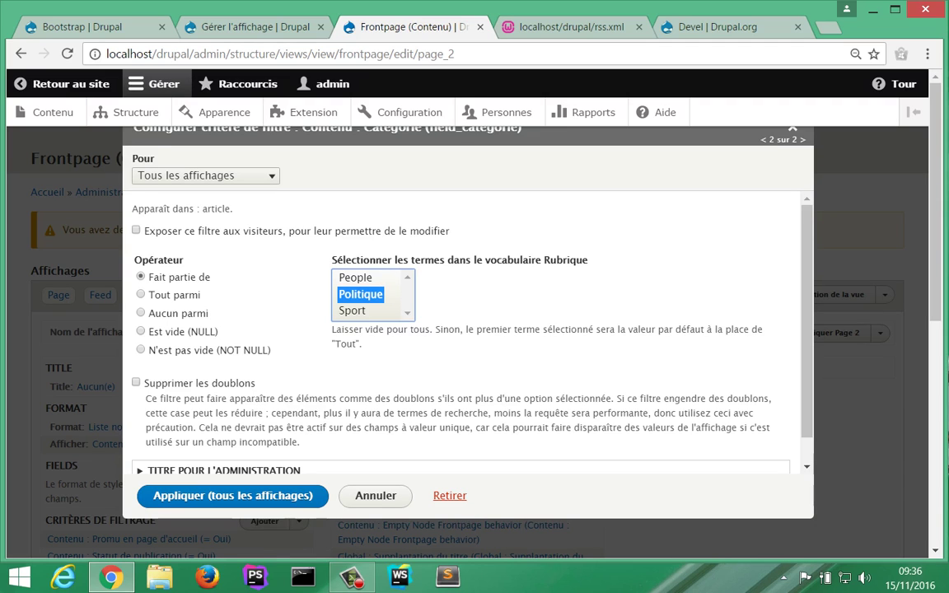
click(232, 495)
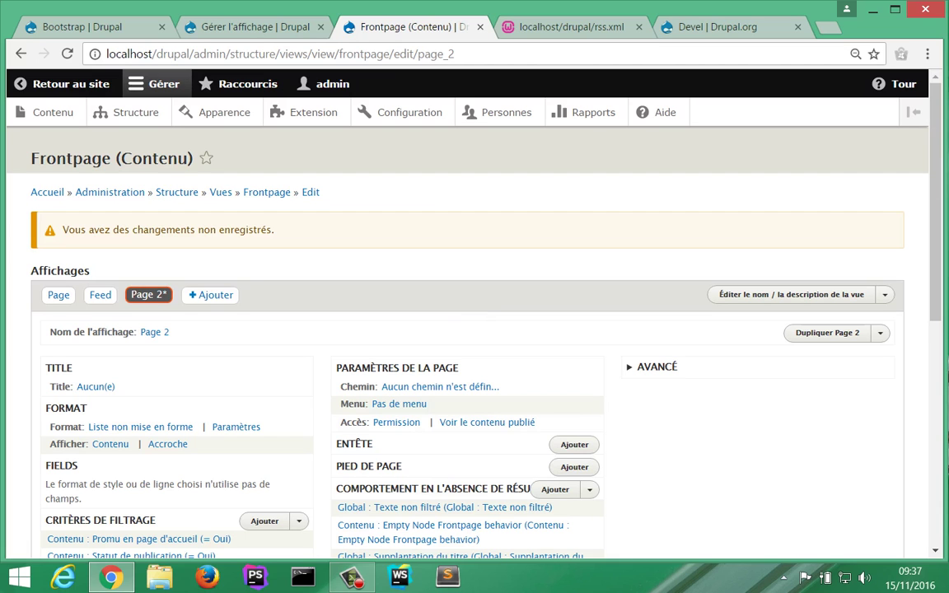
Step: On the Page display, override the Catégorie filter for this display only ('Ce(tte) page (supplanter)')
scroll(157, 388, down, 4)
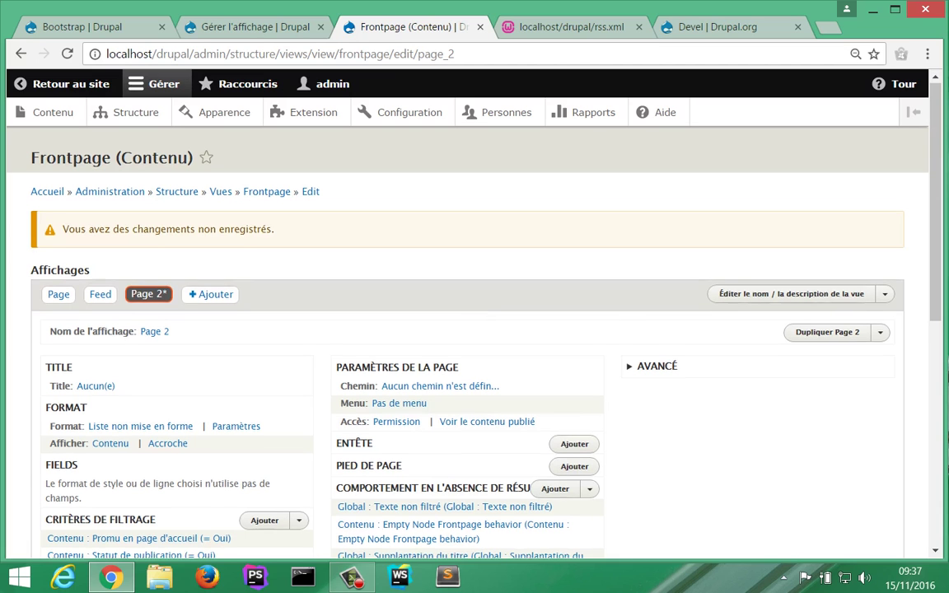
scroll(157, 387, down, 1)
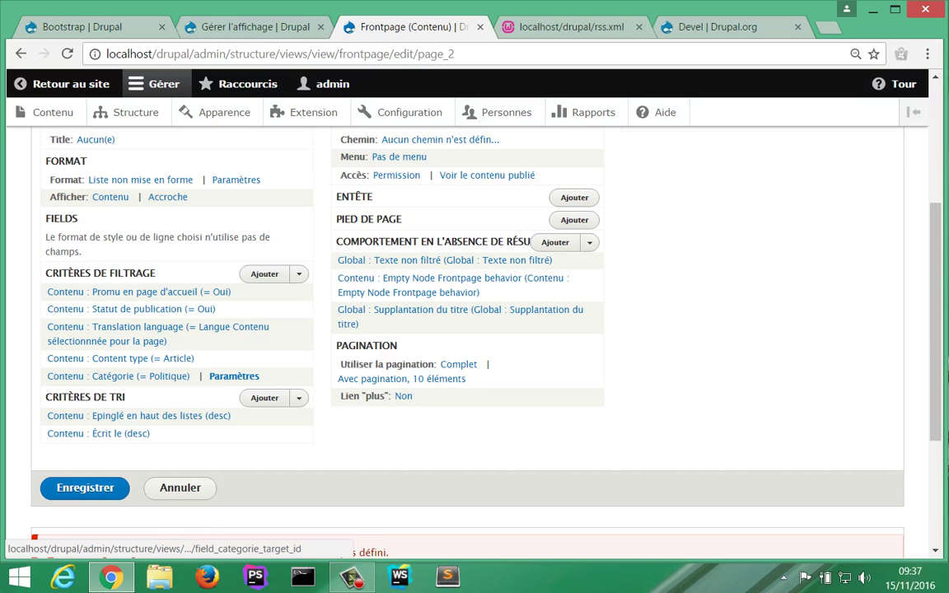
scroll(157, 376, up, 3)
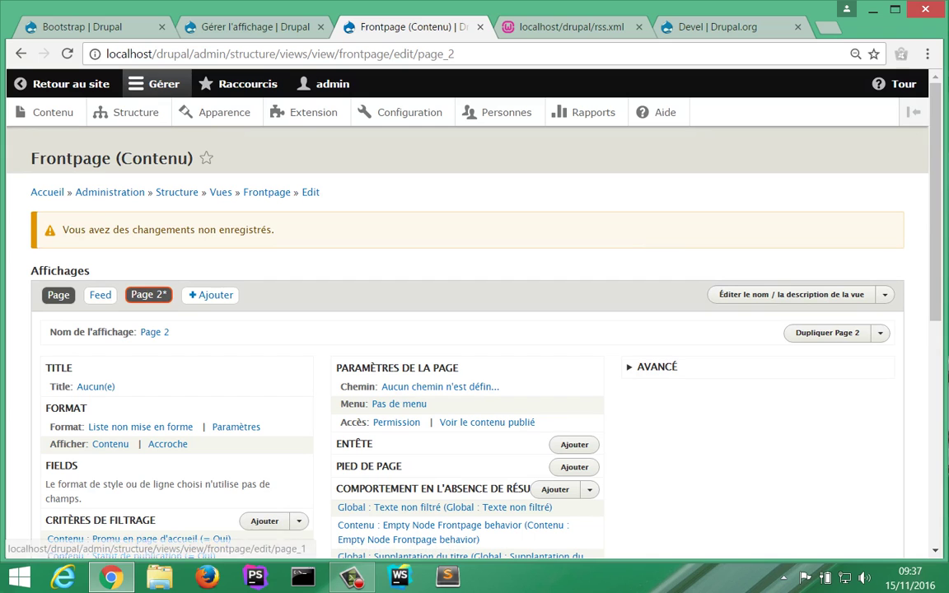
click(58, 296)
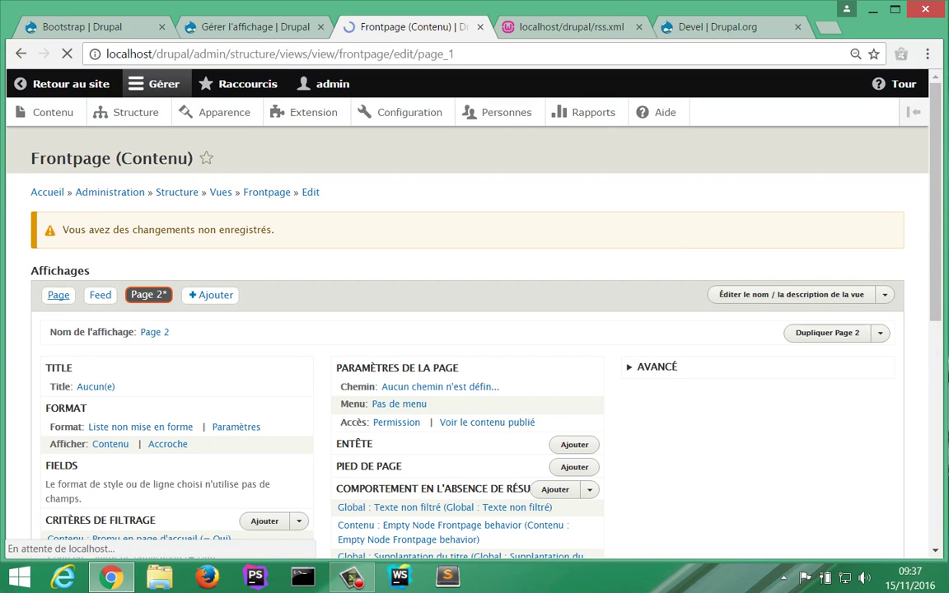
scroll(474, 330, down, 4)
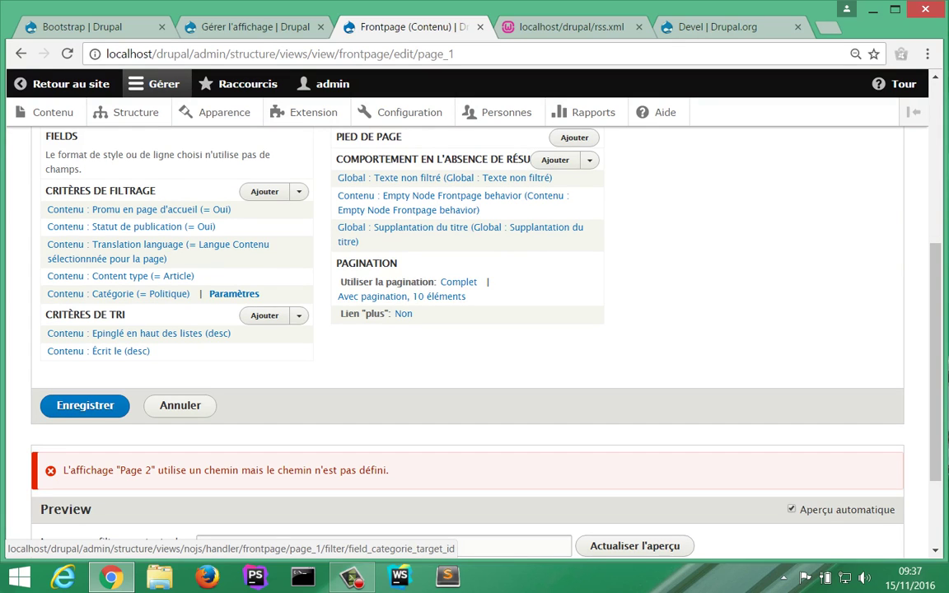
scroll(474, 330, up, 3)
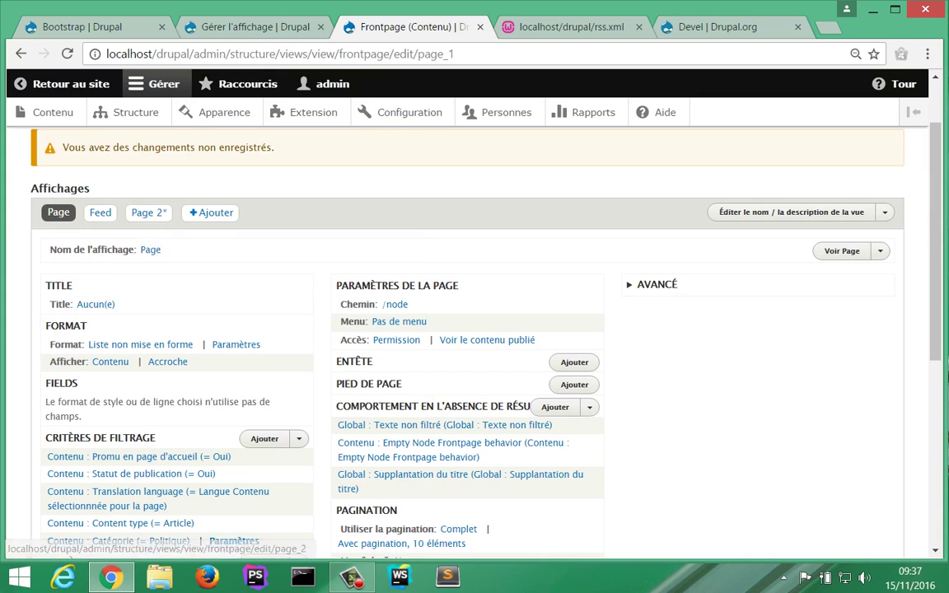
scroll(148, 219, down, 2)
click(140, 375)
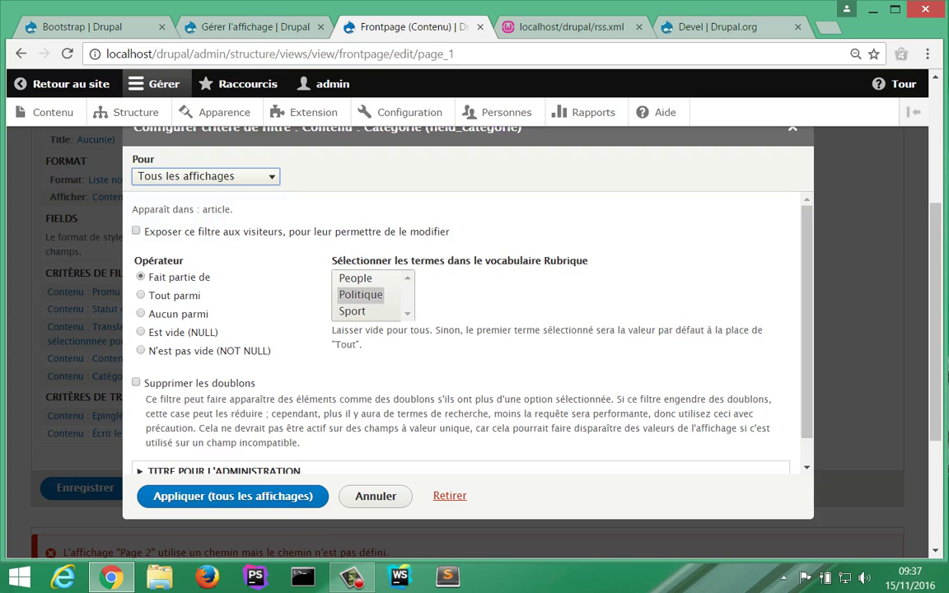
key(alt+Down)
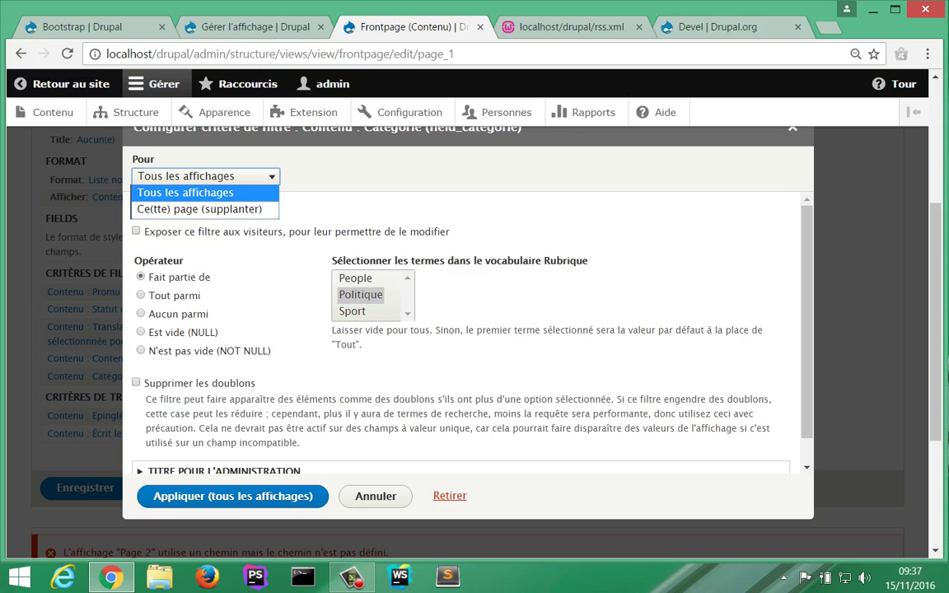
key(Down)
key(Return)
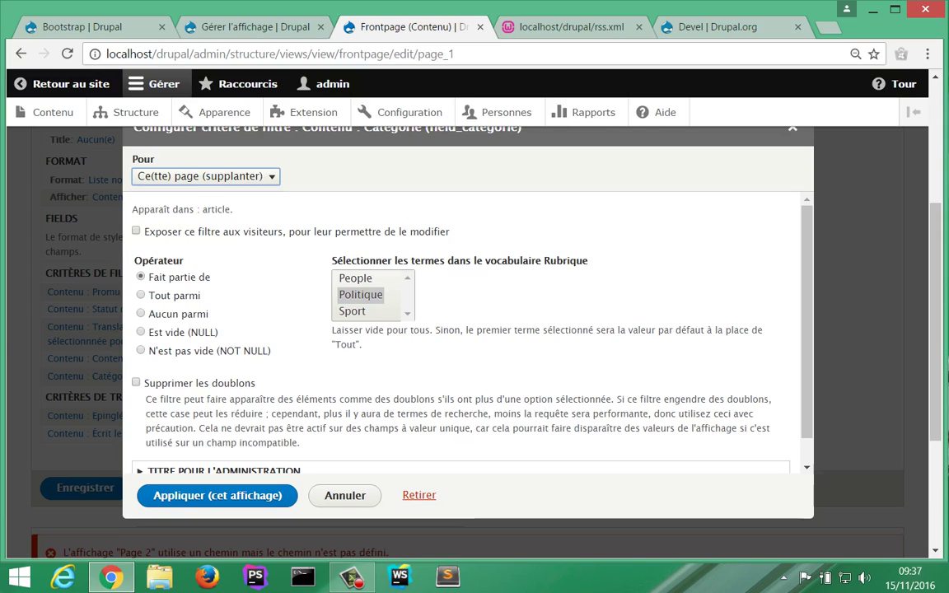
key(Return)
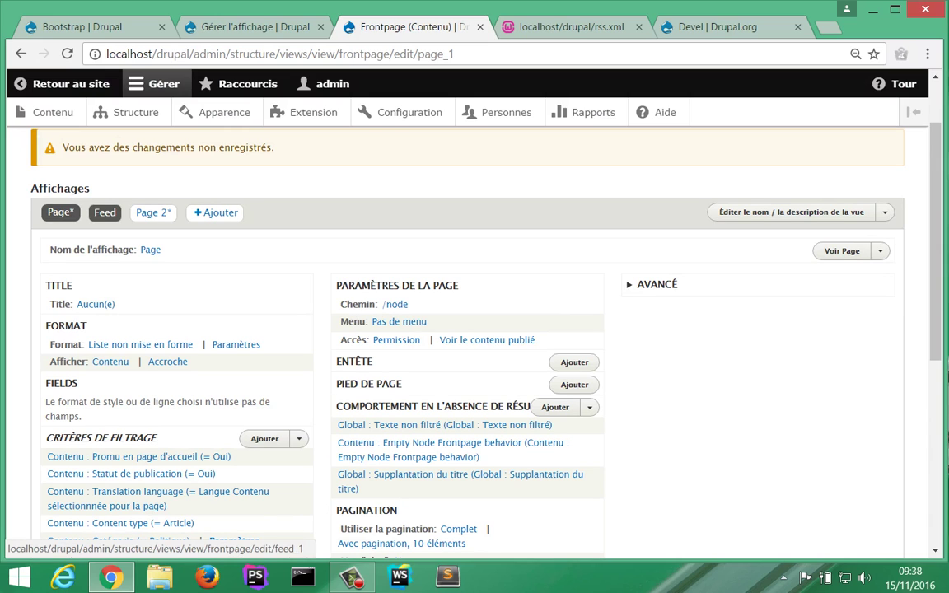
Step: Set the Page display's Catégorie filter back to 'Tous les affichages', then show the Page 2 display
click(60, 212)
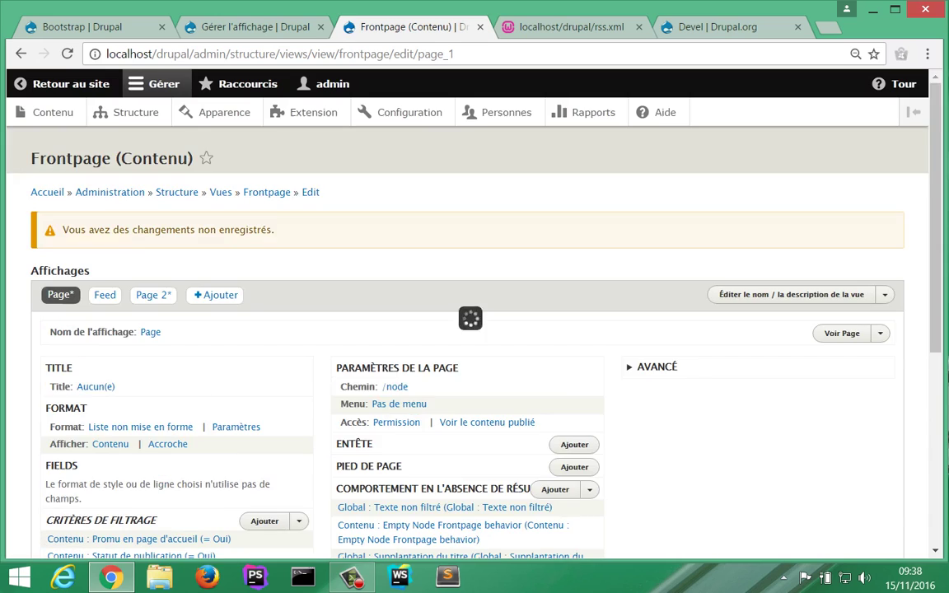
scroll(224, 377, down, 1)
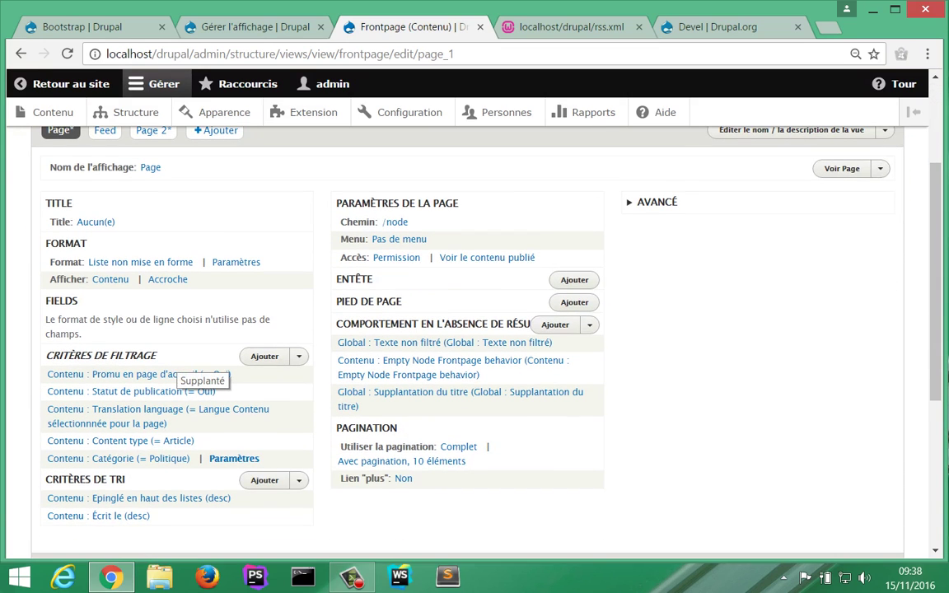
scroll(202, 375, up, 1)
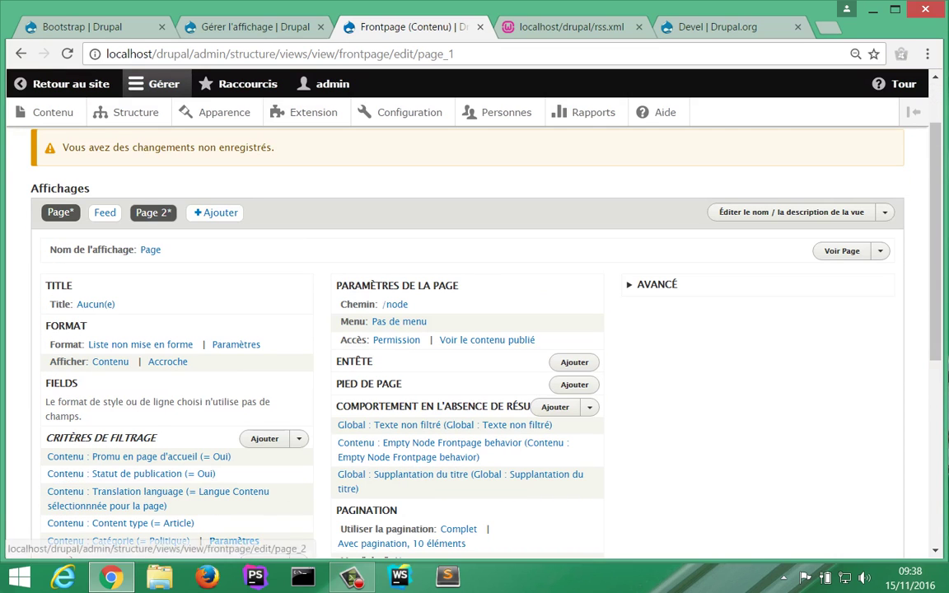
click(153, 213)
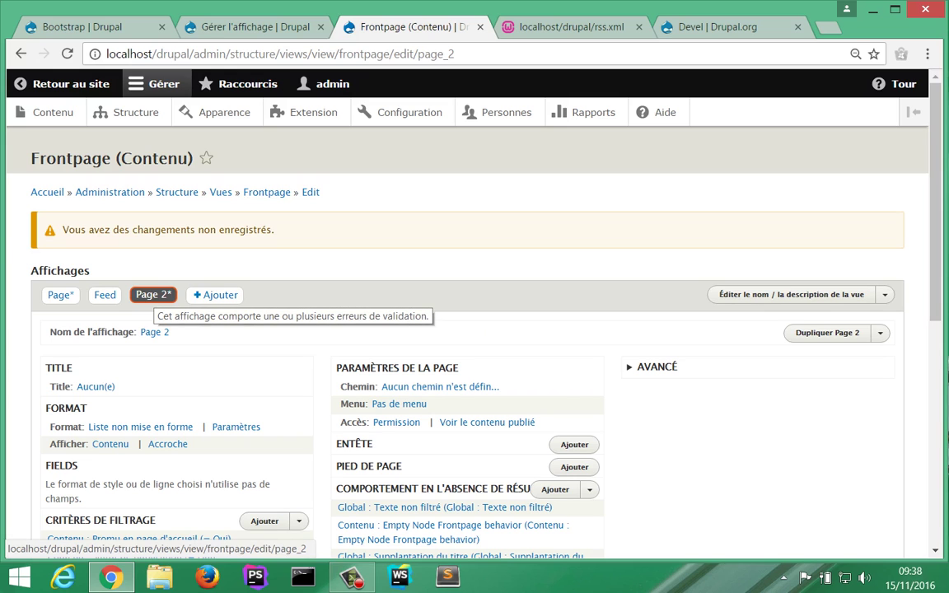
click(59, 295)
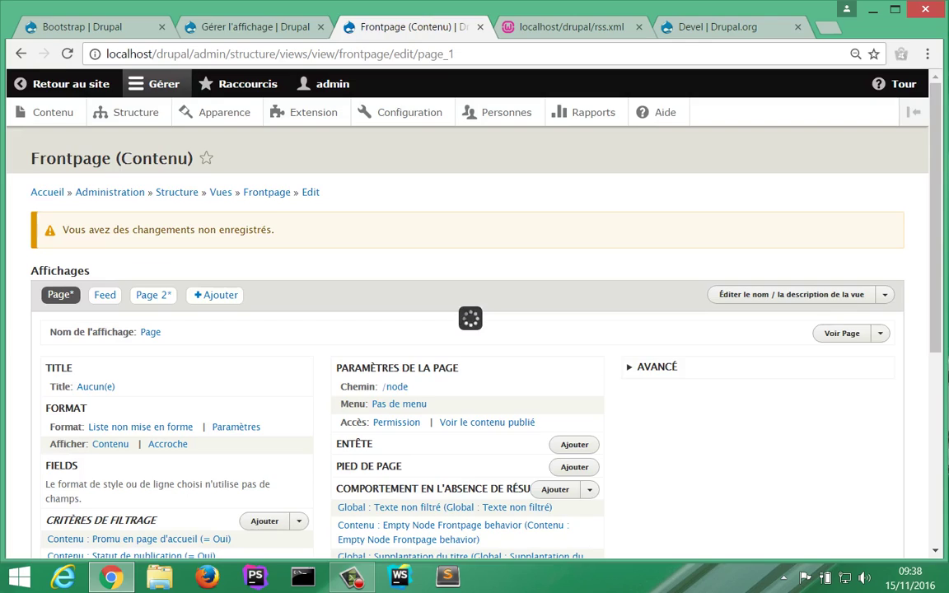
scroll(221, 392, down, 2)
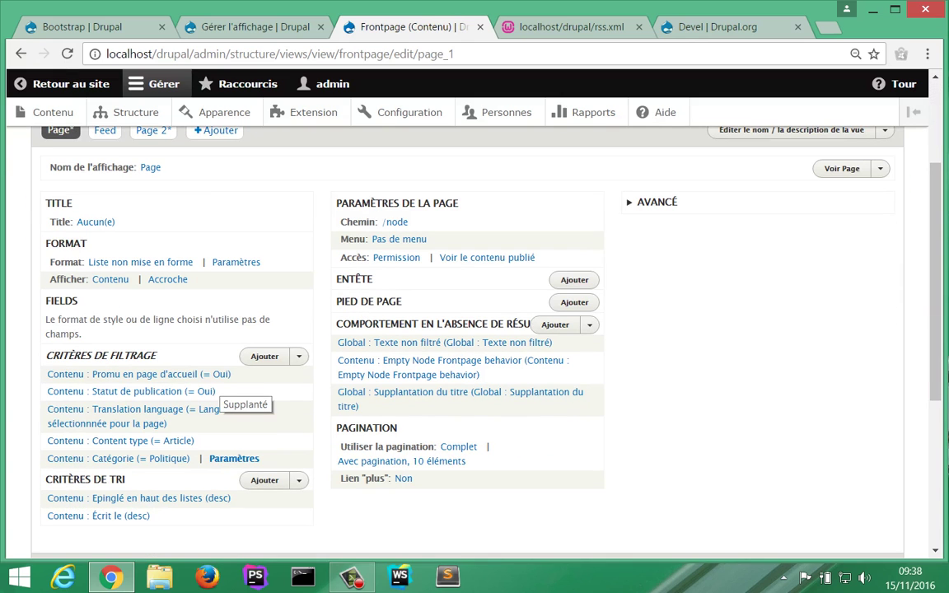
click(234, 459)
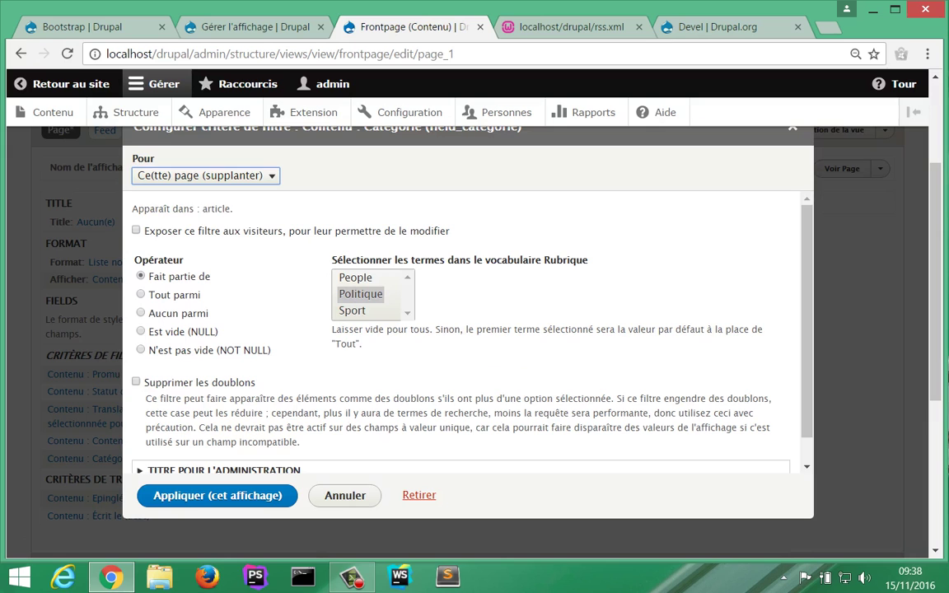
click(206, 176)
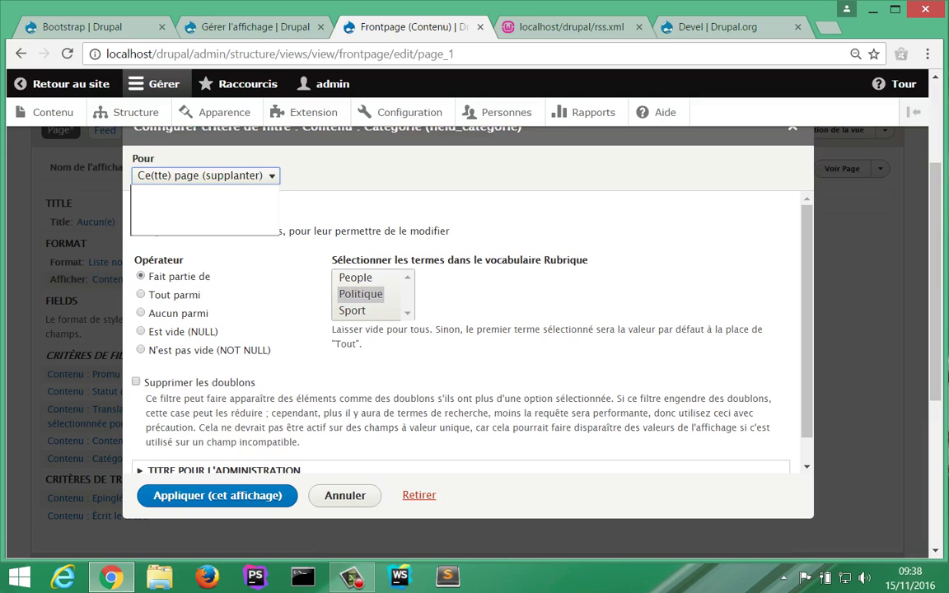
key(Up)
key(Return)
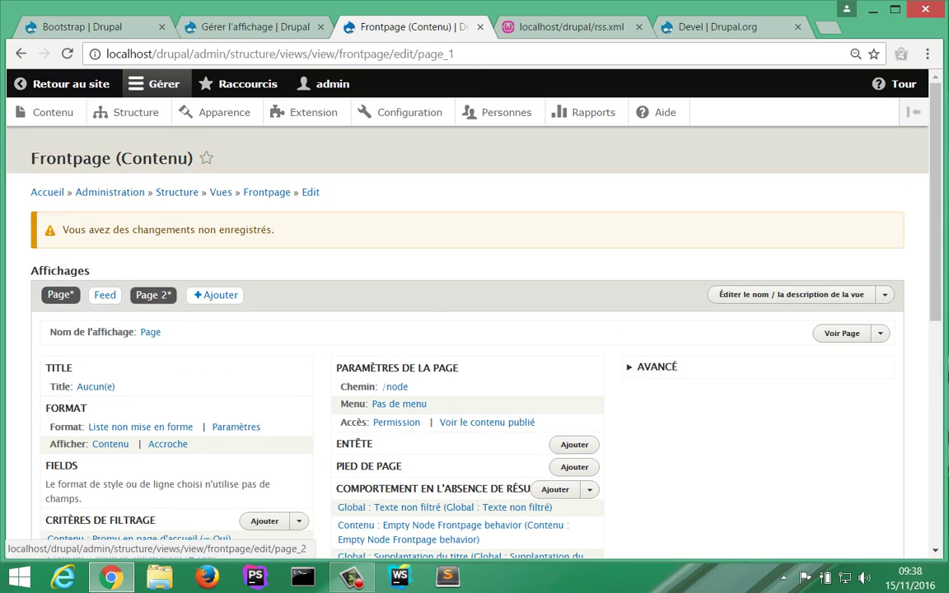
click(153, 295)
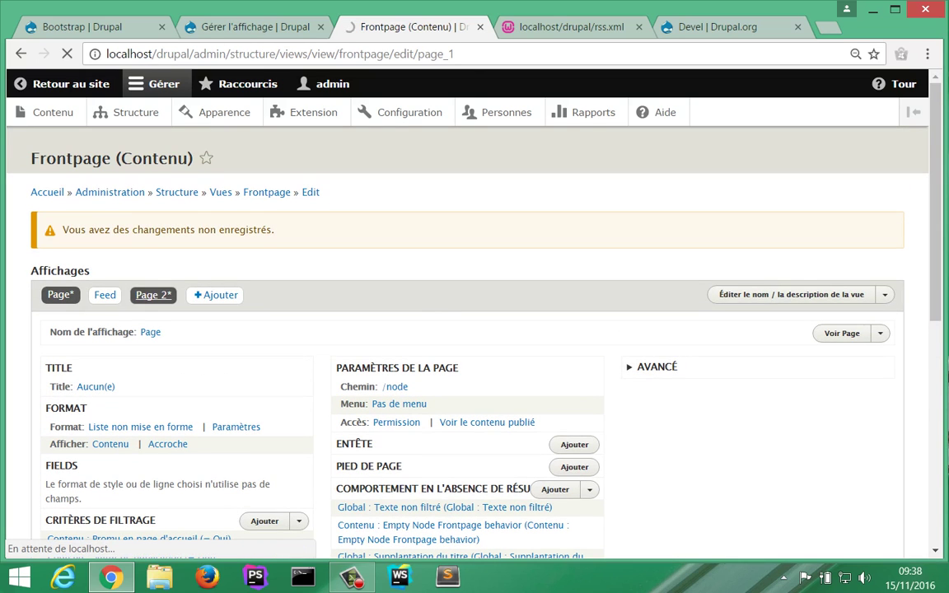
Step: Rename the second page display from 'Page 2' to 'Politique'
click(154, 332)
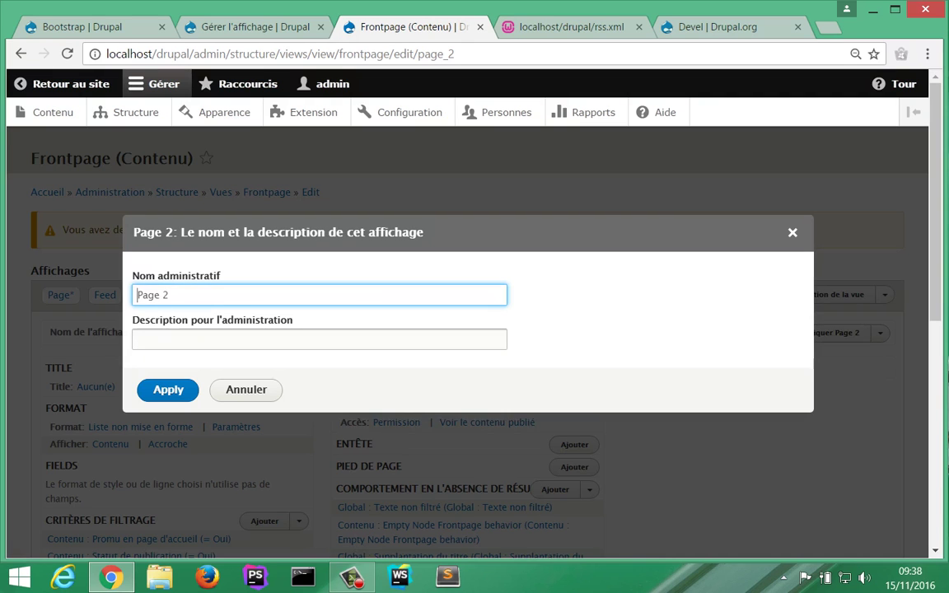
key(ctrl+a)
text(Politique)
key(Return)
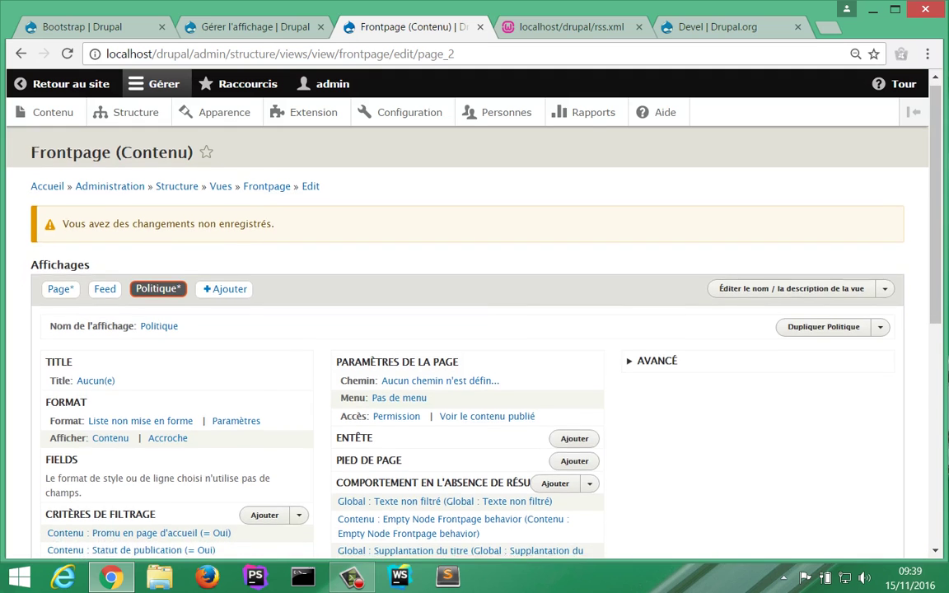
Step: Open the Catégorie filter's Paramètres and apply them unchanged
scroll(157, 416, down, 3)
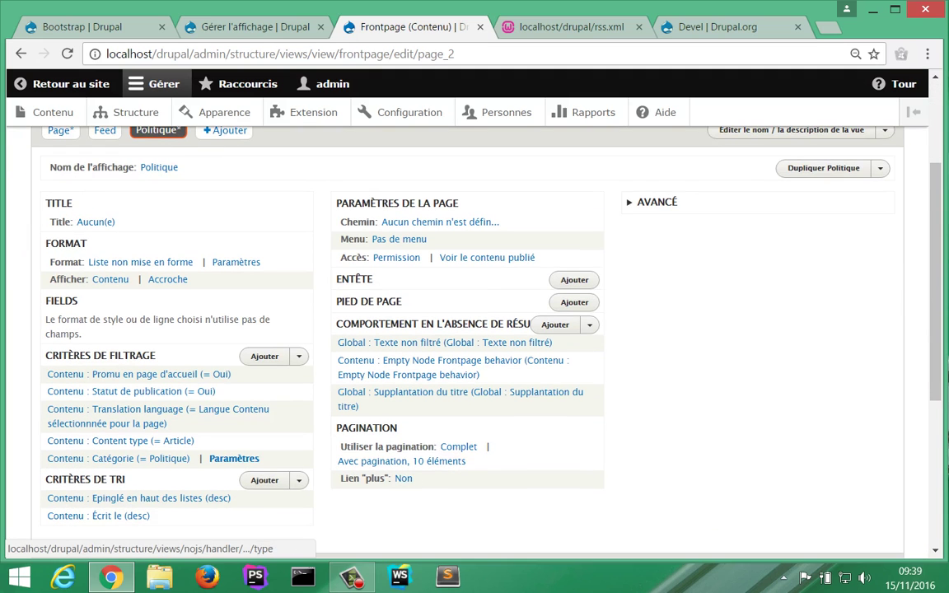
click(217, 459)
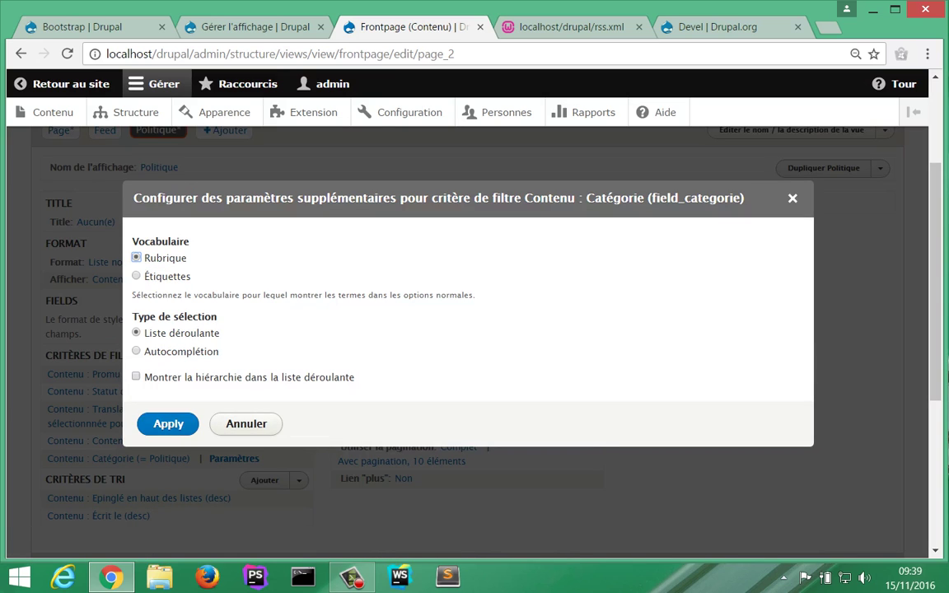
scroll(474, 330, up, 4)
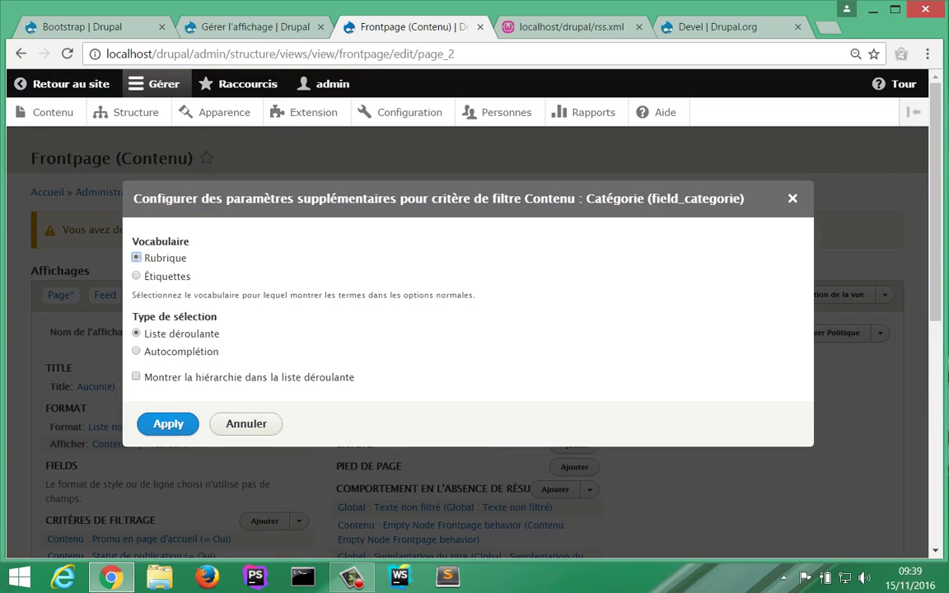
click(169, 424)
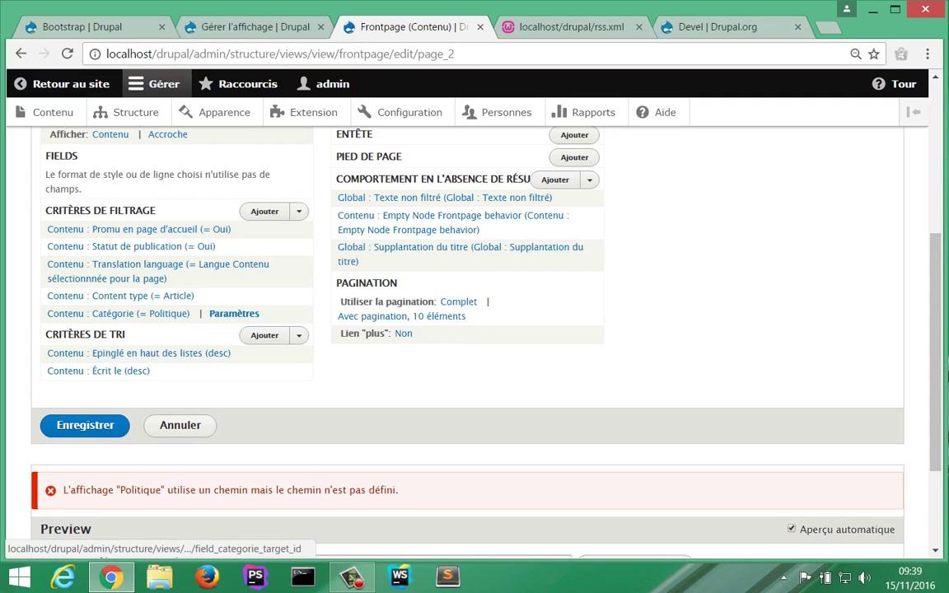
Step: Override the Catégorie (= Politique) filter for this display only, 'Ce(tte) page (supplanter)'
click(118, 313)
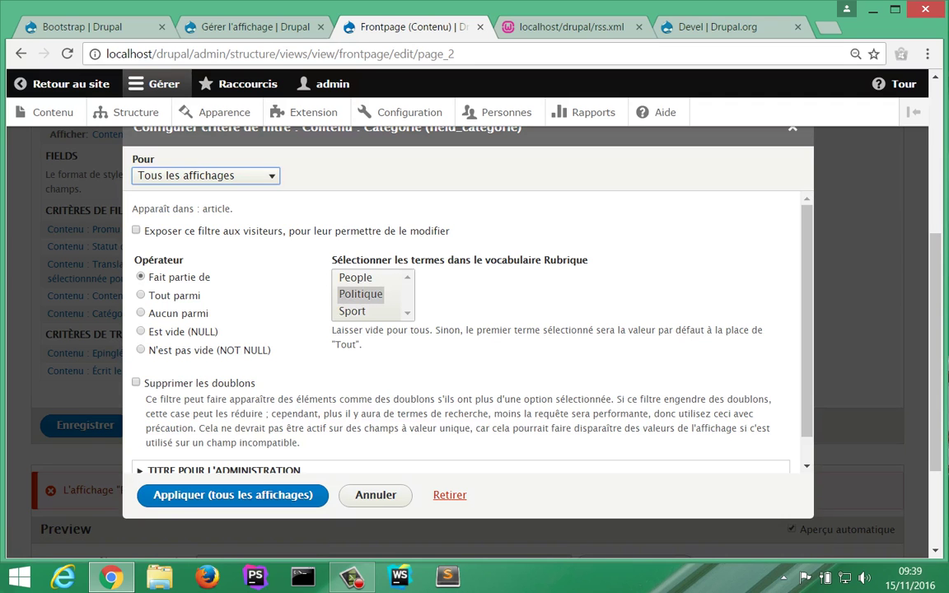
key(alt+Down)
key(Down)
key(Return)
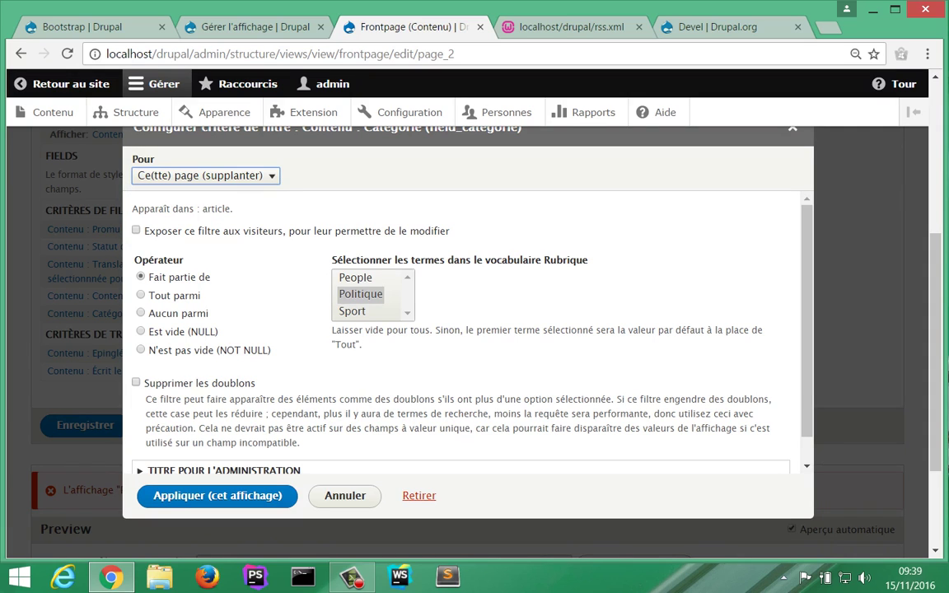
key(Return)
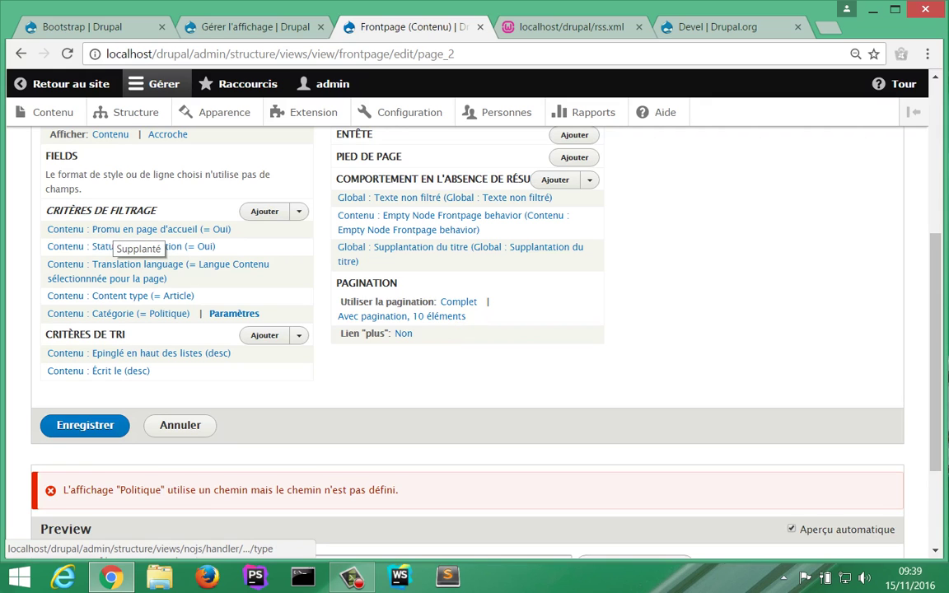
scroll(232, 324, up, 5)
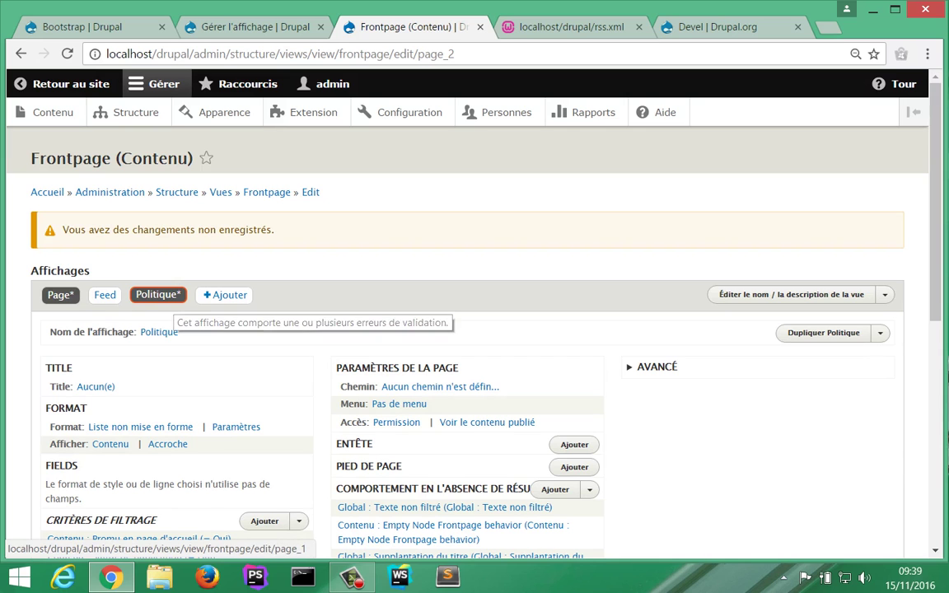
Step: Remove the Catégorie filter from the Page display
click(60, 295)
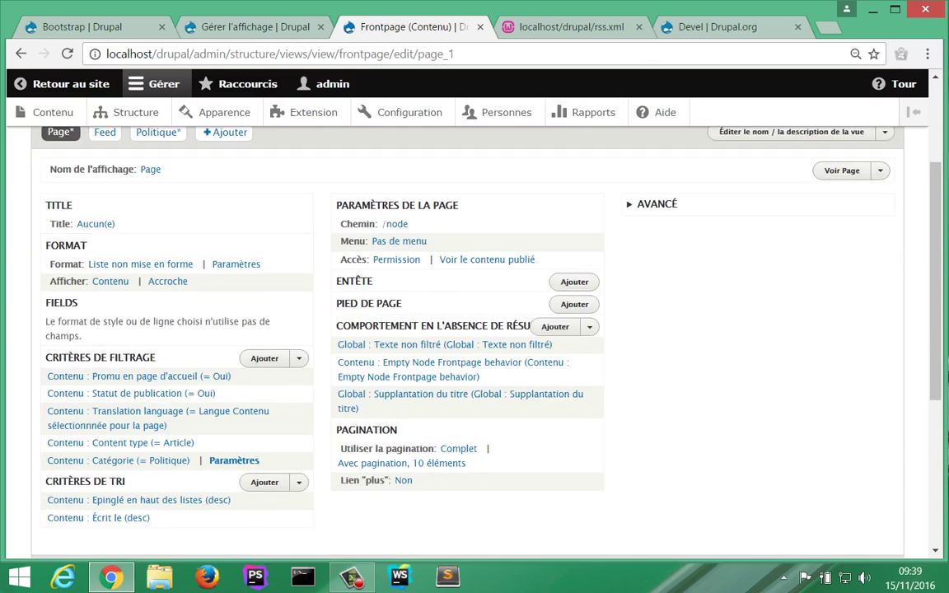
click(117, 459)
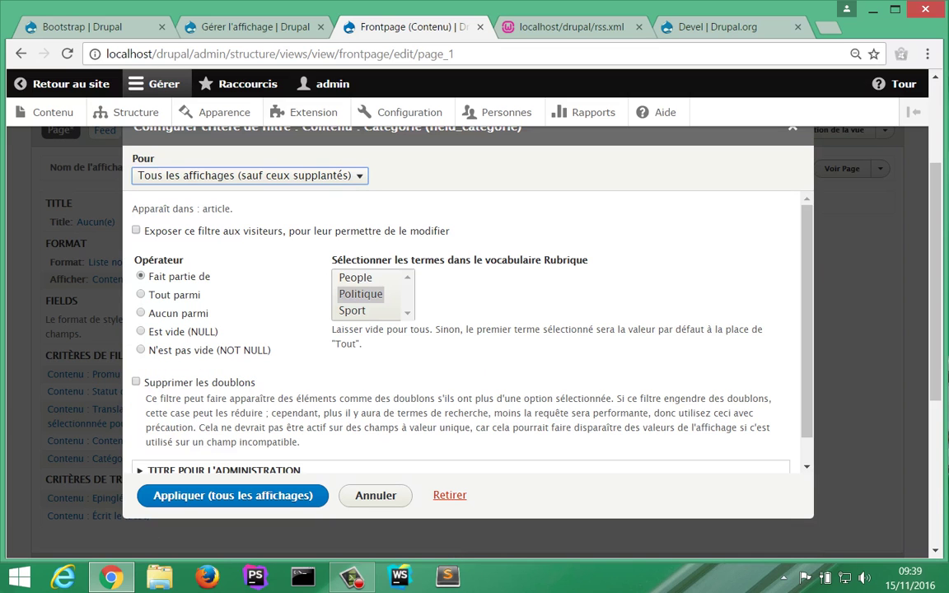
click(450, 495)
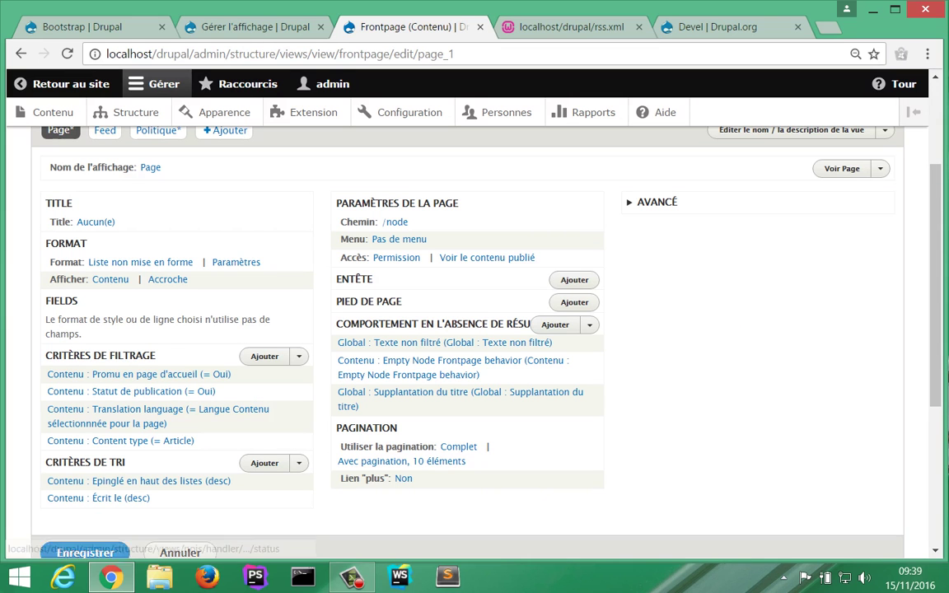
scroll(165, 495, up, 1)
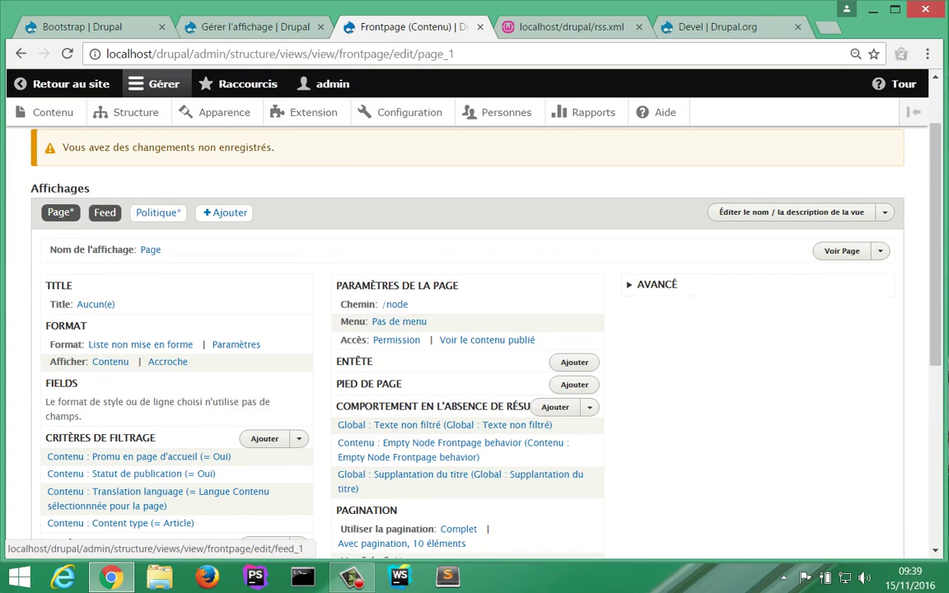
Step: Check the Feed display, then return to the Politique display
click(105, 212)
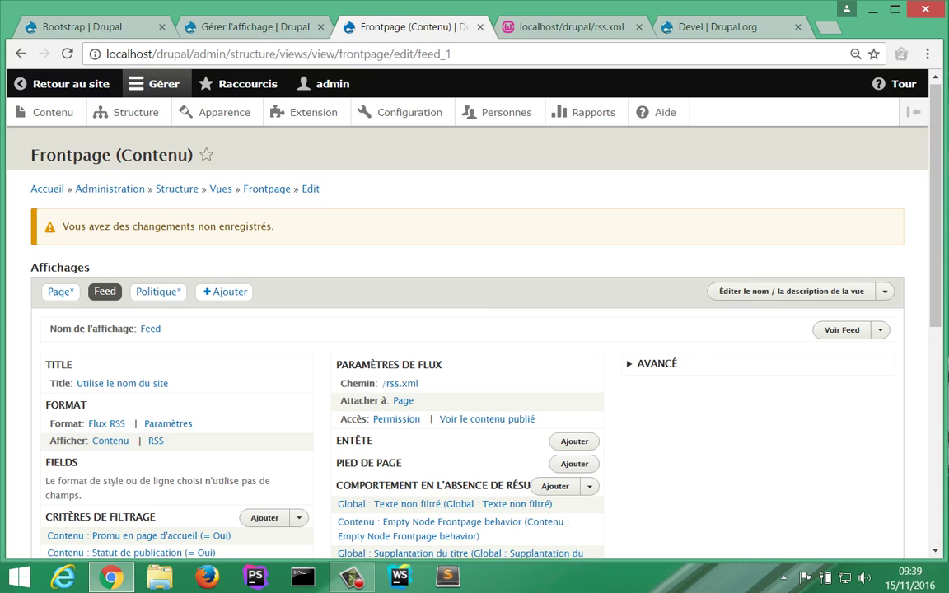
scroll(475, 371, down, 1)
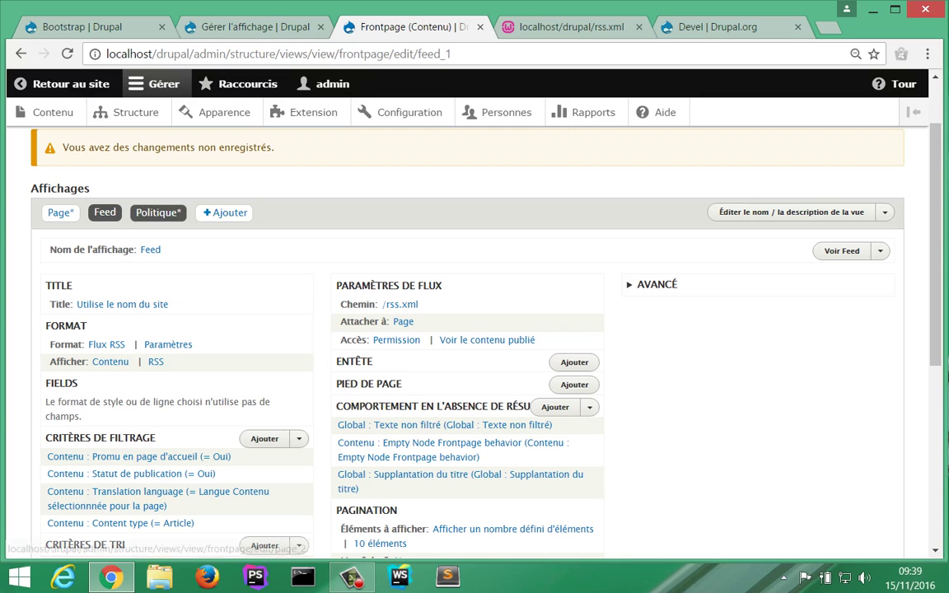
click(158, 212)
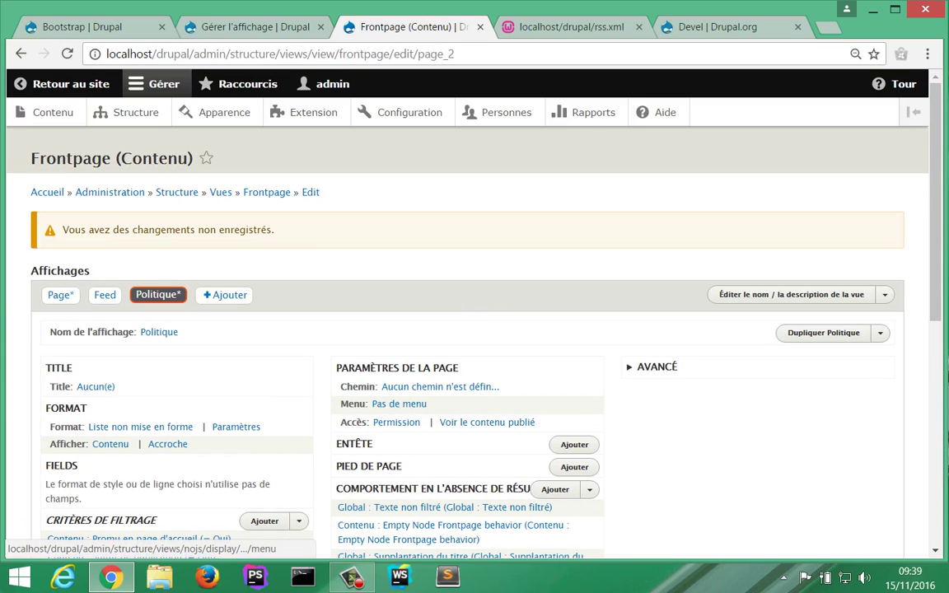
Step: Set the Politique display's path to /politique
click(440, 387)
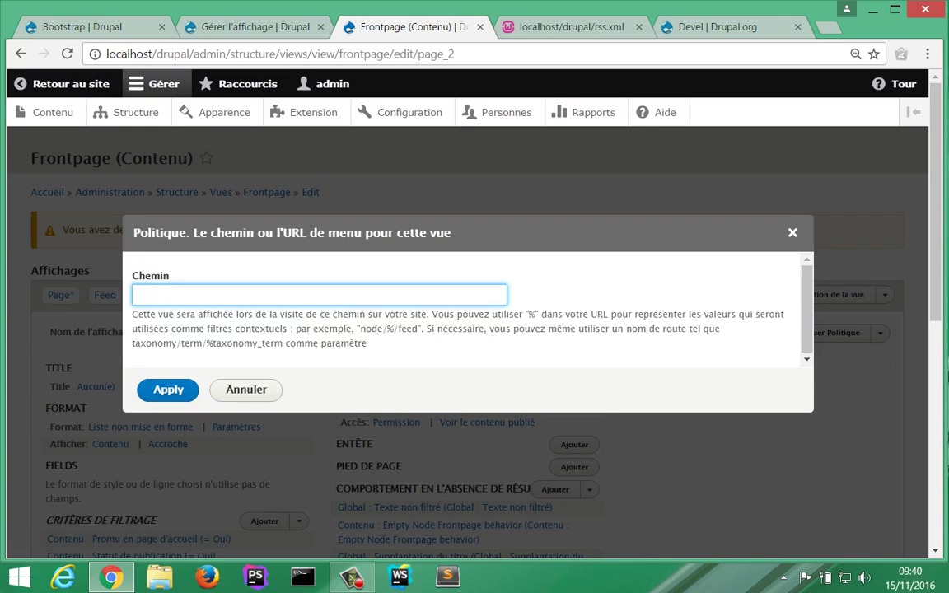
text(/)
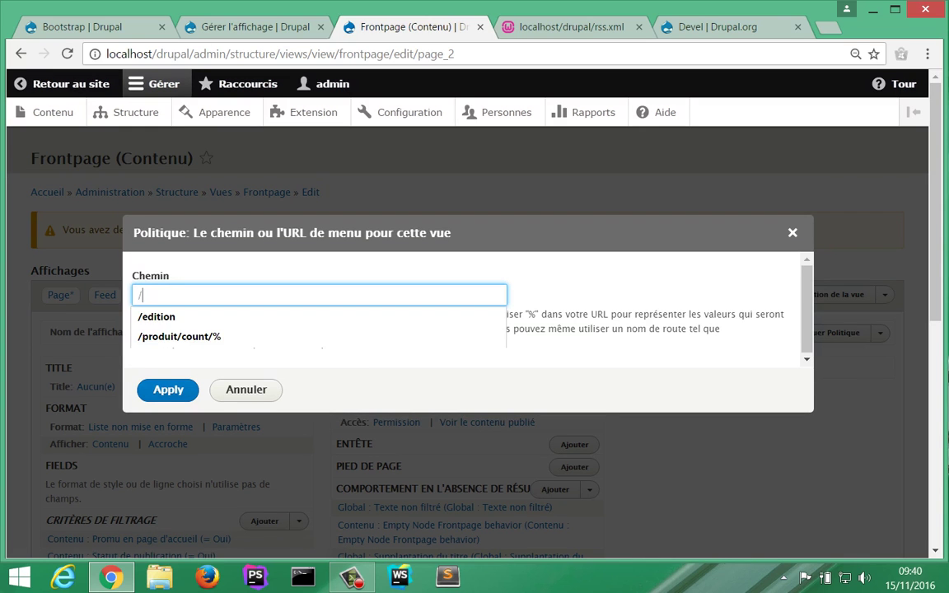
text(p)
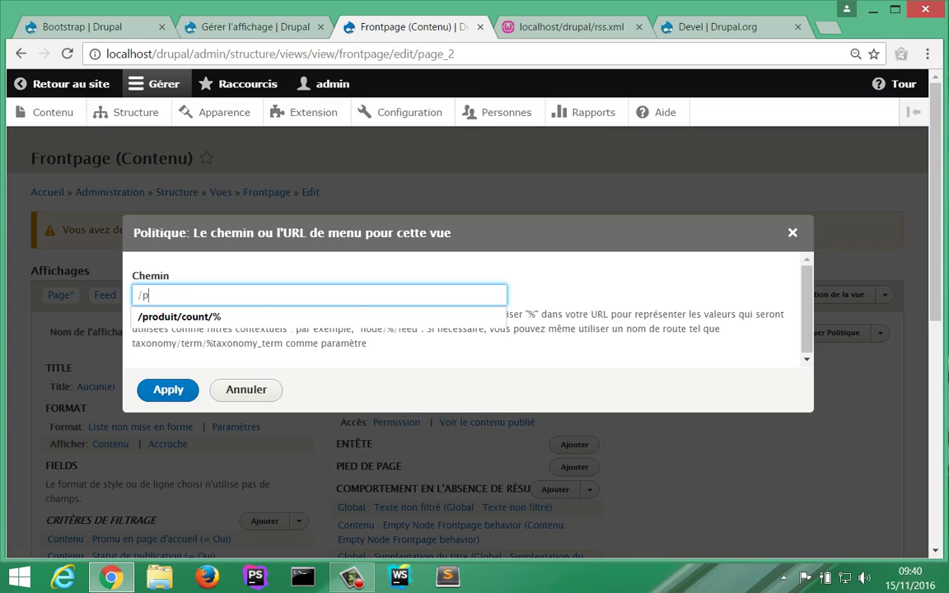
text(olitique)
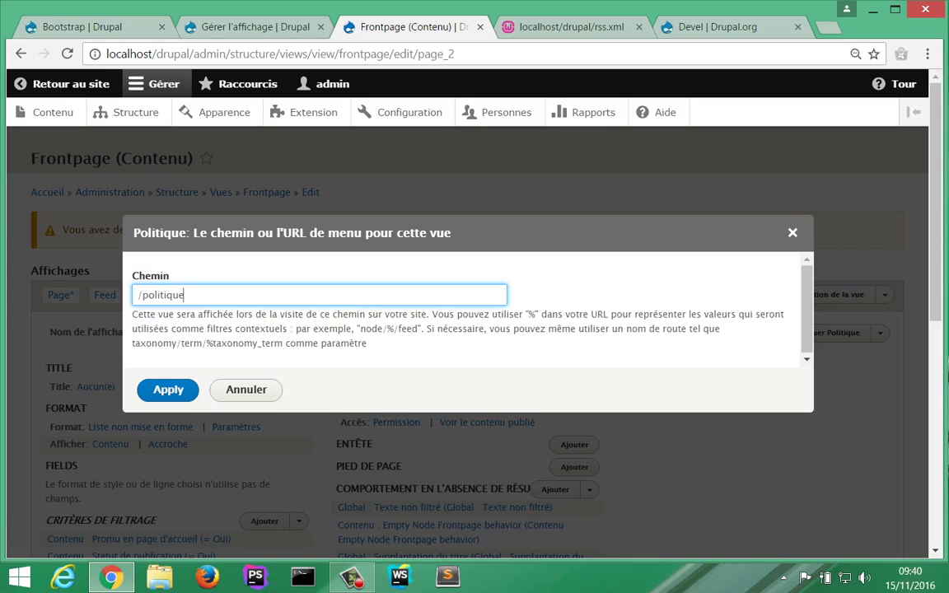
key(Return)
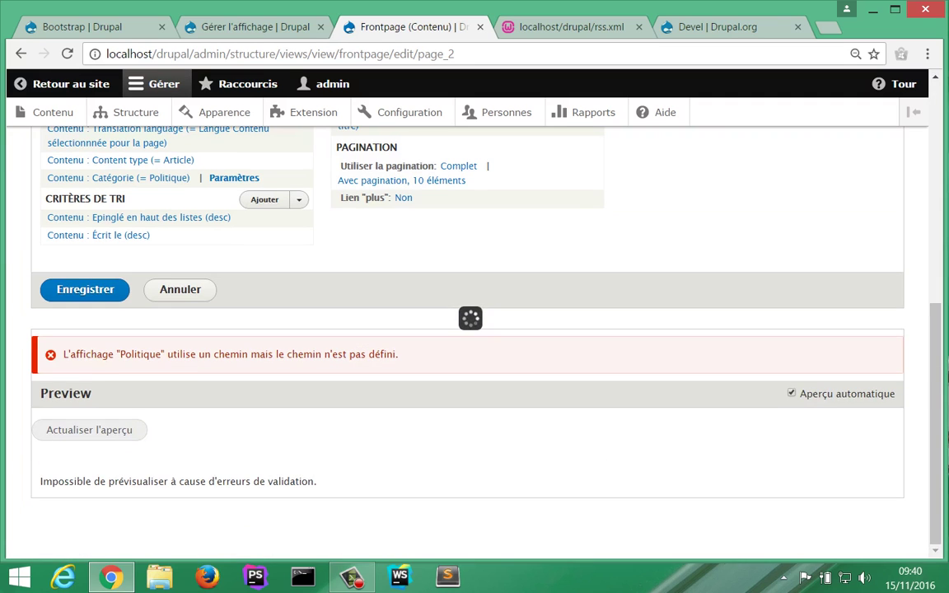
Step: Review the preview and save the Frontpage view
scroll(474, 330, down, 10)
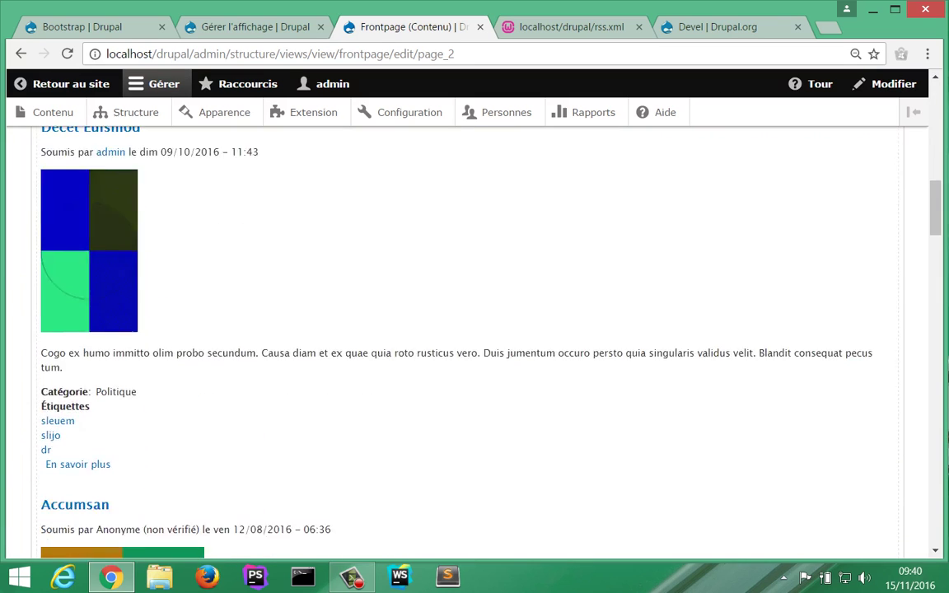
scroll(58, 441, down, 15)
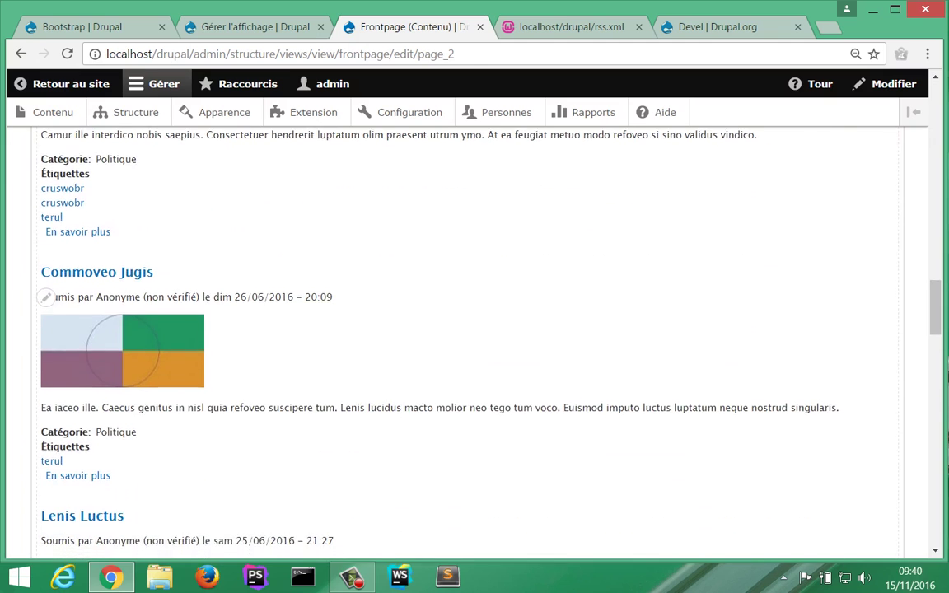
scroll(474, 329, up, 10)
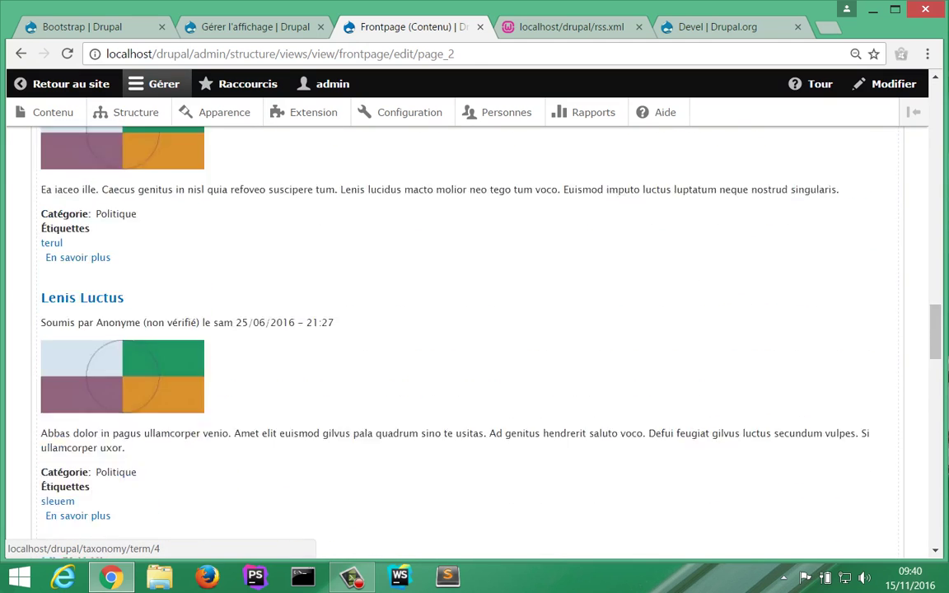
scroll(473, 330, up, 10)
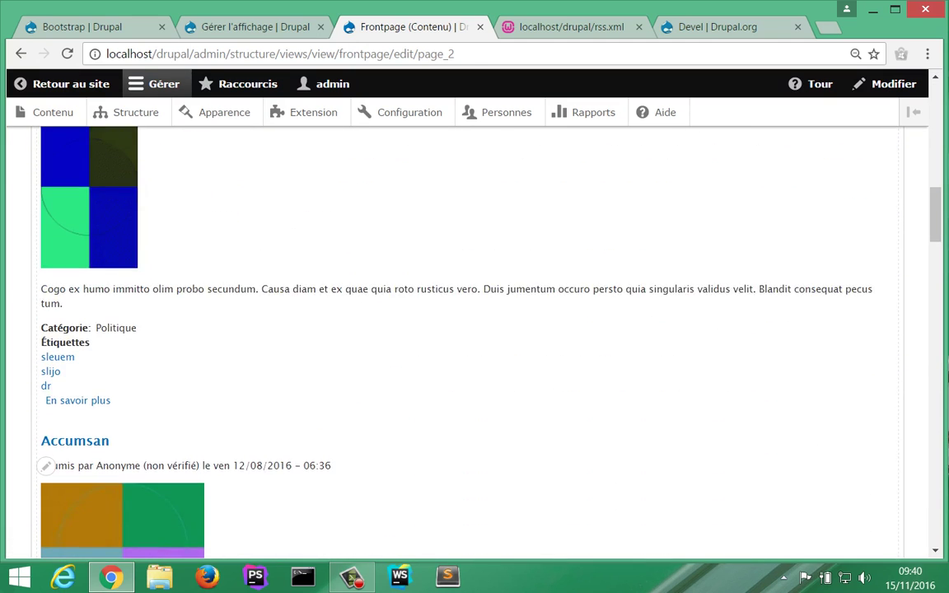
scroll(474, 330, up, 3)
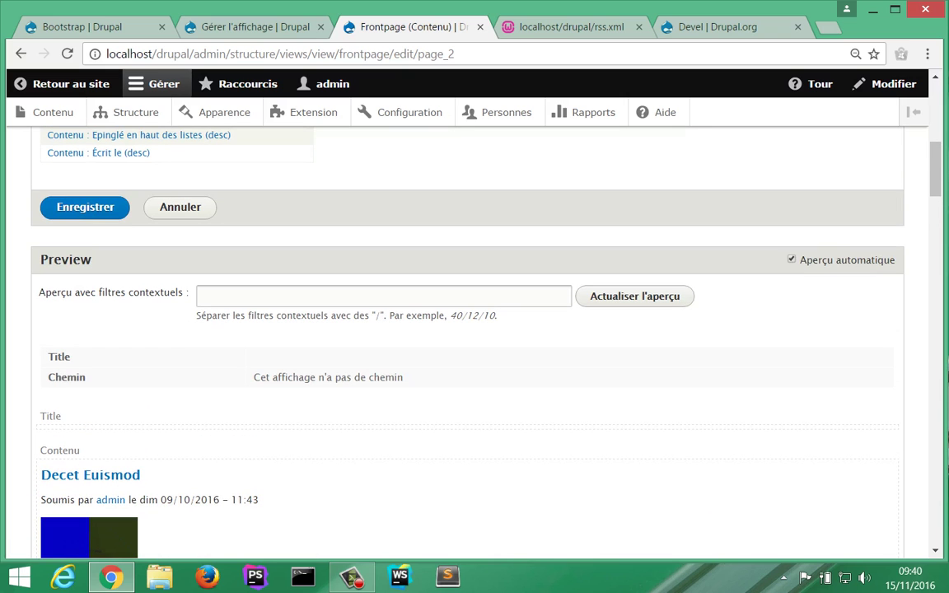
click(85, 207)
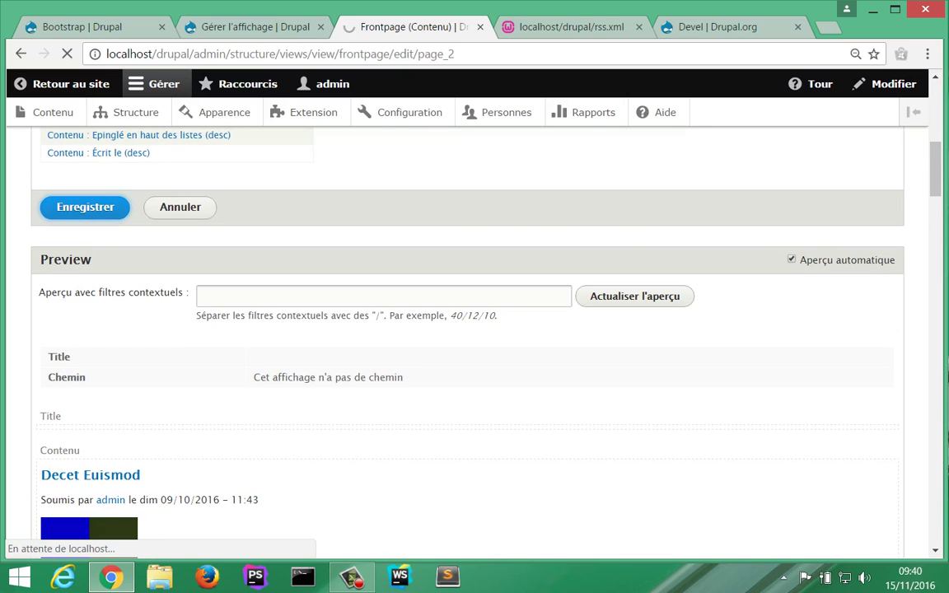
Step: Load localhost/drupal/politique in the rss.xml tab, then return to the Frontpage editor
key(ctrl+Tab)
click(208, 53)
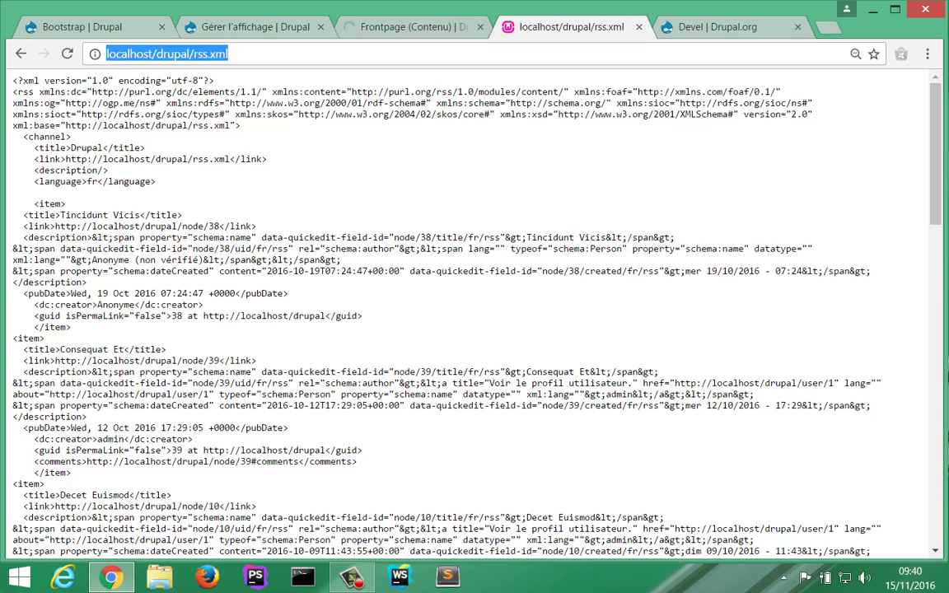
click(207, 54)
key(Delete)
key(Delete)
key(Delete)
key(Delete)
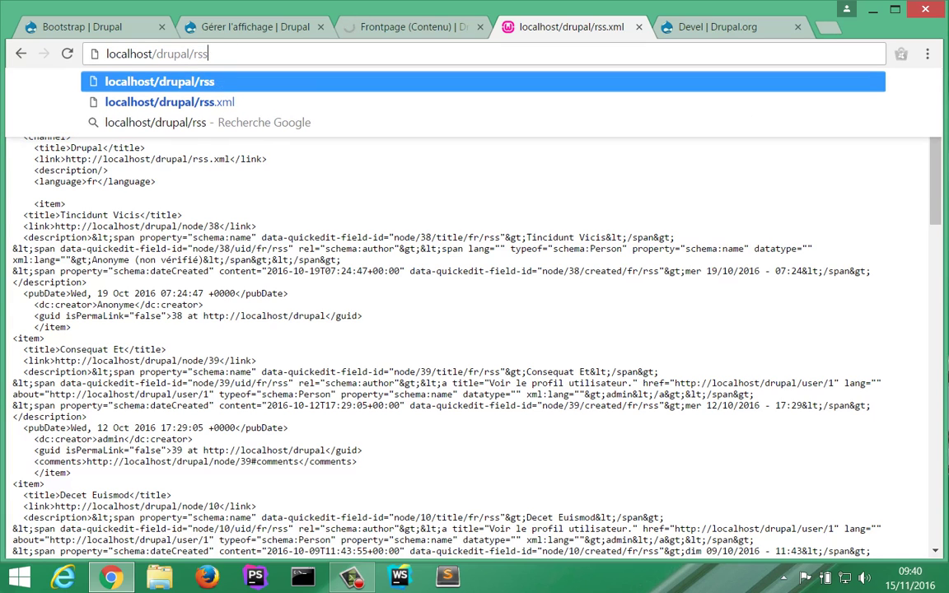
key(BackSpace)
key(BackSpace)
key(BackSpace)
text(poli)
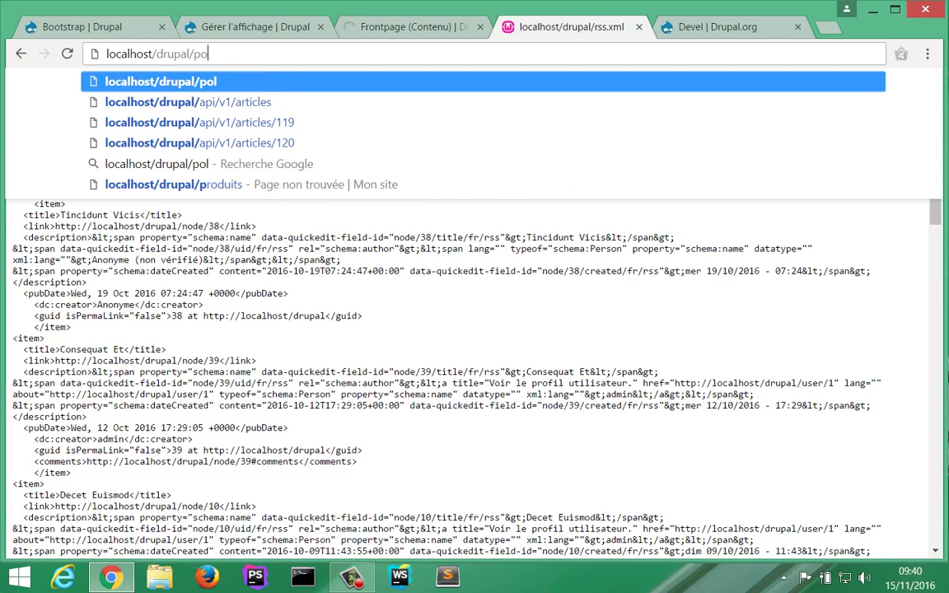
text(tique)
key(Return)
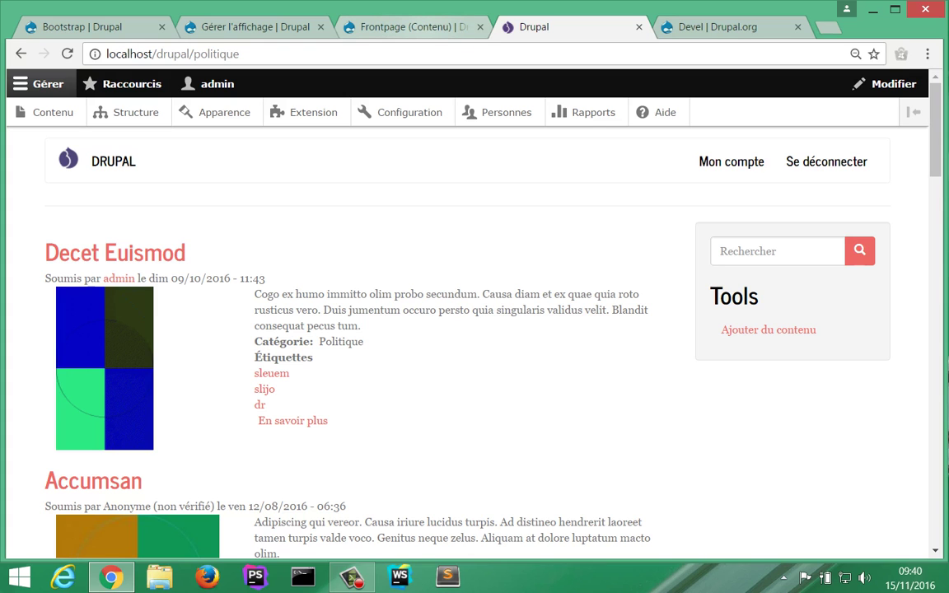
click(408, 26)
scroll(272, 388, down, 2)
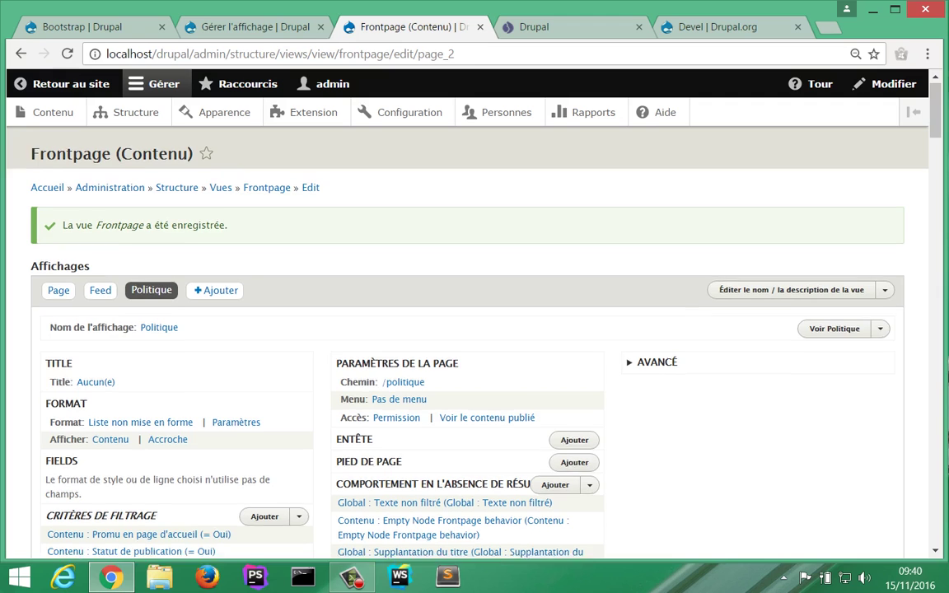
Step: Glance at the Apparence page, return to the Frontpage view, and open +Ajouter's display list
scroll(272, 387, down, 1)
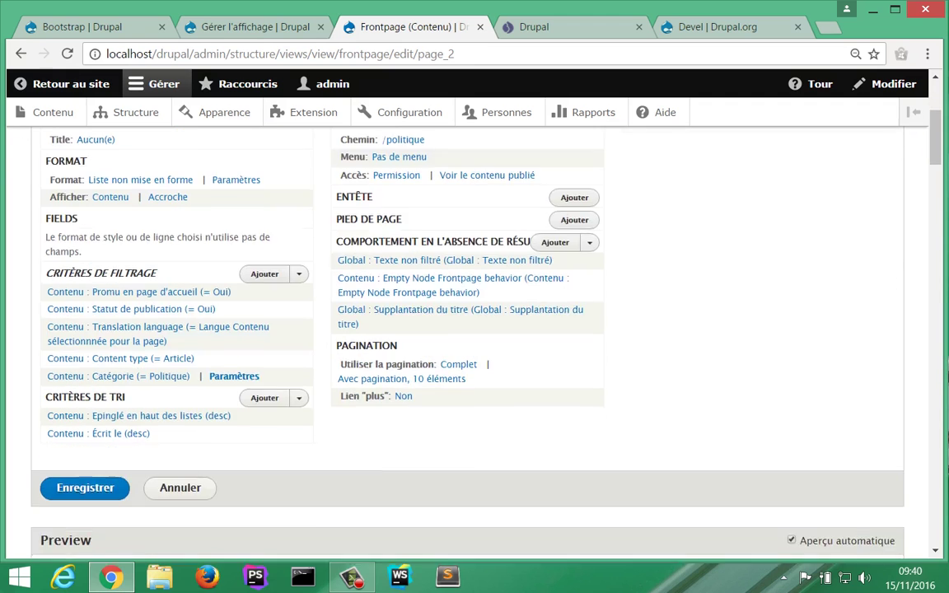
scroll(272, 387, up, 1)
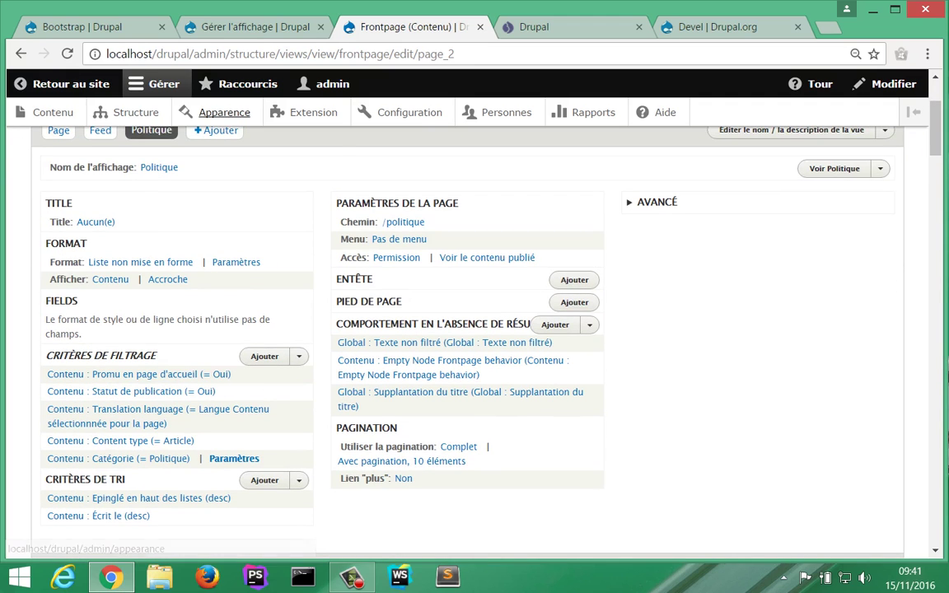
click(220, 112)
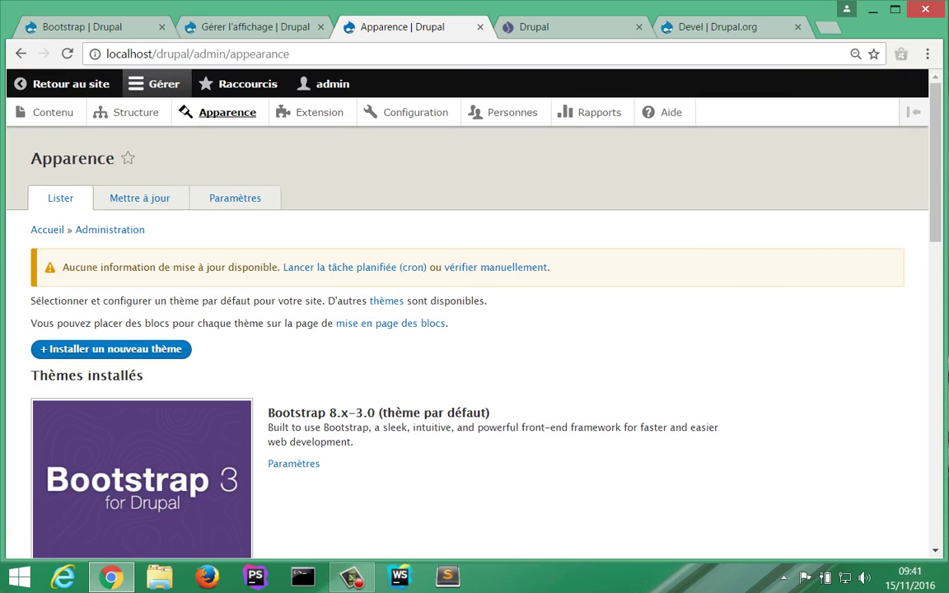
click(20, 53)
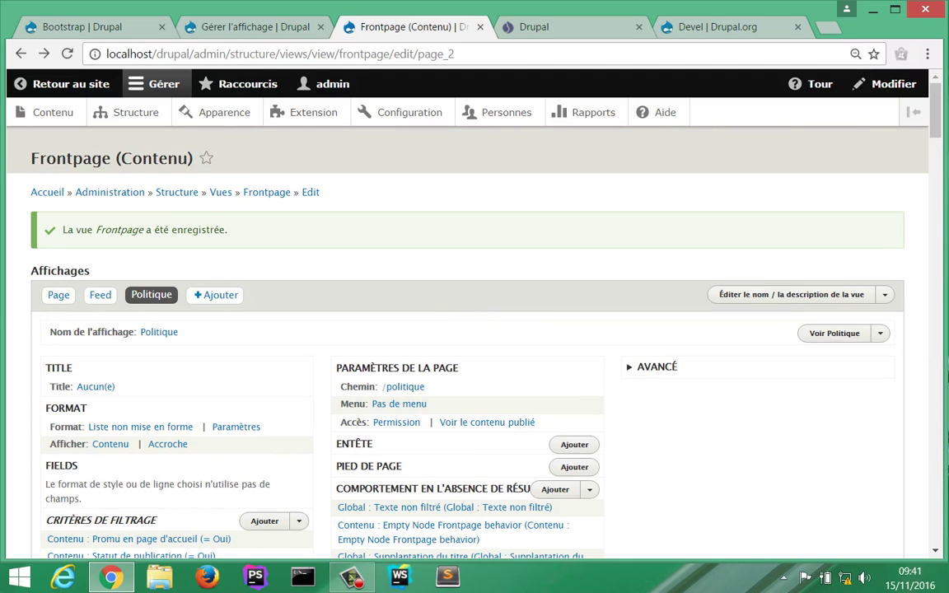
click(216, 294)
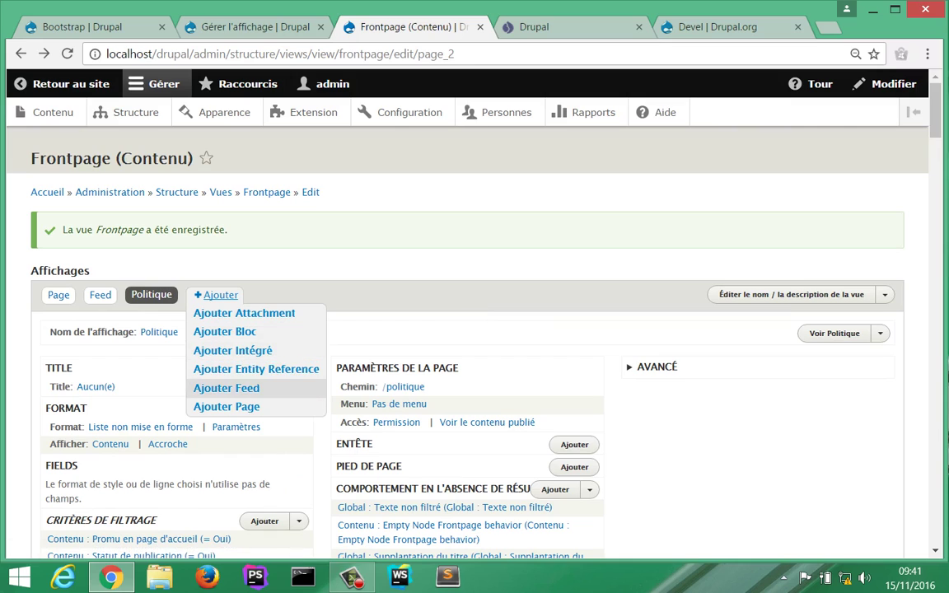
Step: Add a new page display and rename it from 'Page 3' to 'Sport'
click(227, 406)
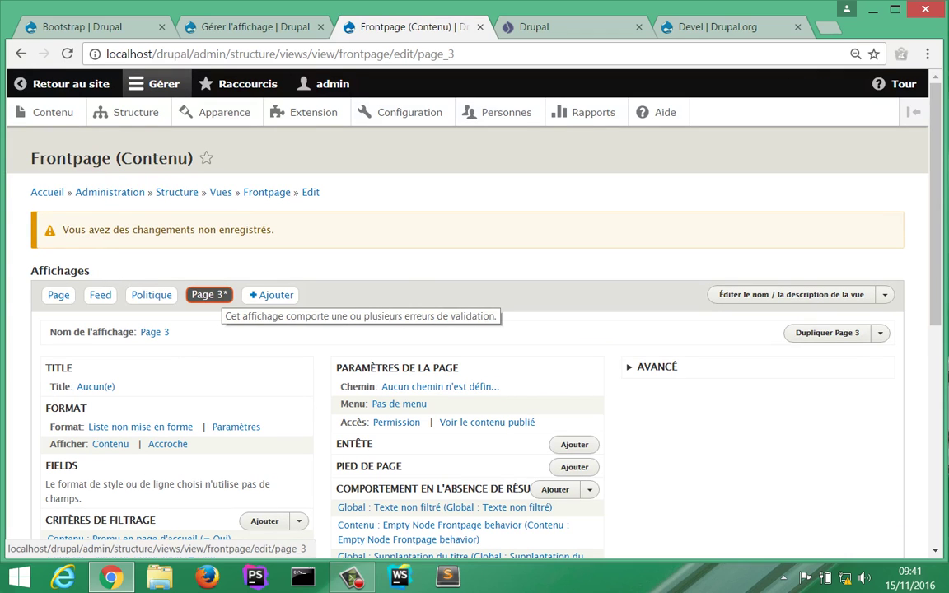
click(154, 332)
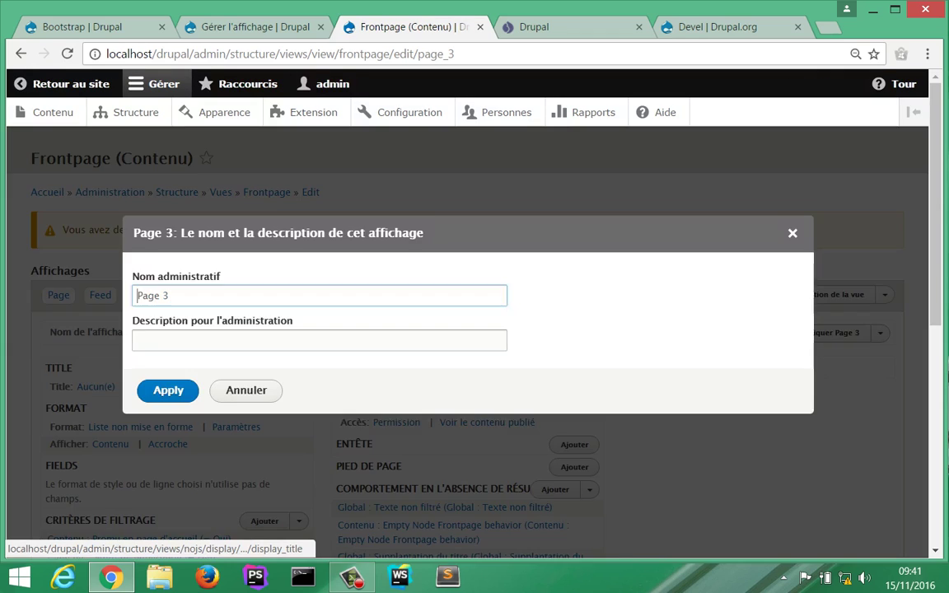
key(ctrl+a)
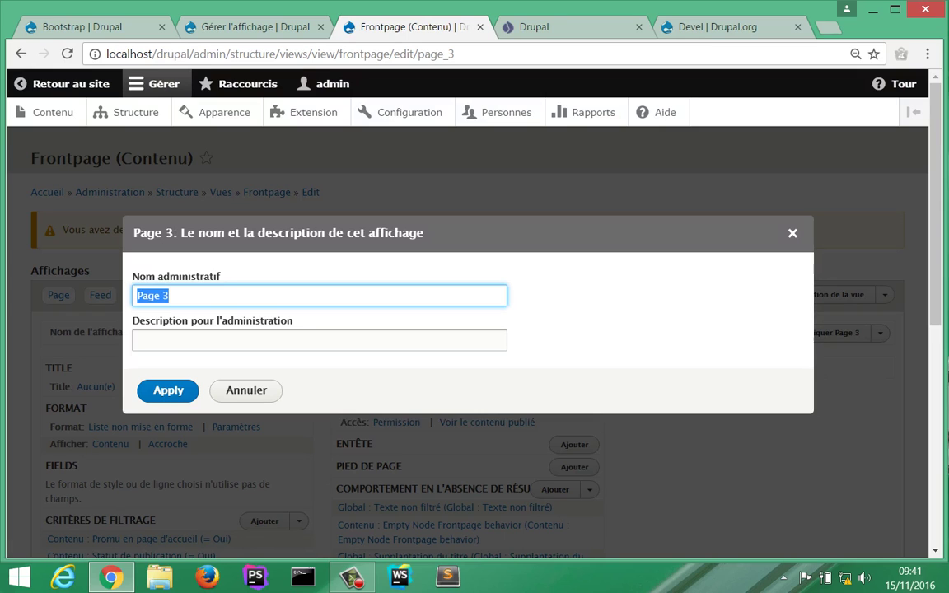
text(Sport)
key(Return)
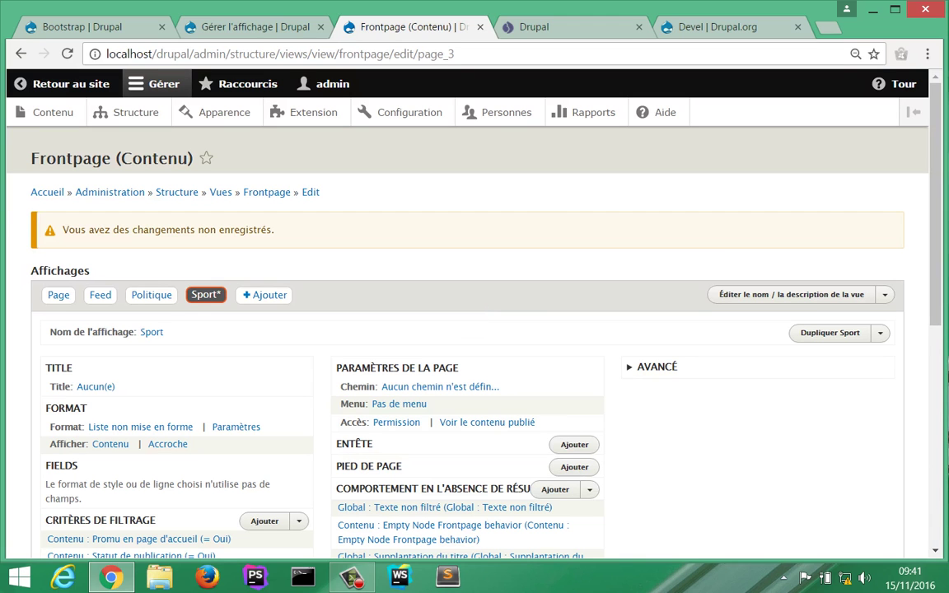
scroll(121, 358, down, 3)
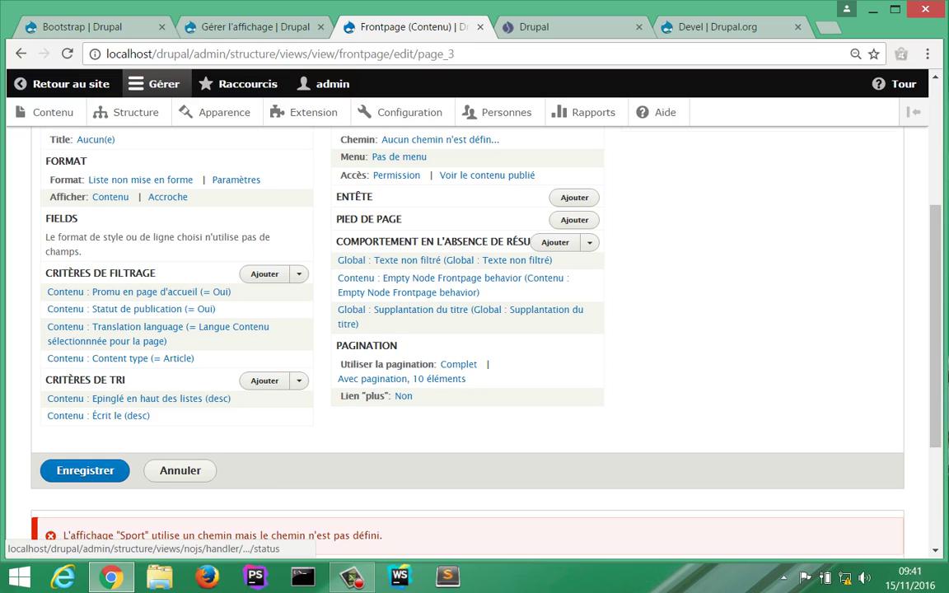
Step: Add a Catégorie filter criterion that picks terms from a dropdown list
click(264, 273)
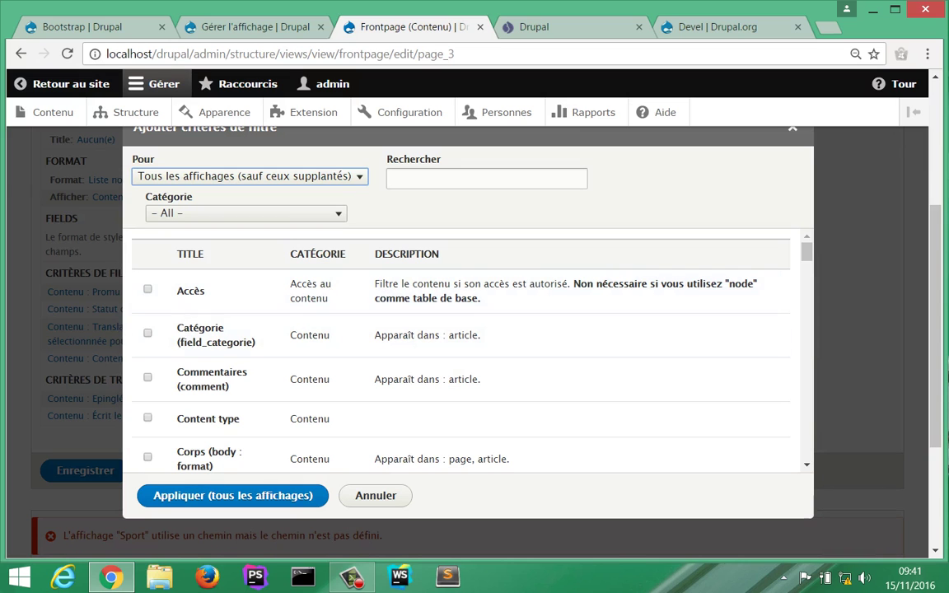
click(486, 178)
text(c)
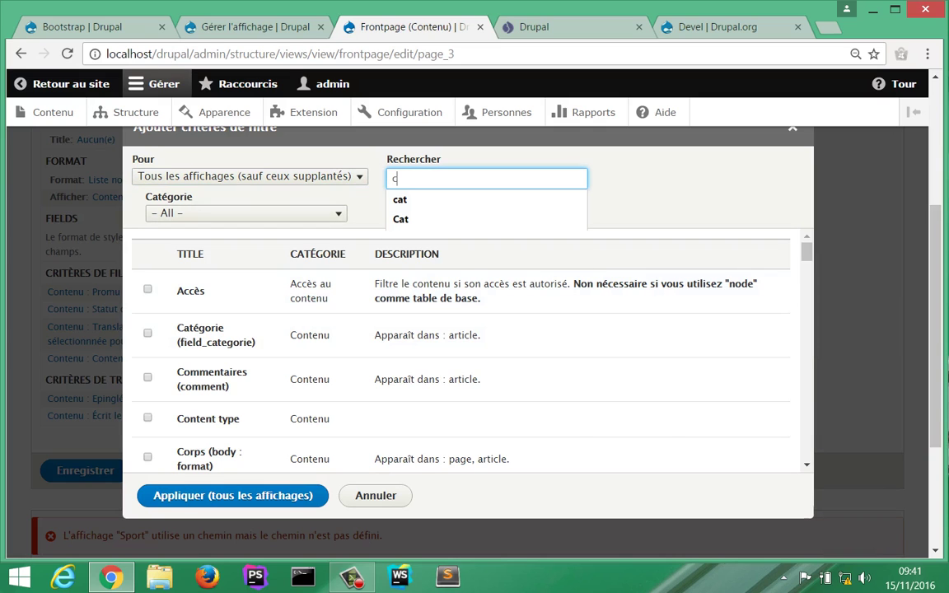
text(at)
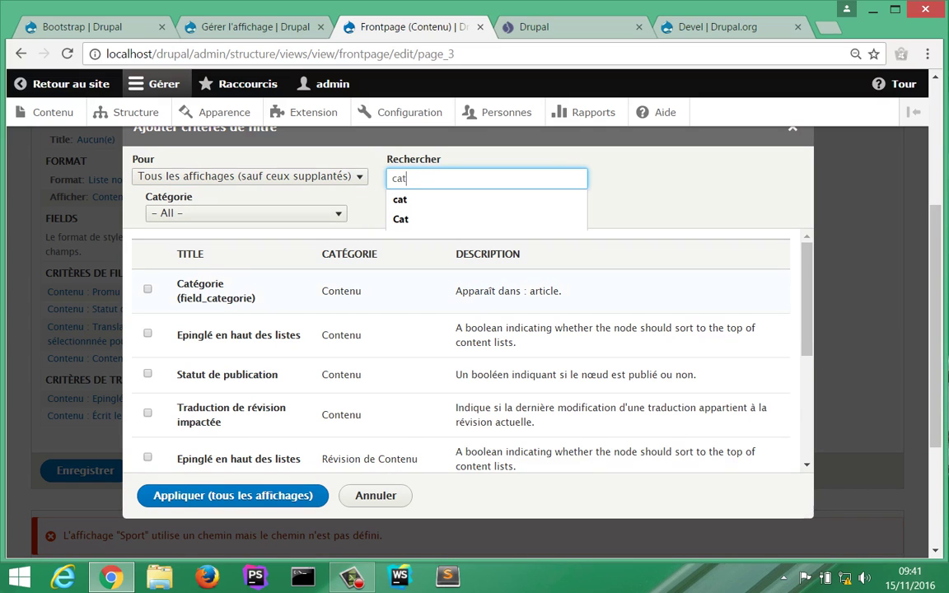
click(147, 289)
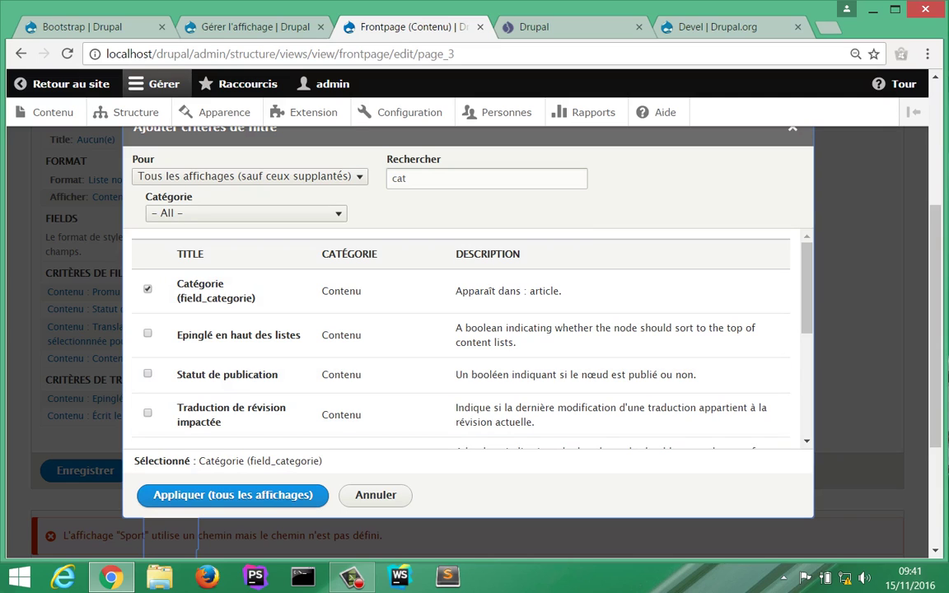
click(232, 495)
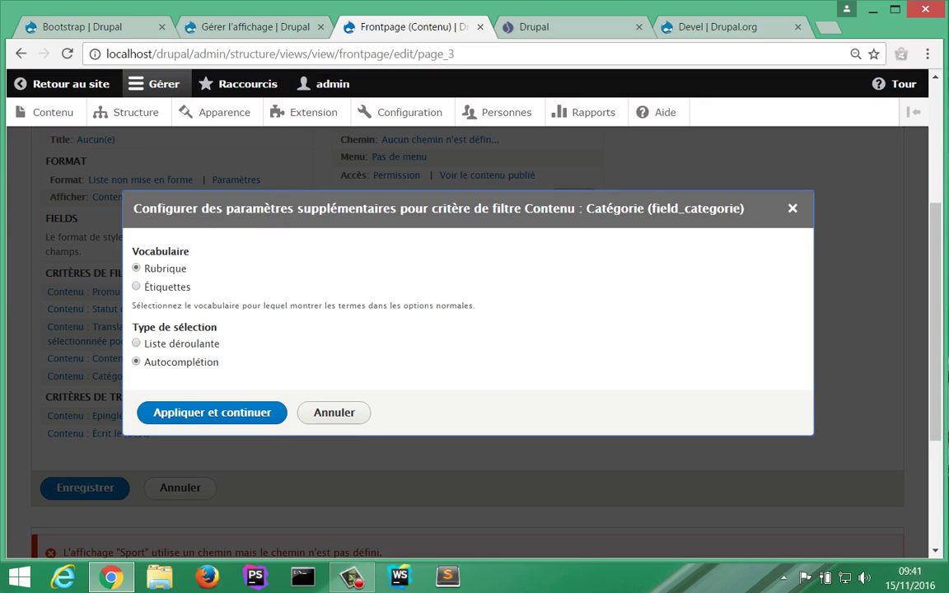
click(137, 342)
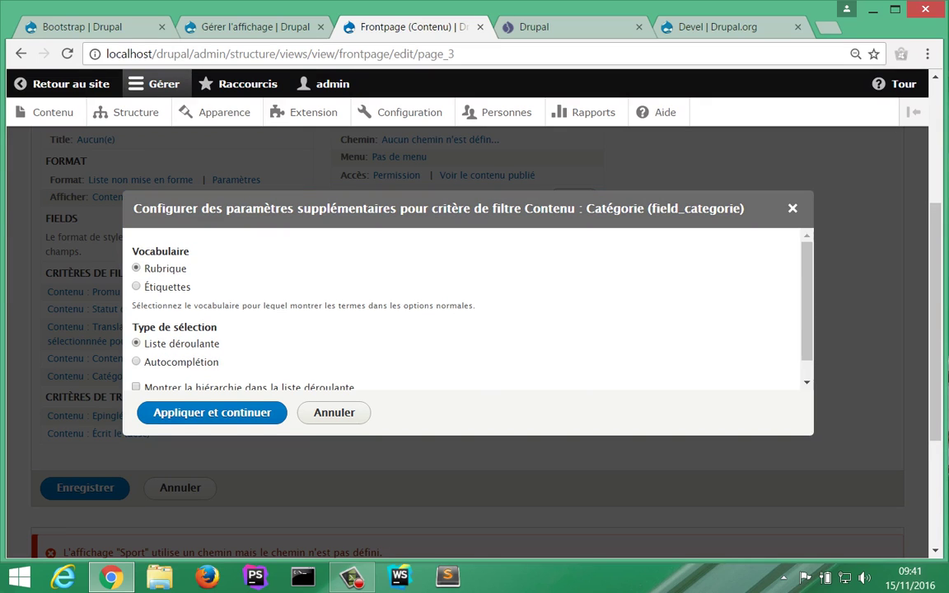
click(212, 412)
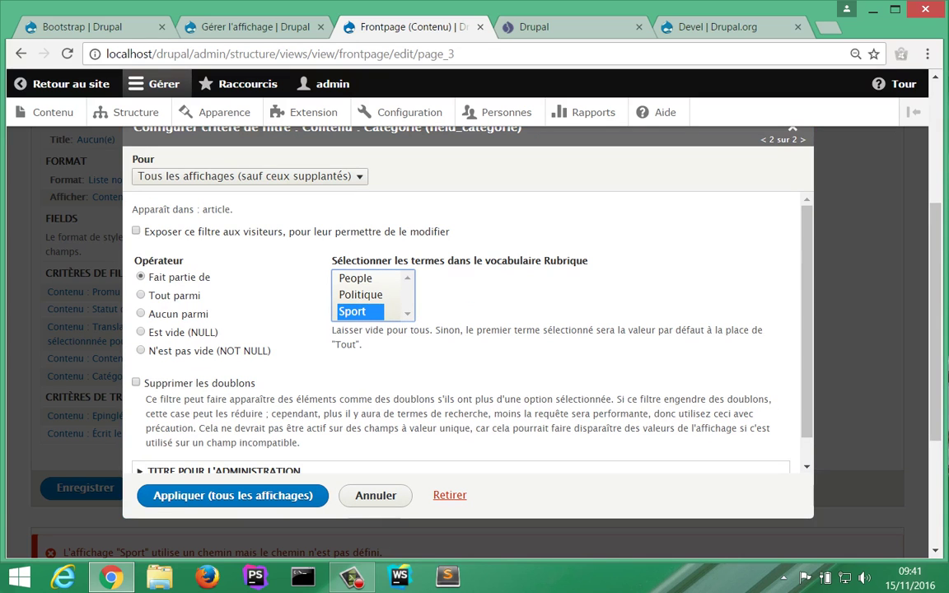
Step: Apply the Catégorie (= Sport) filter to this display only, 'Ce(tte) page (supplanter)'
click(249, 176)
key(Down)
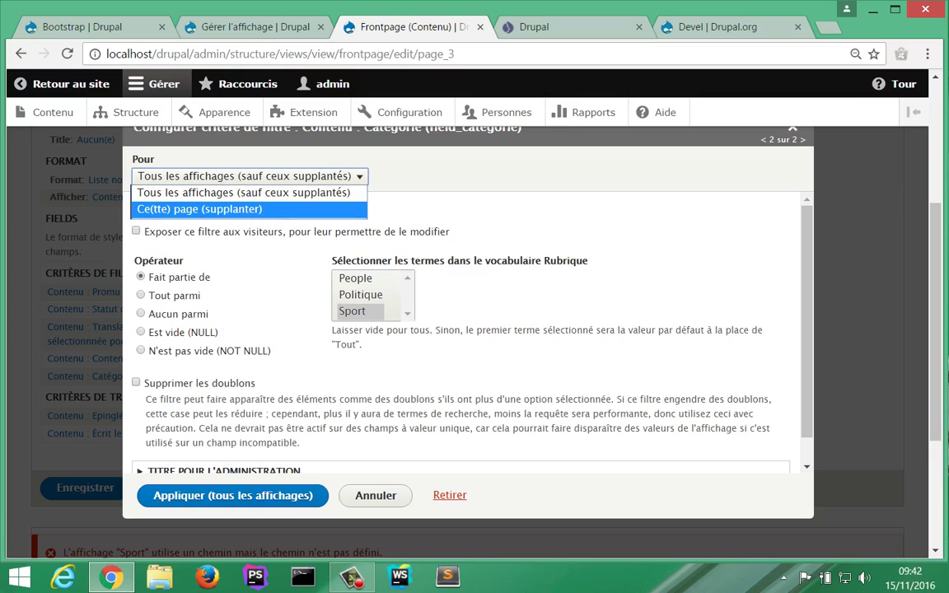
key(Return)
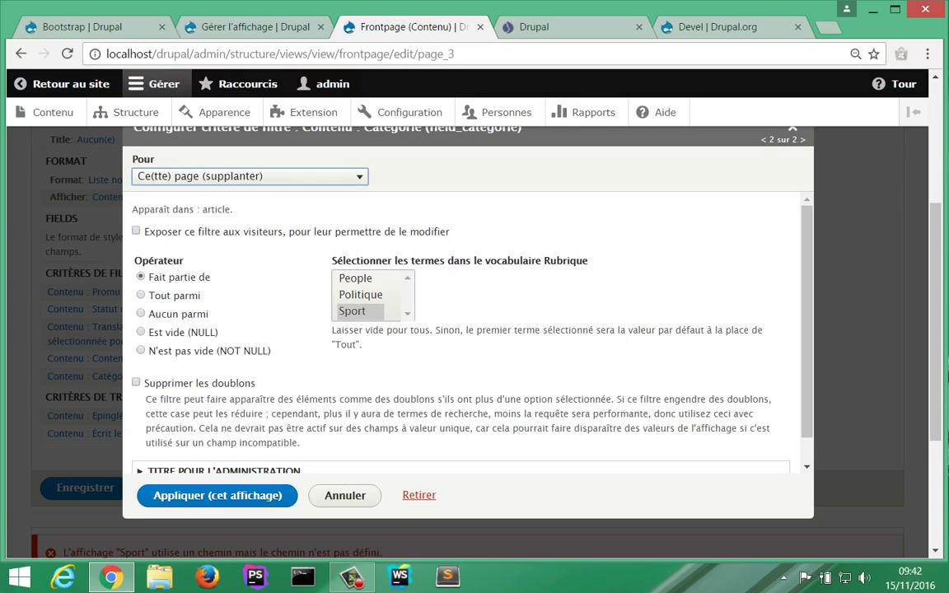
click(471, 318)
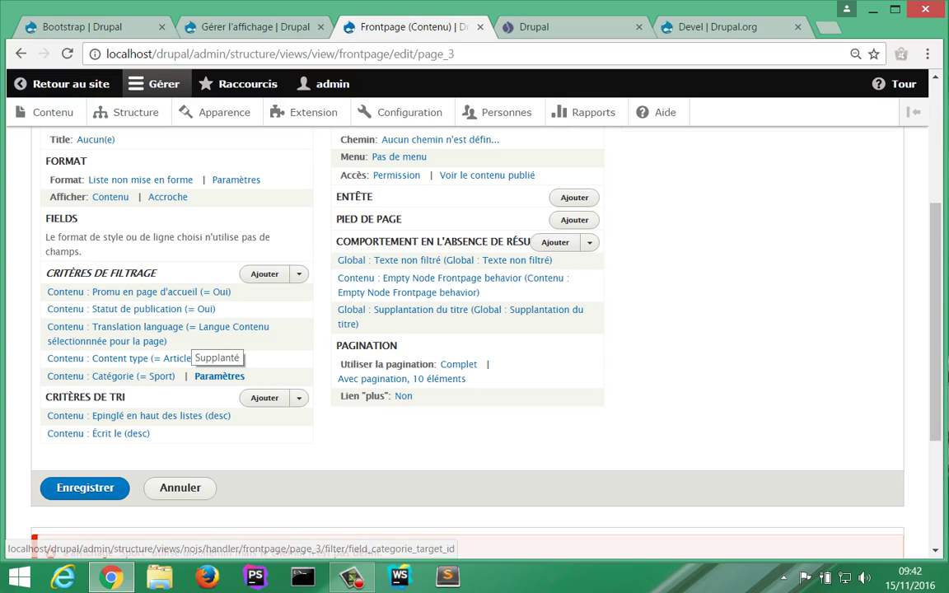
scroll(185, 346, up, 3)
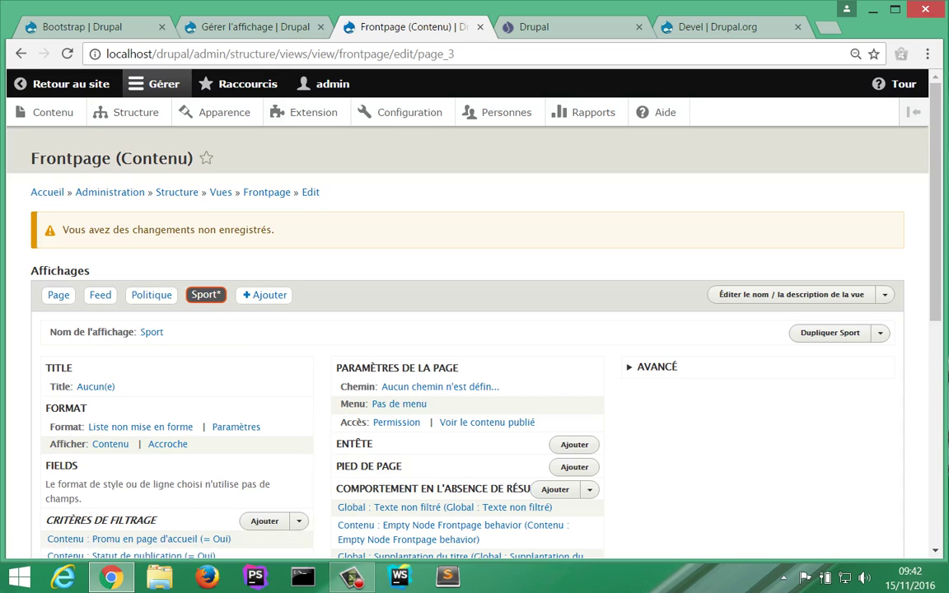
Step: Give the Sport display the path /sport and save the view
click(440, 387)
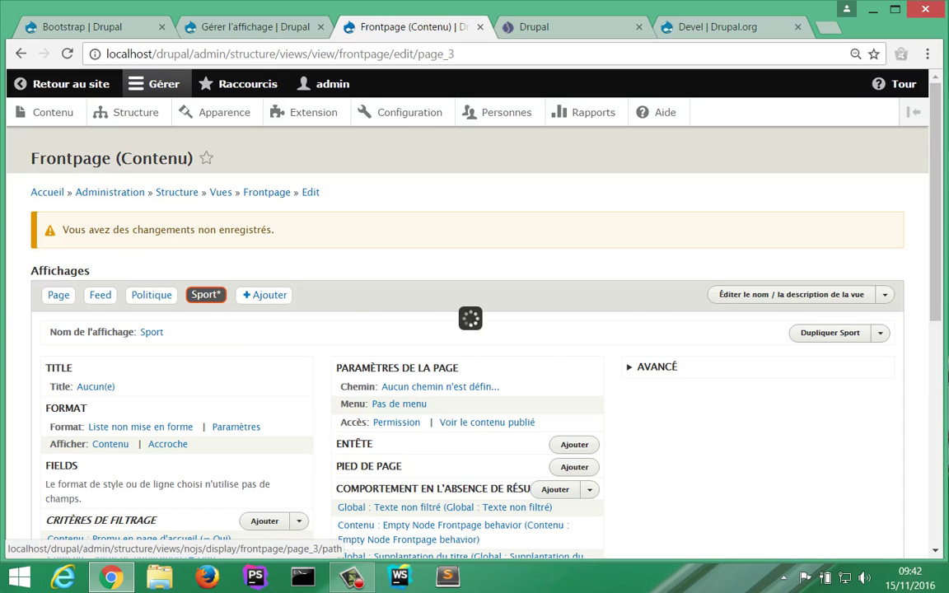
text(/)
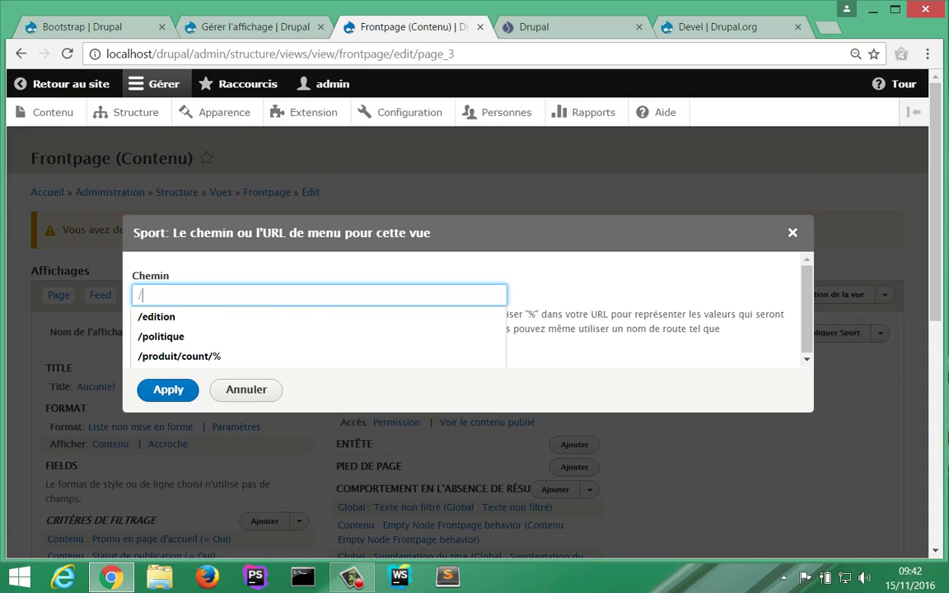
text(sport)
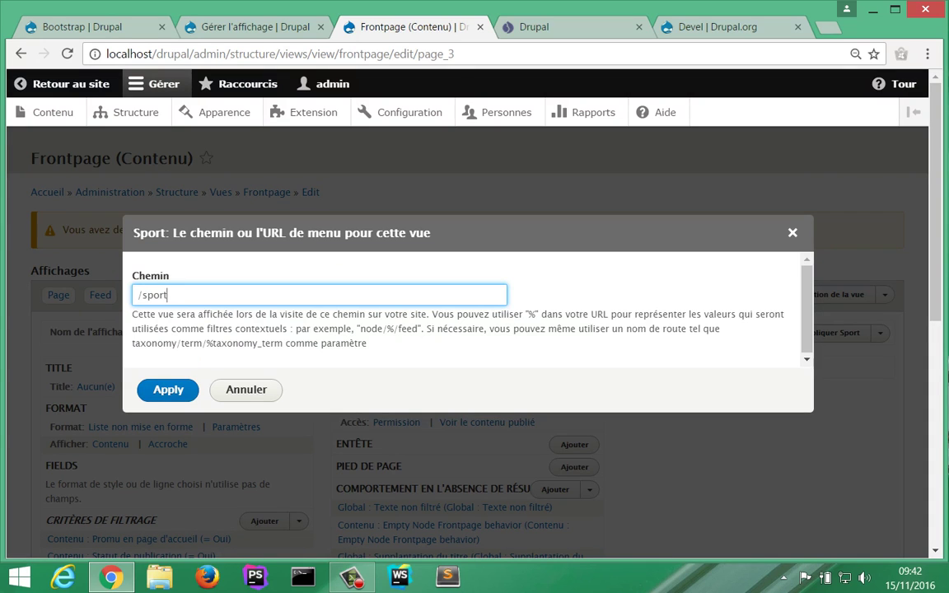
key(Return)
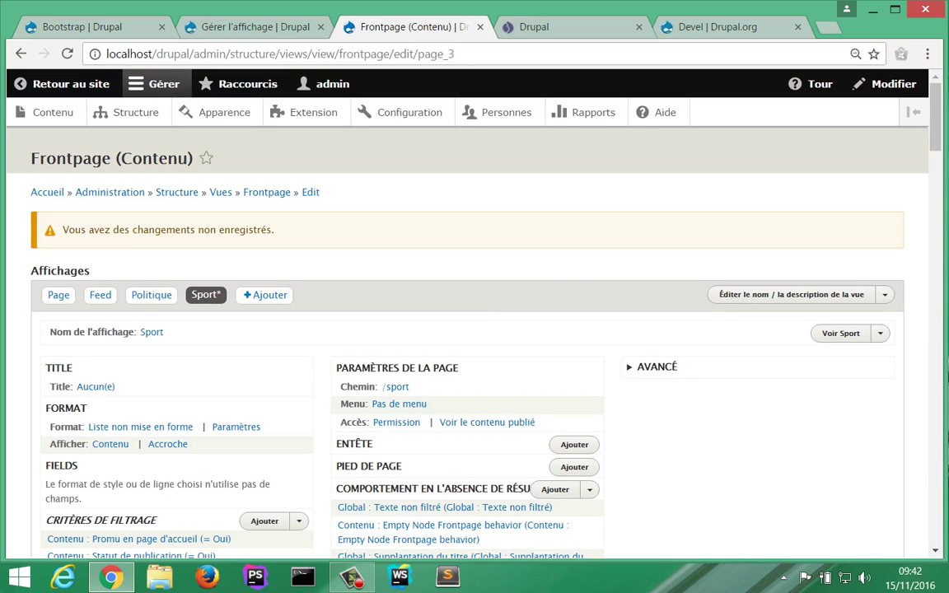
scroll(475, 329, down, 3)
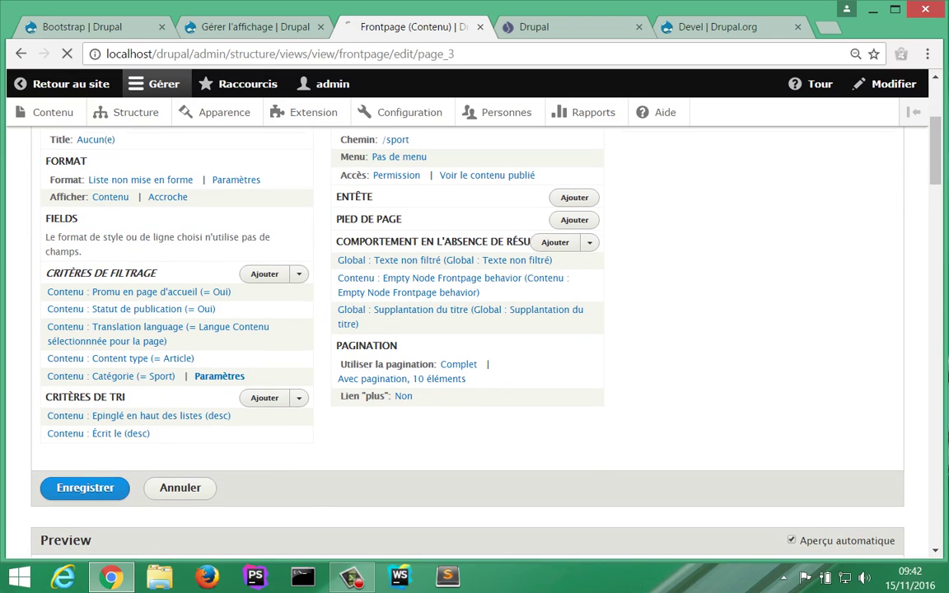
click(85, 487)
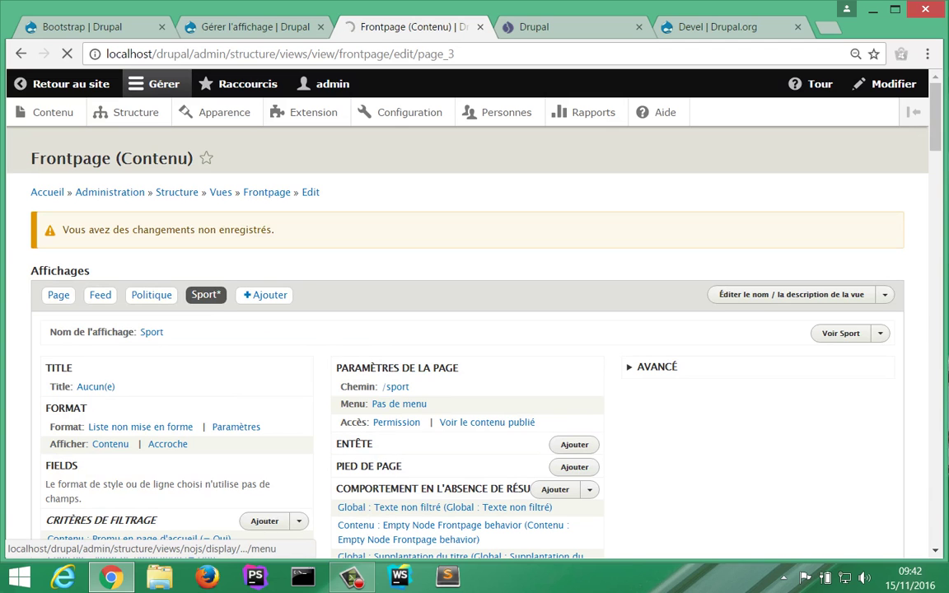
Step: Add a normal menu entry titled 'Sport' under <Navigation principale> for the Sport display
click(398, 404)
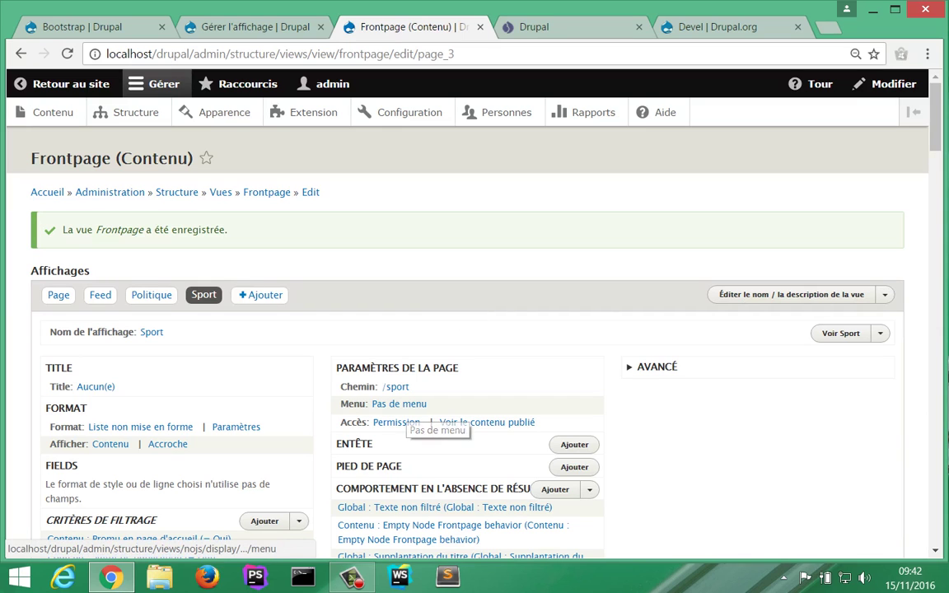
click(399, 404)
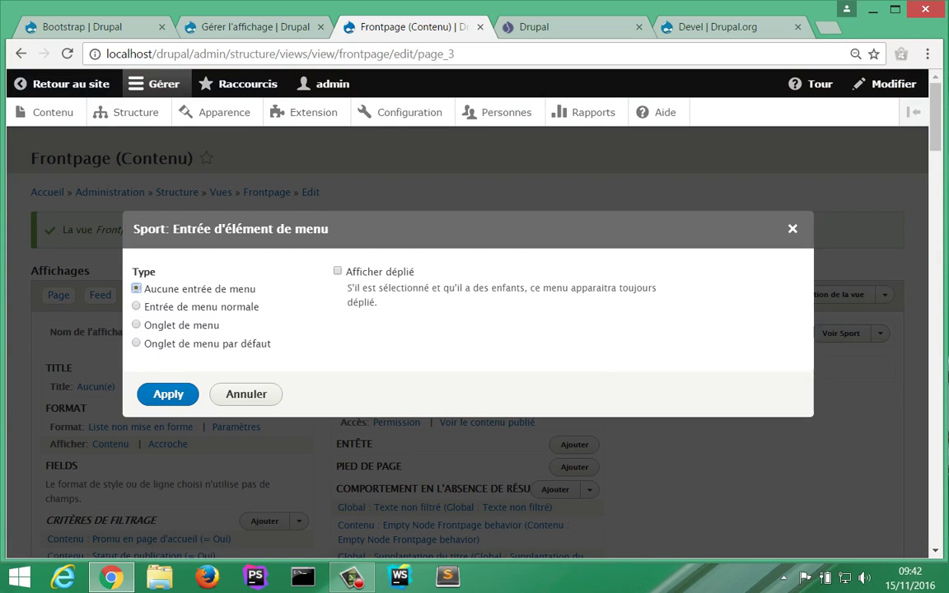
click(137, 307)
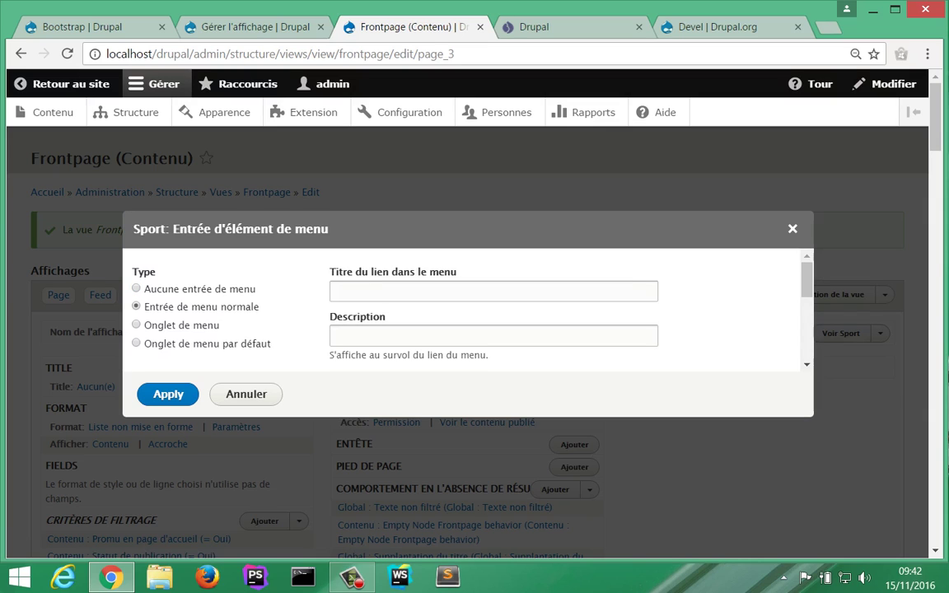
click(413, 291)
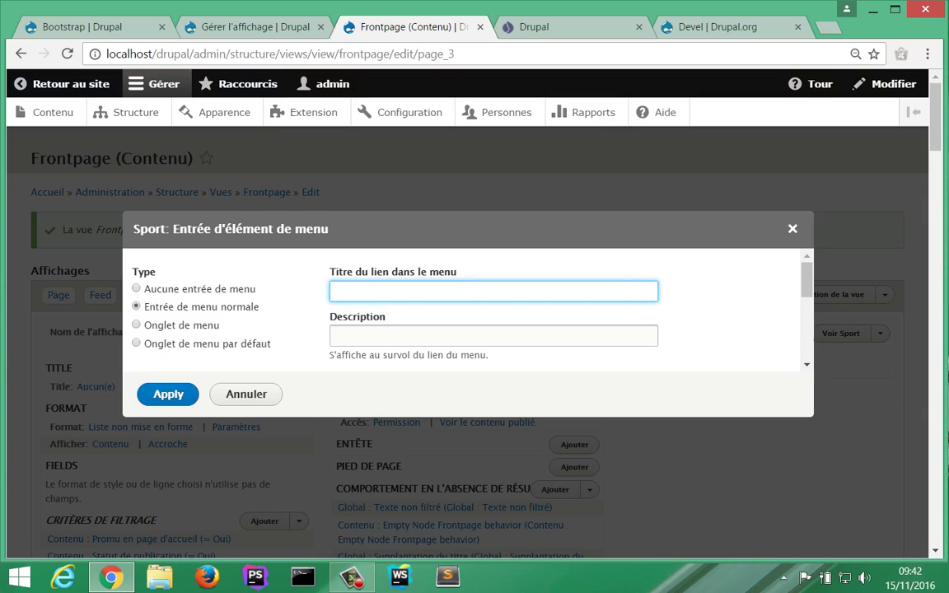
text(Sport)
scroll(462, 309, down, 1)
scroll(462, 309, down, 1)
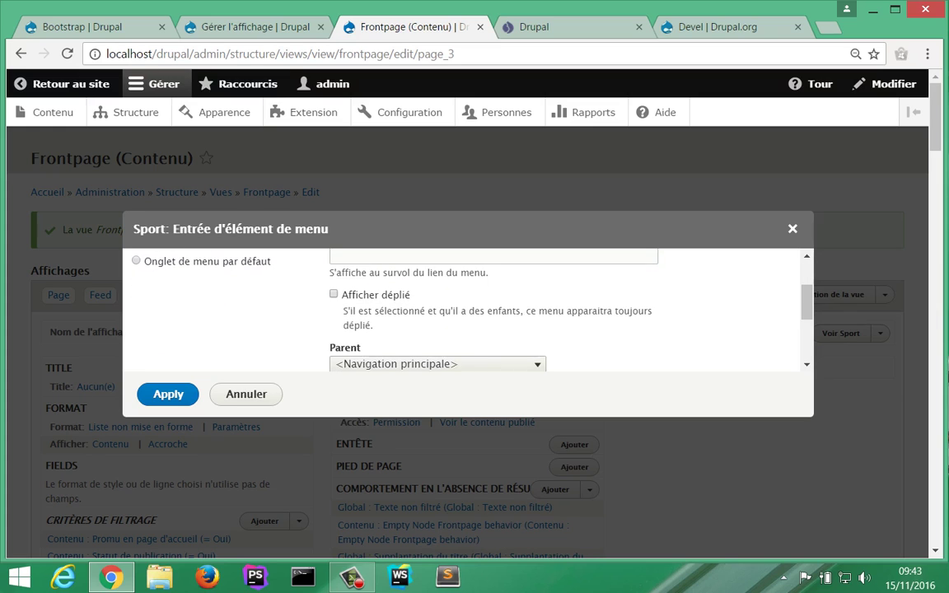
scroll(462, 309, down, 1)
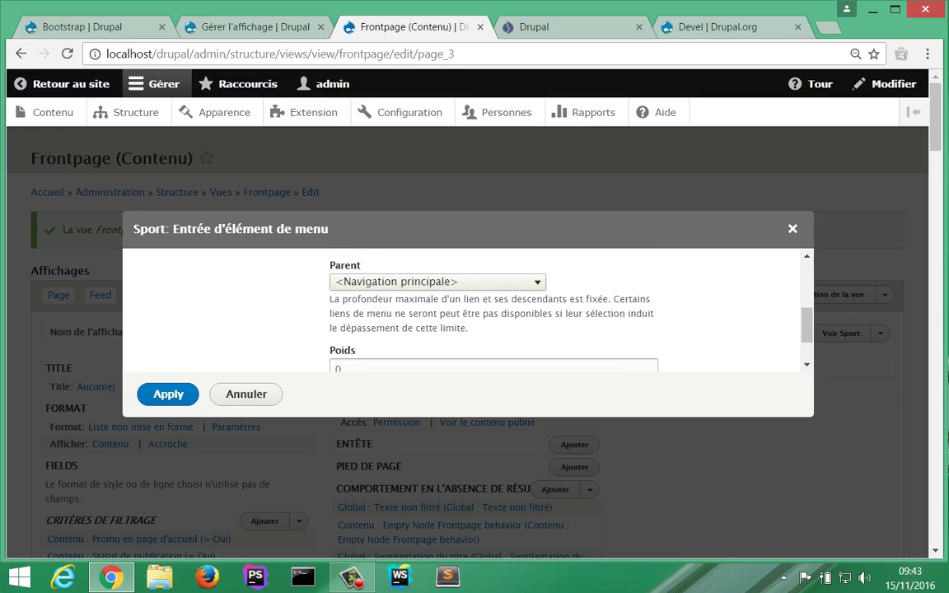
click(436, 282)
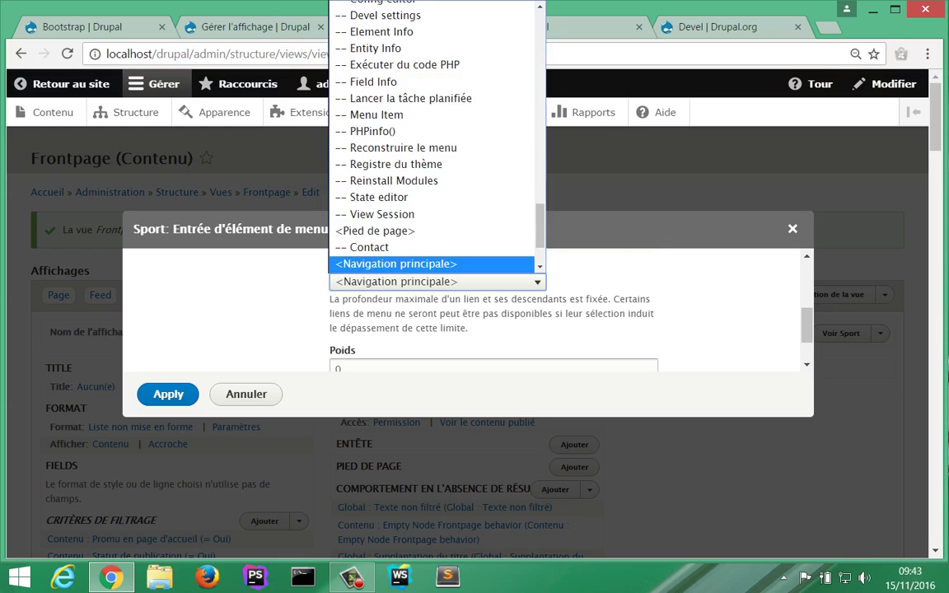
click(432, 264)
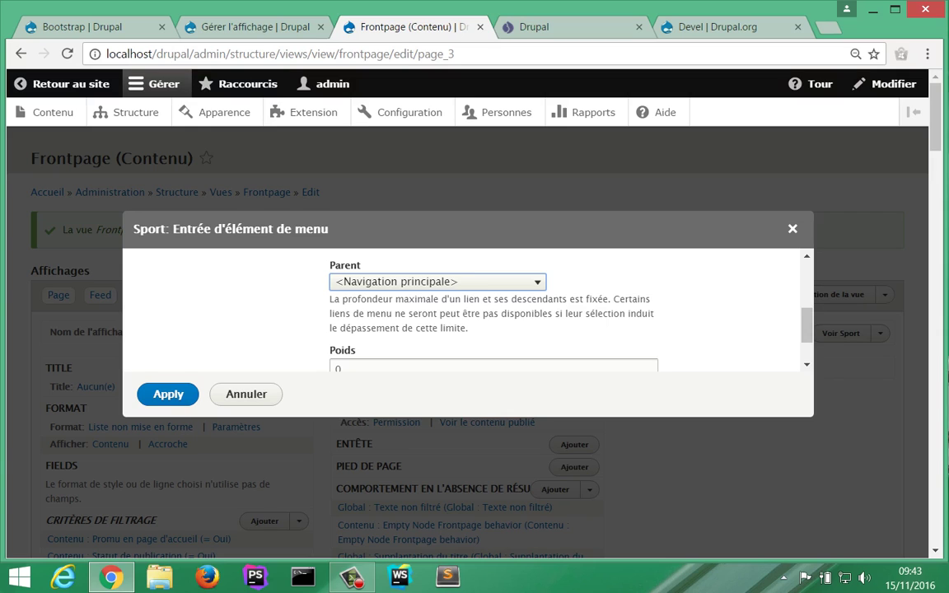
click(168, 394)
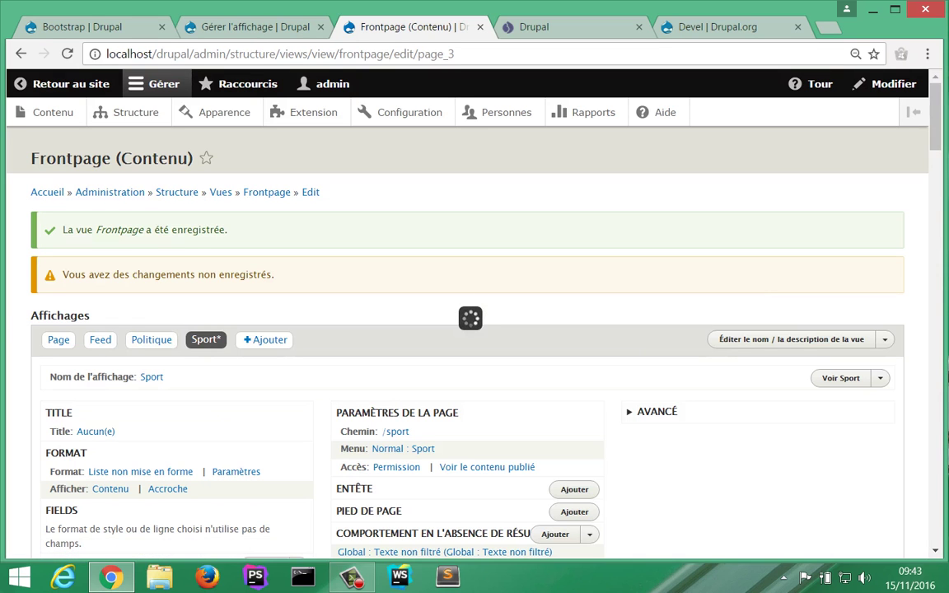
scroll(462, 329, down, 3)
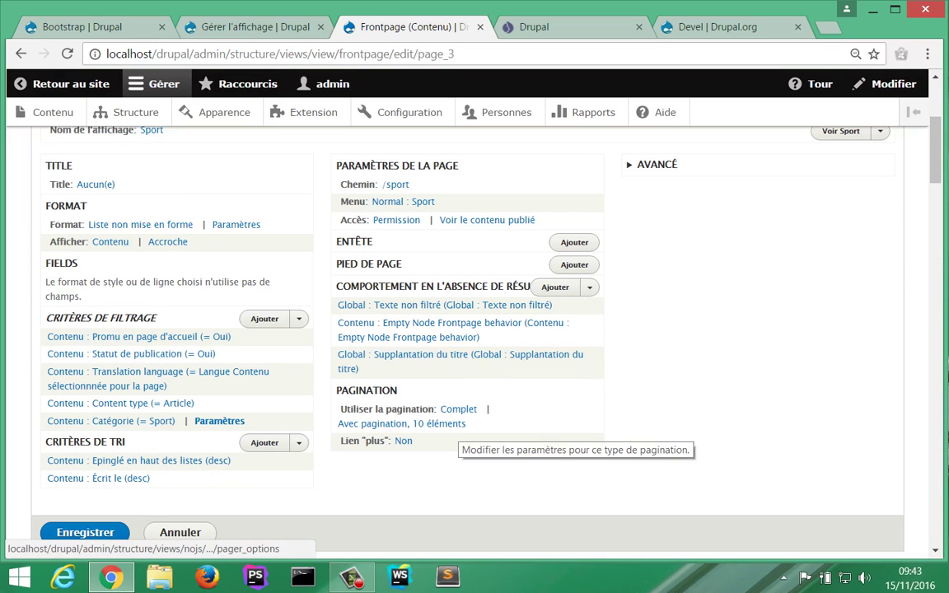
Step: Save the Frontpage view and reload /politique to confirm a Sport link appears in the navigation
click(85, 533)
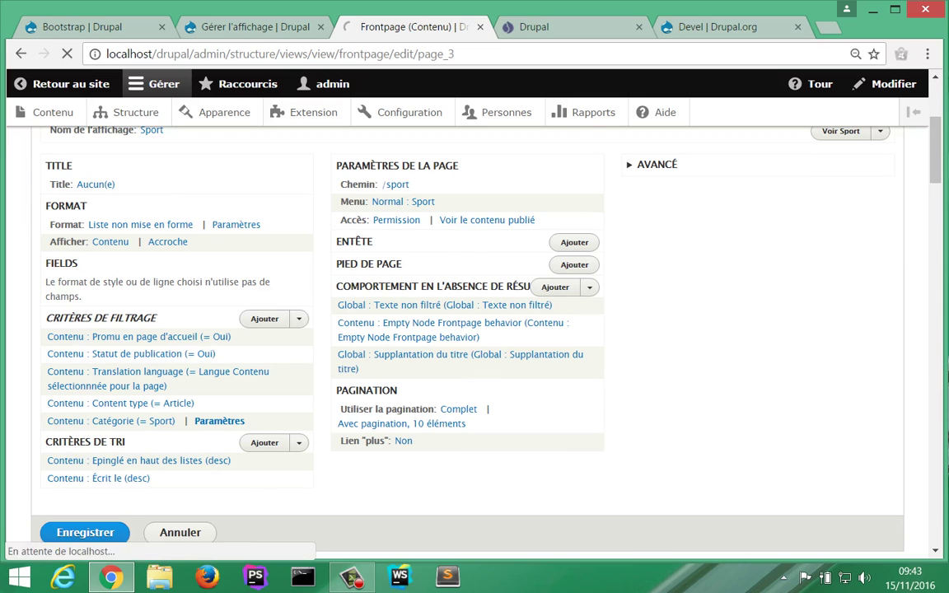
click(535, 27)
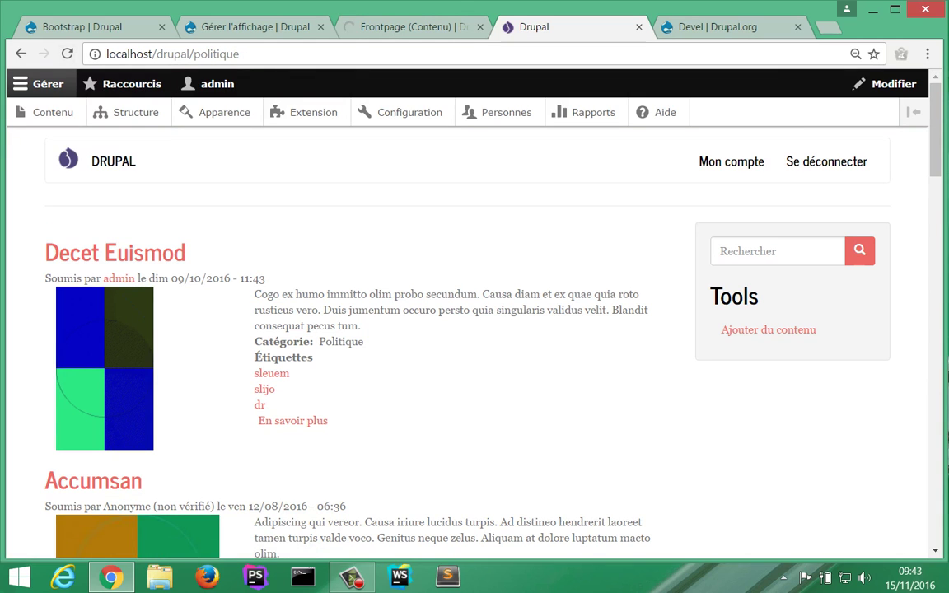
key(F5)
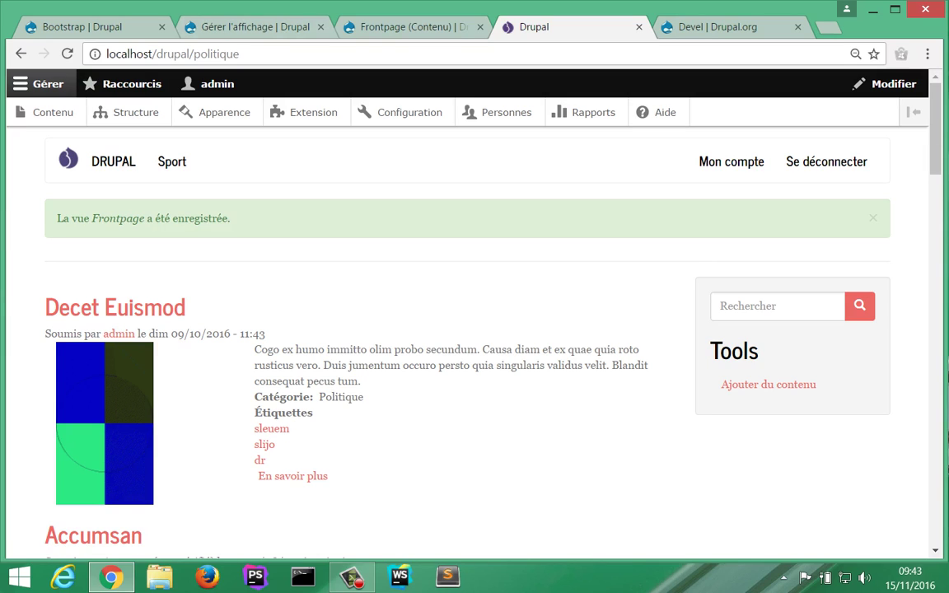
key(ctrl+2)
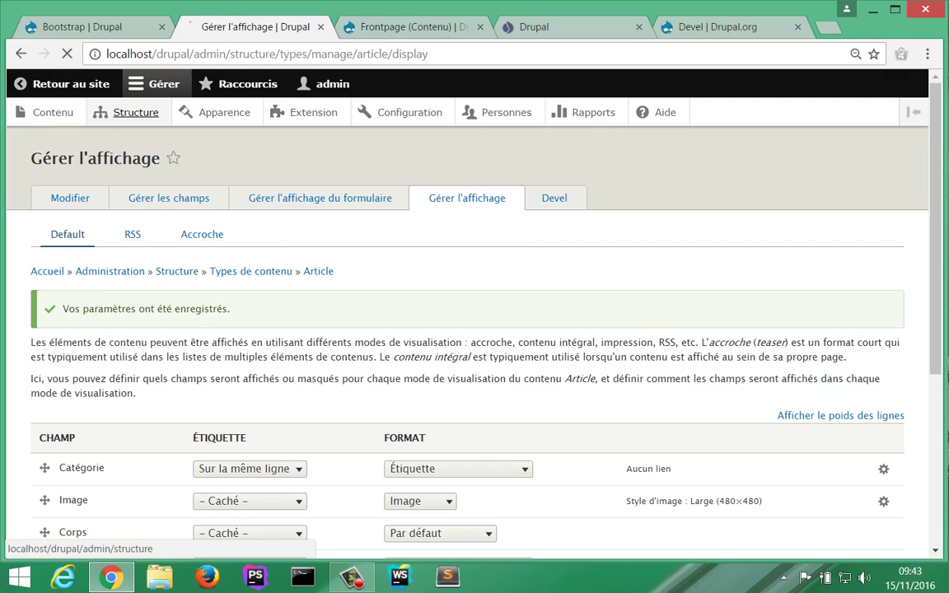
Step: Go to Structure > Menus and edit the Navigation principale menu
click(127, 112)
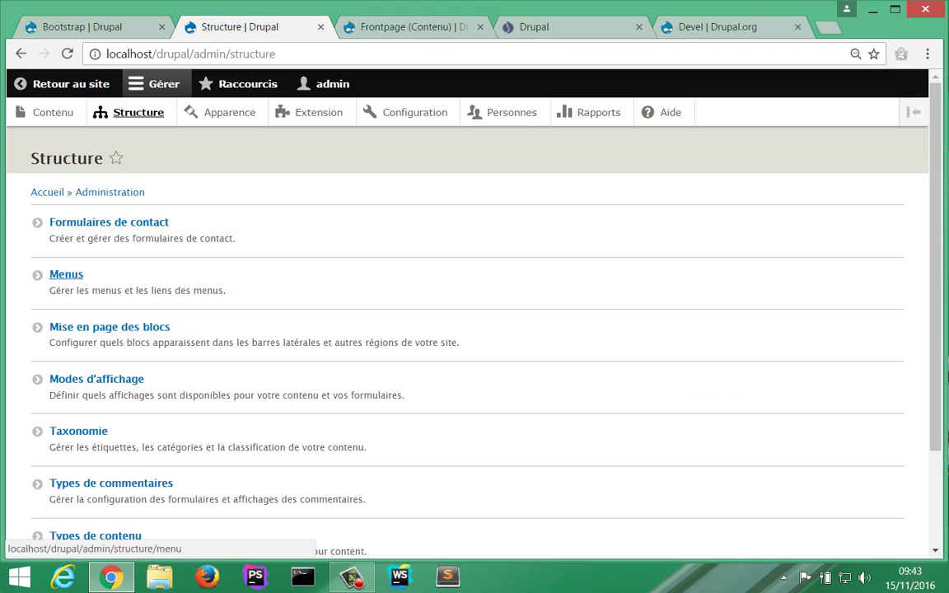
click(66, 275)
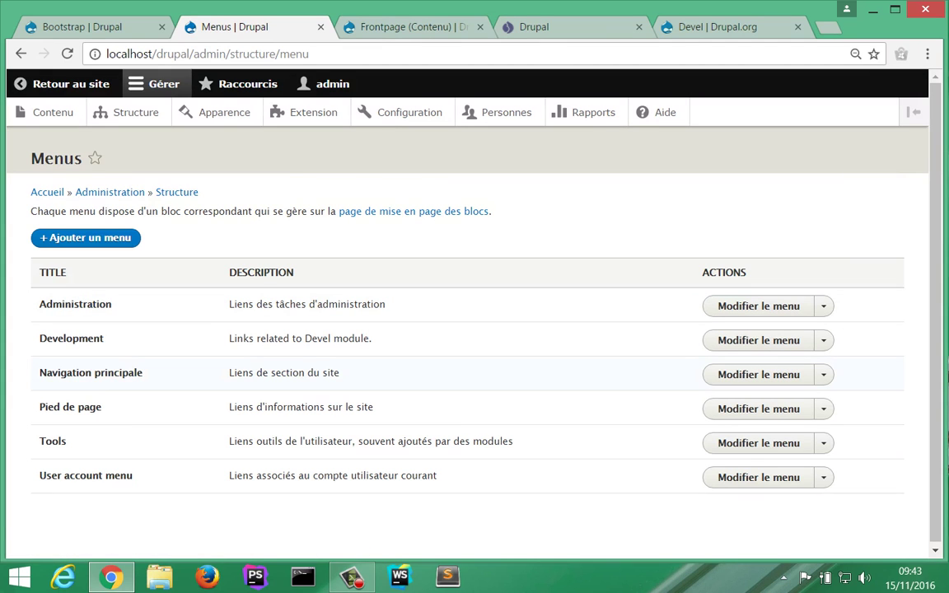
click(758, 374)
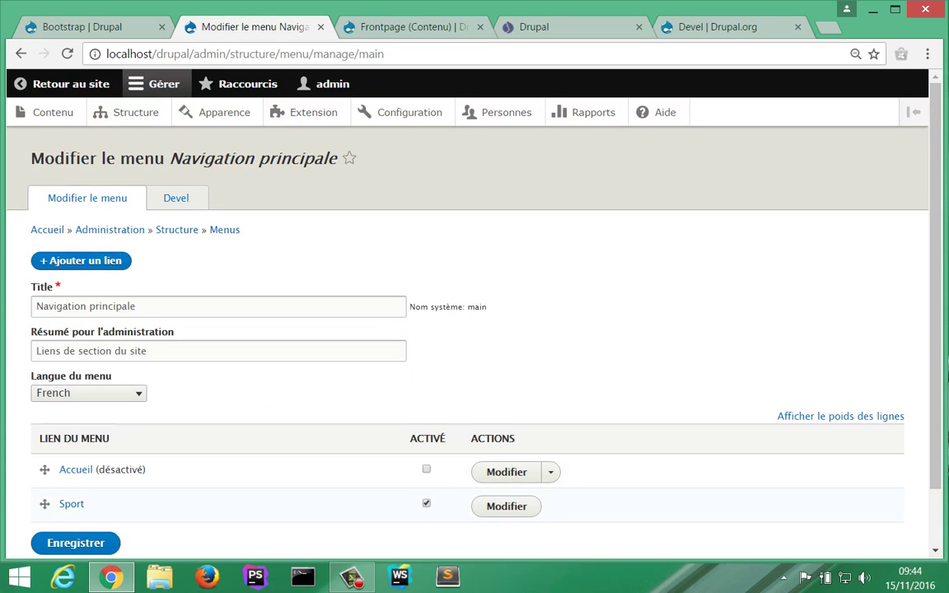
scroll(467, 329, down, 2)
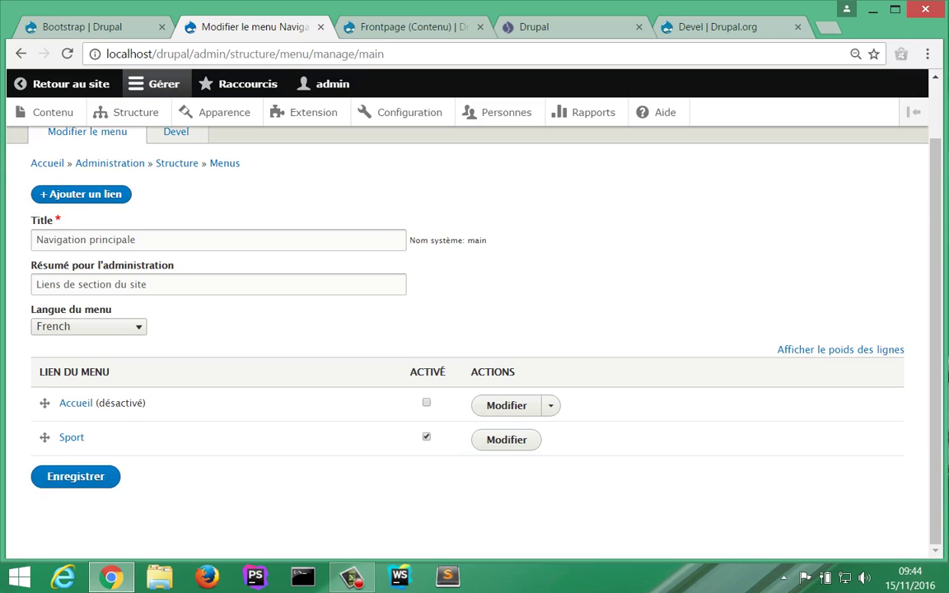
scroll(467, 330, up, 2)
scroll(467, 330, down, 2)
Step: Add a menu link titled 'Politique' pointing to /politique and save it
click(81, 193)
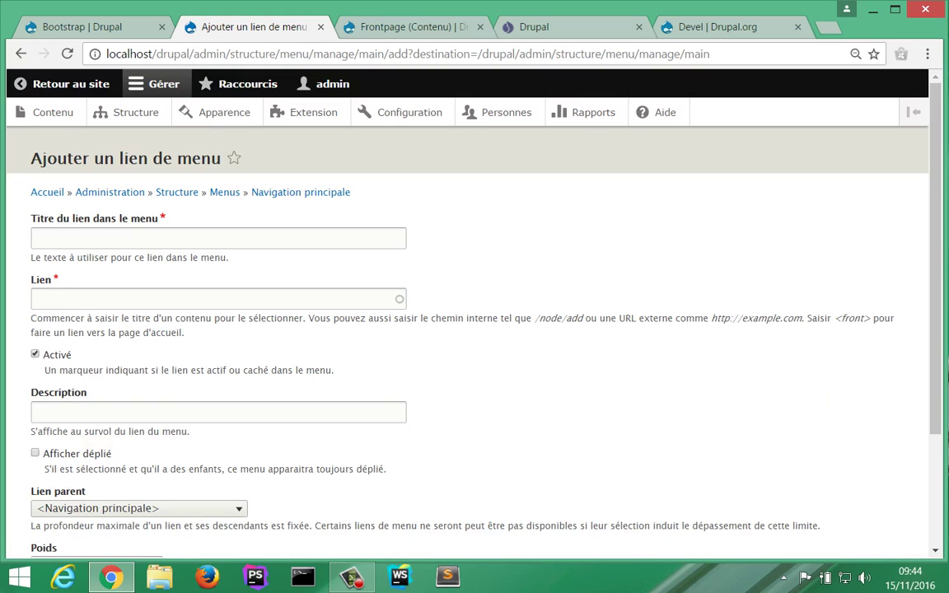
text(Poli)
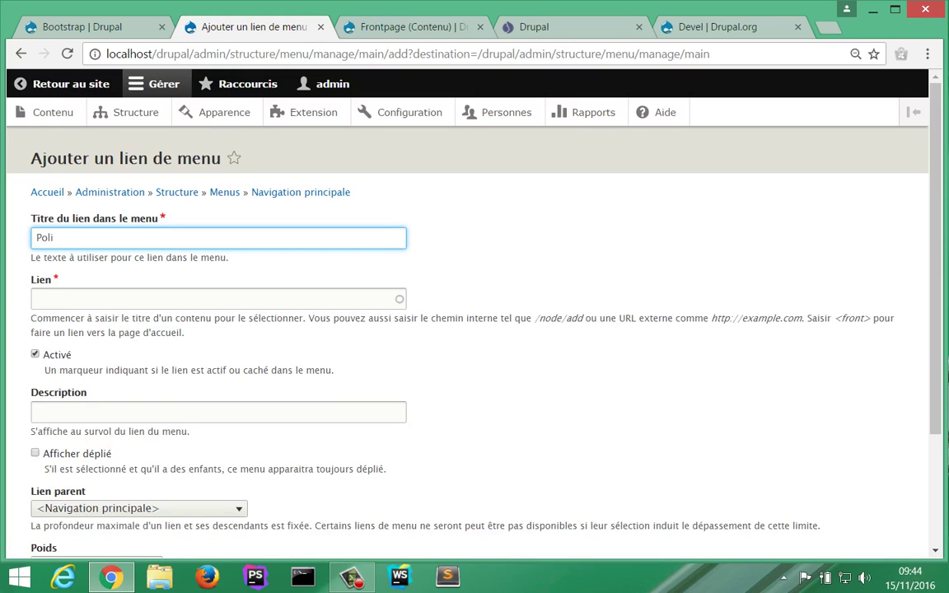
text(tique)
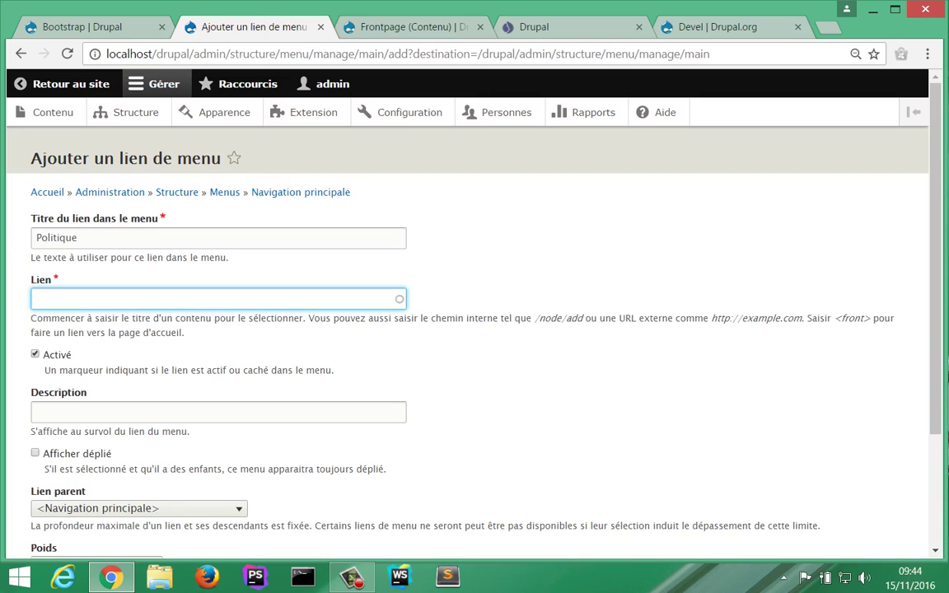
text(/politique)
scroll(475, 314, down, 2)
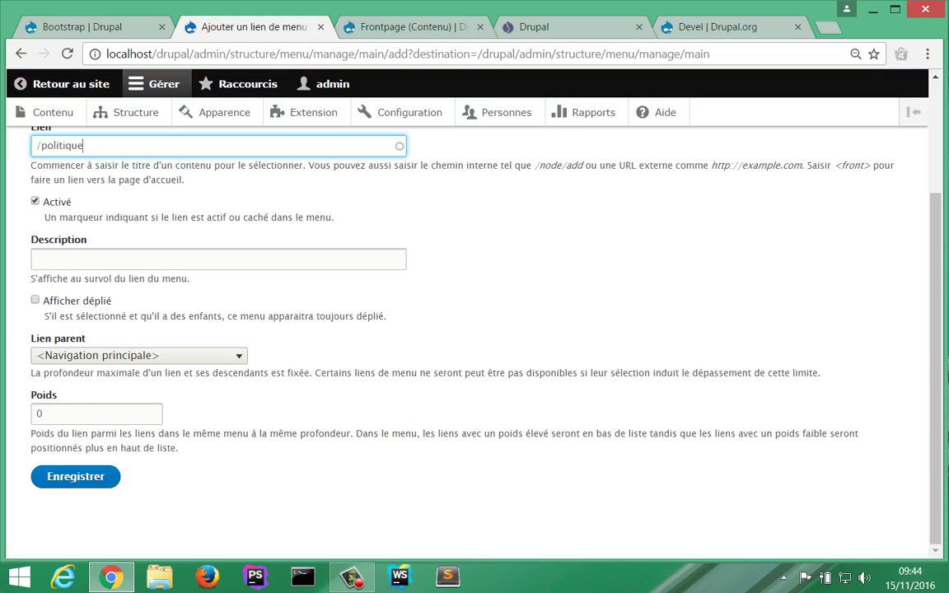
key(Return)
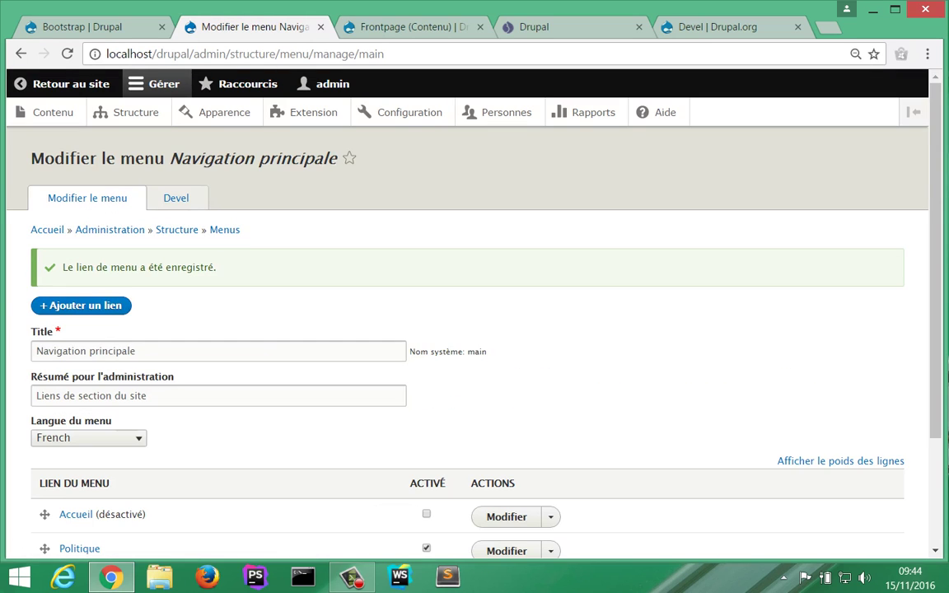
Step: Drag the Politique link to reorder it relative to Sport and save the menu order
scroll(467, 438, down, 3)
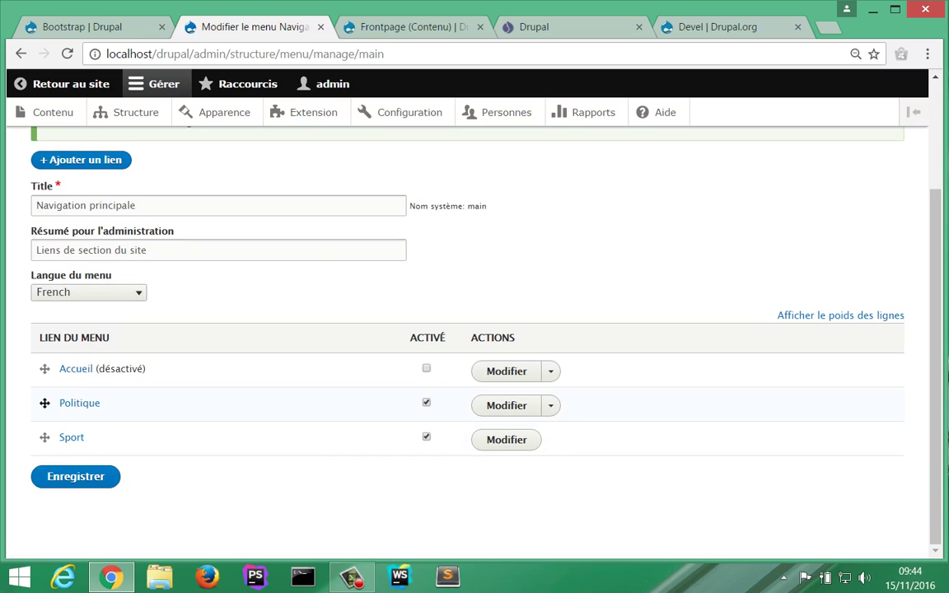
drag(44, 403, 45, 450)
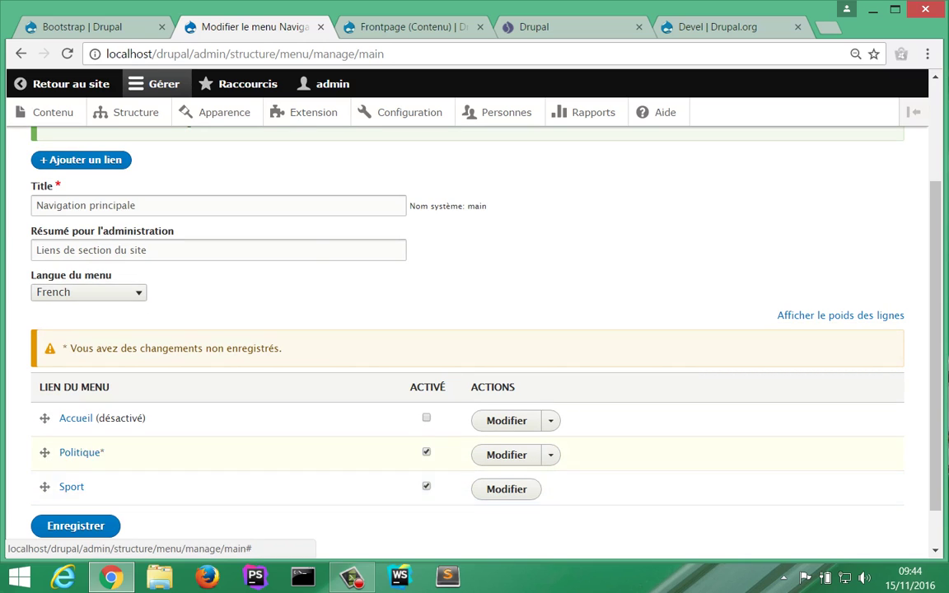
scroll(466, 330, down, 1)
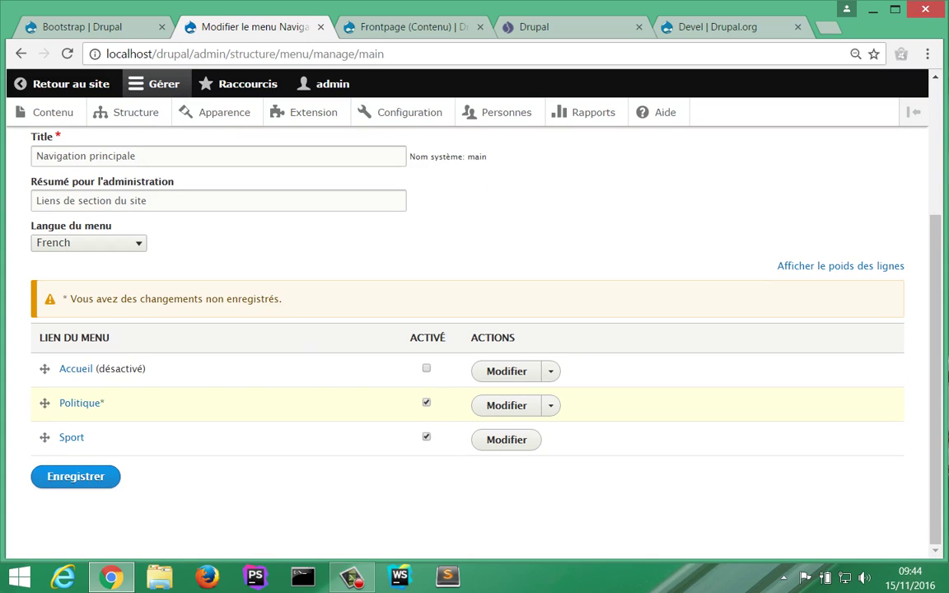
click(75, 476)
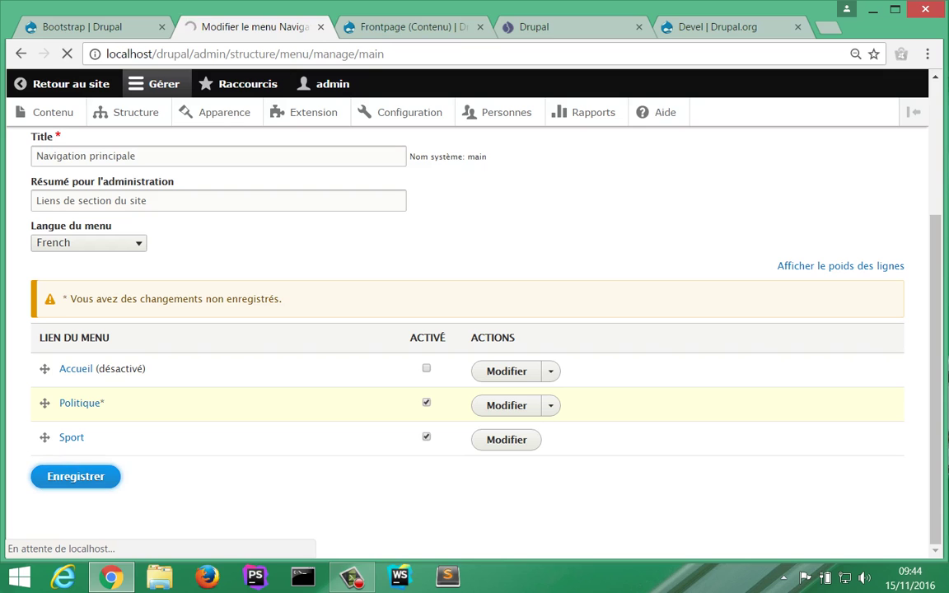
key(ctrl+4)
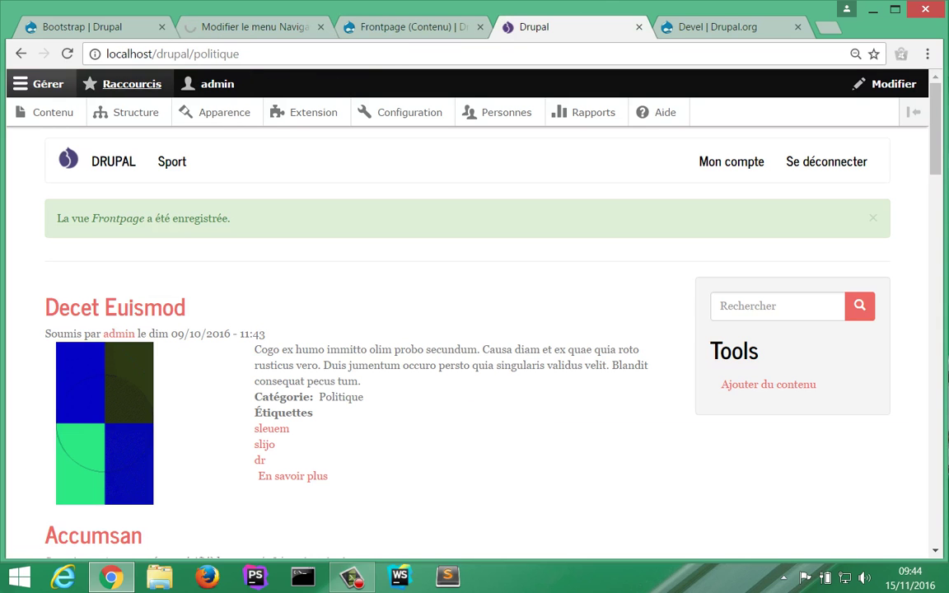
Step: Reload the site, browse the Sport-category articles on /sport, then return to the Frontpage view editor
click(67, 54)
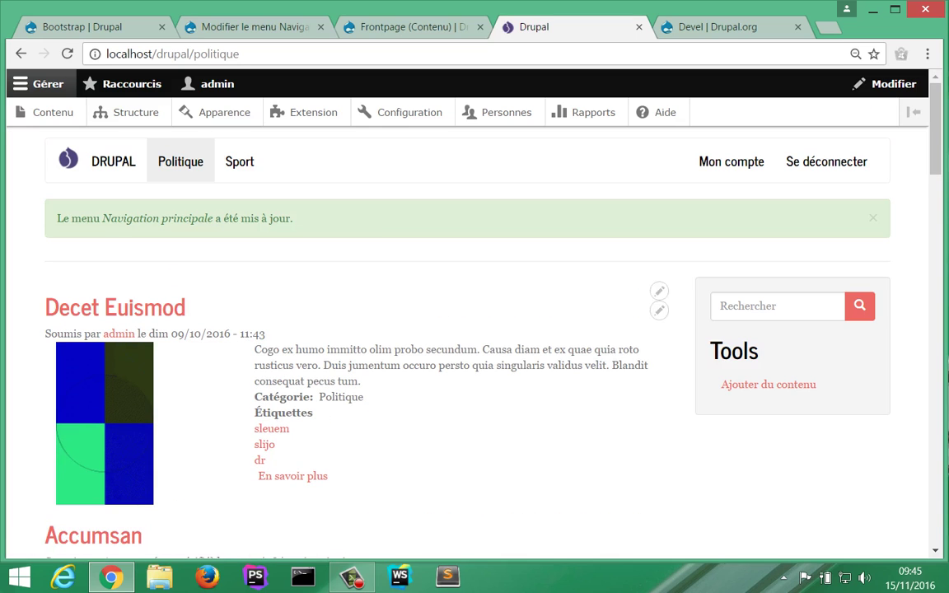
click(239, 162)
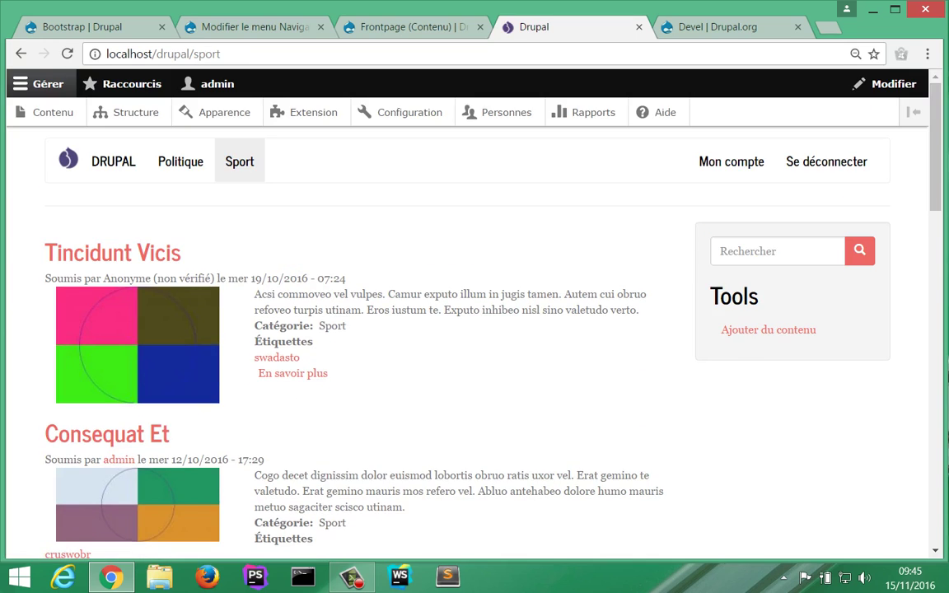
scroll(445, 329, down, 3)
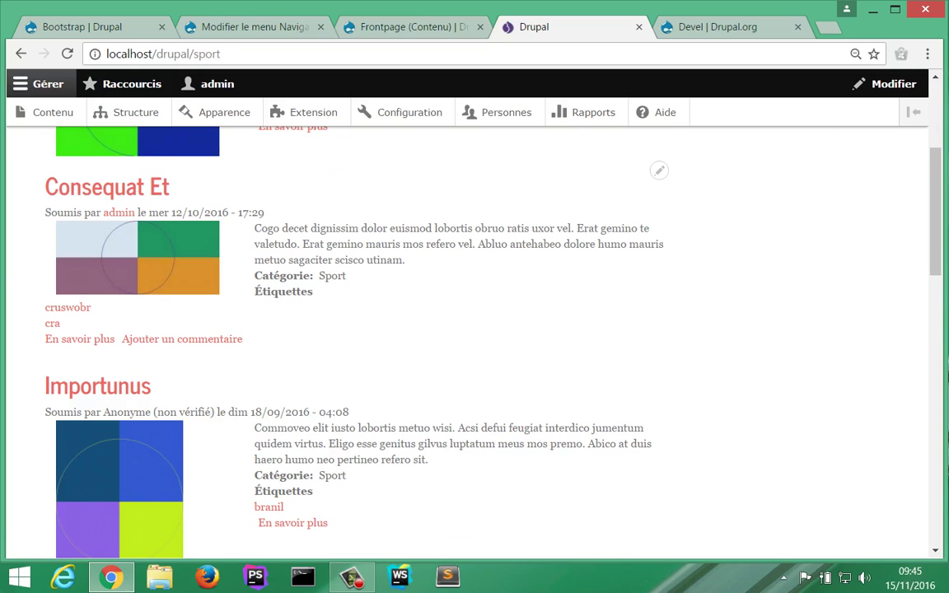
scroll(445, 330, up, 3)
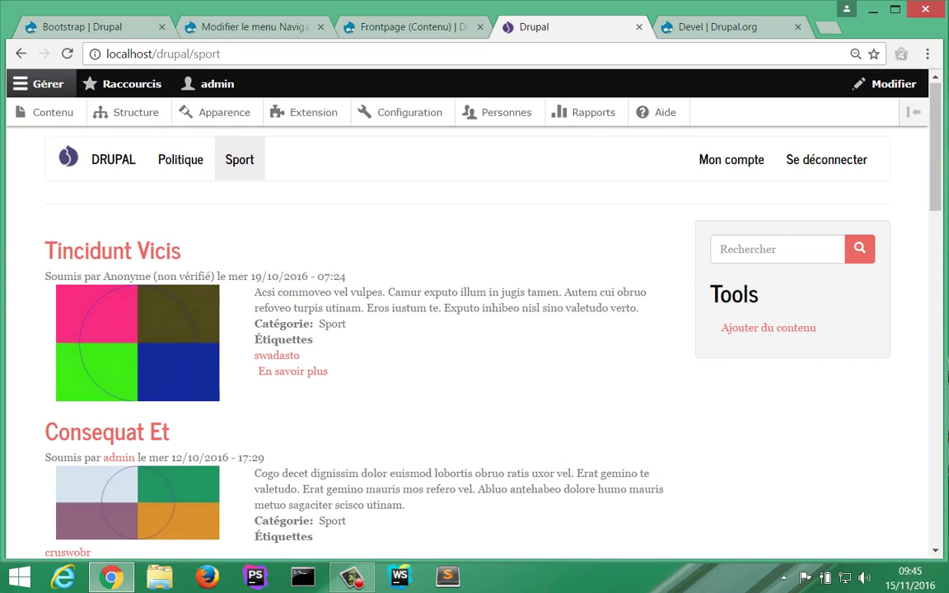
scroll(445, 330, down, 1)
scroll(445, 329, down, 12)
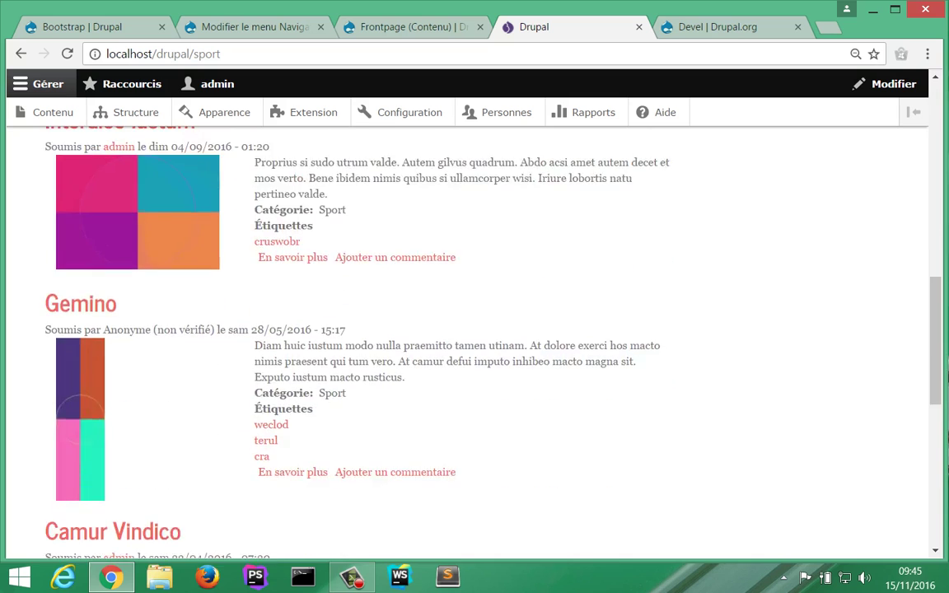
scroll(445, 330, down, 2)
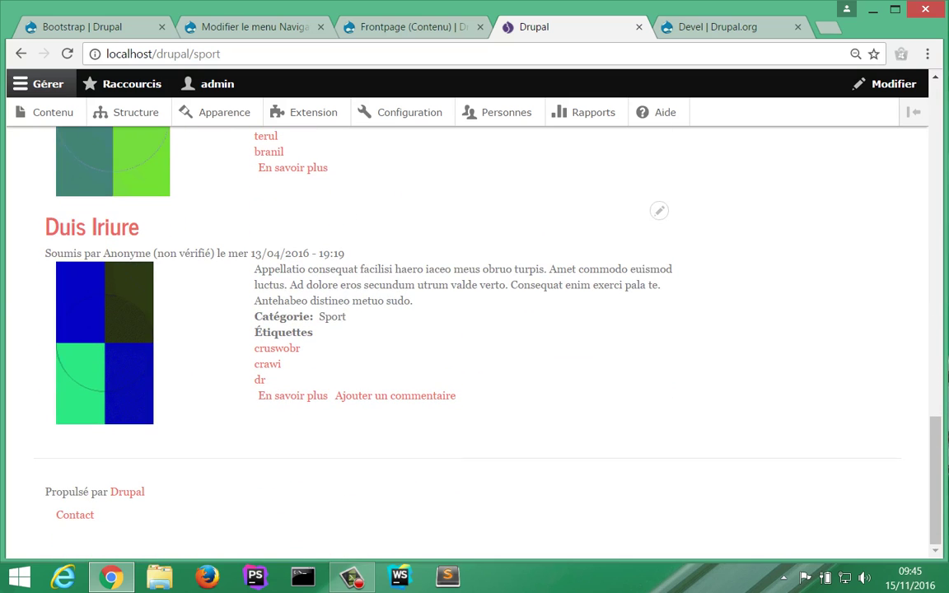
scroll(475, 330, up, 15)
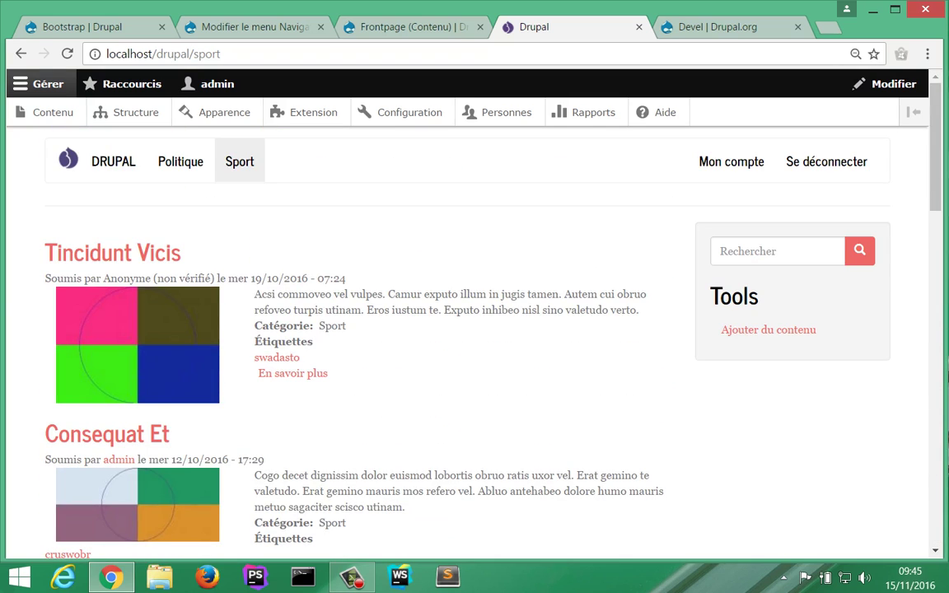
scroll(445, 330, down, 3)
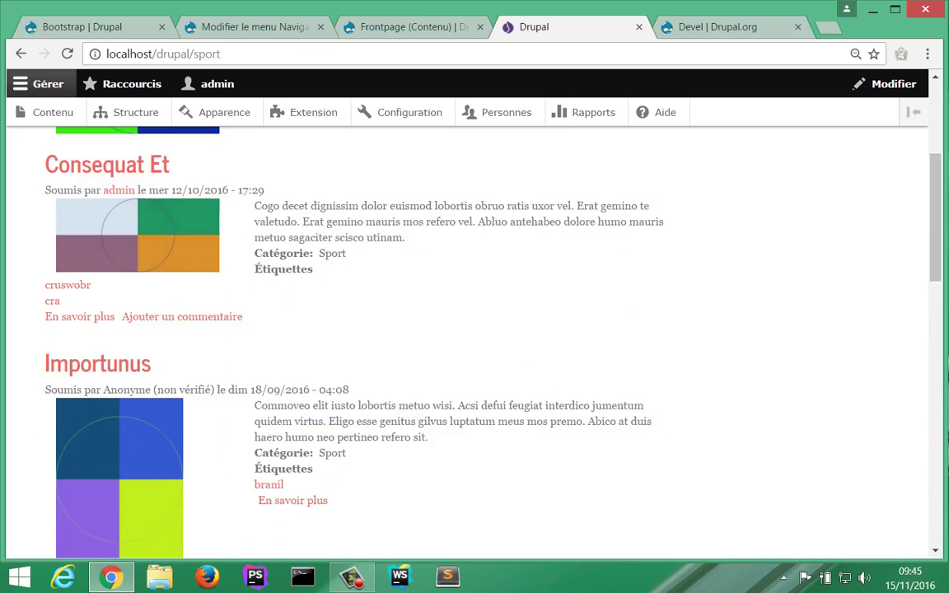
scroll(475, 330, down, 3)
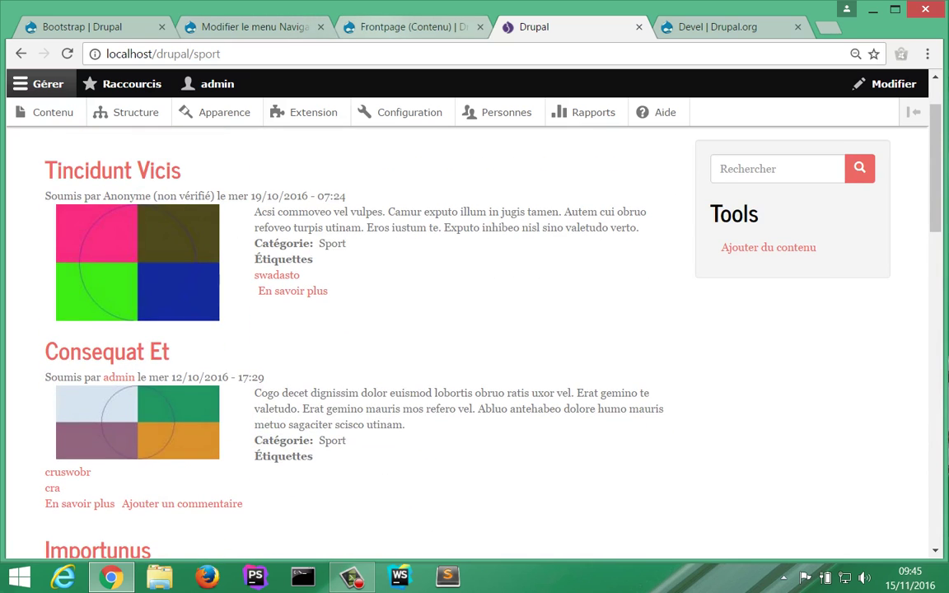
click(408, 26)
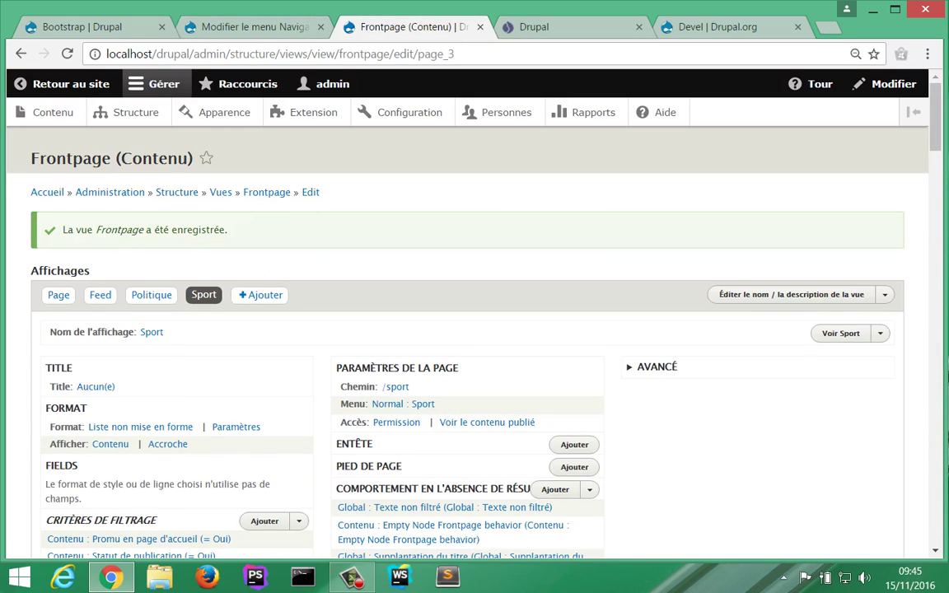
scroll(420, 316, down, 1)
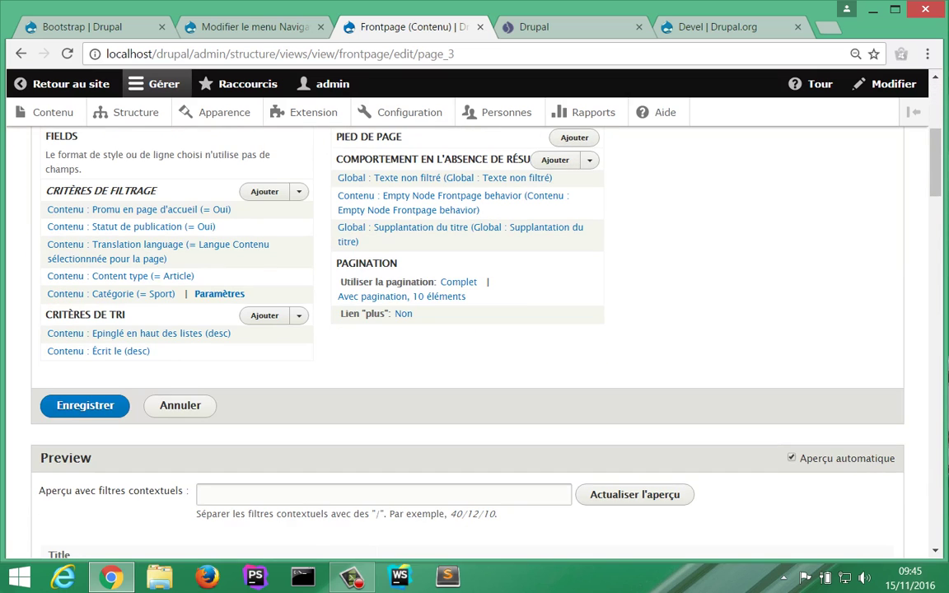
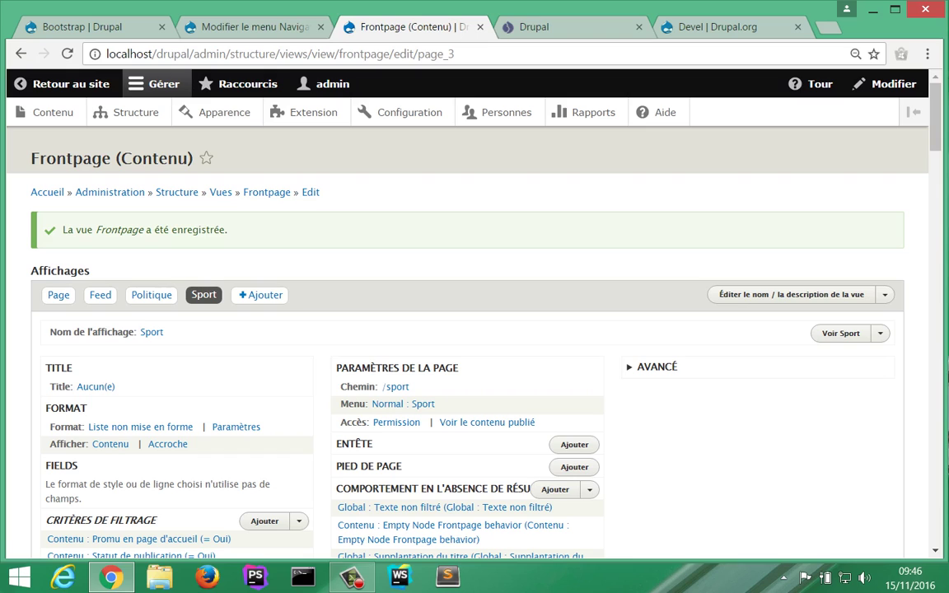
Step: From the Personnes user list, open the Ajouter un utilisateur form
click(506, 112)
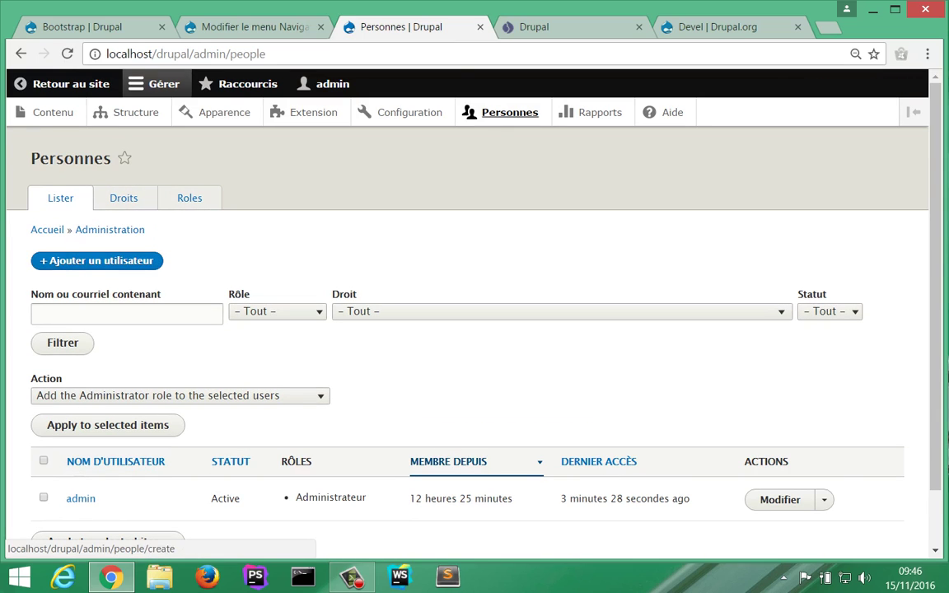
scroll(467, 329, down, 1)
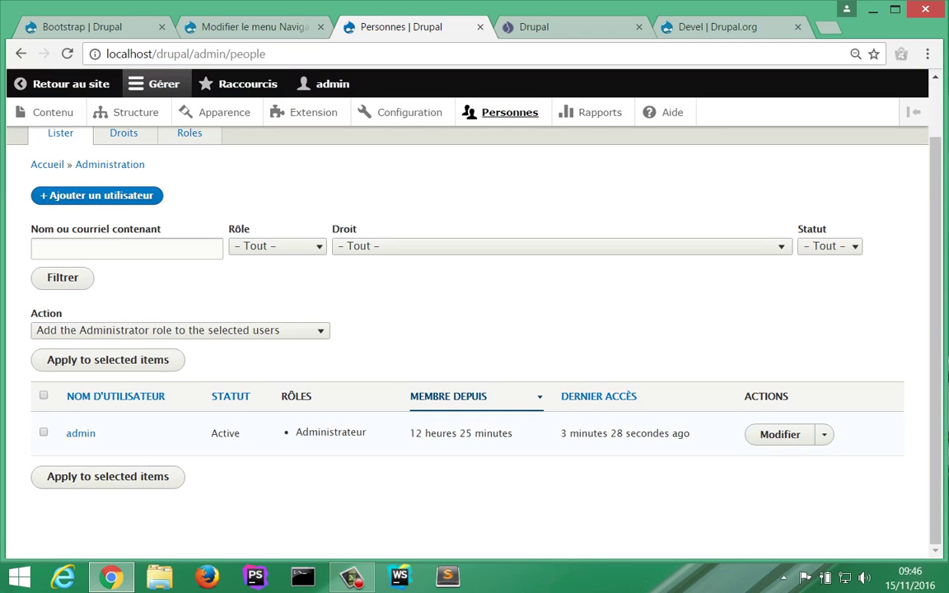
scroll(467, 330, up, 1)
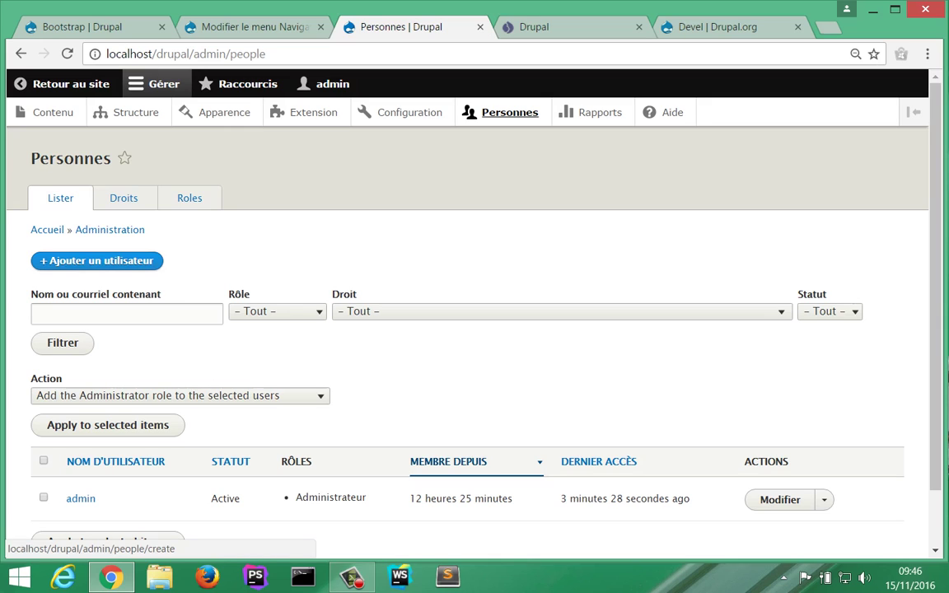
click(97, 261)
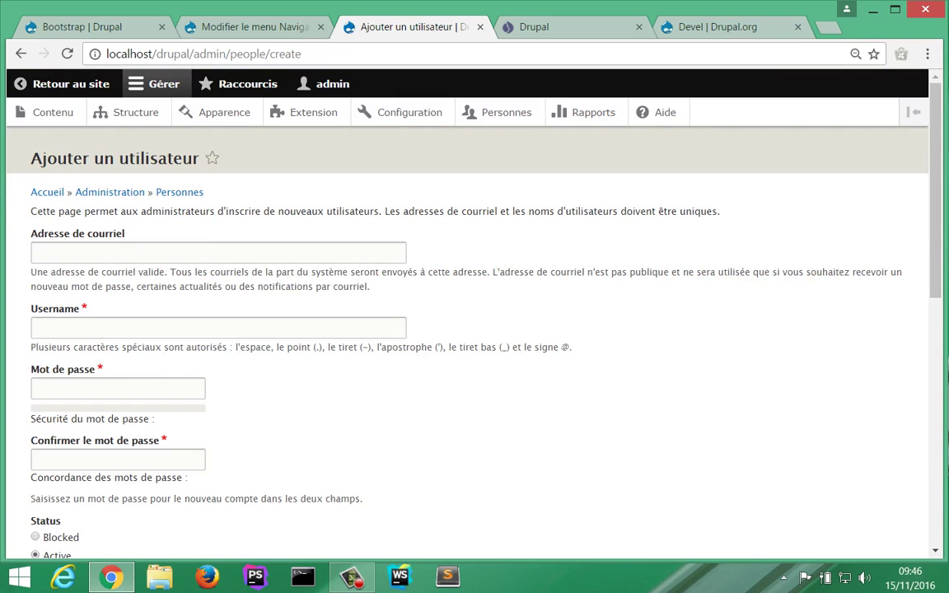
Step: Create the first test account with its e-mail, username and password via Créer un nouveau compte
click(97, 255)
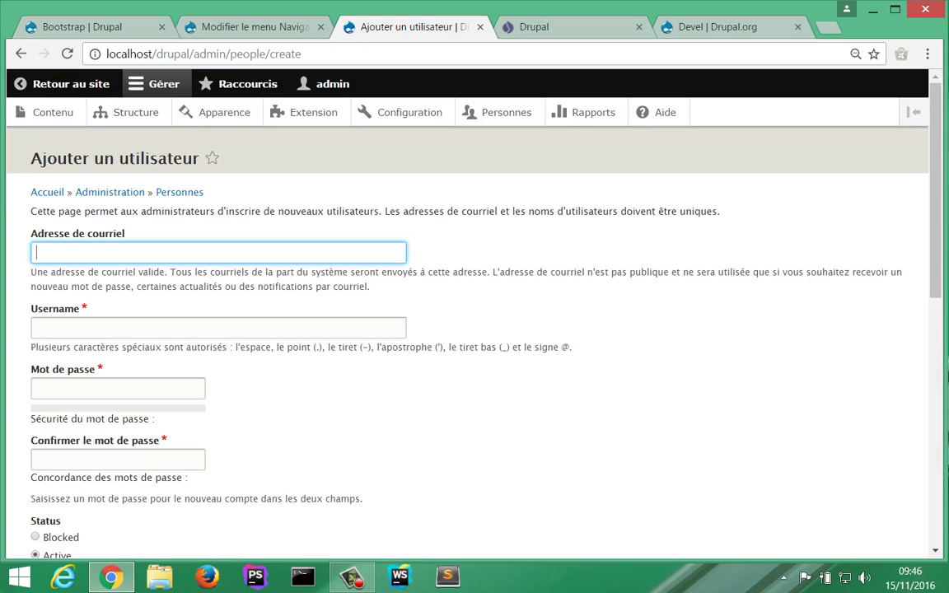
text(too)
key(BackSpace)
text(to)
text(@)
text(mail.)
text(com)
text(toto)
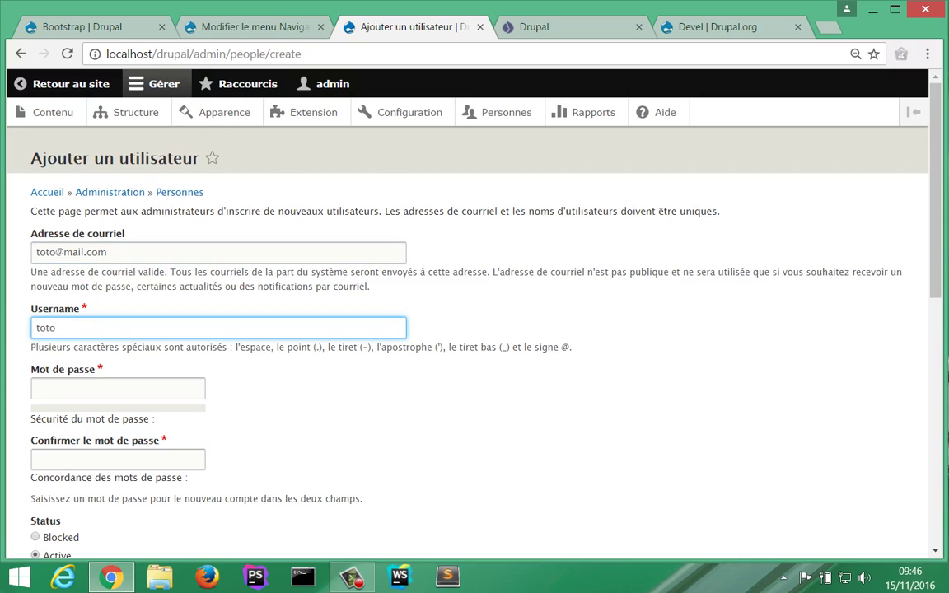
text(toto)
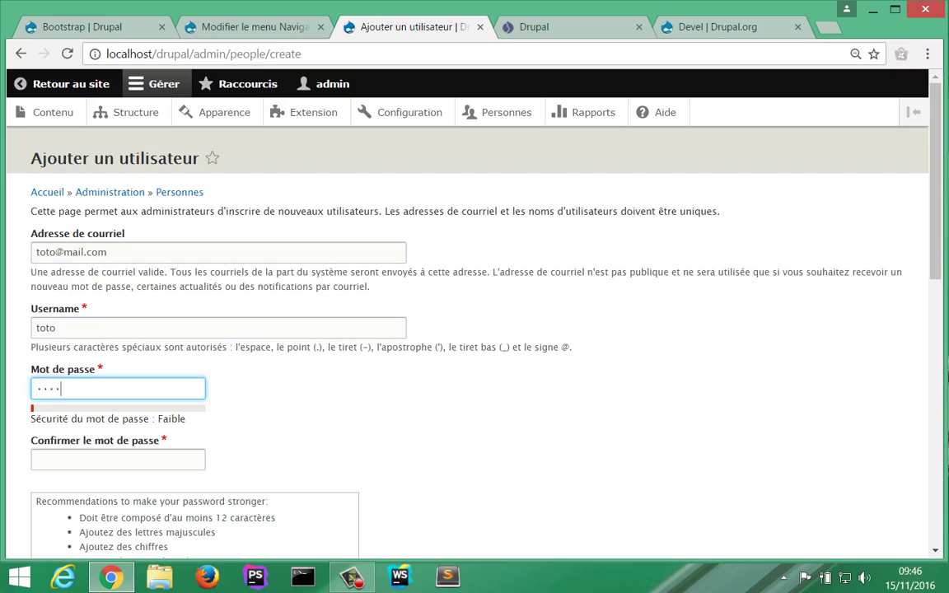
key(Tab)
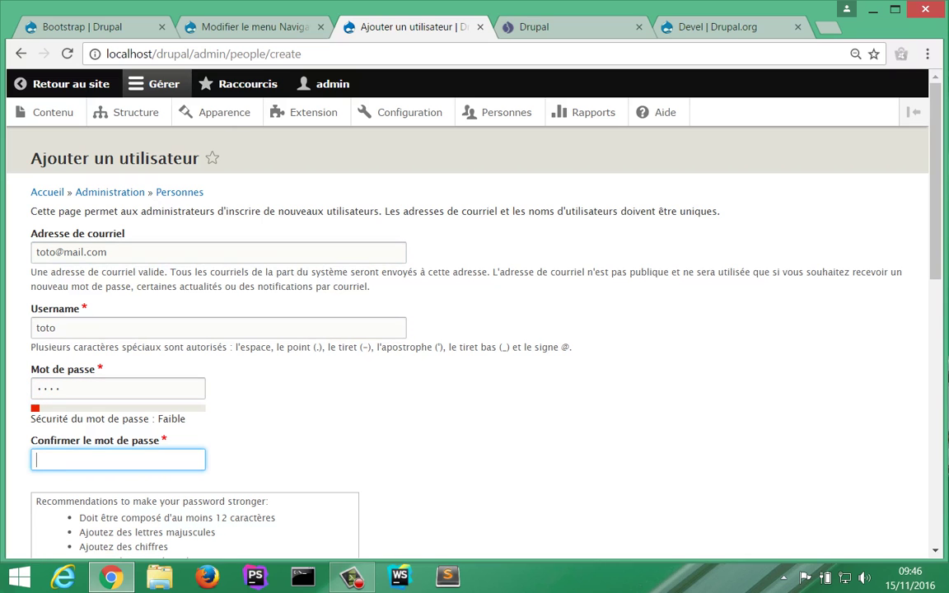
text(toto)
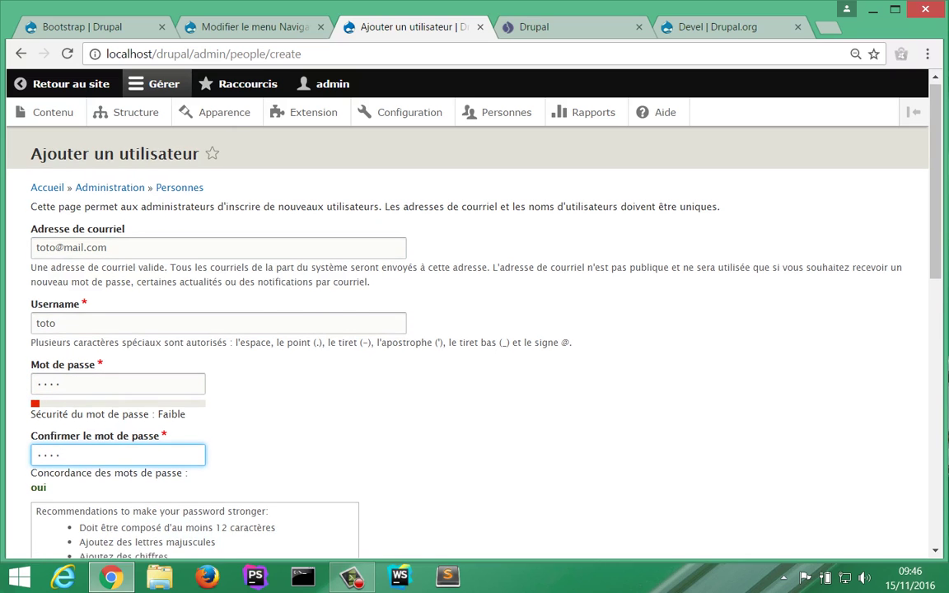
scroll(474, 337, down, 3)
scroll(475, 338, down, 3)
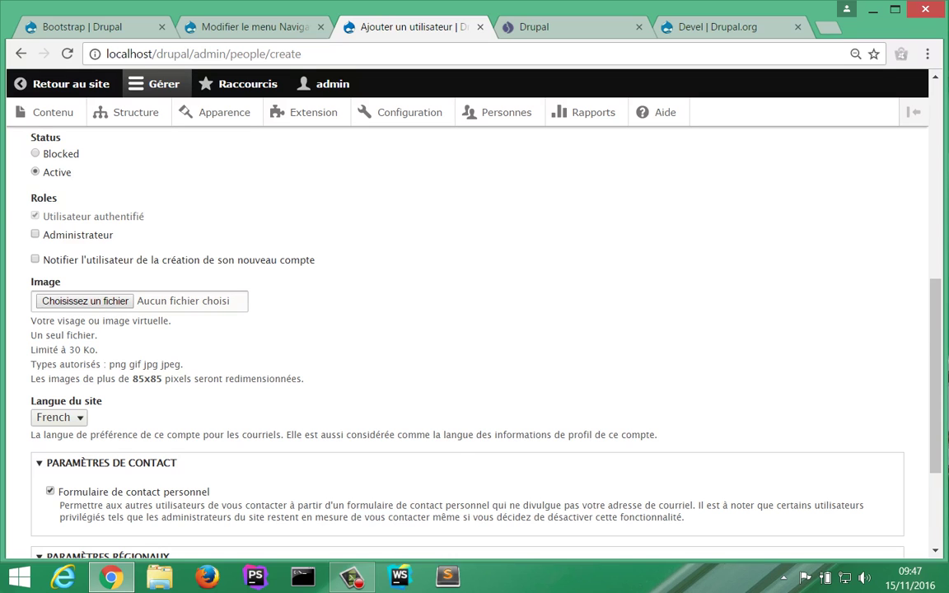
scroll(475, 330, down, 2)
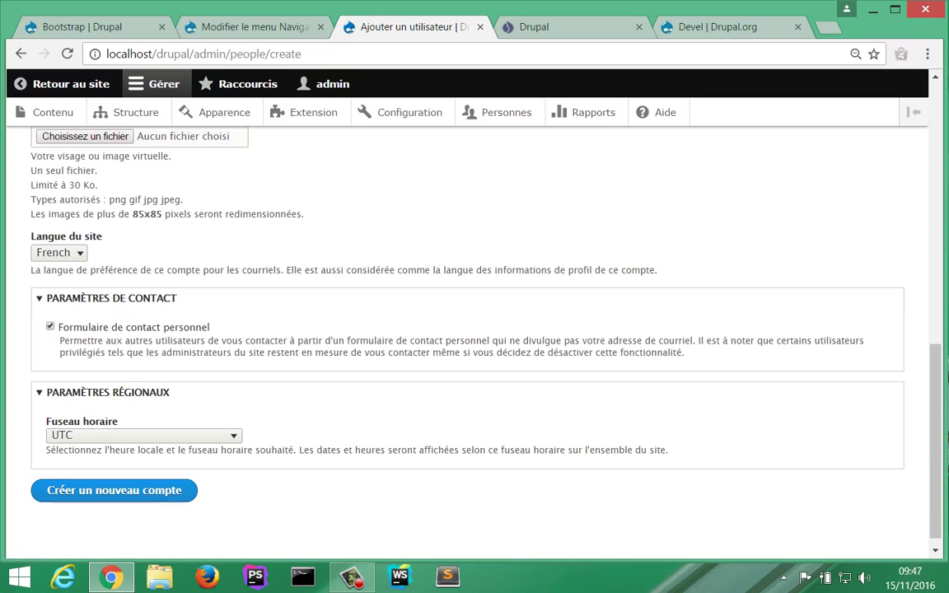
click(113, 491)
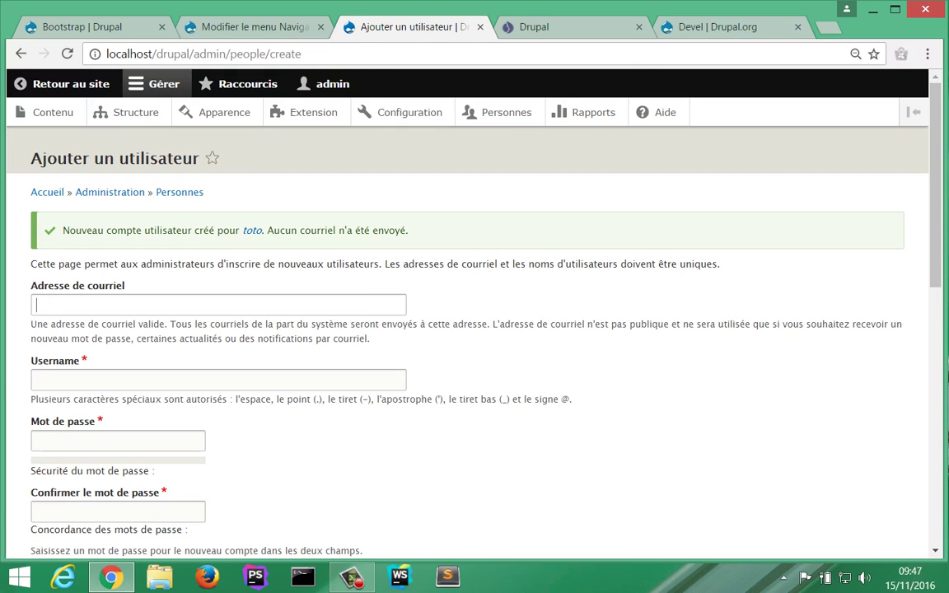
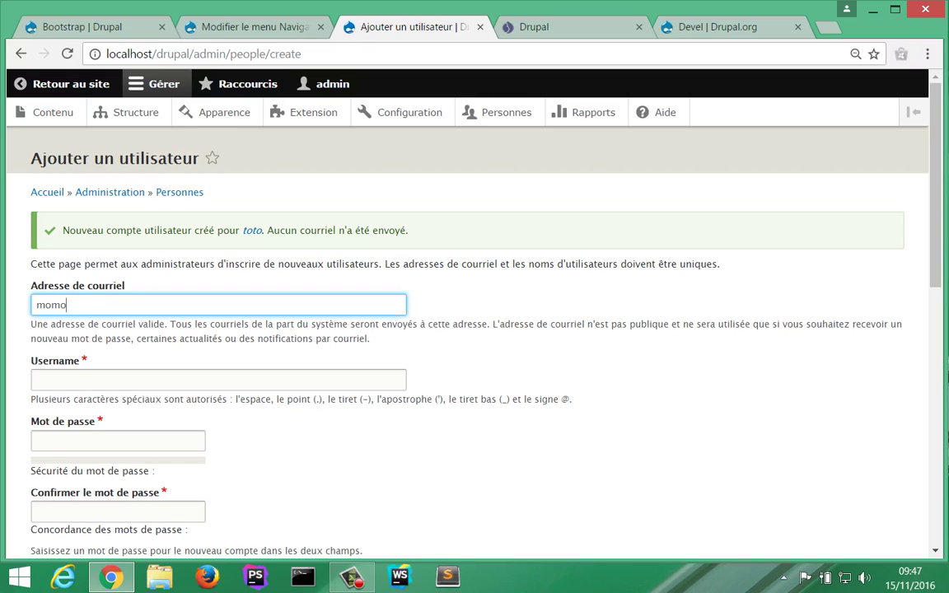
Step: Create a second test account with its e-mail, username and matching password
key(Tab)
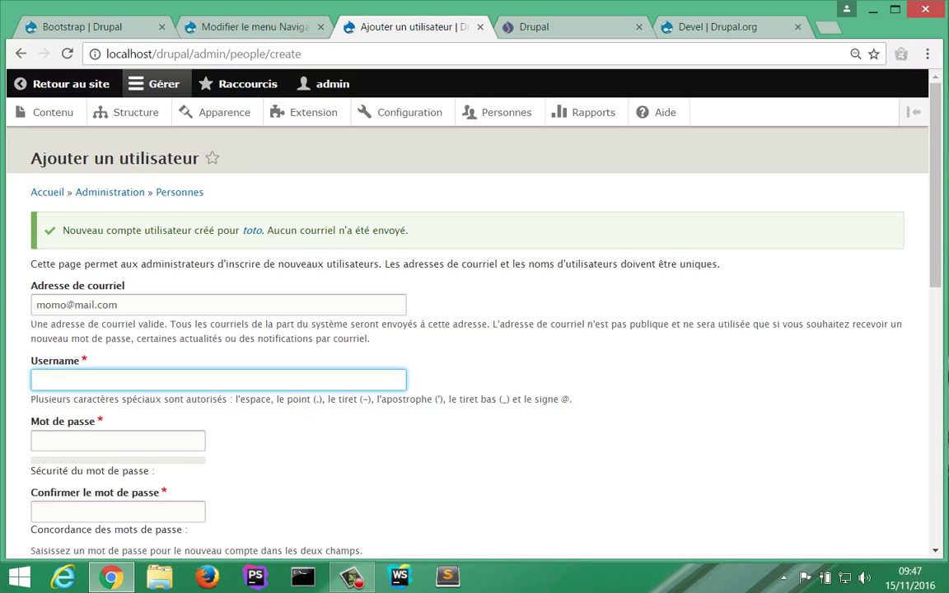
text(to)
key(BackSpace)
key(BackSpace)
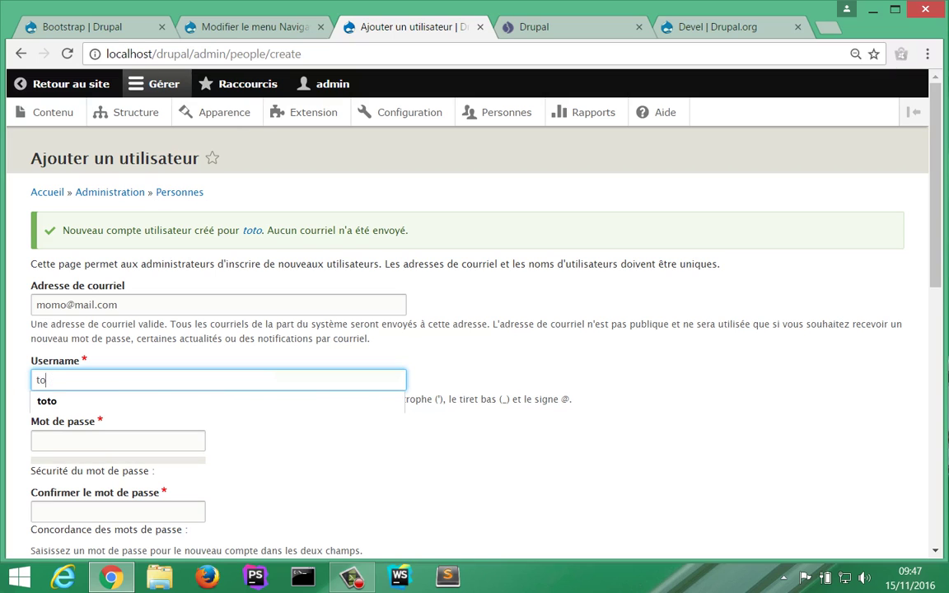
text(momo)
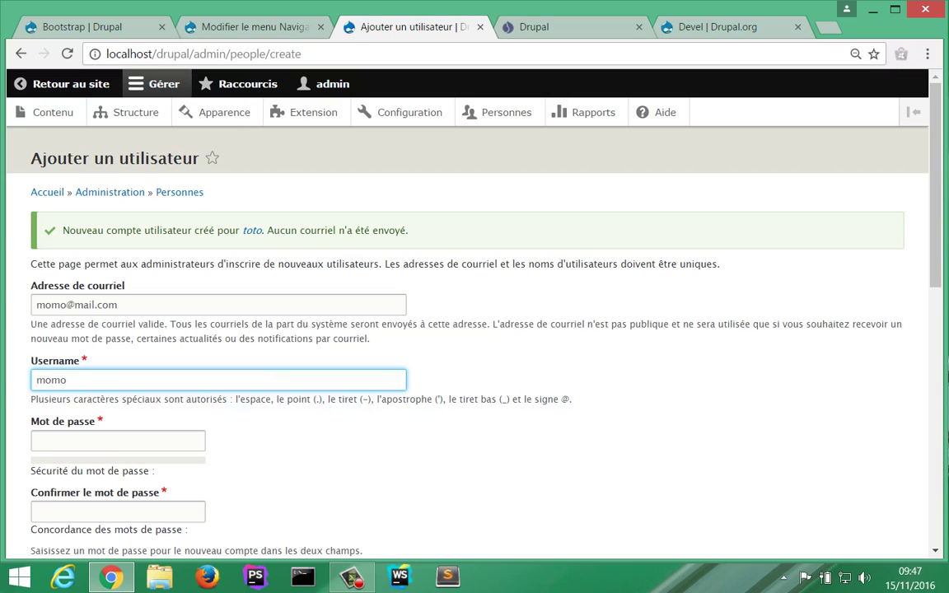
click(118, 441)
text(momo)
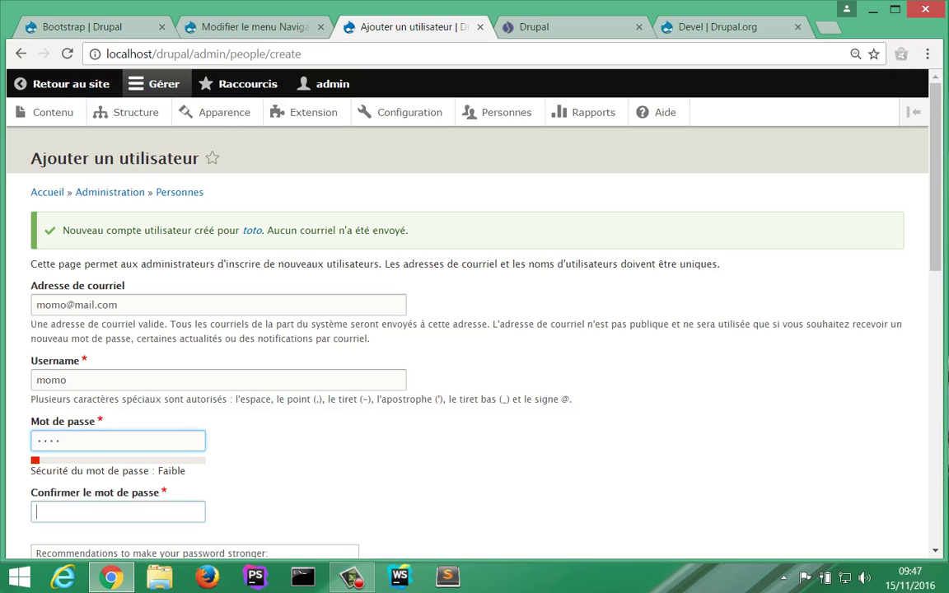
key(Tab)
text(momo)
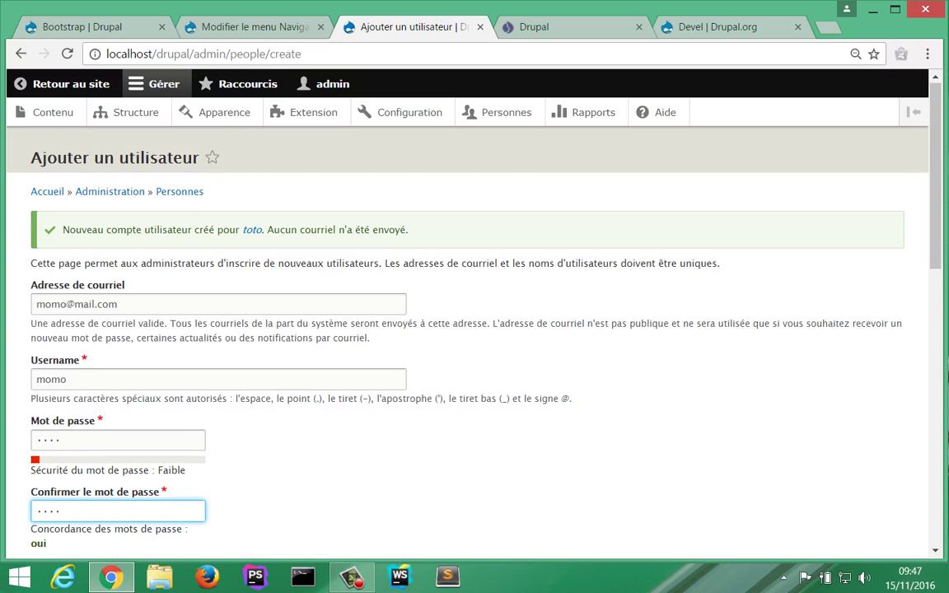
scroll(437, 329, down, 3)
scroll(474, 330, down, 5)
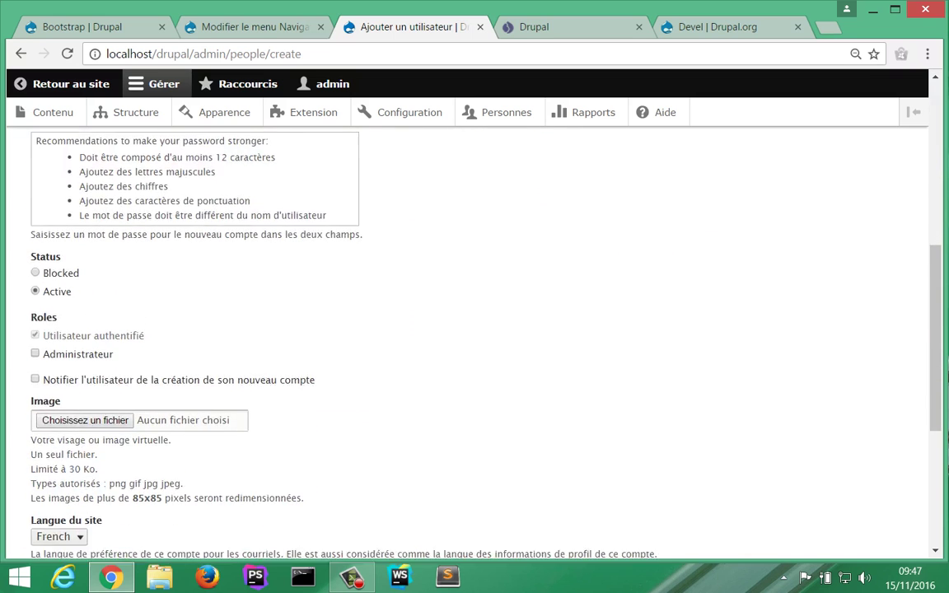
scroll(474, 330, down, 1)
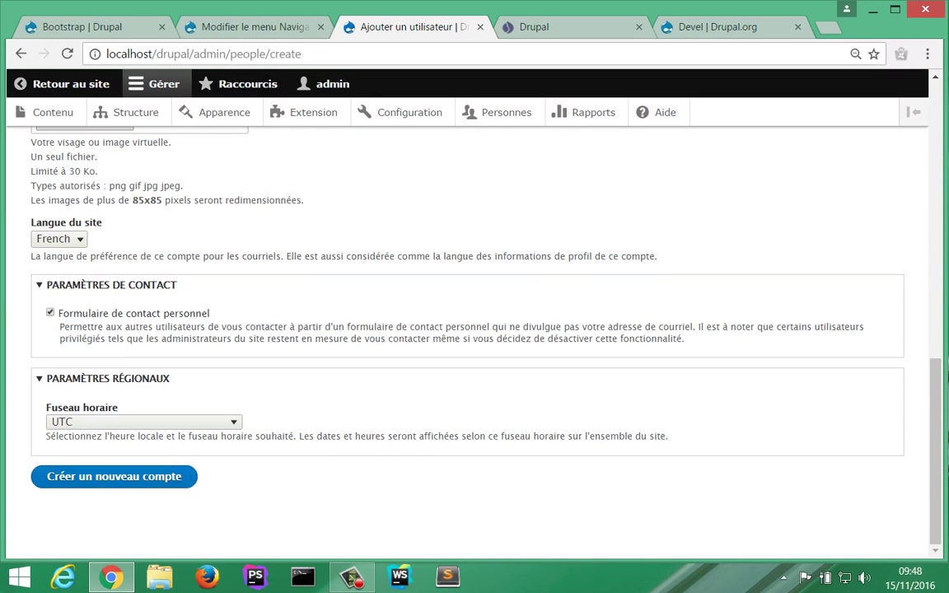
click(114, 476)
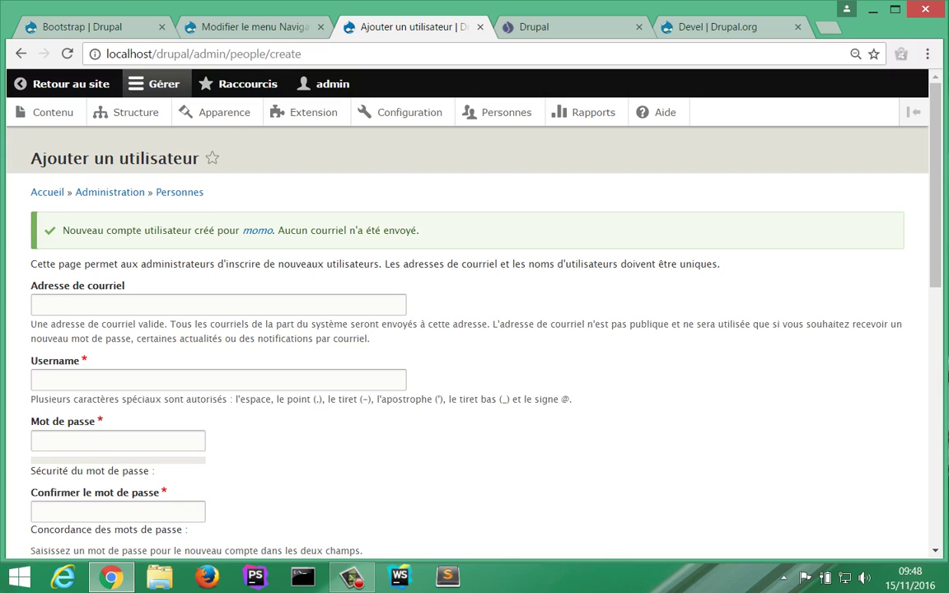
Step: Go back to the Personnes list showing both new test accounts
scroll(191, 281, down, 3)
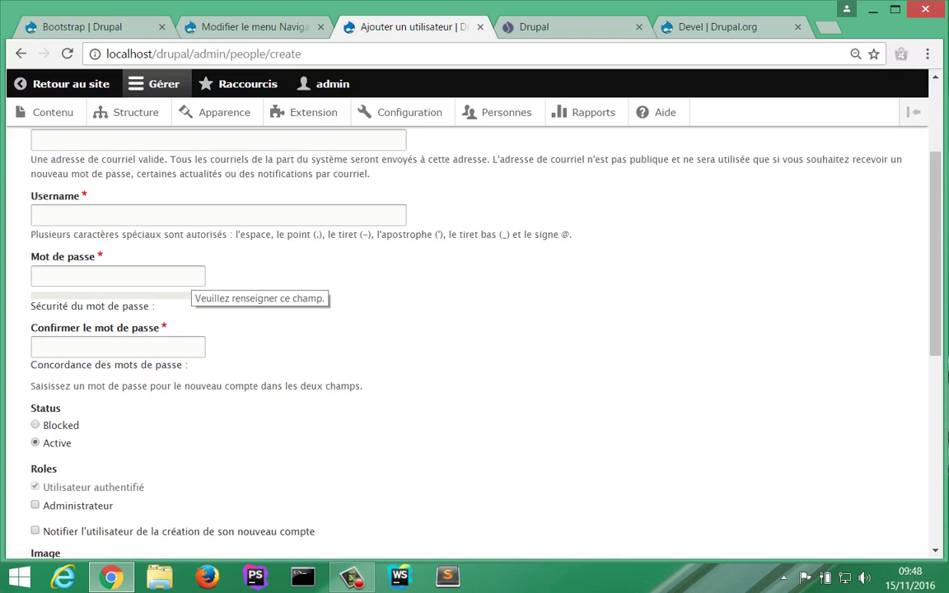
scroll(191, 282, down, 3)
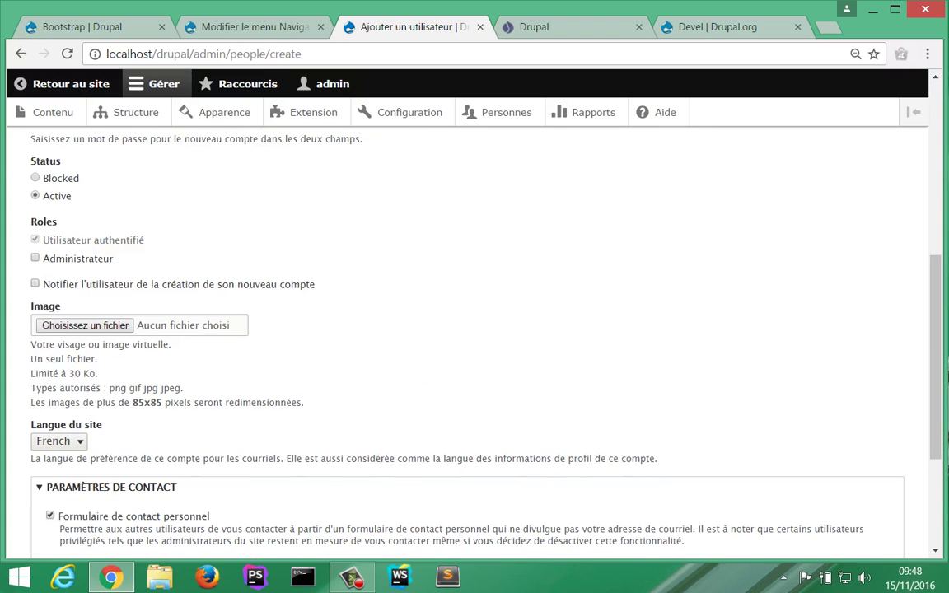
scroll(468, 342, up, 5)
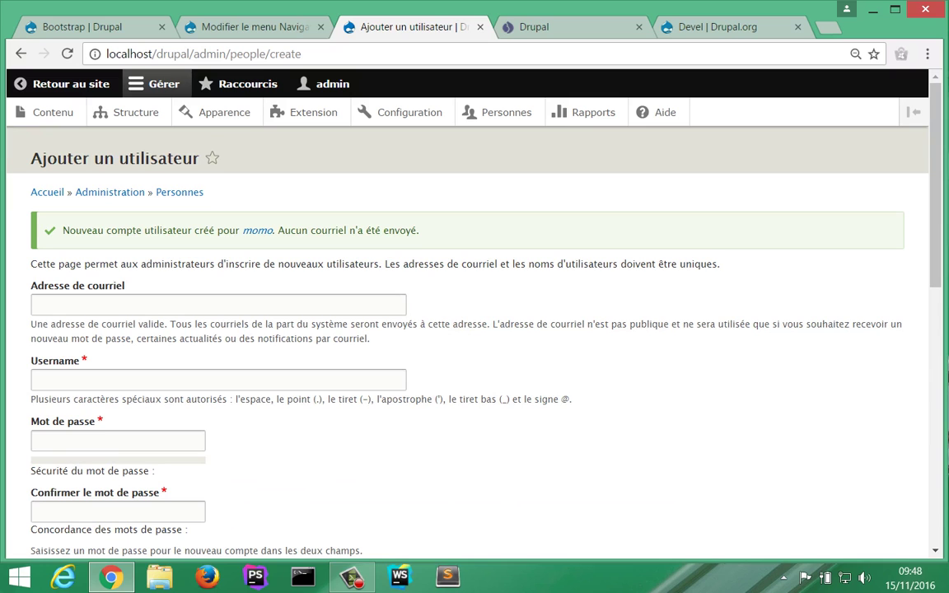
click(180, 192)
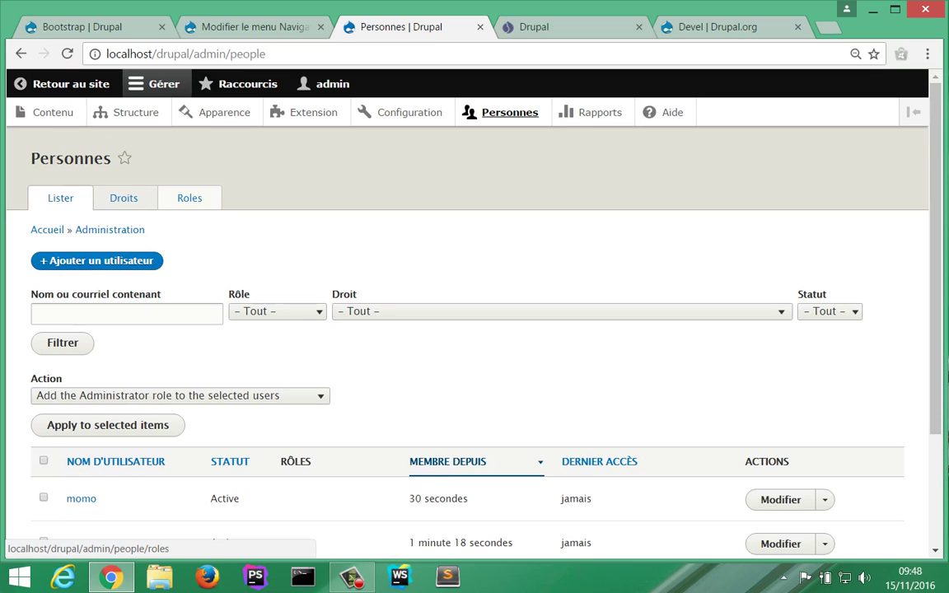
Step: Check the Rôles list shows only the default roles, then return to the Navigation principale menu tab
click(189, 197)
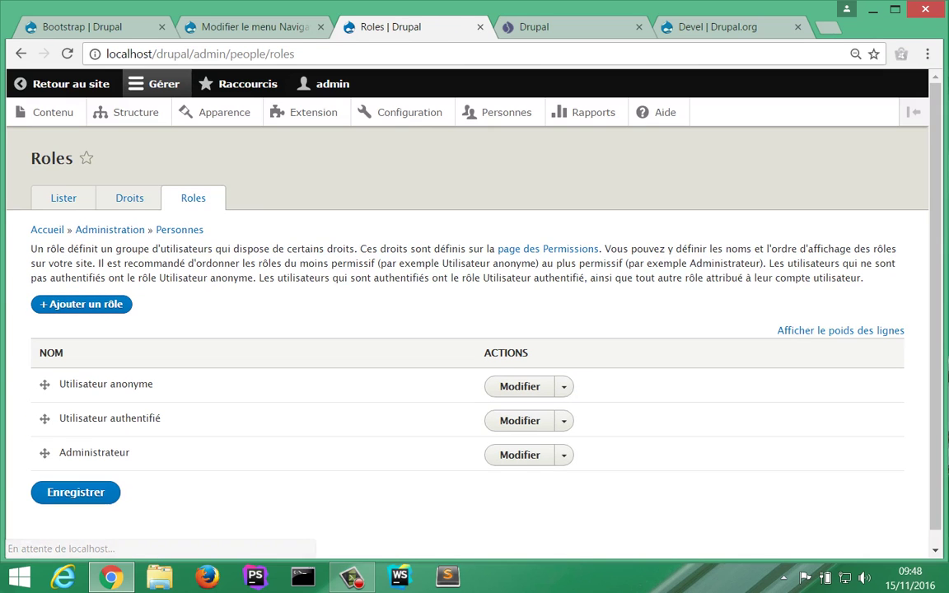
scroll(467, 330, down, 1)
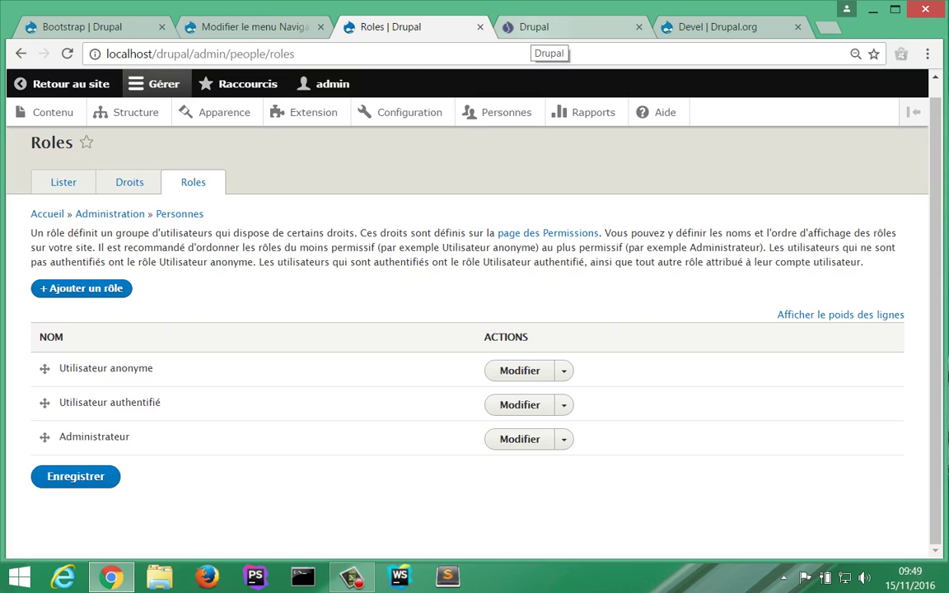
click(251, 26)
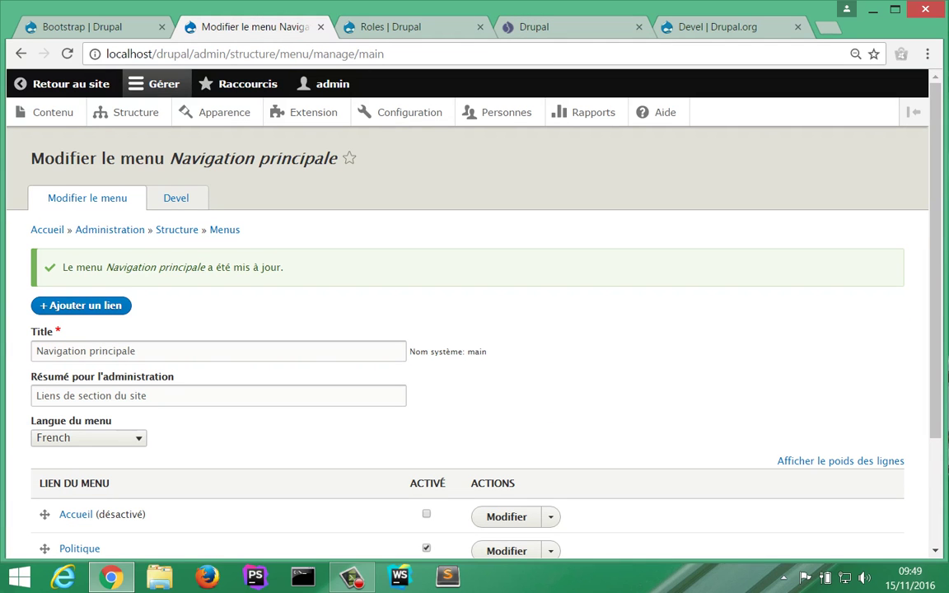
Step: Change the Sport listing view's Accès restriction from Permission to Role
click(527, 26)
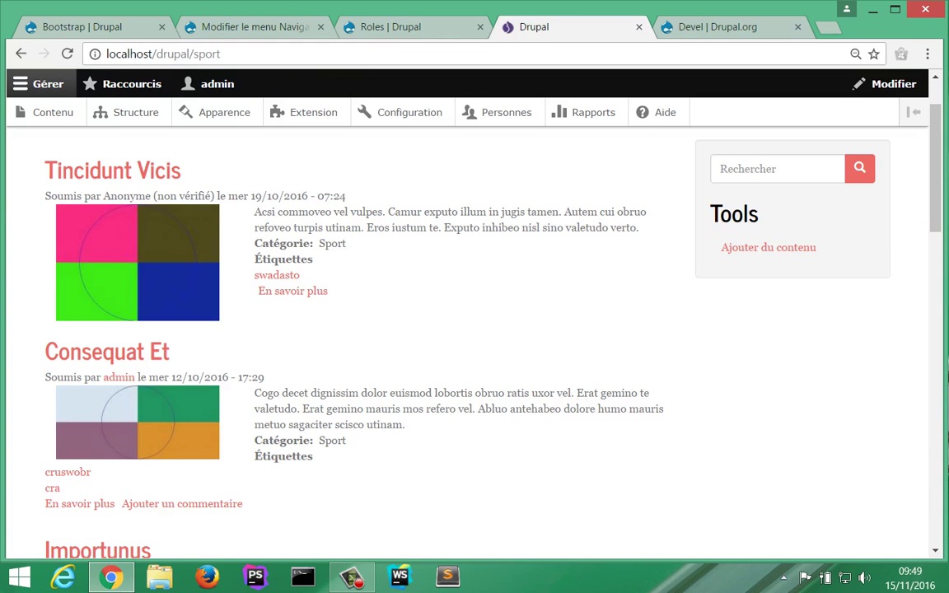
click(659, 154)
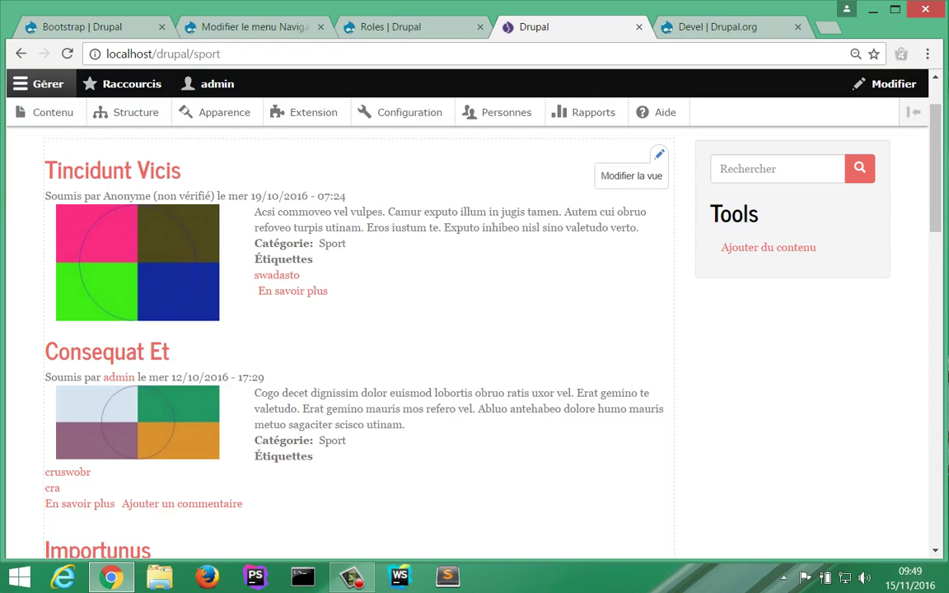
click(632, 175)
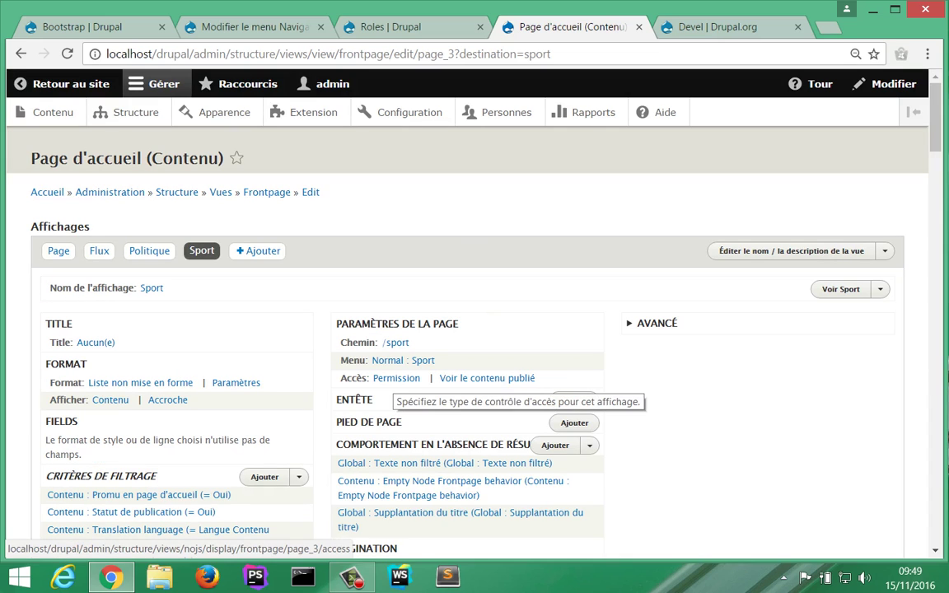
click(396, 379)
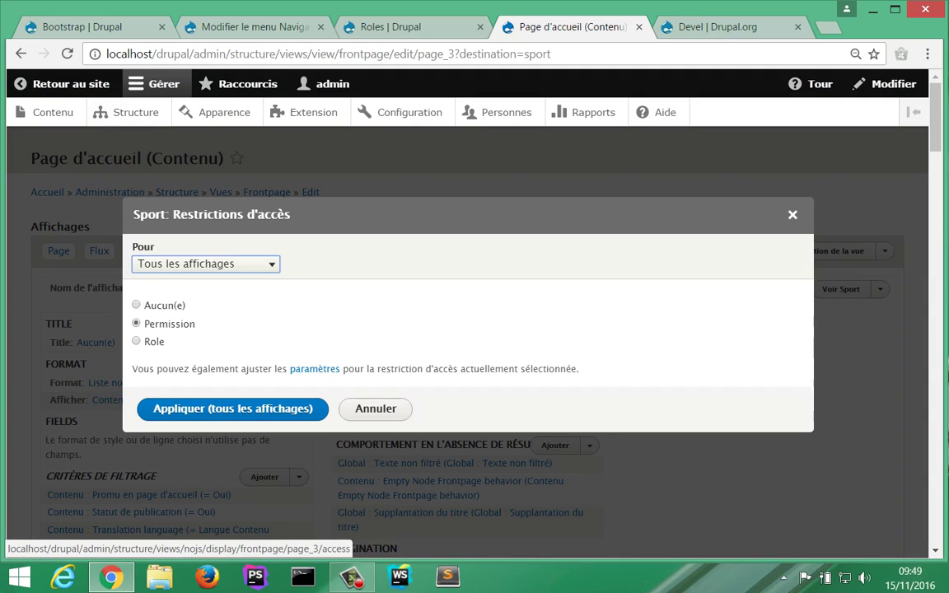
click(136, 341)
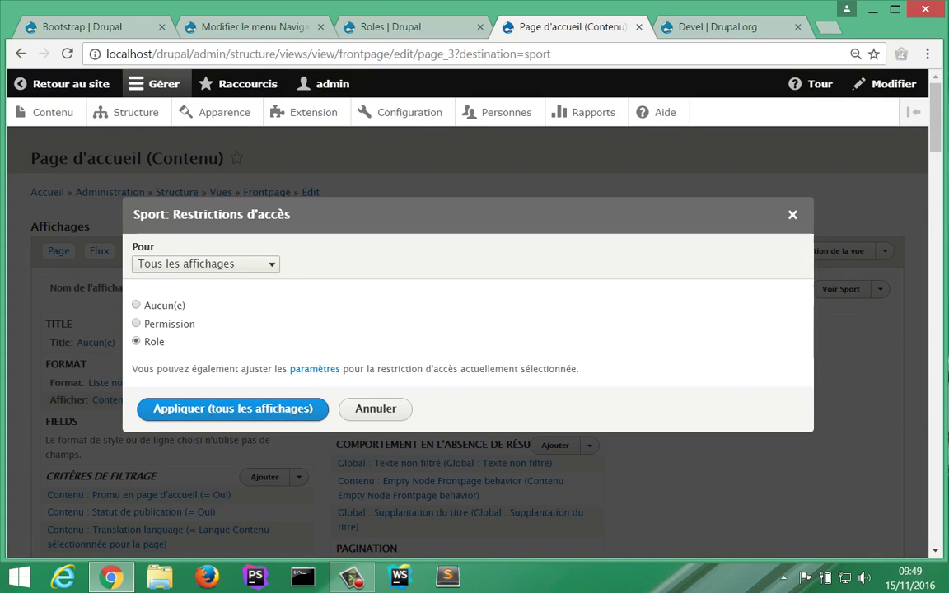
click(234, 410)
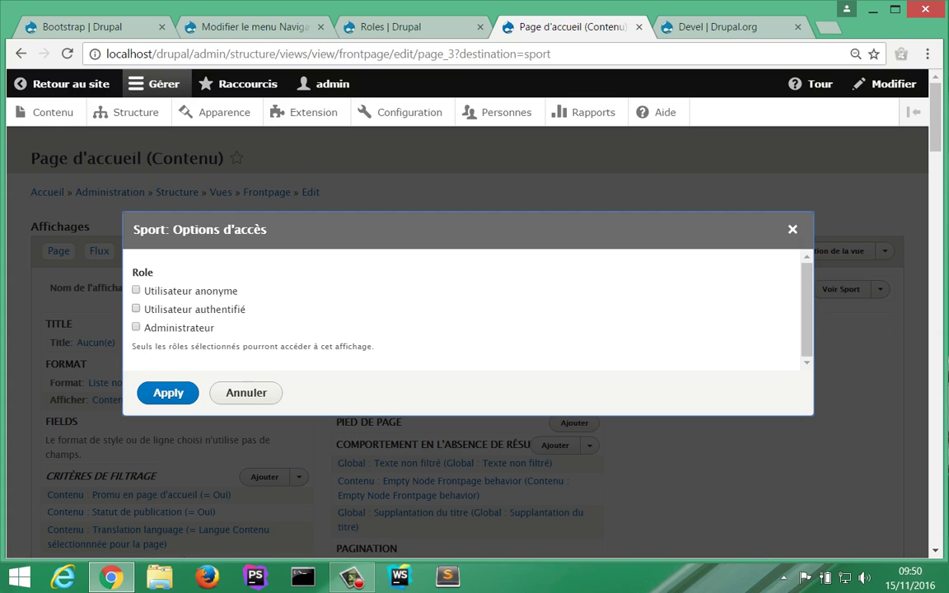
key(Return)
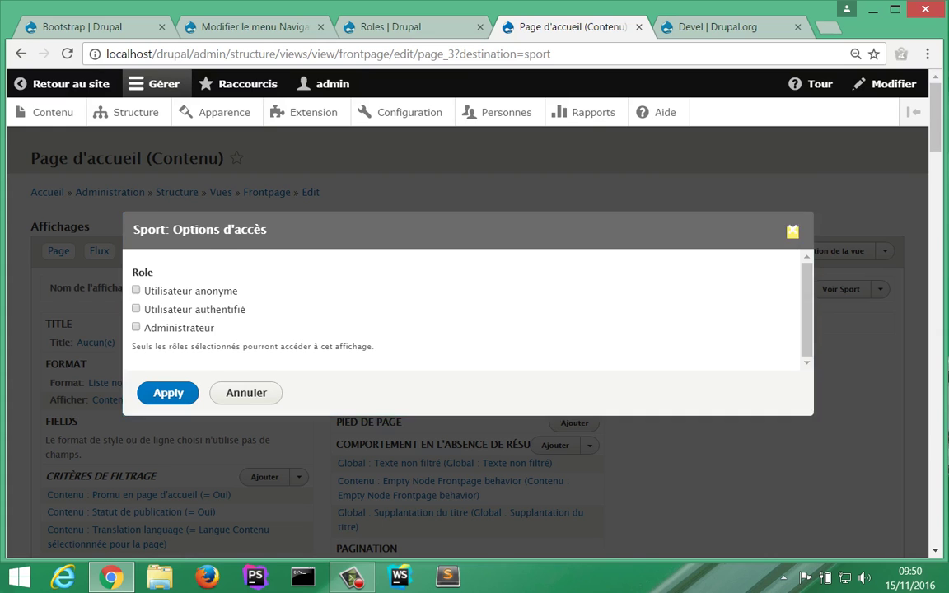
click(389, 26)
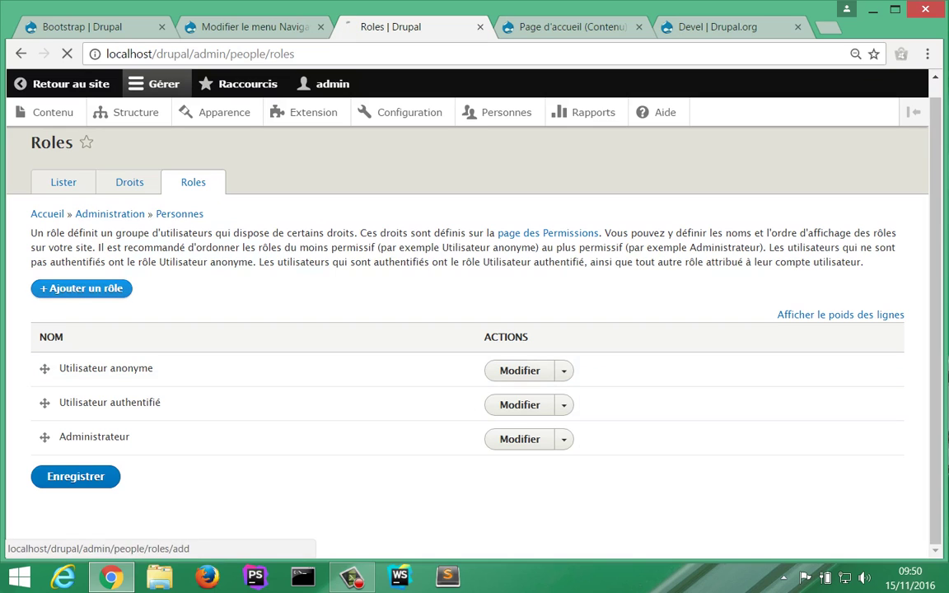
Step: Add the Editeurs role, then the Publicateurs role, saving each one
click(81, 288)
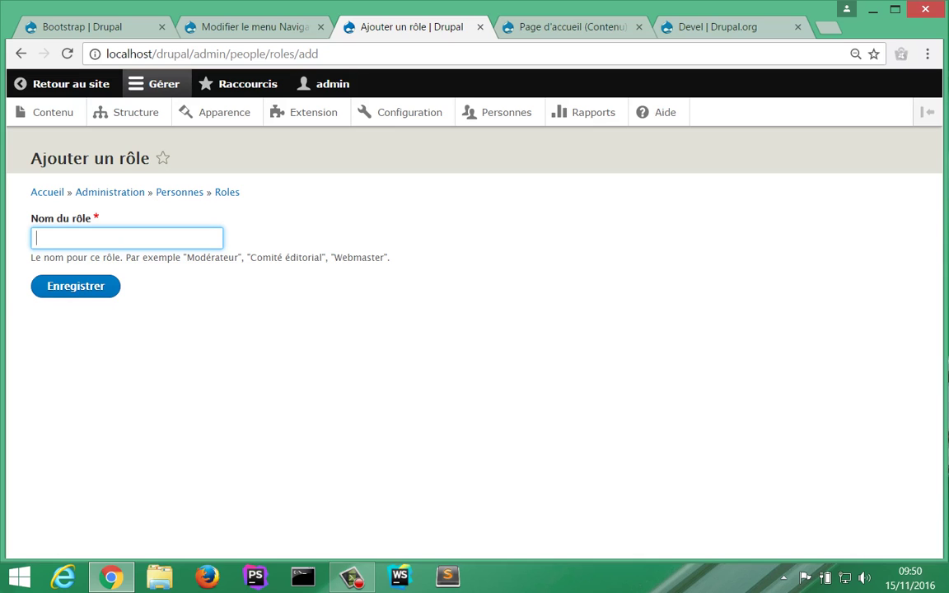
text(Ed)
key(Down)
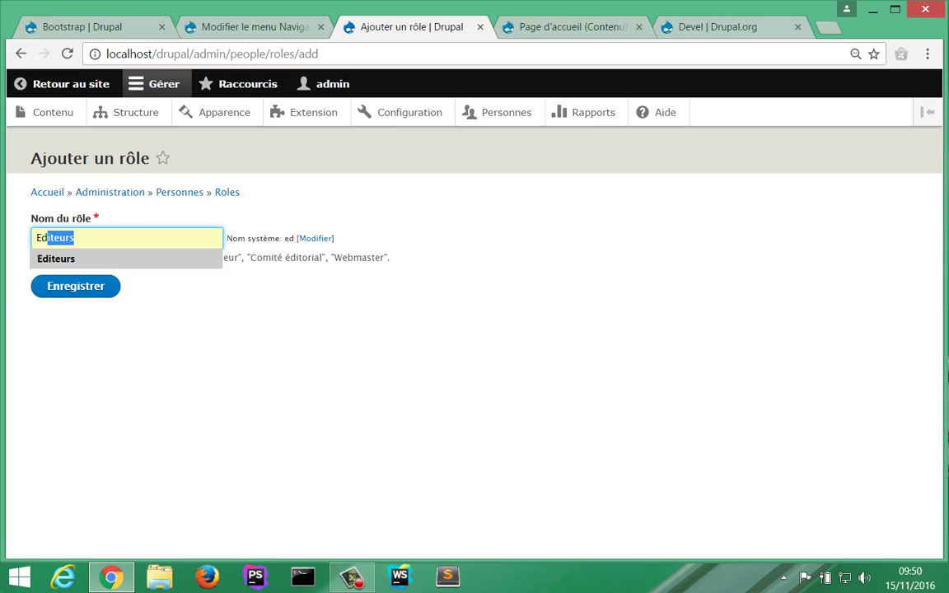
key(Return)
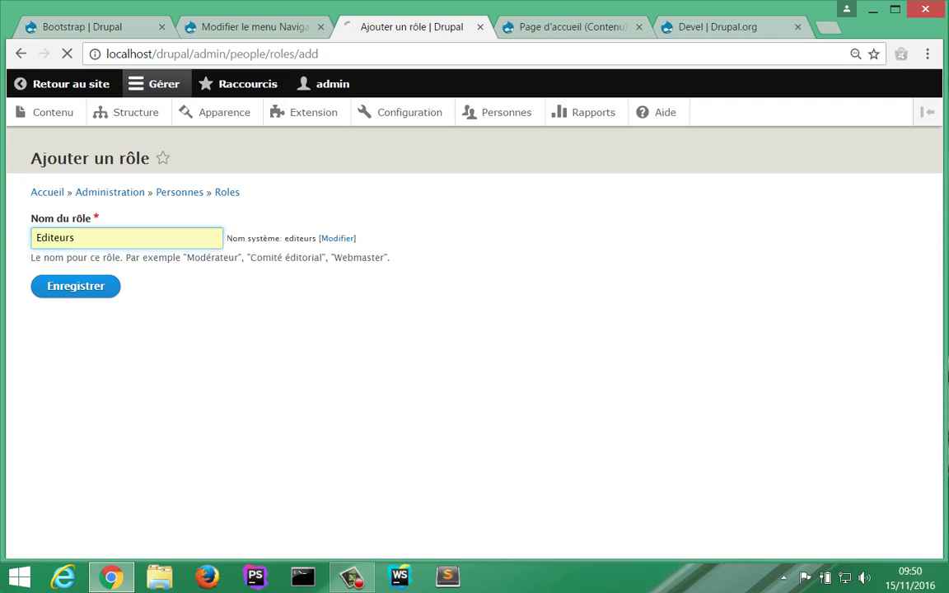
key(Return)
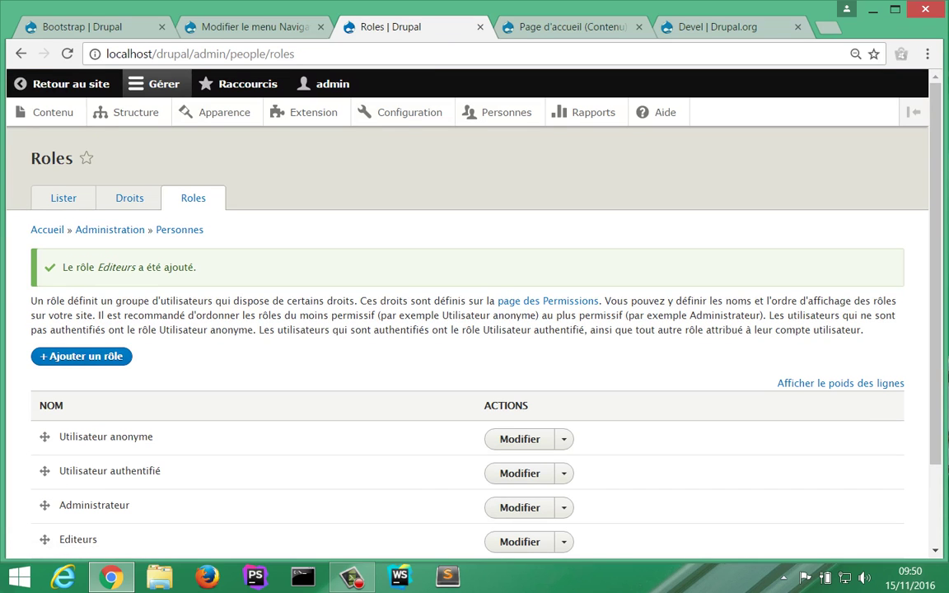
click(82, 356)
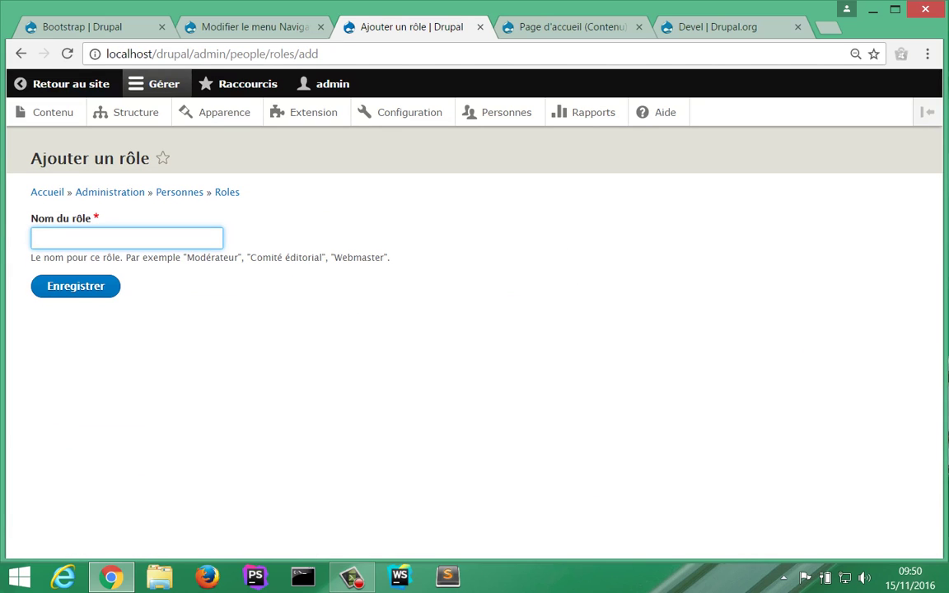
text(Pu)
key(Down)
key(Return)
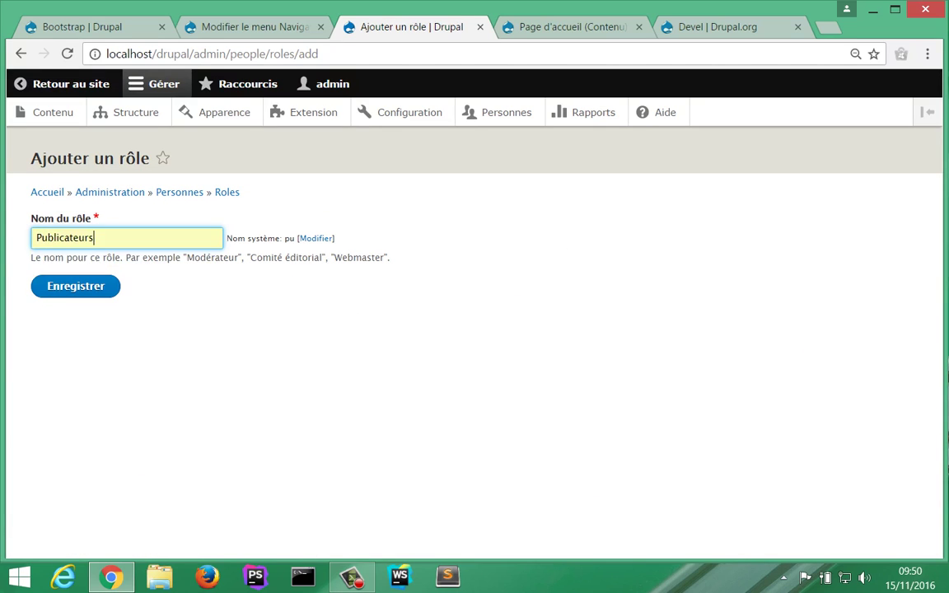
key(Return)
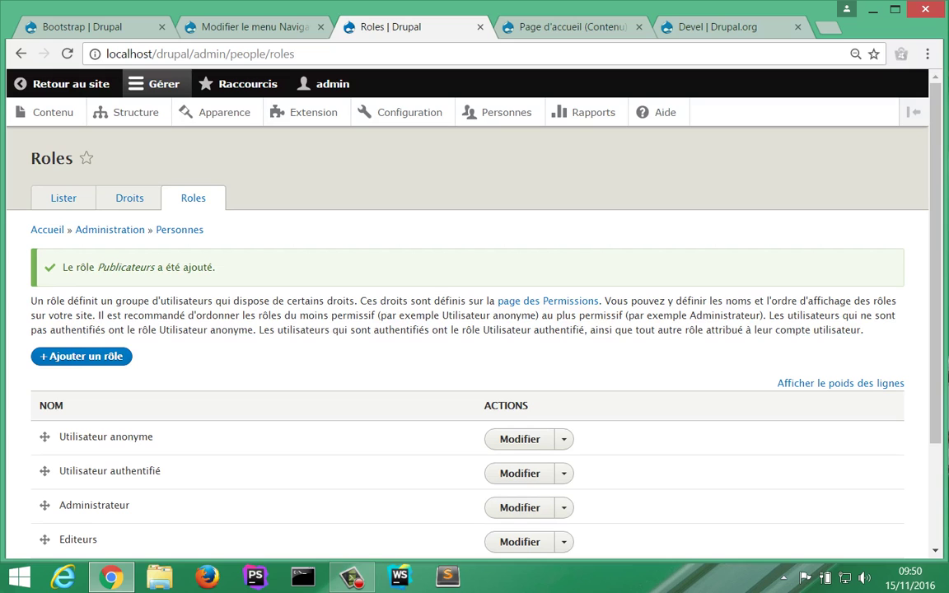
scroll(474, 346, down, 2)
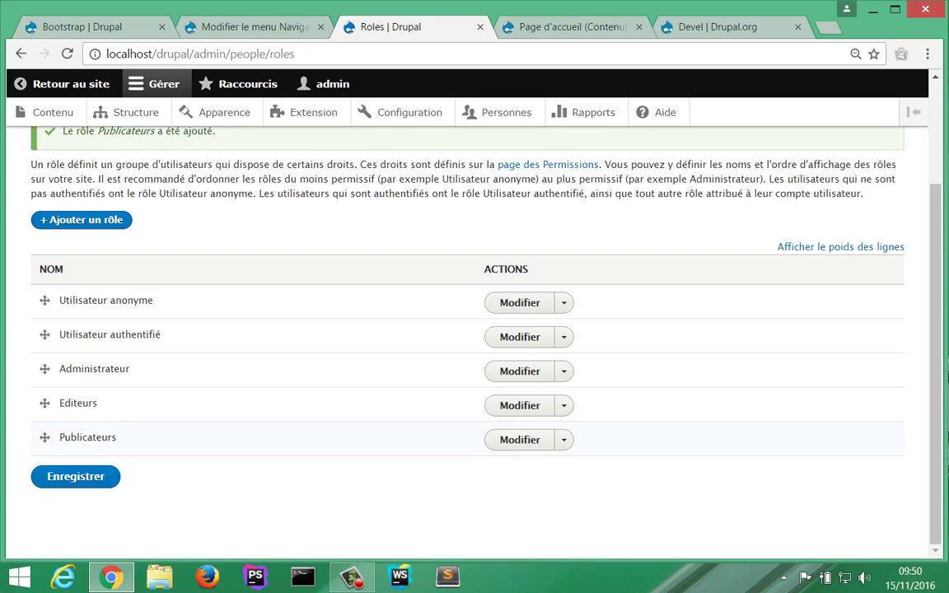
scroll(475, 346, up, 2)
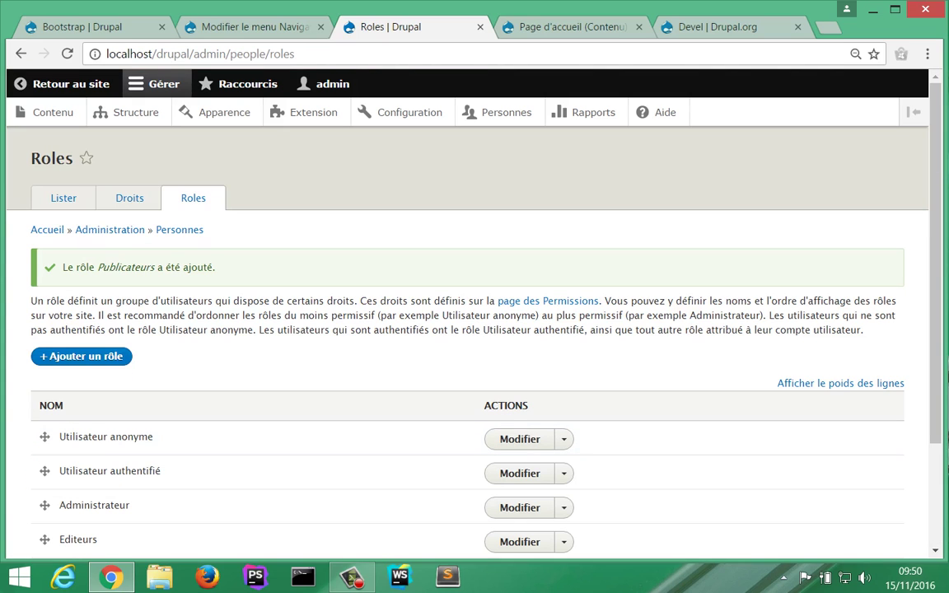
Step: Open the Droits permissions grid and scroll down to the Article content permissions
click(129, 199)
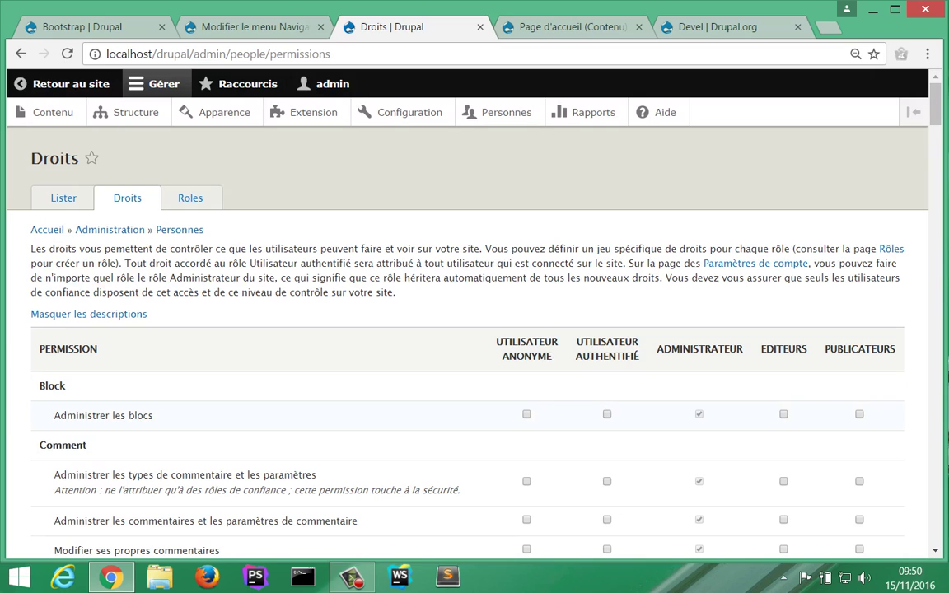
scroll(474, 329, down, 1)
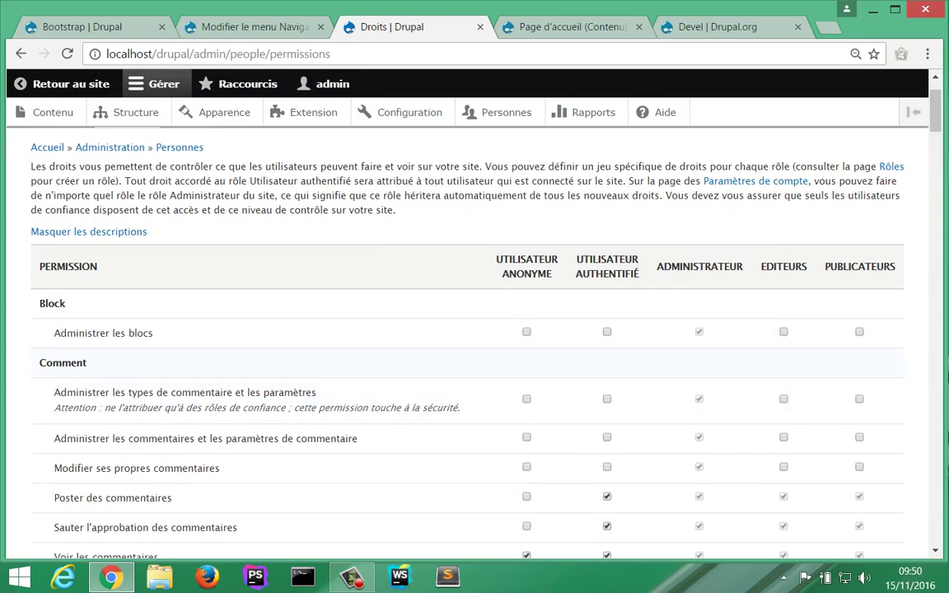
scroll(475, 330, down, 1)
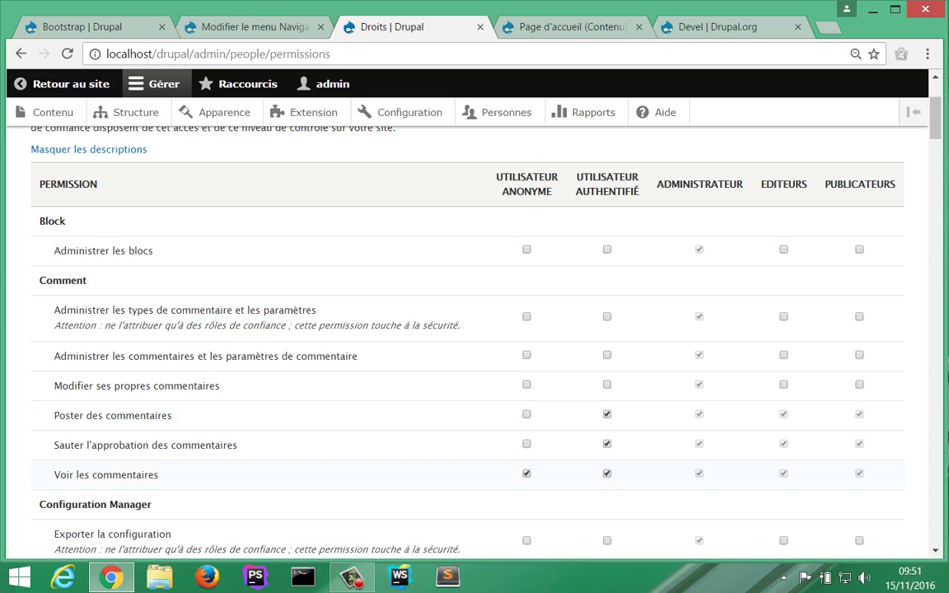
scroll(469, 338, down, 10)
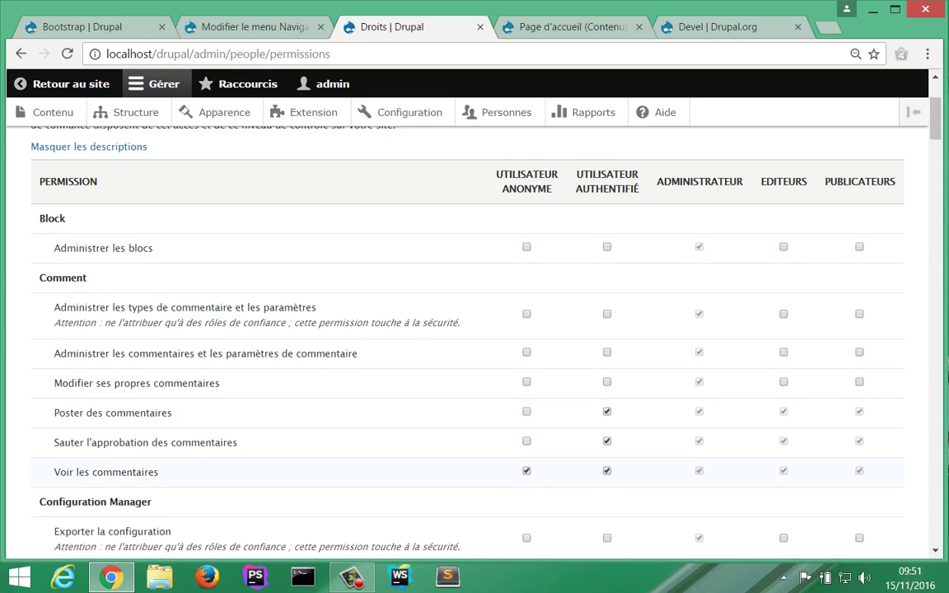
scroll(468, 338, down, 15)
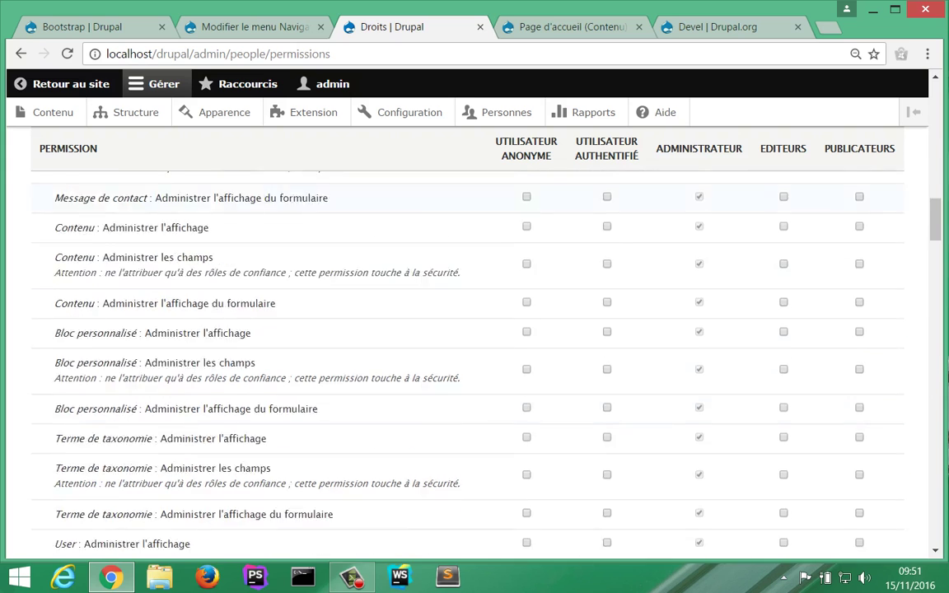
scroll(468, 338, down, 1)
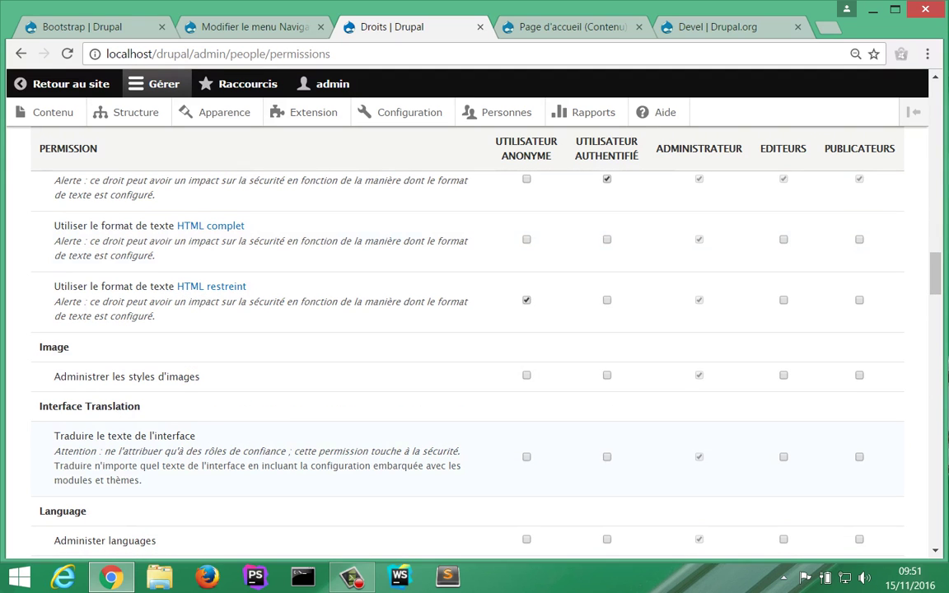
scroll(469, 338, down, 11)
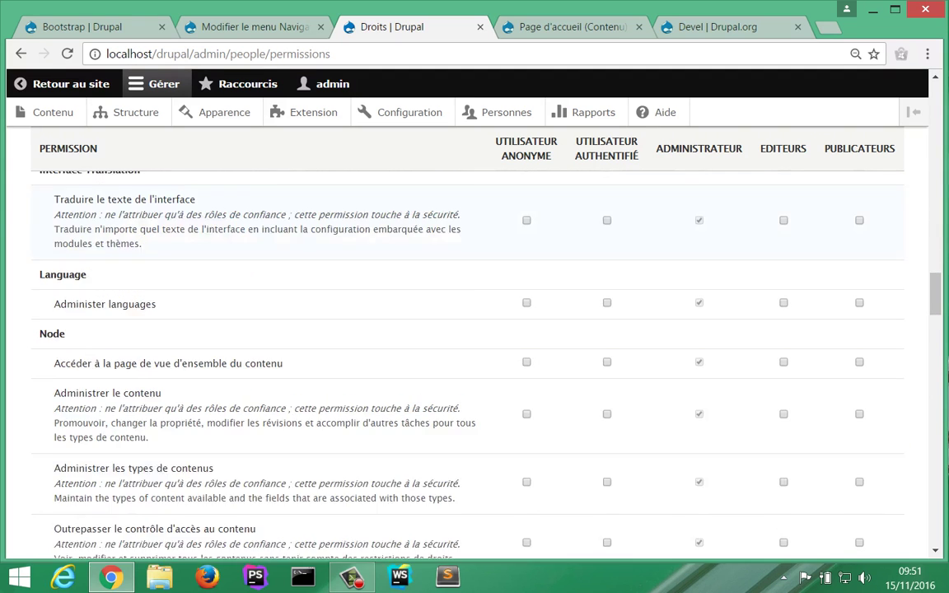
scroll(468, 338, down, 3)
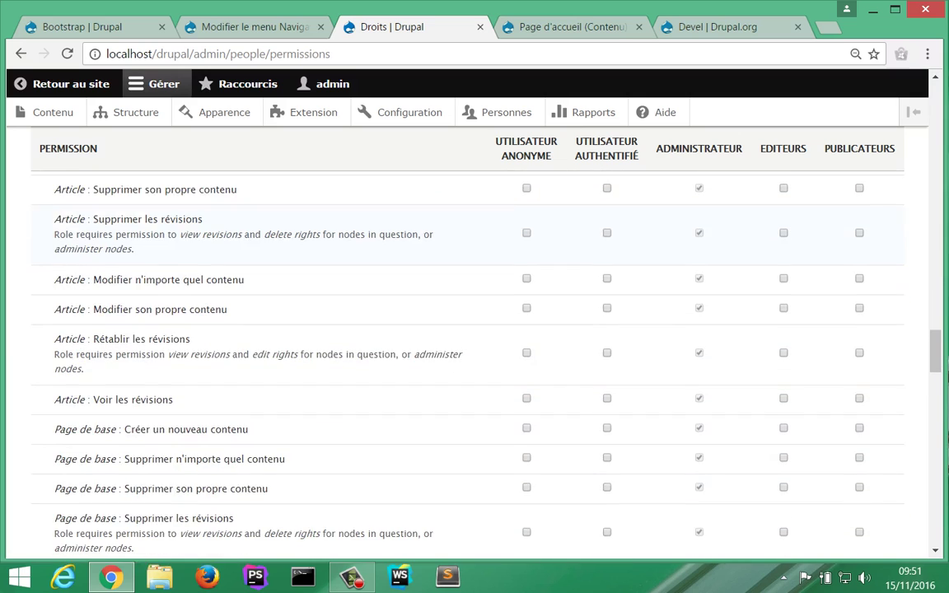
scroll(468, 338, up, 2)
scroll(468, 338, up, 5)
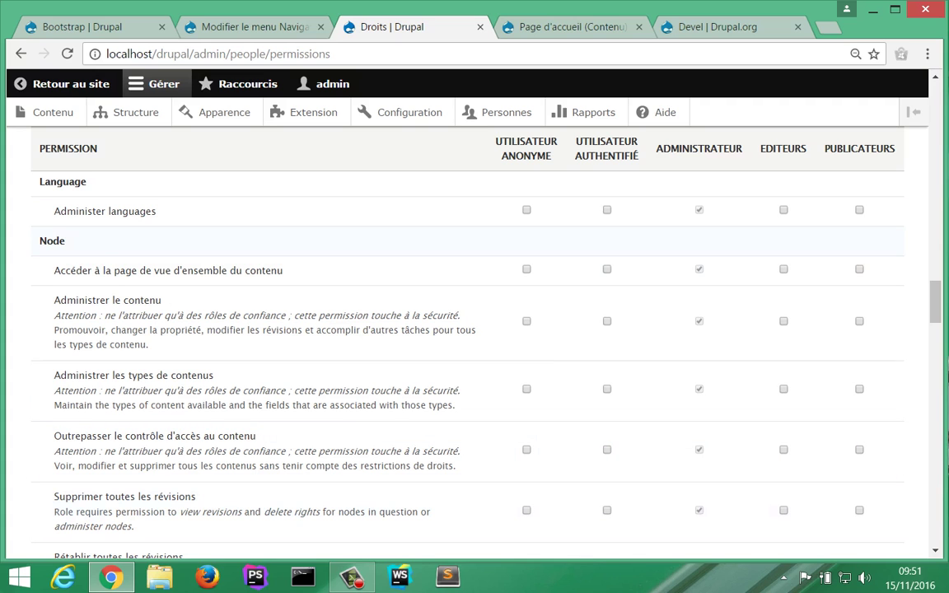
scroll(468, 338, down, 1)
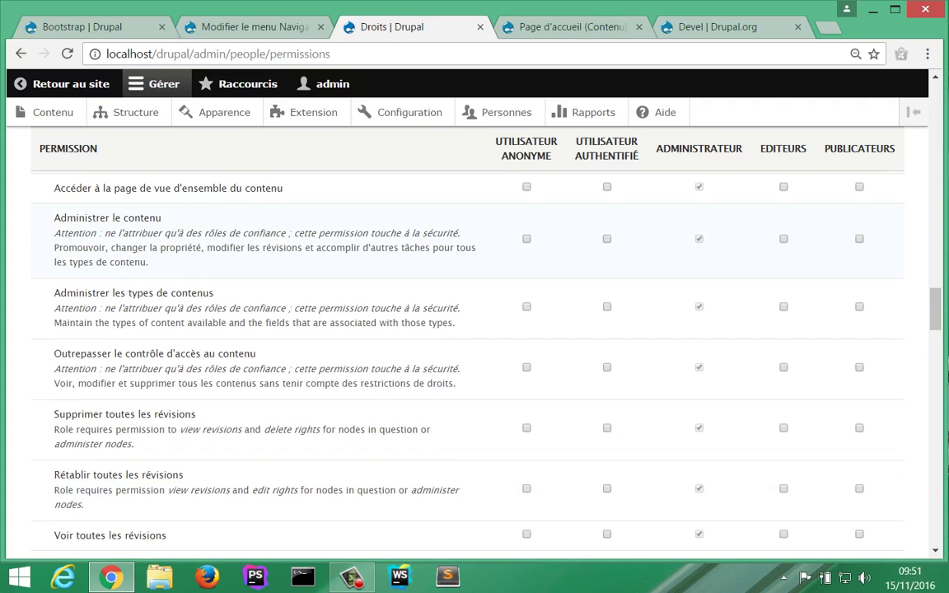
scroll(468, 338, down, 1)
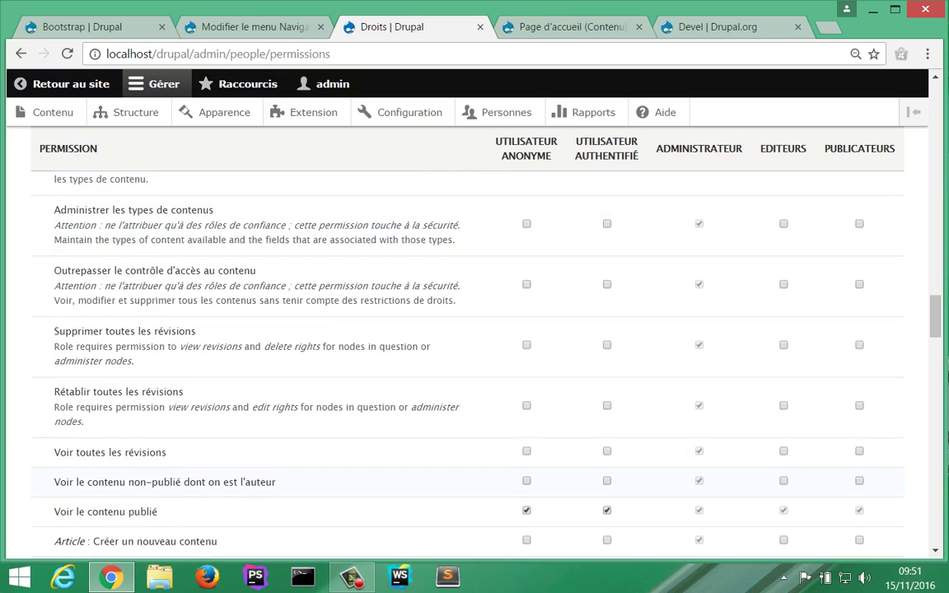
scroll(468, 338, down, 2)
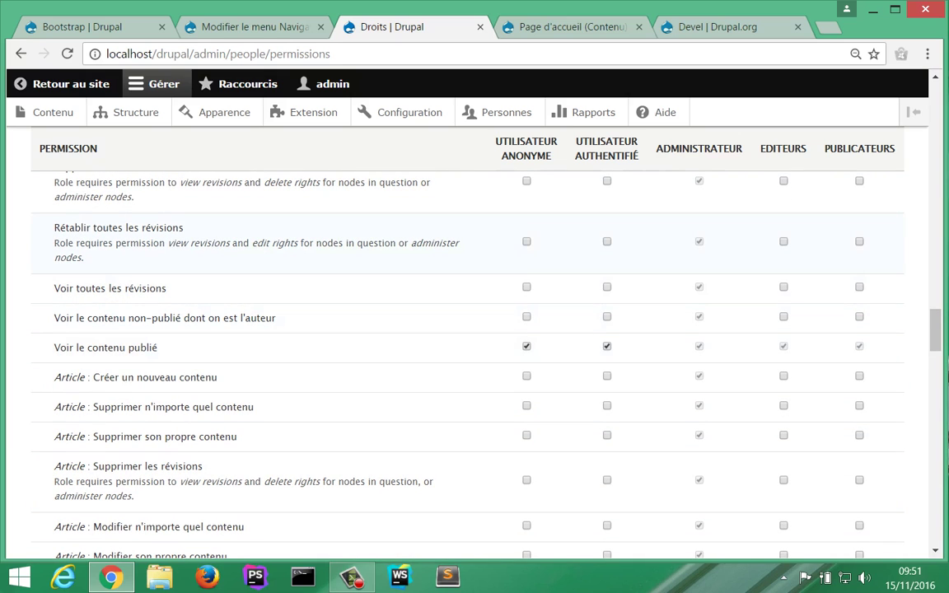
scroll(468, 338, up, 2)
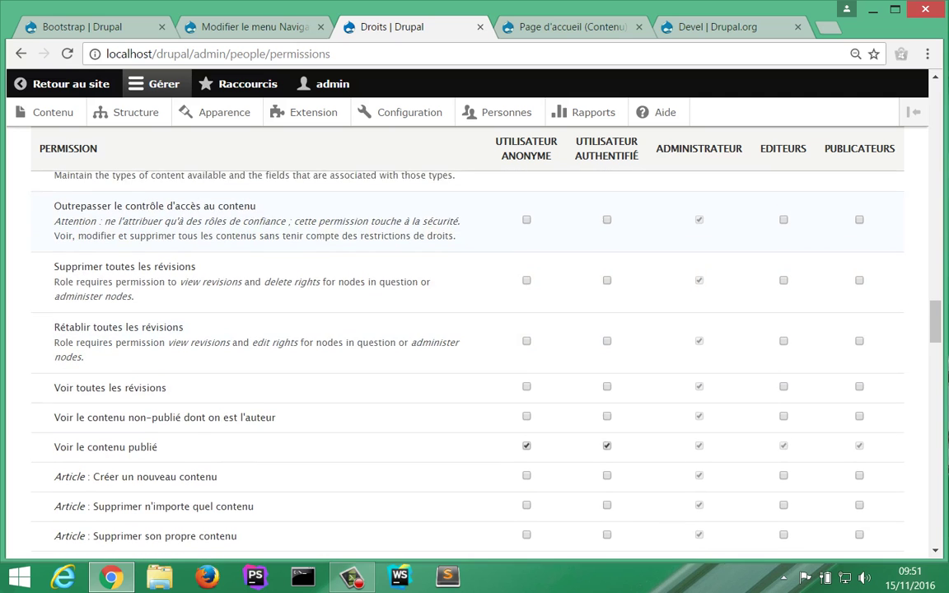
scroll(469, 338, up, 2)
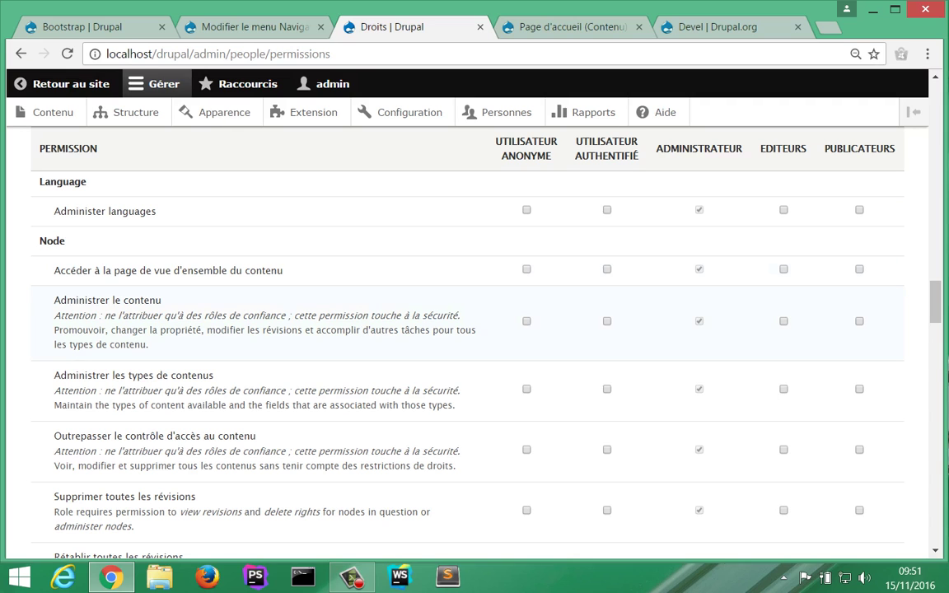
scroll(467, 371, down, 2)
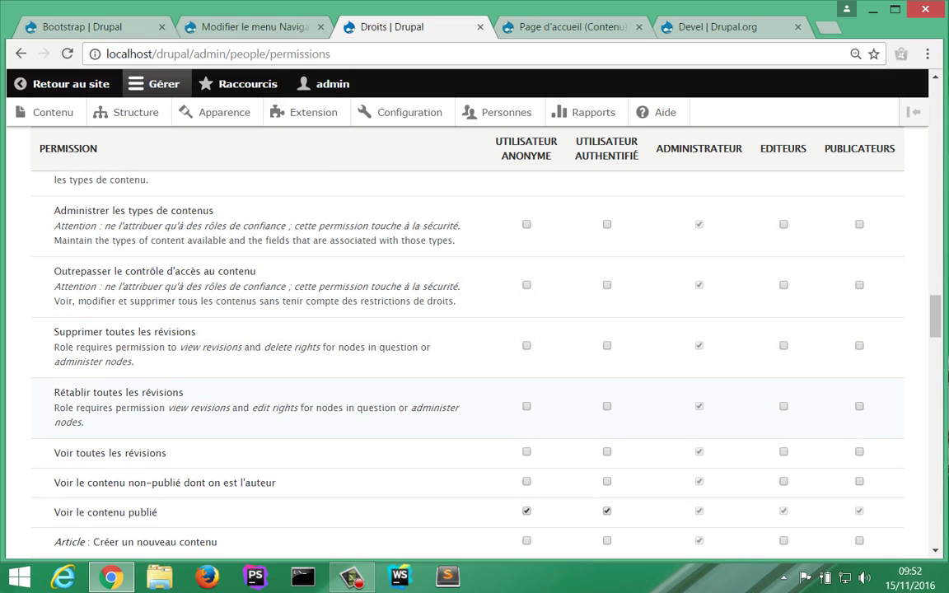
scroll(467, 346, down, 2)
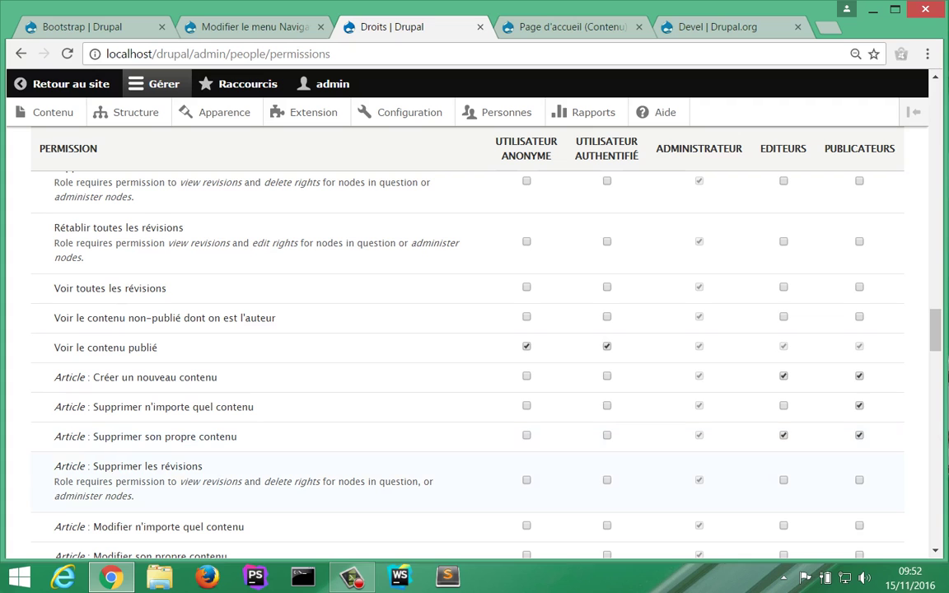
Step: Let Publicateurs edit any and own Articles, Editeurs edit own Articles, and save the permissions
scroll(468, 354, down, 1)
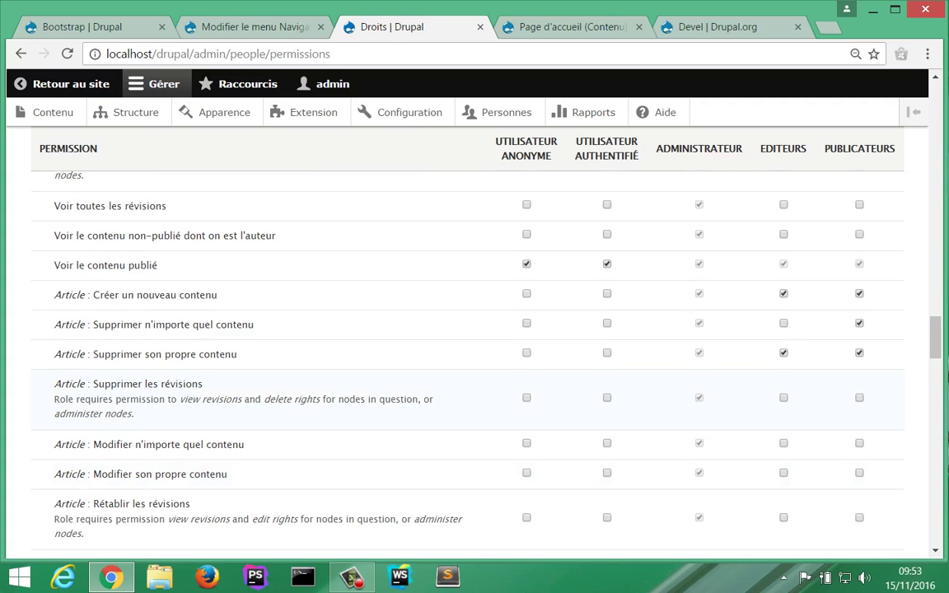
scroll(467, 354, down, 2)
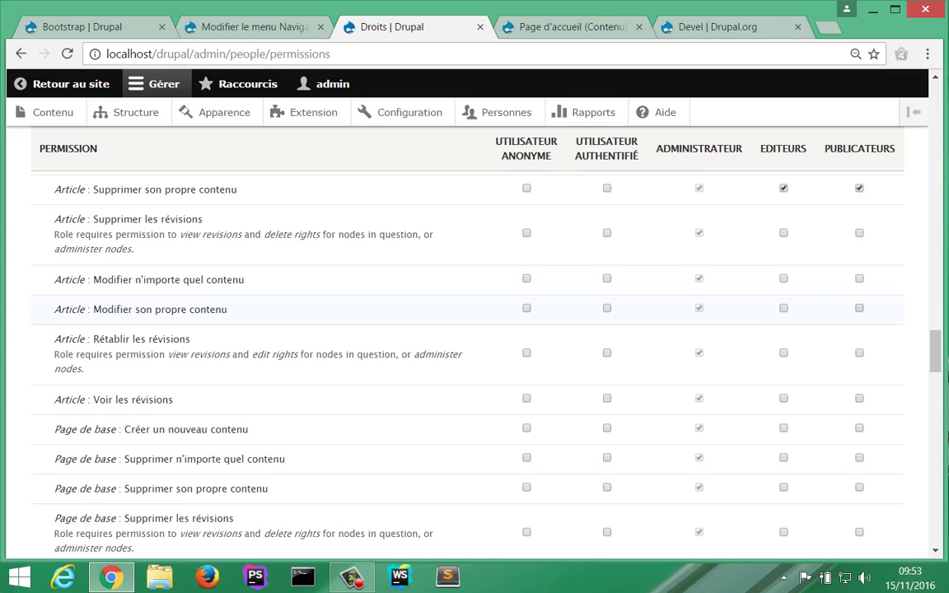
click(860, 308)
click(859, 279)
click(784, 308)
scroll(467, 334, down, 2)
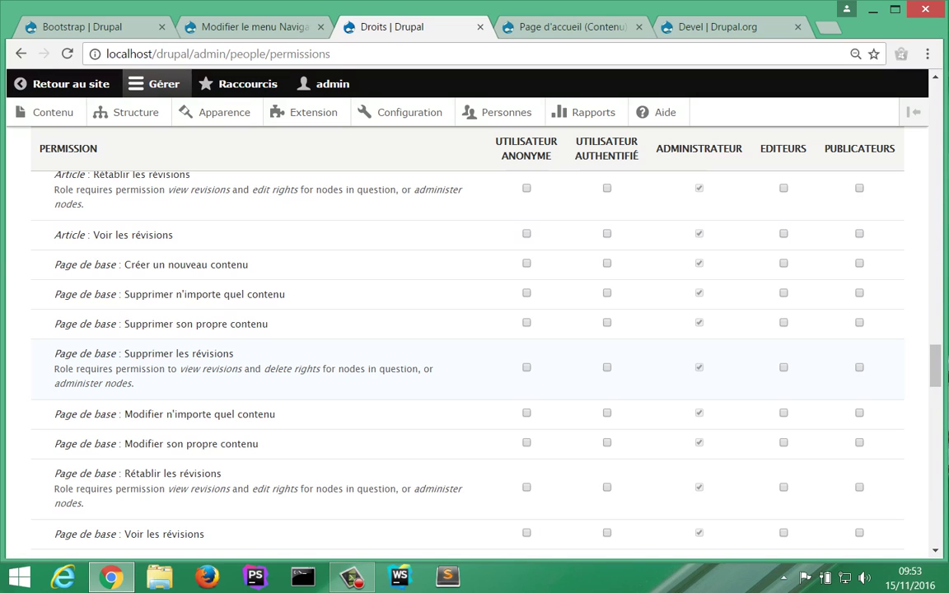
scroll(468, 346, down, 2)
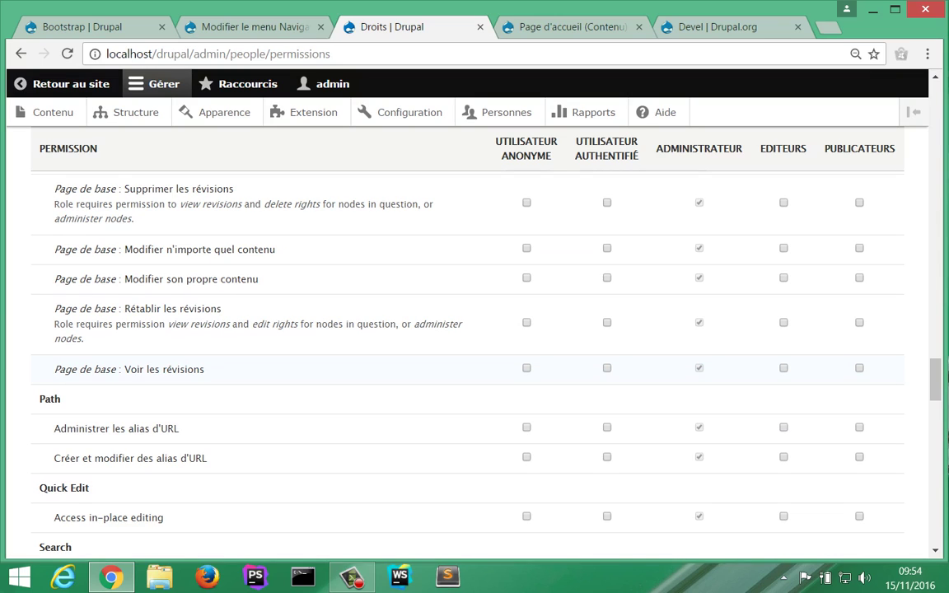
scroll(475, 346, down, 12)
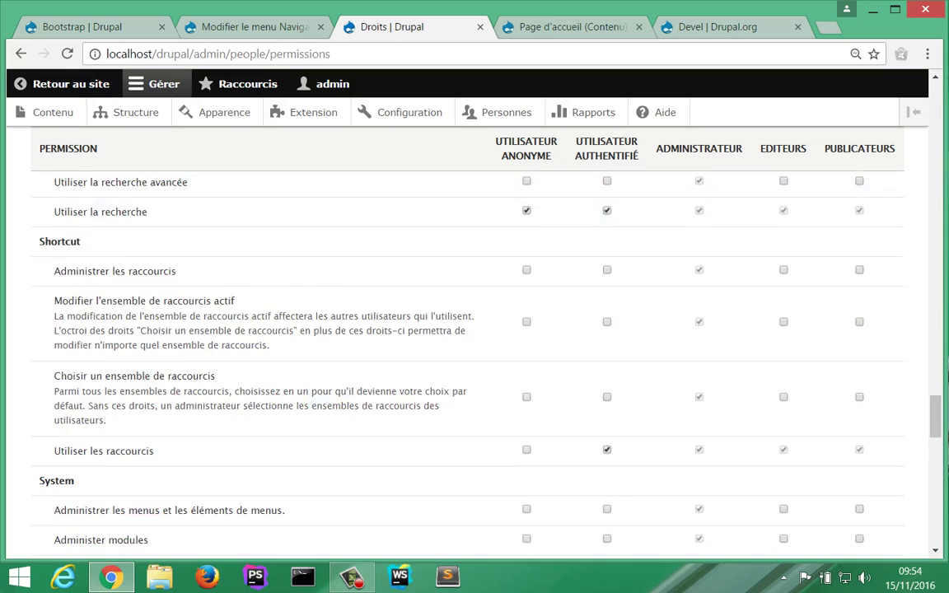
scroll(474, 347, down, 8)
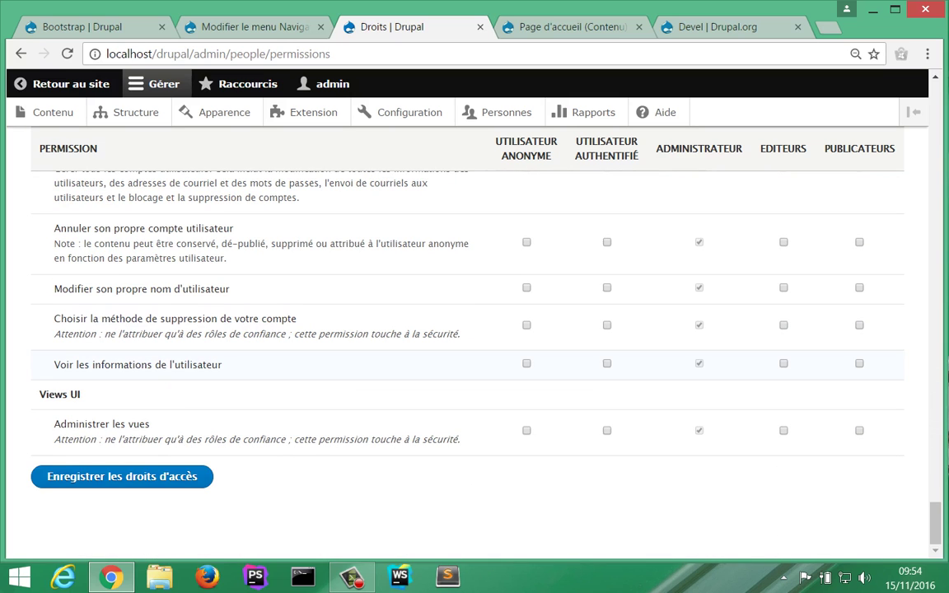
click(122, 476)
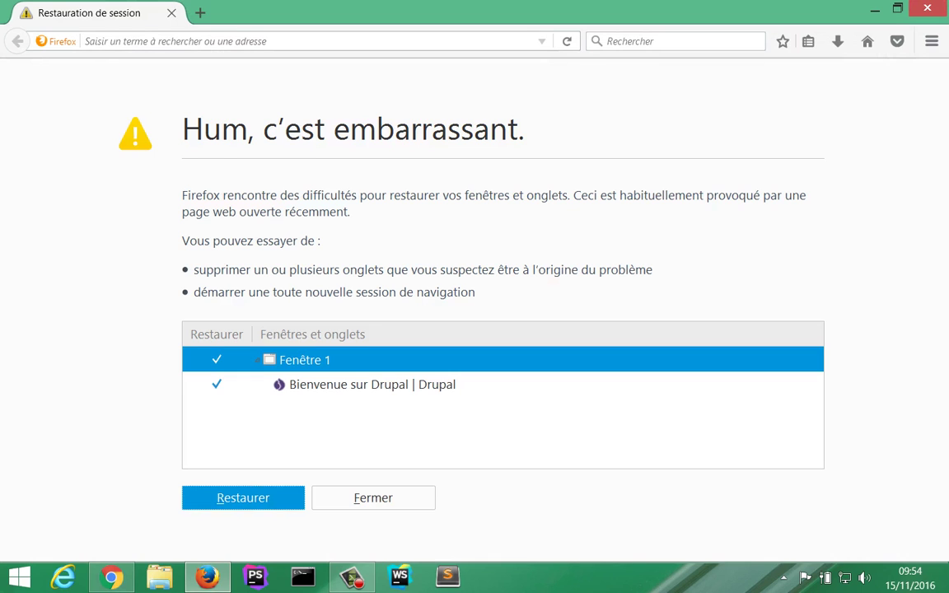
Step: Load the Drupal site at localhost/drupal/ in Firefox
click(174, 42)
text(loc)
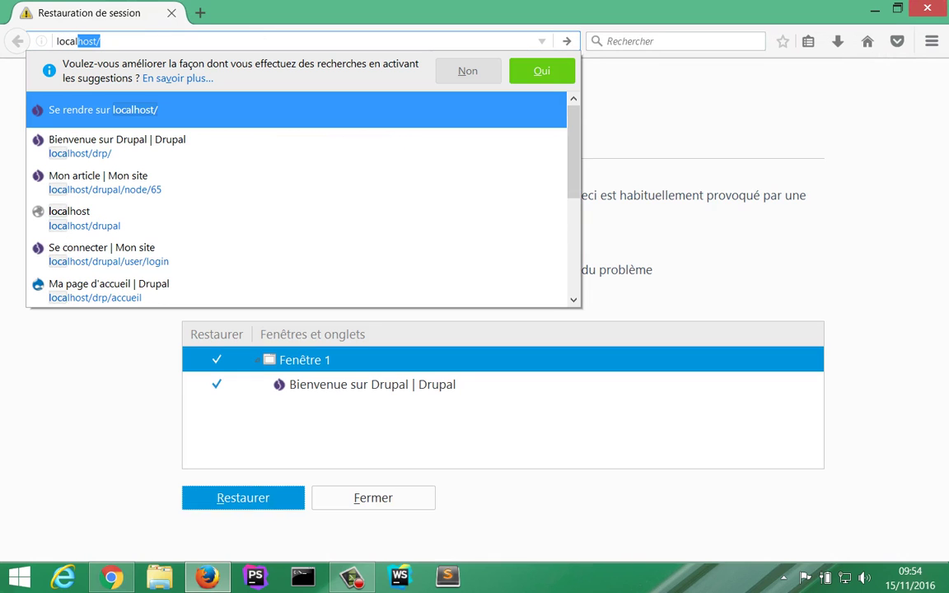
key(Escape)
text(alhost/drupal/)
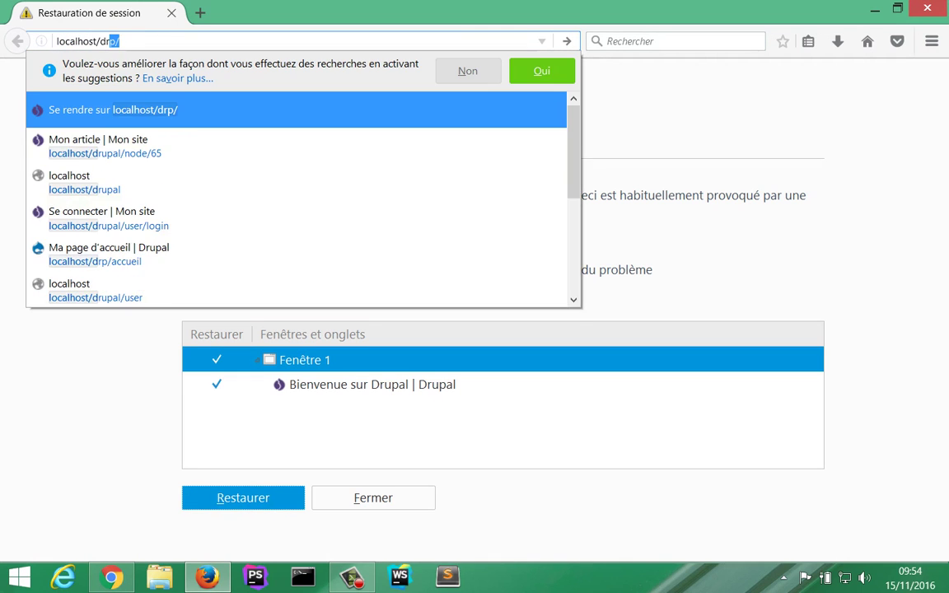
key(Return)
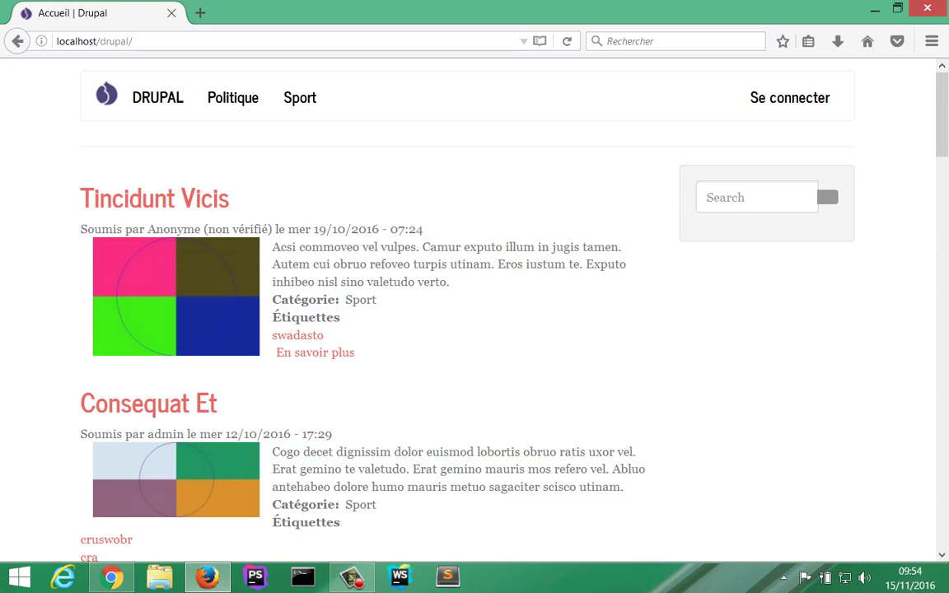
Step: Log in with the first test account's username and password, then return to the home page
click(790, 97)
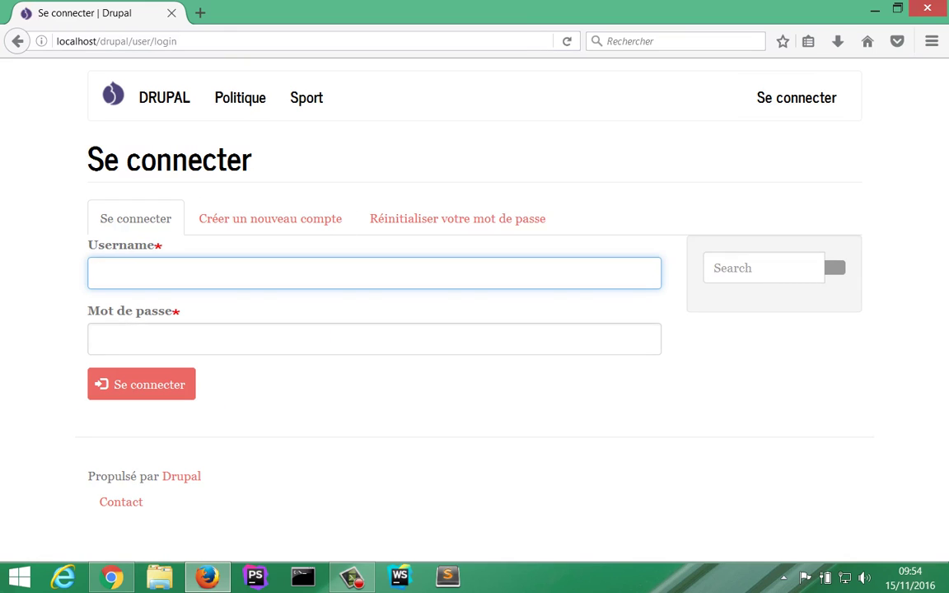
text(toto)
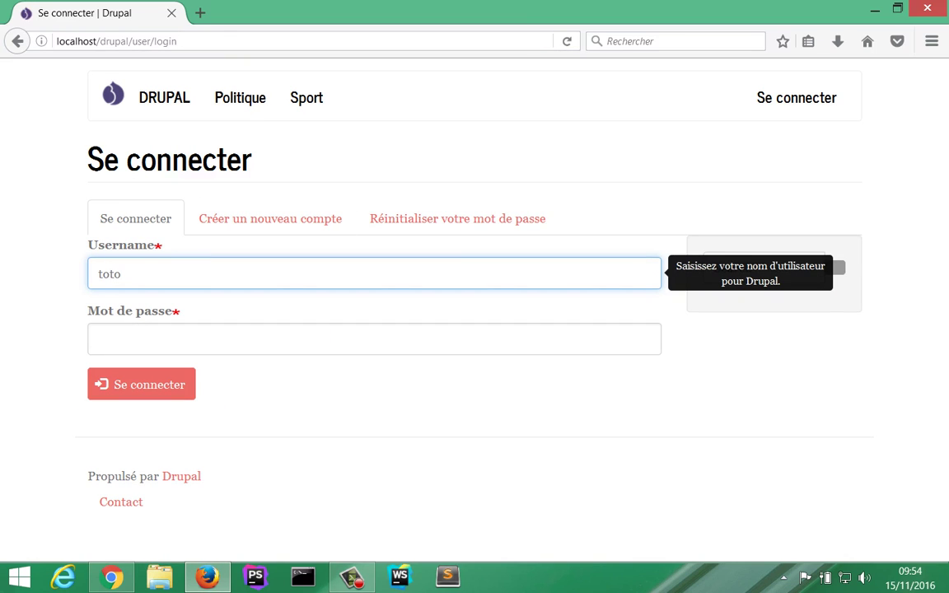
key(Tab)
text(toto)
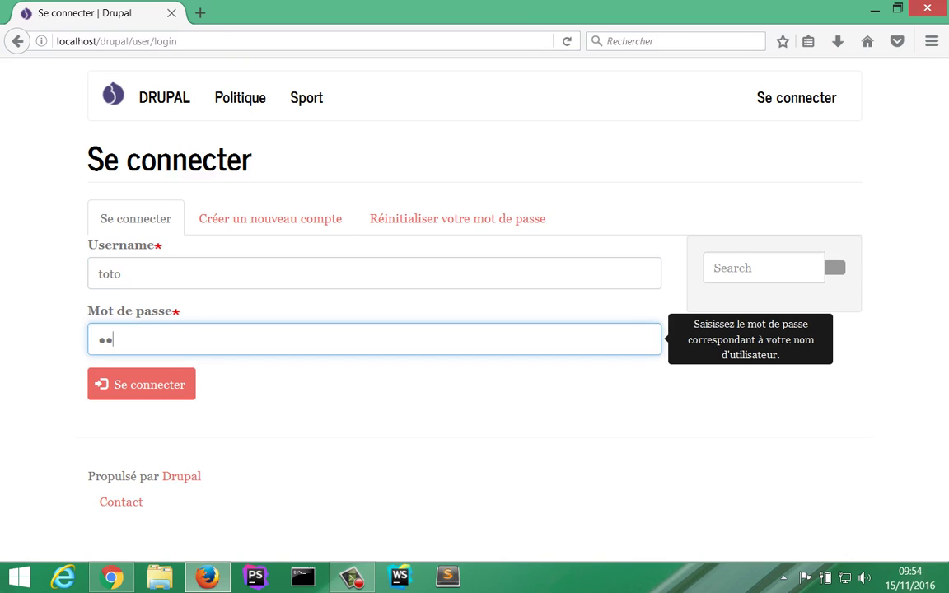
key(Return)
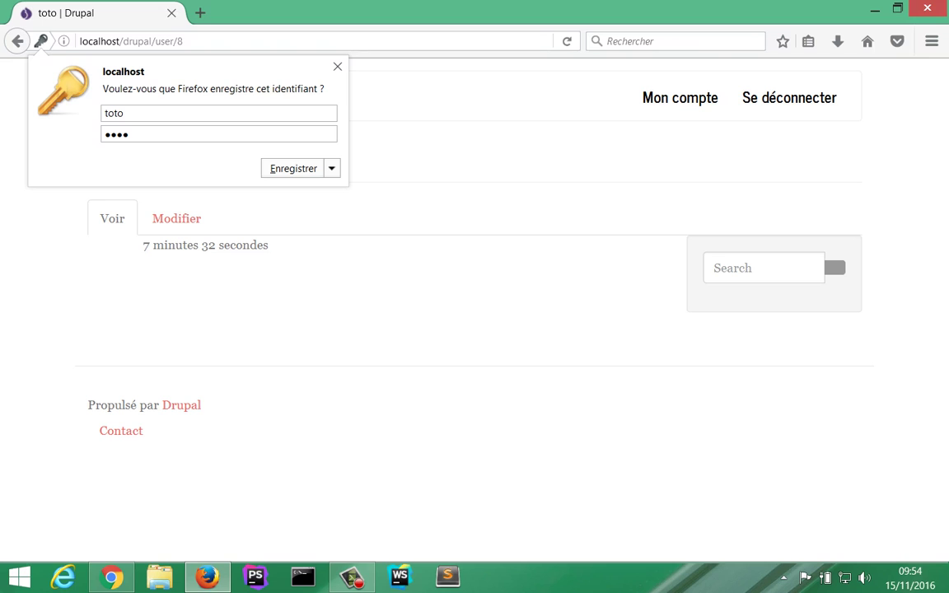
click(337, 66)
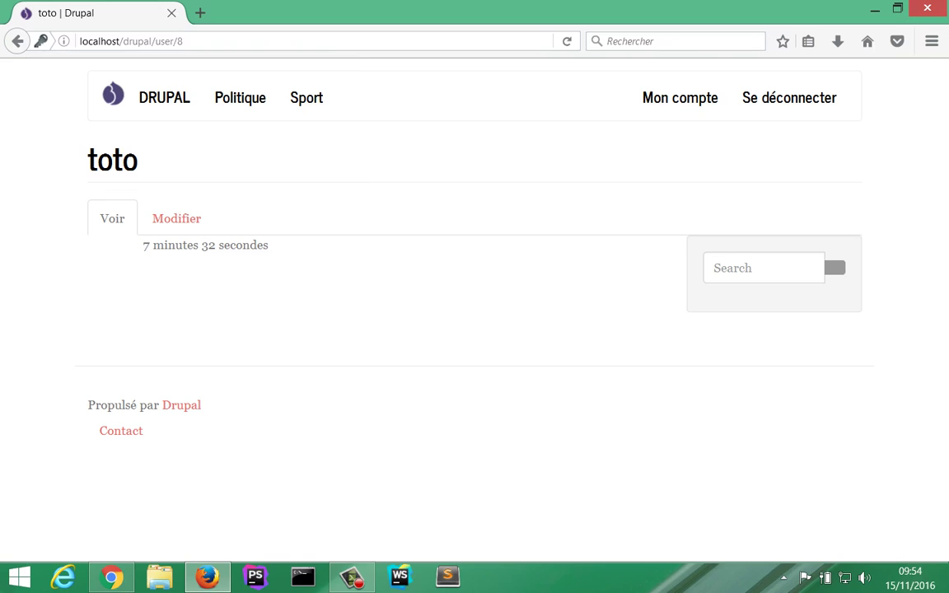
click(164, 96)
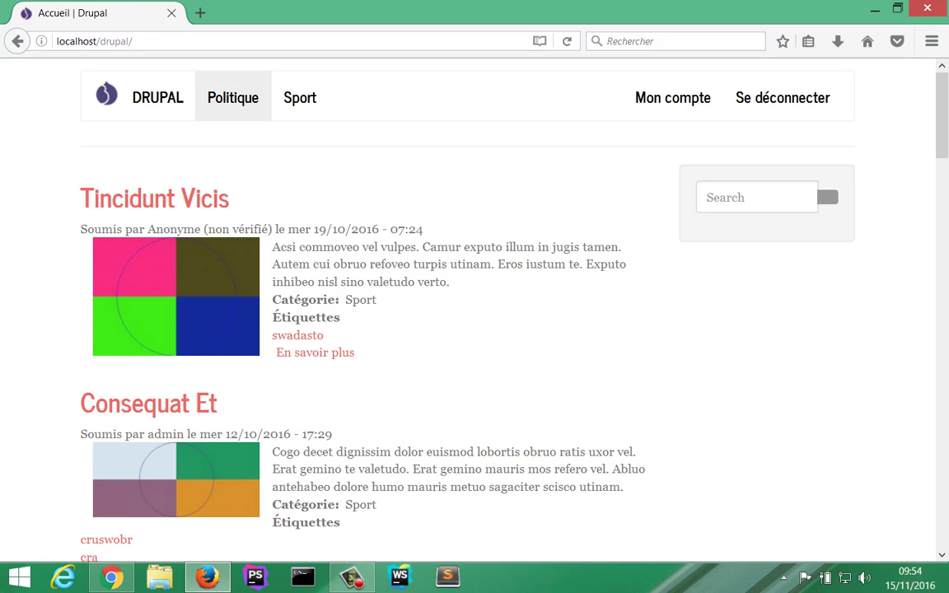
Step: As the test user, browse Politique and then the Sport listing, then return to the admin Droits page
click(232, 96)
click(300, 97)
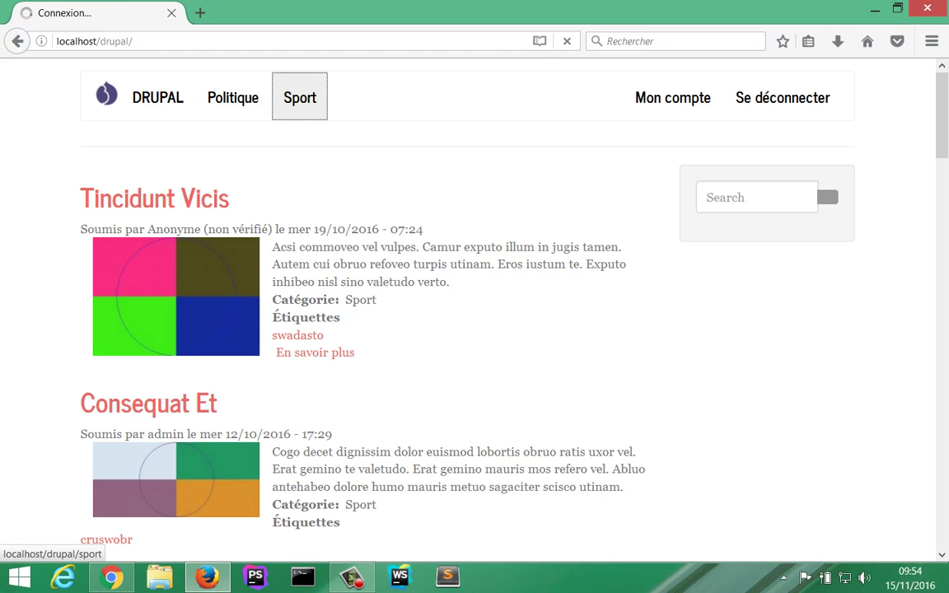
scroll(462, 272, down, 6)
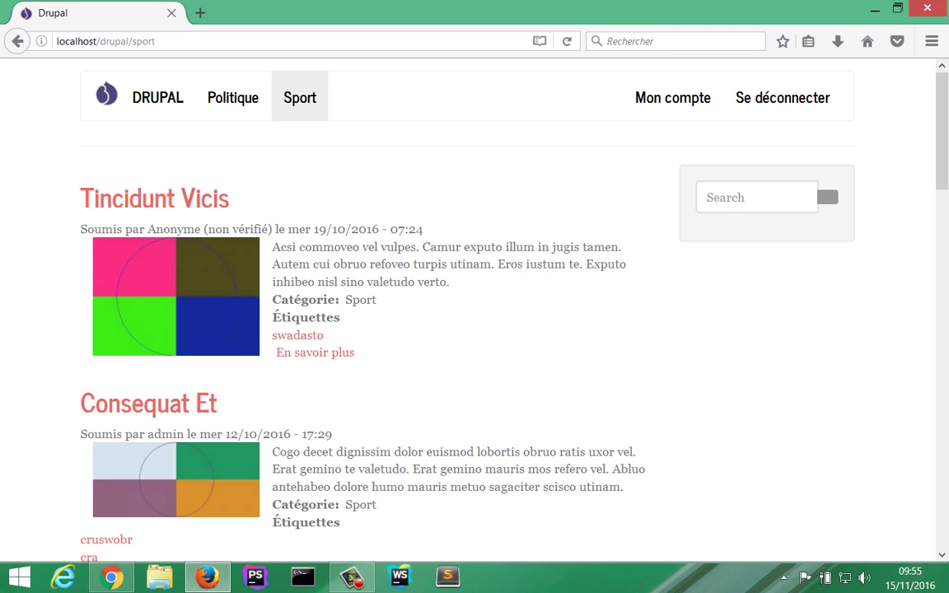
key(alt+Tab)
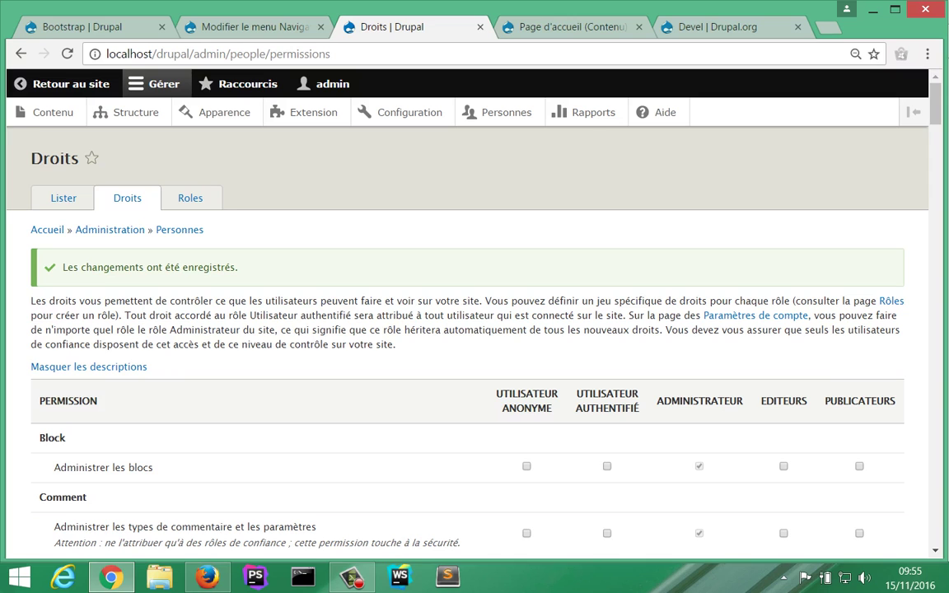
Step: Open the Lister tab and scroll down to the table of three active user accounts
click(63, 197)
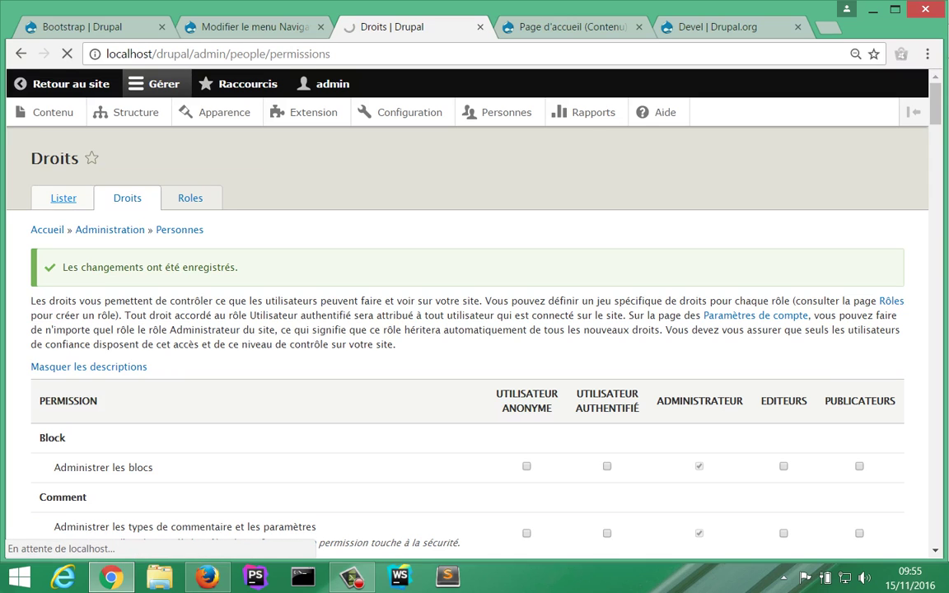
scroll(469, 330, down, 3)
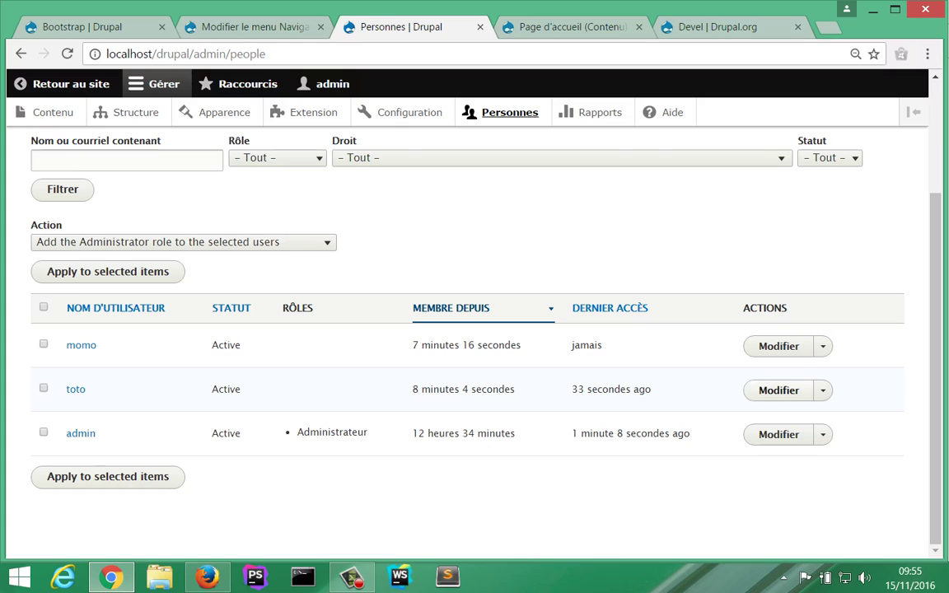
Step: Give one test account the Editeurs role, save it, and check the updated user list
click(778, 390)
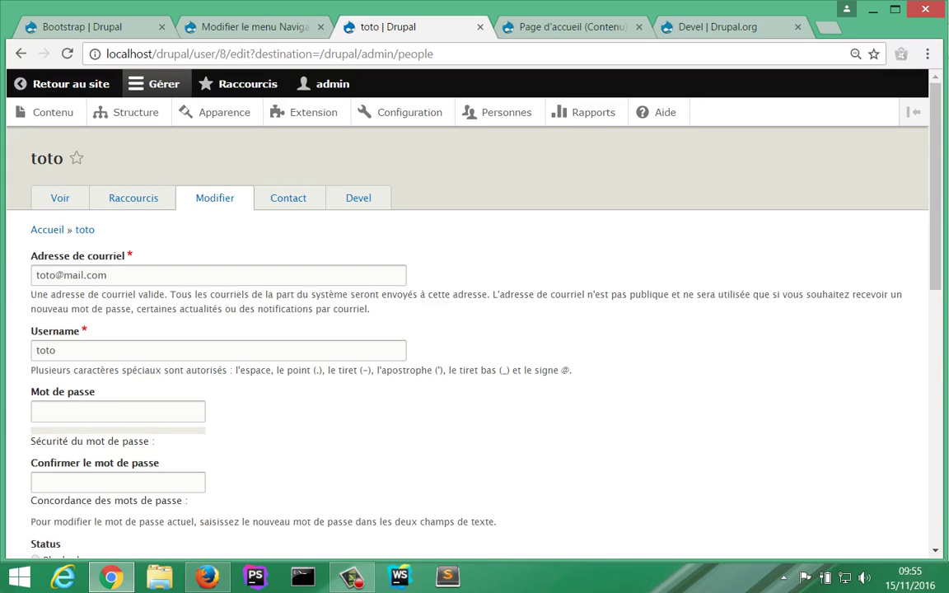
scroll(475, 330, down, 3)
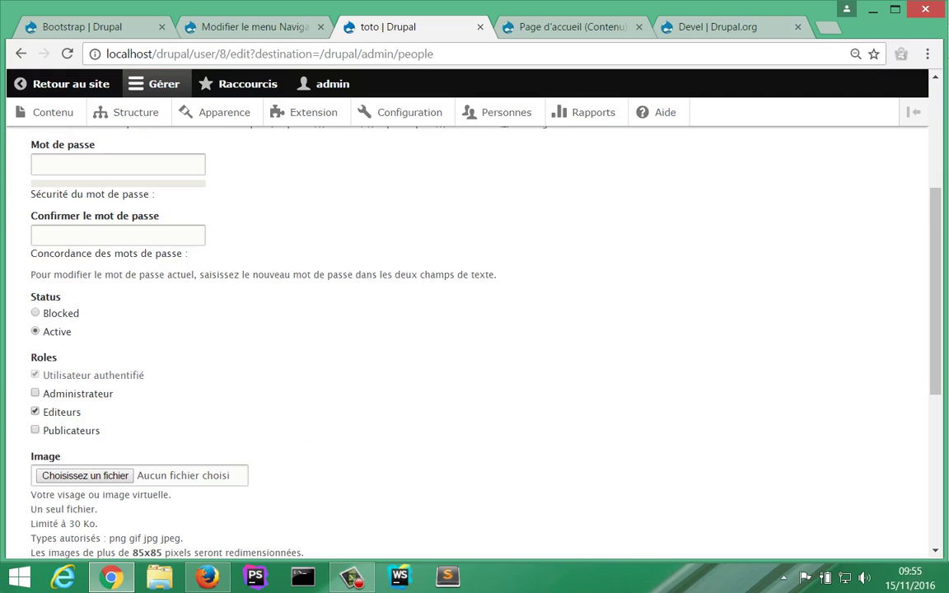
scroll(475, 329, down, 4)
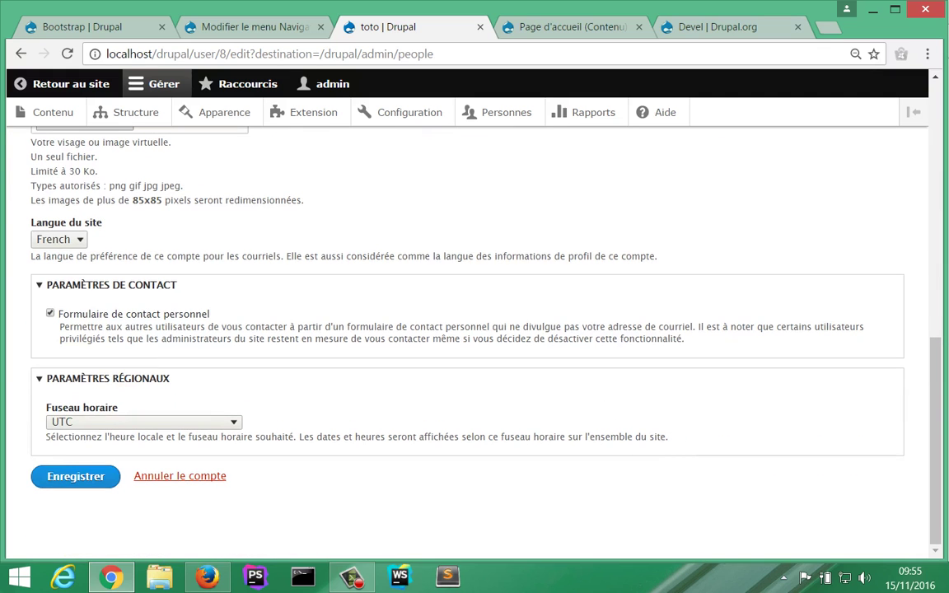
click(75, 477)
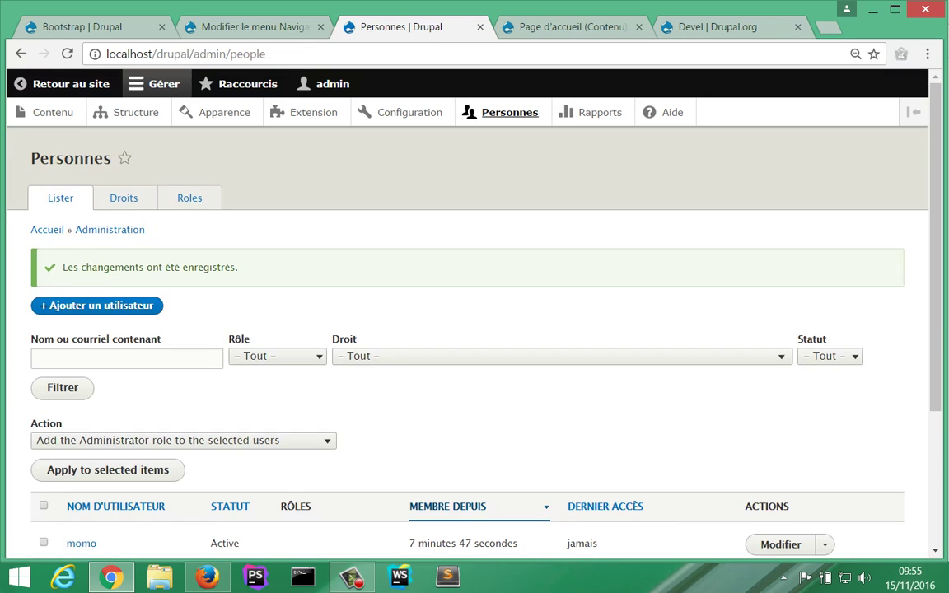
scroll(474, 329, down, 3)
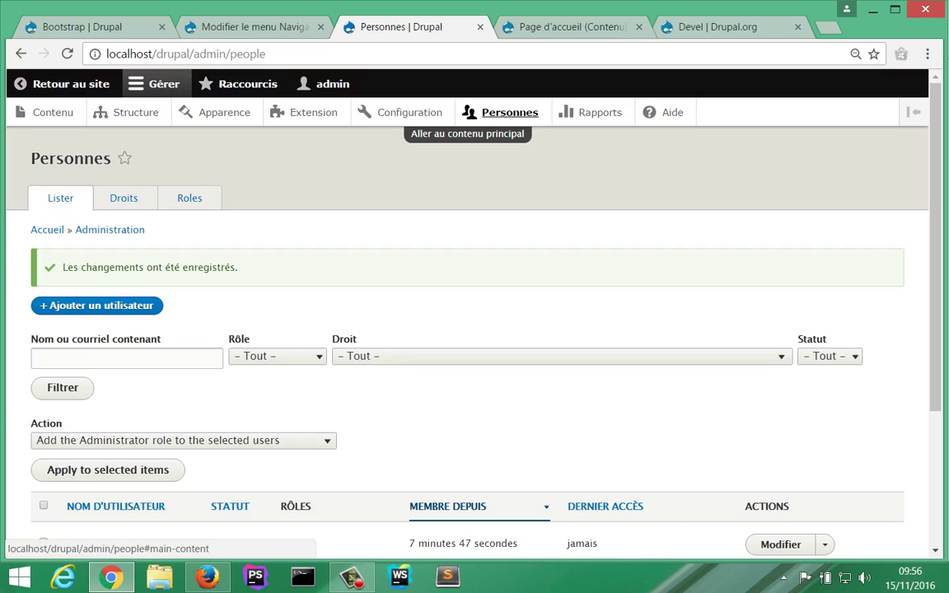
scroll(475, 330, down, 3)
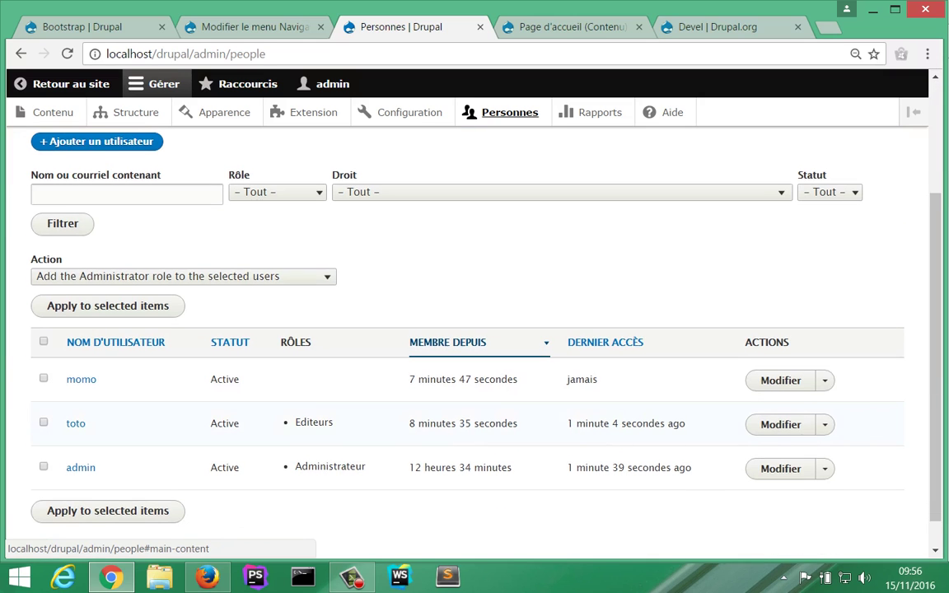
Step: In Firefox, reload the Sport page and open the add-content page for a new Article
key(alt+Tab)
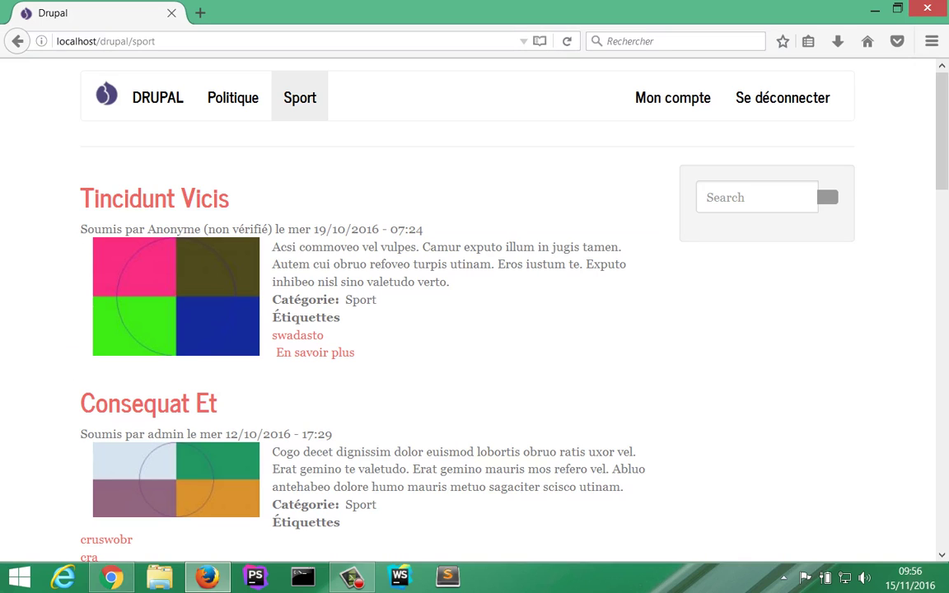
key(F5)
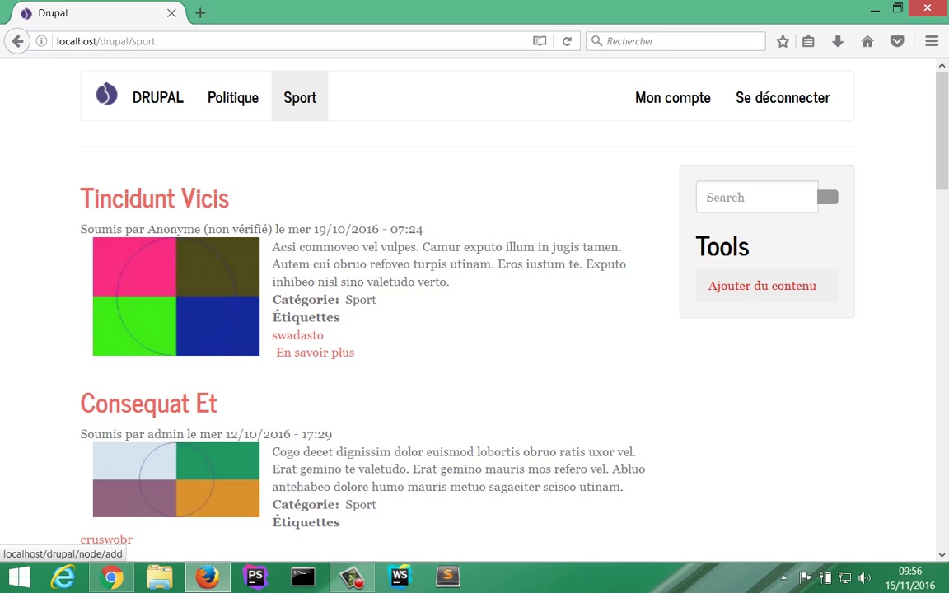
click(762, 285)
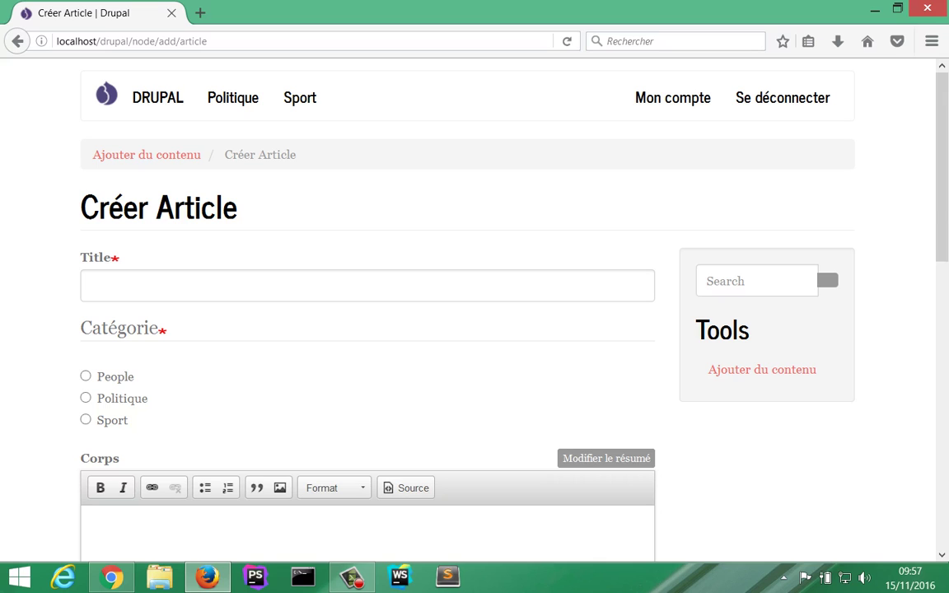
Step: Enter the article title 'blabla' and set its category to Politique
click(206, 286)
text(blabla)
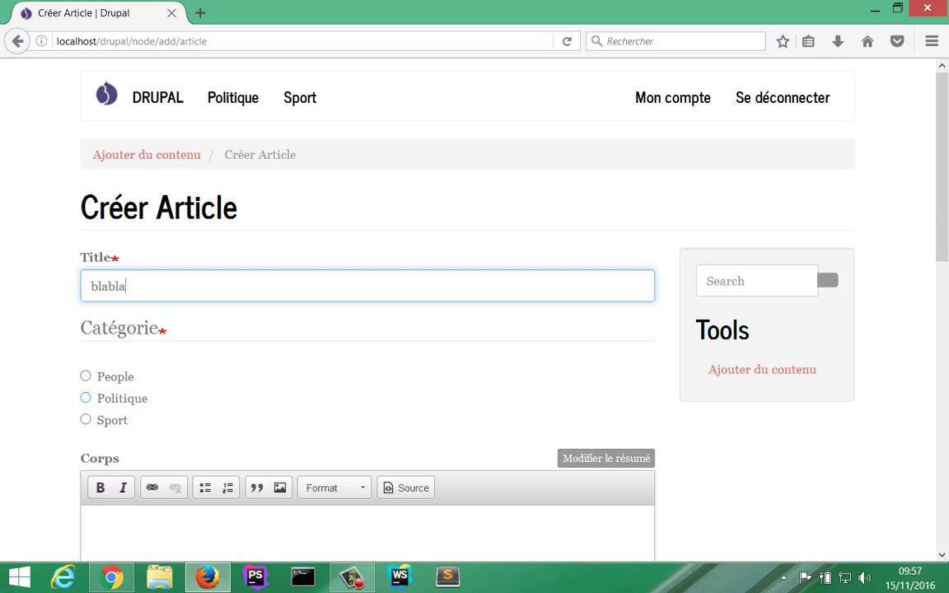
click(85, 399)
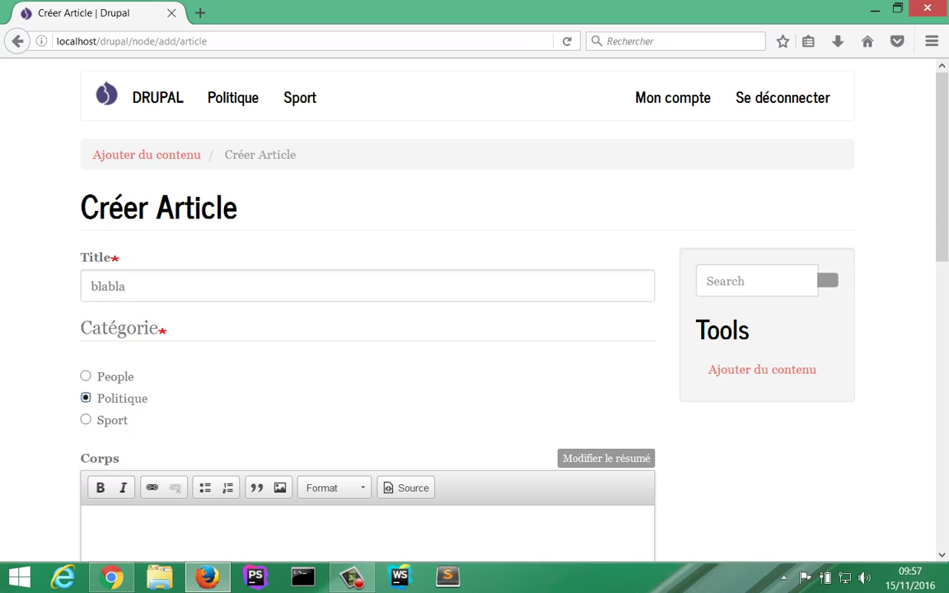
scroll(461, 314, down, 4)
Step: Write 'lorem ipsum' as the body, add tags 'lorem, dolor', and save the article
click(90, 351)
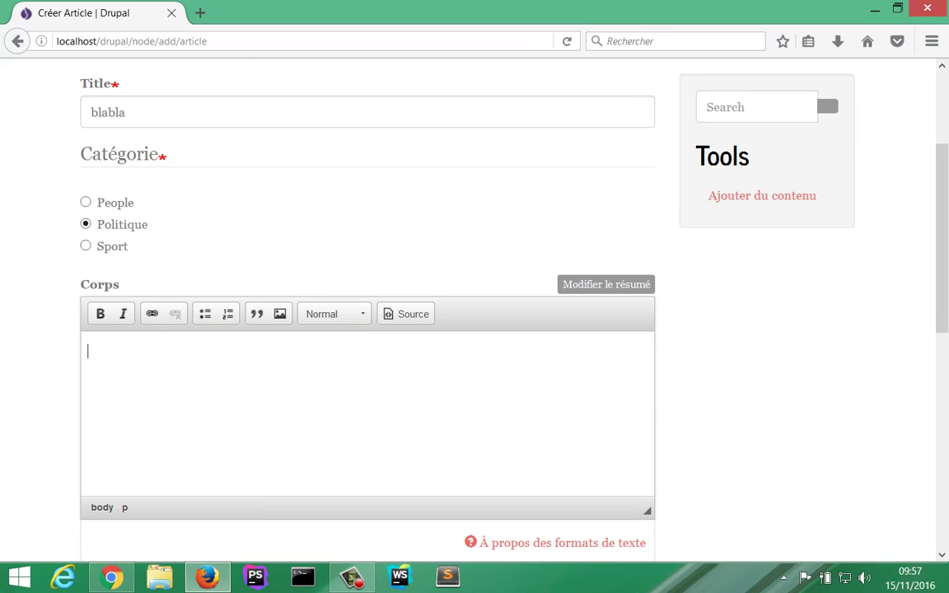
text(lorem ipsum)
scroll(368, 330, down, 4)
scroll(368, 330, down, 4)
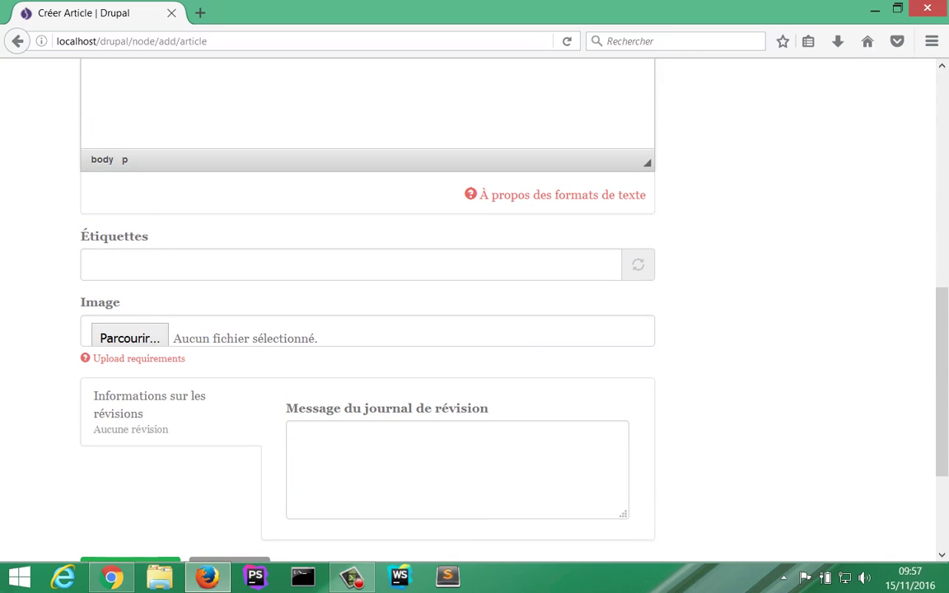
click(93, 265)
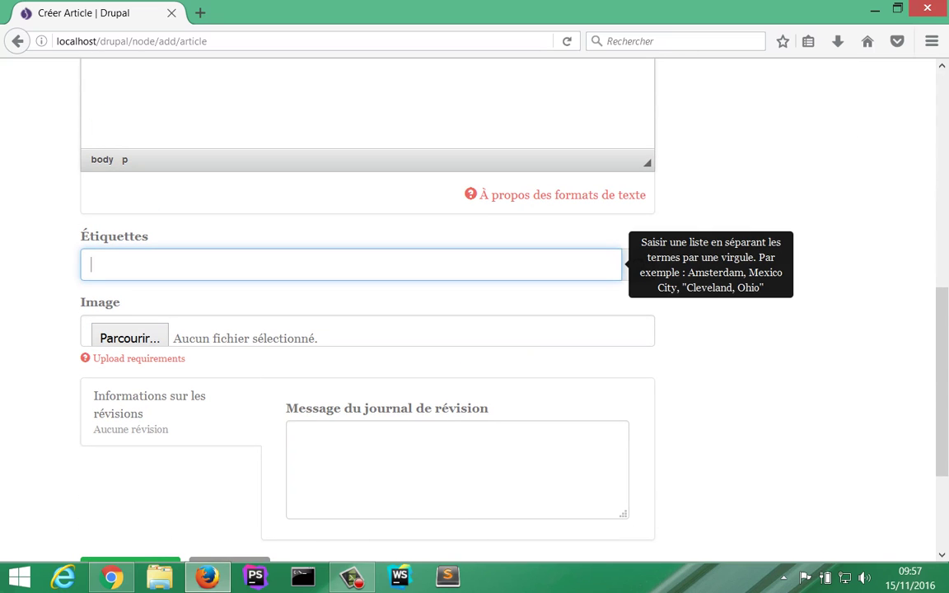
text(lorem, dolor)
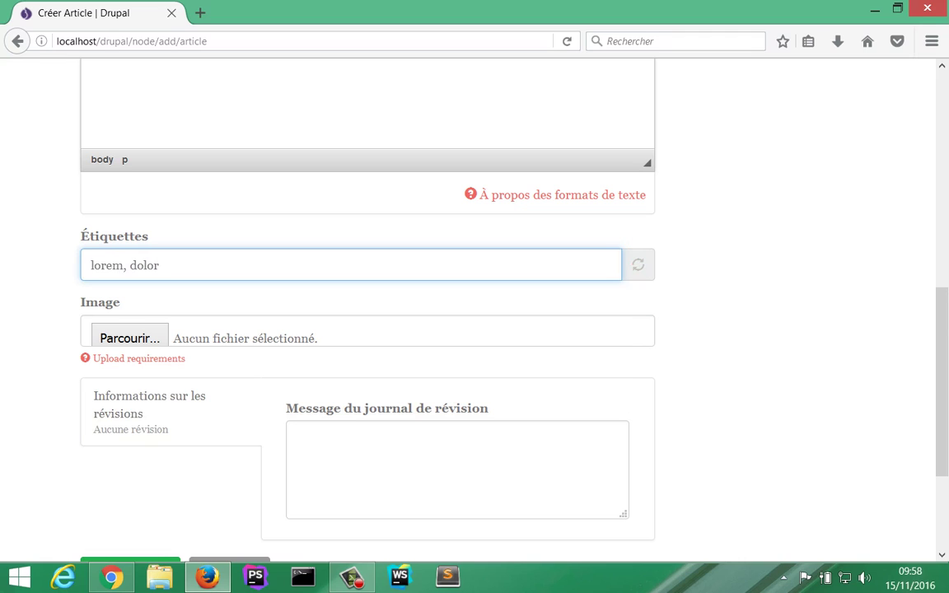
scroll(367, 330, down, 4)
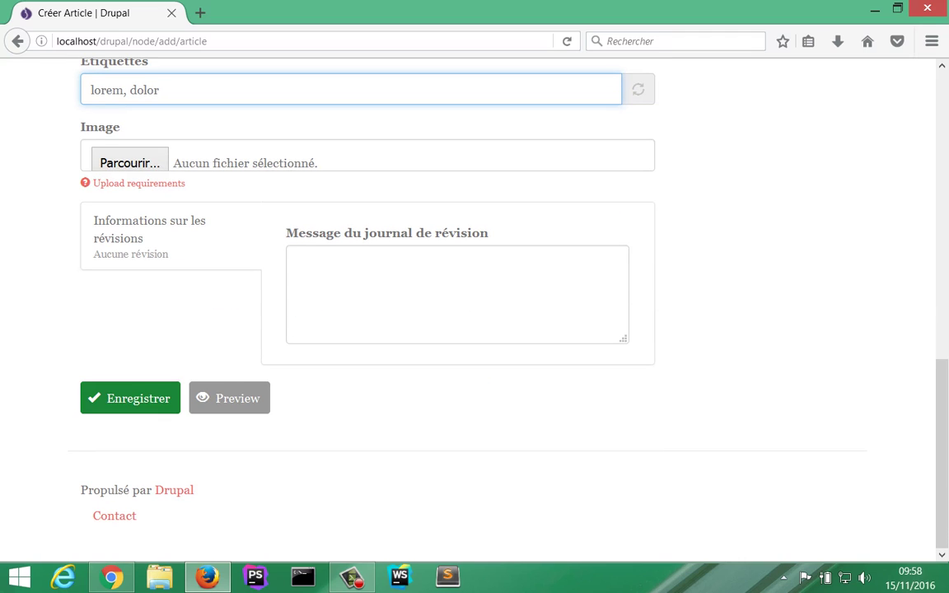
click(130, 398)
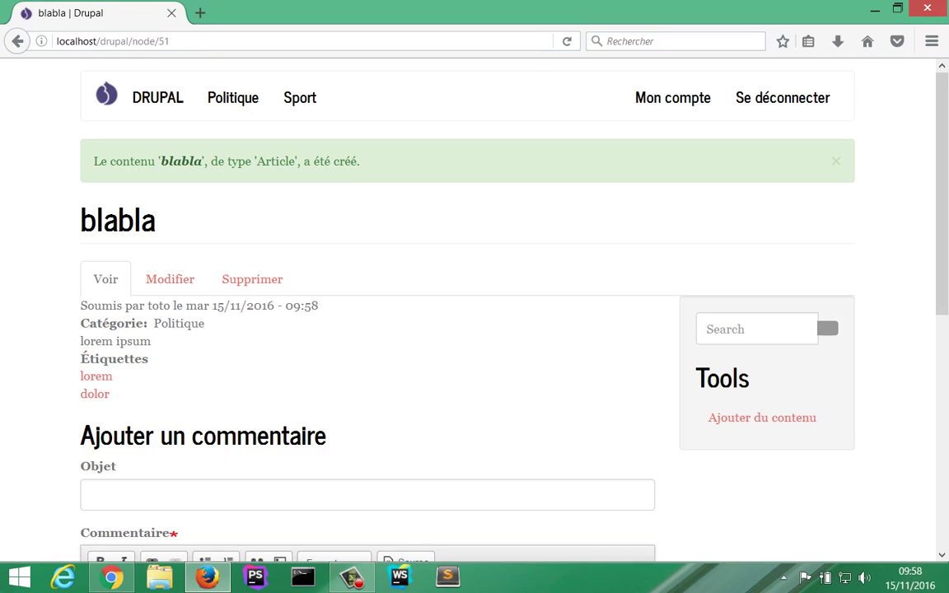
Step: Review the saved blabla article, then return to the DRUPAL site home page
scroll(474, 314, down, 4)
scroll(475, 314, down, 1)
scroll(474, 314, up, 5)
scroll(475, 313, down, 3)
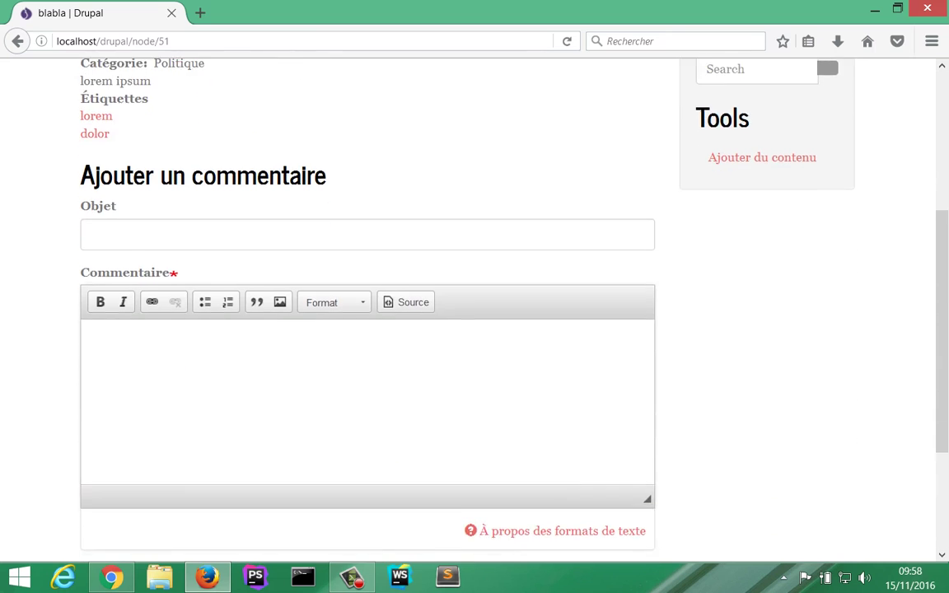
scroll(474, 313, up, 4)
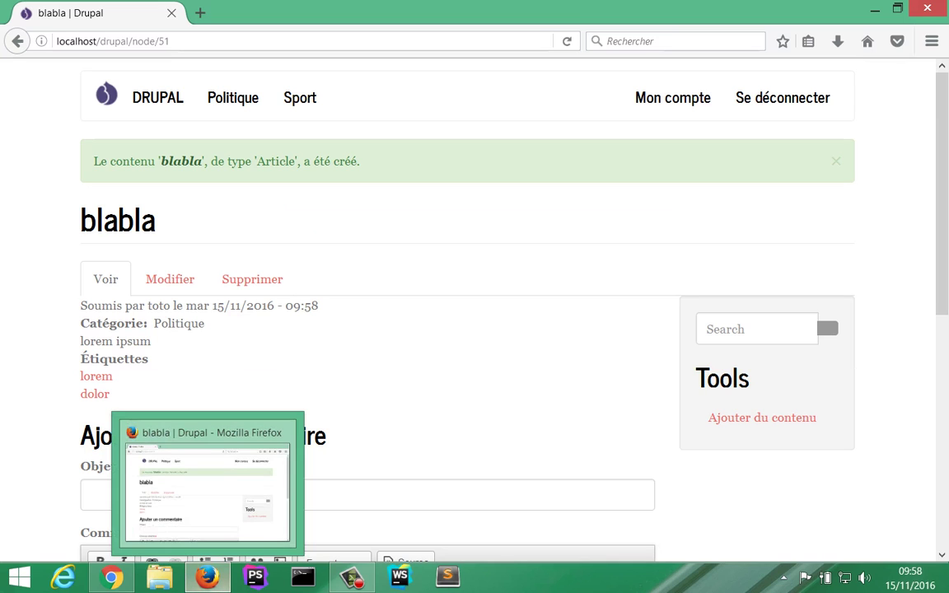
click(158, 97)
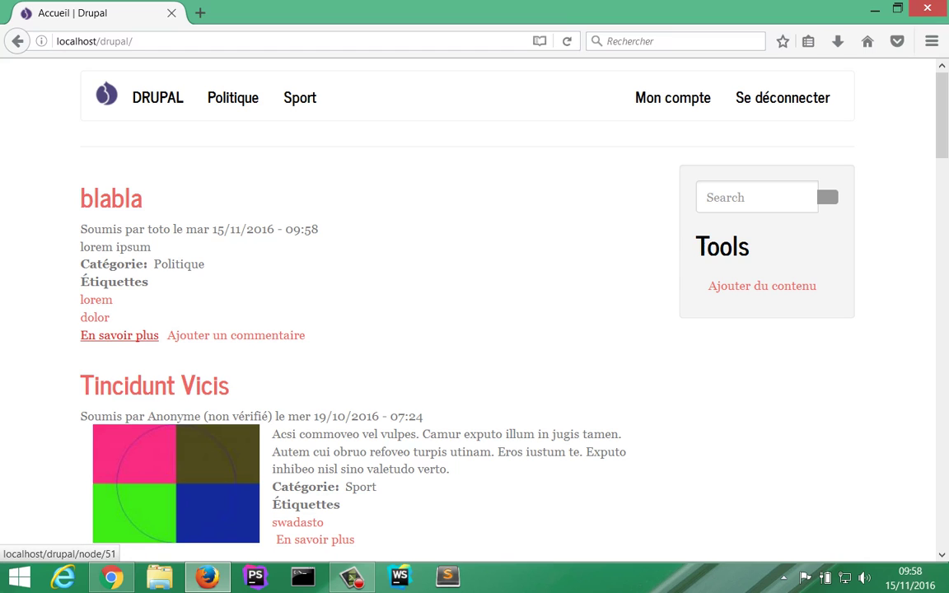
Step: Open the blabla article's edit form as the test editor, then return to the admin Personnes list
click(122, 334)
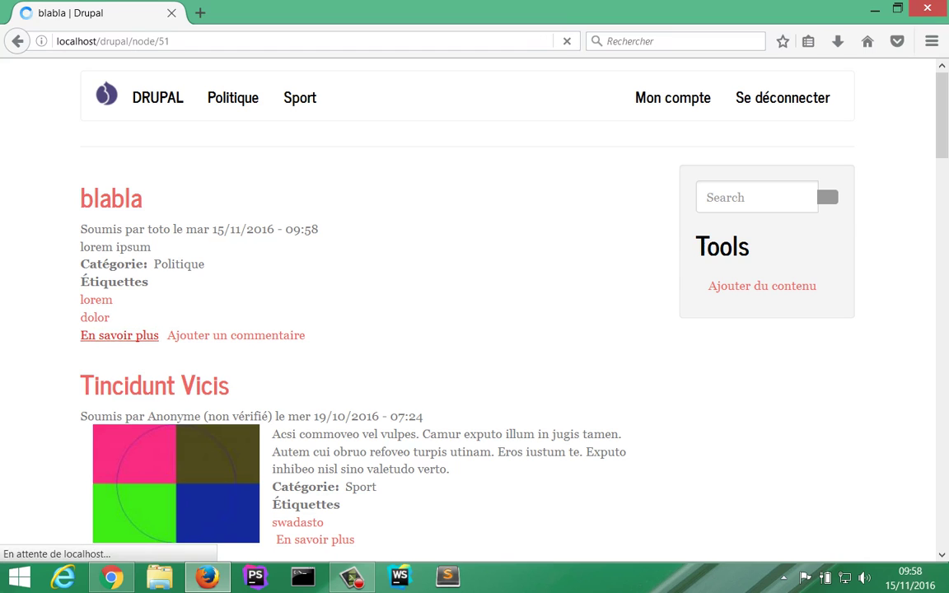
click(170, 218)
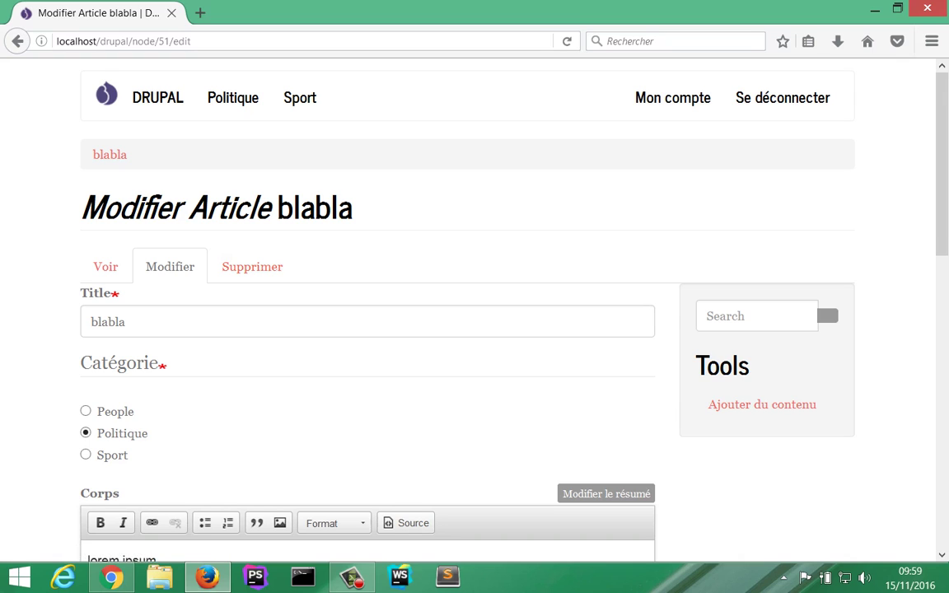
scroll(467, 330, down, 2)
scroll(635, 248, down, 8)
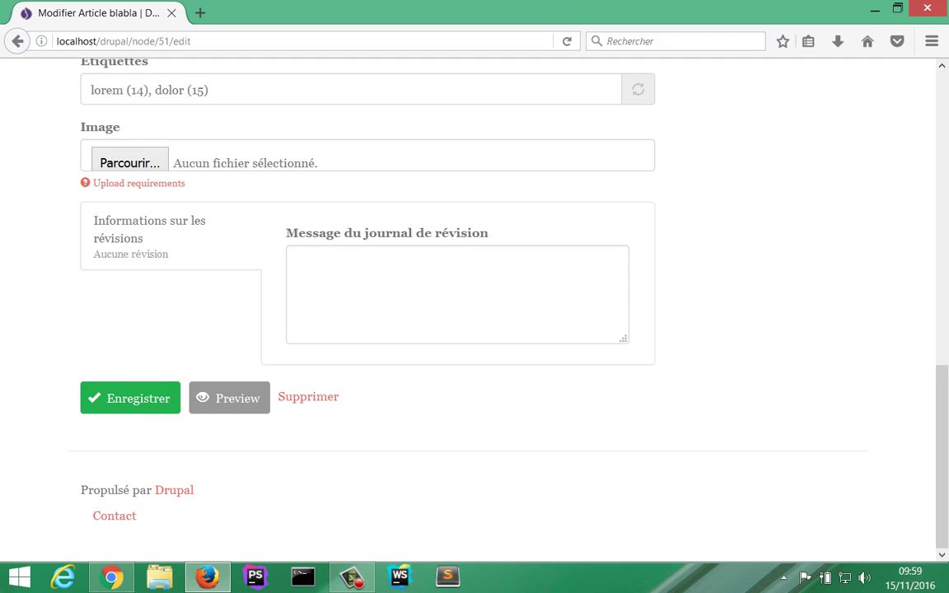
scroll(474, 297, up, 10)
key(alt+Tab)
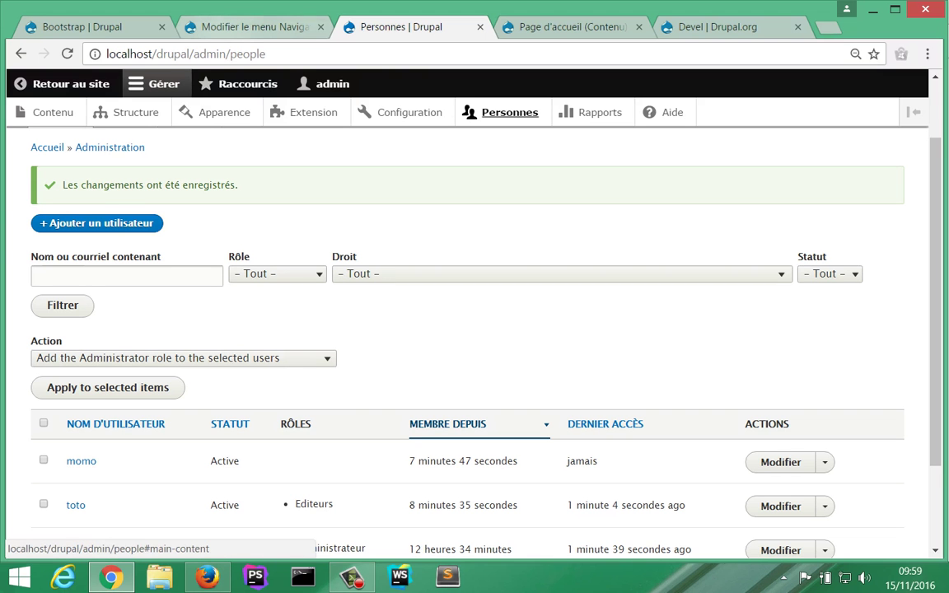
Step: Switch to the 'Modifier le menu Navigation principale' browser tab
click(226, 27)
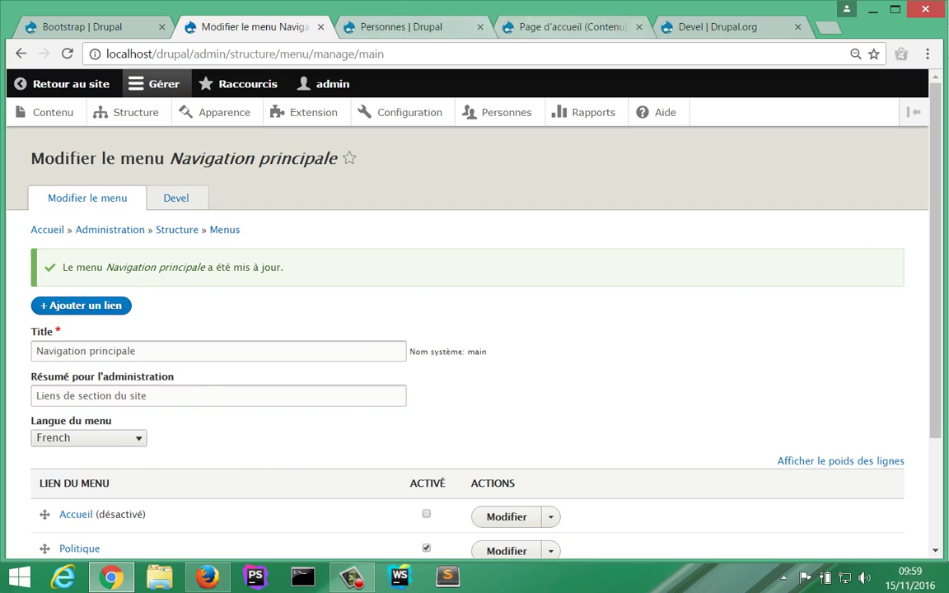
Step: Load the Workbench project page on drupal.org from the Devel project tab
key(ctrl+4)
key(ctrl+5)
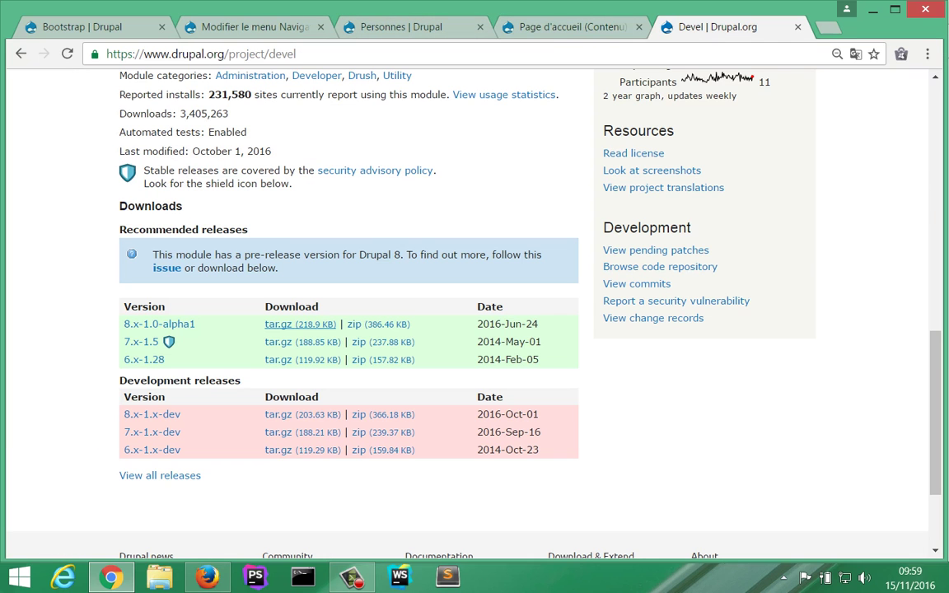
double_click(284, 54)
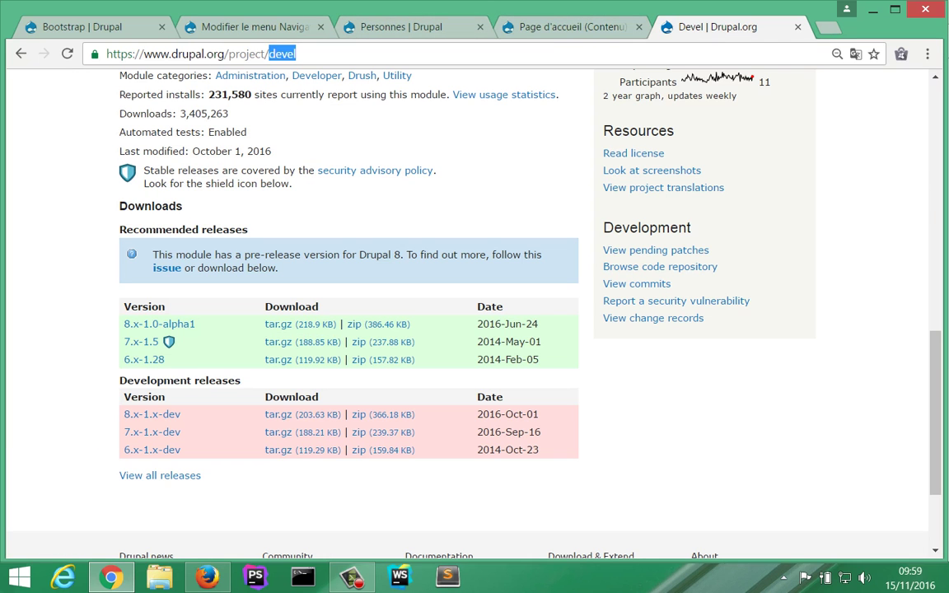
text(workbench)
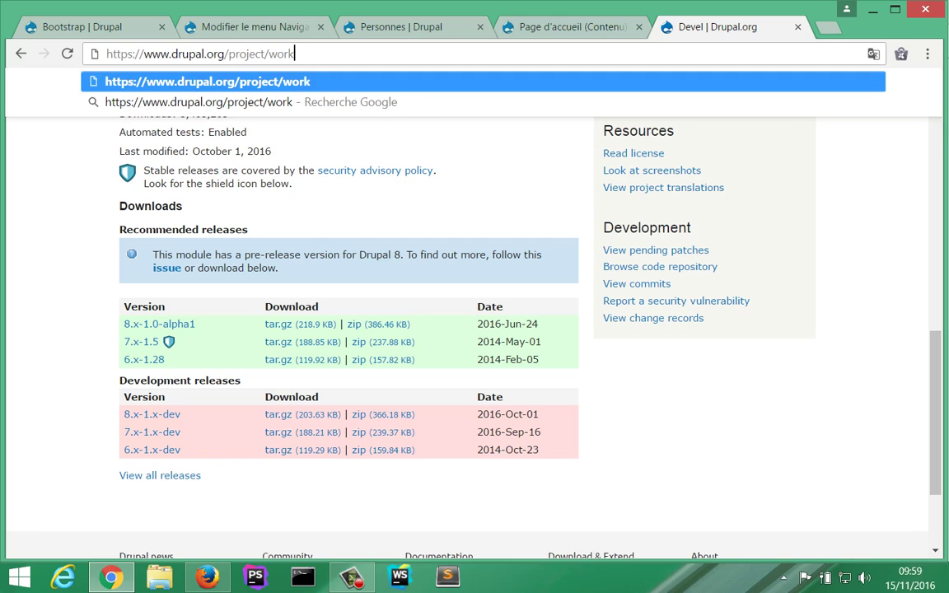
key(Return)
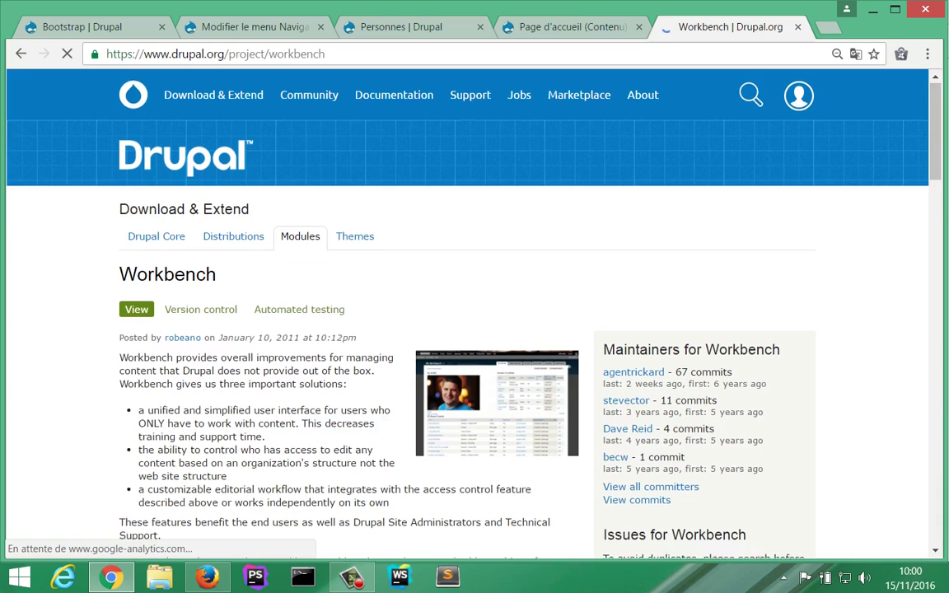
Step: Copy the 8.x-1.0-alpha2 tar.gz download address and open the local site's Extension page
scroll(474, 313, down, 2)
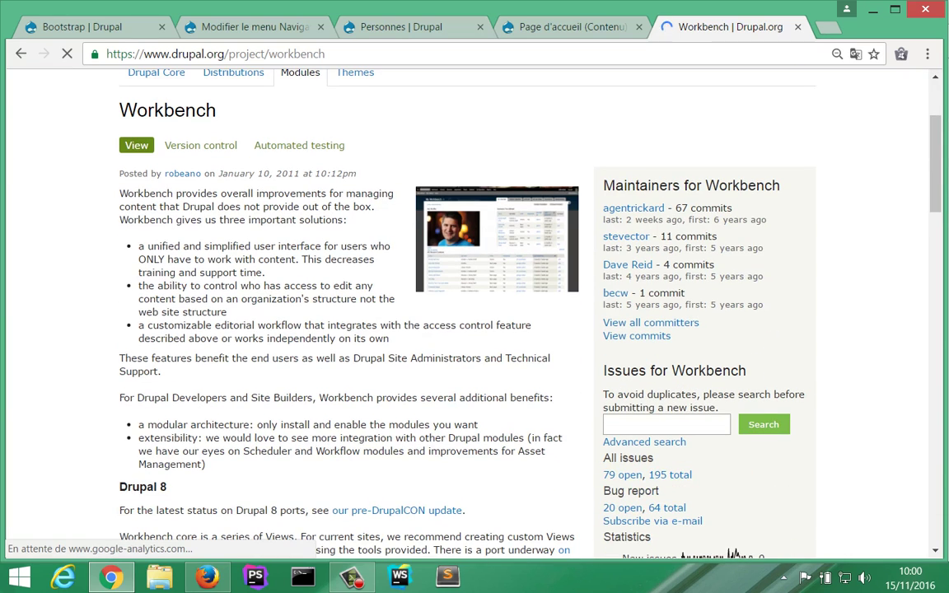
scroll(475, 313, down, 1)
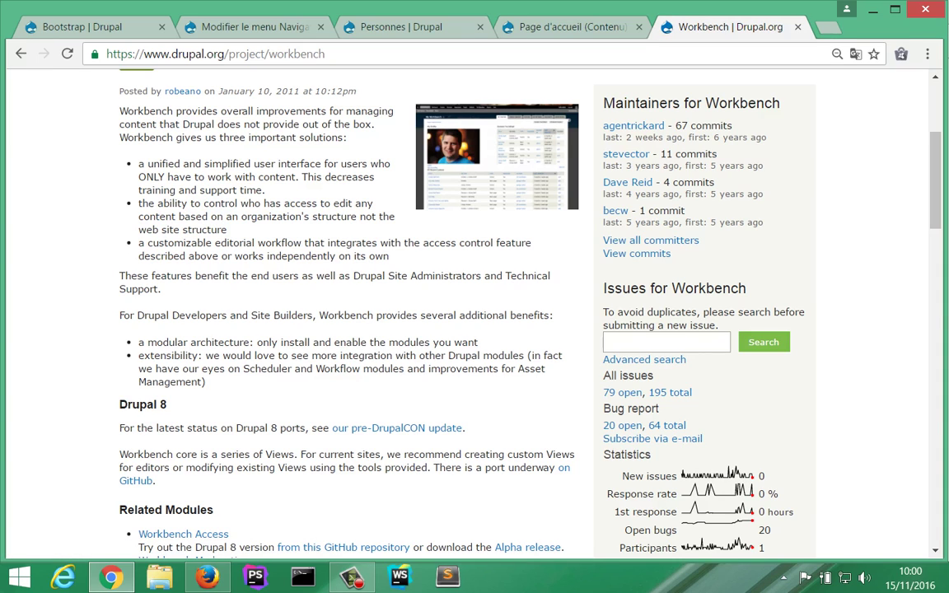
scroll(462, 313, down, 3)
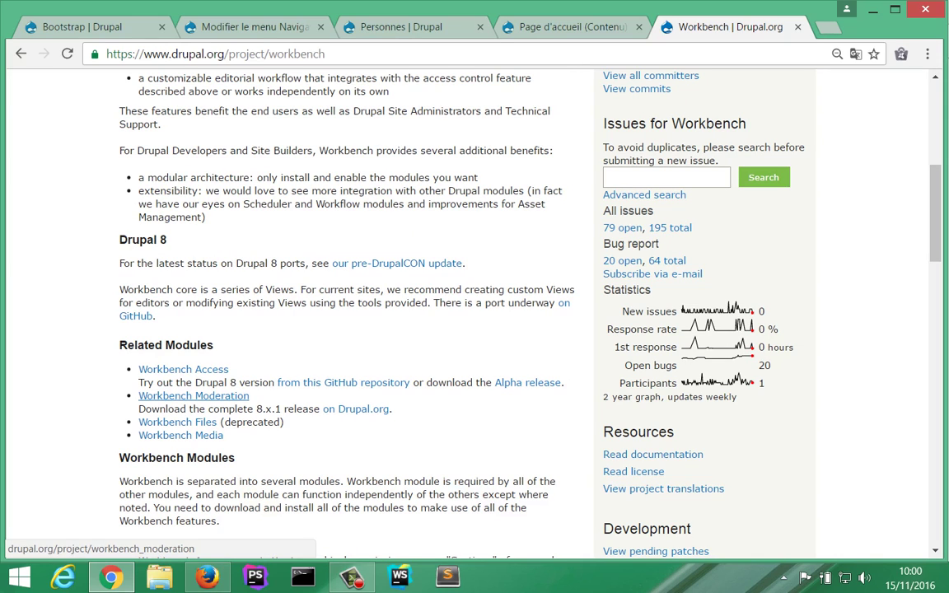
scroll(346, 330, down, 6)
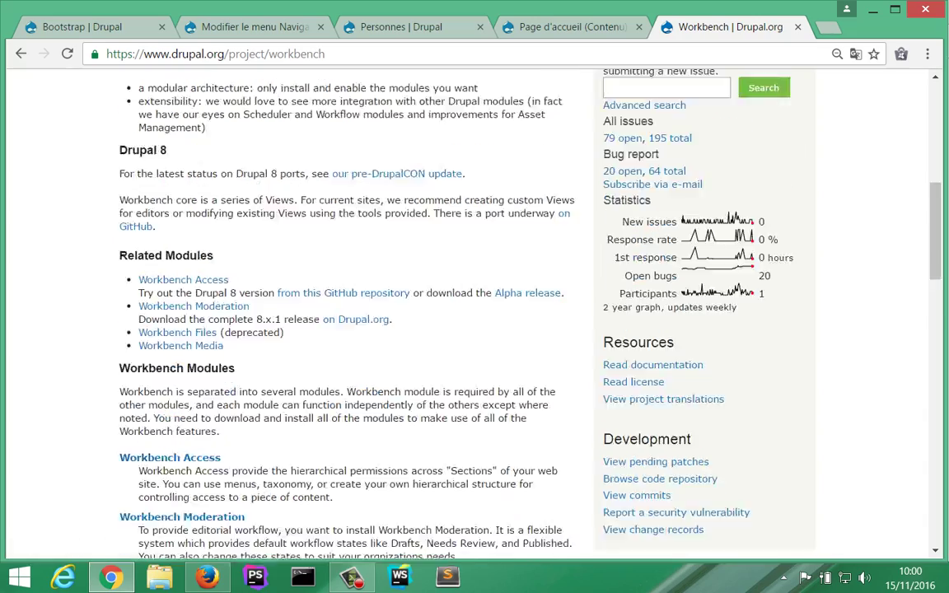
scroll(347, 330, down, 9)
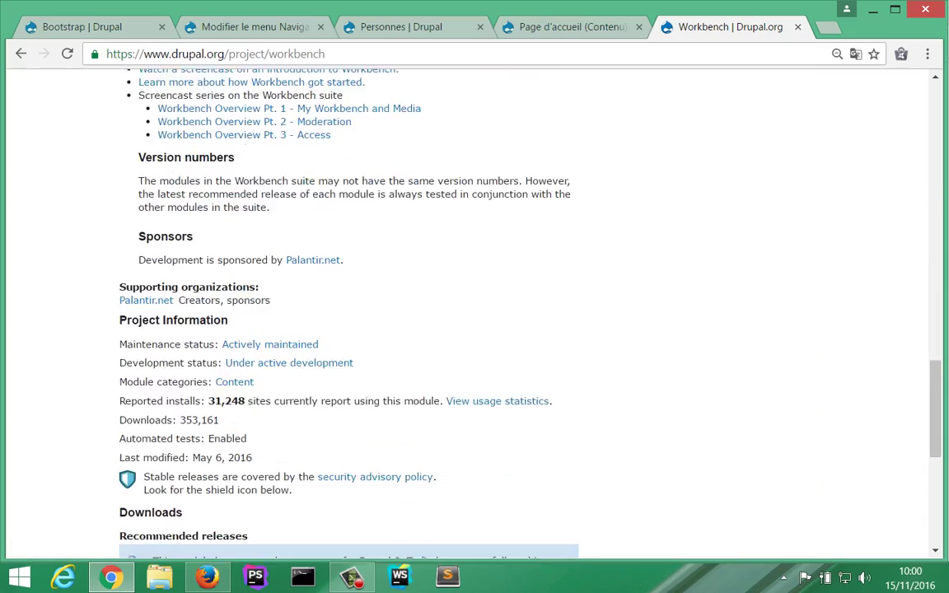
scroll(346, 329, down, 3)
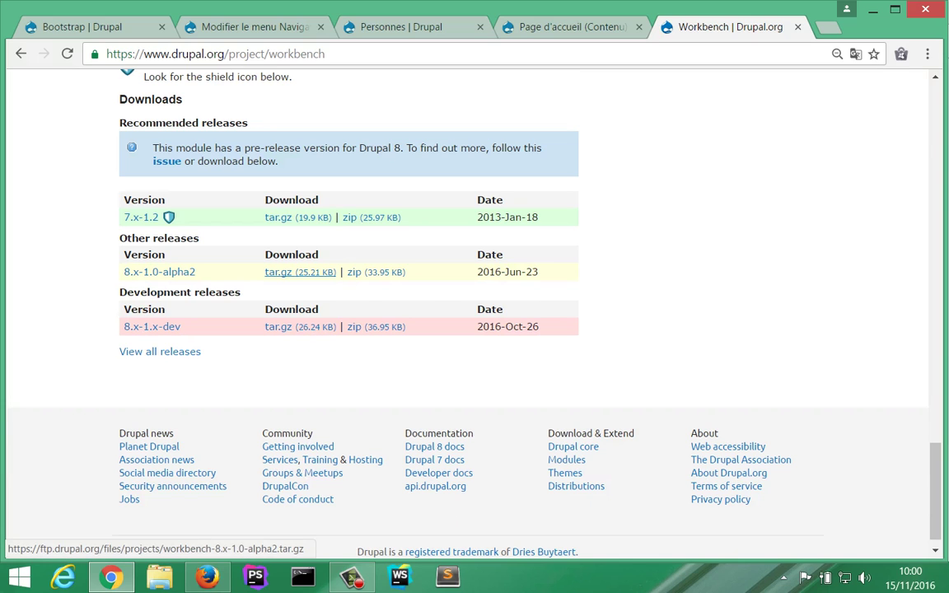
right_click(265, 272)
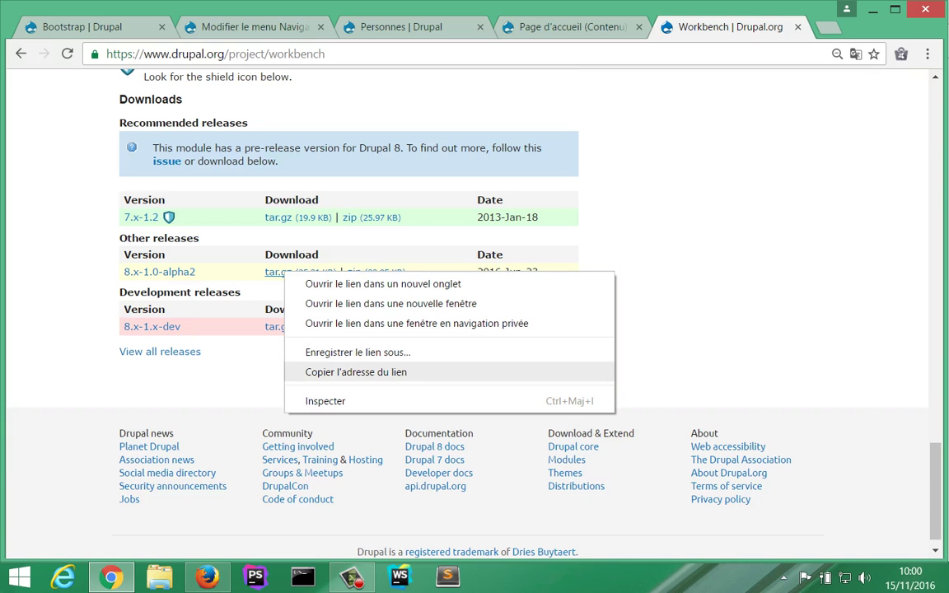
click(330, 369)
key(ctrl+2)
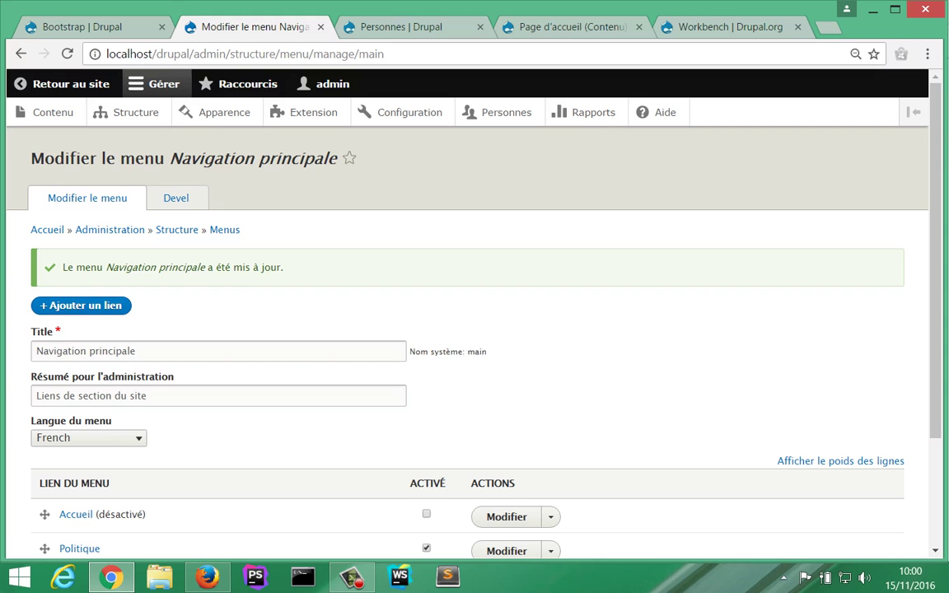
click(313, 112)
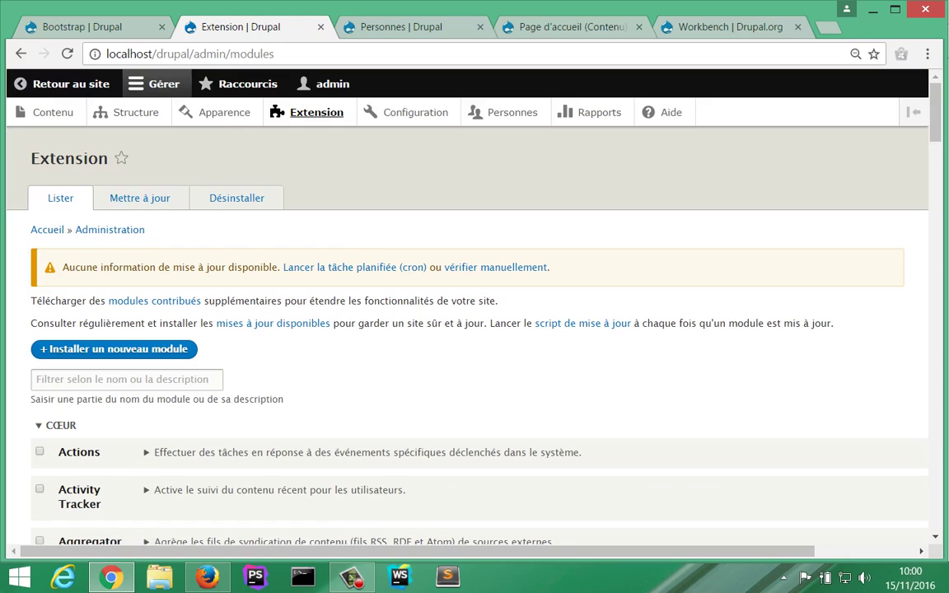
Step: Install the Workbench module from the pasted 8.x-1.0-alpha2 tar.gz URL, then go to the Personnes tab
click(114, 348)
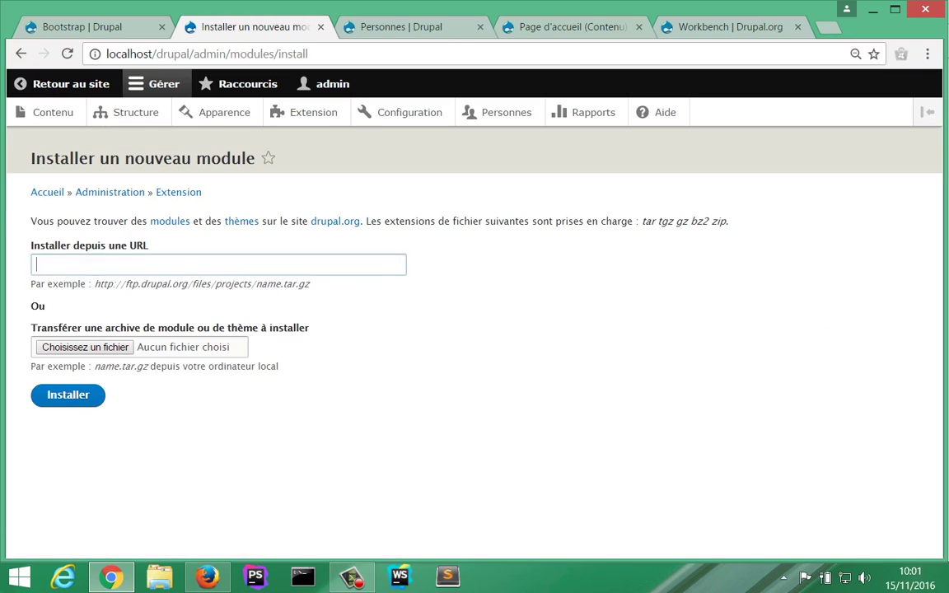
text(https://ftp.drupal.org/files/projects/workbench-8.x-1.0-alpha2.tar.gz)
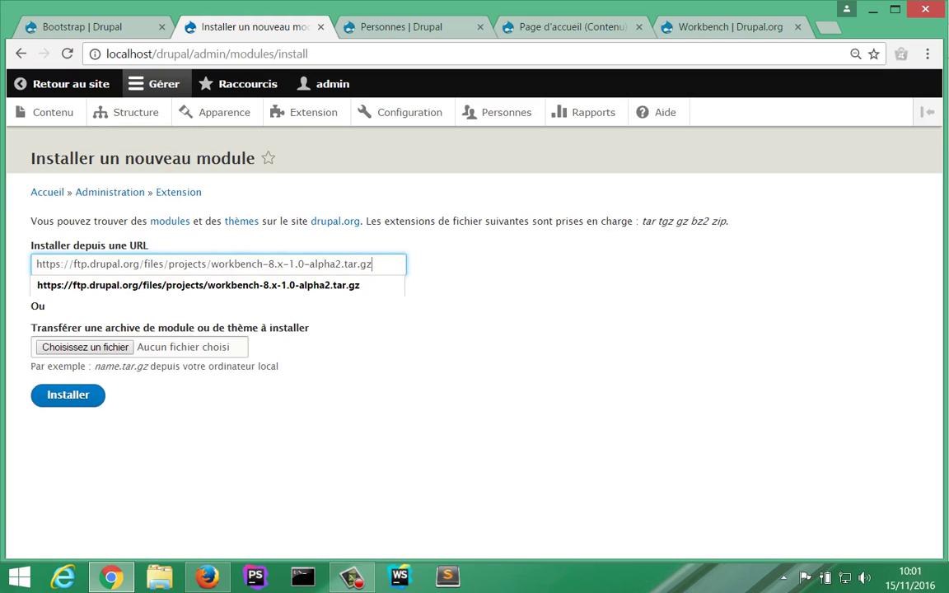
key(Tab)
key(Tab)
key(Return)
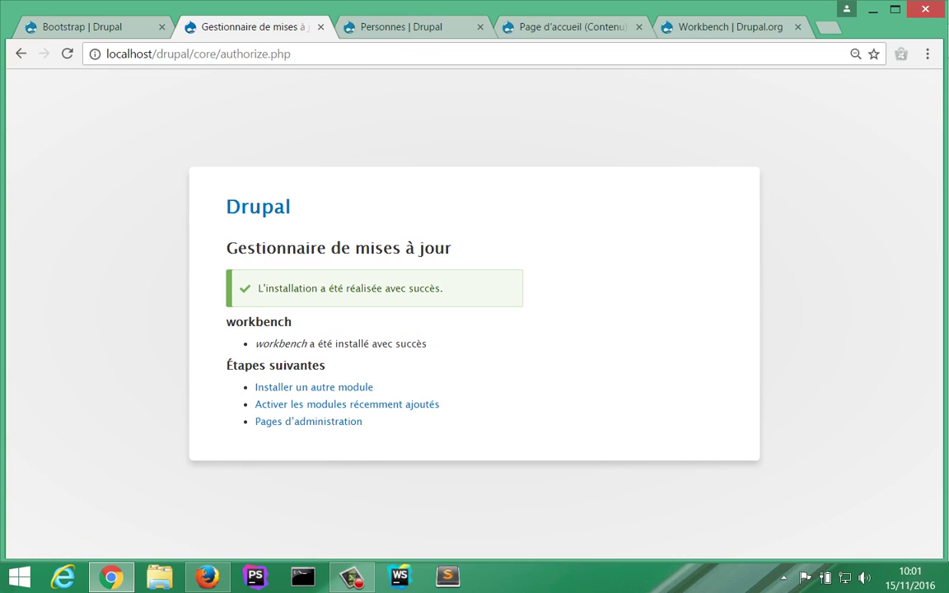
key(ctrl+Tab)
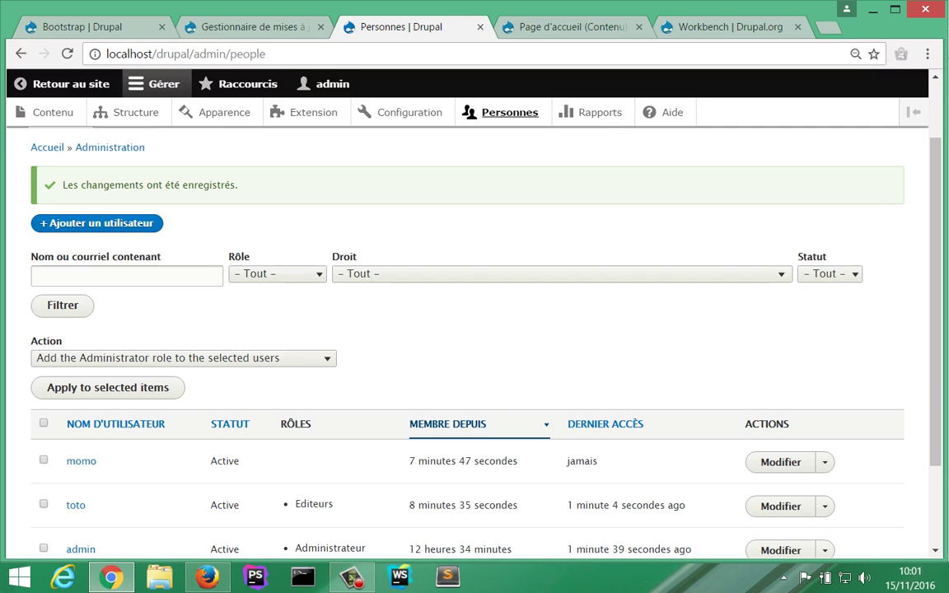
Step: Open the Workbench Moderation project page on drupal.org
key(ctrl+Tab)
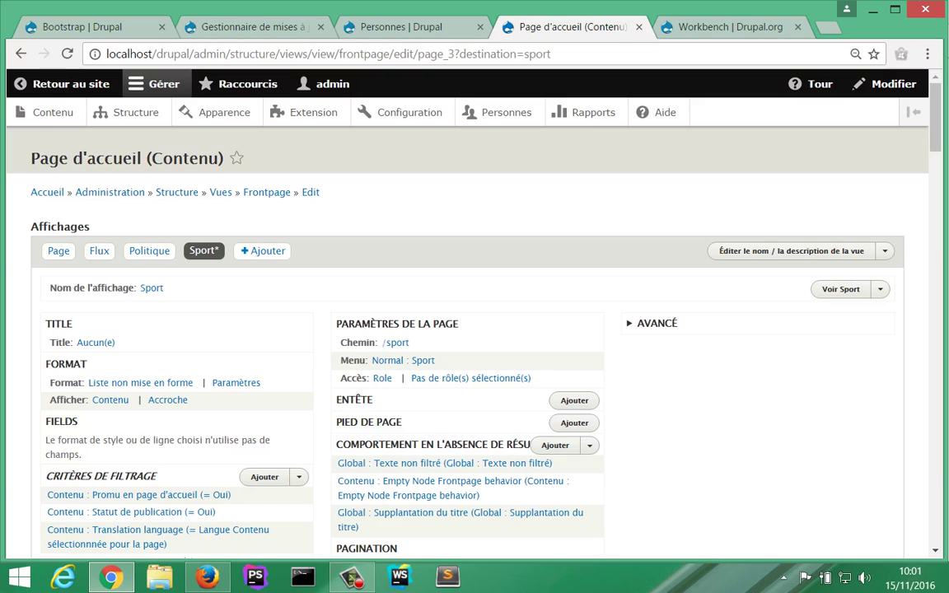
key(ctrl+Tab)
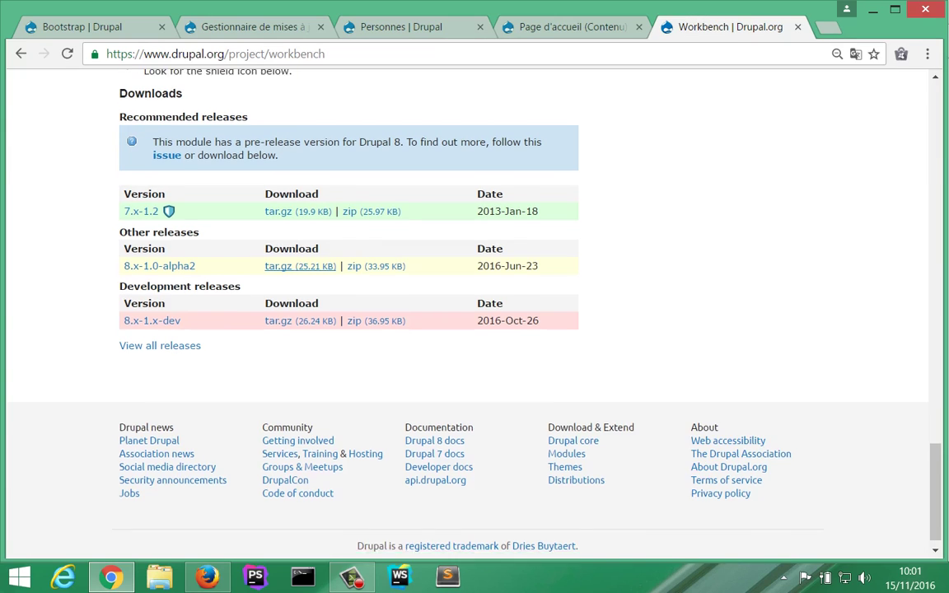
scroll(277, 257, up, 10)
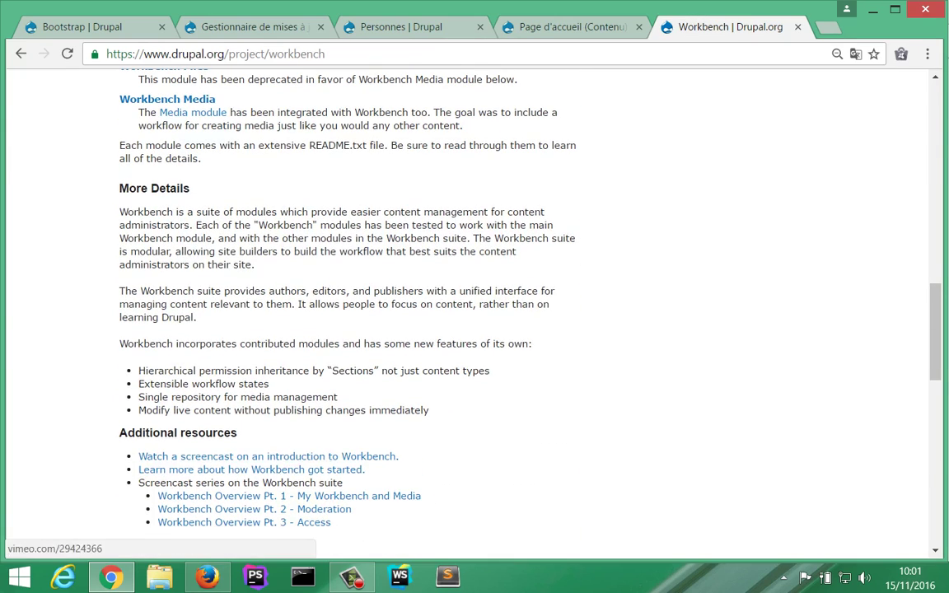
scroll(278, 258, up, 3)
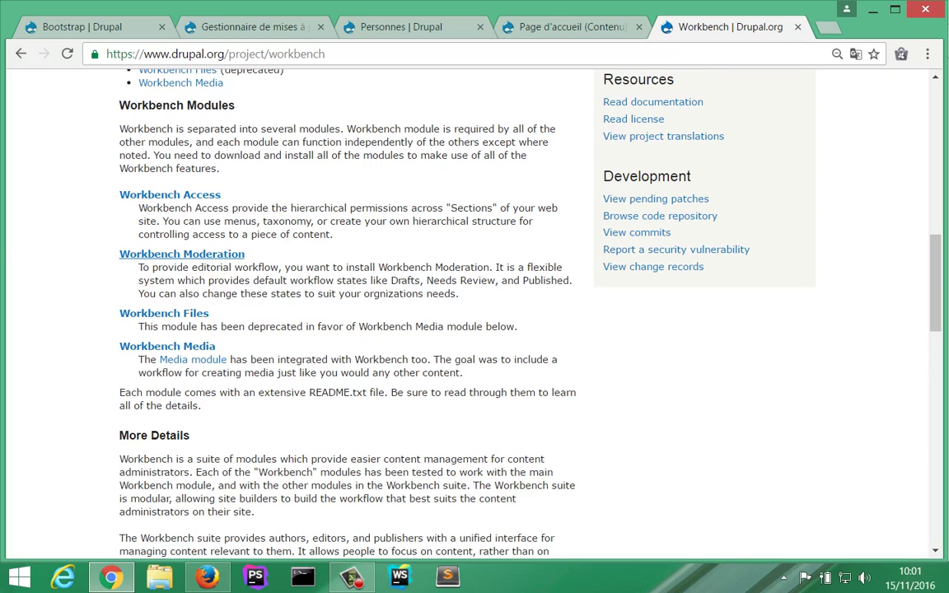
click(181, 254)
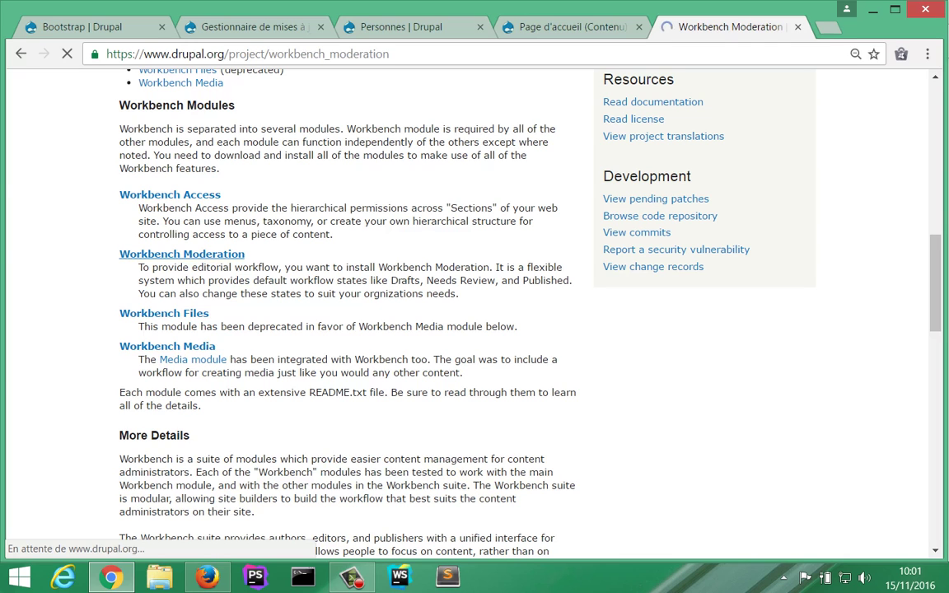
Step: Copy the 8.x-1.1 tar.gz download address and return to the installation-success page
scroll(475, 309, down, 4)
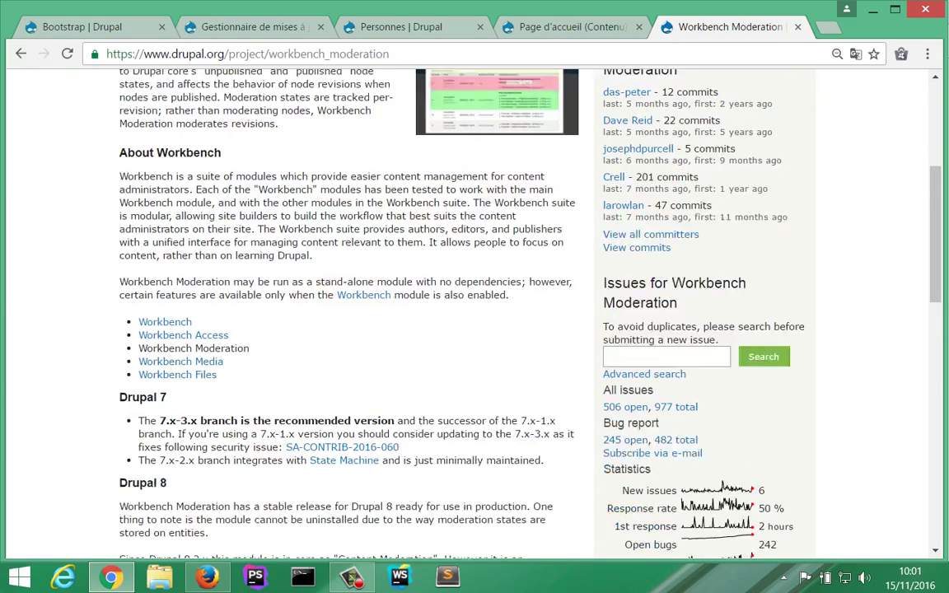
scroll(278, 294, down, 10)
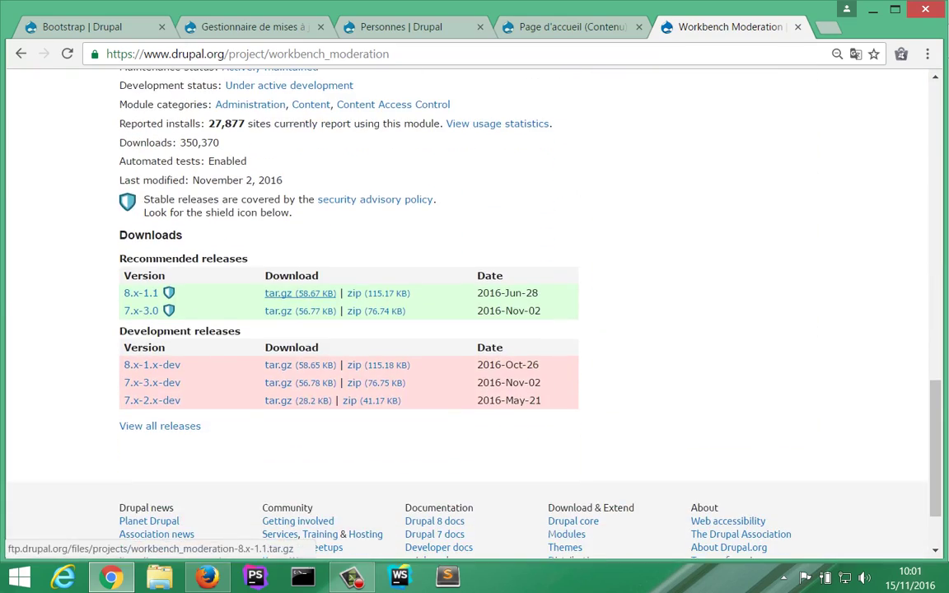
right_click(295, 293)
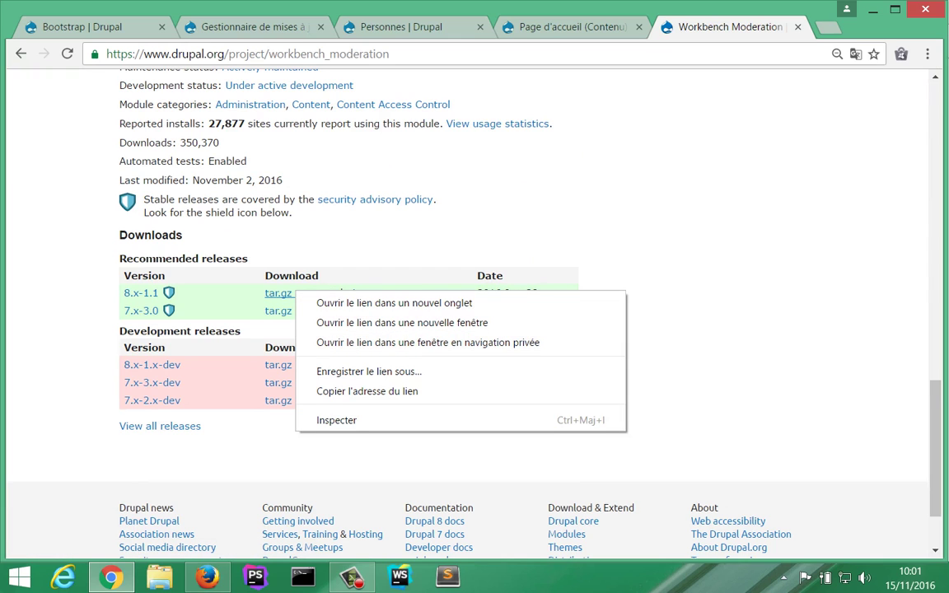
click(367, 391)
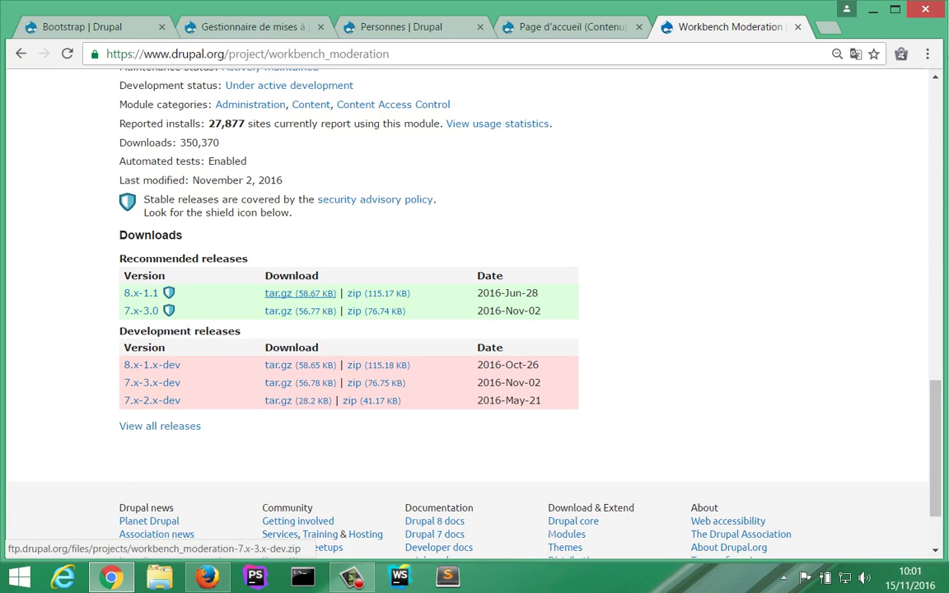
key(ctrl+2)
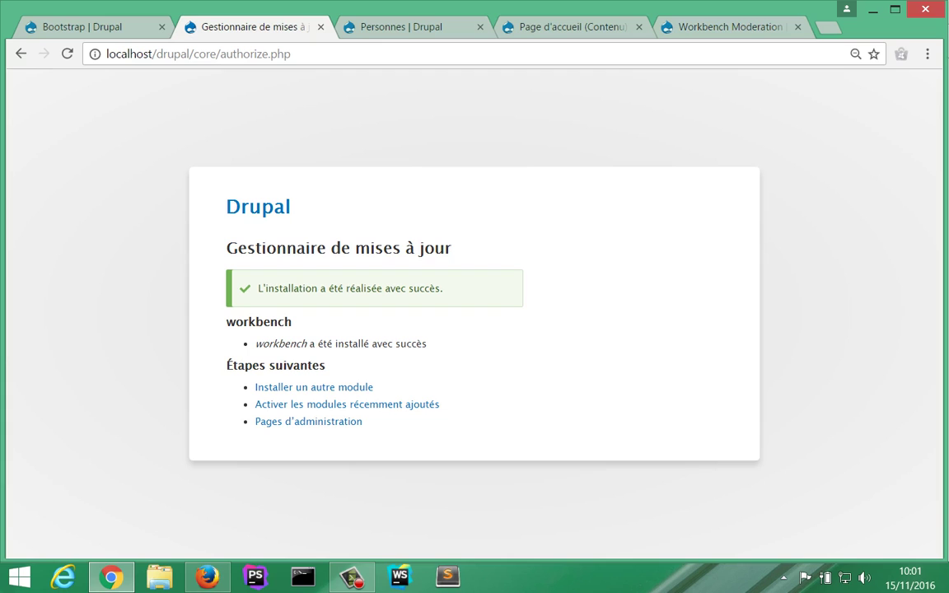
Step: Install workbench_moderation from the pasted 8.x-1.1 tar.gz URL, then go to enable new modules
click(314, 387)
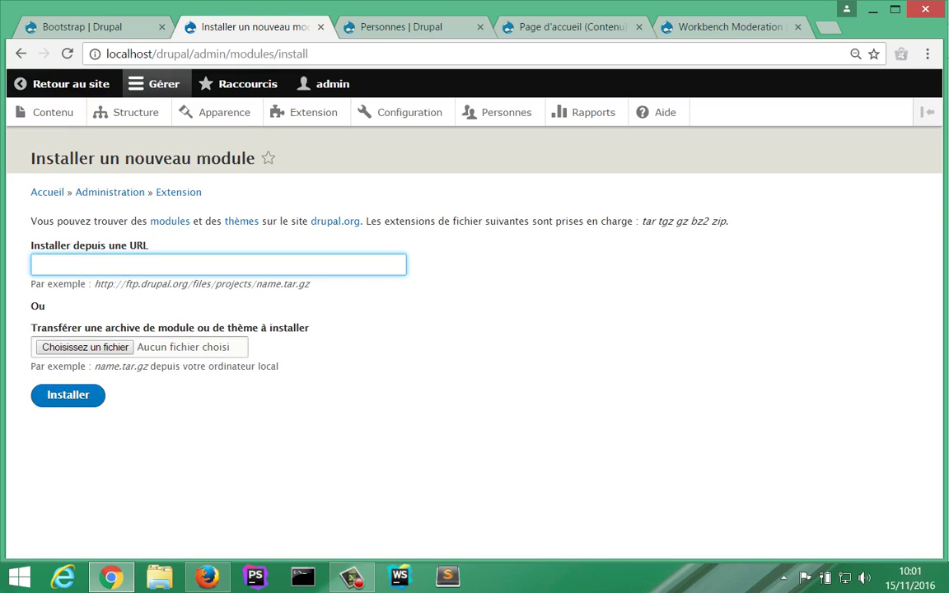
key(Down)
key(Down)
key(Return)
key(Return)
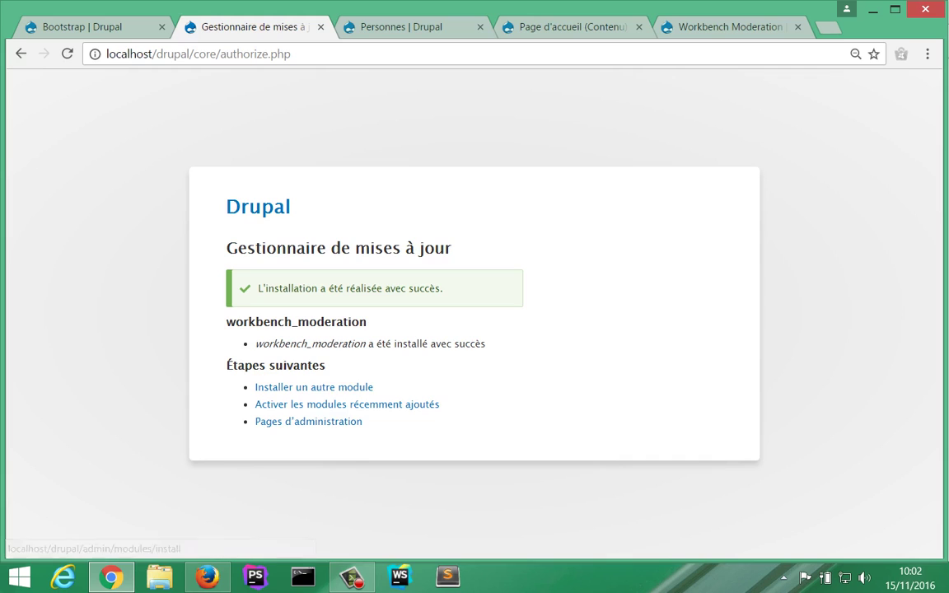
click(347, 405)
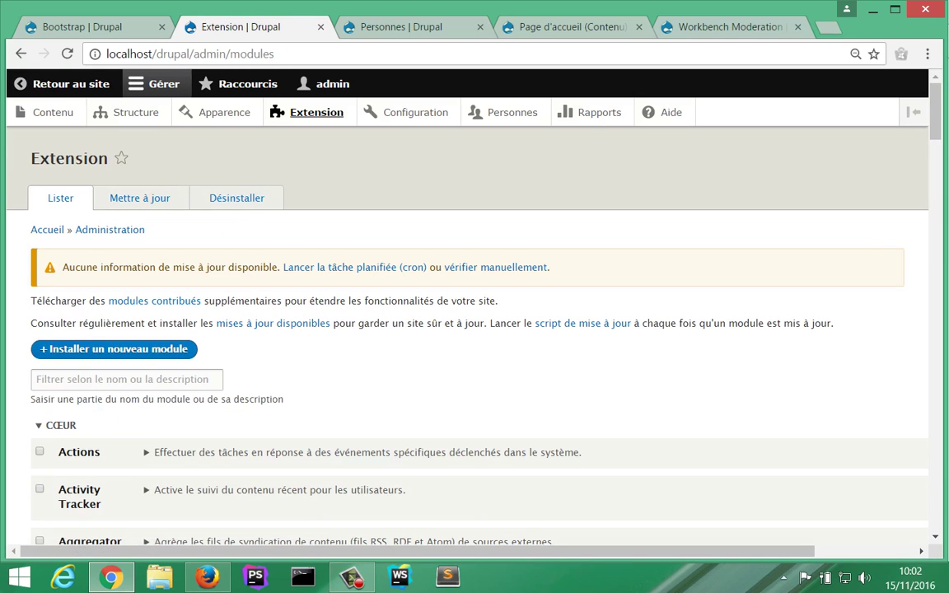
Step: Filter modules by 'work', enable Workbench and Workbench moderation, then view My Workbench
click(124, 379)
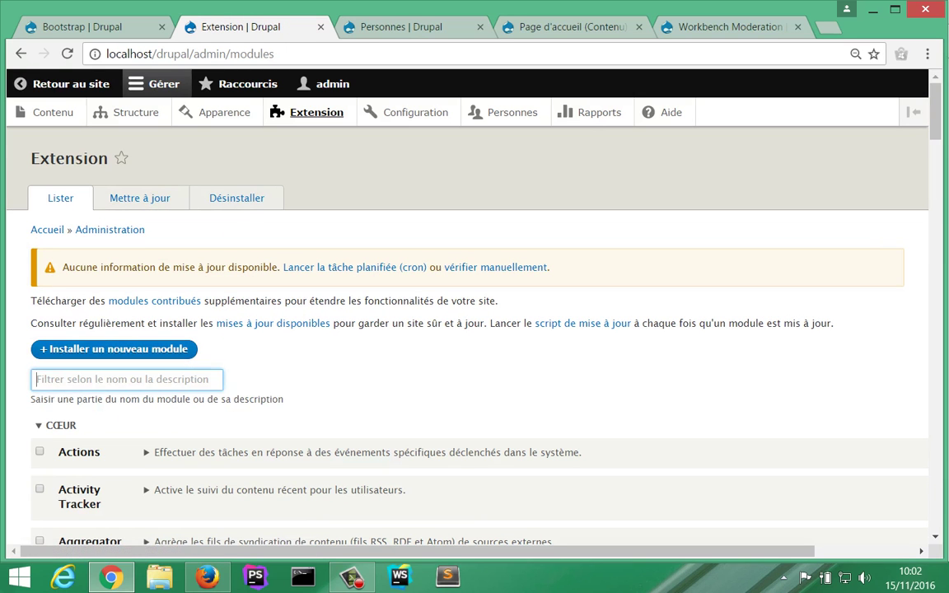
text(wor)
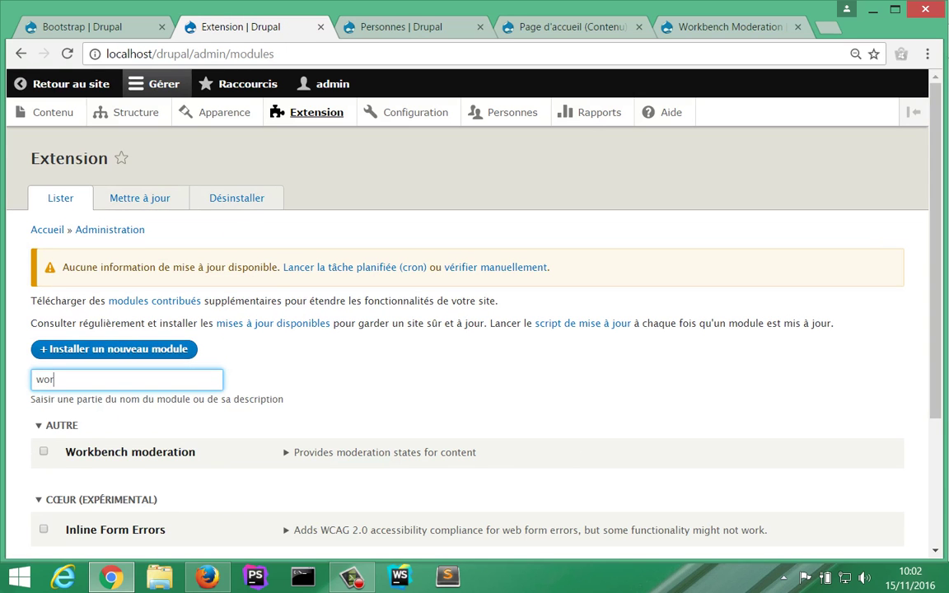
text(k)
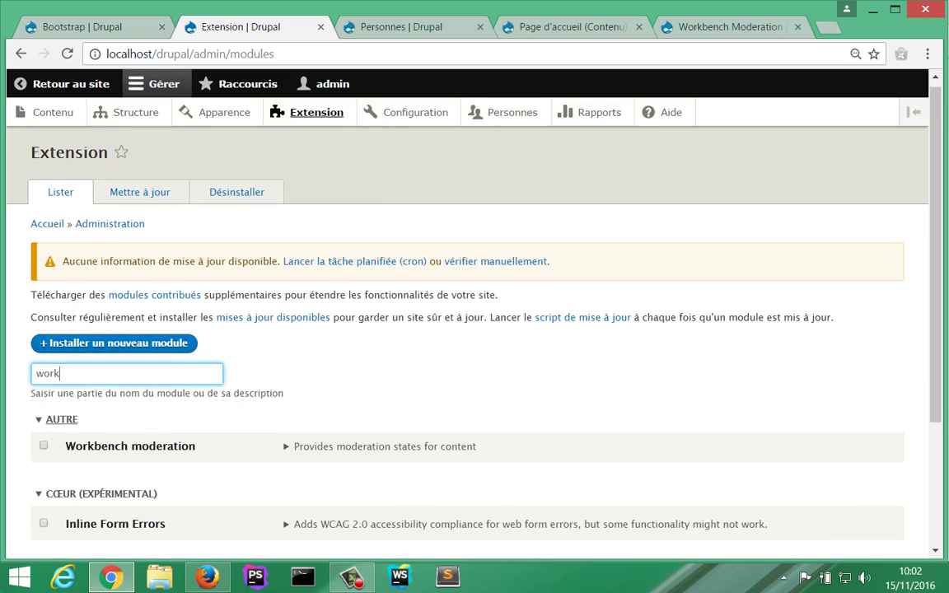
scroll(467, 330, down, 3)
click(44, 419)
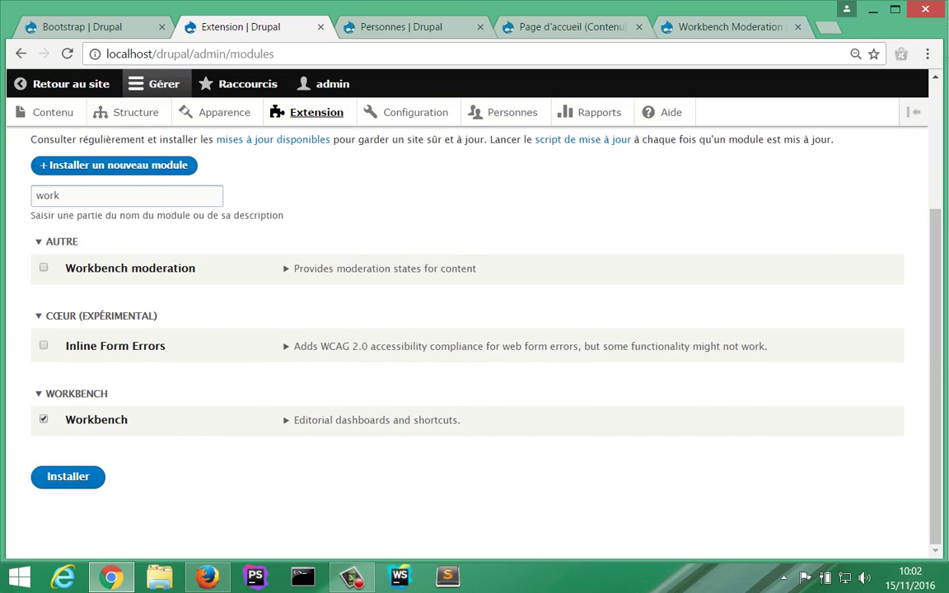
click(385, 269)
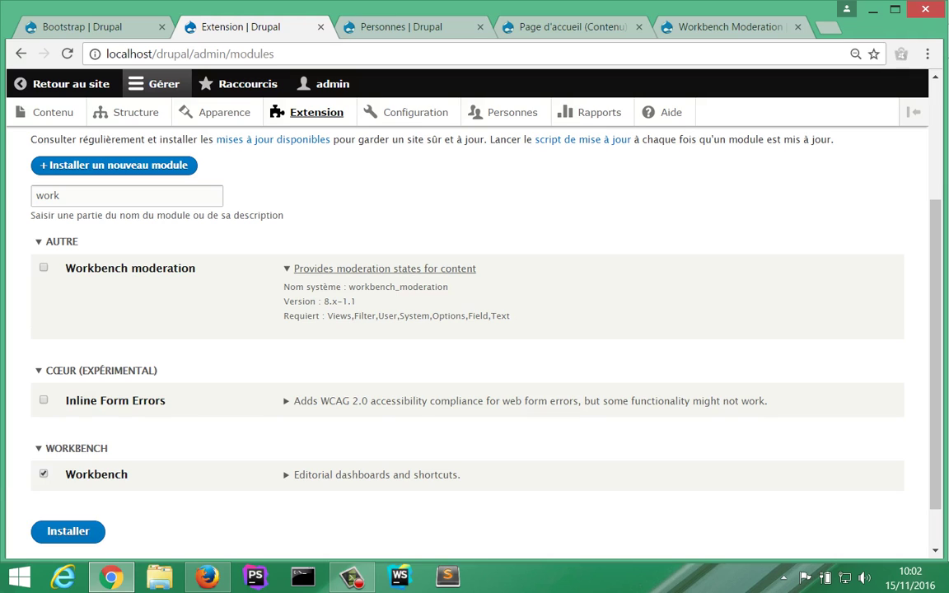
click(44, 267)
click(67, 532)
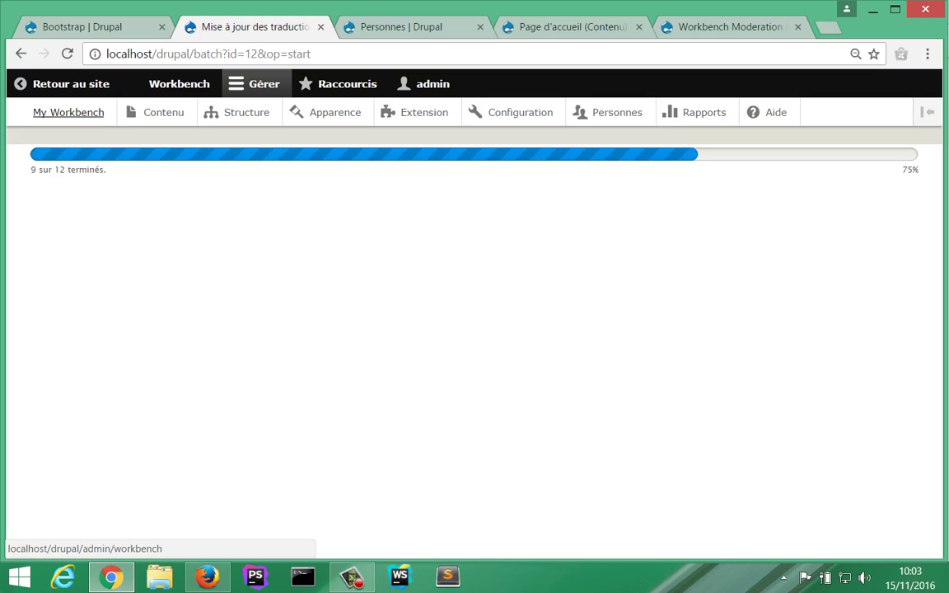
middle_click(68, 112)
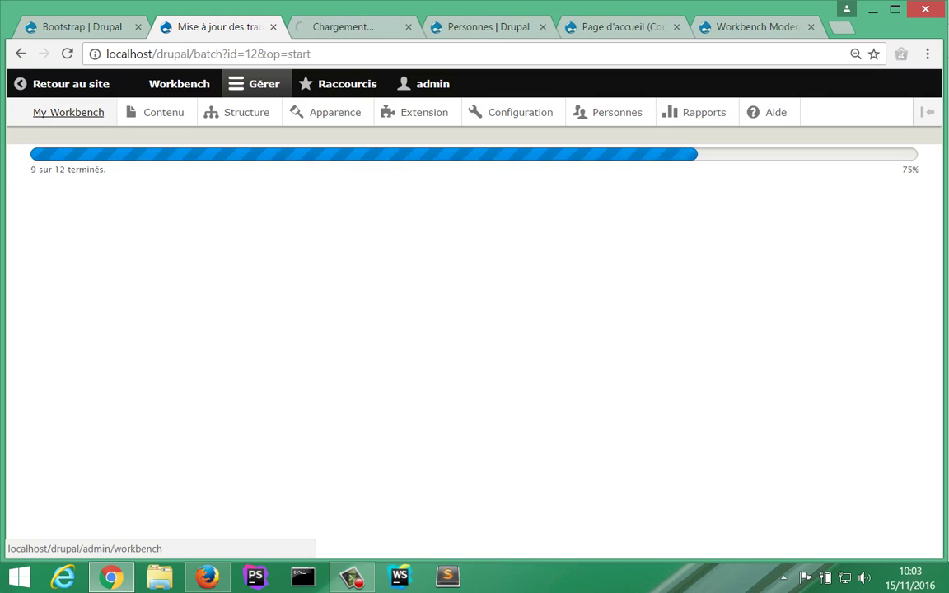
key(ctrl+Tab)
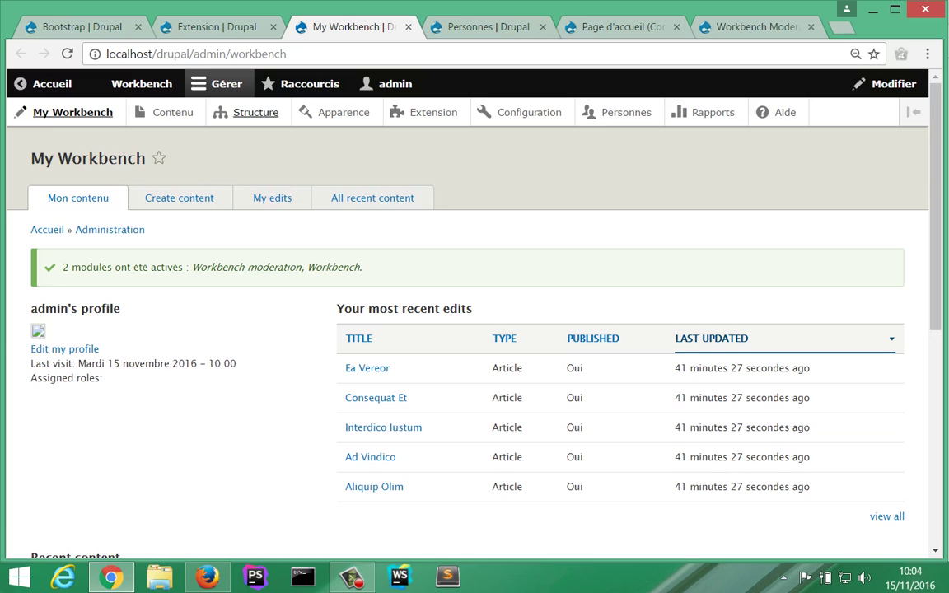
Step: Go to Structure > Types de contenu and open the Article type's edit settings
click(213, 27)
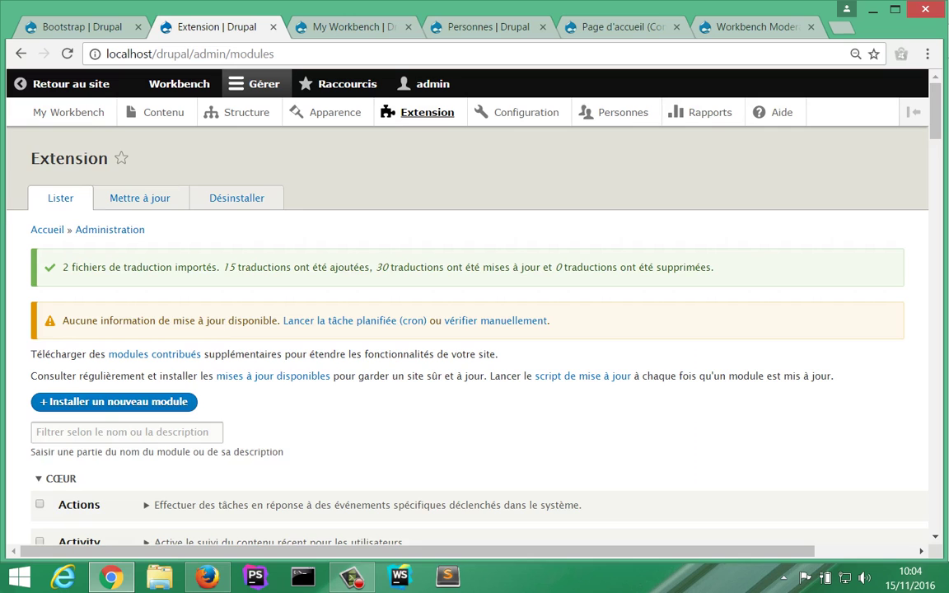
scroll(467, 420, down, 2)
scroll(467, 420, up, 2)
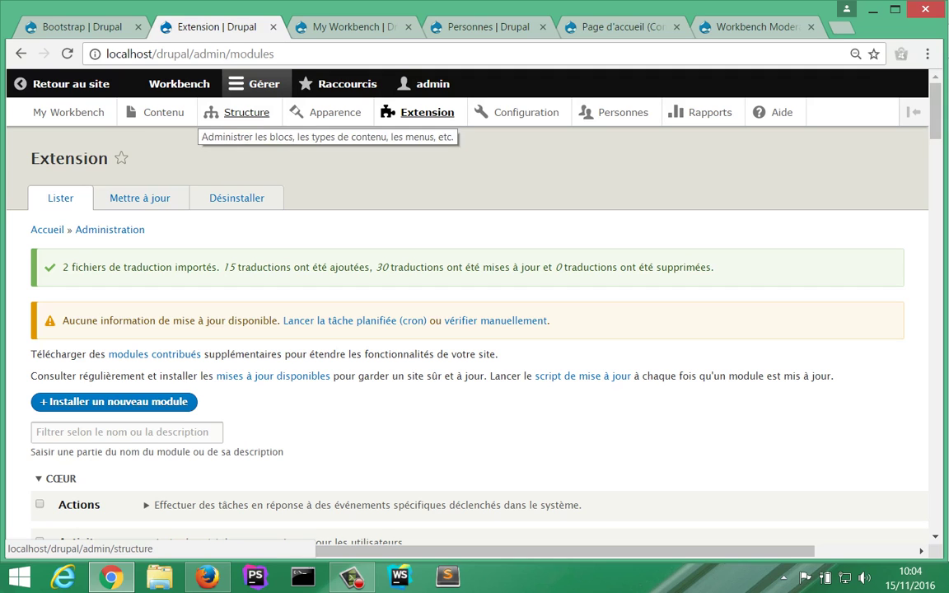
click(239, 112)
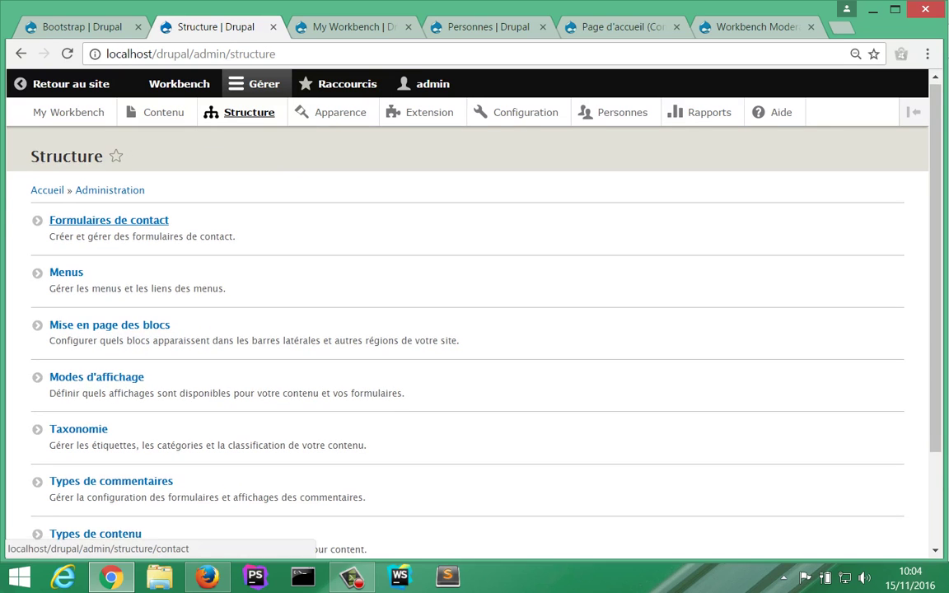
scroll(91, 222, down, 3)
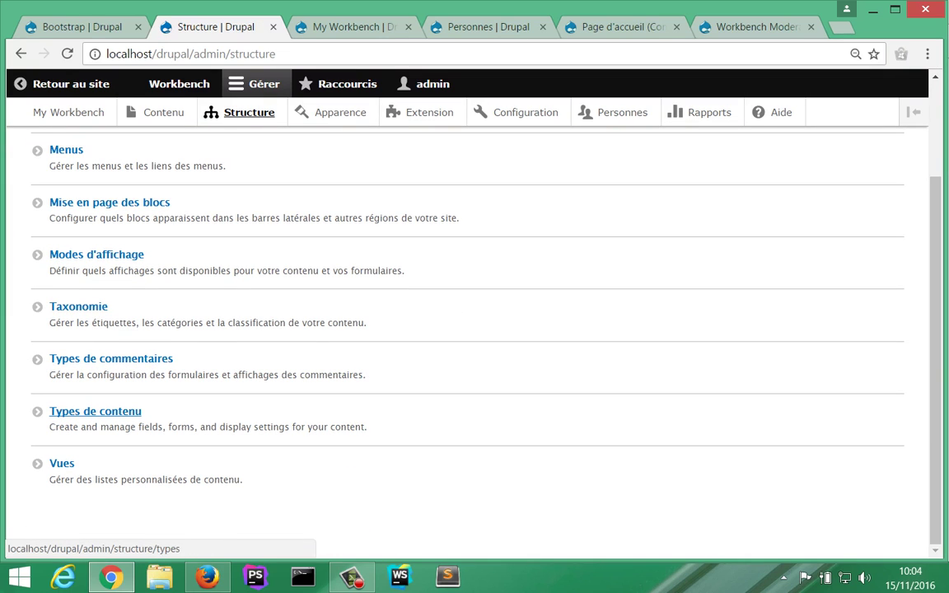
click(95, 411)
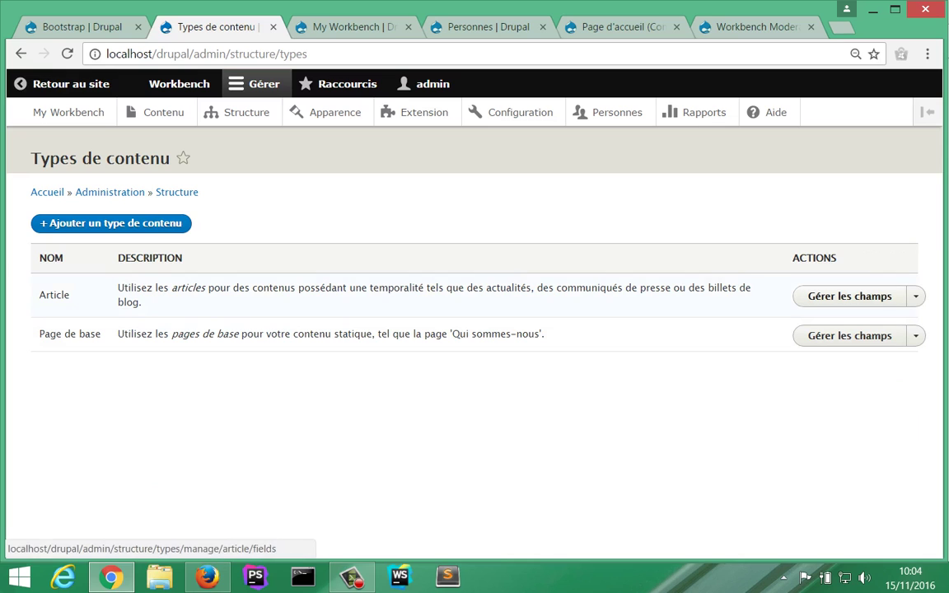
click(915, 297)
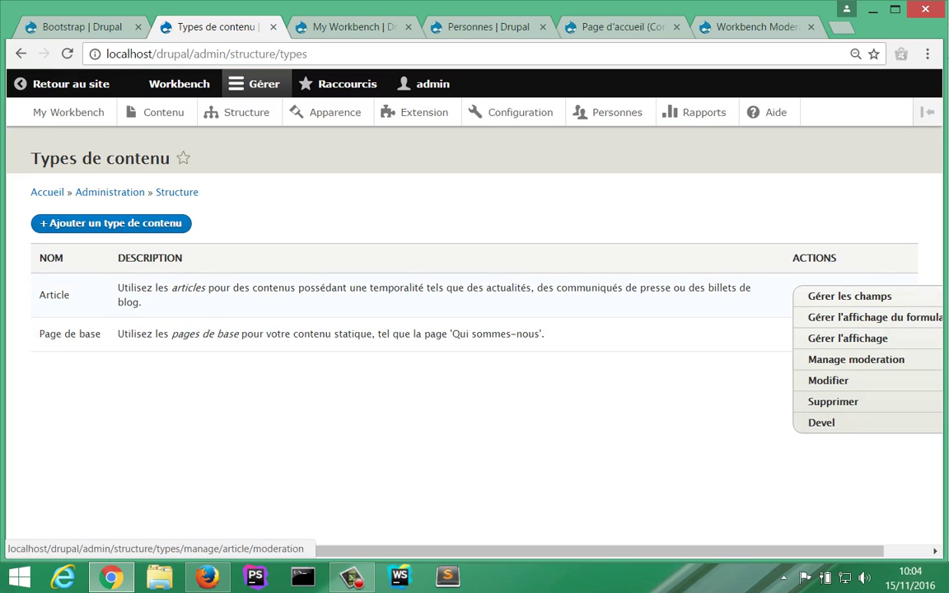
click(829, 381)
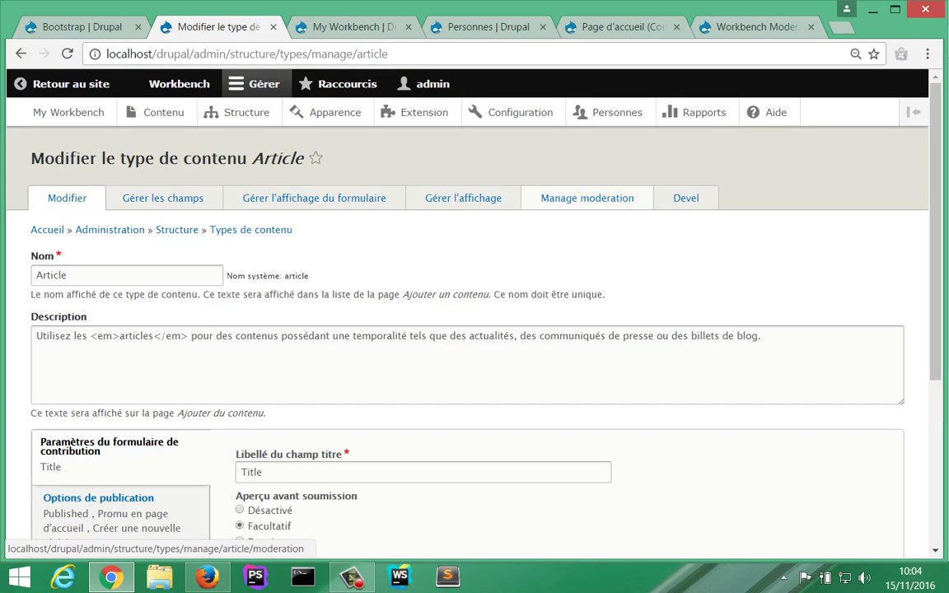
Step: Enable Article moderation states (Archived, Draft, À revoir, Published; default Draft) and save
click(588, 198)
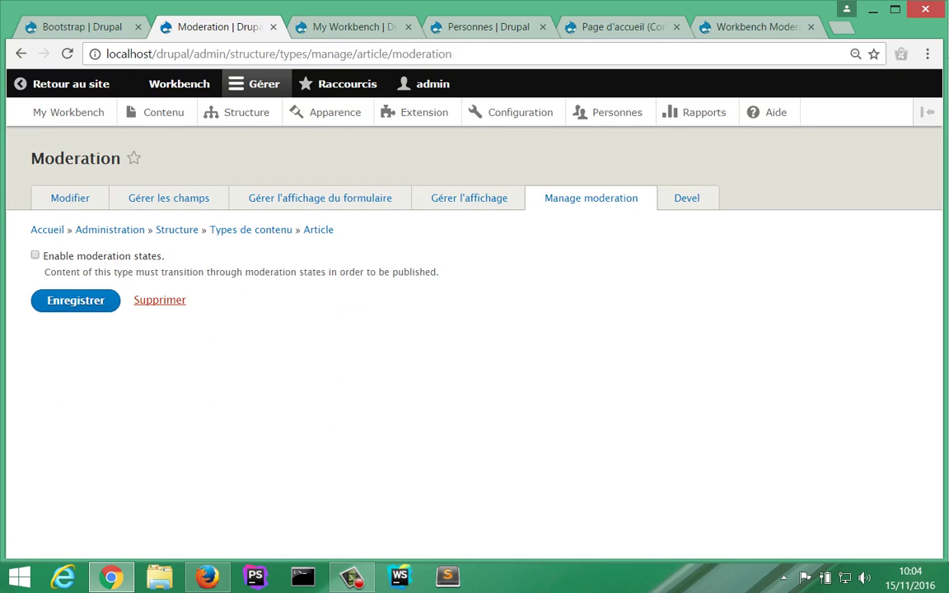
click(34, 256)
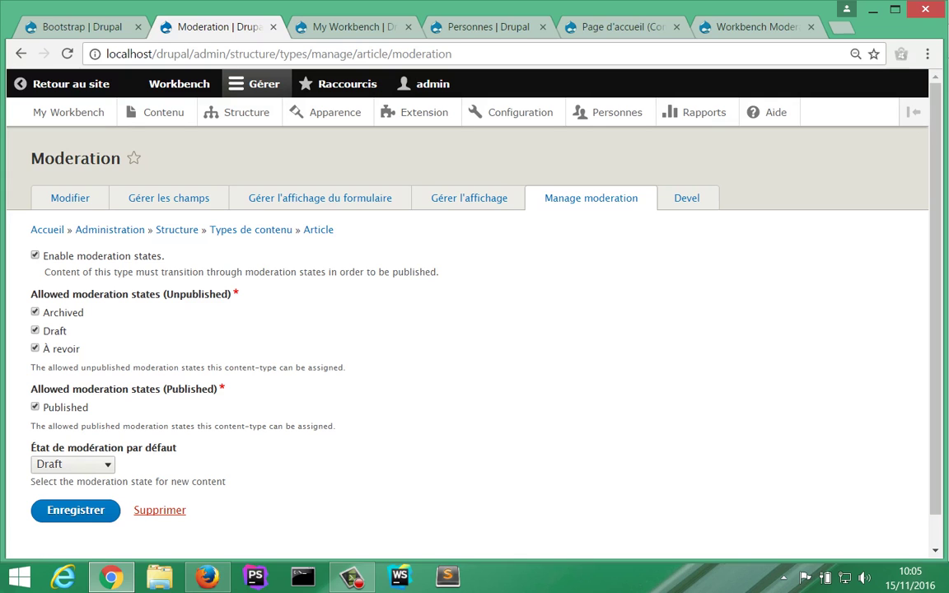
scroll(426, 330, down, 1)
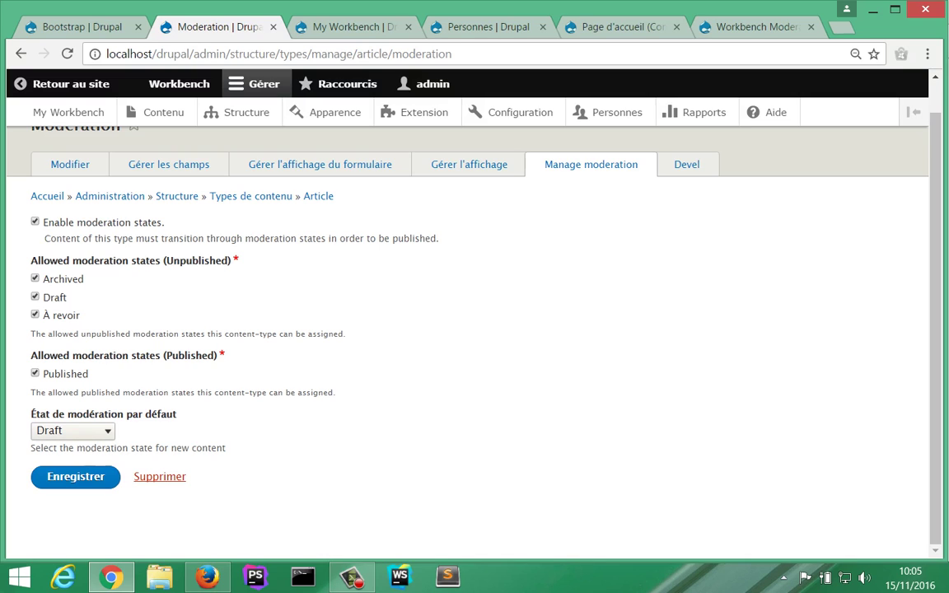
click(75, 477)
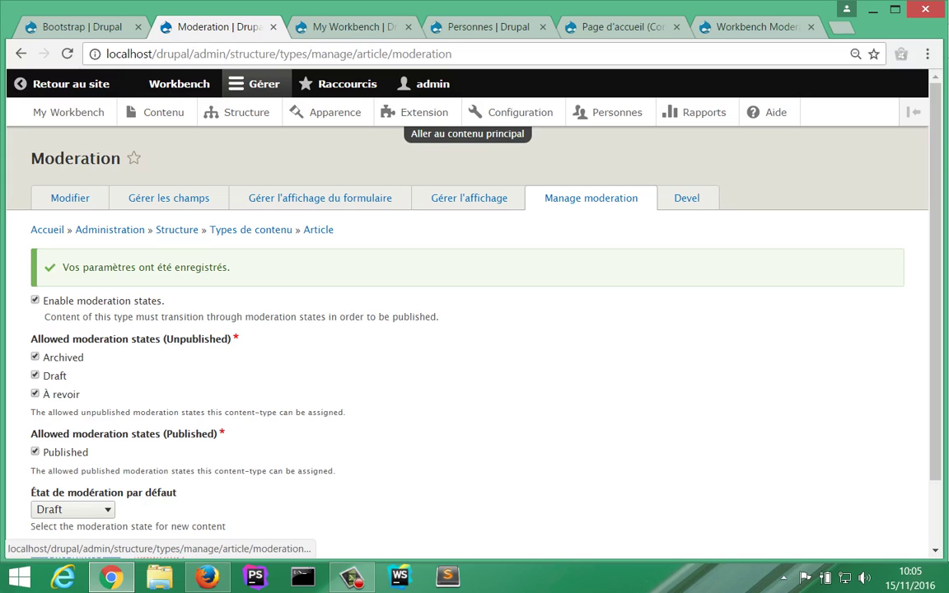
key(alt+Tab)
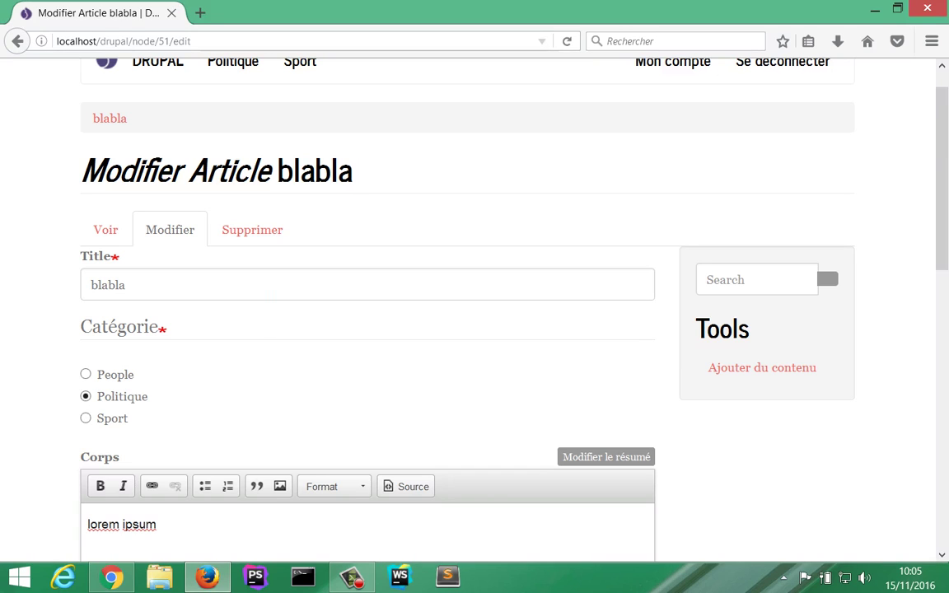
Step: Reload the blabla article edit form in Firefox to check its new draft moderation options
key(F5)
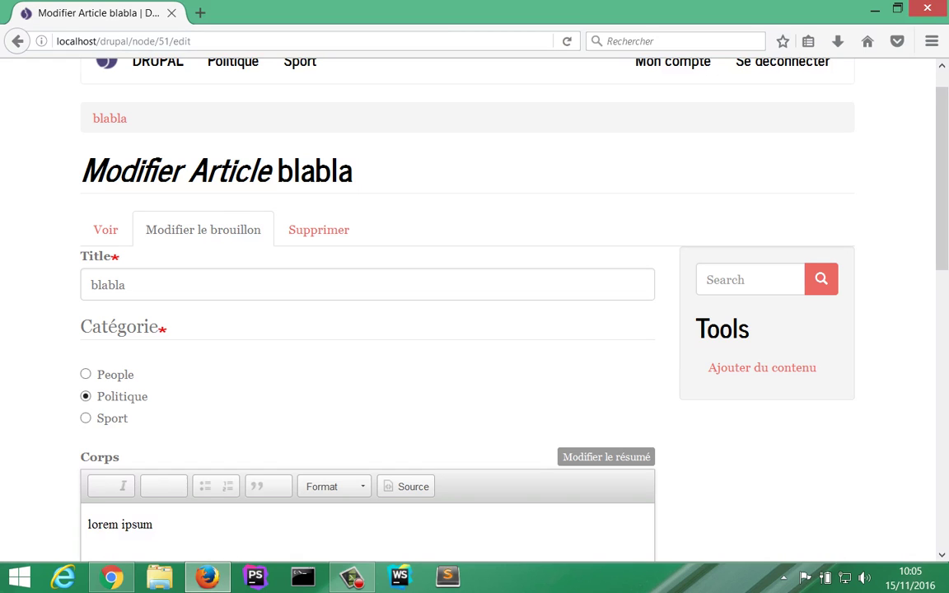
scroll(466, 314, down, 2)
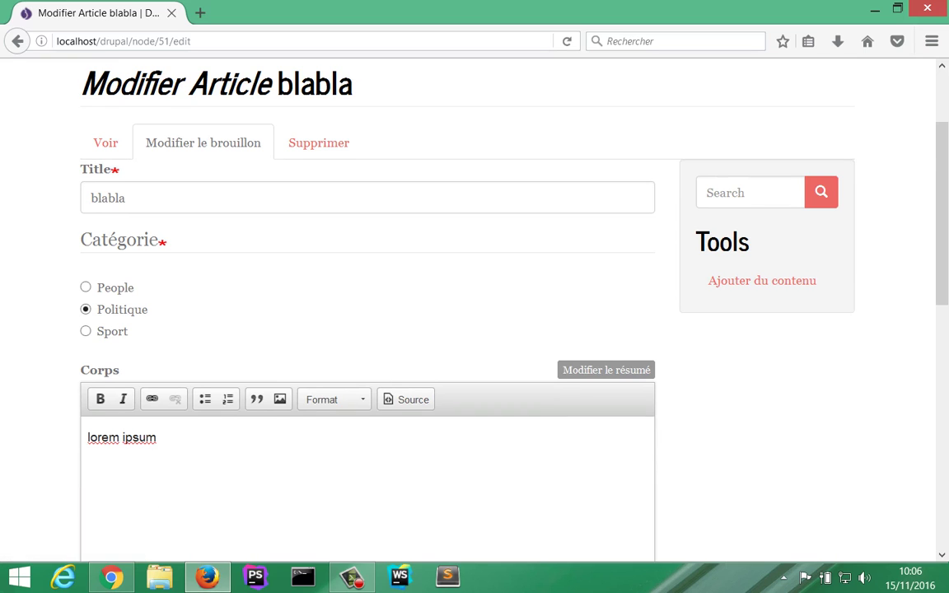
scroll(467, 313, down, 5)
scroll(466, 313, down, 8)
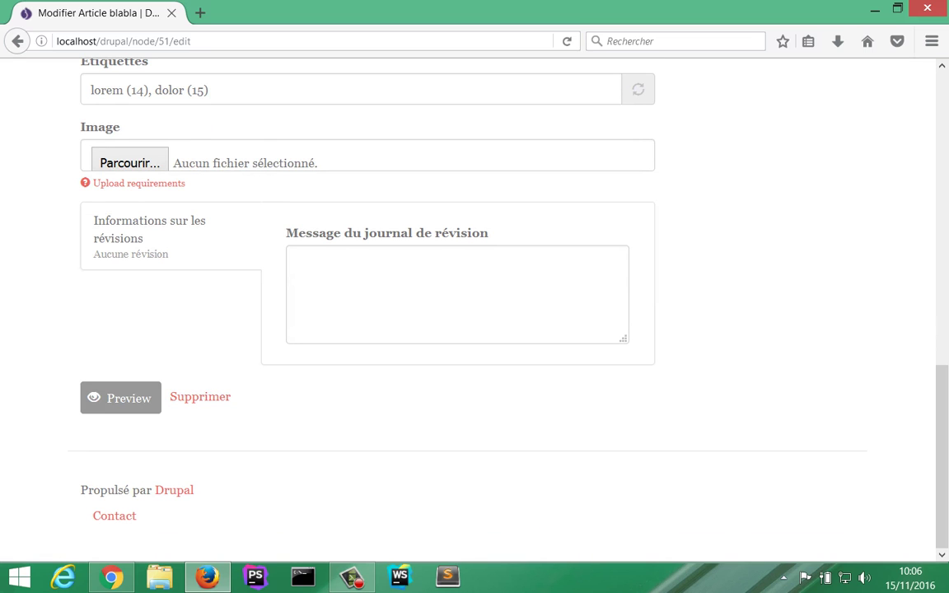
scroll(458, 330, up, 5)
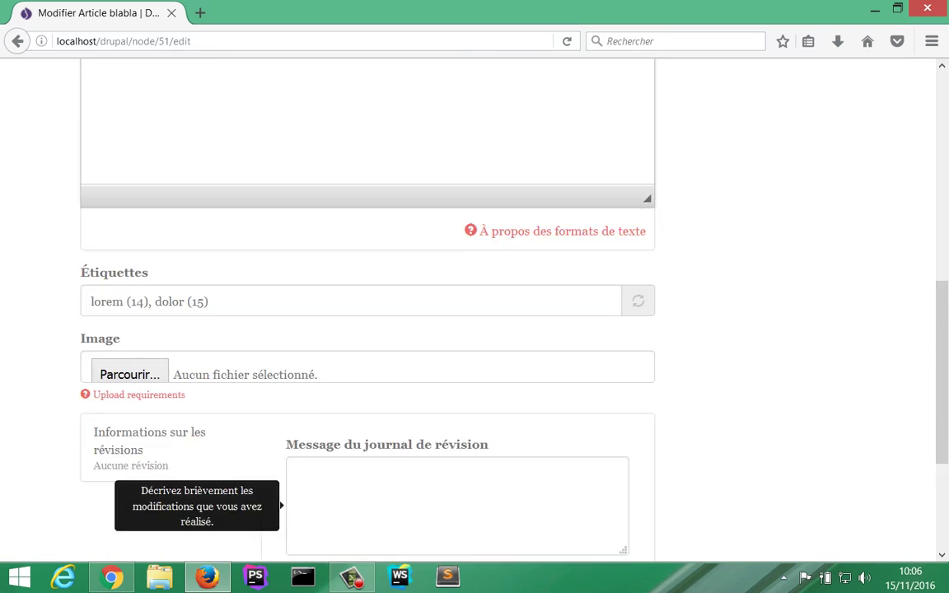
scroll(457, 330, up, 10)
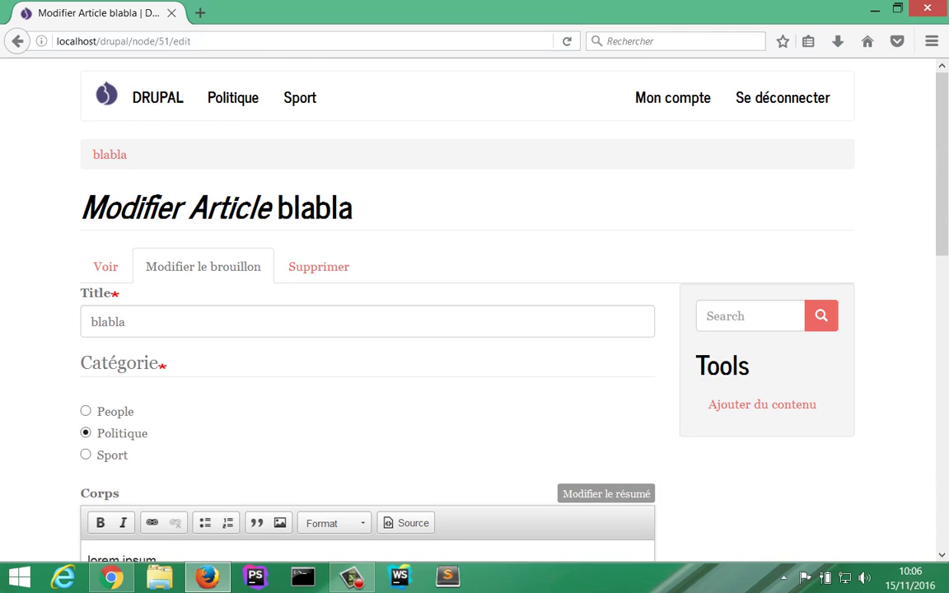
key(alt+Tab)
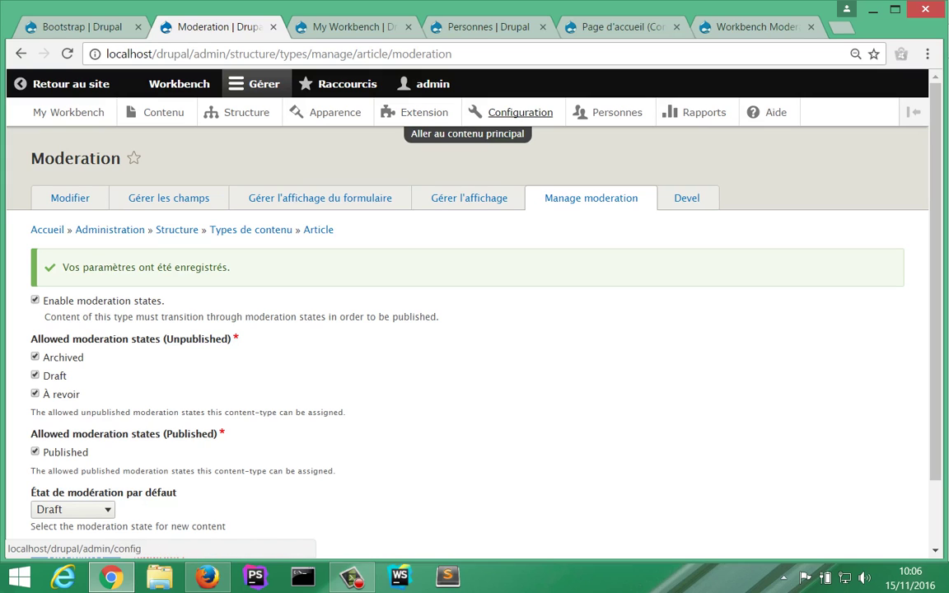
Step: From Configuration, open Workbench moderation under the Processus section
click(520, 112)
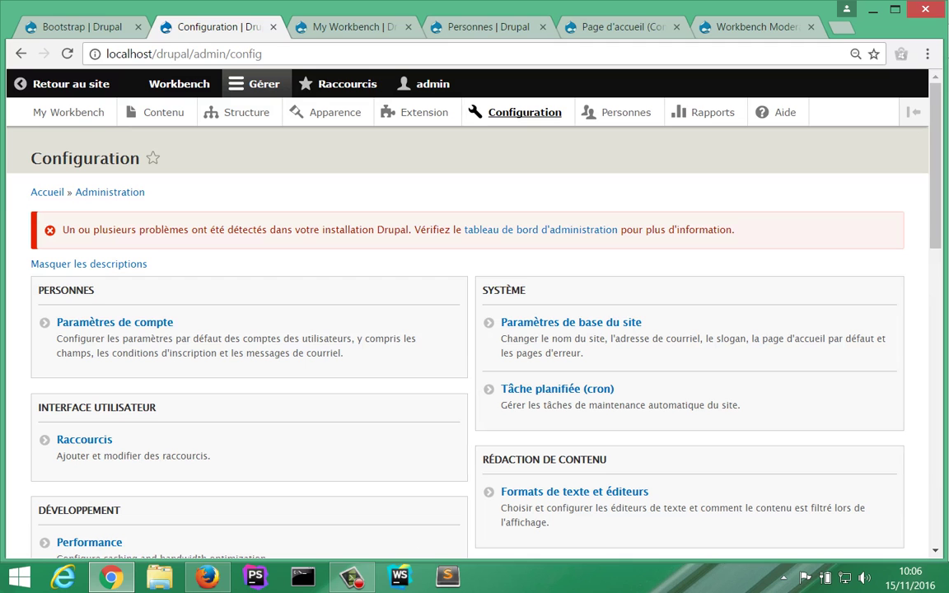
scroll(468, 330, down, 10)
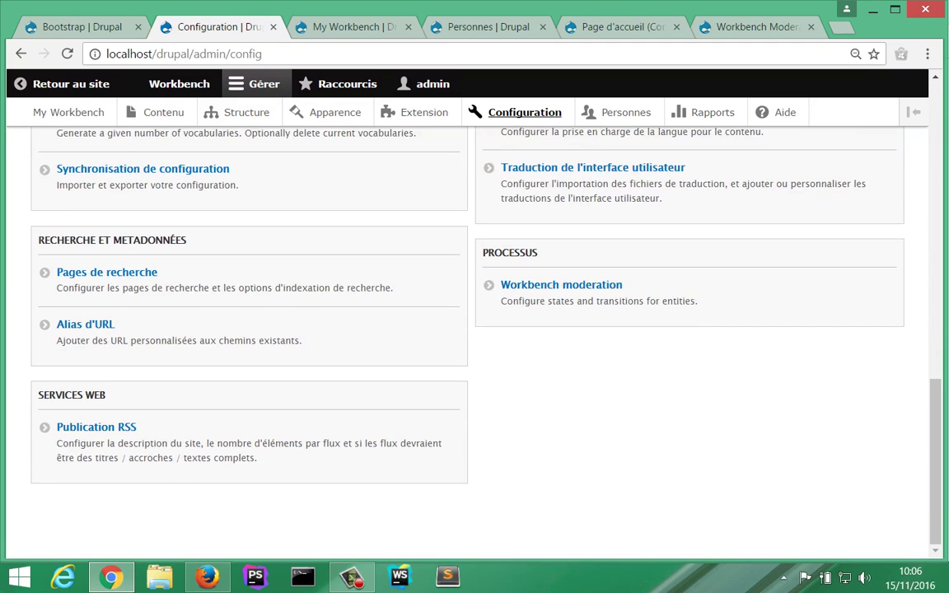
scroll(560, 452, up, 2)
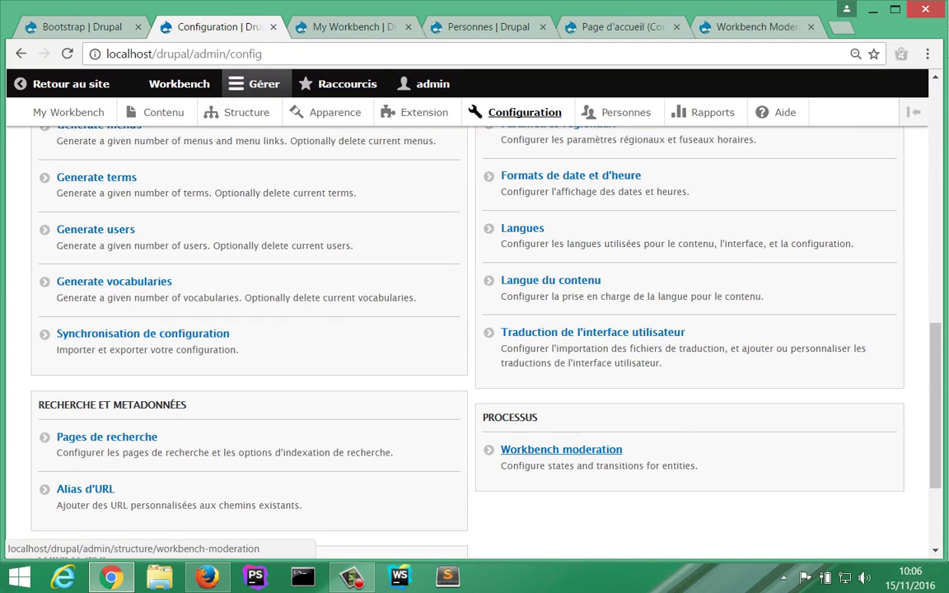
scroll(560, 452, up, 8)
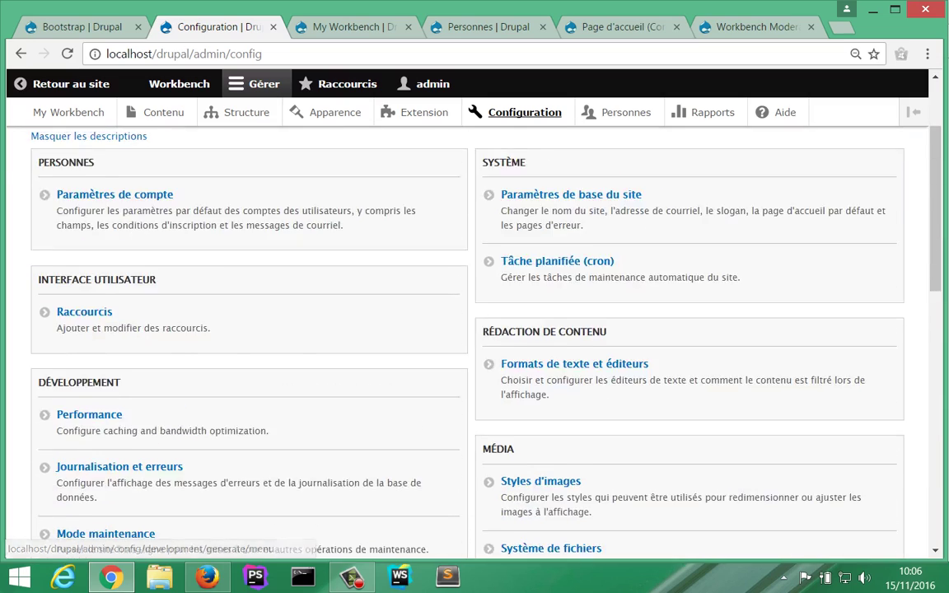
scroll(468, 330, down, 10)
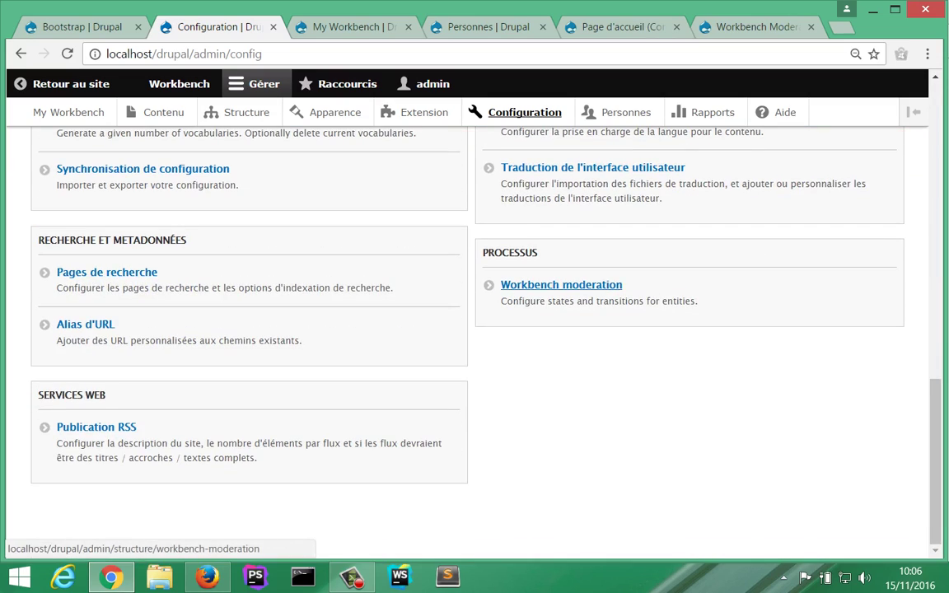
click(561, 284)
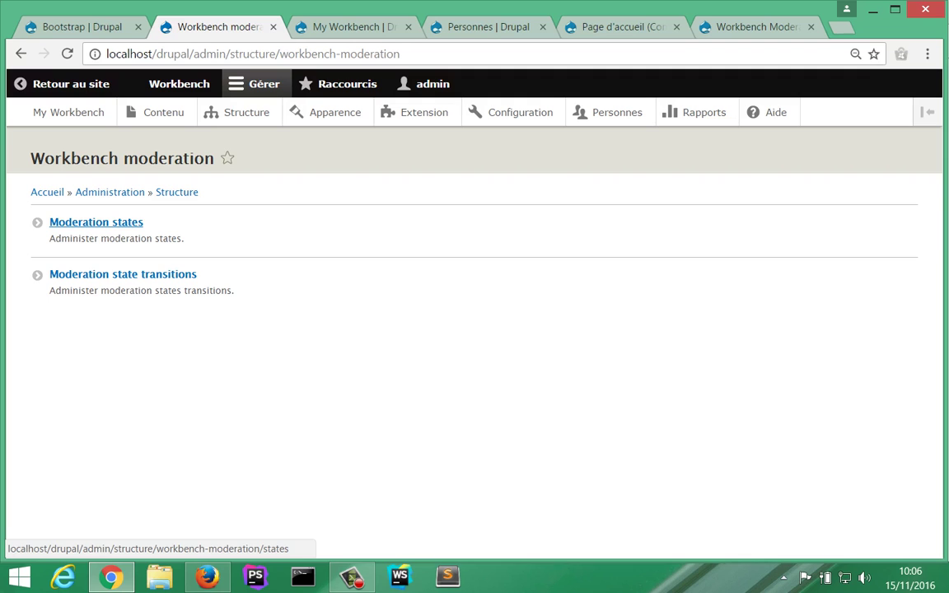
Step: Review the moderation states list, then open the Moderation state transitions list
click(95, 223)
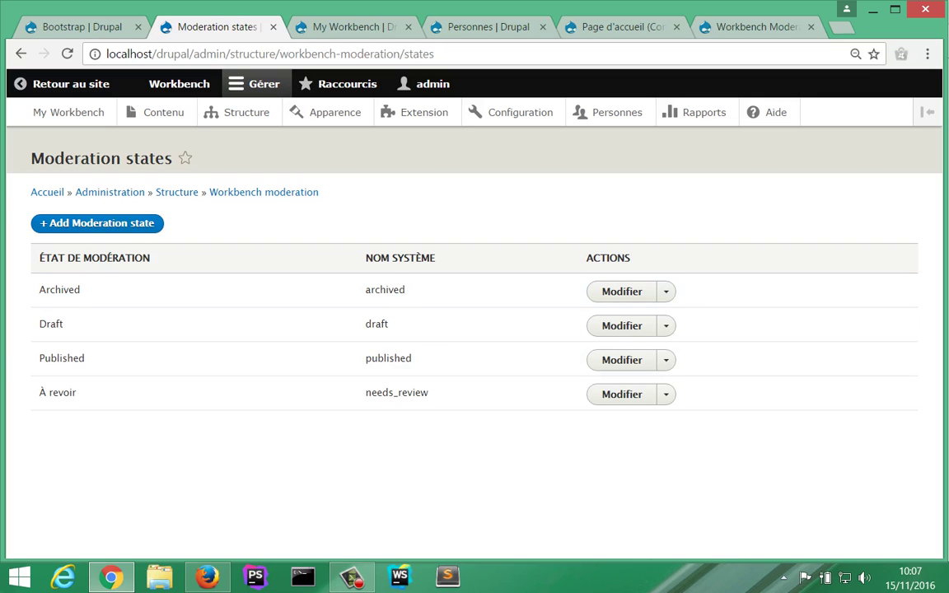
click(264, 192)
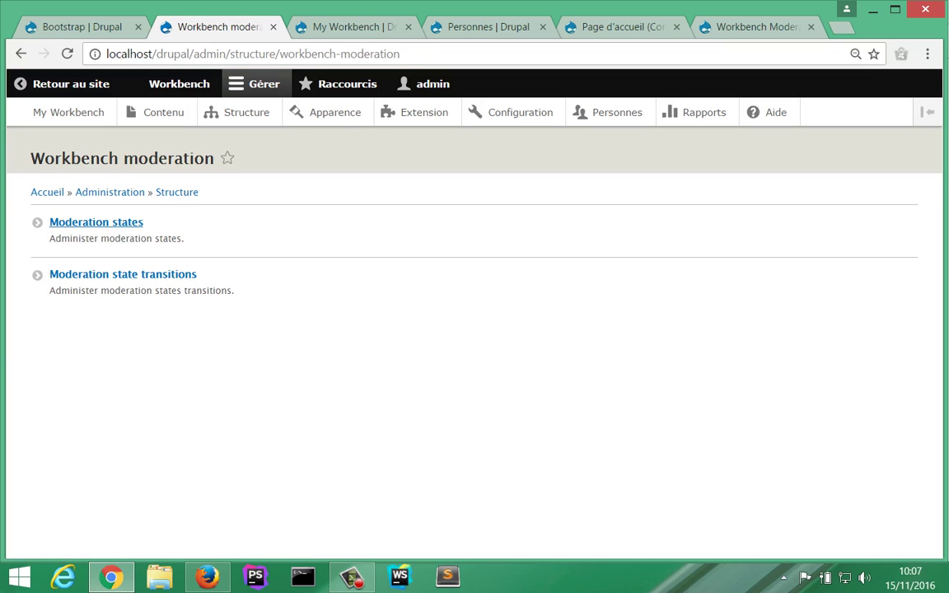
click(123, 275)
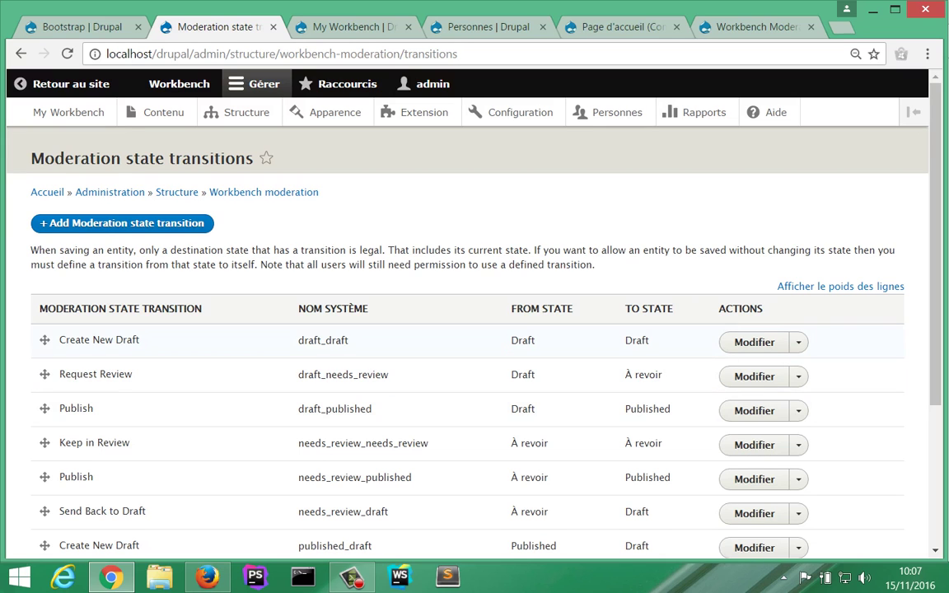
Step: Browse the transitions list and inspect the actions available for the Archive transition
scroll(461, 351, down, 1)
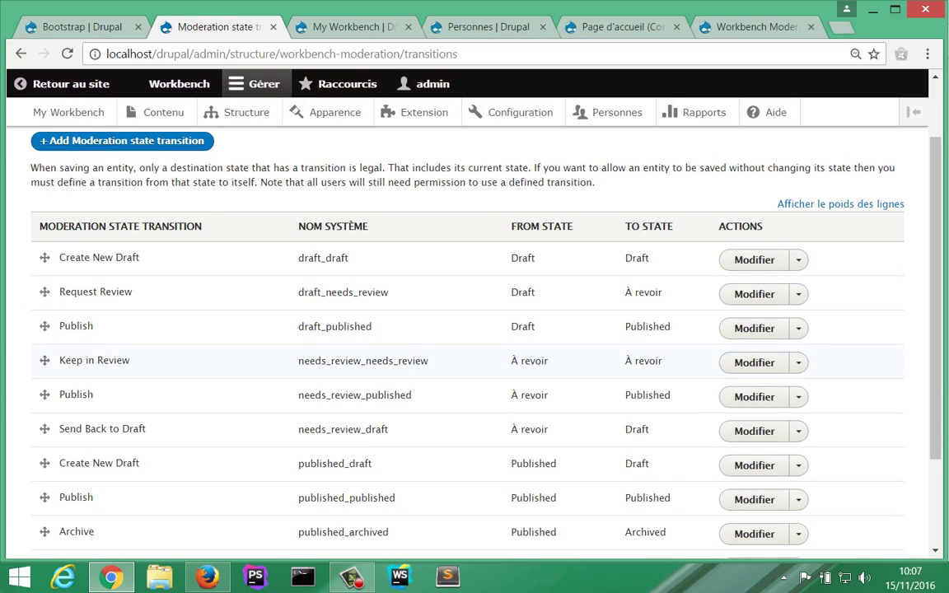
scroll(461, 362, down, 1)
scroll(462, 363, up, 1)
scroll(475, 330, down, 3)
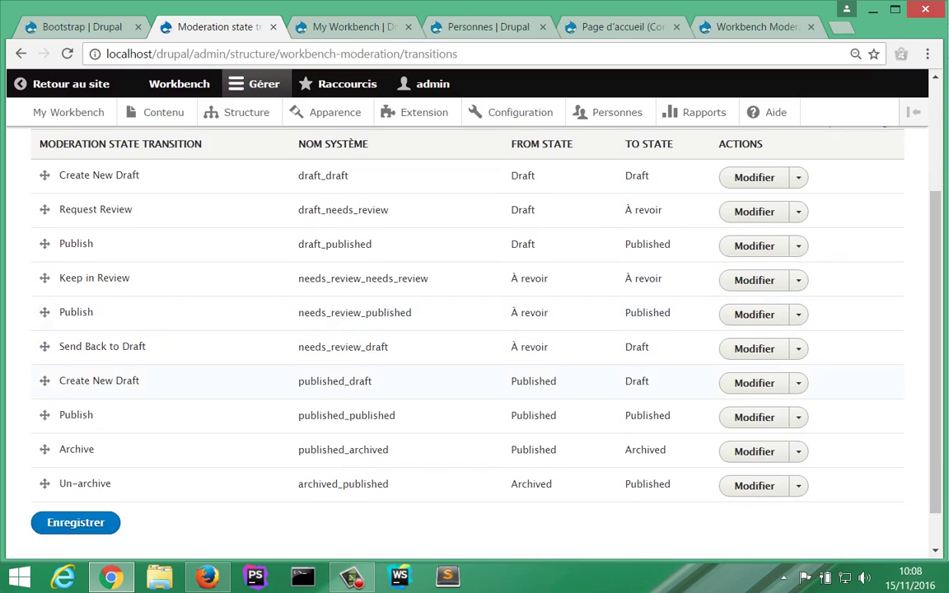
scroll(475, 330, up, 5)
scroll(475, 330, down, 5)
scroll(475, 329, up, 5)
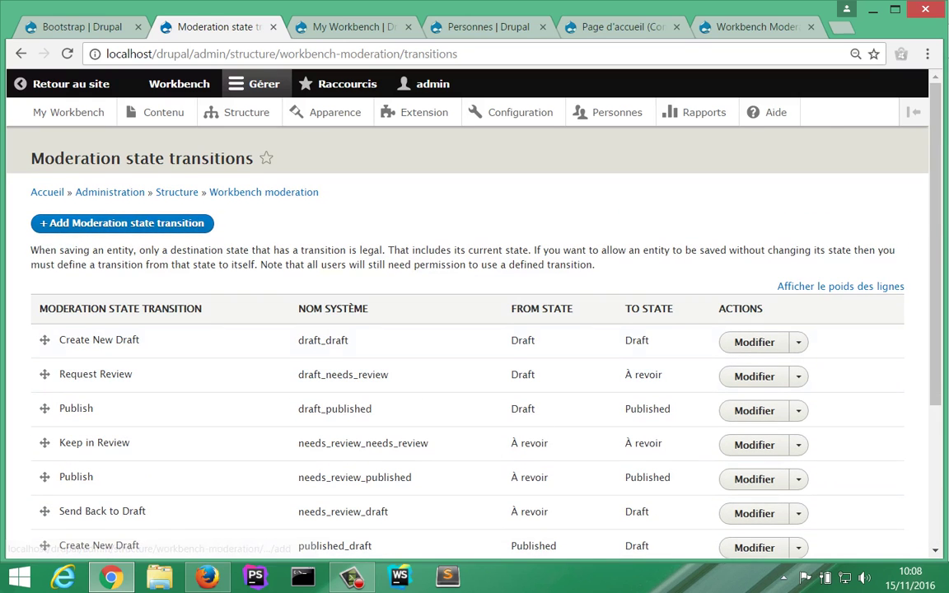
scroll(475, 330, down, 1)
scroll(475, 330, down, 2)
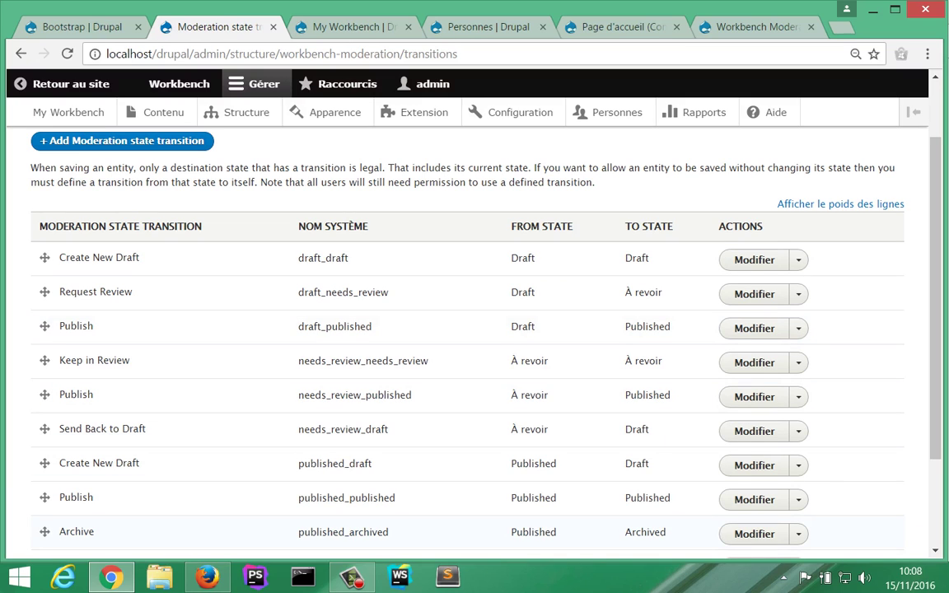
click(798, 534)
Step: Return to the Moderation states list via the Workbench moderation overview
scroll(475, 330, up, 1)
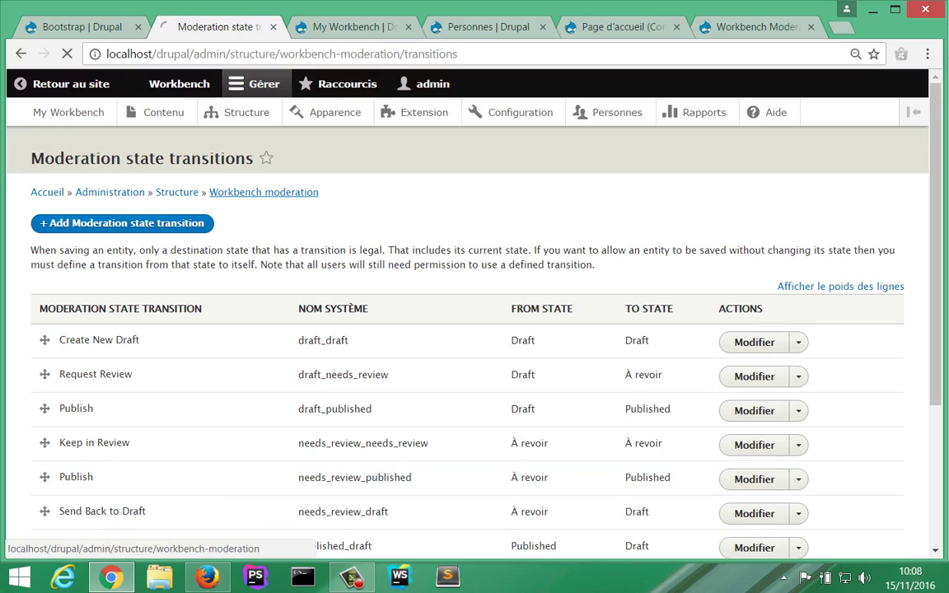
click(263, 192)
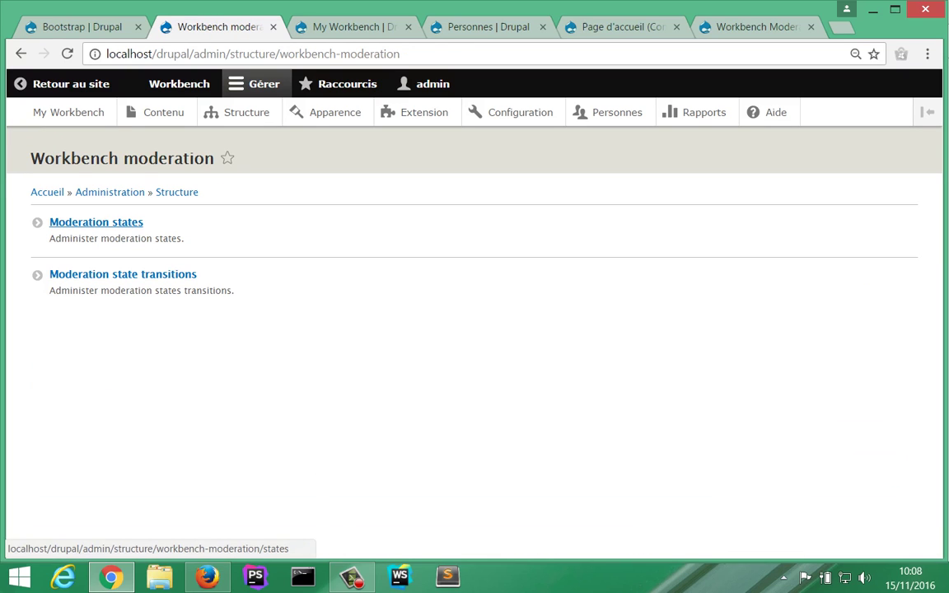
click(97, 222)
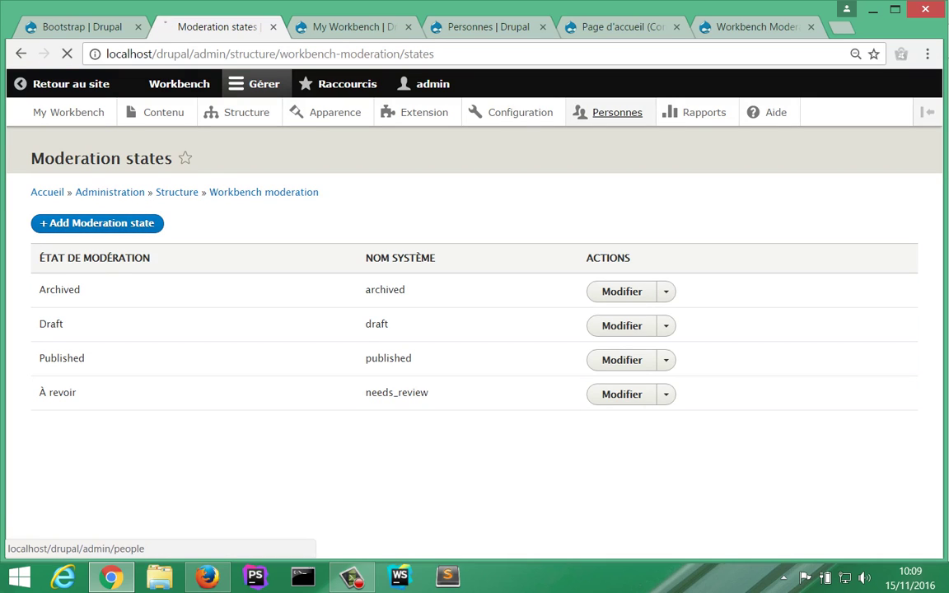
Step: Open Personnes > Droits and scroll down to the Workbench moderation transition permissions
click(617, 112)
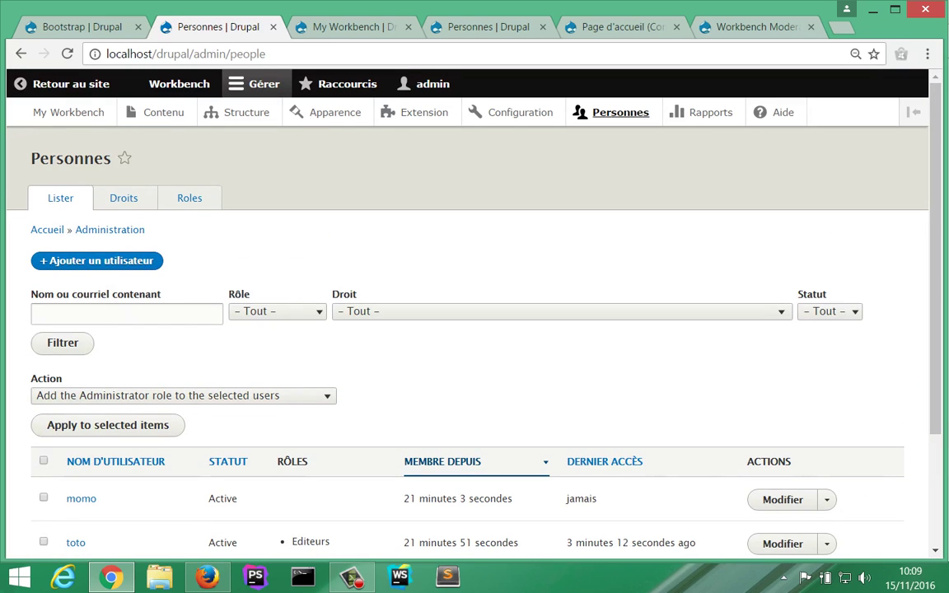
click(123, 198)
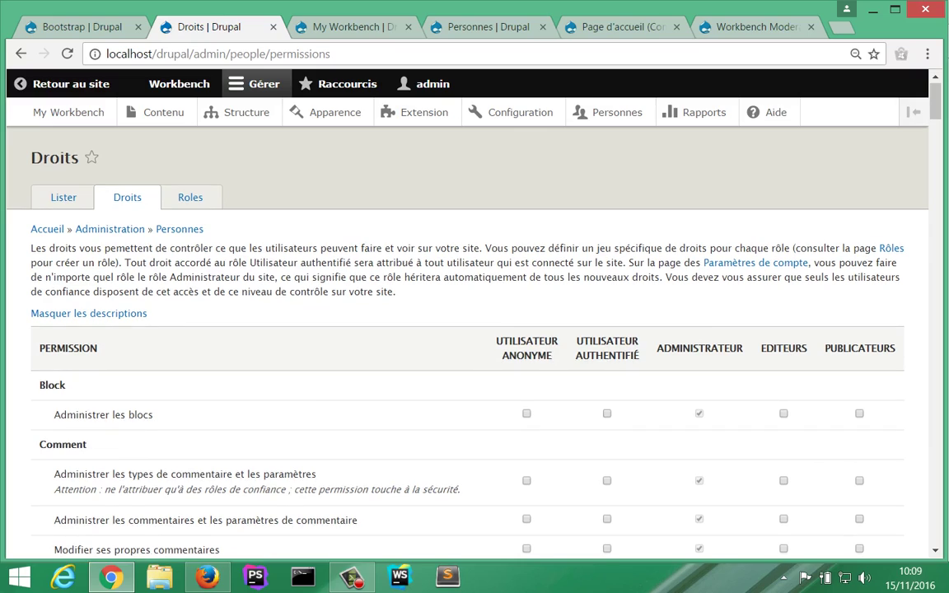
scroll(475, 346, down, 7)
scroll(475, 346, down, 20)
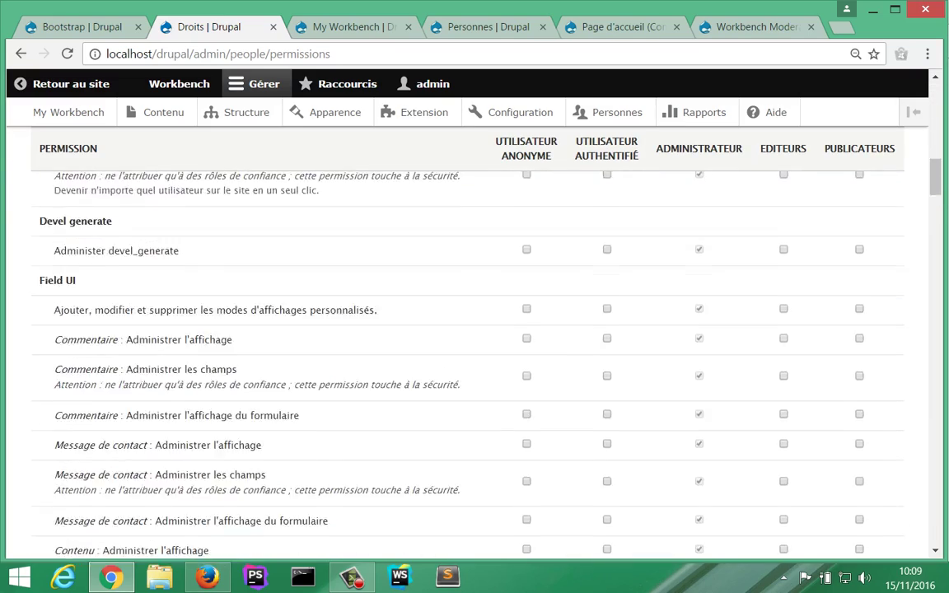
scroll(474, 346, down, 6)
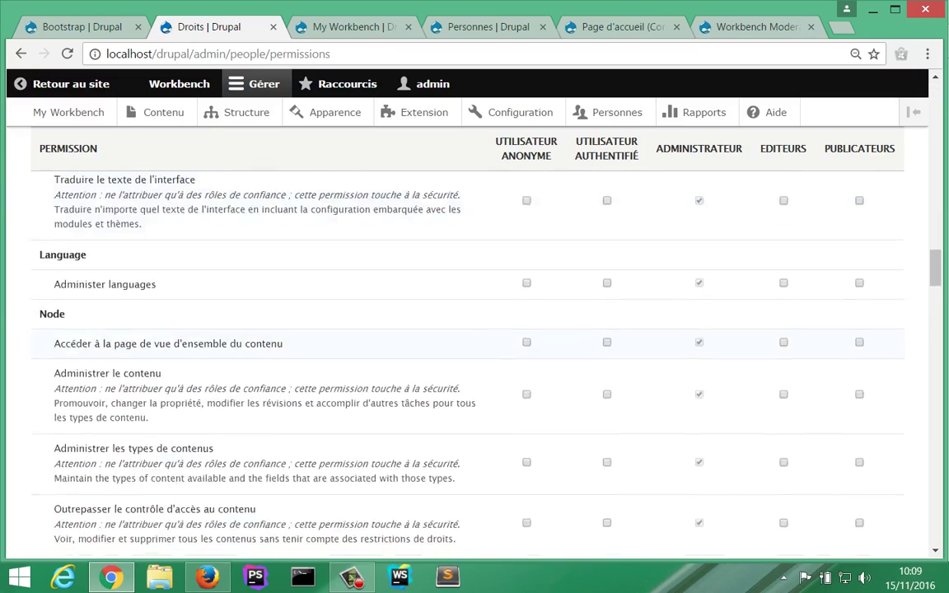
scroll(475, 346, down, 3)
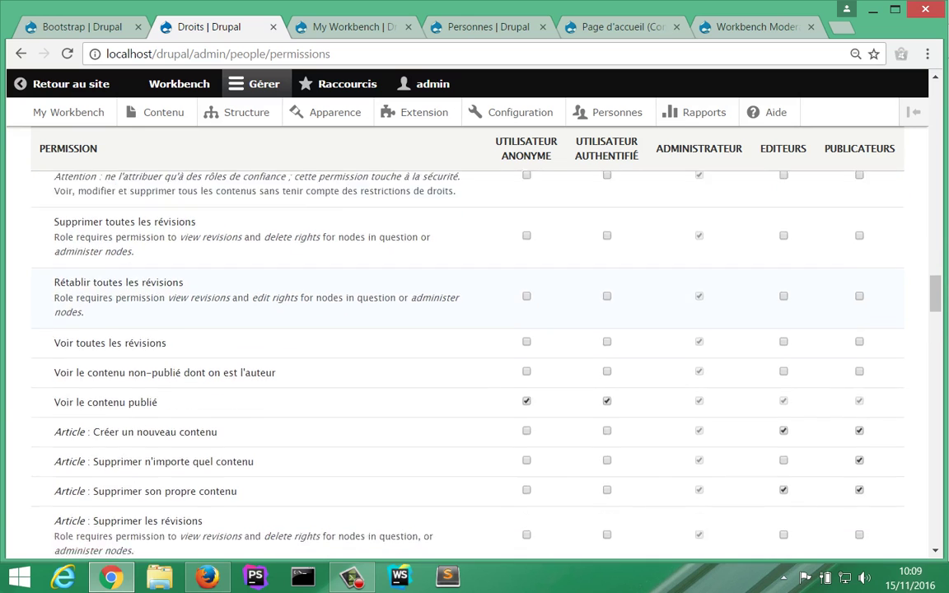
scroll(474, 346, down, 2)
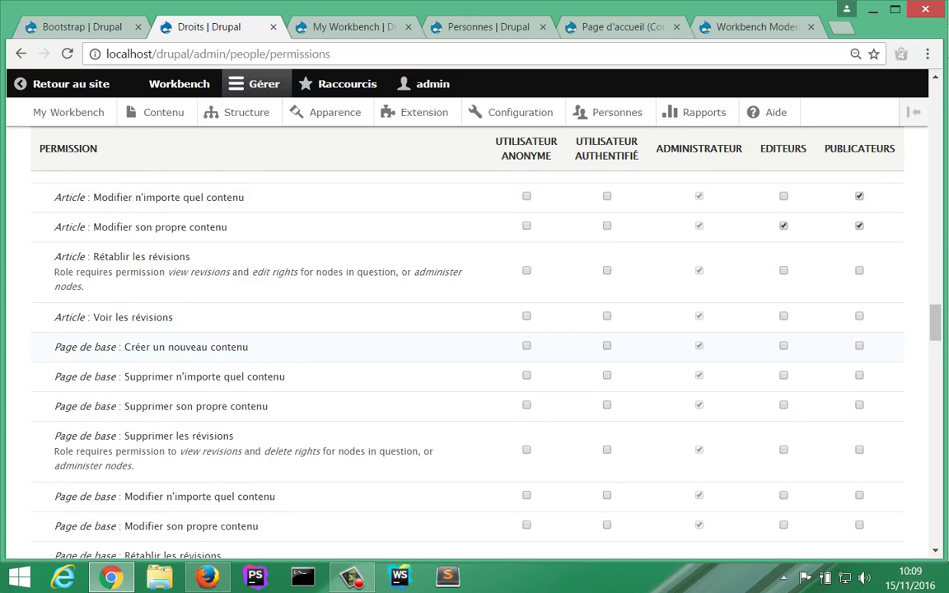
scroll(475, 346, down, 6)
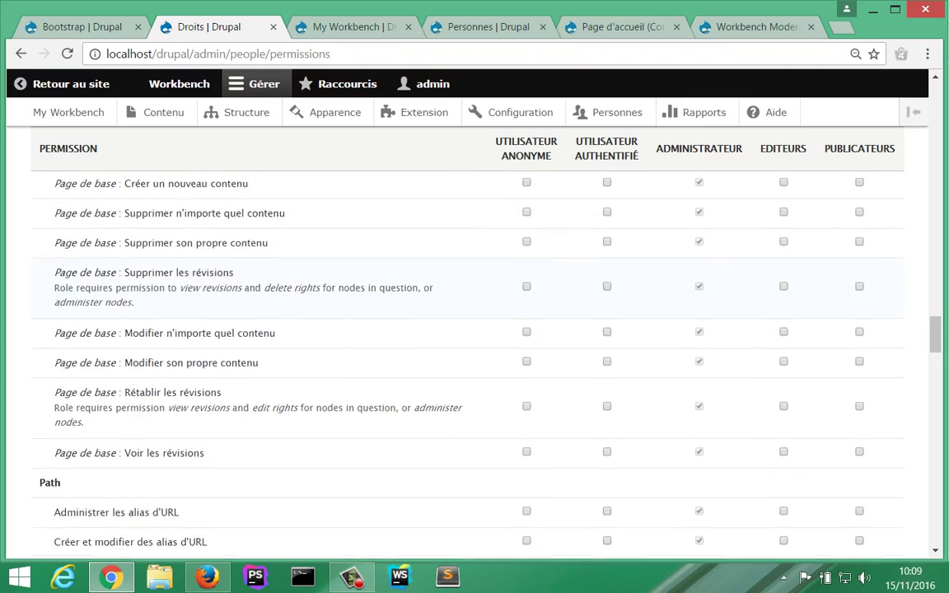
scroll(475, 346, down, 8)
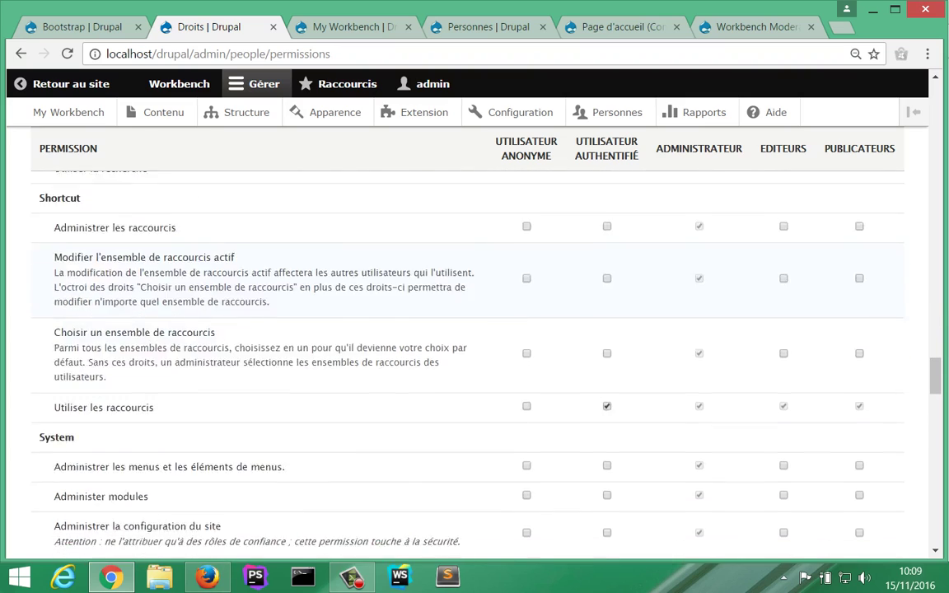
scroll(474, 347, down, 8)
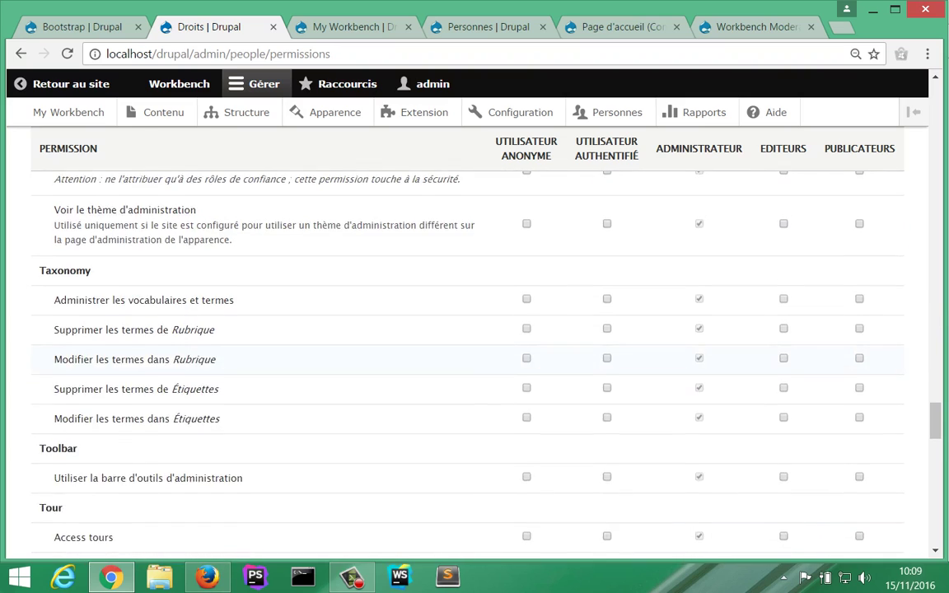
scroll(475, 346, down, 4)
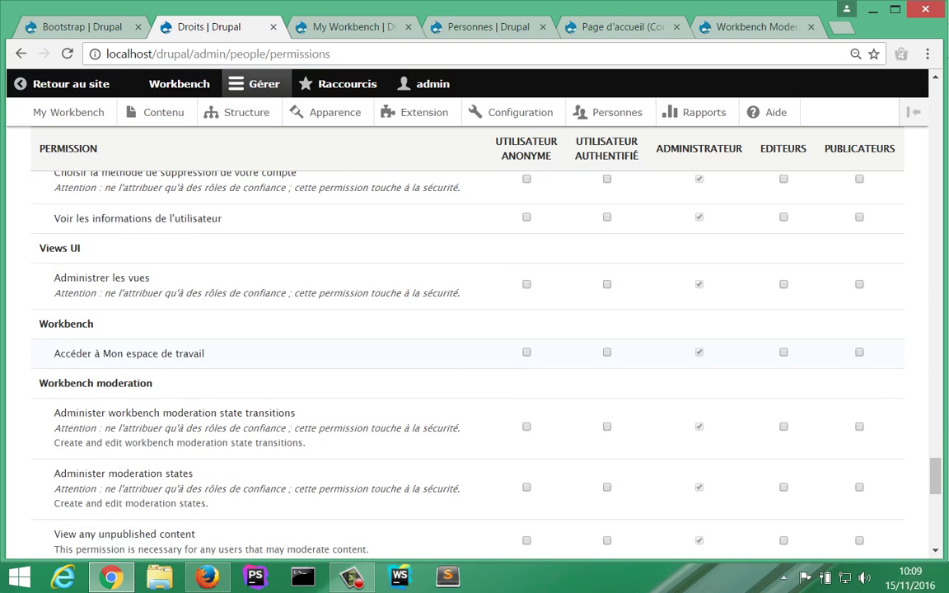
scroll(475, 346, down, 2)
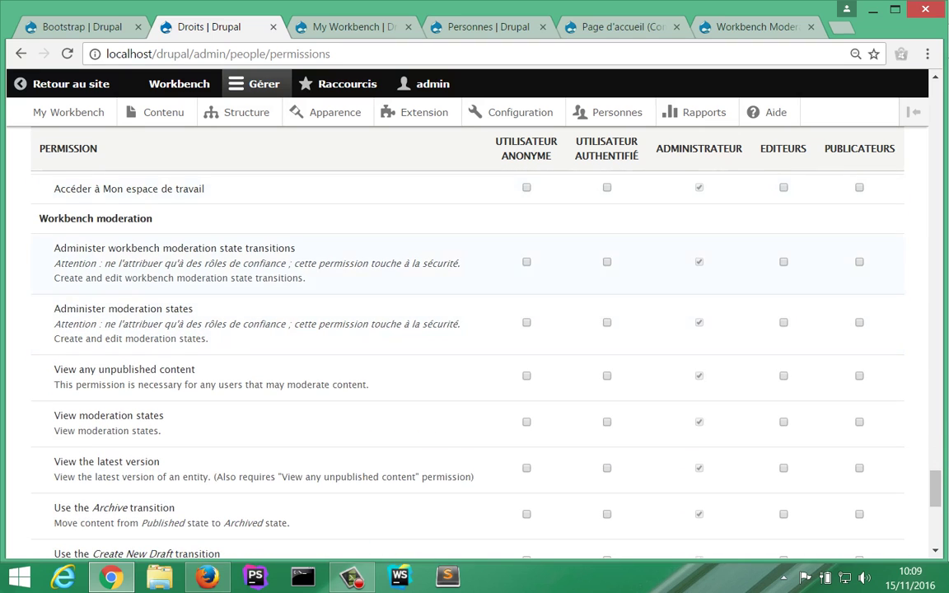
scroll(475, 346, down, 2)
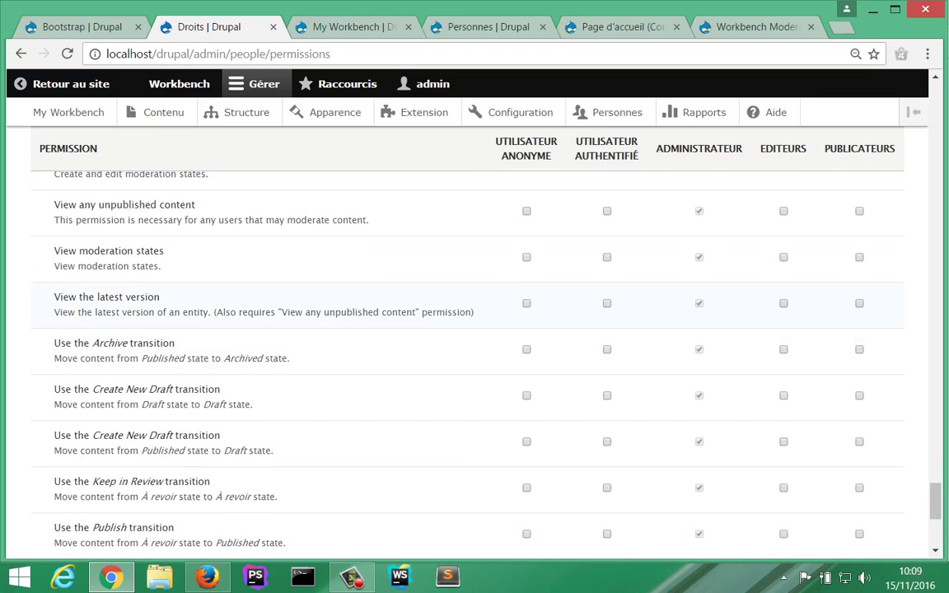
scroll(474, 347, down, 1)
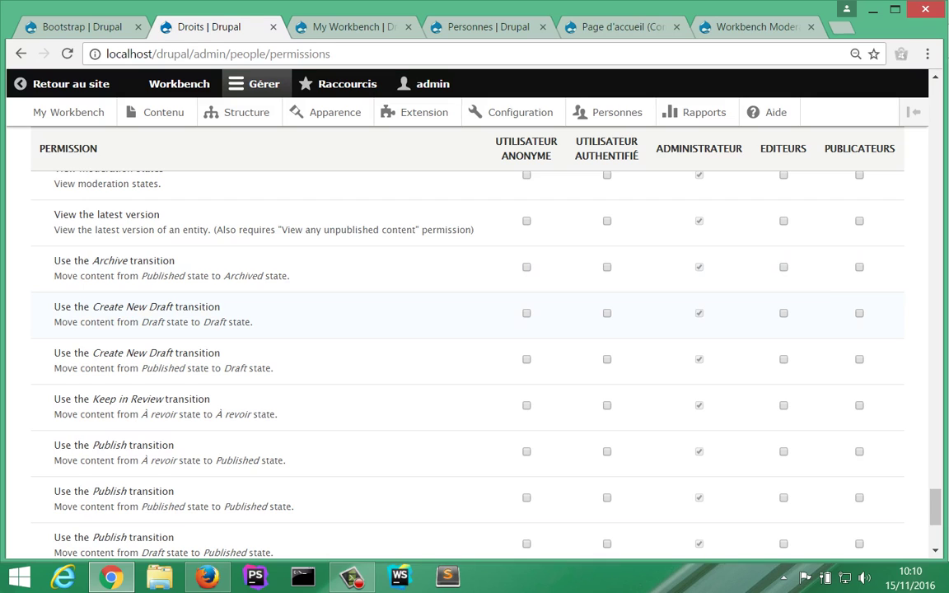
Step: Grant Publicateurs the Publish and Request Review transitions, and Editeurs the Request Review transition
drag(89, 307, 165, 307)
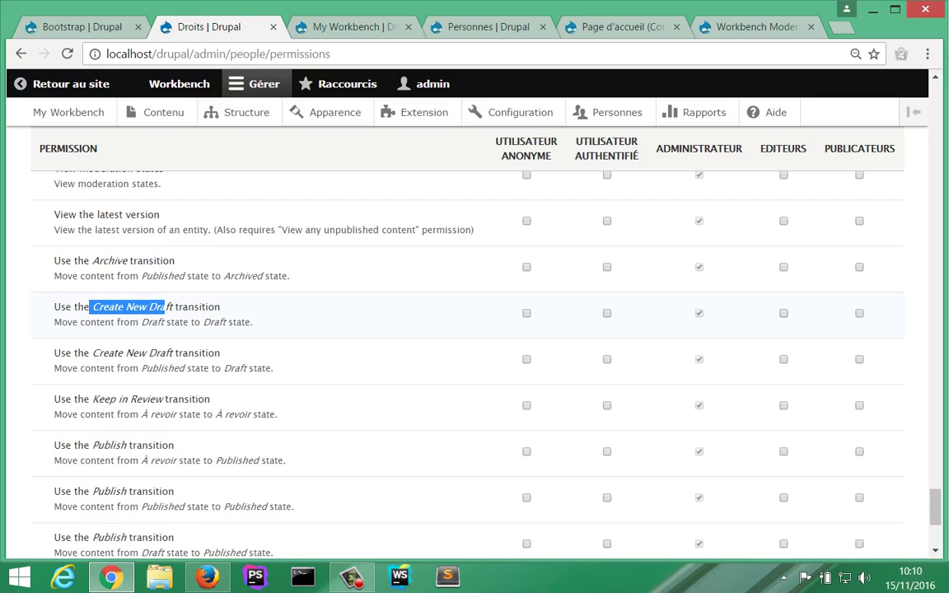
scroll(467, 346, down, 2)
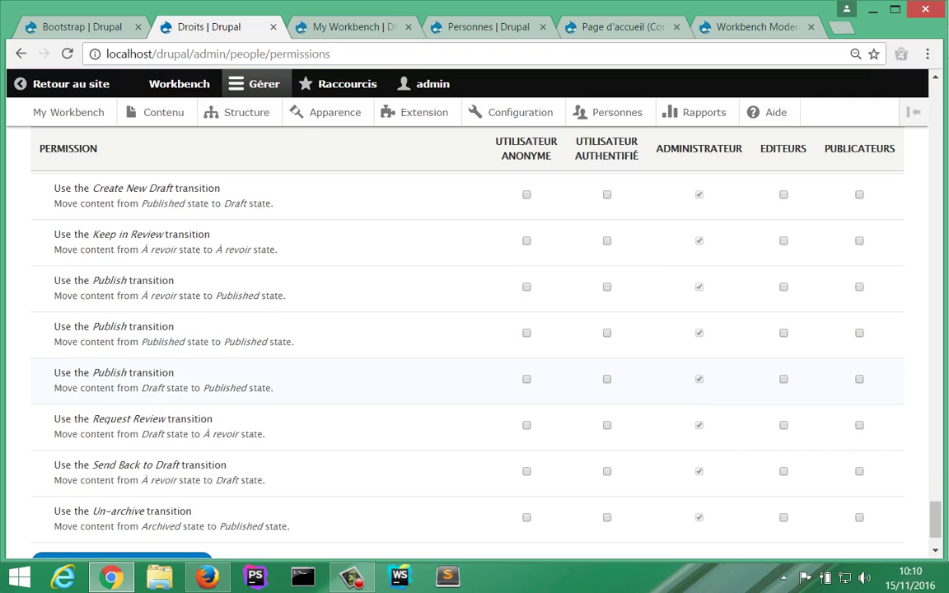
scroll(468, 346, up, 2)
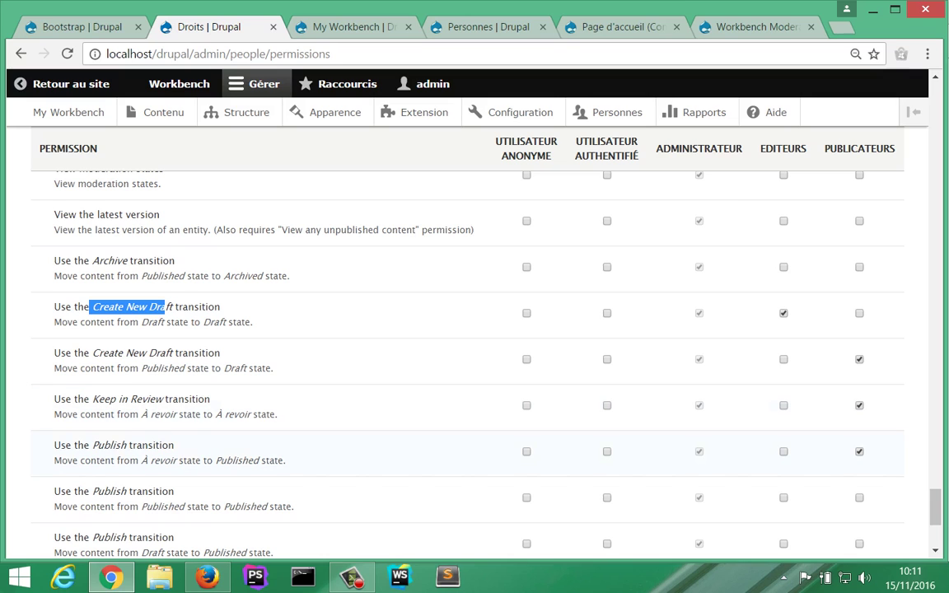
scroll(468, 346, down, 2)
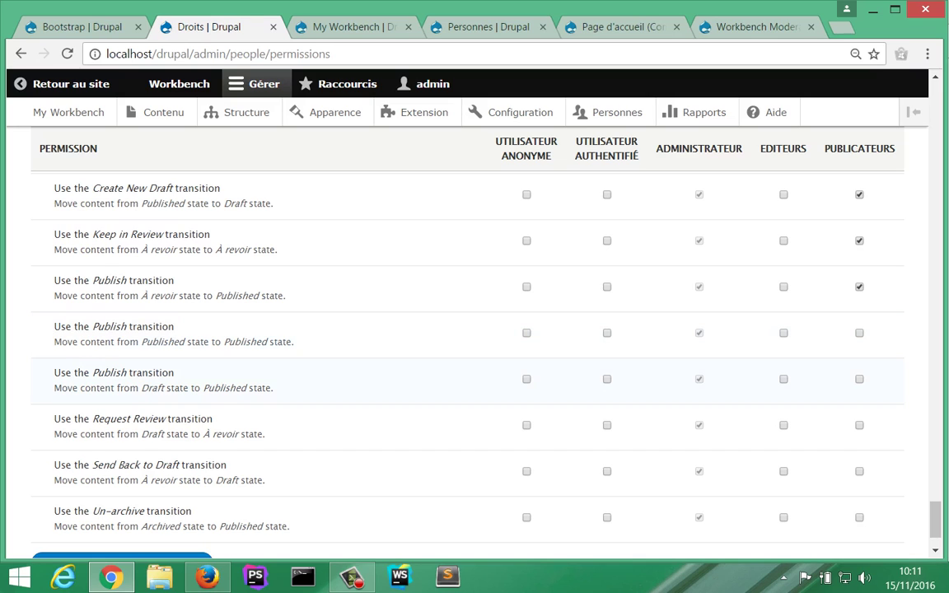
click(860, 380)
click(784, 425)
click(860, 426)
scroll(467, 453, down, 2)
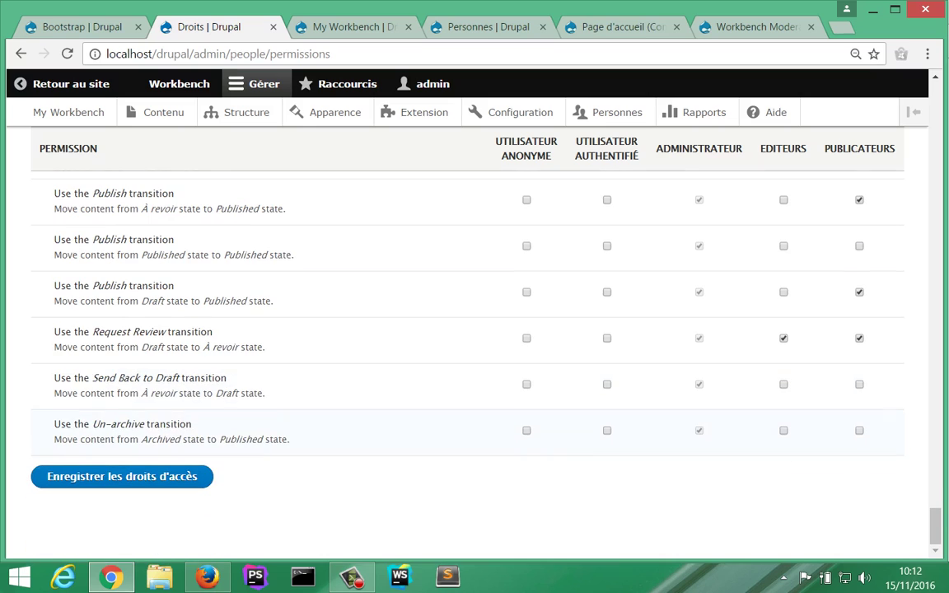
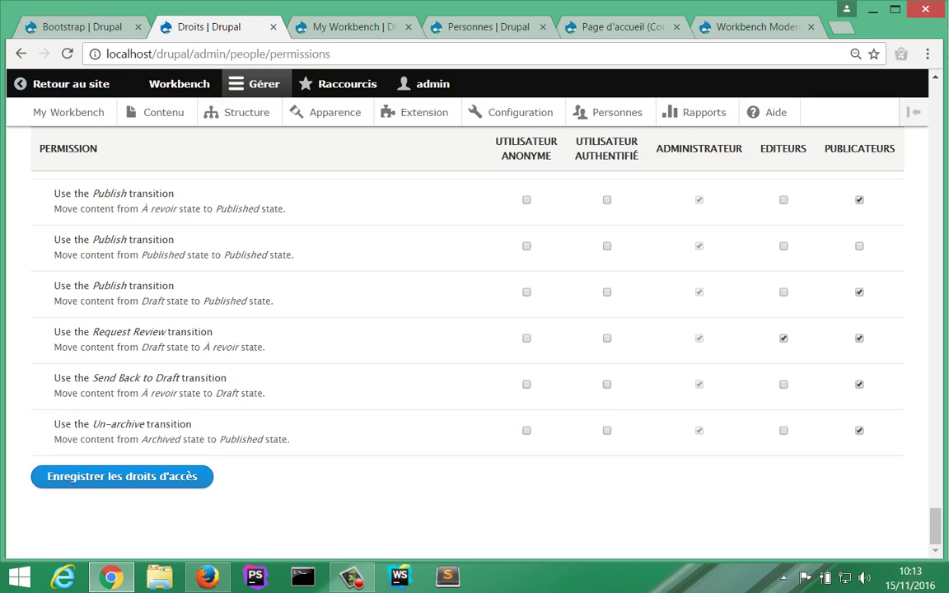
Step: Save the Editeurs and Publicateurs transition permissions and switch to the people list
click(122, 476)
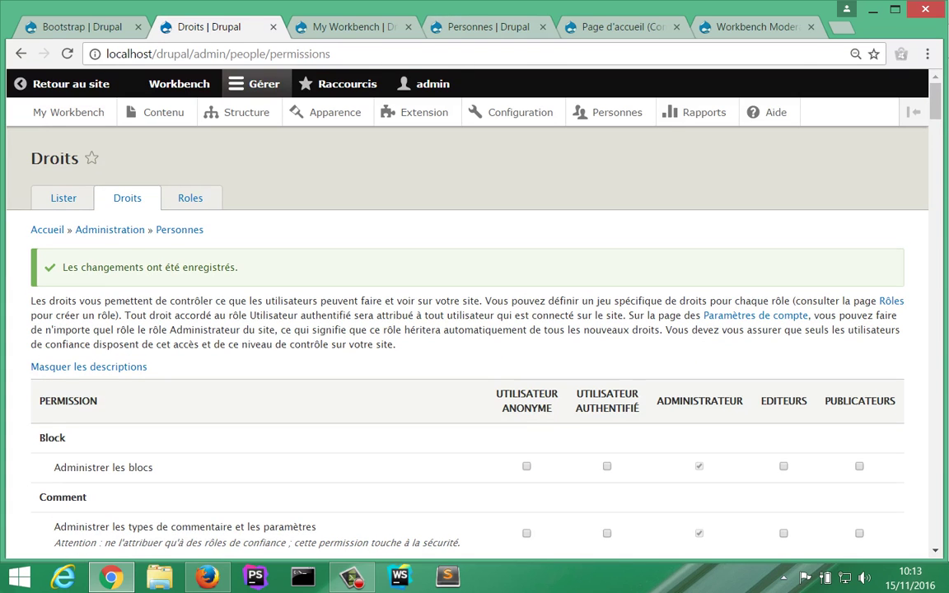
key(ctrl+Tab)
key(ctrl+Tab)
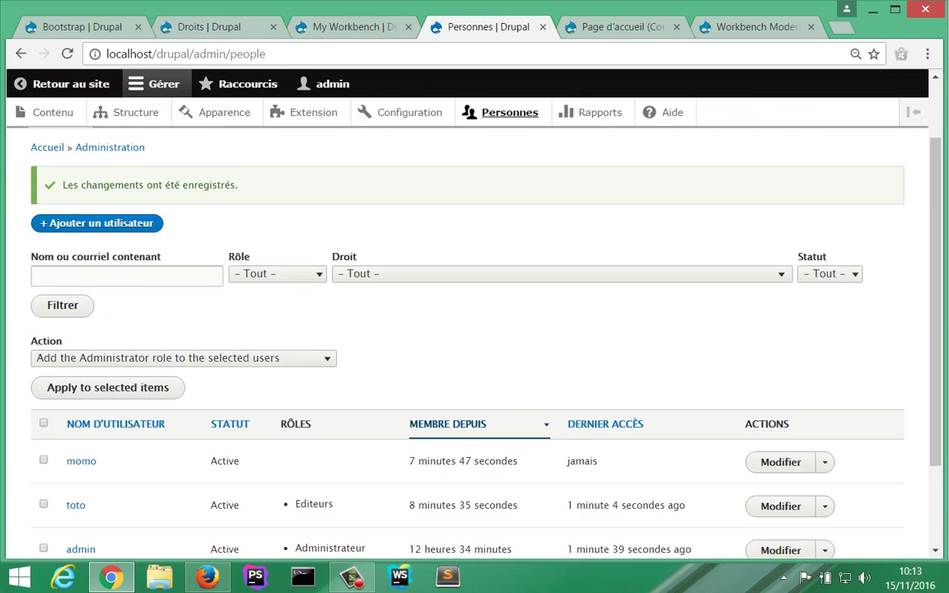
Step: Give the role-less user account the Publicateurs role and save the account
scroll(75, 391, down, 2)
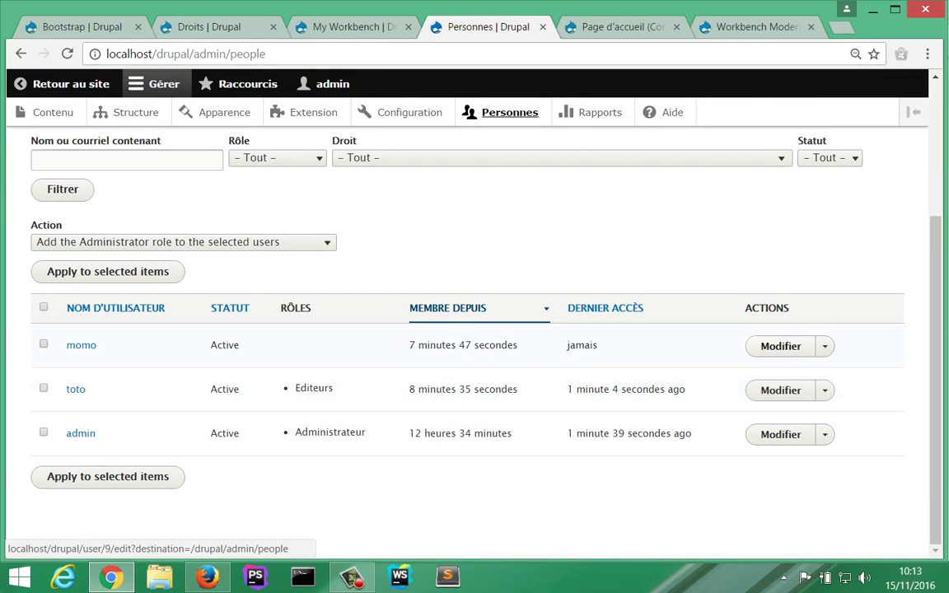
click(780, 346)
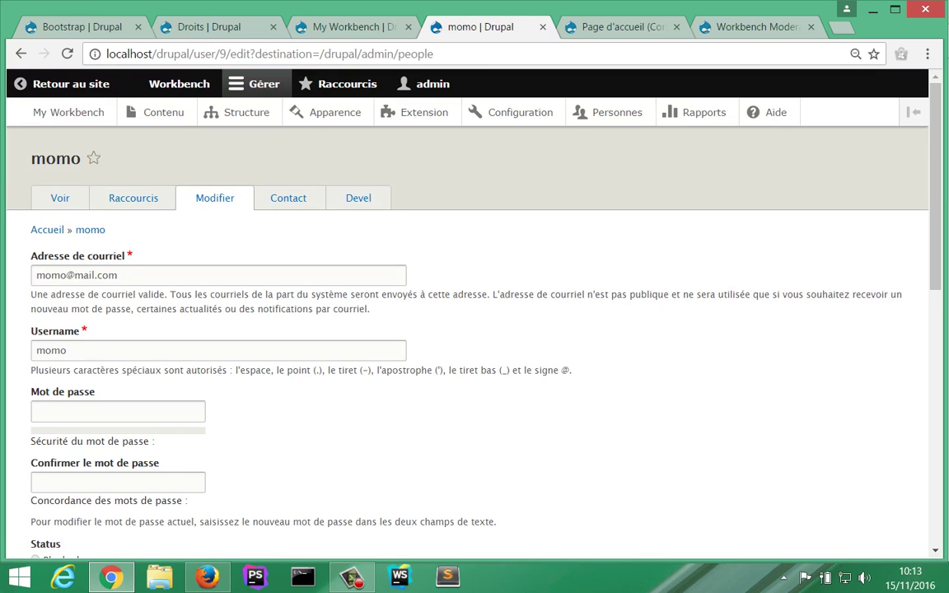
scroll(470, 330, down, 7)
scroll(470, 330, up, 2)
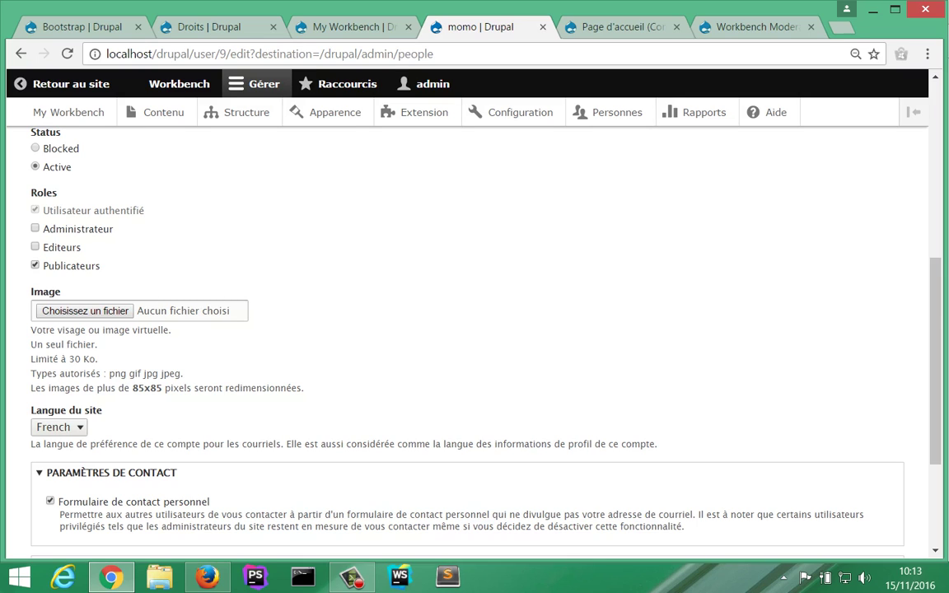
scroll(470, 330, down, 3)
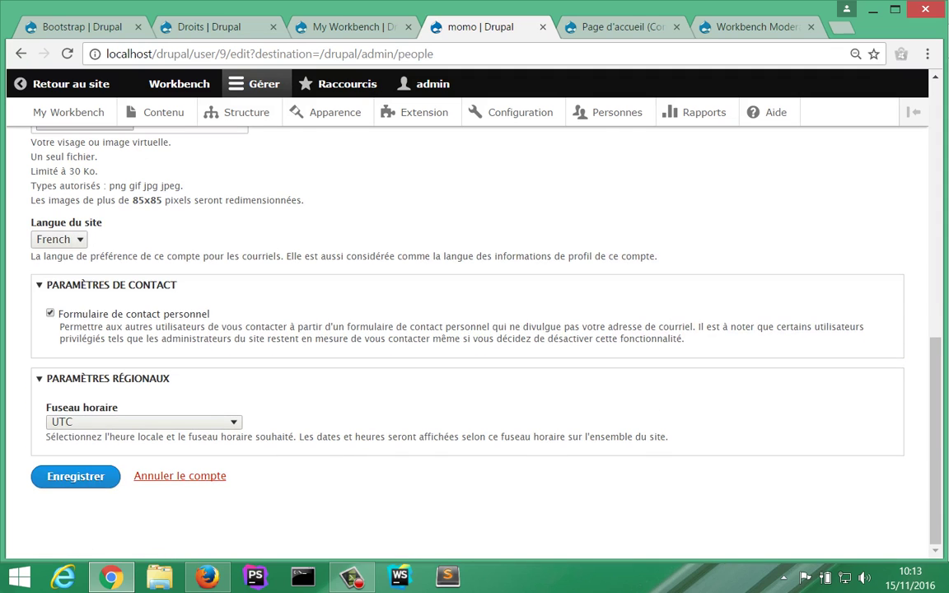
click(76, 476)
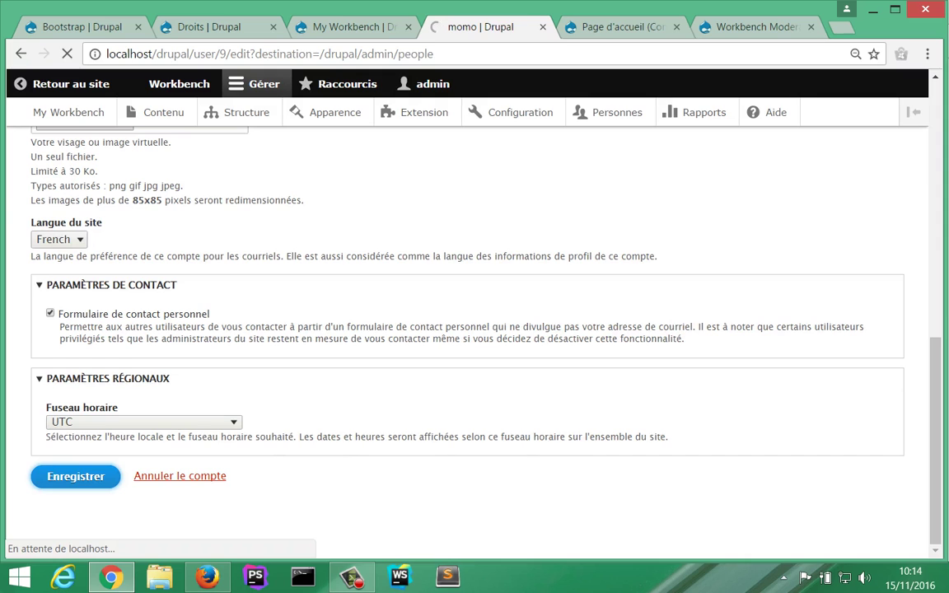
Step: Reload the blabla article edit page in Firefox
key(alt+Tab)
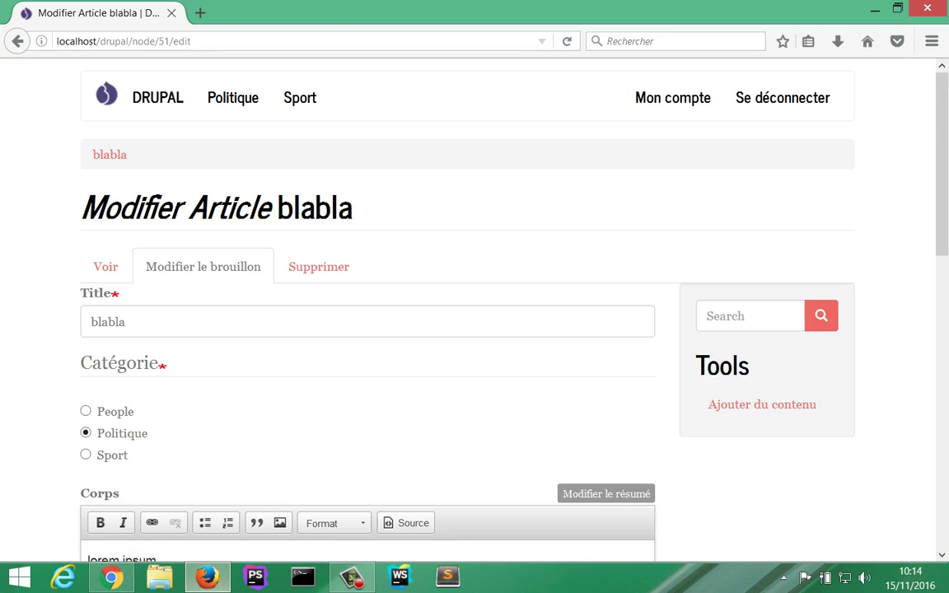
key(F5)
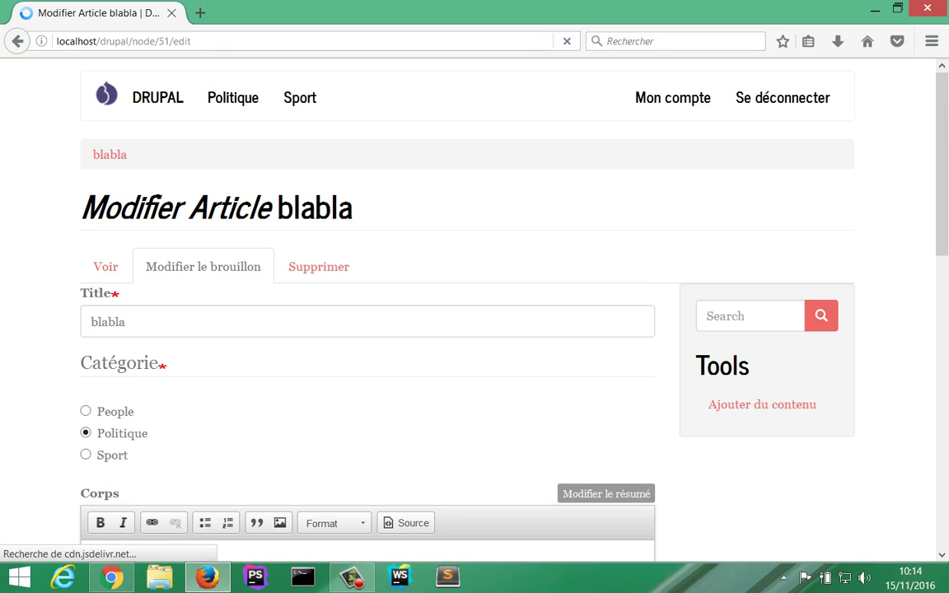
scroll(462, 330, down, 10)
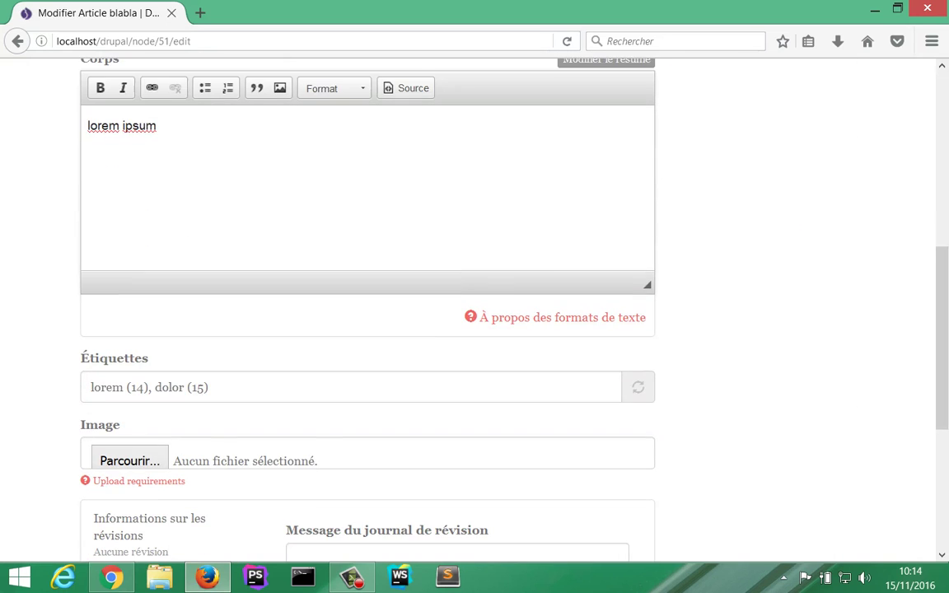
scroll(462, 329, down, 1)
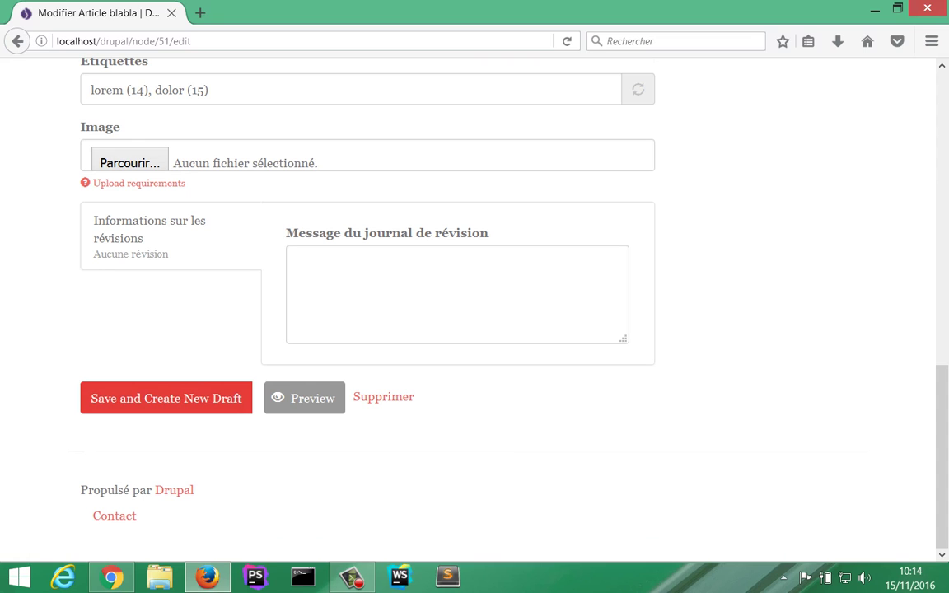
scroll(462, 313, up, 11)
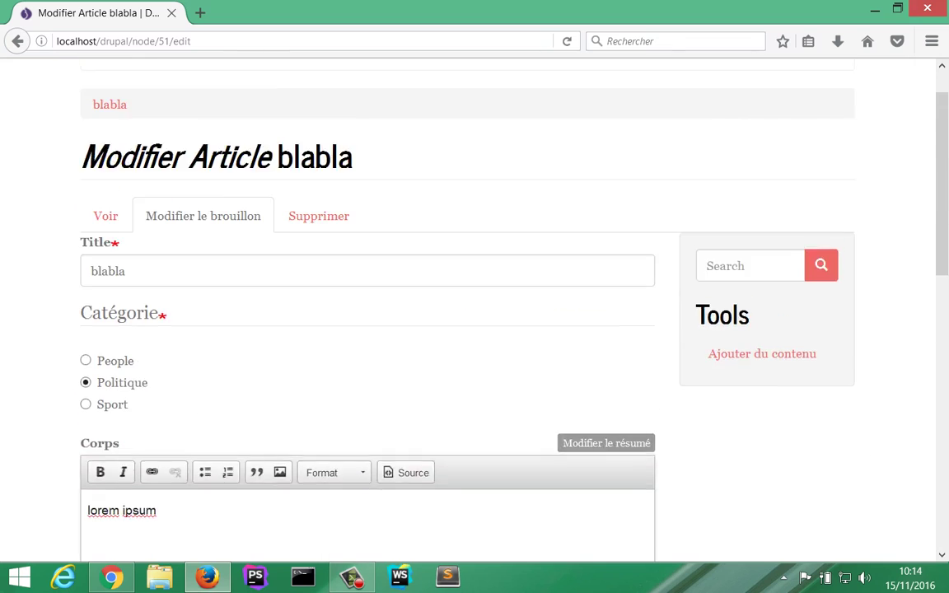
Step: Log out, sign in as the newly promoted Publicateur user, and open the Politique section
click(783, 97)
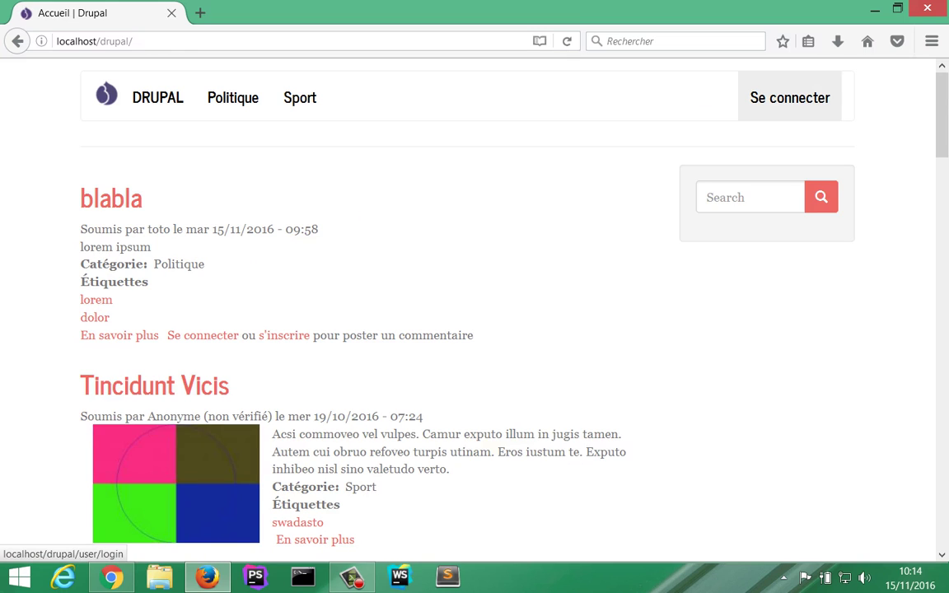
click(789, 98)
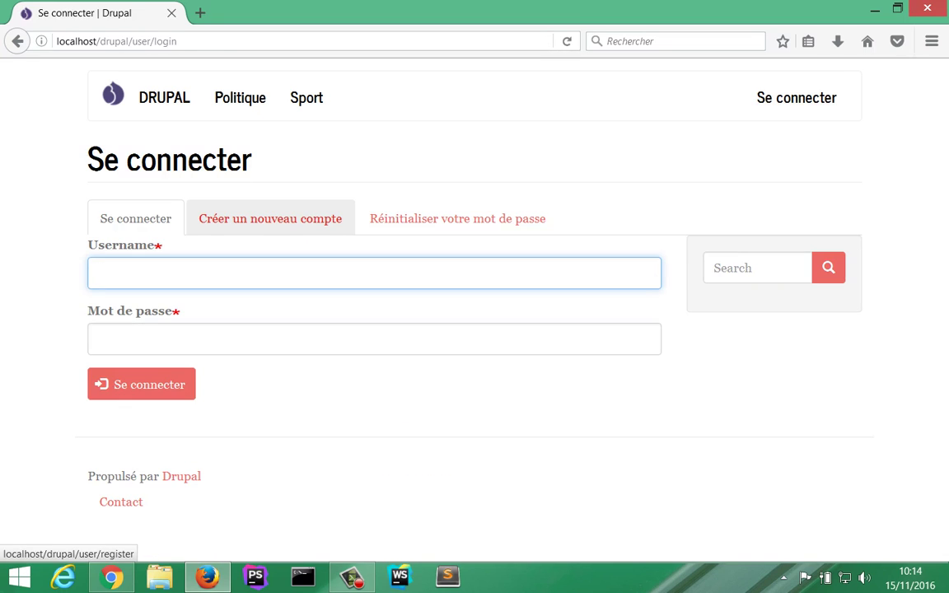
text(m)
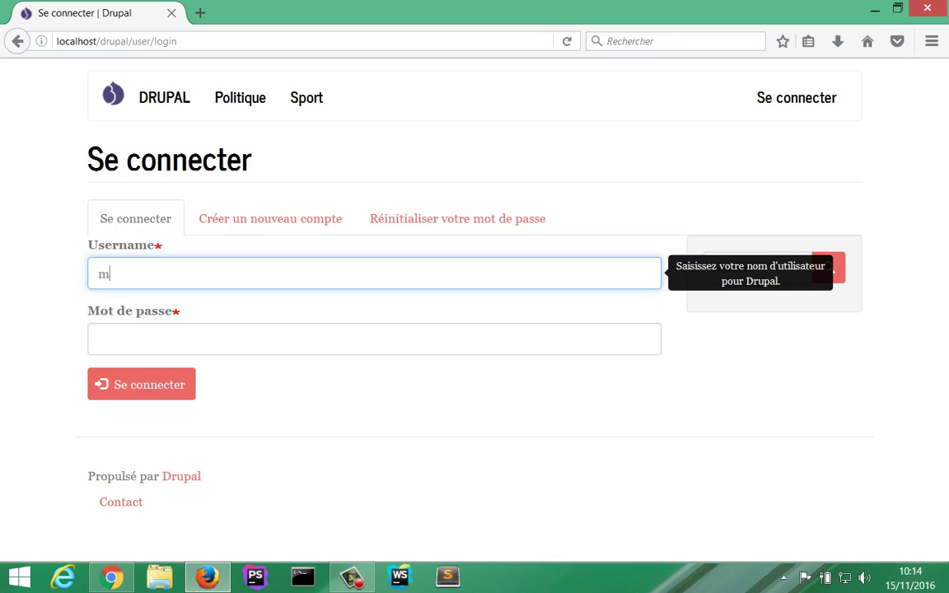
text(omomomo)
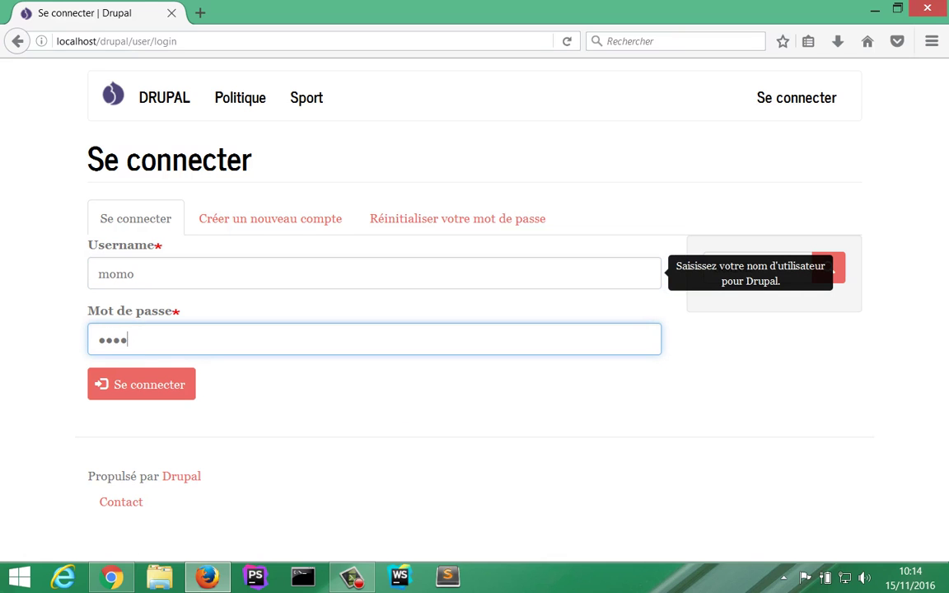
key(Return)
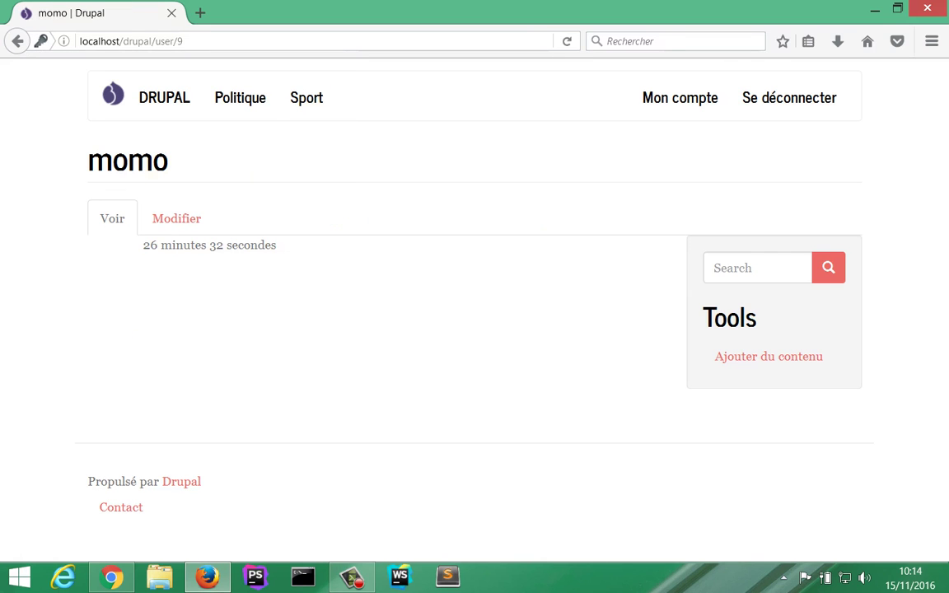
click(240, 97)
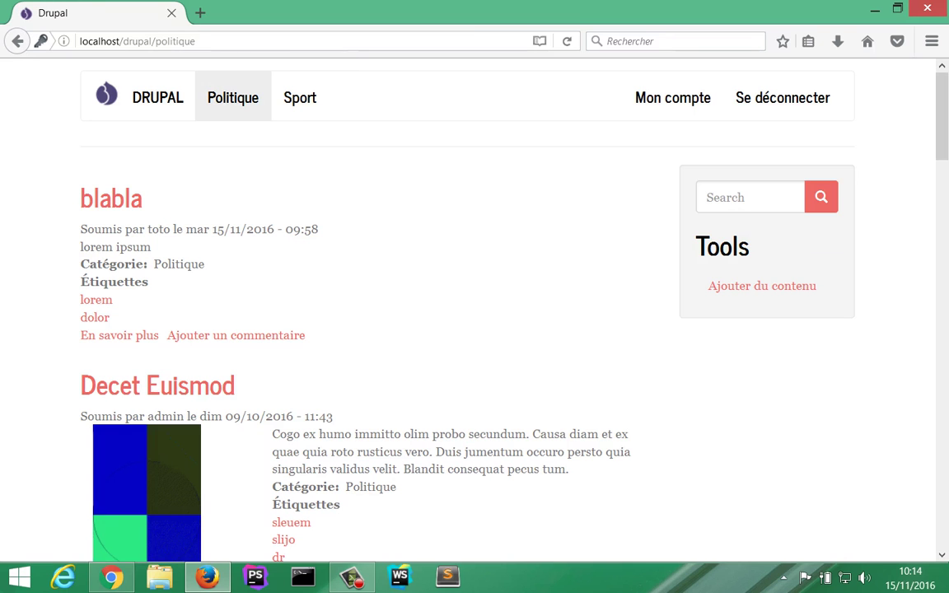
Step: Open the full blabla article from the Politique listing
scroll(156, 387, down, 1)
scroll(146, 388, down, 2)
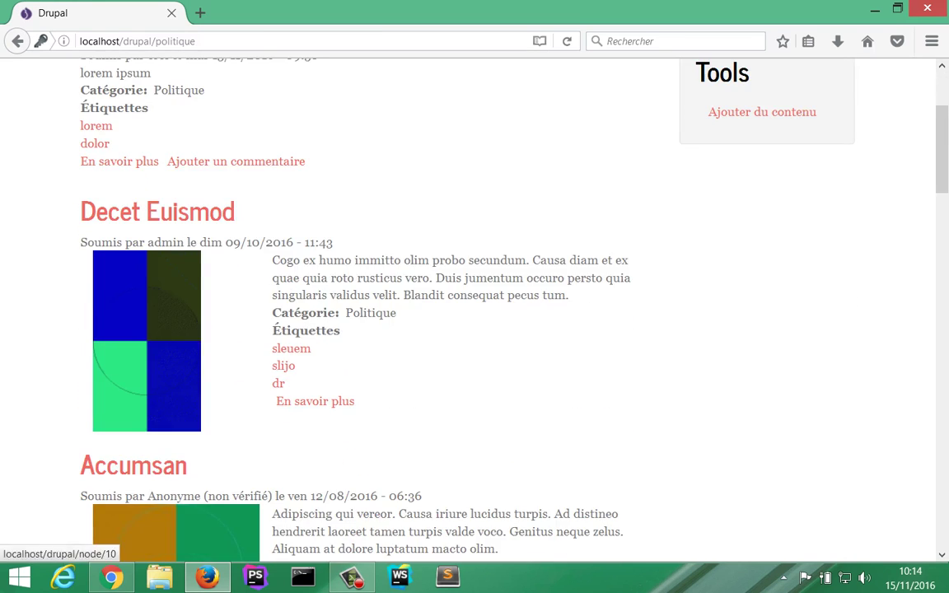
scroll(147, 387, up, 1)
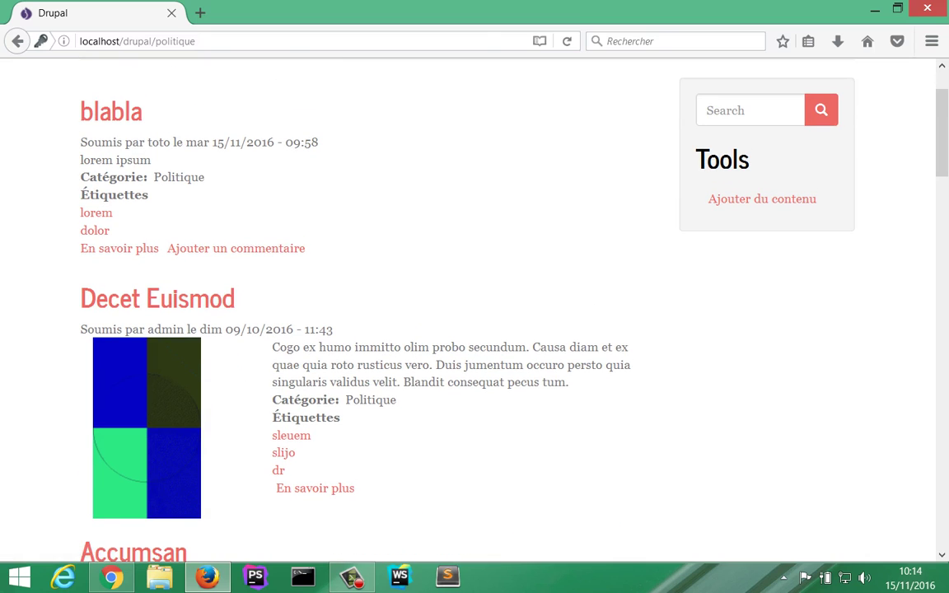
click(120, 248)
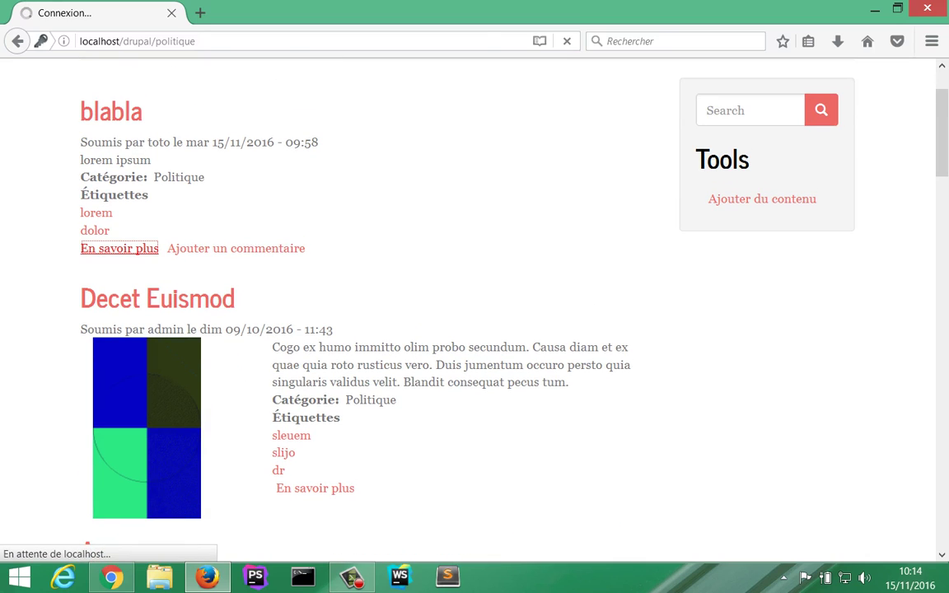
scroll(474, 313, down, 5)
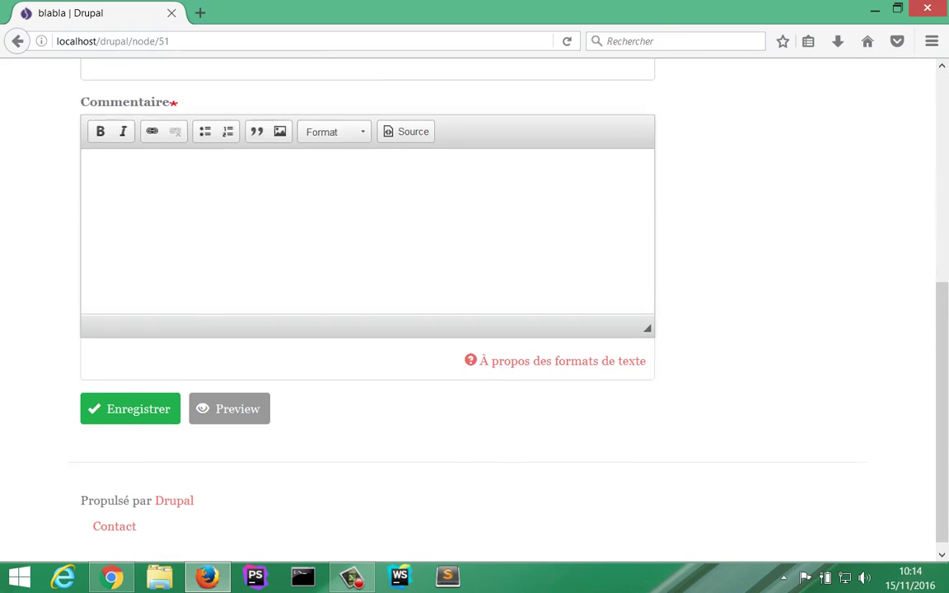
scroll(475, 314, up, 1)
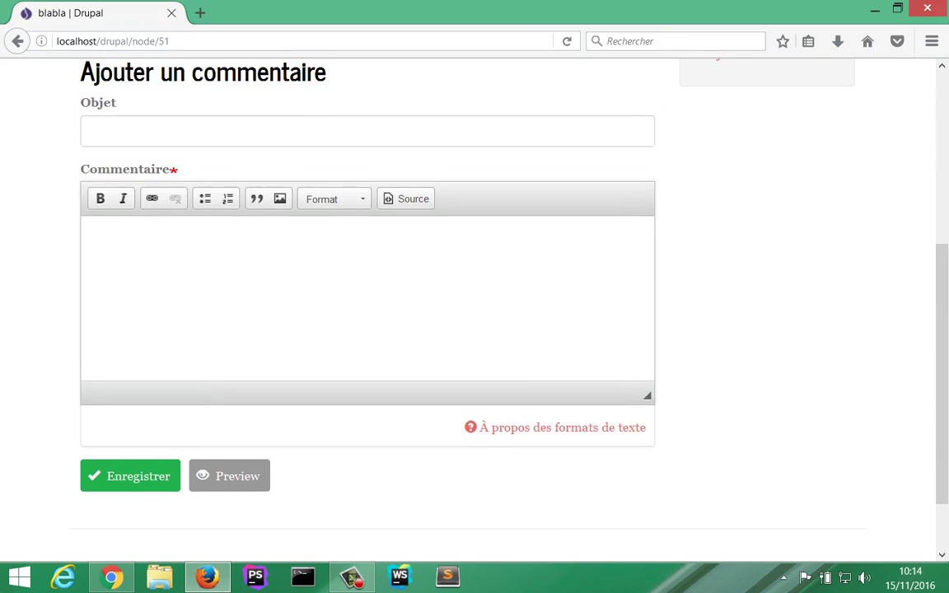
scroll(475, 313, down, 1)
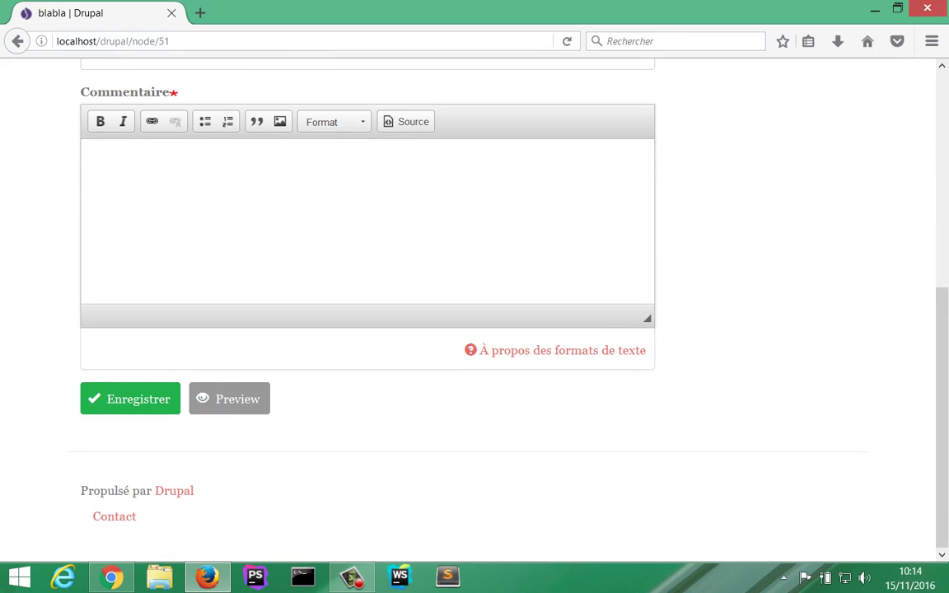
scroll(474, 313, up, 5)
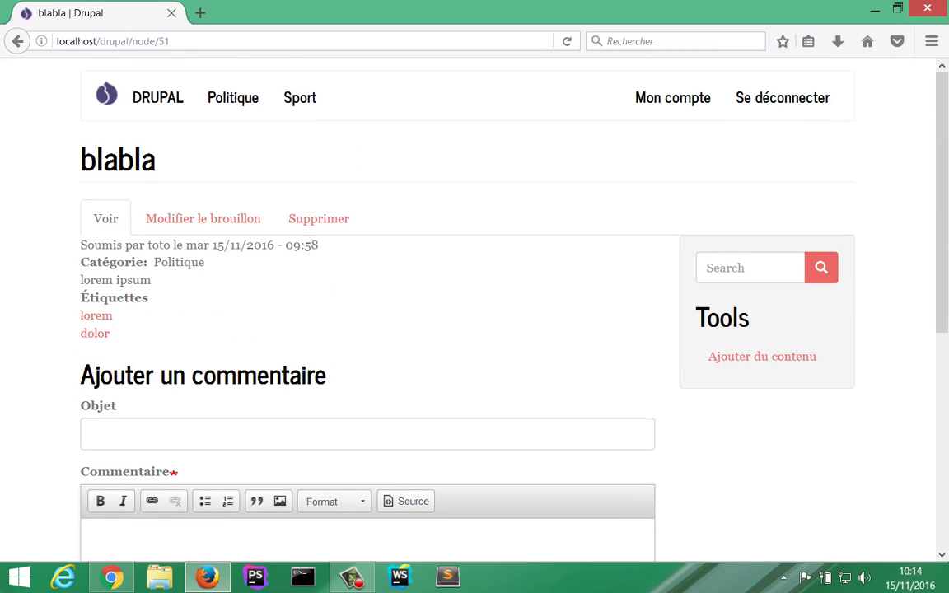
Step: Save the blabla draft with Request Review, then return to the admin Droits page
click(202, 218)
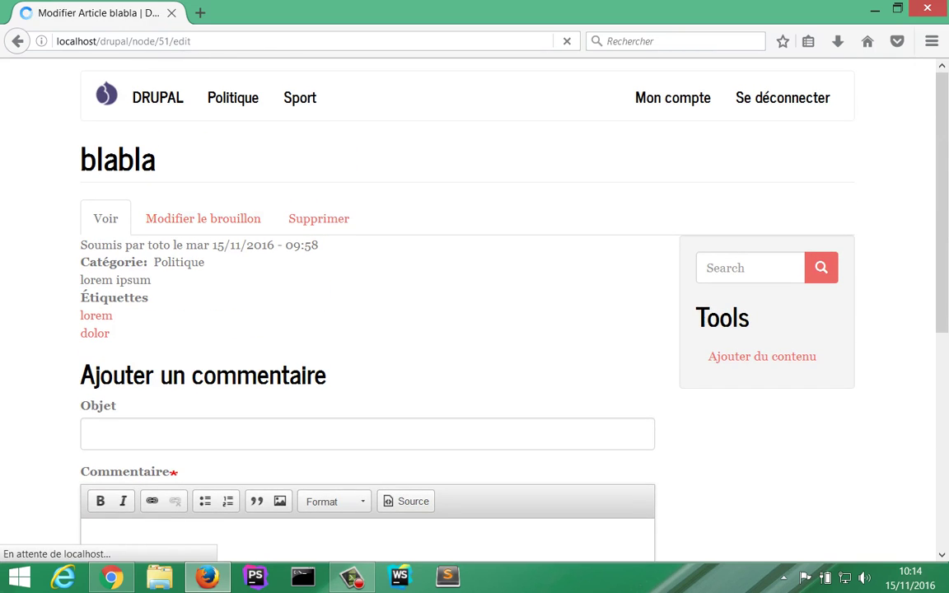
scroll(368, 329, down, 3)
scroll(368, 330, down, 5)
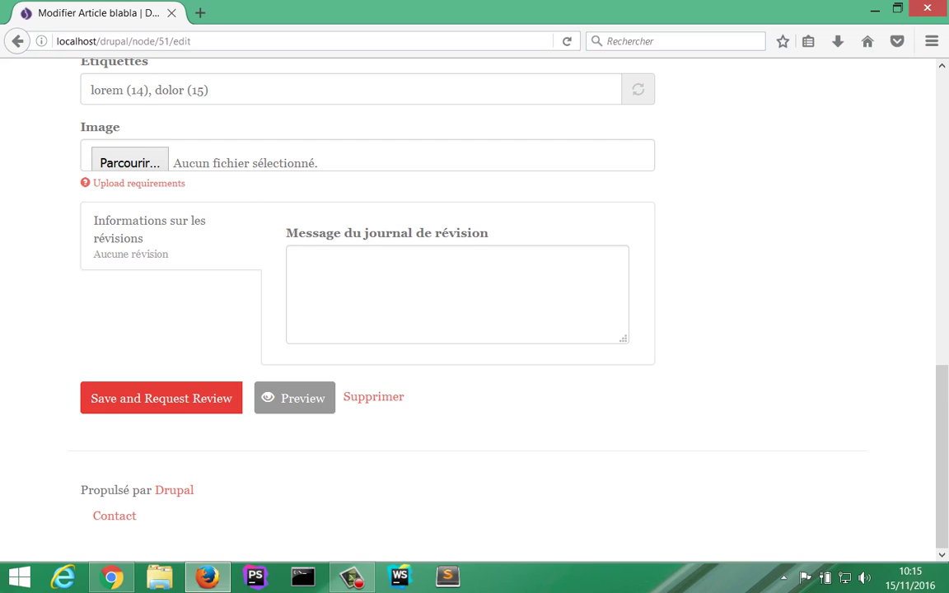
click(161, 398)
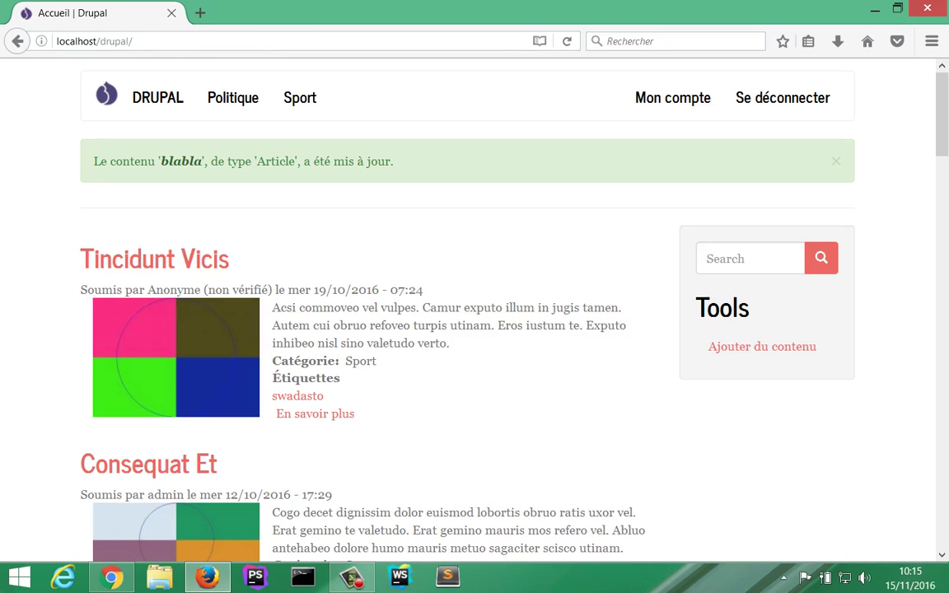
scroll(475, 313, down, 10)
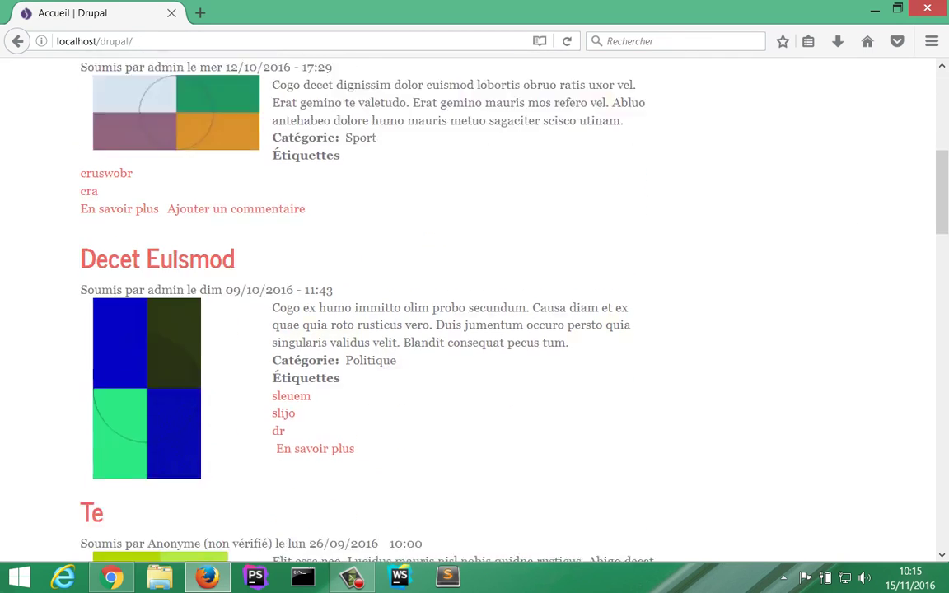
scroll(475, 314, up, 10)
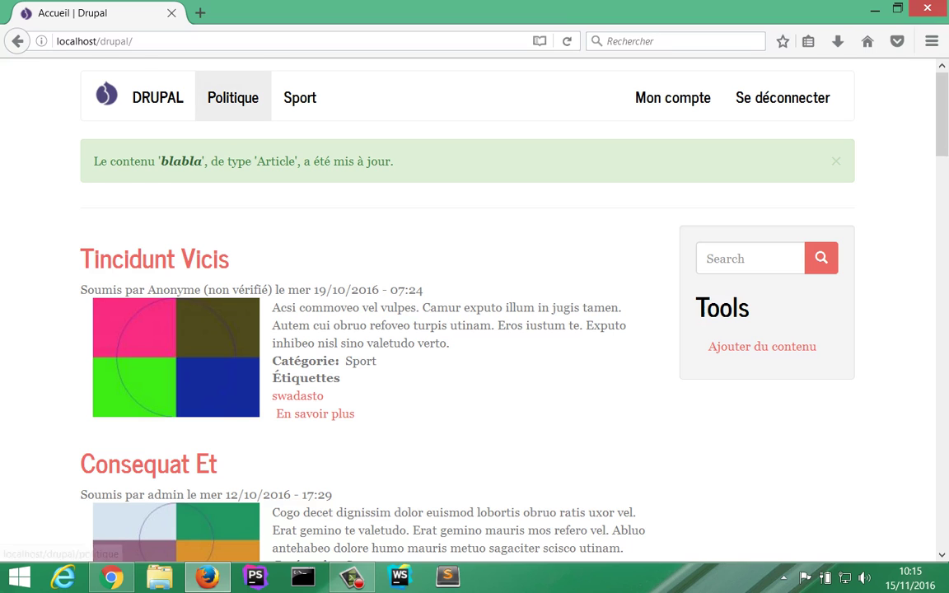
key(alt+Tab)
key(ctrl+2)
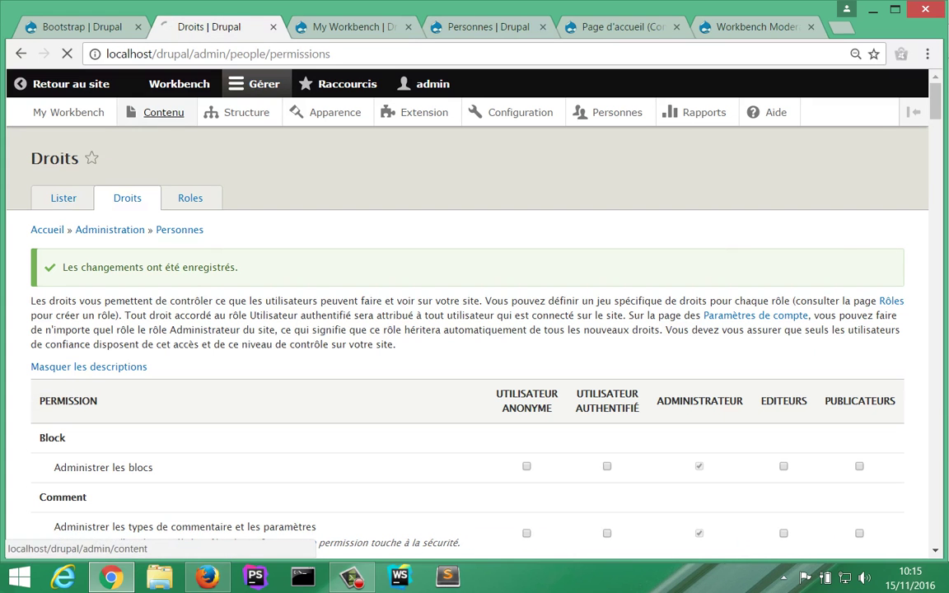
Step: Open the Article content type's edit settings, checking its moderation settings on the way
click(157, 113)
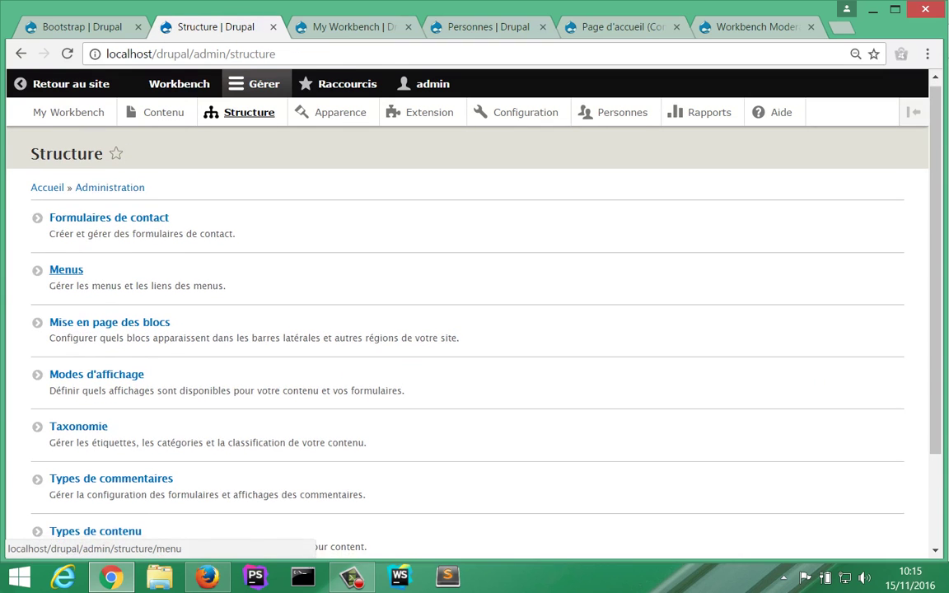
scroll(74, 280, down, 1)
click(94, 453)
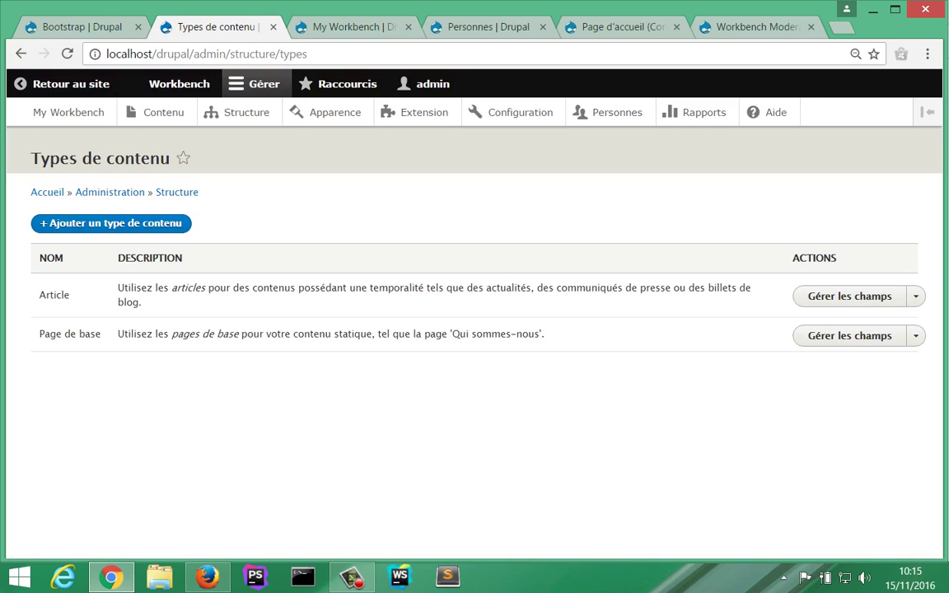
click(916, 296)
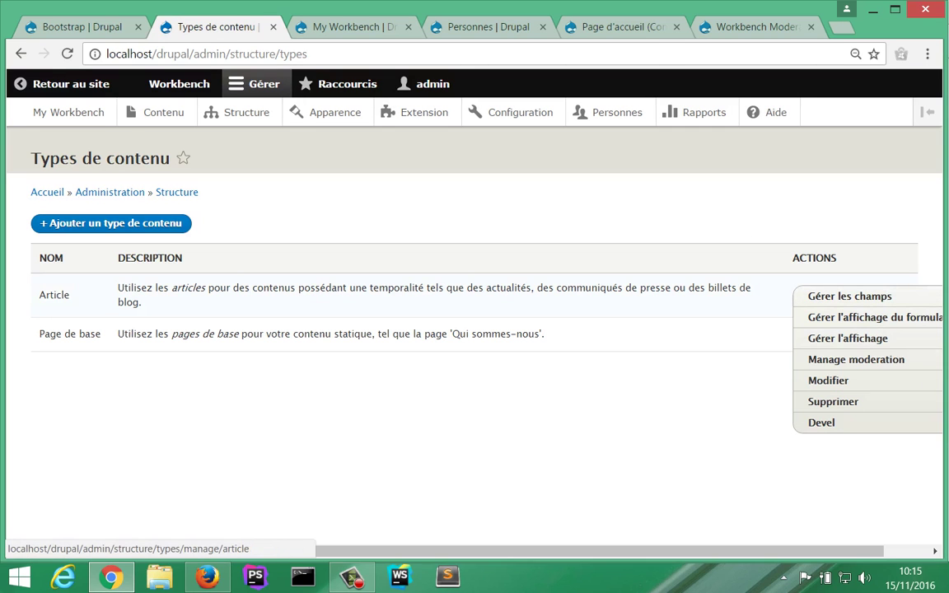
click(829, 381)
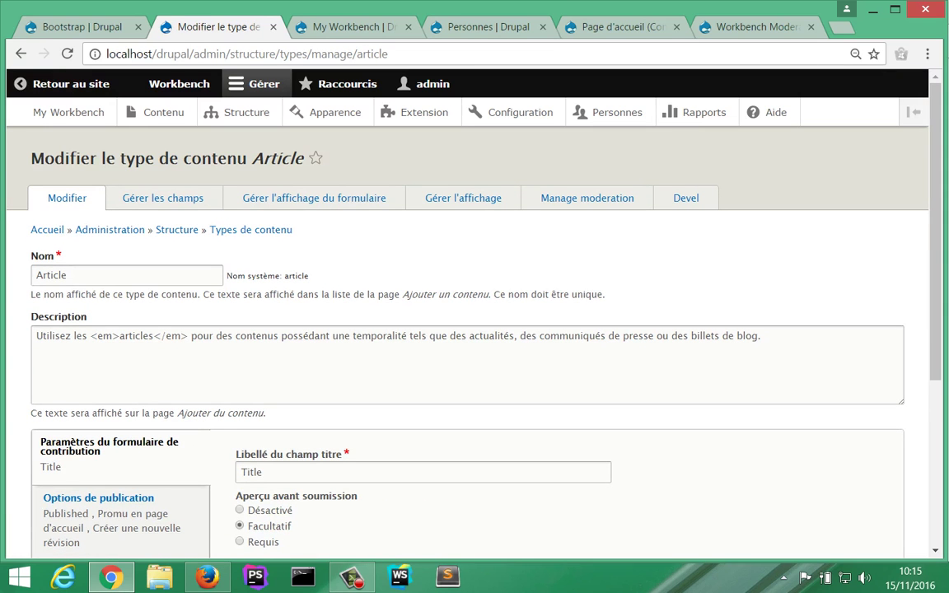
scroll(467, 329, down, 1)
scroll(467, 330, up, 1)
click(587, 198)
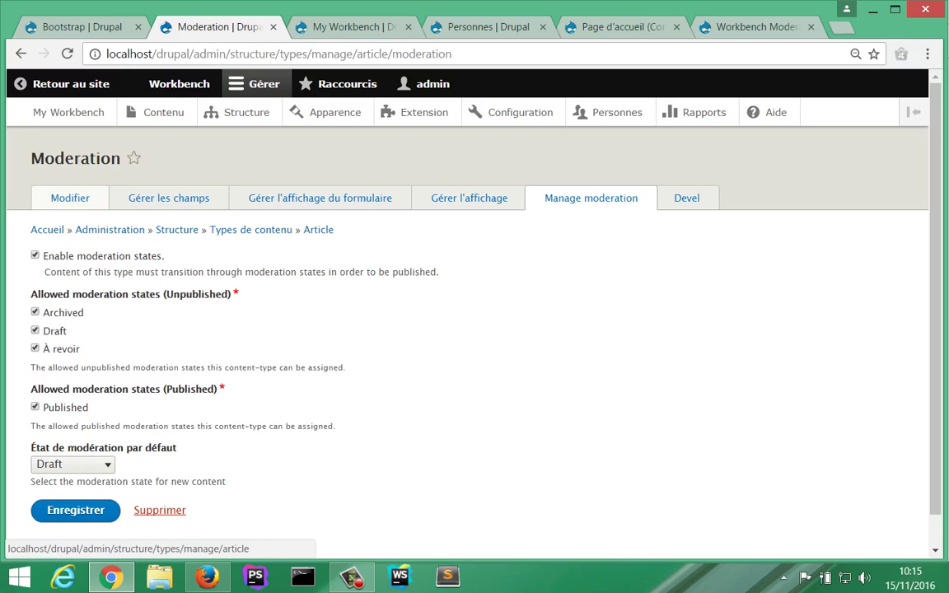
click(70, 197)
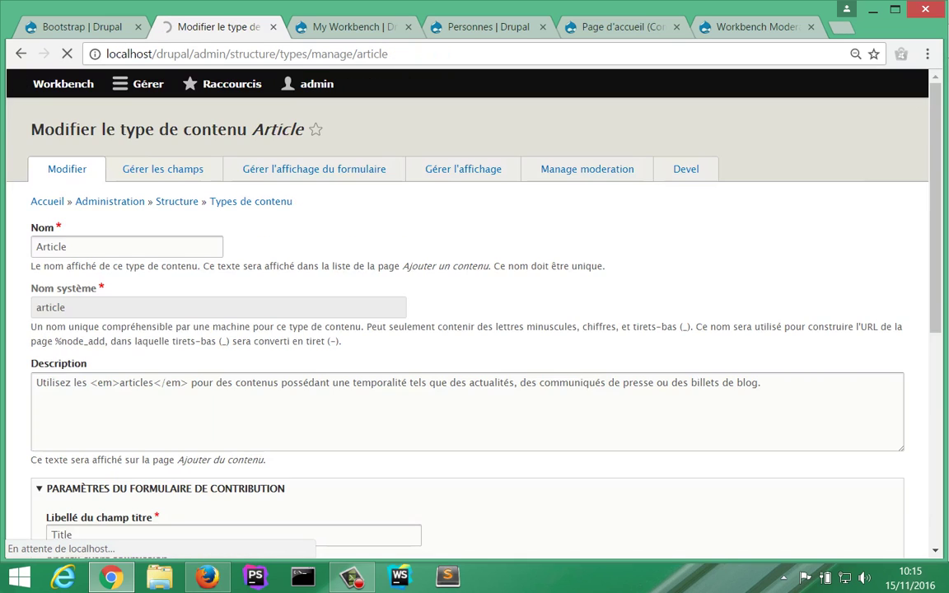
Step: Make new articles unpublished and not promoted to the front page by default, and save
scroll(474, 330, down, 3)
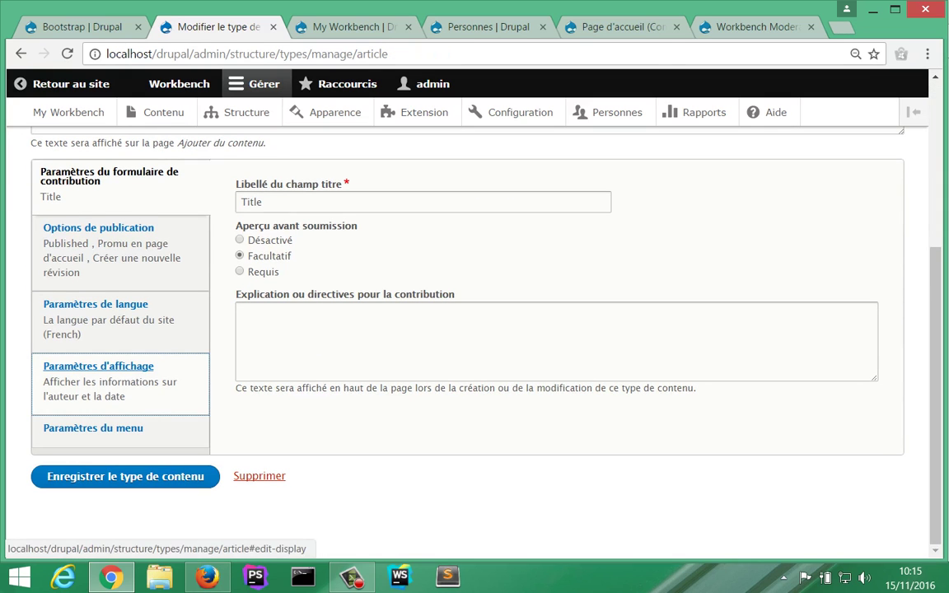
click(99, 228)
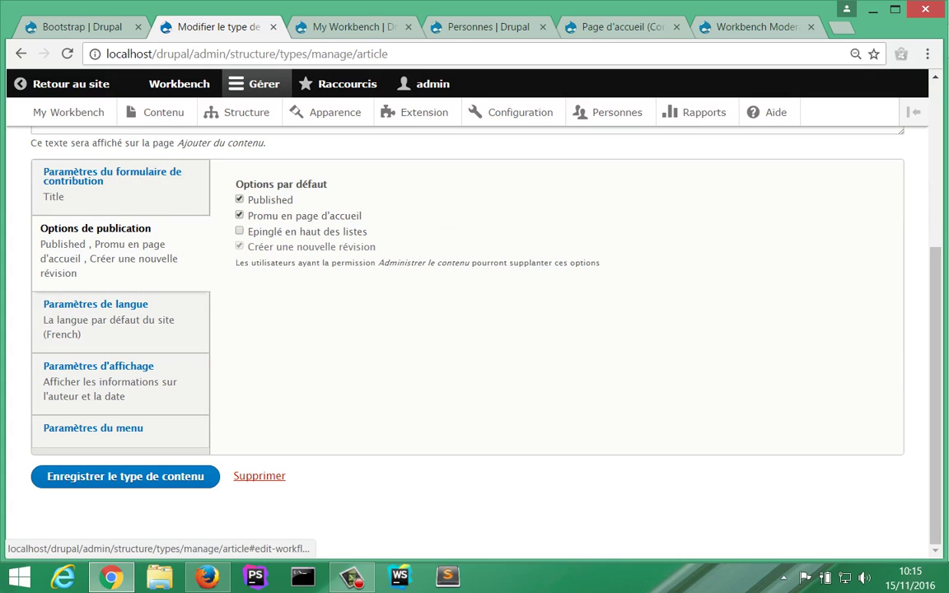
click(240, 215)
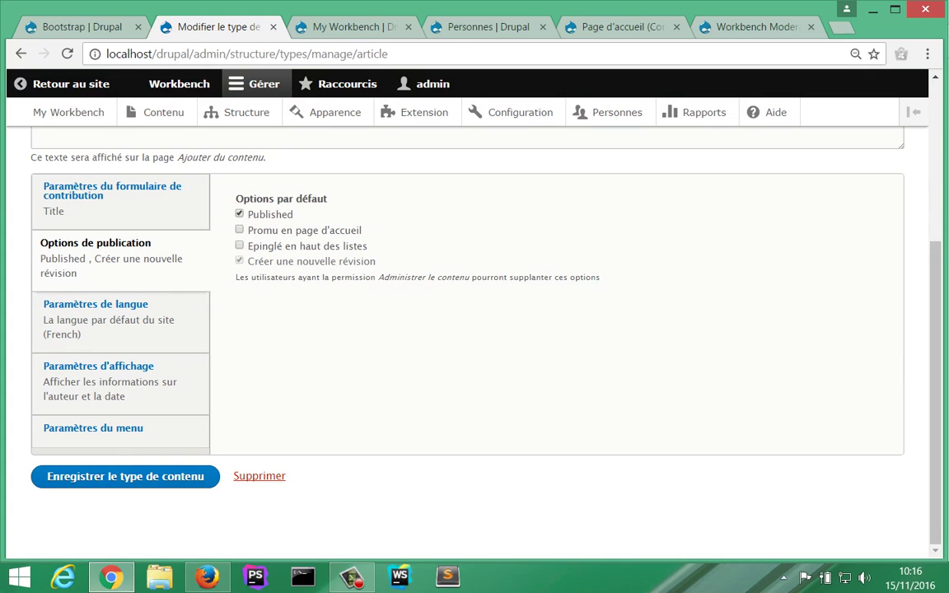
click(239, 213)
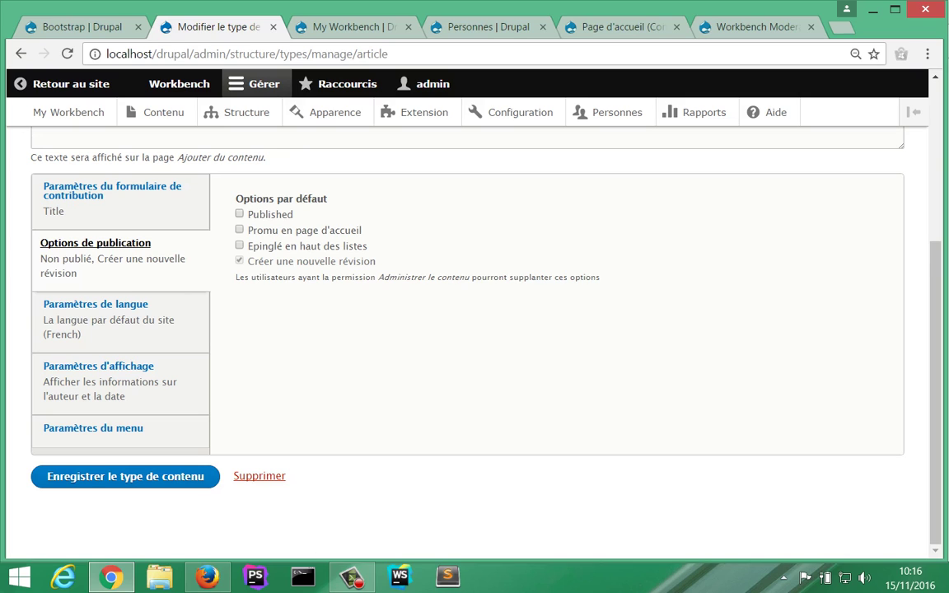
click(125, 476)
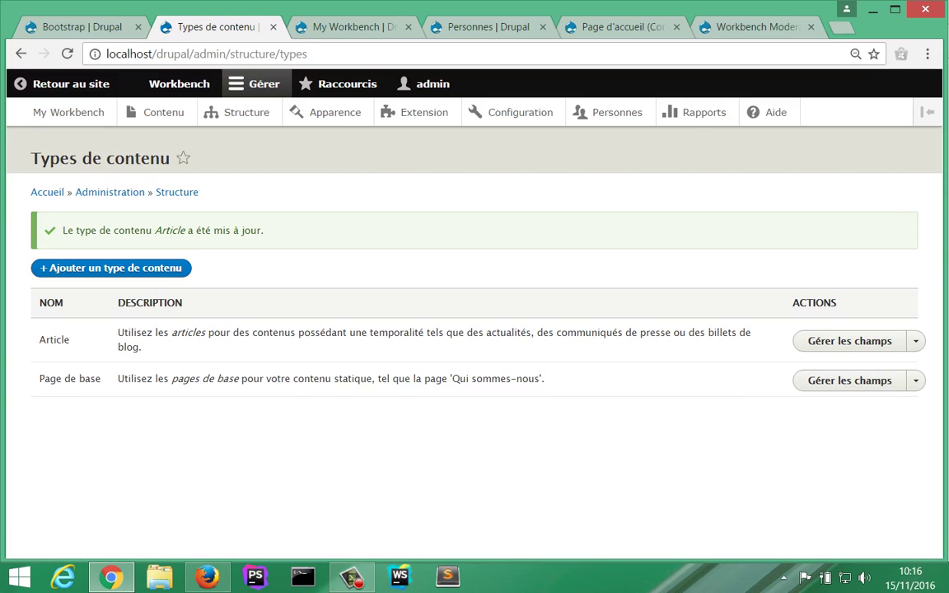
click(352, 578)
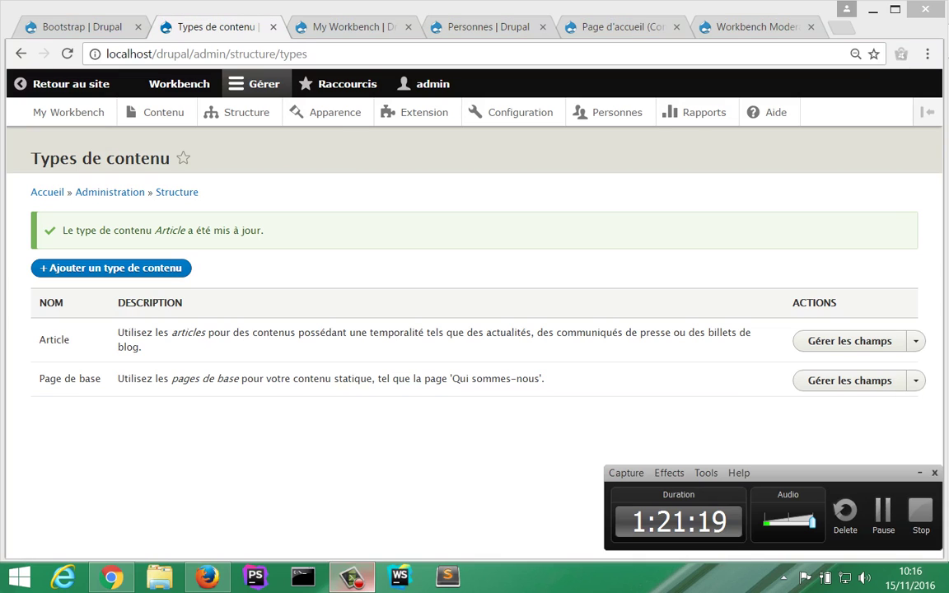